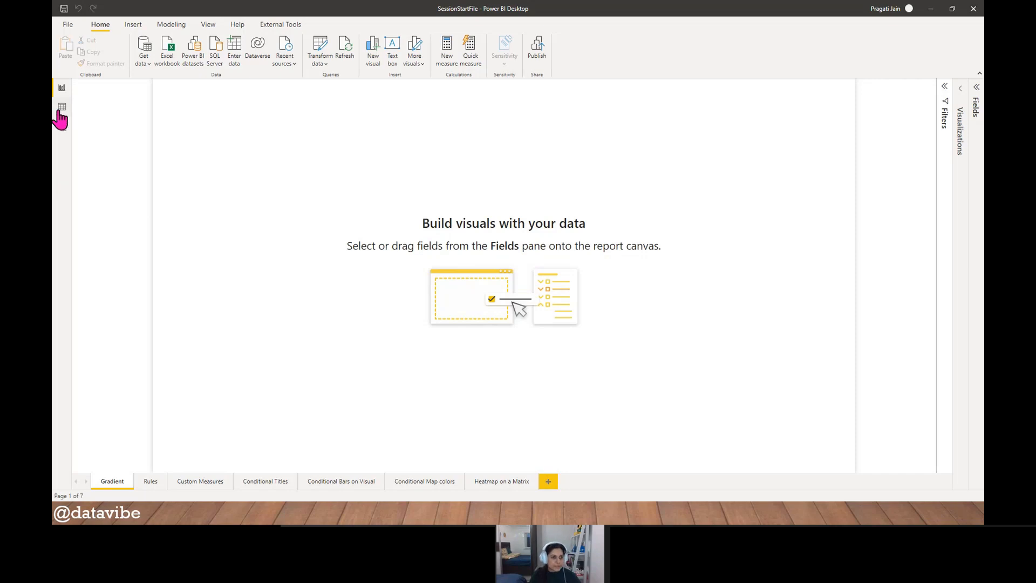
- Examine the Coffee table's data, including the distinct values in the Product and State columns
click(62, 108)
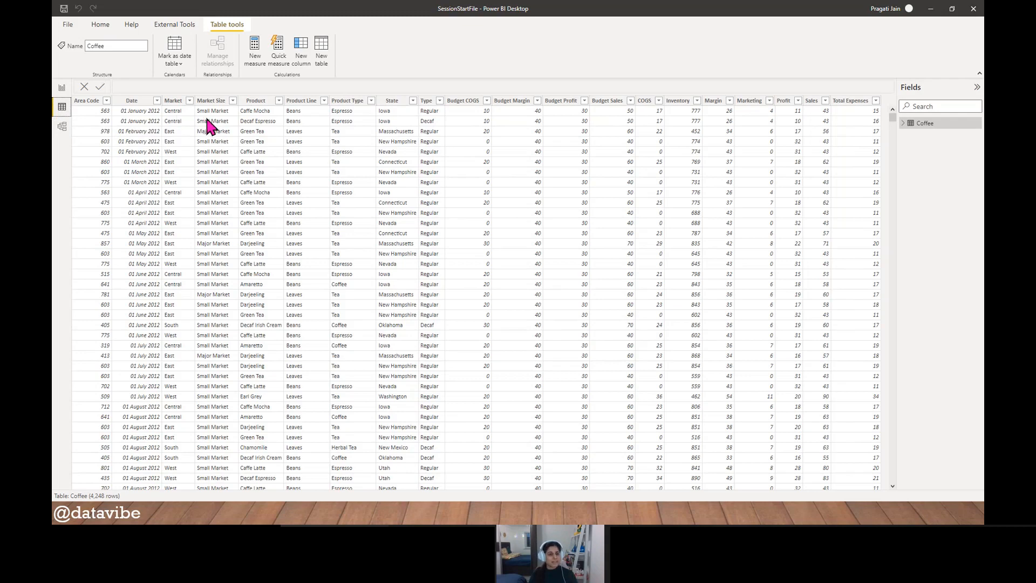
click(278, 102)
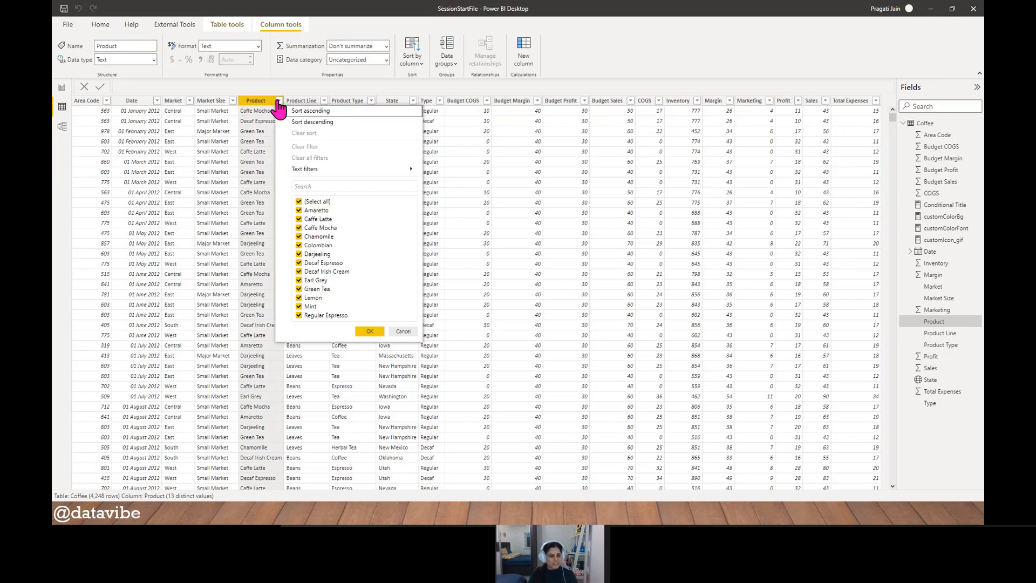
click(391, 332)
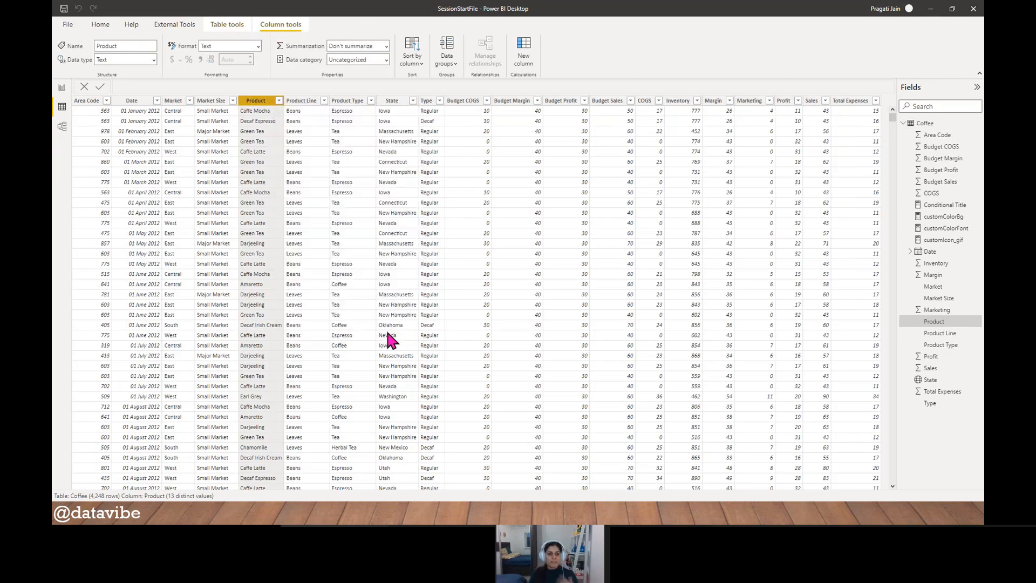
click(413, 101)
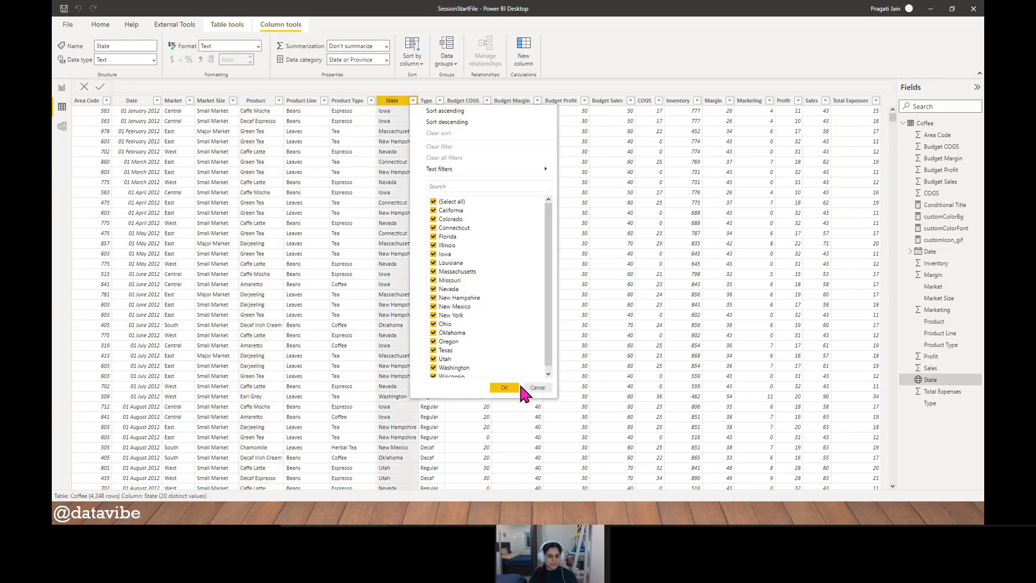
click(535, 388)
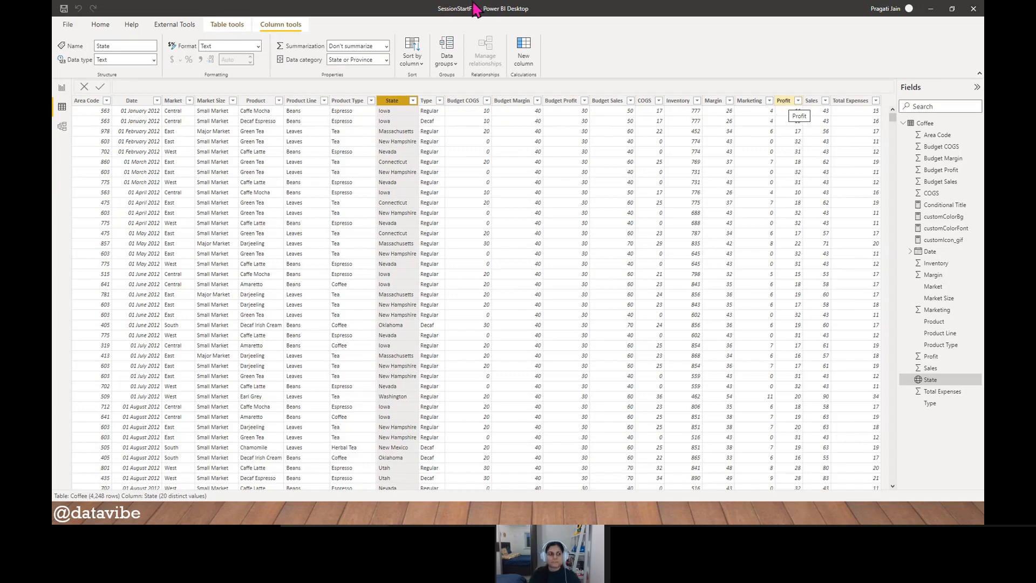
- Insert an empty table visual on the Gradient report page and enlarge it
click(62, 88)
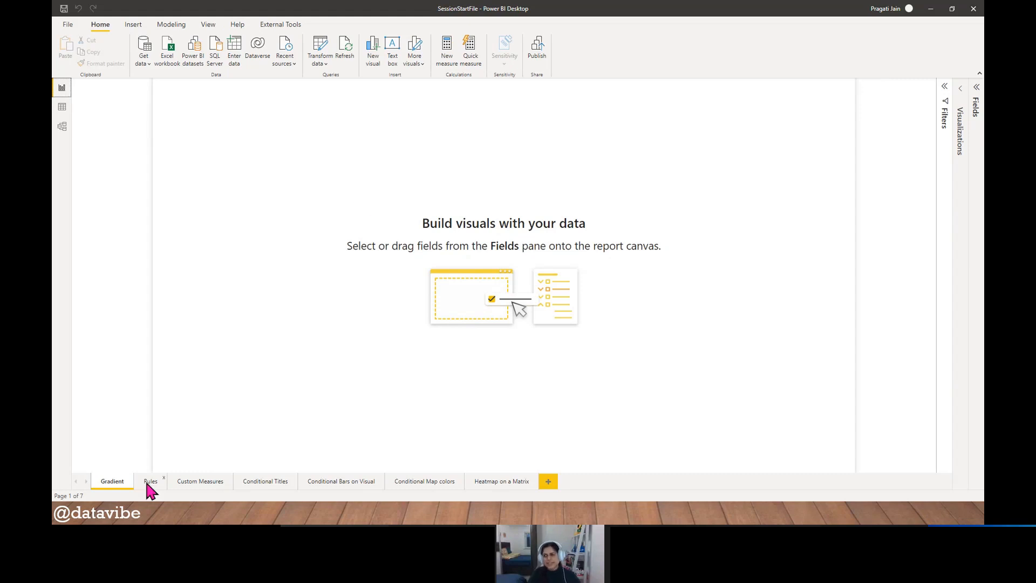
click(963, 102)
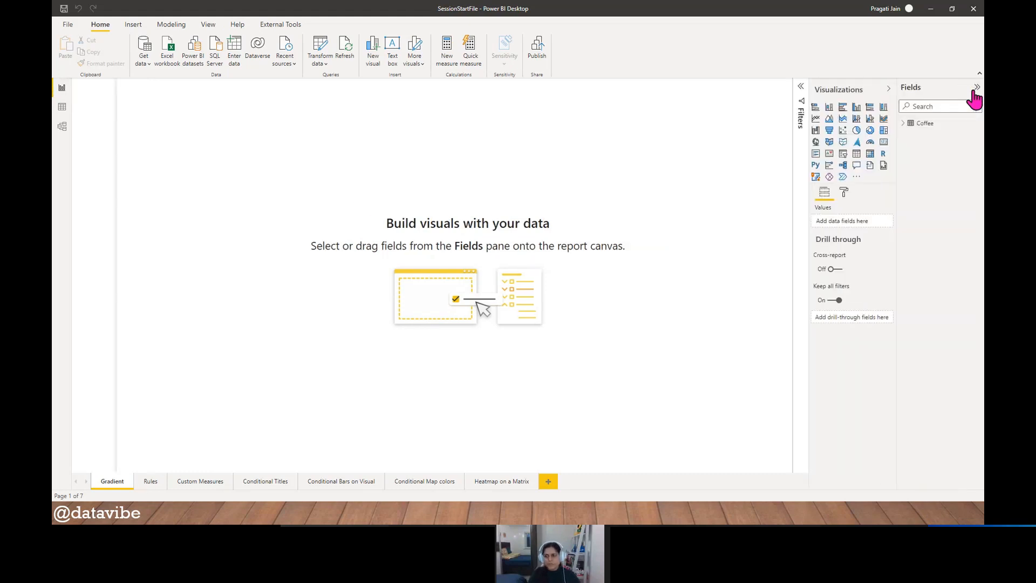
click(857, 154)
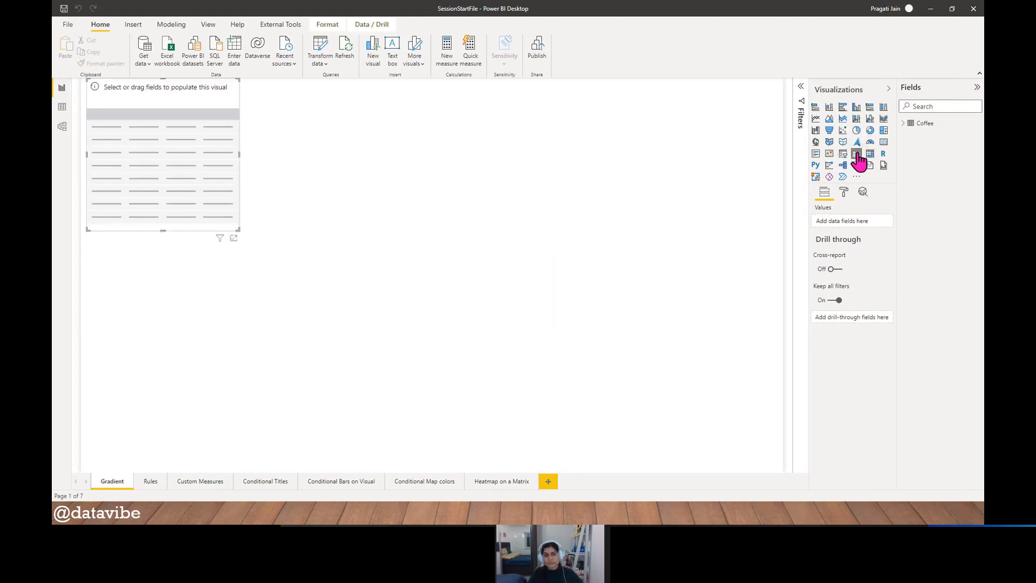
drag(193, 230, 445, 419)
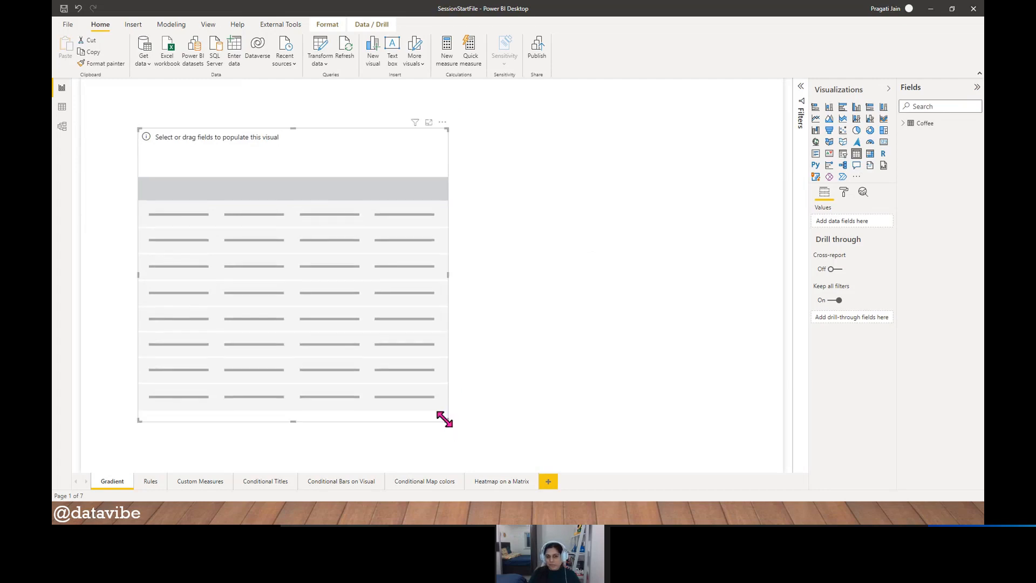
- Populate the table visual with the Date, Product Line and Sales fields from the Coffee table
click(903, 124)
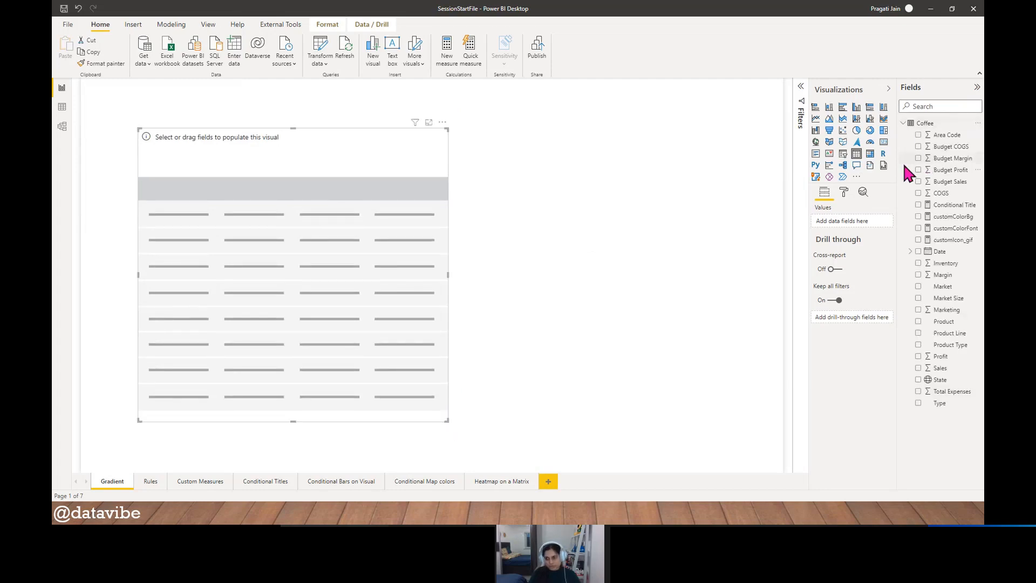
drag(899, 165, 841, 173)
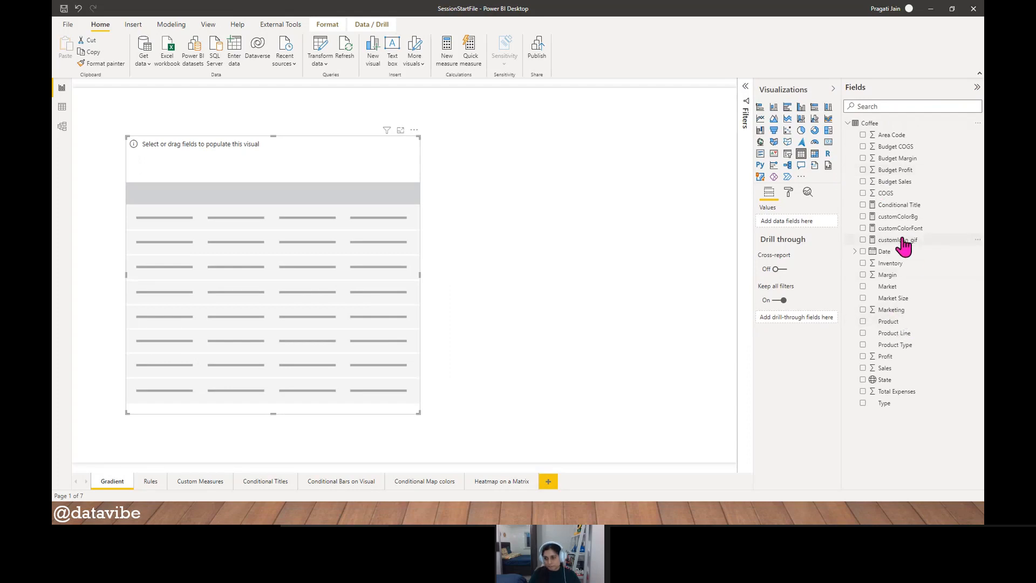
drag(899, 254, 813, 226)
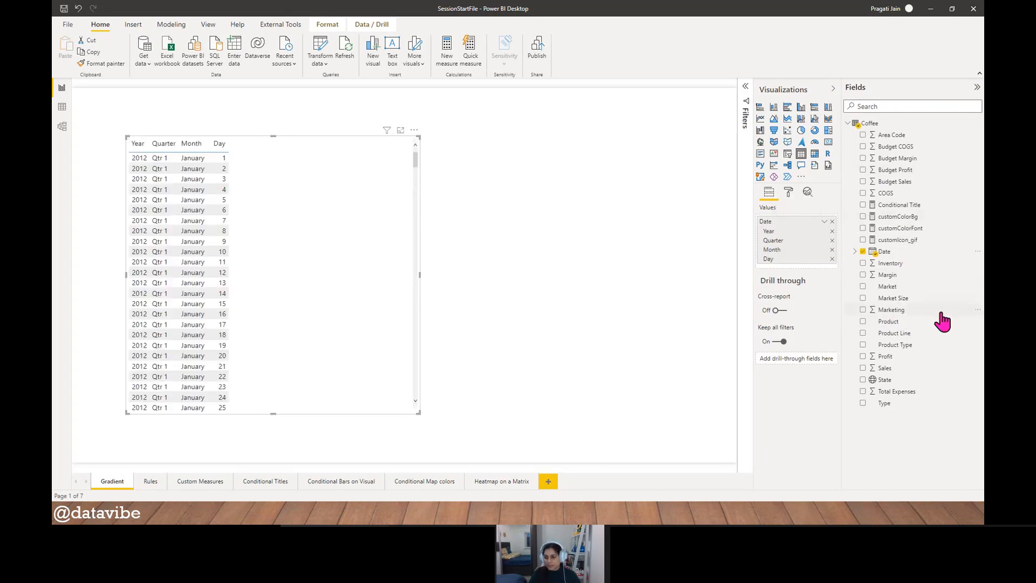
drag(896, 333, 805, 270)
drag(887, 368, 804, 283)
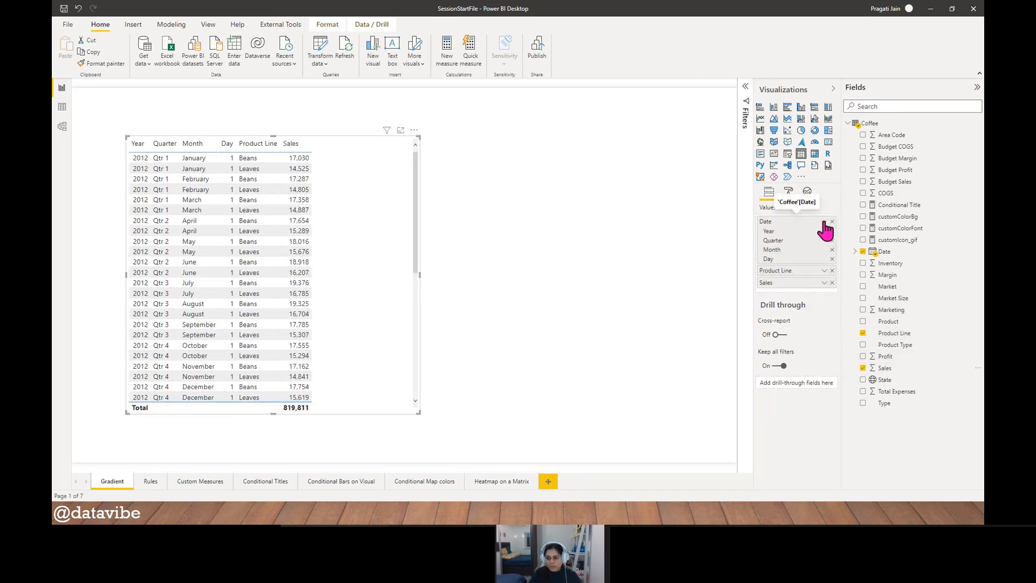
- Try removing Quarter and Day from the table's Date hierarchy and switching the field to plain dates
click(833, 240)
click(832, 249)
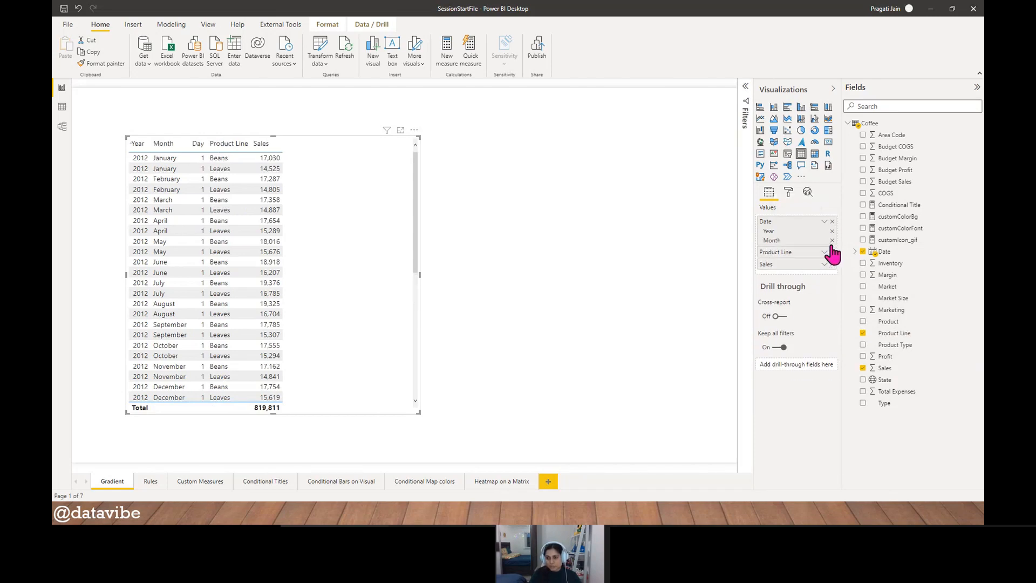
click(824, 222)
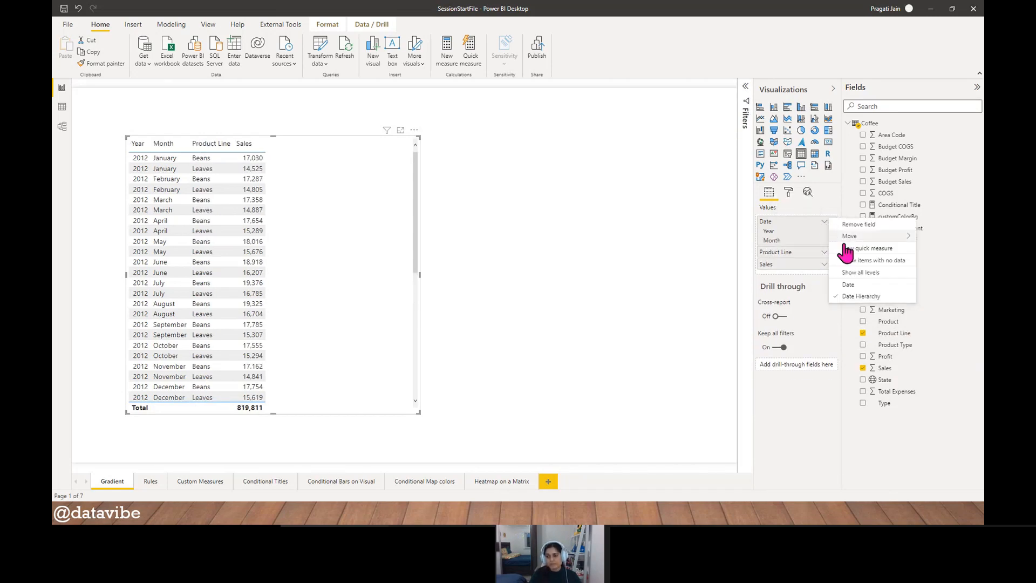
click(842, 285)
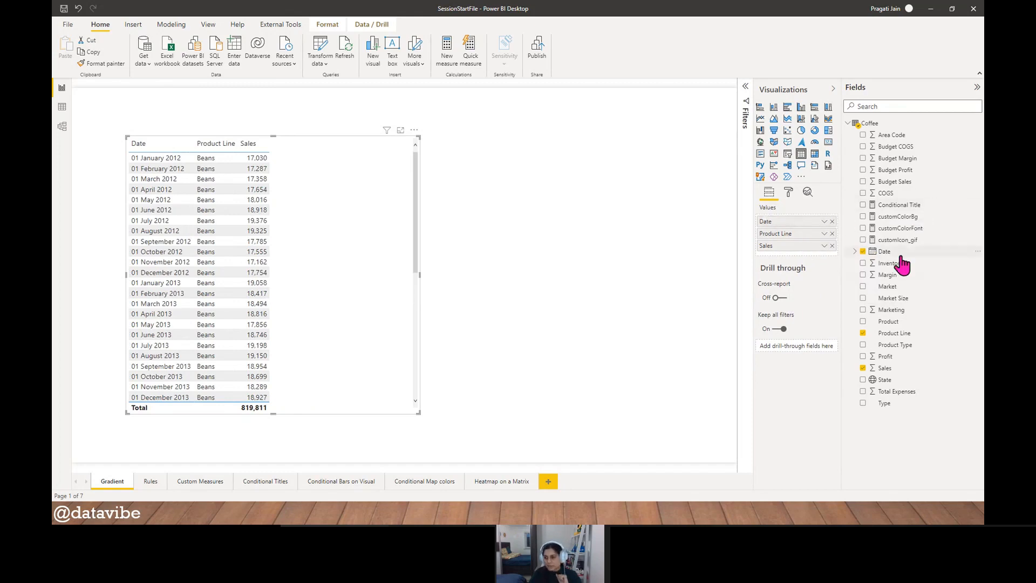
- Replace the plain Date field in the table visual with the date hierarchy, keeping only the Year and Month levels
drag(895, 252, 807, 226)
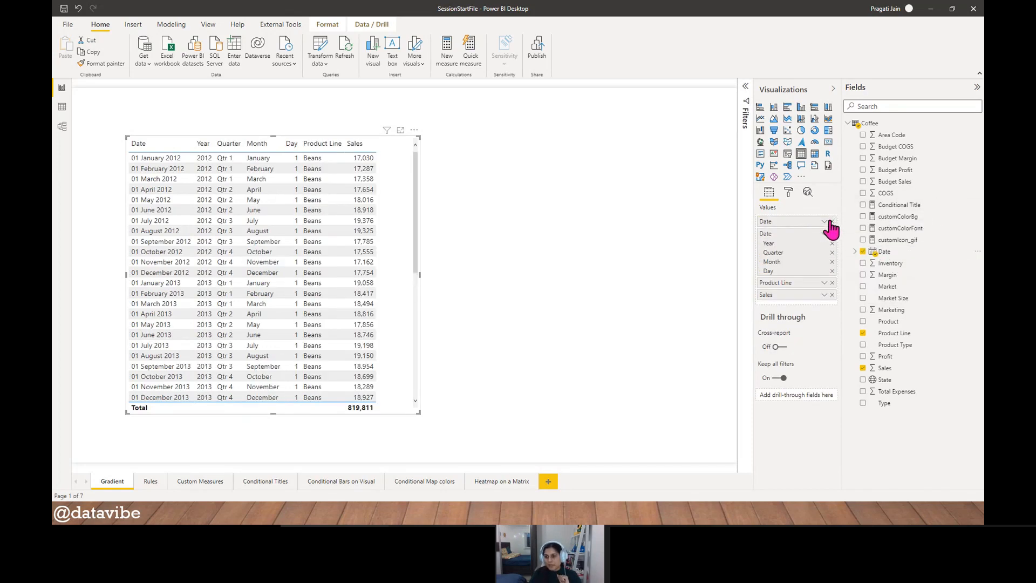
click(832, 221)
click(832, 240)
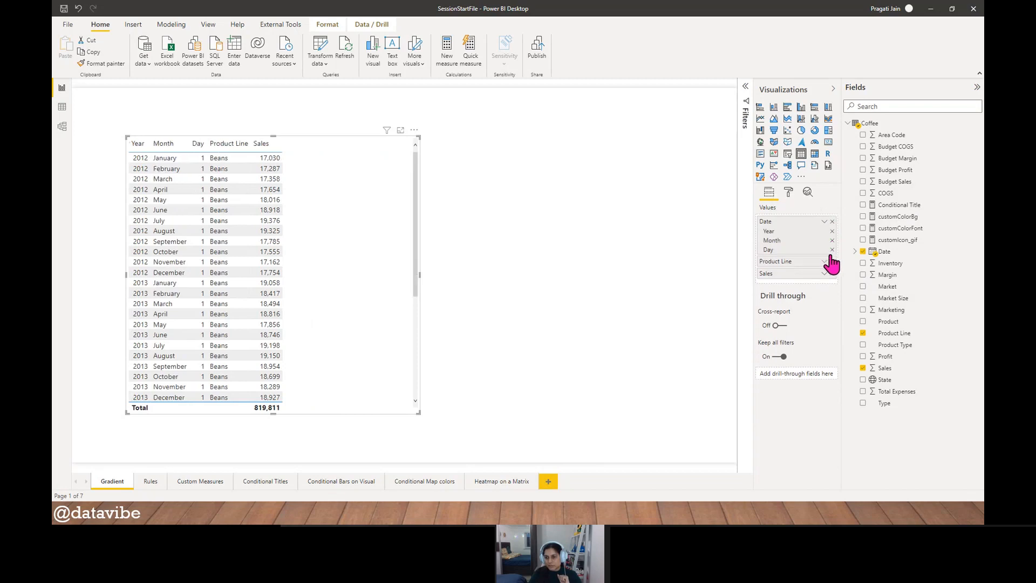
click(832, 250)
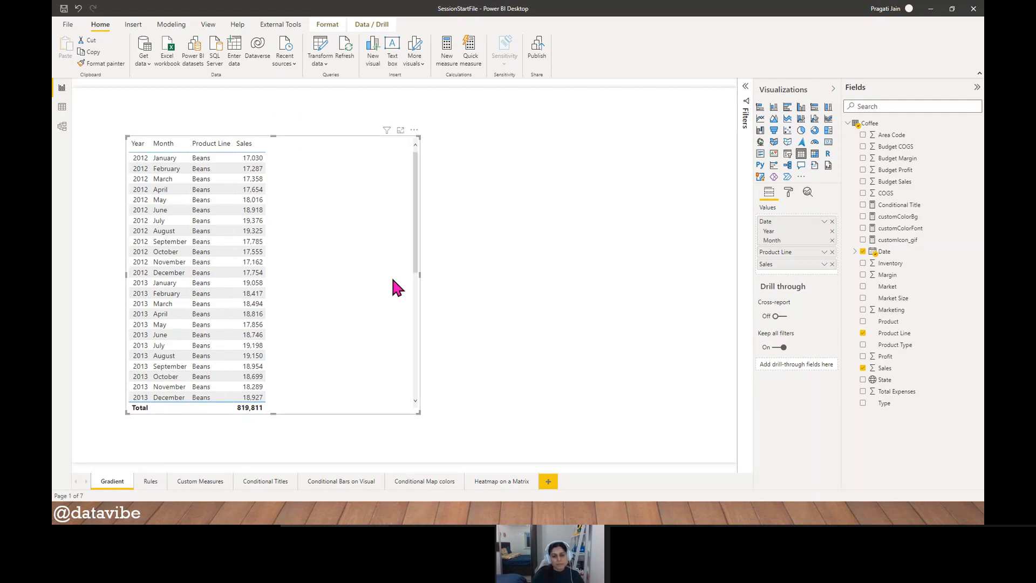
- Narrow the table visual and reposition it at the report page's right-hand side, with a slightly wider Month column
drag(419, 276, 293, 282)
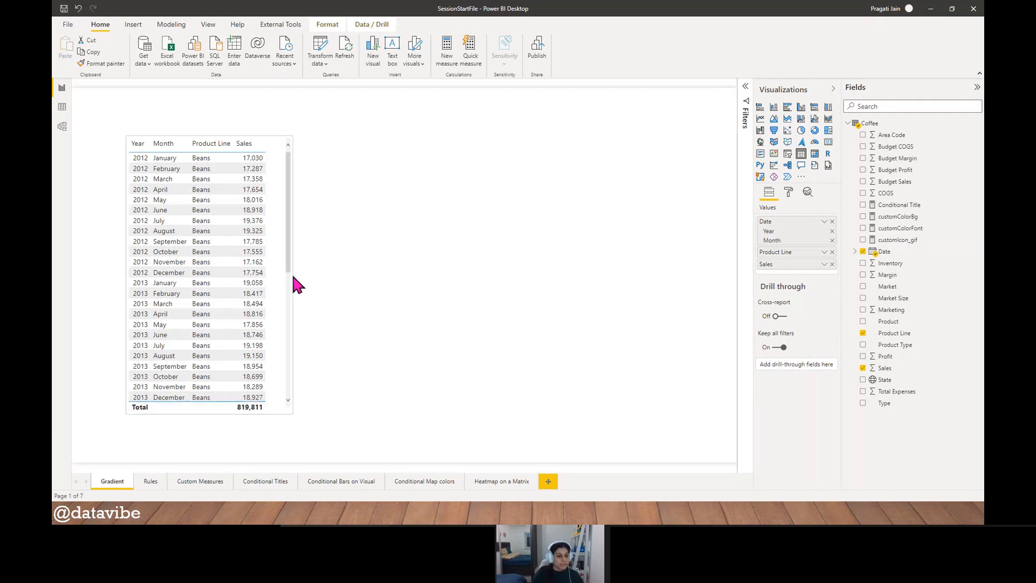
drag(179, 410, 200, 380)
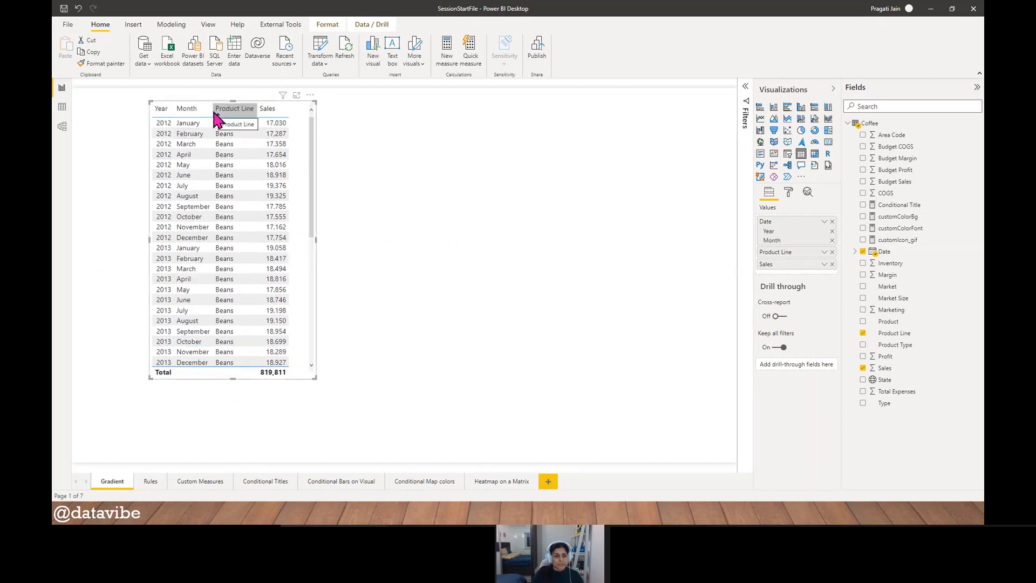
drag(212, 111, 221, 111)
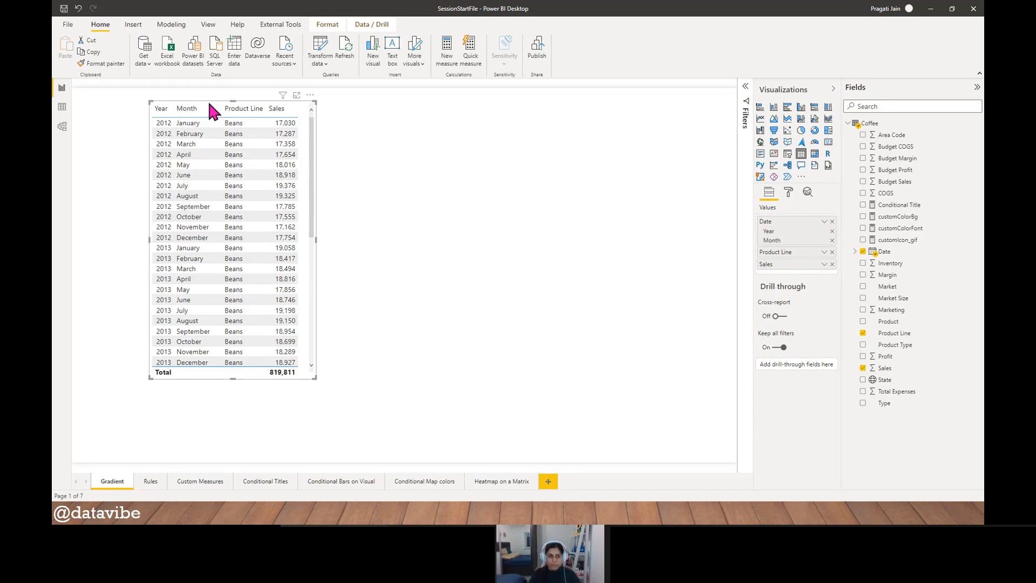
drag(208, 103, 598, 131)
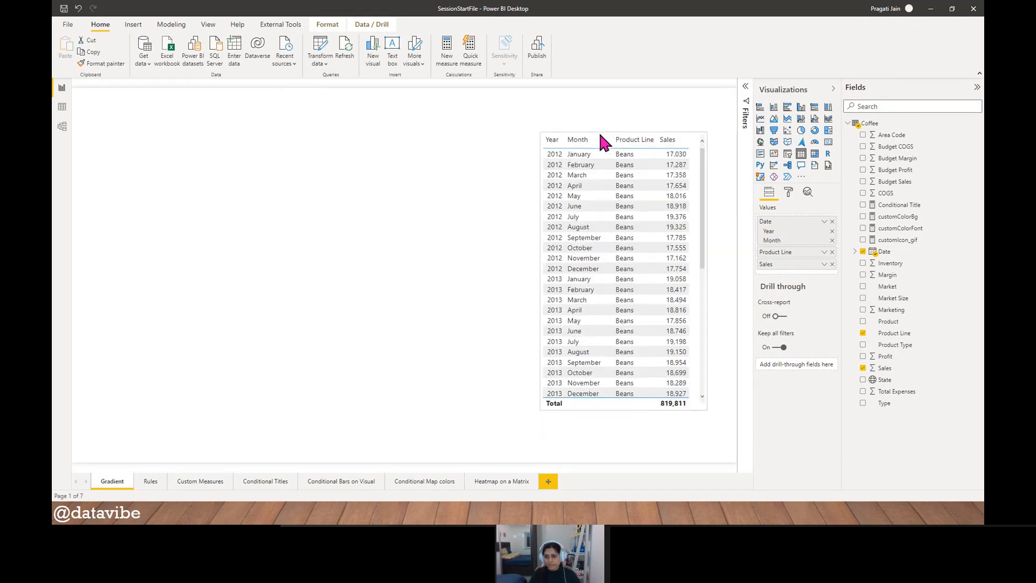
- Turn on background color conditional formatting for the table's Product Line column
click(788, 193)
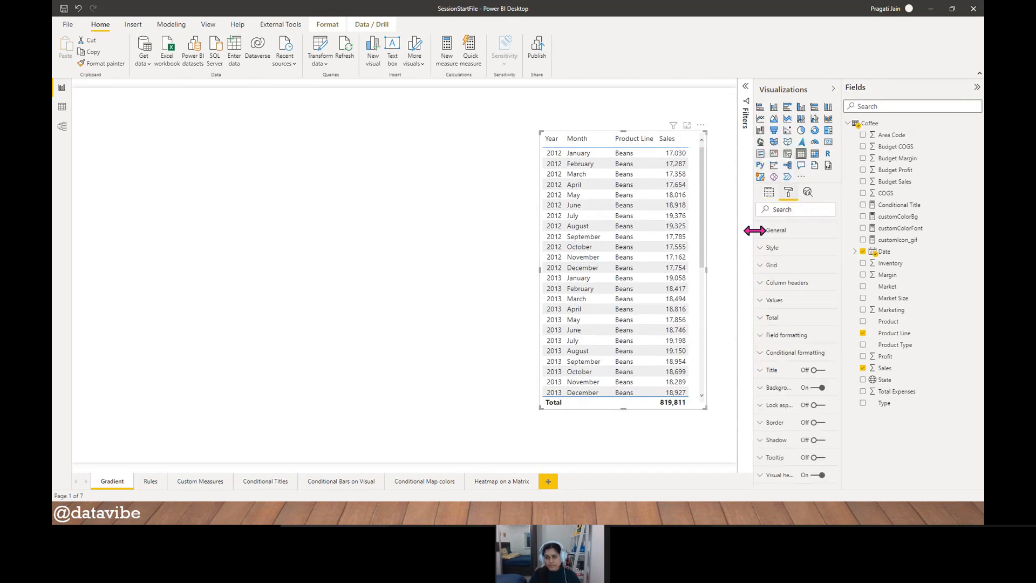
drag(753, 232, 698, 232)
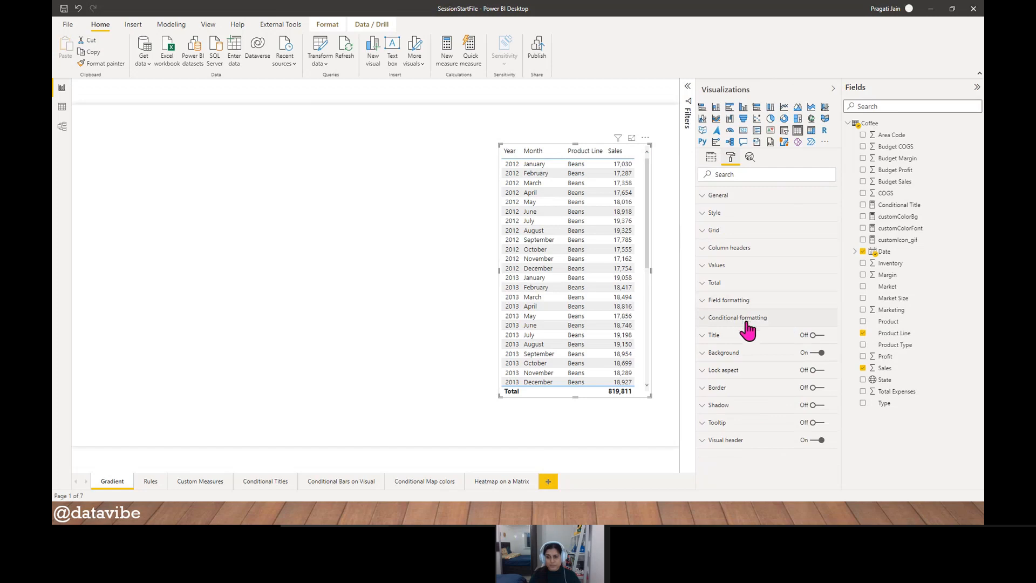
click(705, 321)
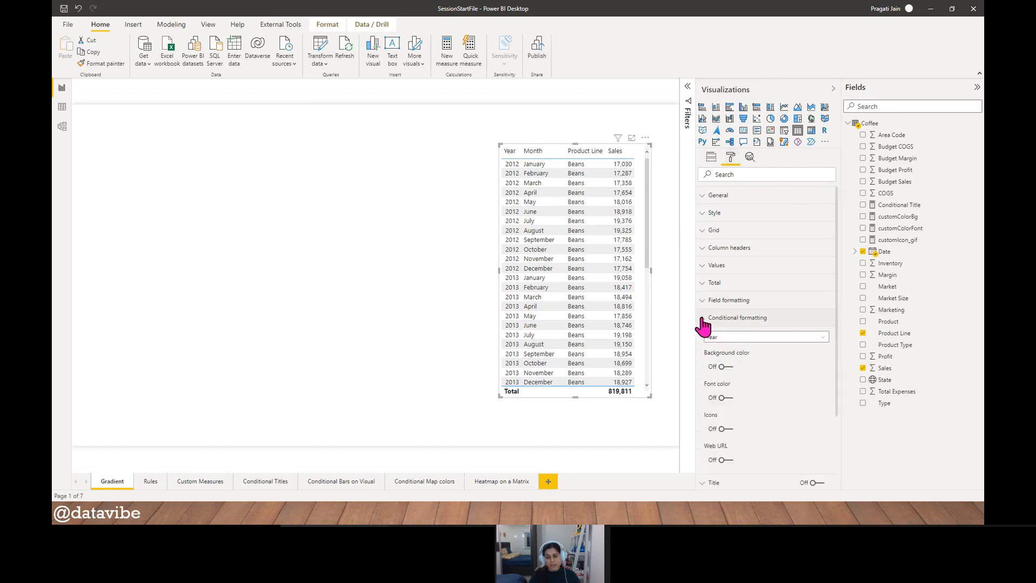
scroll(792, 377, down, 2)
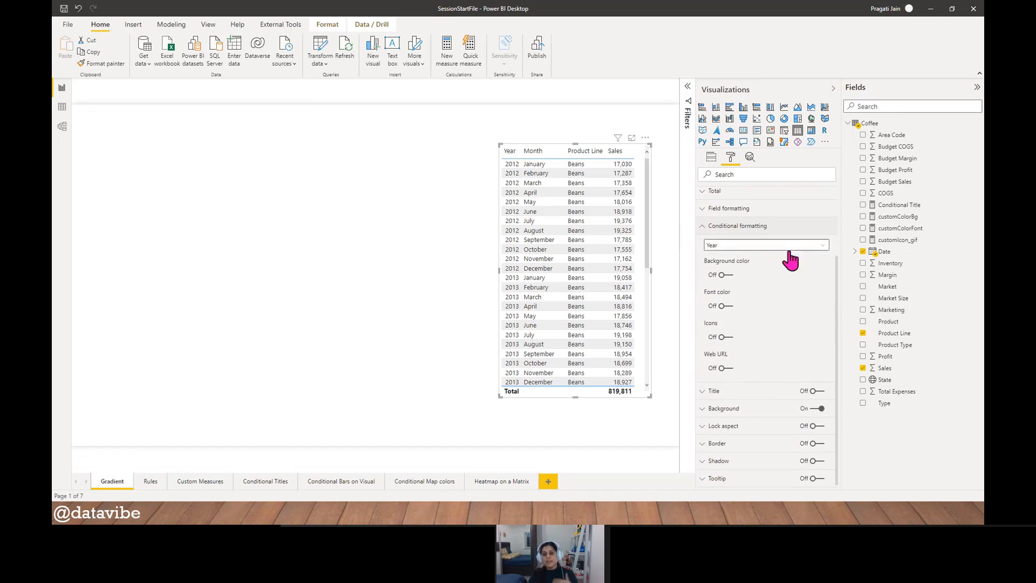
click(823, 249)
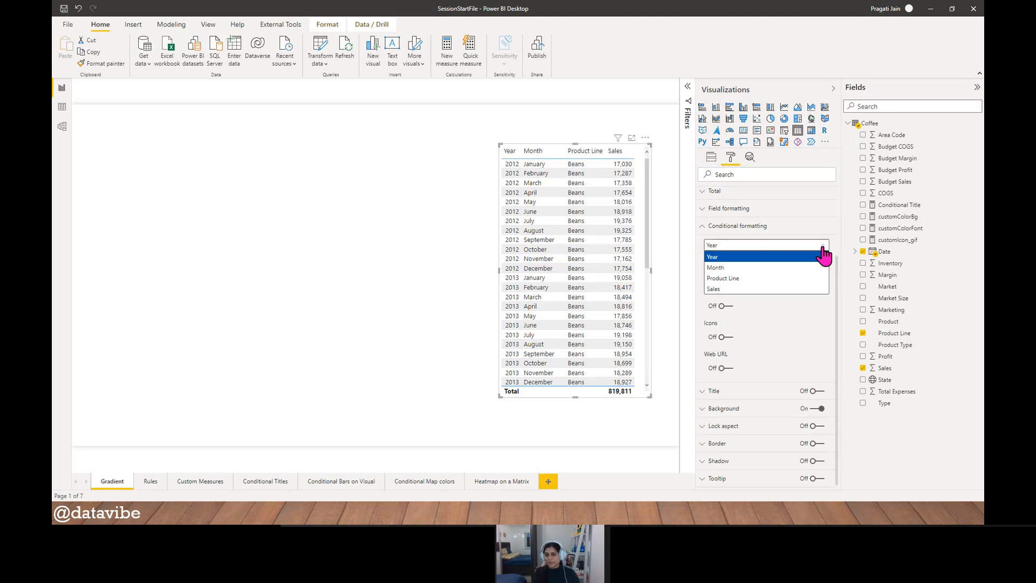
click(742, 279)
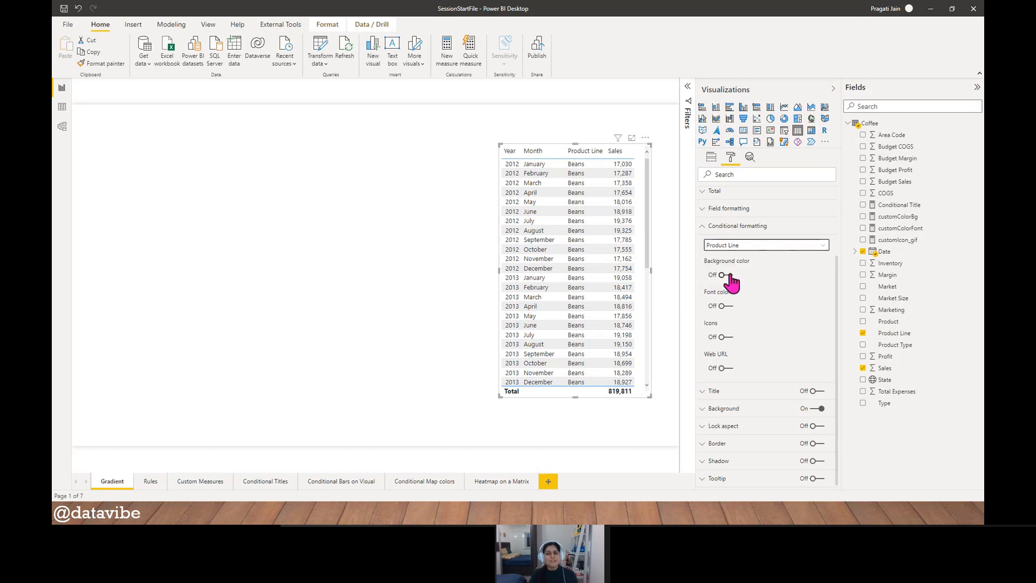
click(728, 275)
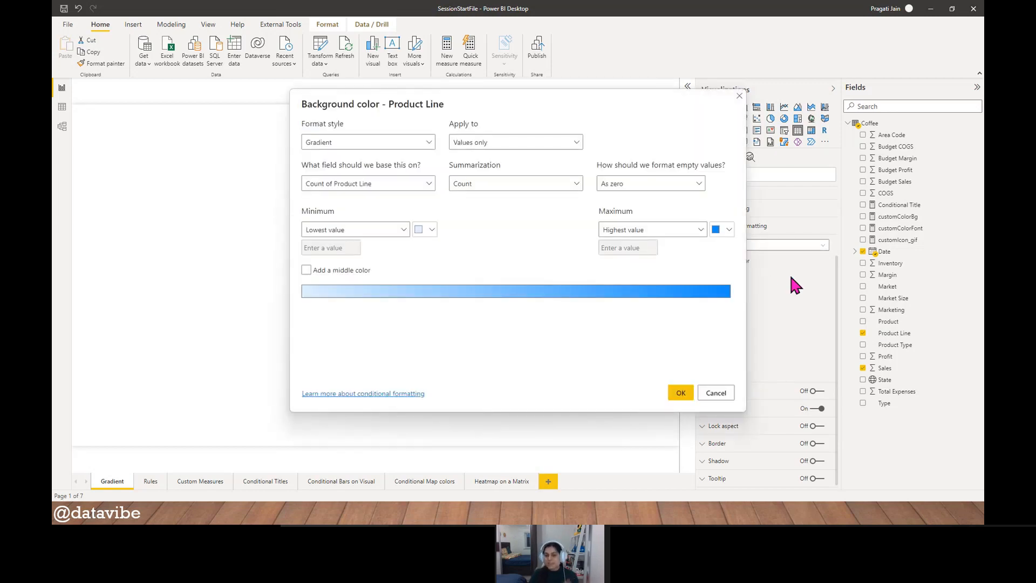
drag(526, 102, 563, 112)
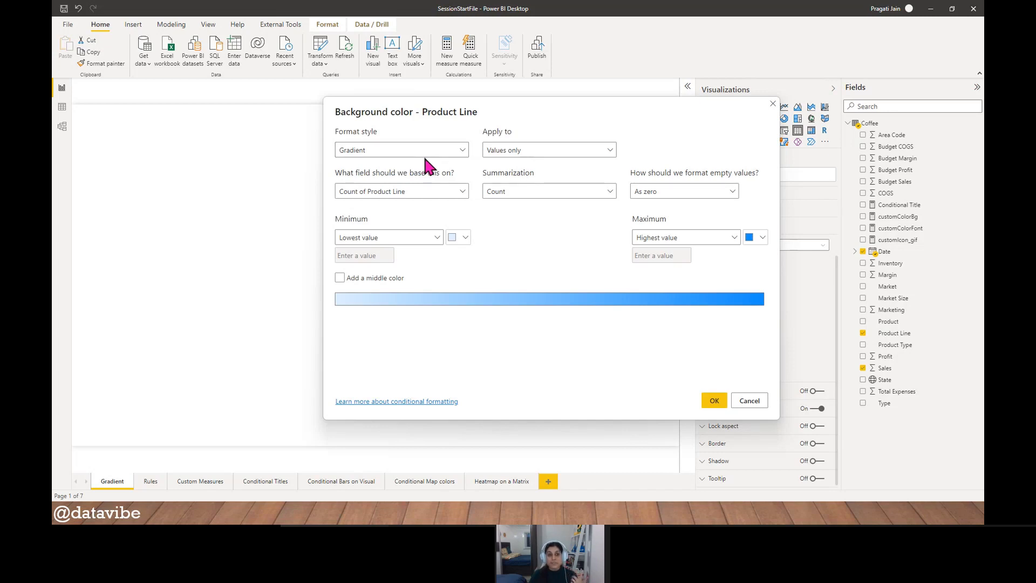
- Use Gradient as the background color's format style and apply it to values only
click(462, 152)
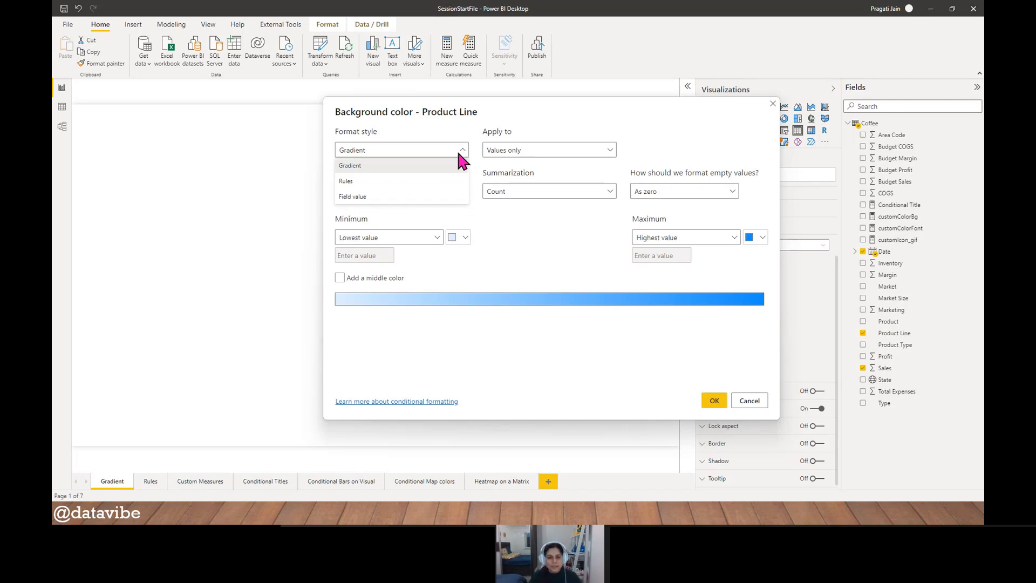
click(437, 165)
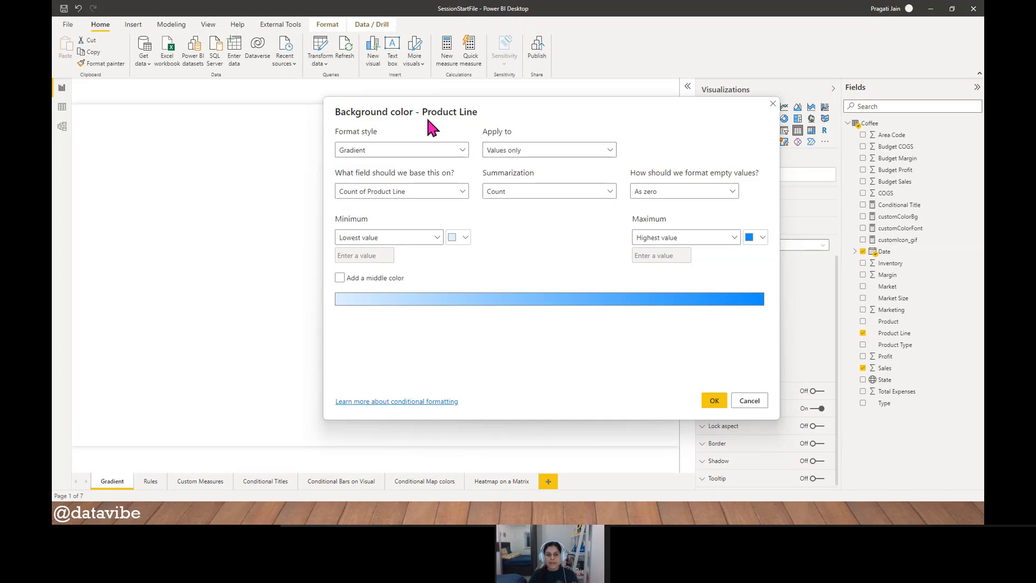
click(609, 152)
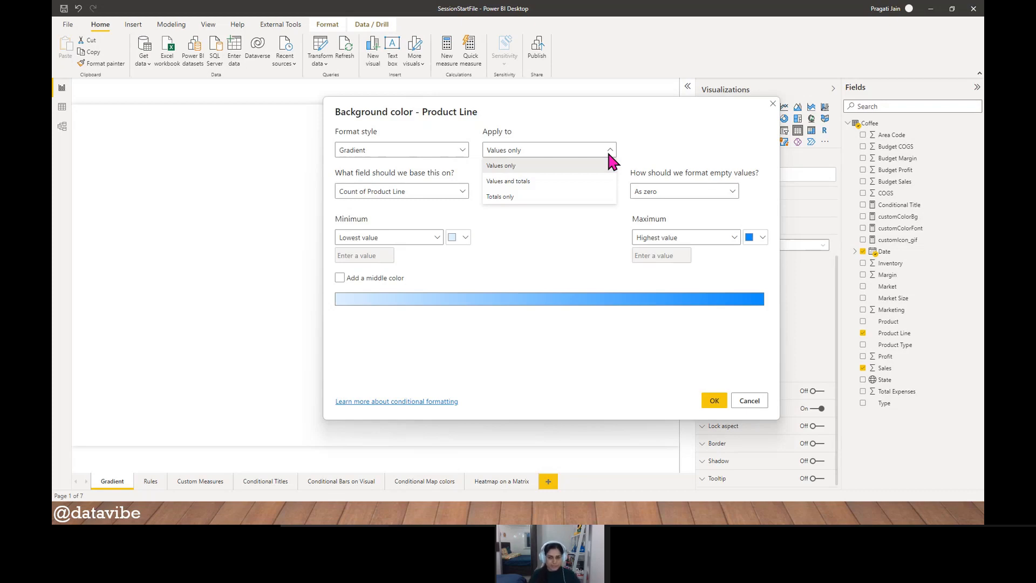
click(596, 166)
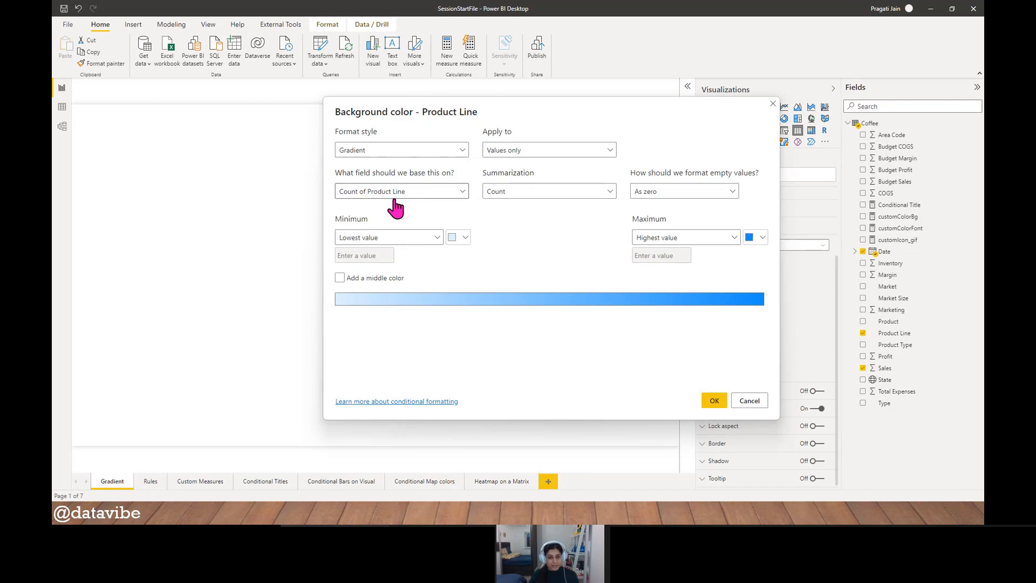
- Base the Product Line background color gradient on the Sales field
drag(481, 111, 248, 108)
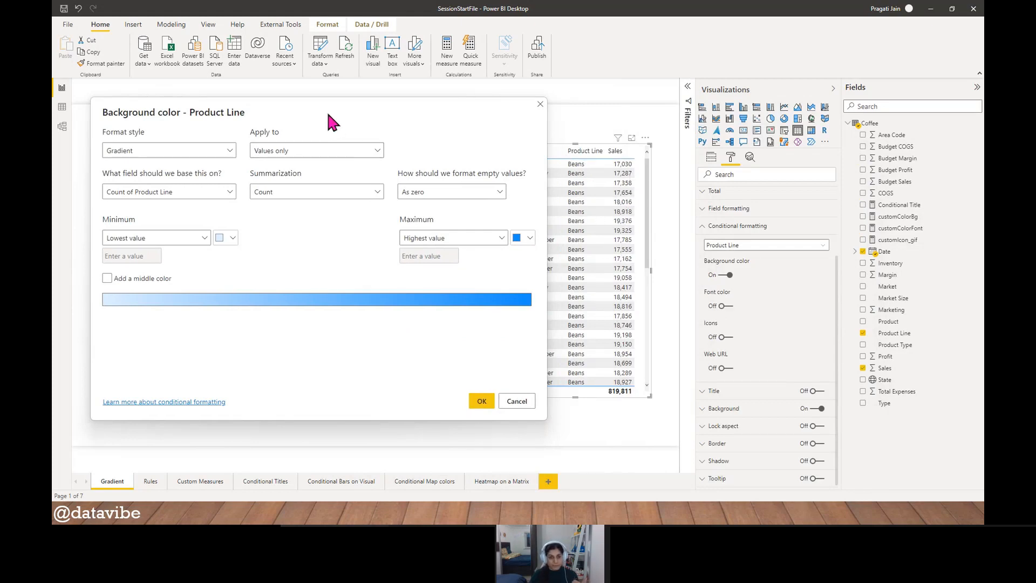
drag(328, 114, 379, 126)
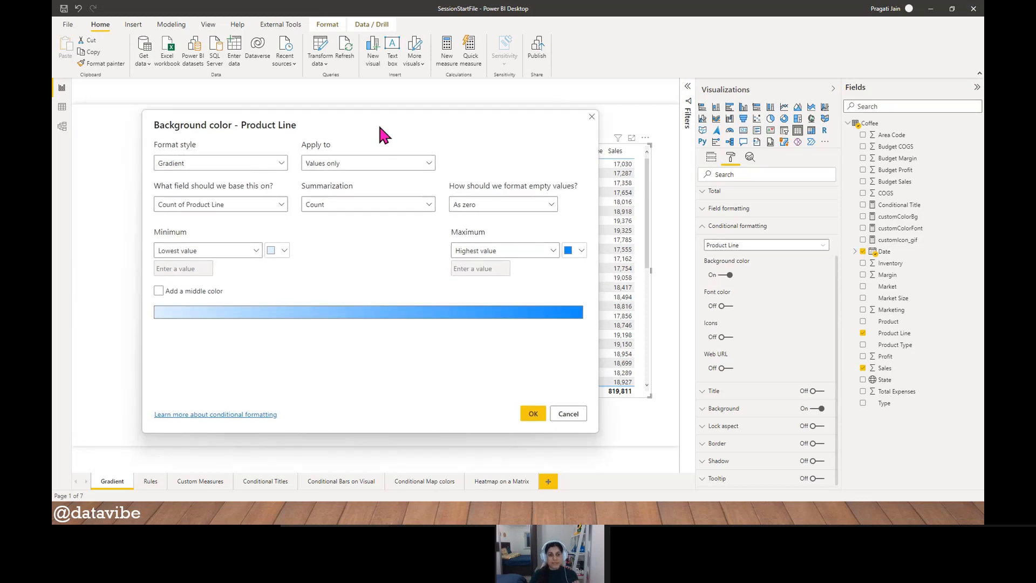
click(280, 206)
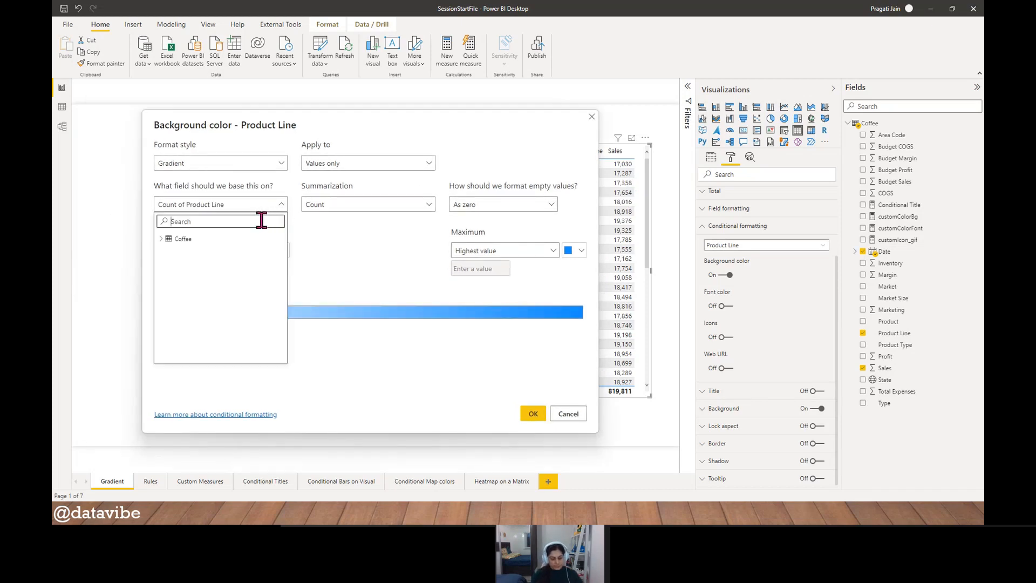
text(sales)
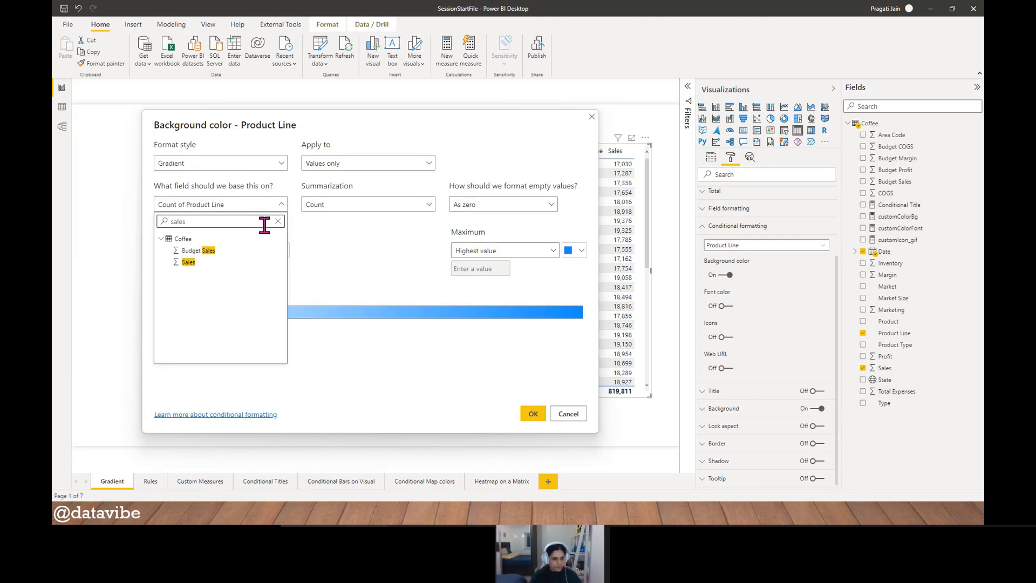
click(202, 270)
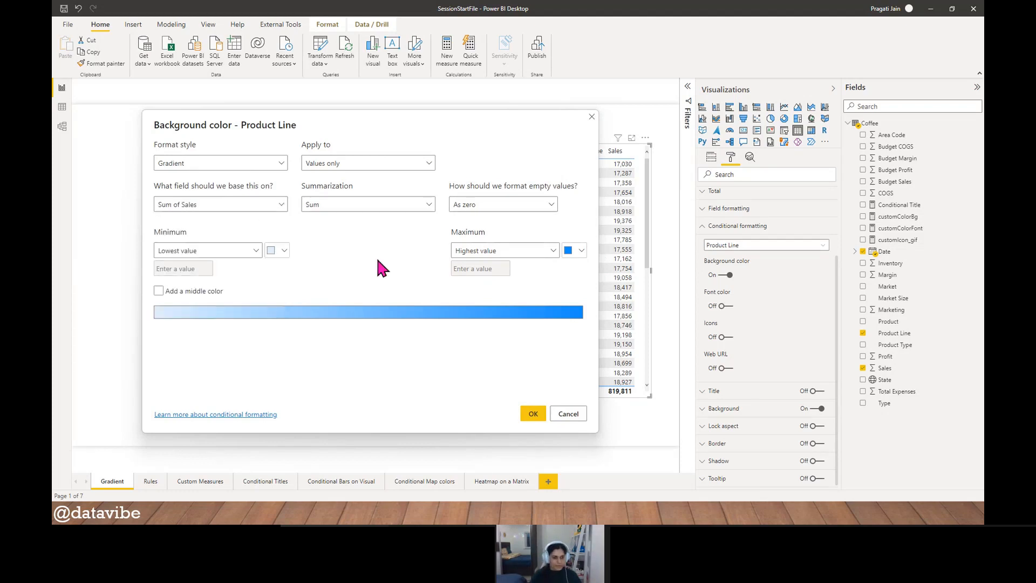
- Keep Sum as the summarization and As zero for empty values, and apply the Product Line background color formatting
click(429, 210)
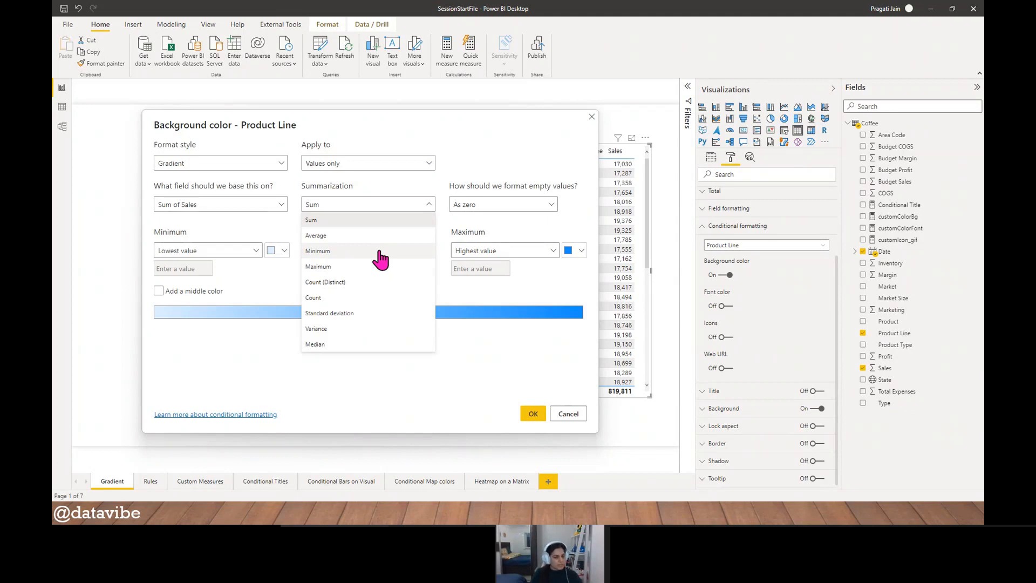
click(282, 221)
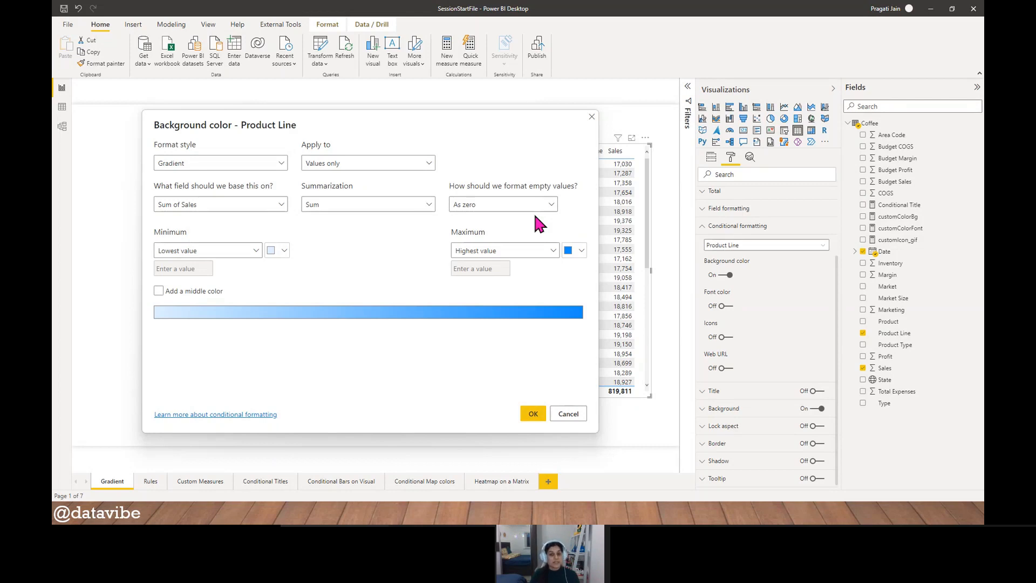
click(551, 205)
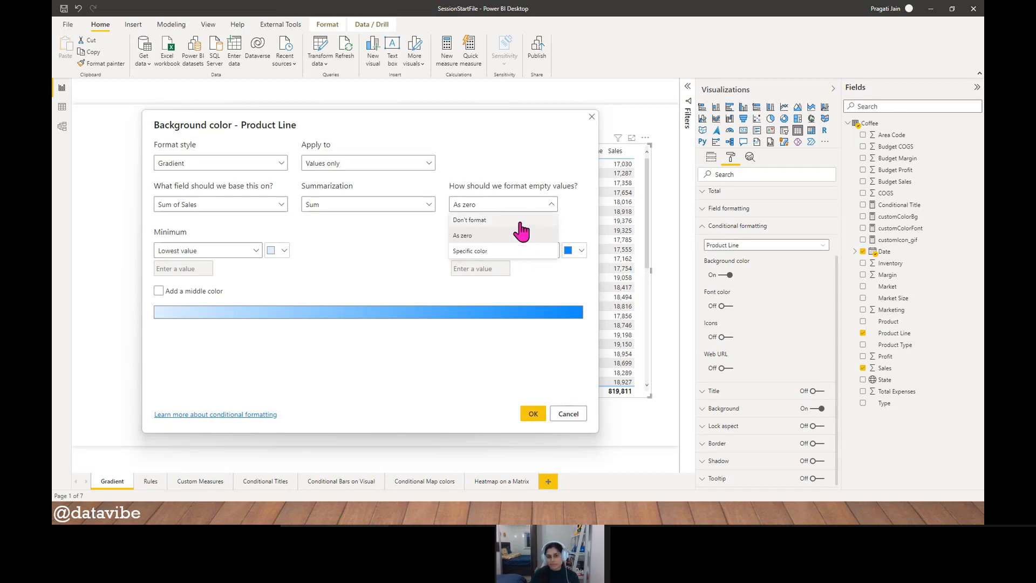
click(574, 221)
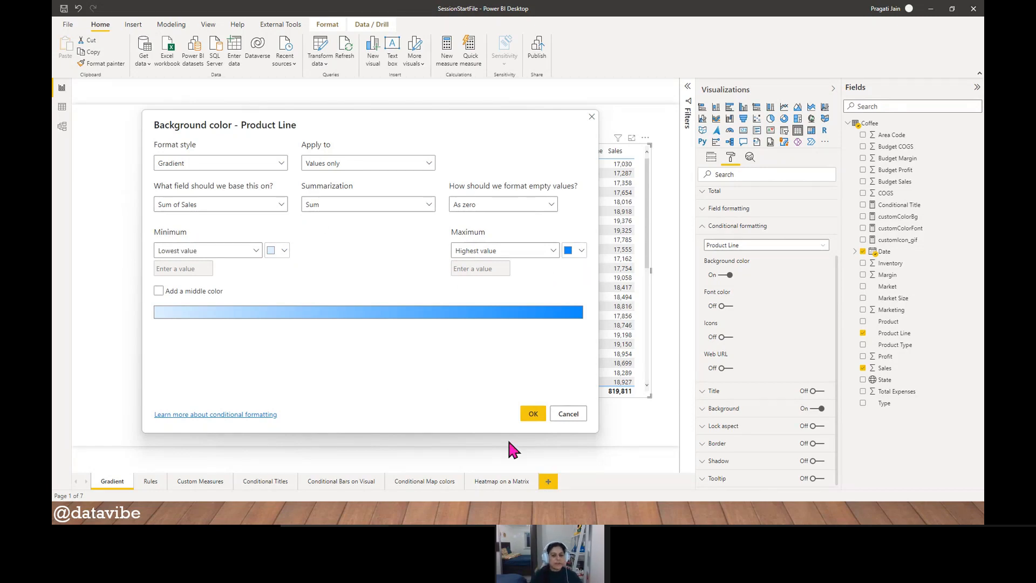
click(534, 417)
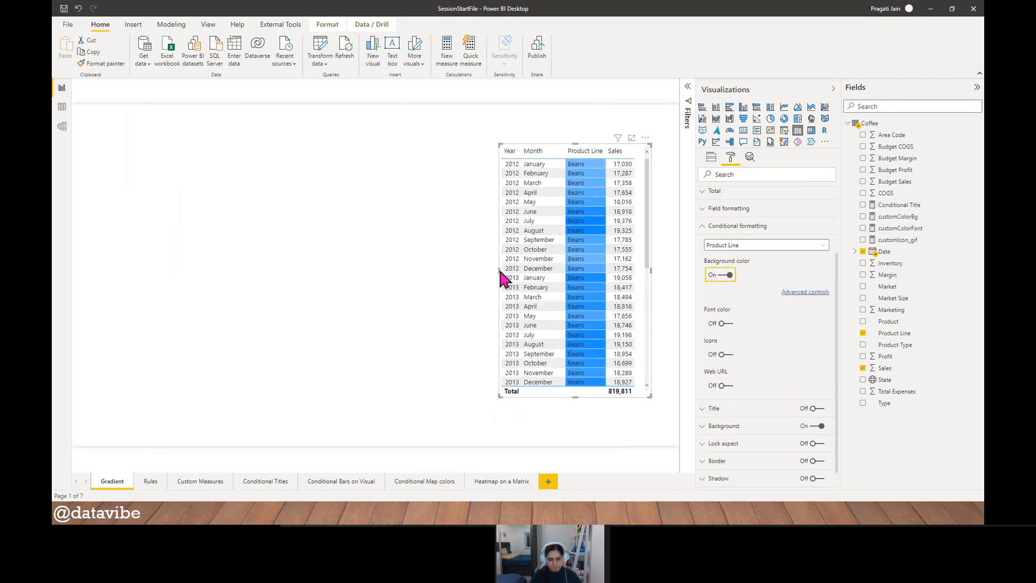
- Widen the table visual toward the middle of the page and stretch it to the page's full height
drag(500, 277, 338, 265)
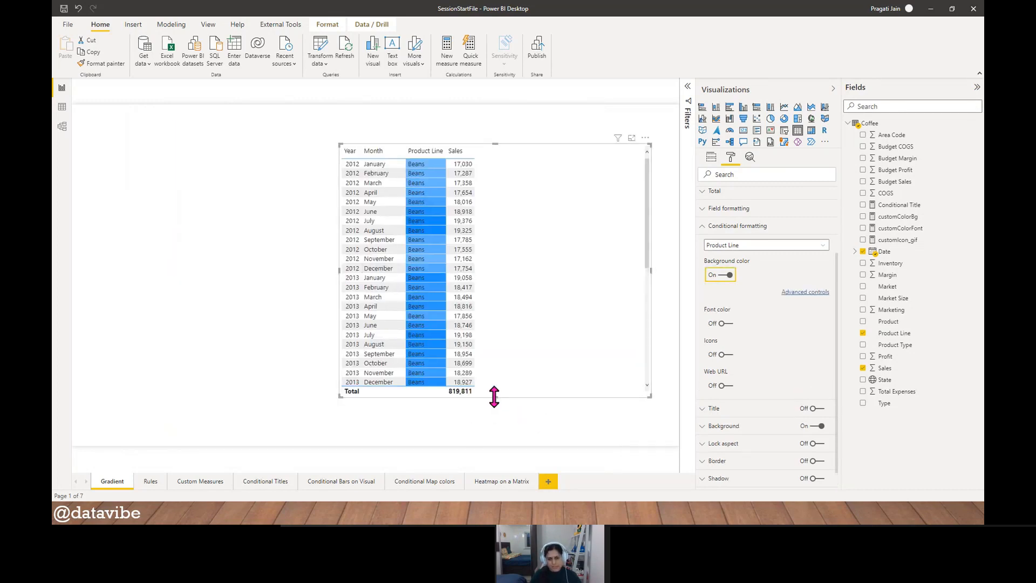
drag(494, 397, 492, 446)
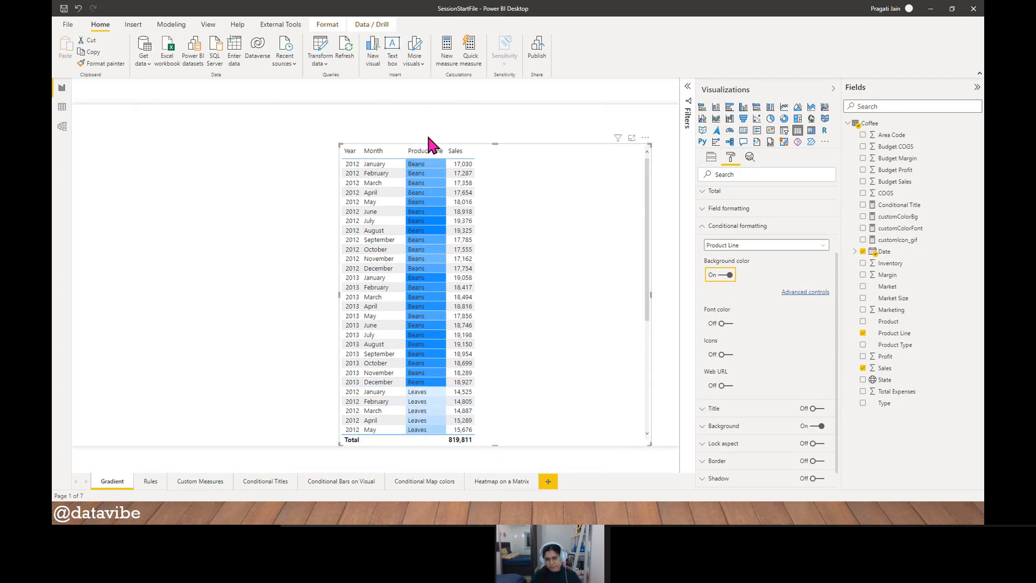
drag(493, 143, 496, 104)
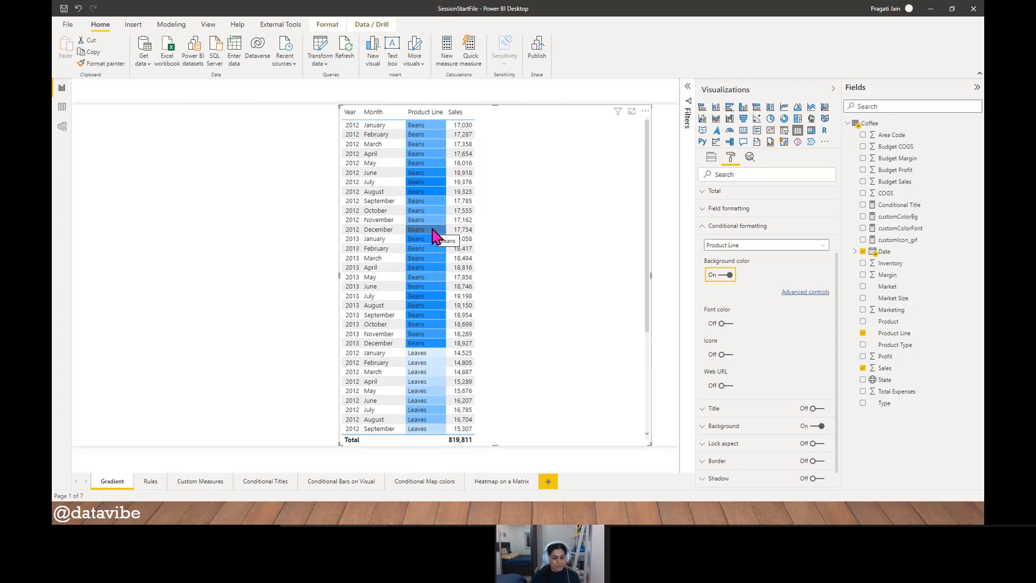
- Sort the table by Sales in descending order and compare the Product Line shading from highest to lowest sales
click(462, 122)
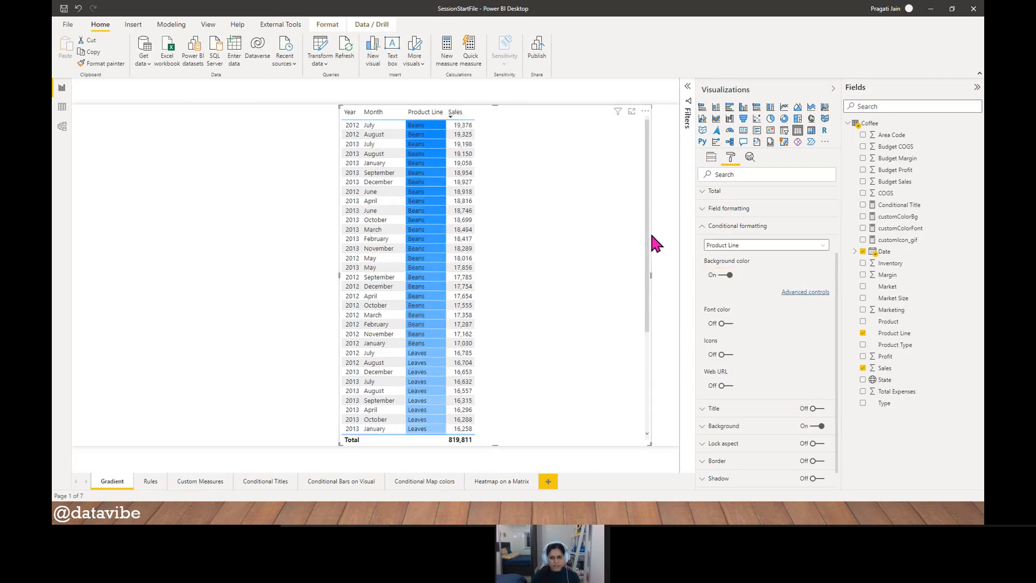
drag(646, 228, 654, 383)
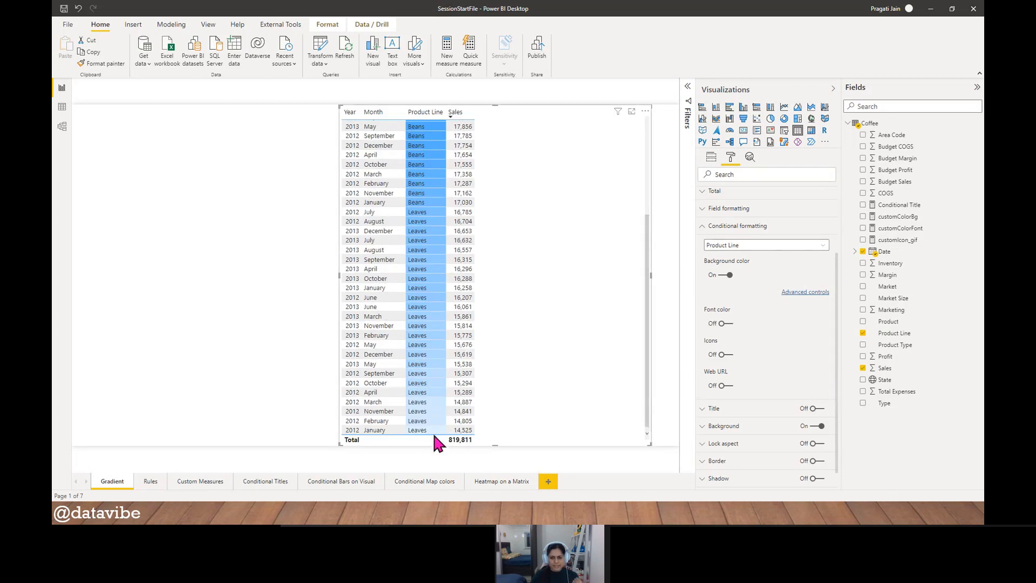
scroll(460, 389, up, 5)
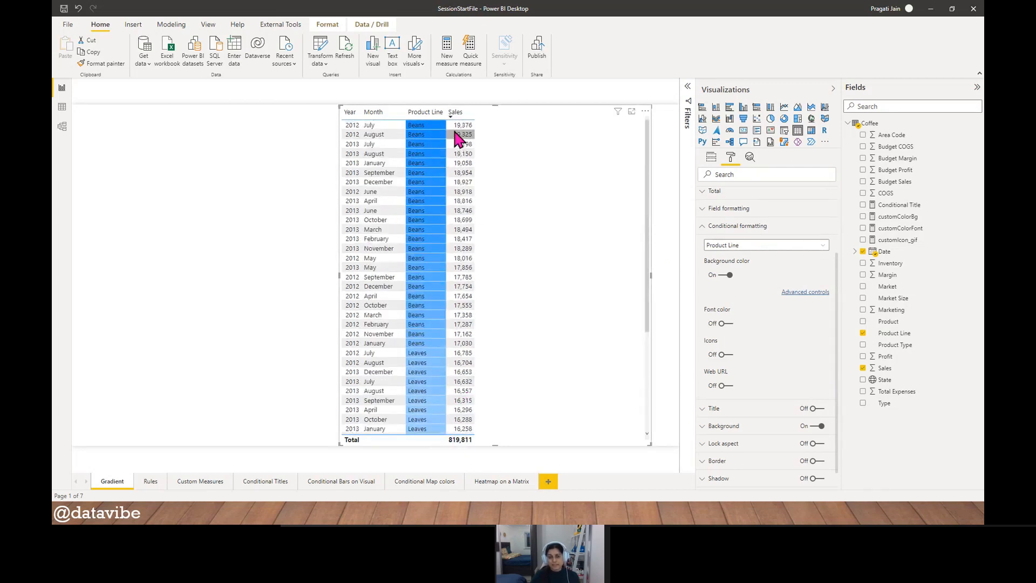
scroll(444, 292, down, 5)
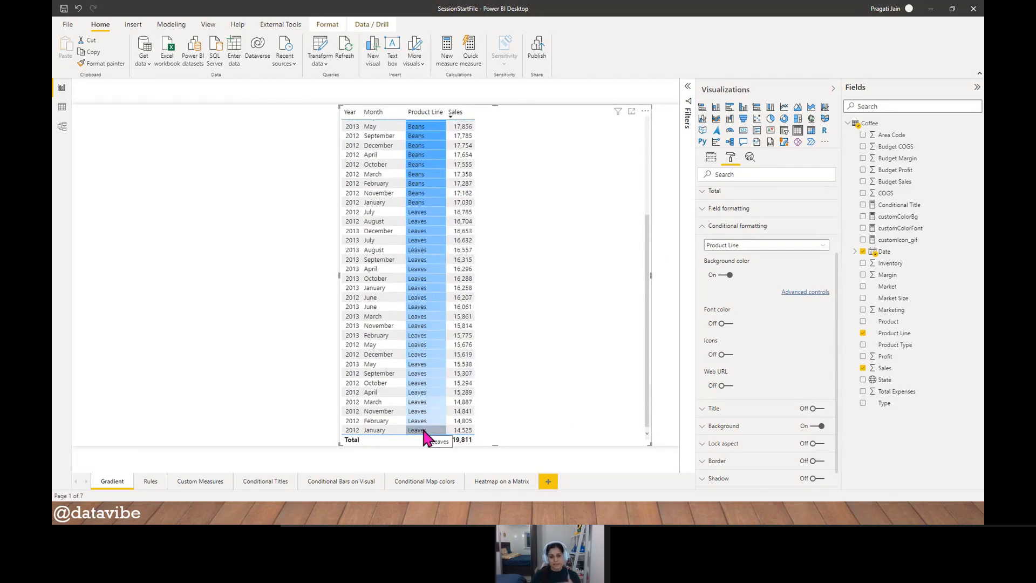
scroll(431, 400, up, 5)
scroll(437, 384, up, 1)
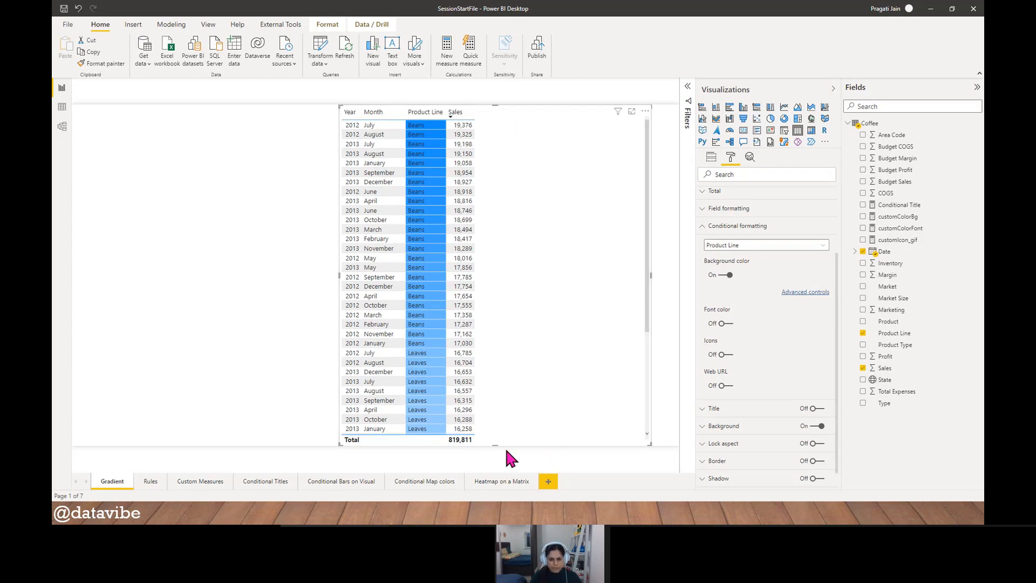
- Shift the table visual toward the page's left side and add a middle color to the Product Line background gradient
drag(494, 447, 288, 415)
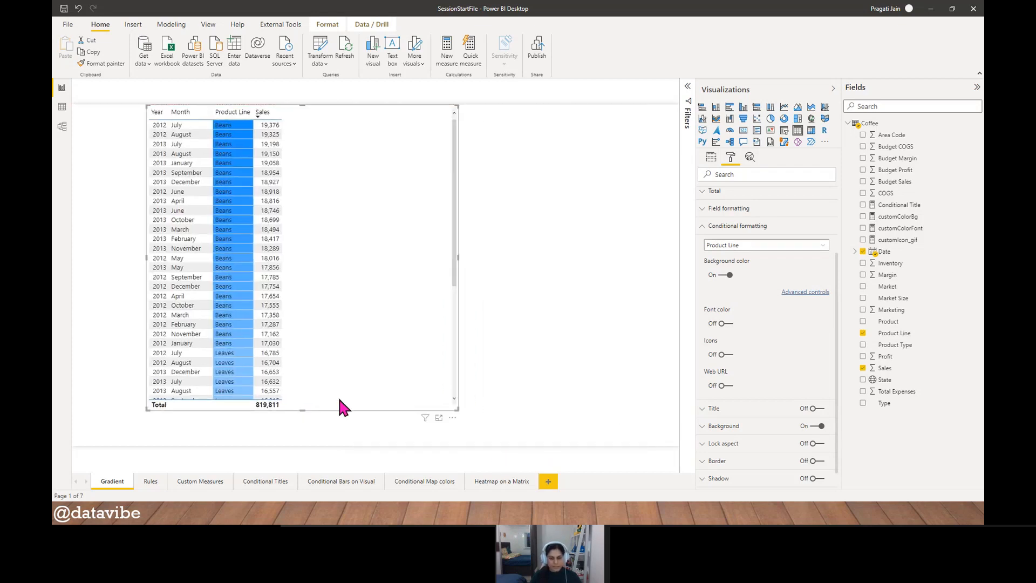
click(804, 297)
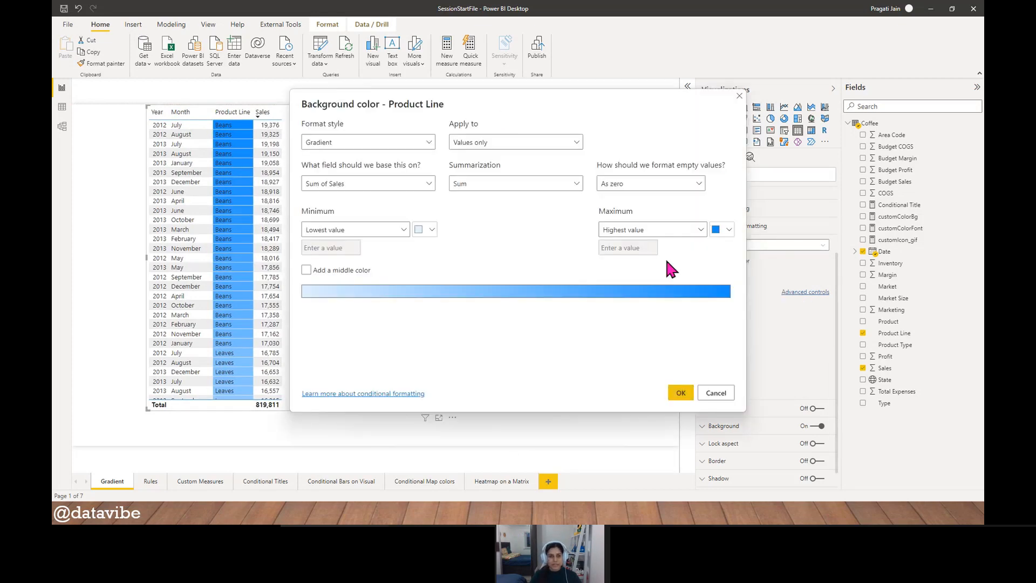
drag(507, 111, 550, 113)
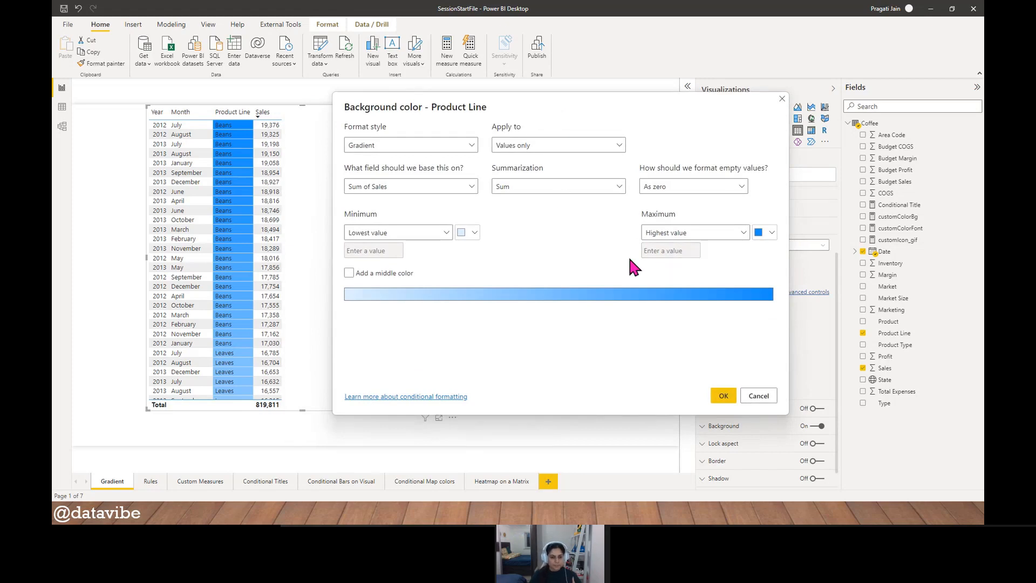
click(349, 273)
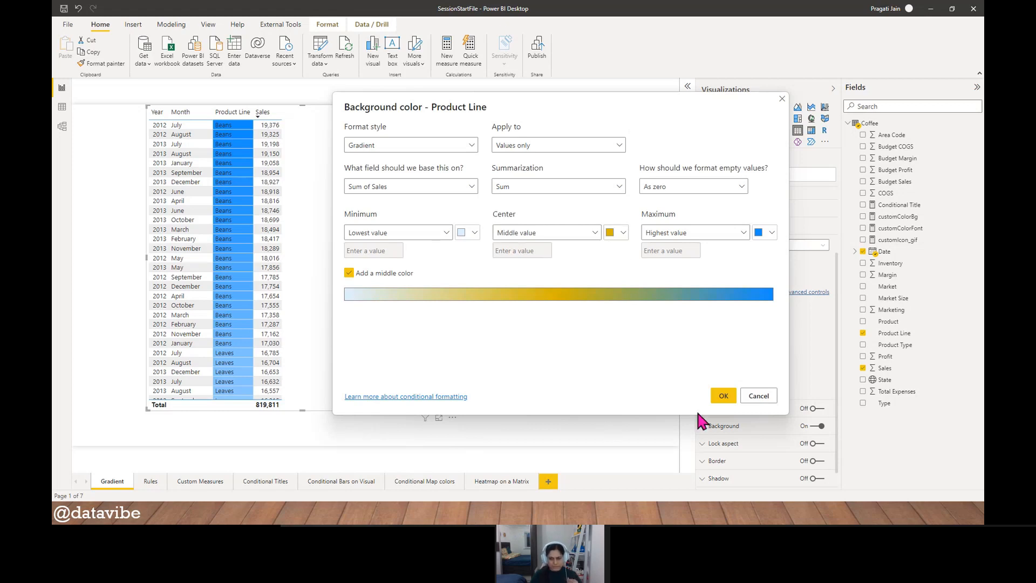
click(723, 395)
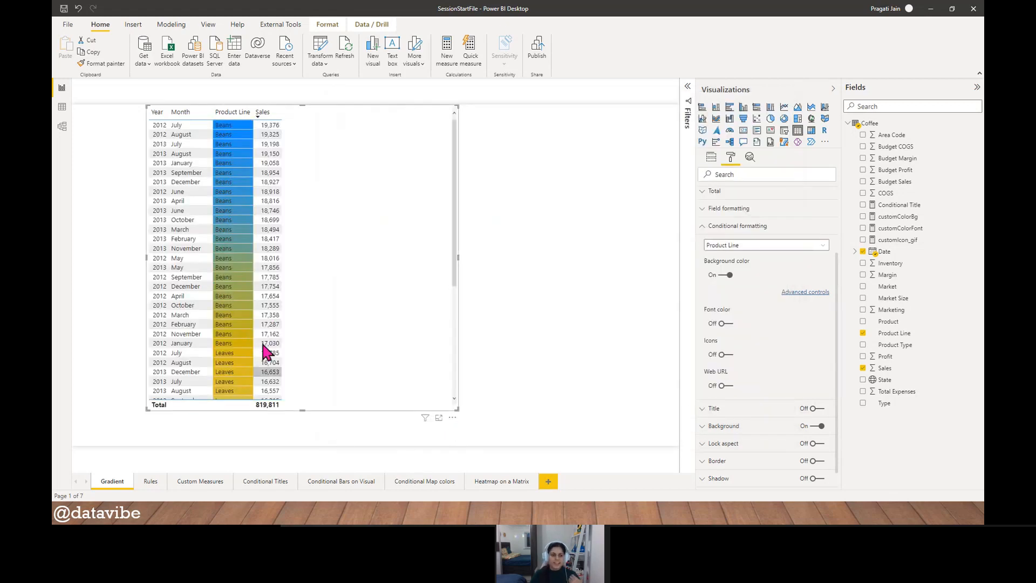
- Narrow the table visual to fit its columns and move it to the report page's left edge
scroll(238, 253, down, 5)
scroll(236, 248, down, 1)
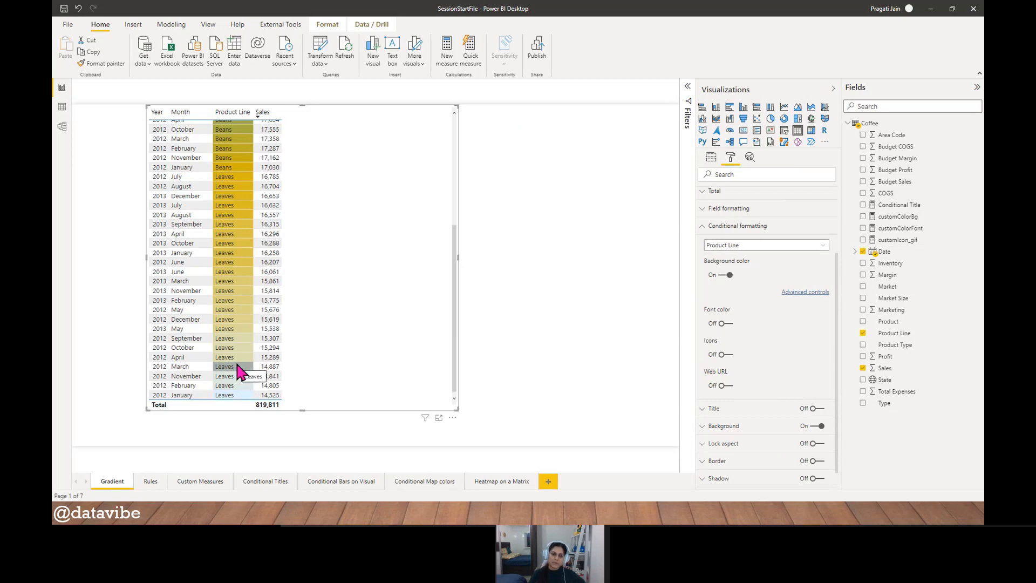
scroll(238, 367, up, 4)
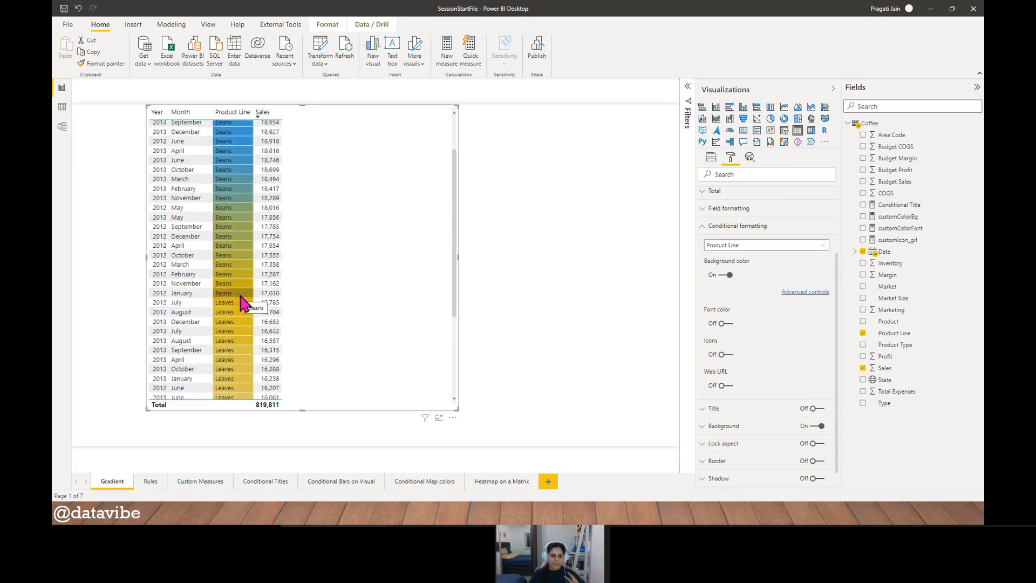
scroll(242, 303, up, 2)
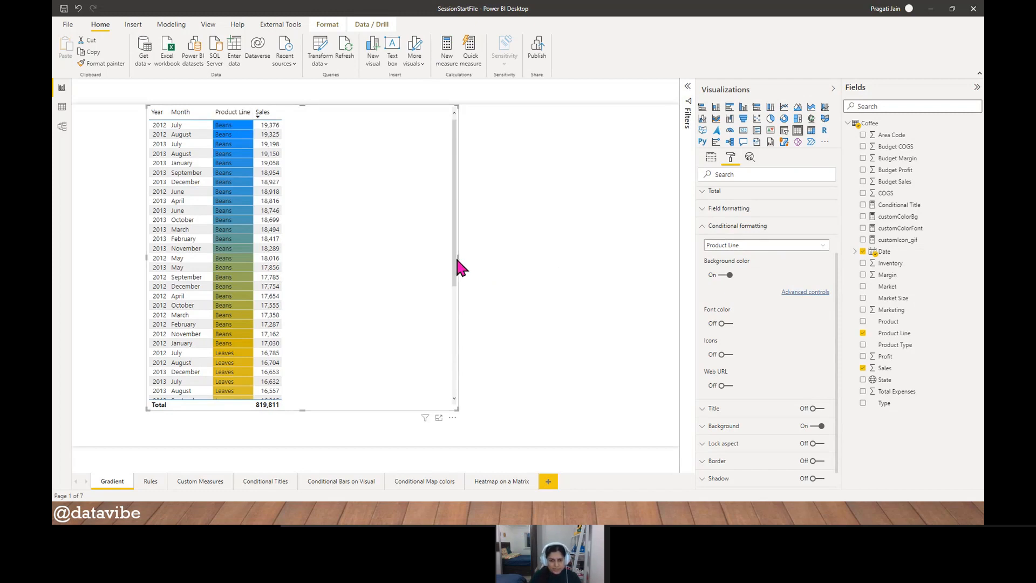
drag(456, 258, 300, 264)
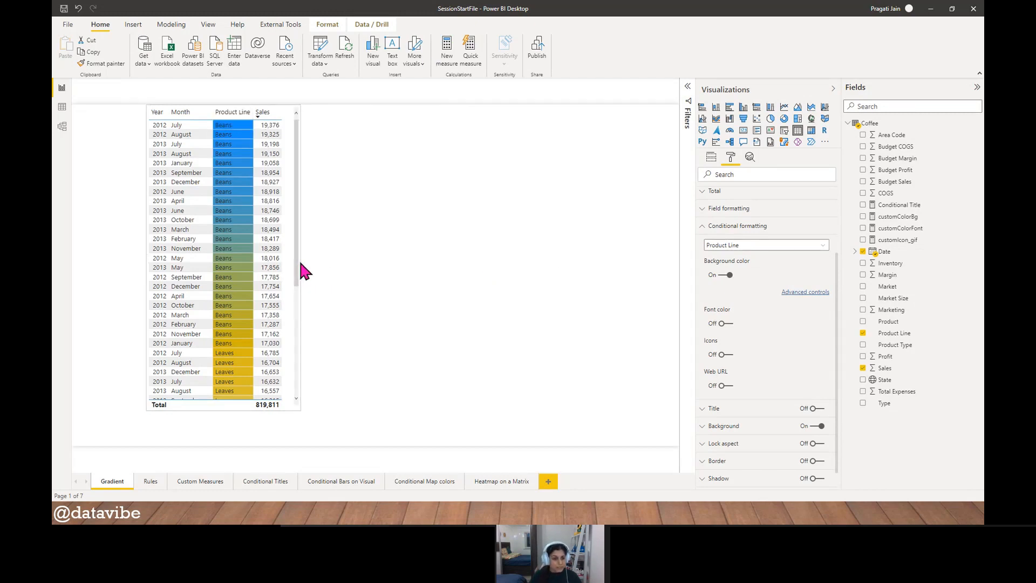
drag(201, 419, 127, 426)
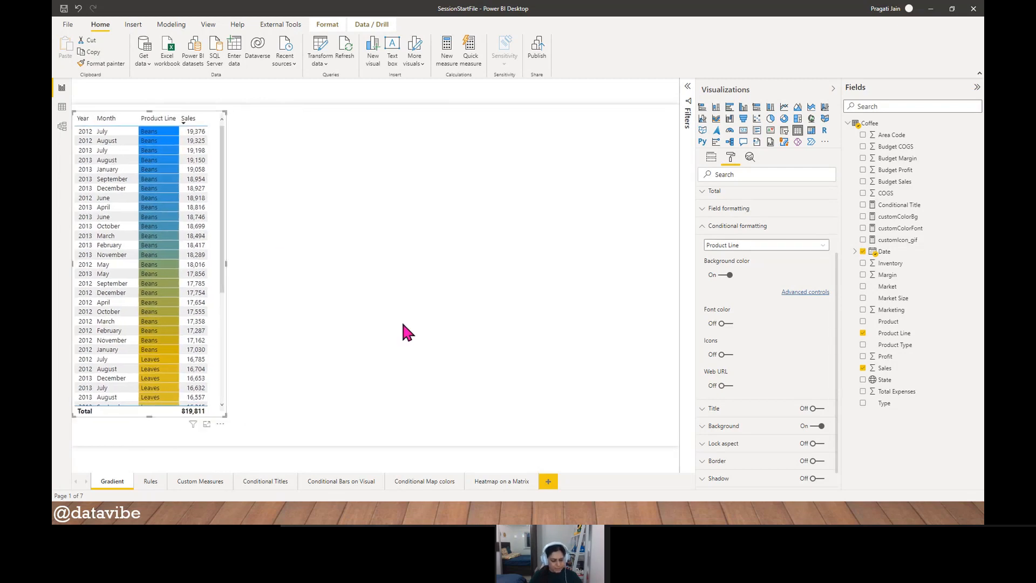
- Duplicate the table visual, place the copy directly beside the original, and widen the copy slightly
key(ctrl+c)
key(ctrl+v)
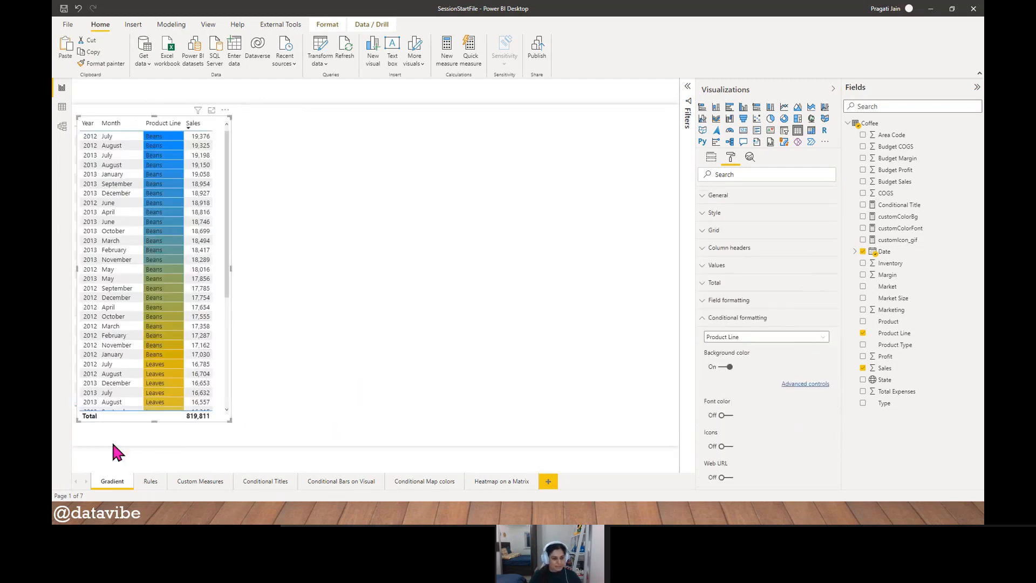
drag(118, 422, 272, 419)
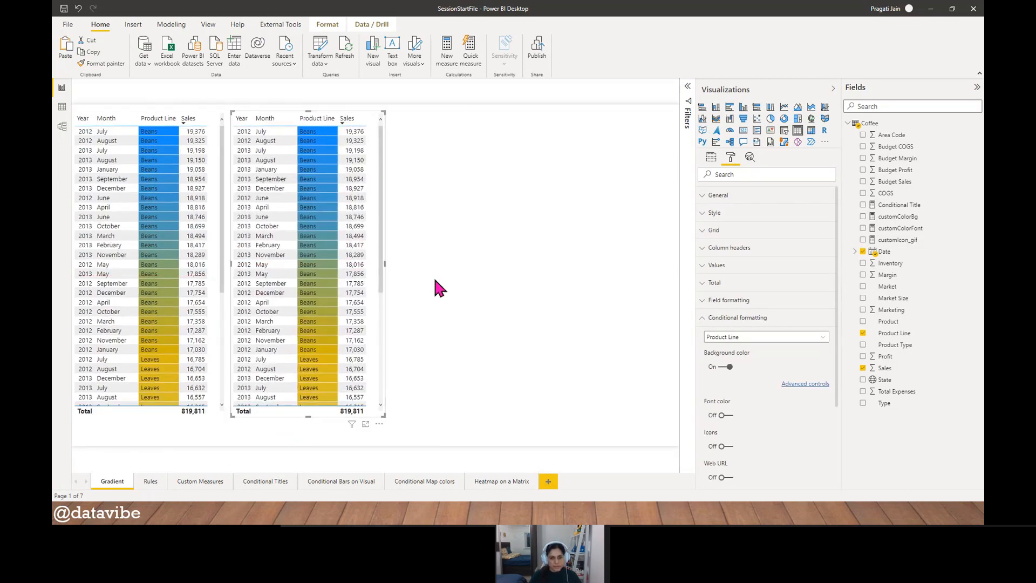
drag(385, 264, 432, 264)
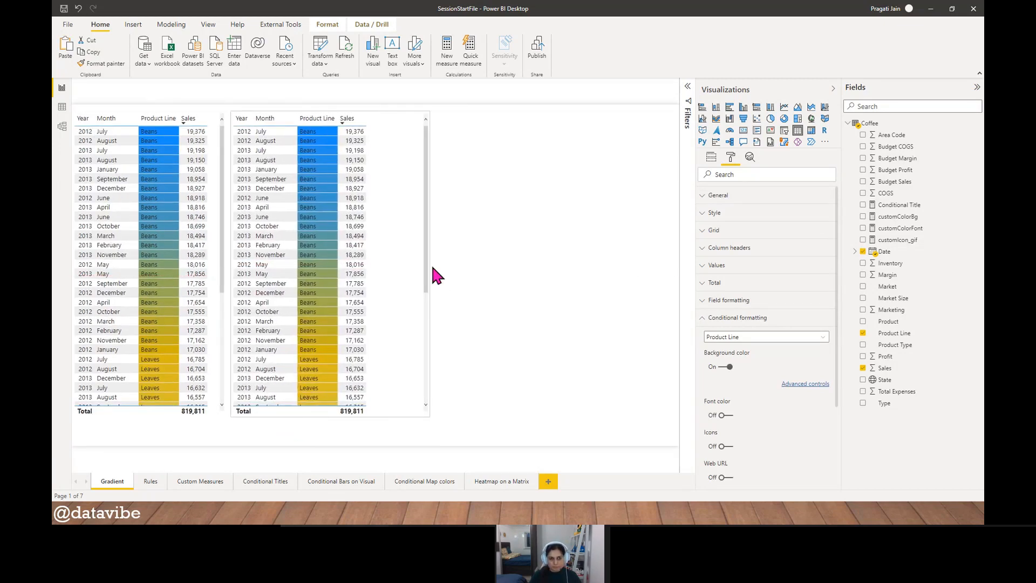
- Turn on the title of the original table visual and set its text to "Background"
click(125, 110)
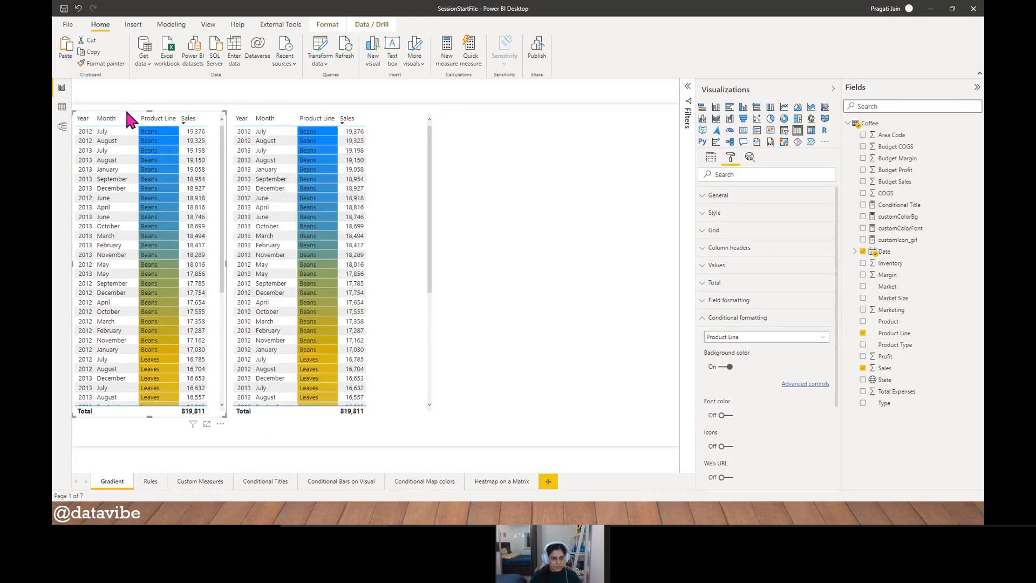
click(704, 320)
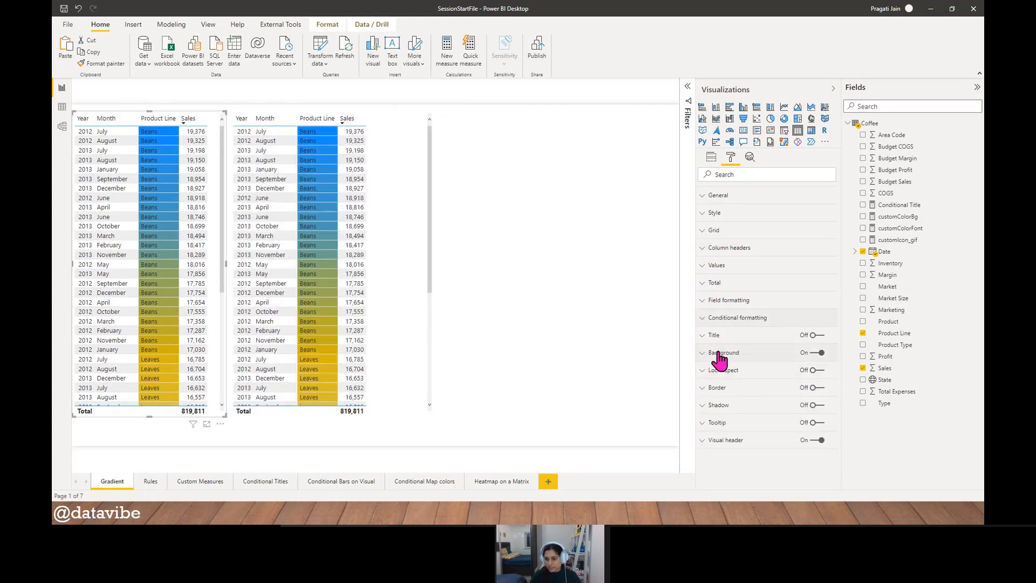
click(716, 337)
click(818, 336)
click(741, 363)
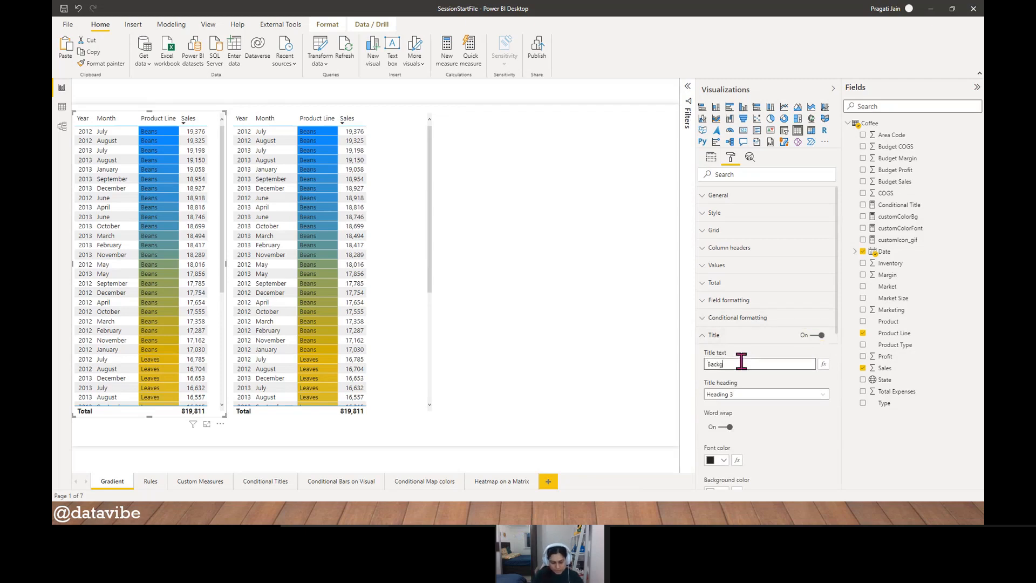
click(765, 436)
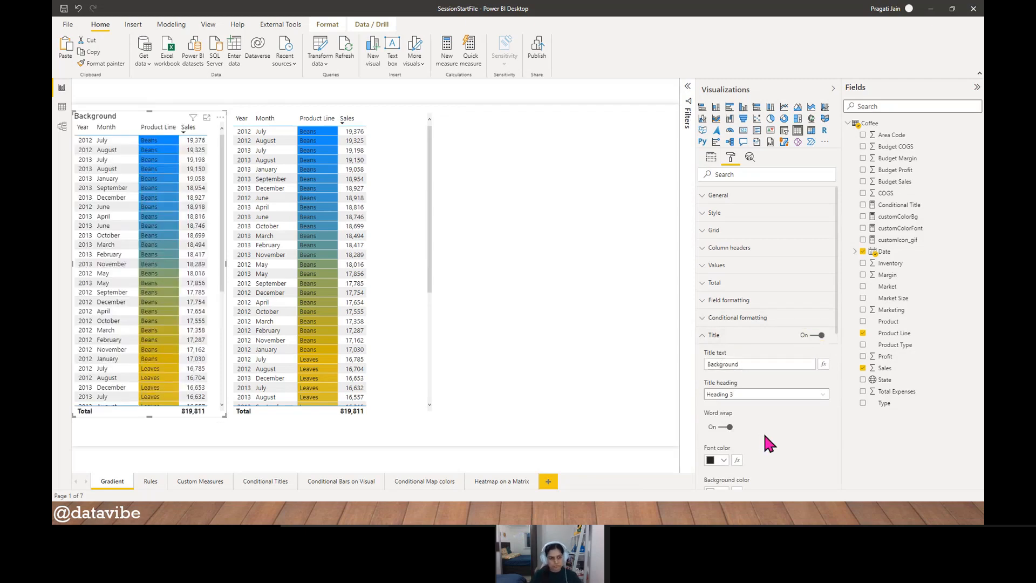
- Title the duplicated table "Font" and add the Product Type field to it between Product Line and Sales
click(375, 112)
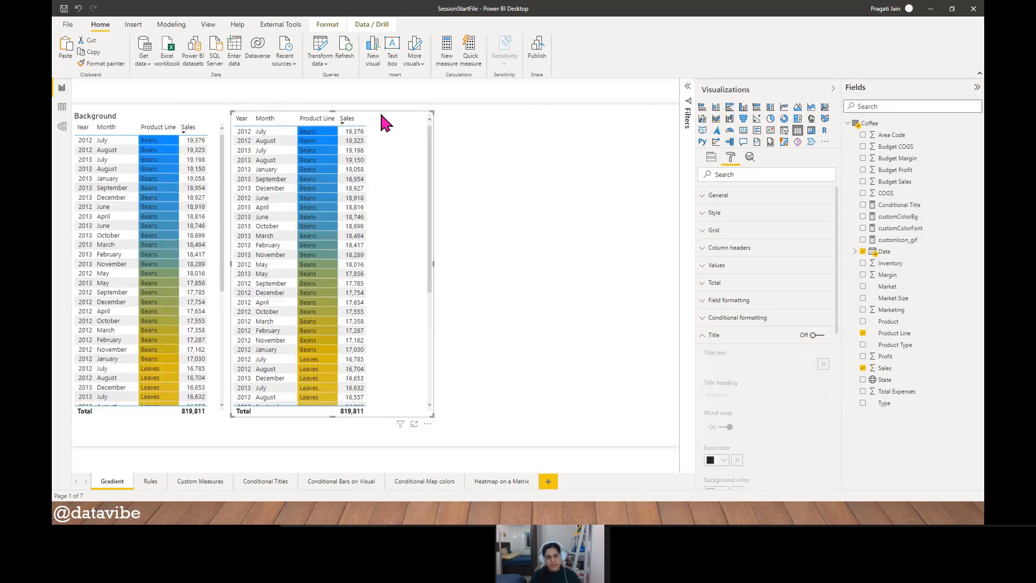
click(819, 335)
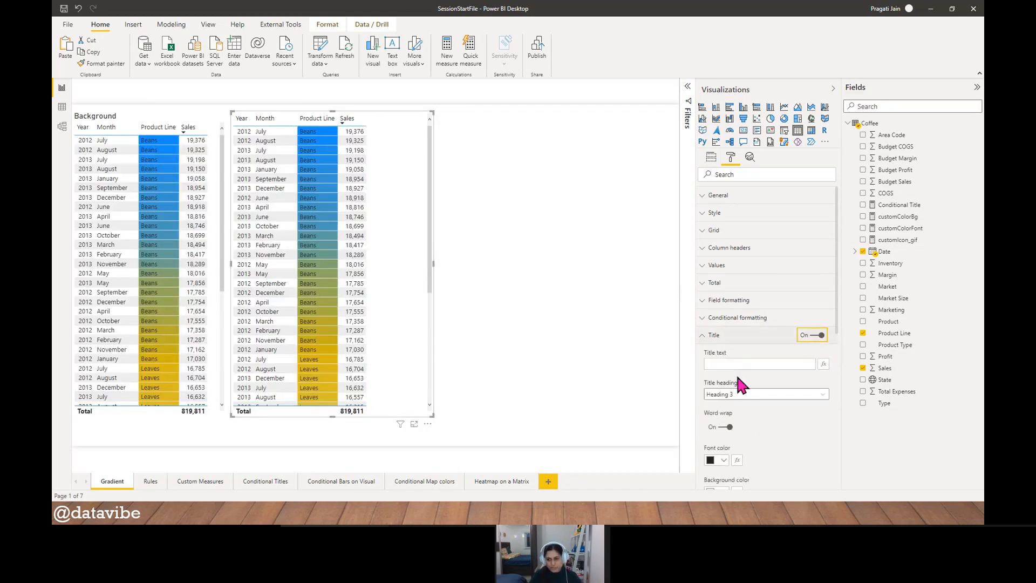
click(731, 363)
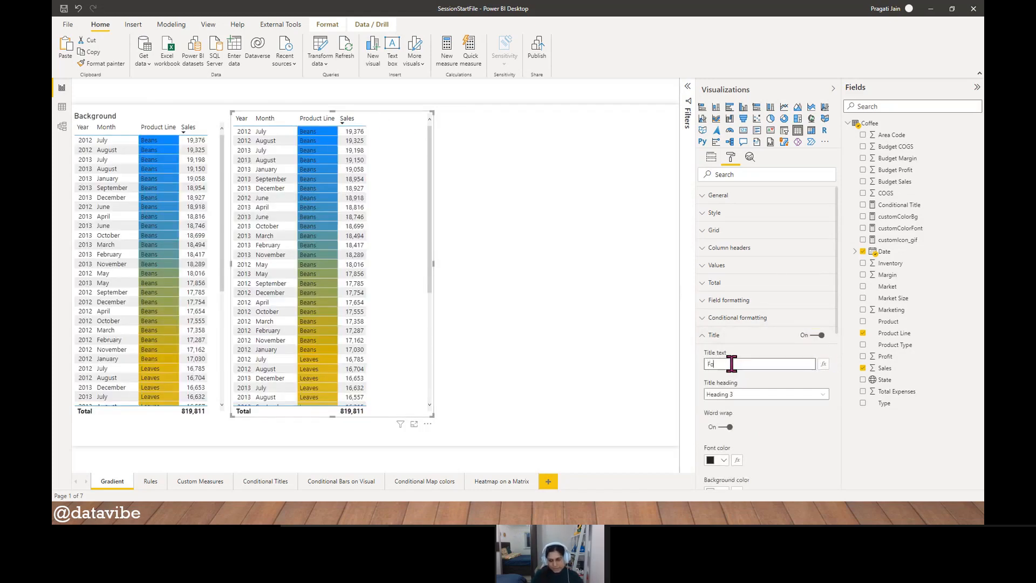
text(Font)
click(701, 335)
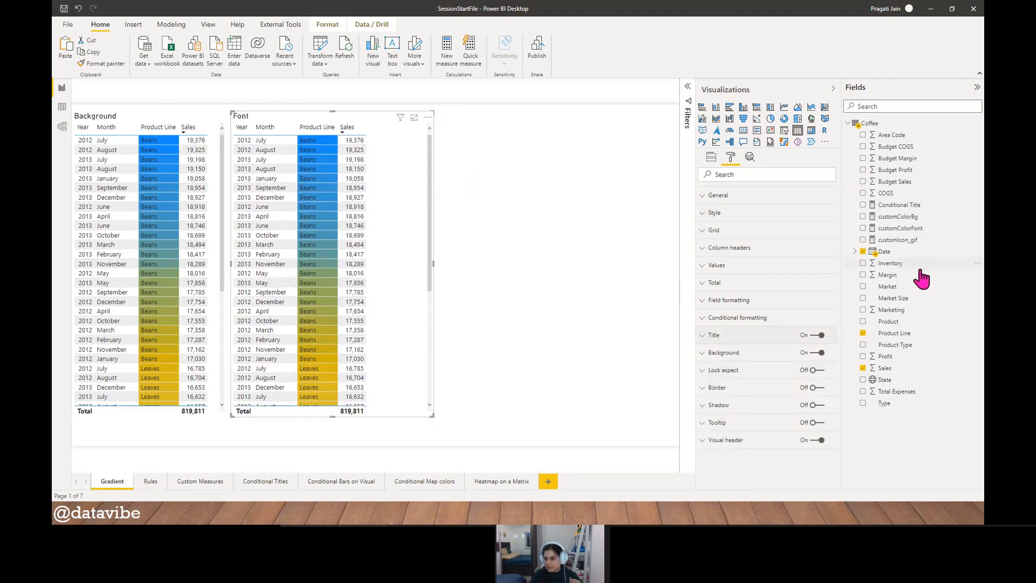
click(710, 157)
drag(942, 346, 763, 232)
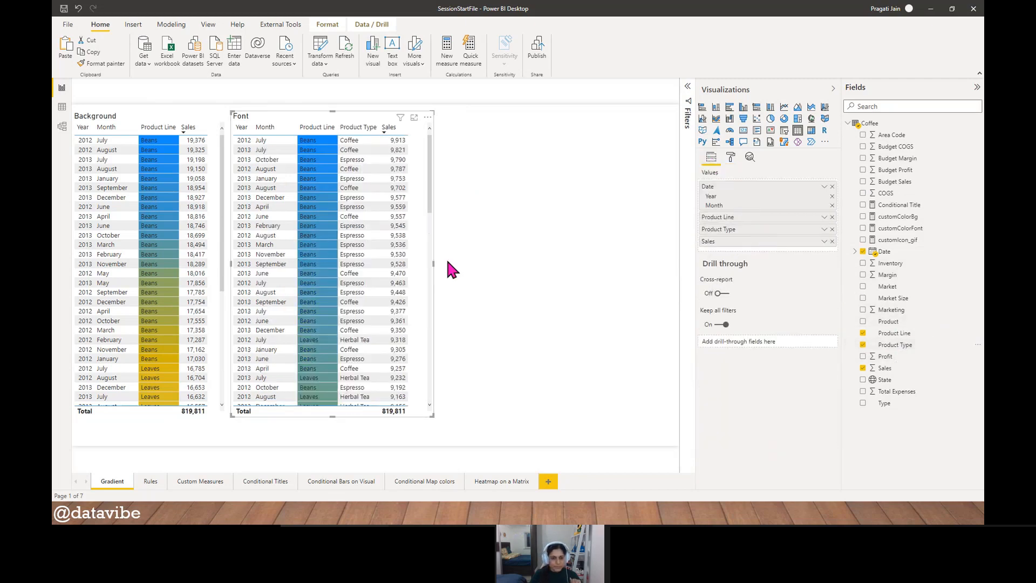
- Give the Font table black vertical and horizontal gridlines, and move it slightly further away from the Background table
click(730, 157)
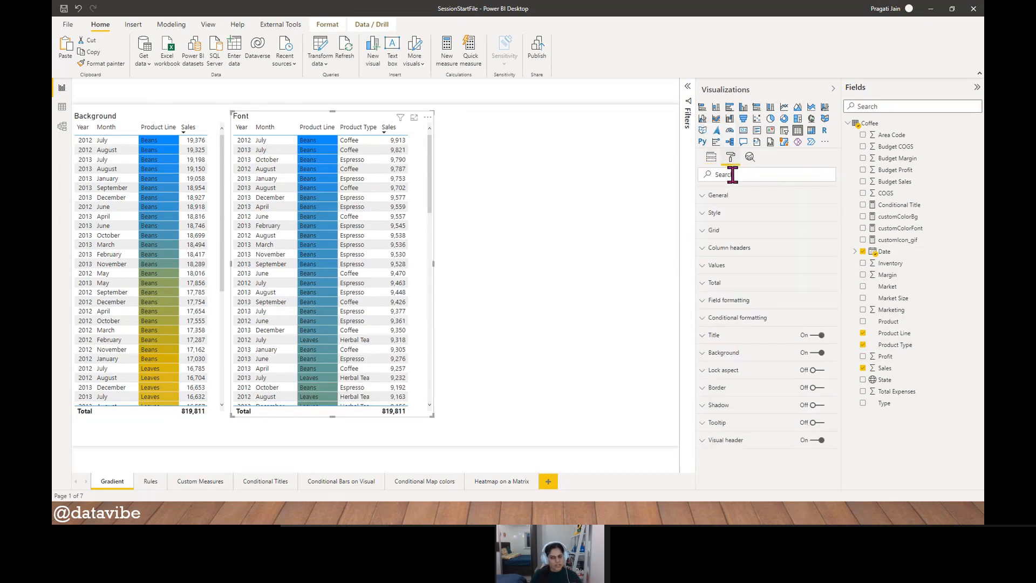
click(712, 233)
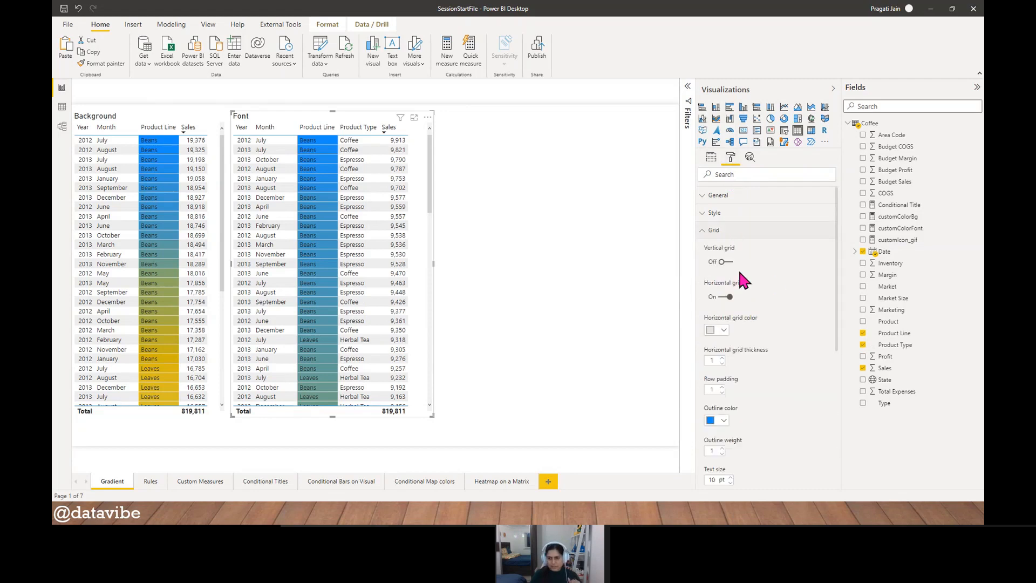
click(726, 262)
click(723, 294)
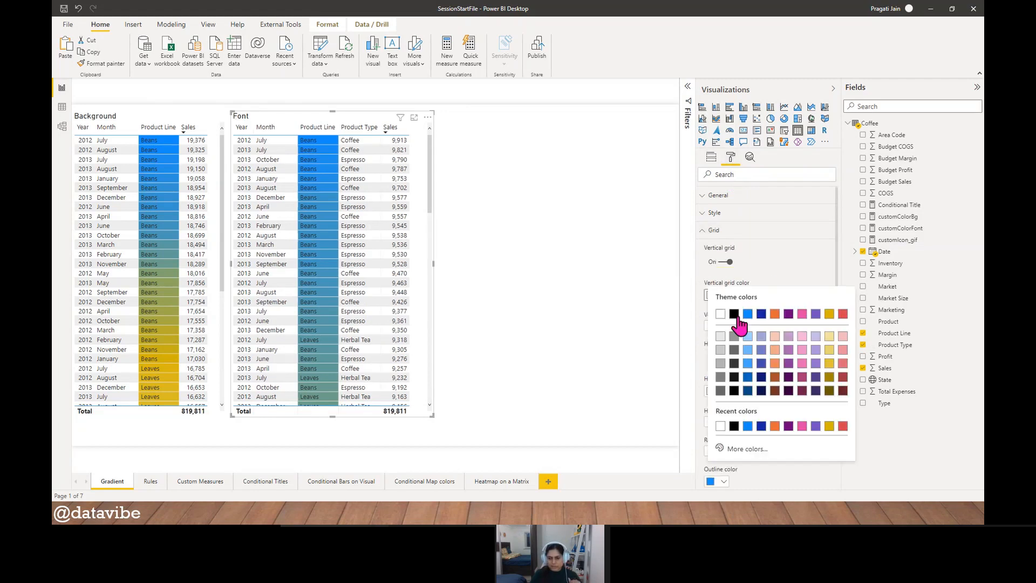
click(735, 314)
click(724, 391)
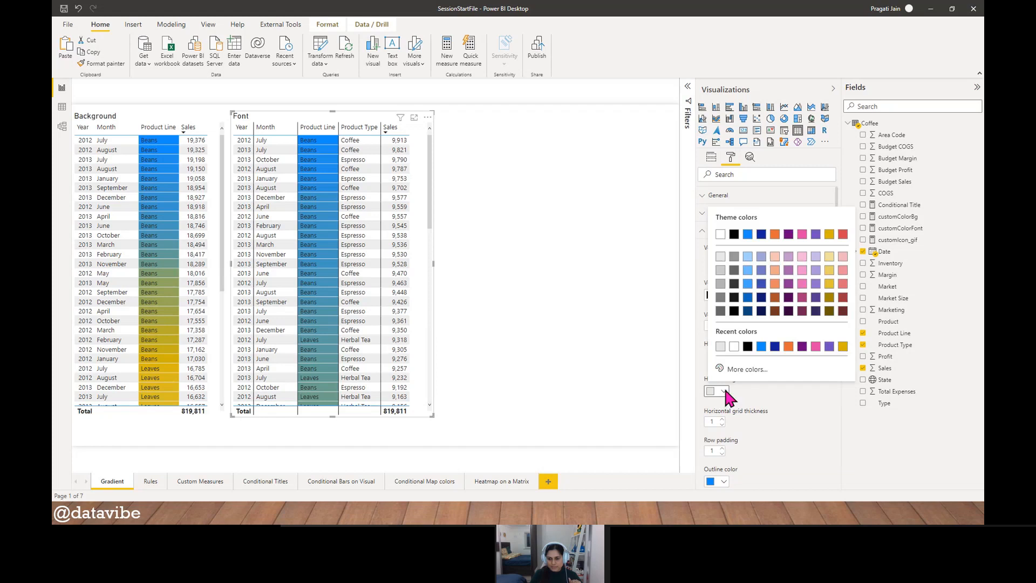
click(747, 346)
click(705, 233)
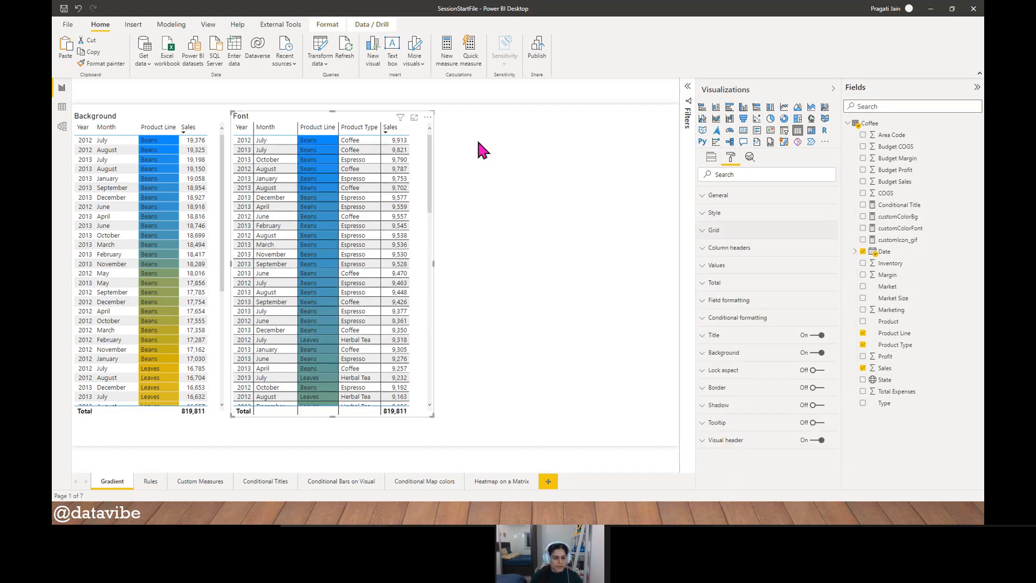
drag(286, 112, 297, 112)
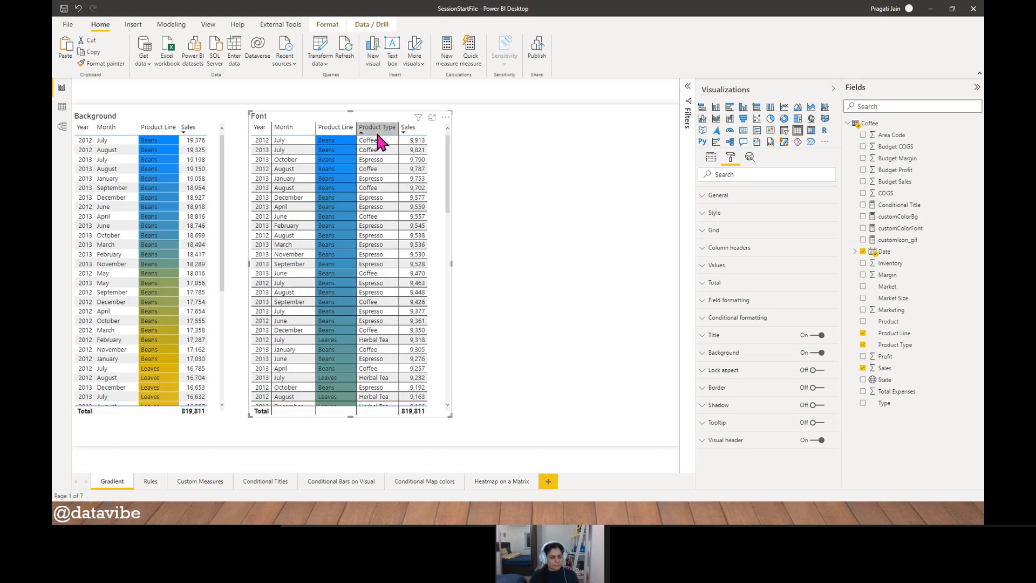
- Turn on font color conditional formatting for the Font table's Product Type column and move the settings dialog off the table
click(722, 323)
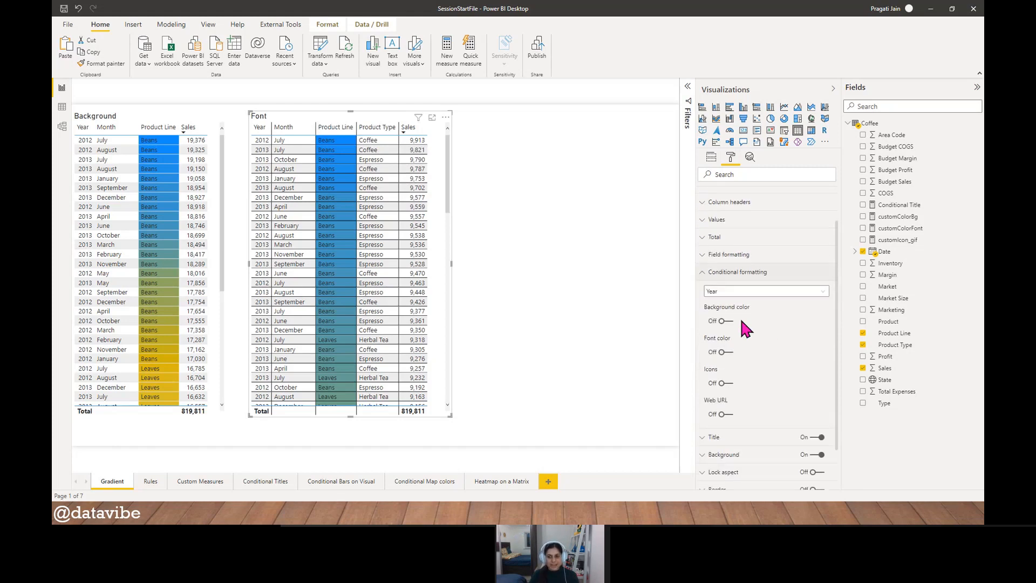
click(816, 291)
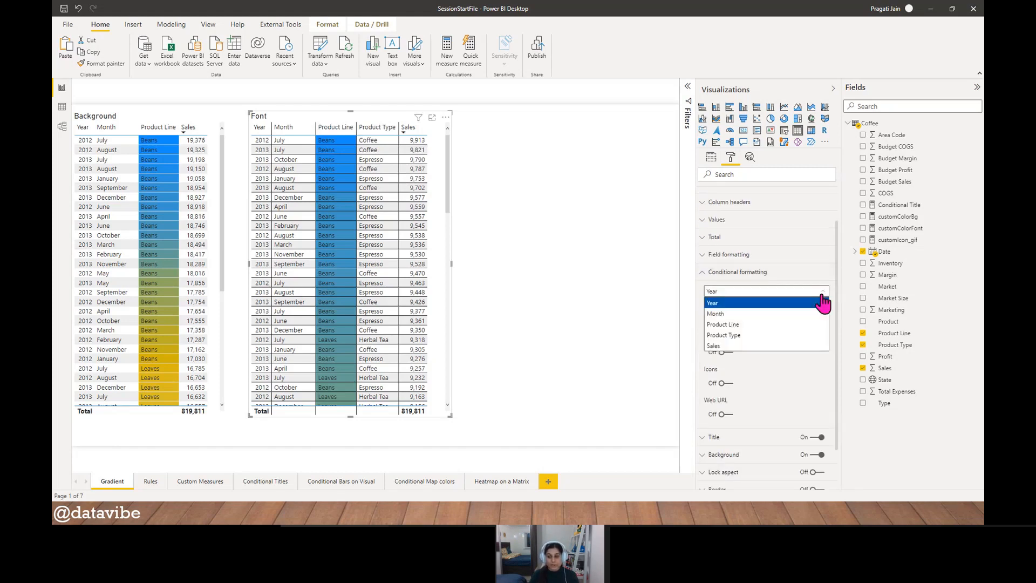
click(780, 335)
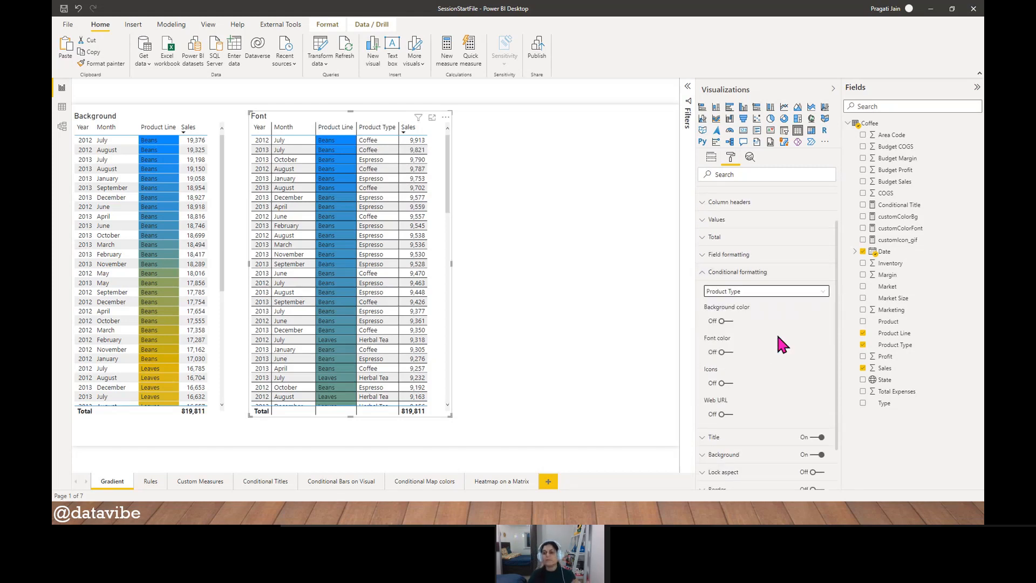
click(732, 356)
click(735, 364)
drag(494, 107, 670, 115)
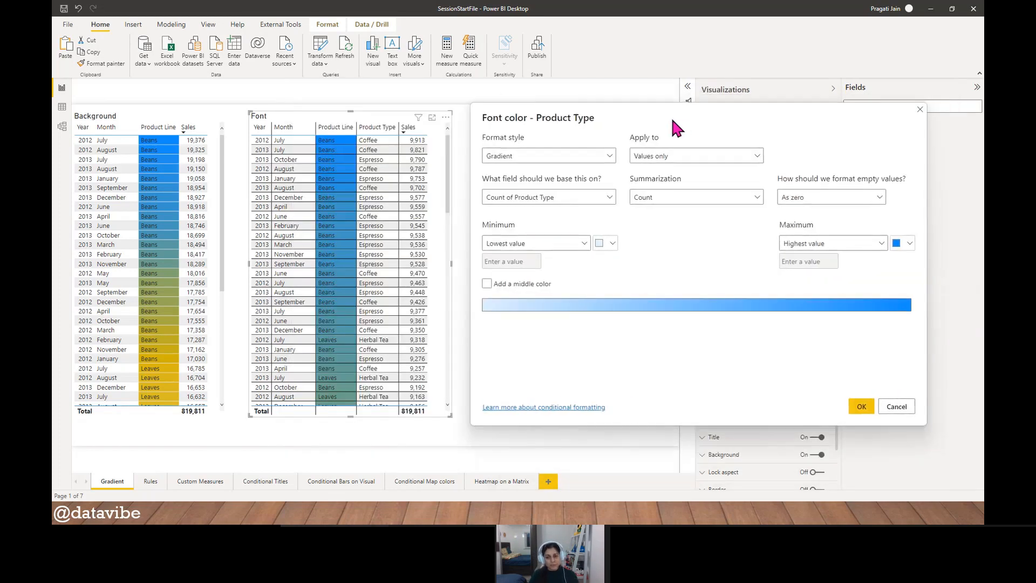
- Use the Gradient format style for the Product Type font color and base it on the Sales field
click(610, 156)
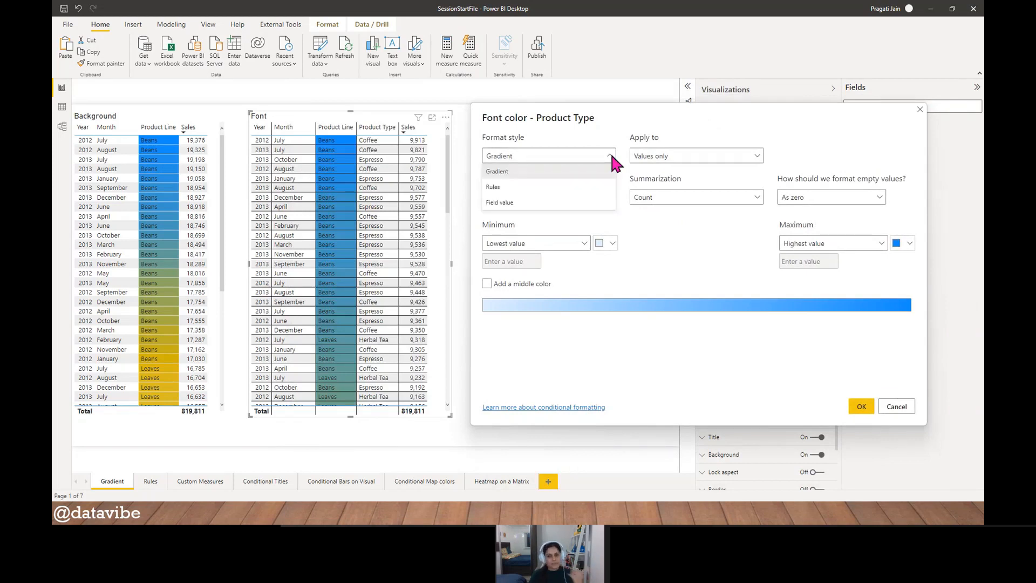
click(596, 172)
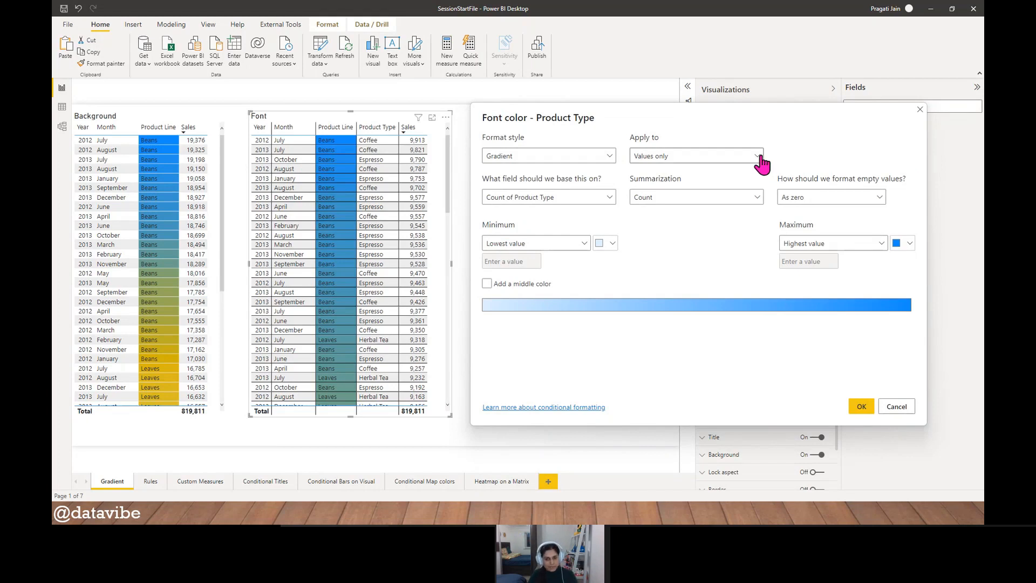
click(609, 199)
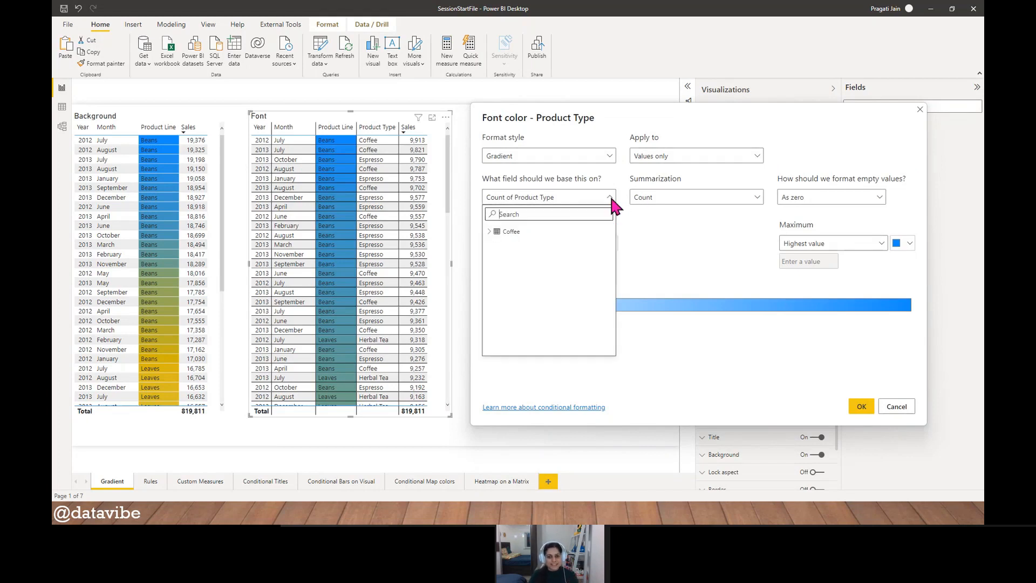
click(563, 214)
text(sales)
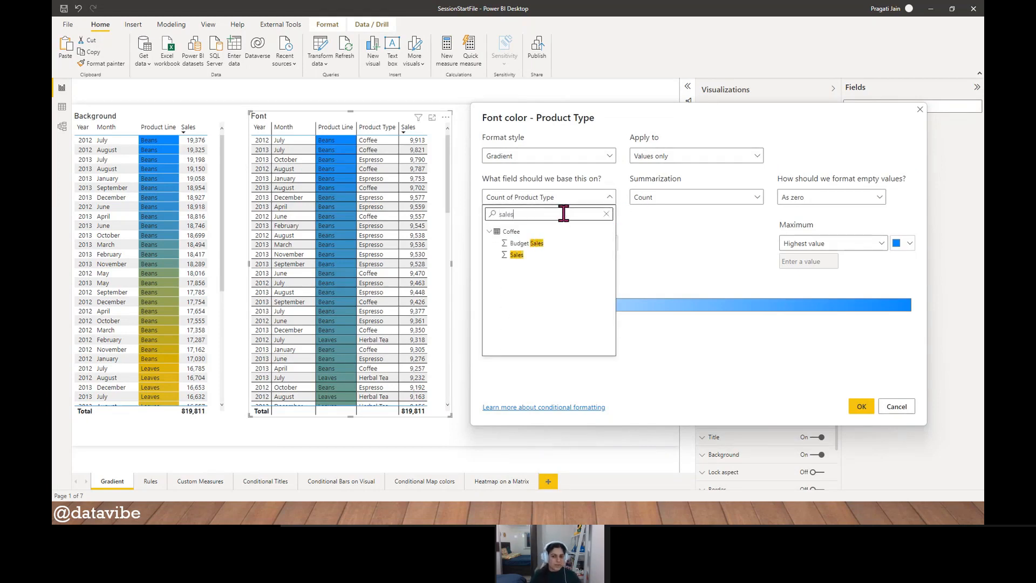
click(530, 255)
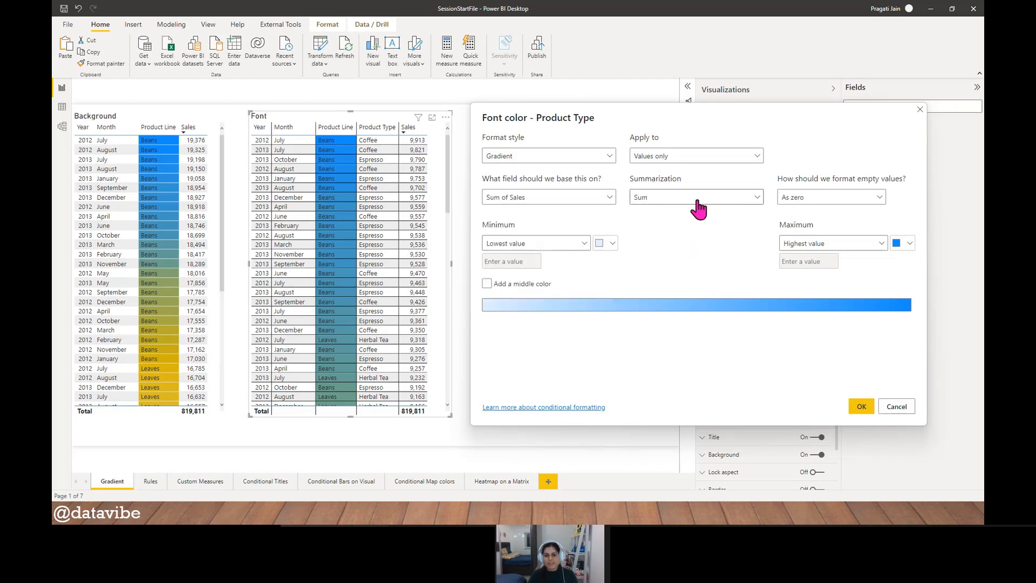
- Add a middle color to the font gradient and apply it with a light orange minimum and a dark pink maximum
click(487, 283)
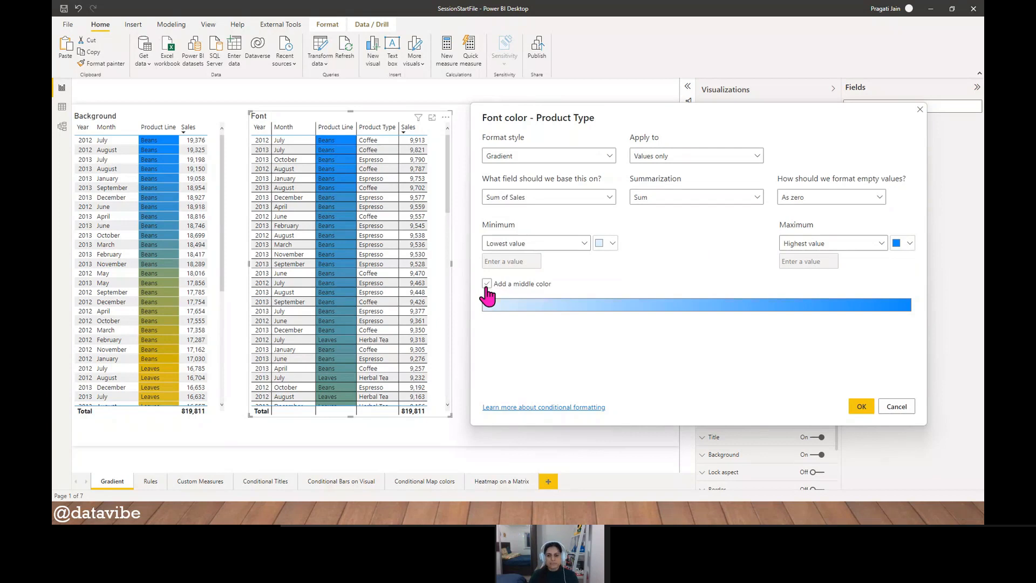
click(611, 243)
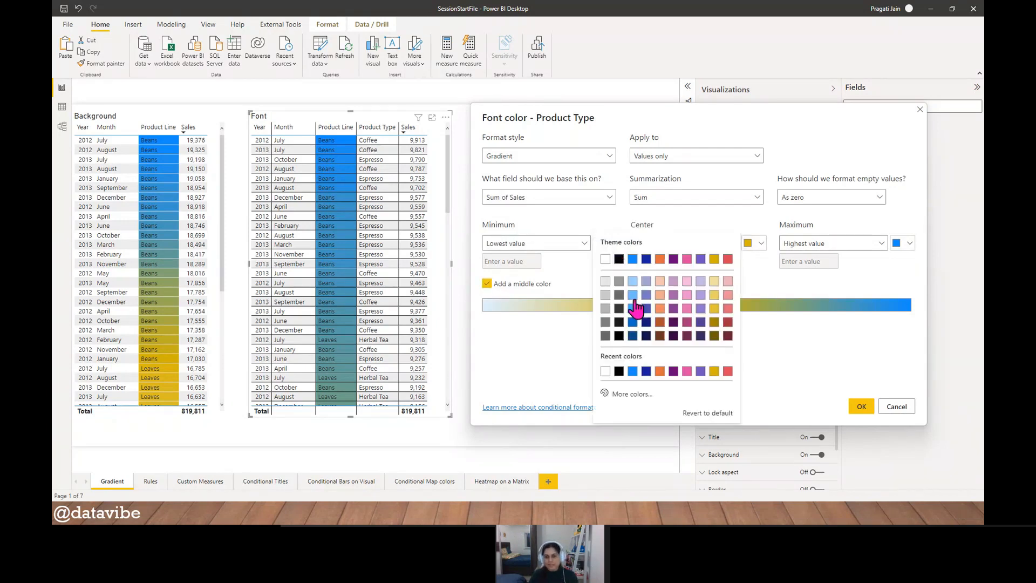
click(658, 309)
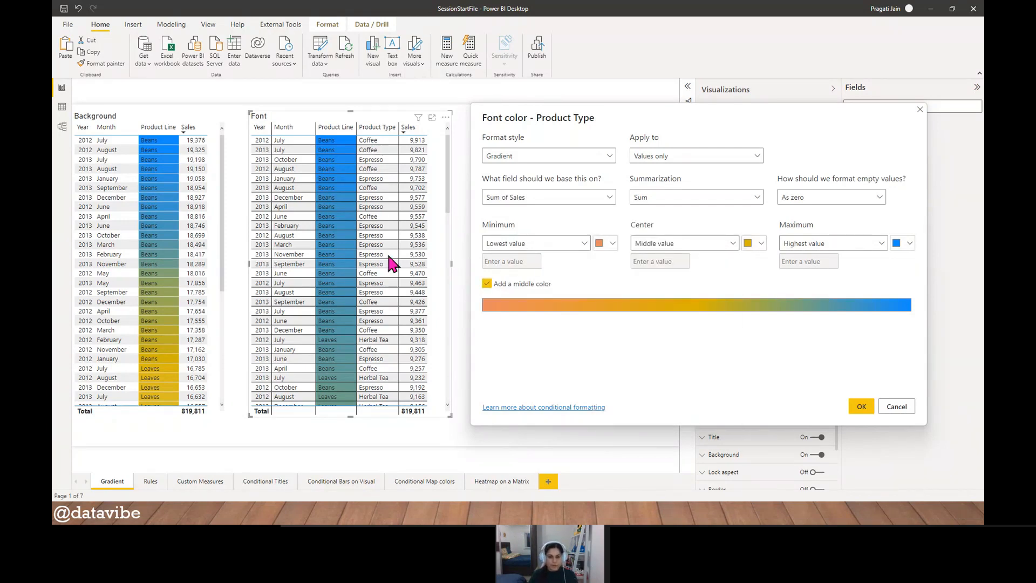
click(910, 244)
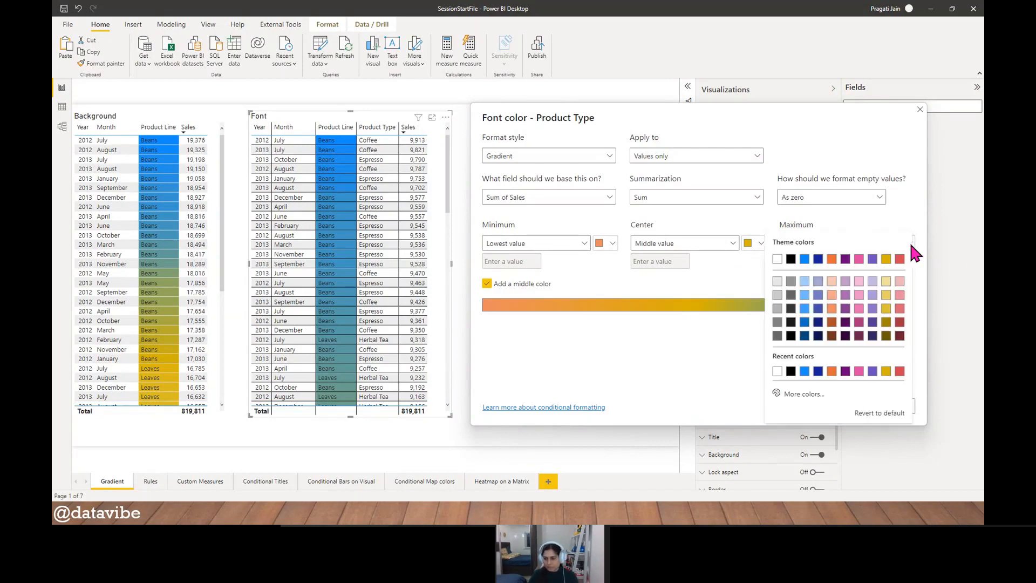
click(859, 323)
click(860, 407)
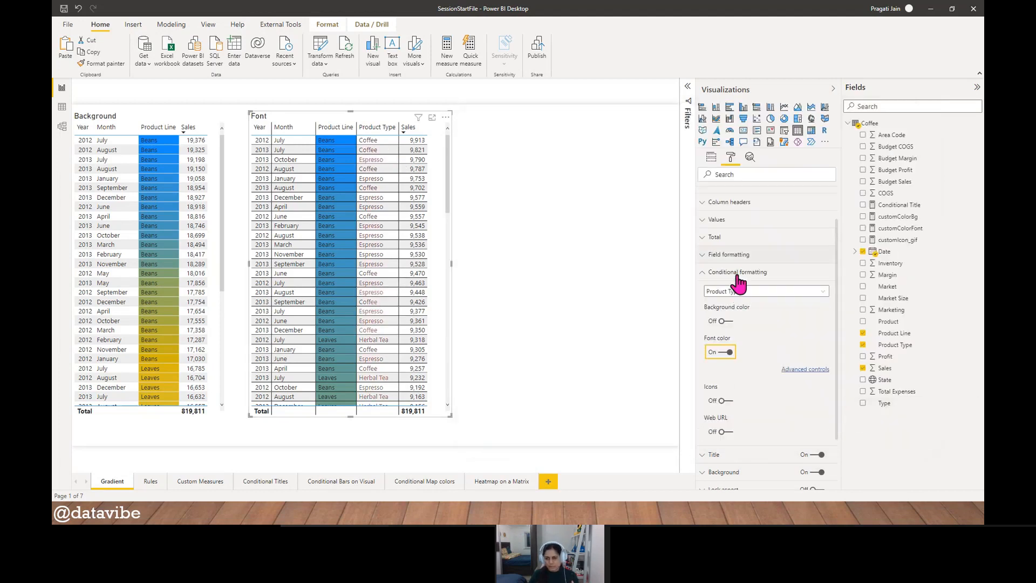
- Make the values of the Font table bold
click(703, 273)
click(712, 267)
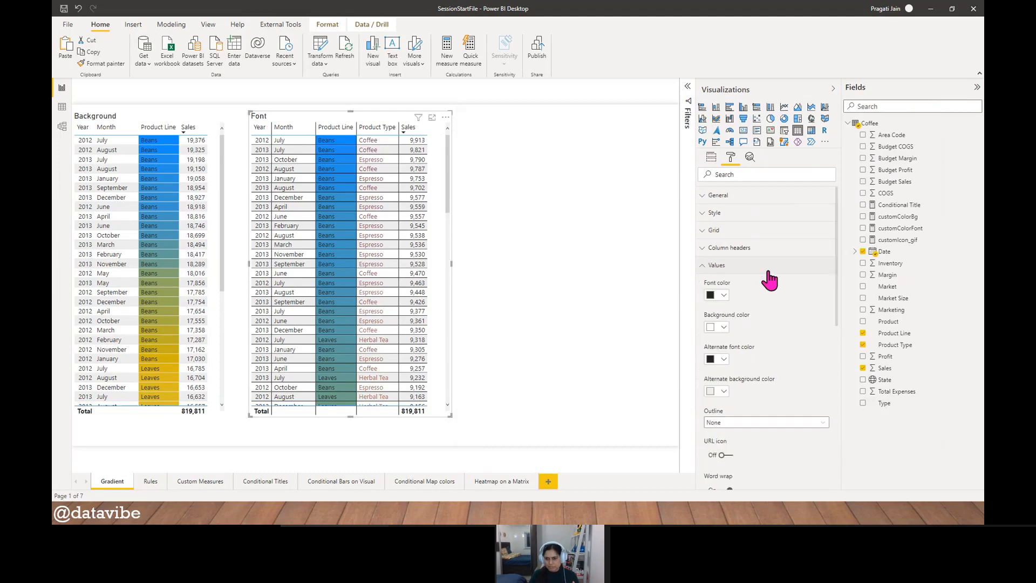
scroll(773, 310, down, 3)
scroll(776, 318, down, 5)
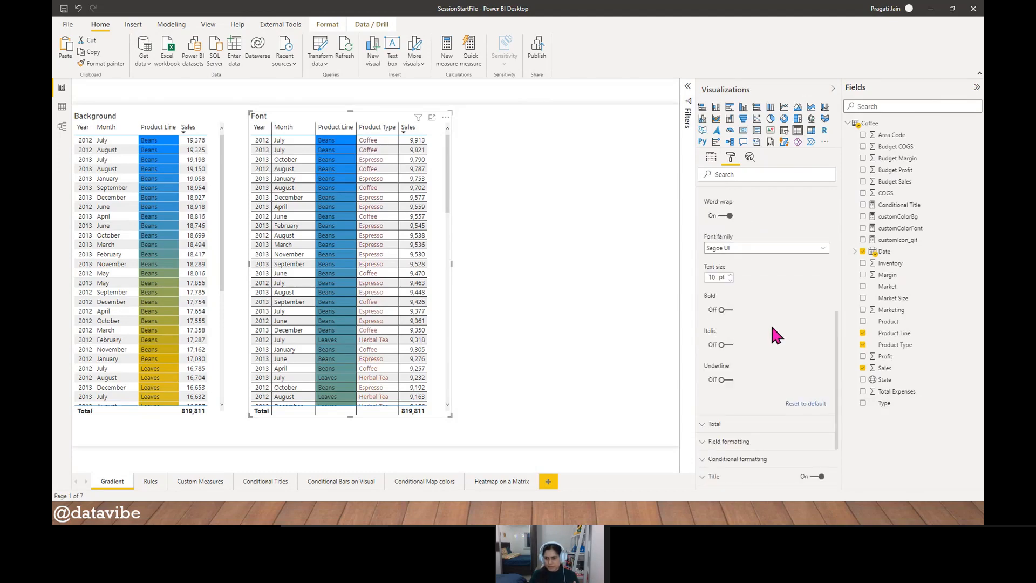
click(726, 308)
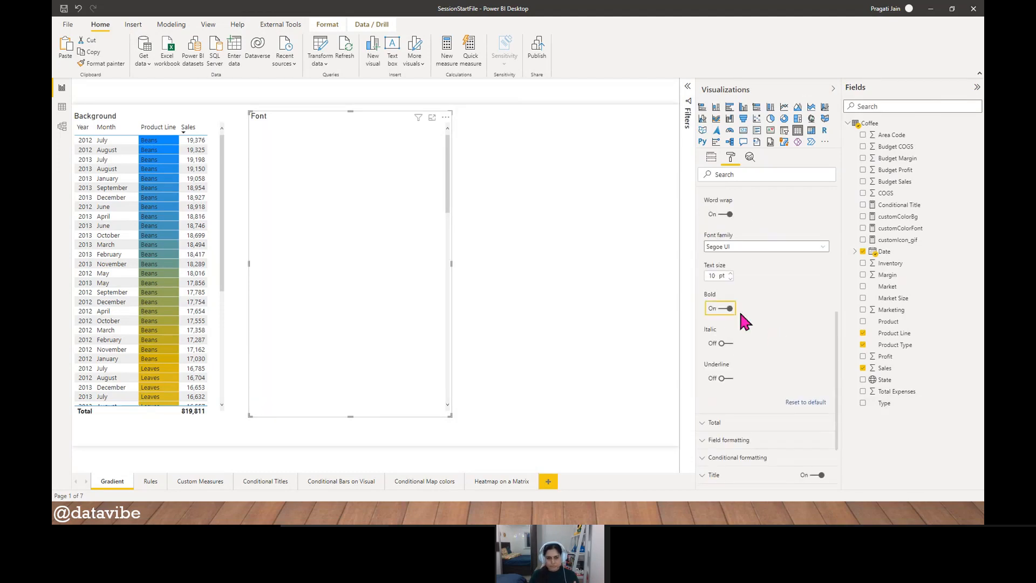
- Show the Font table in focus mode and examine the Product Type font colors from the highest to the lowest sales
click(432, 119)
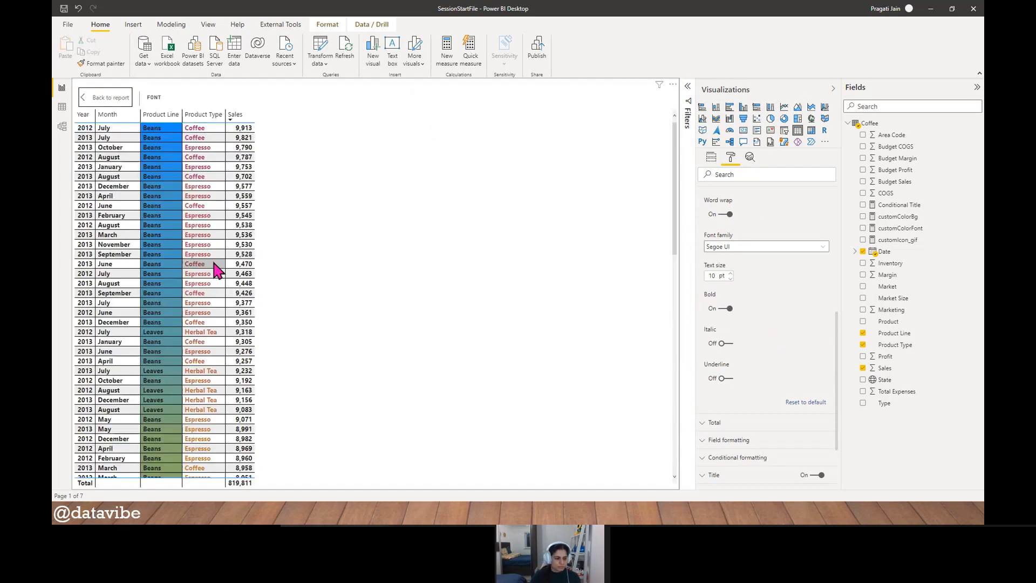
scroll(214, 270, down, 10)
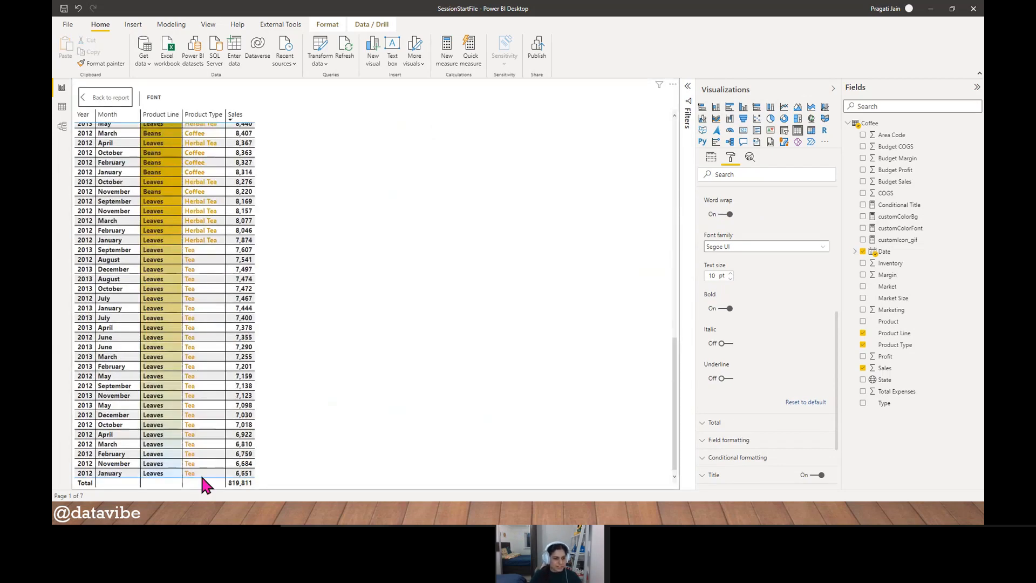
scroll(204, 402, up, 5)
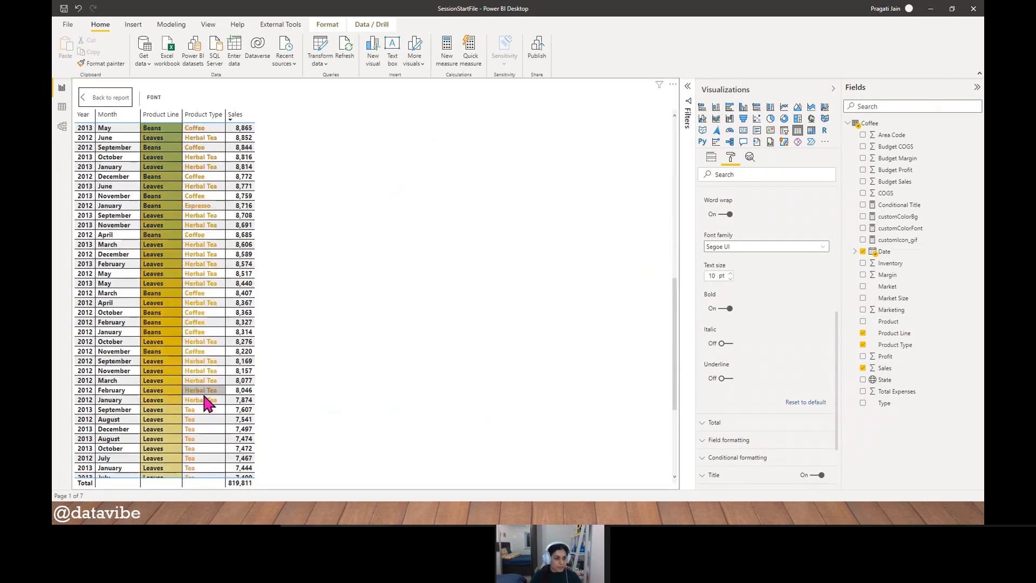
scroll(208, 280, up, 15)
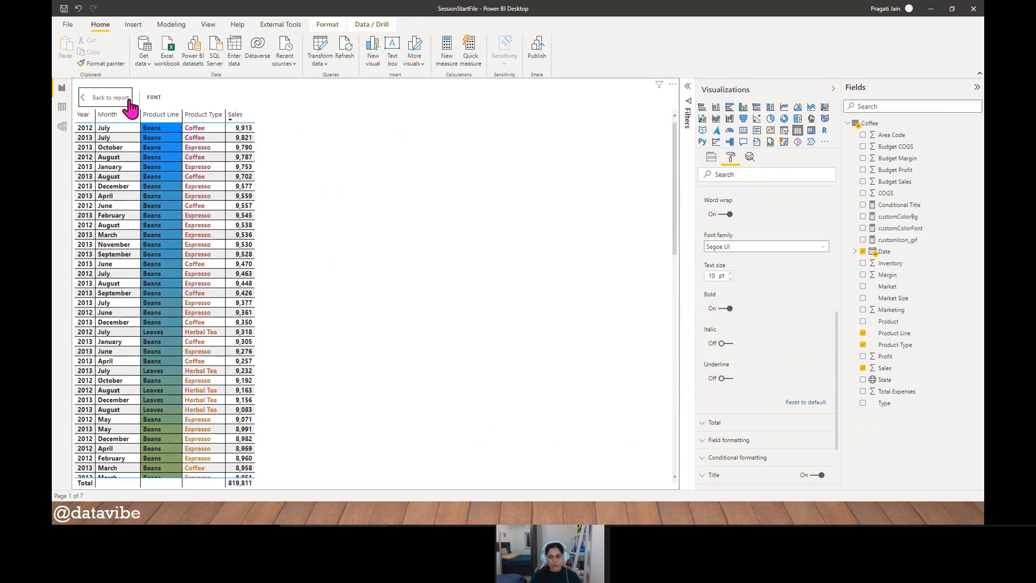
- Change the maximum color of the Product Type font gradient to blue and apply it
scroll(752, 391, up, 5)
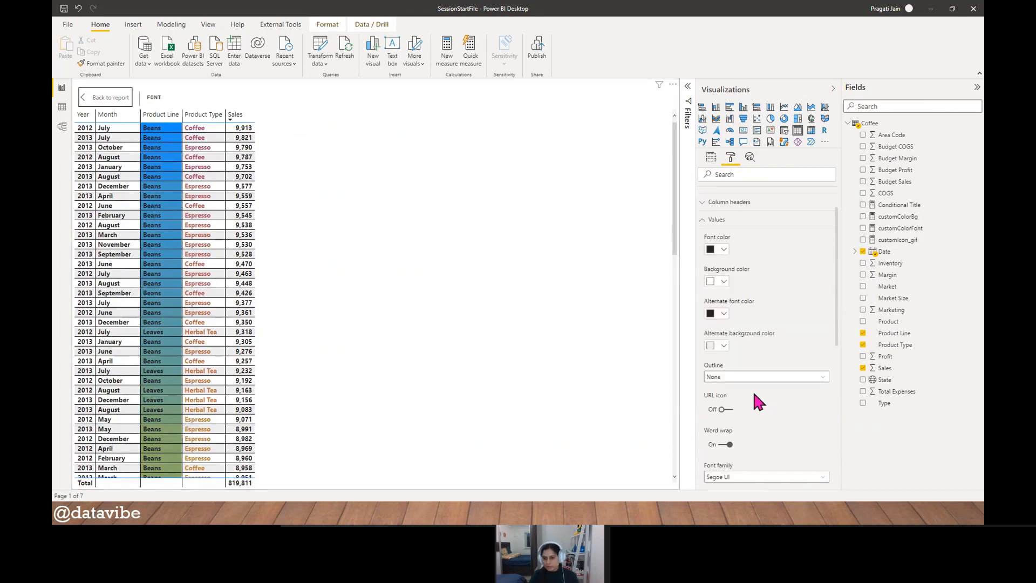
click(707, 229)
click(761, 318)
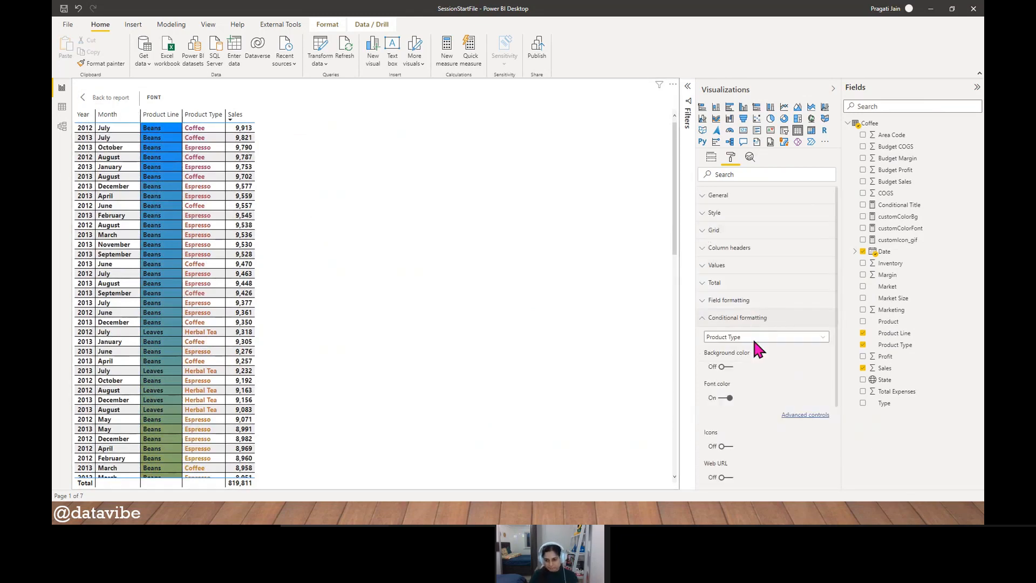
click(800, 416)
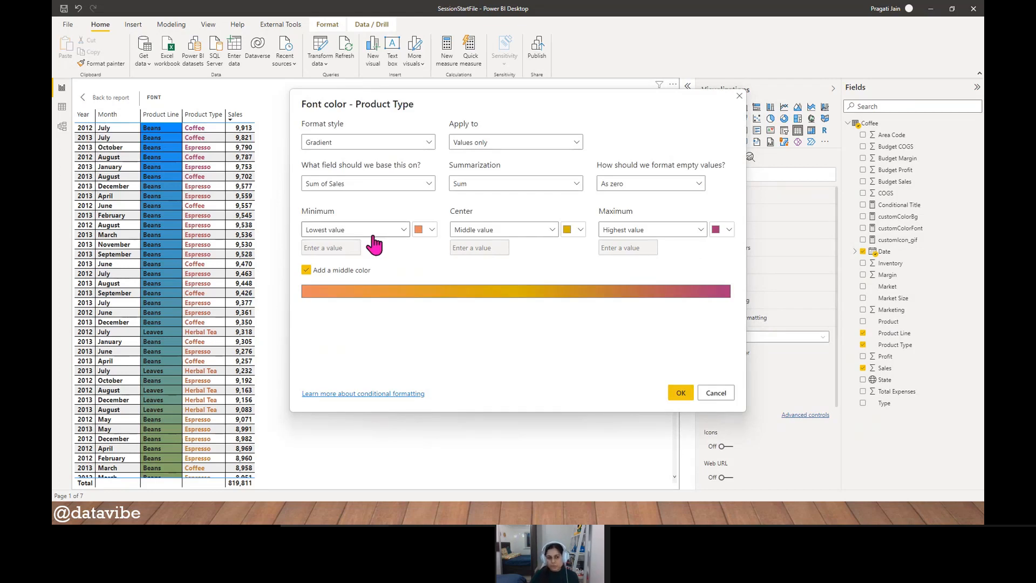
click(400, 230)
click(448, 264)
click(726, 235)
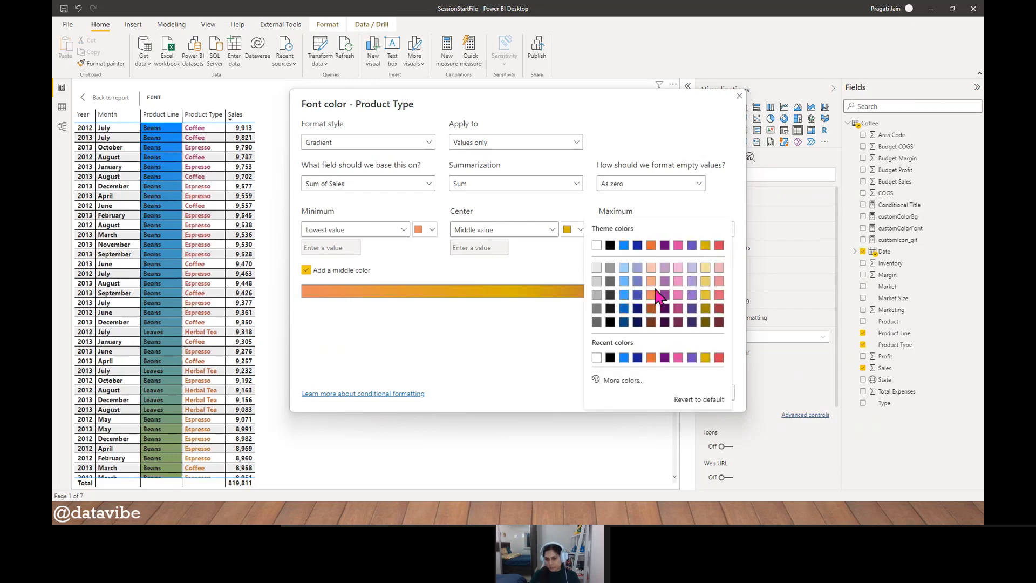
click(634, 298)
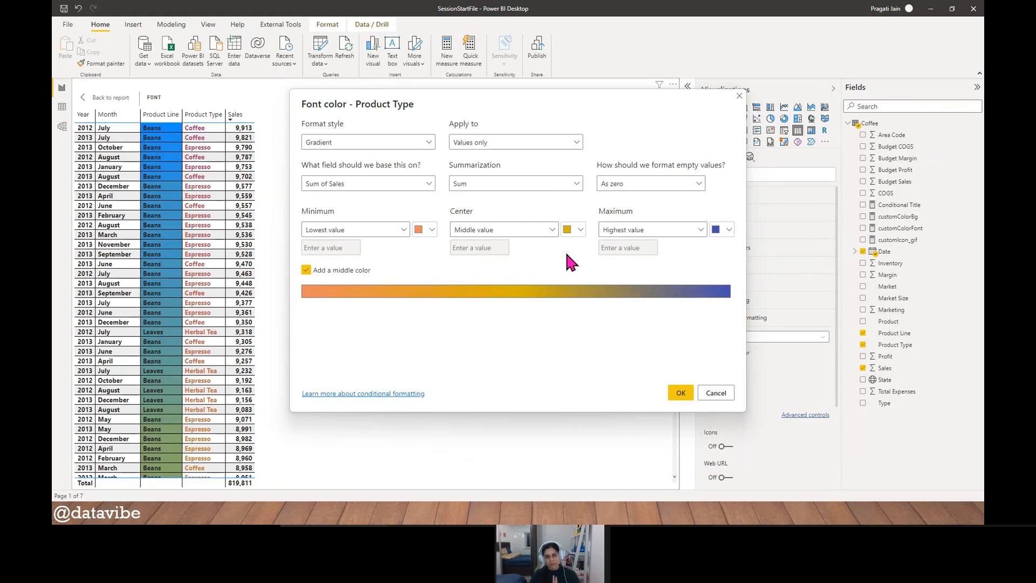
click(681, 393)
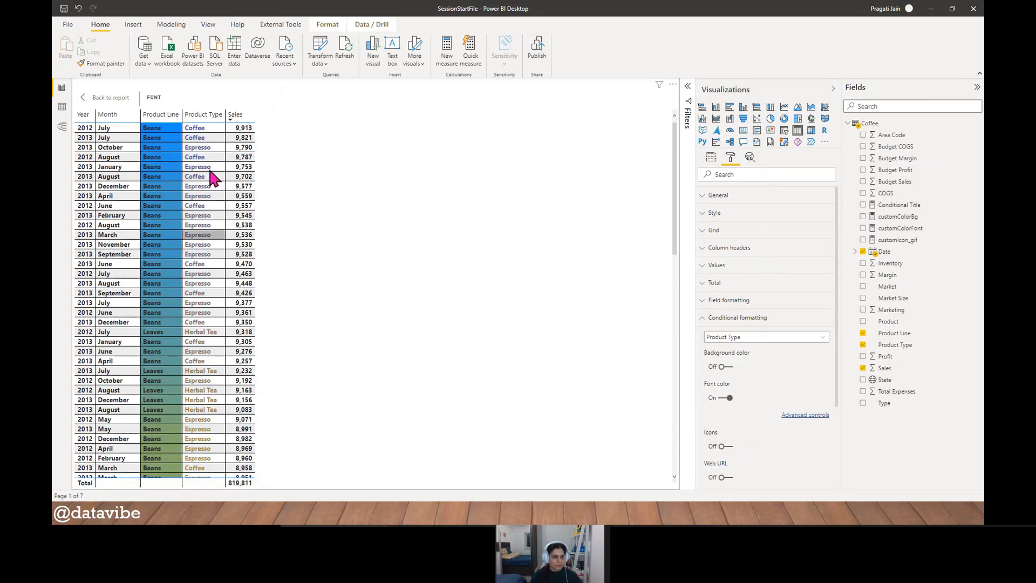
- Return to the report, narrow the Font table, place a duplicate of it beside the original and widen the copy
click(111, 97)
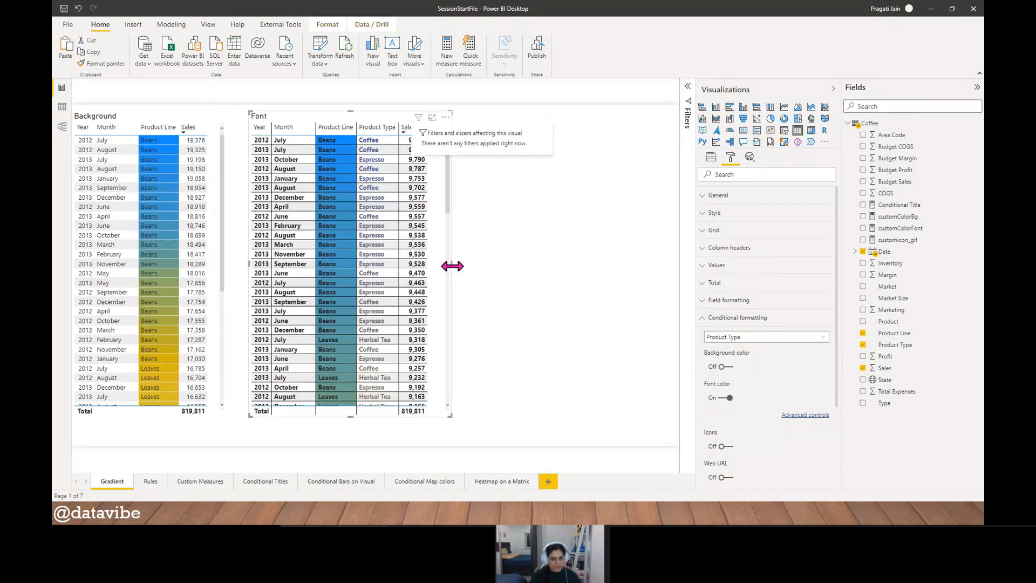
click(445, 267)
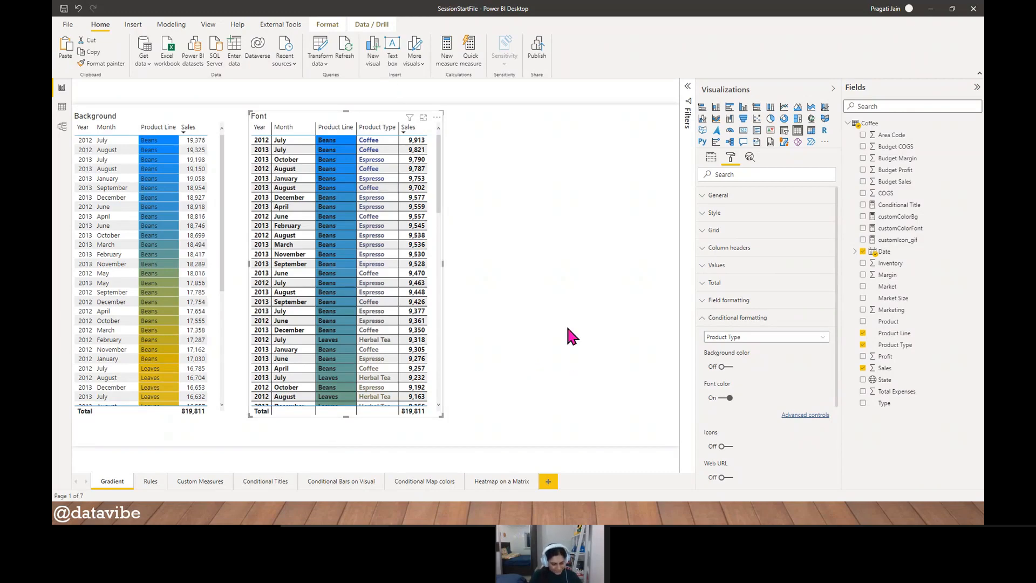
drag(292, 107, 492, 124)
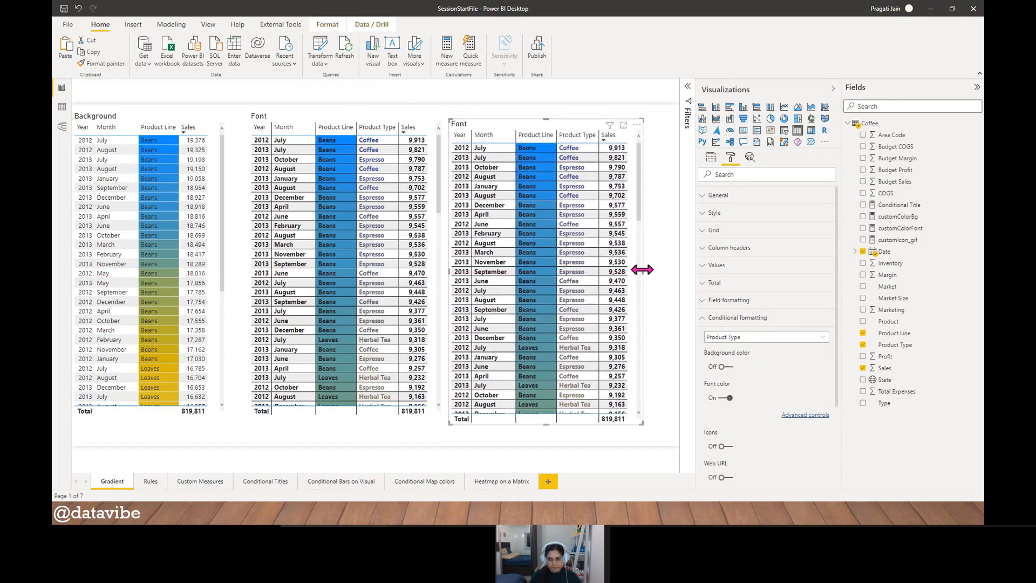
drag(641, 270, 669, 270)
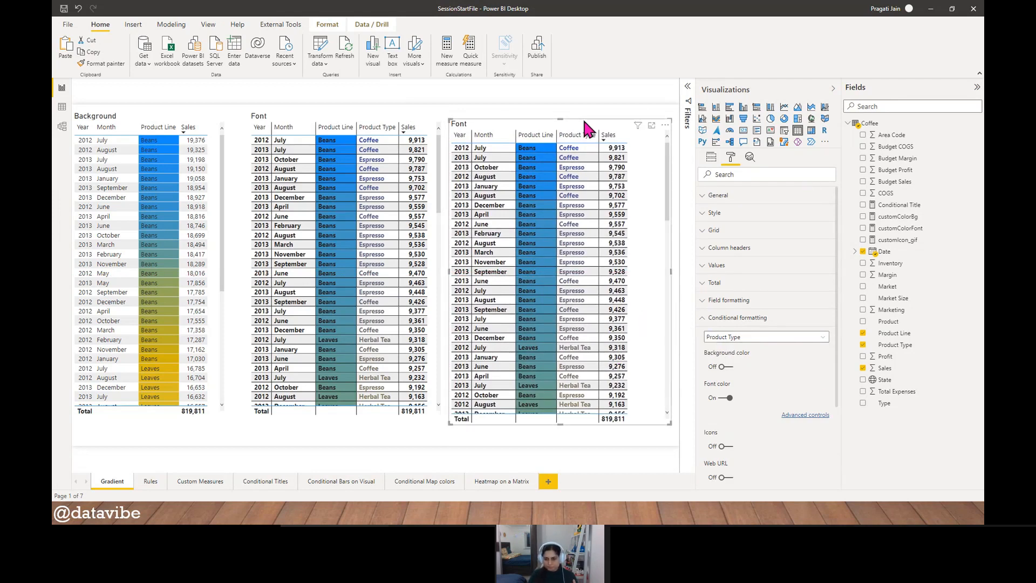
- Turn on data bars for the Sales column of the duplicated table and widen that column
click(797, 337)
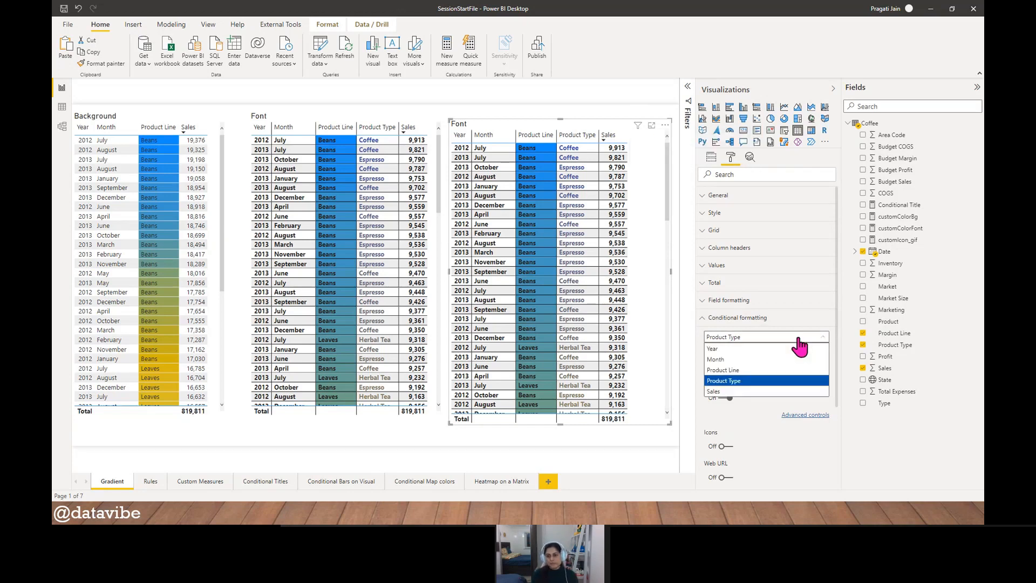
click(754, 392)
scroll(786, 387, down, 1)
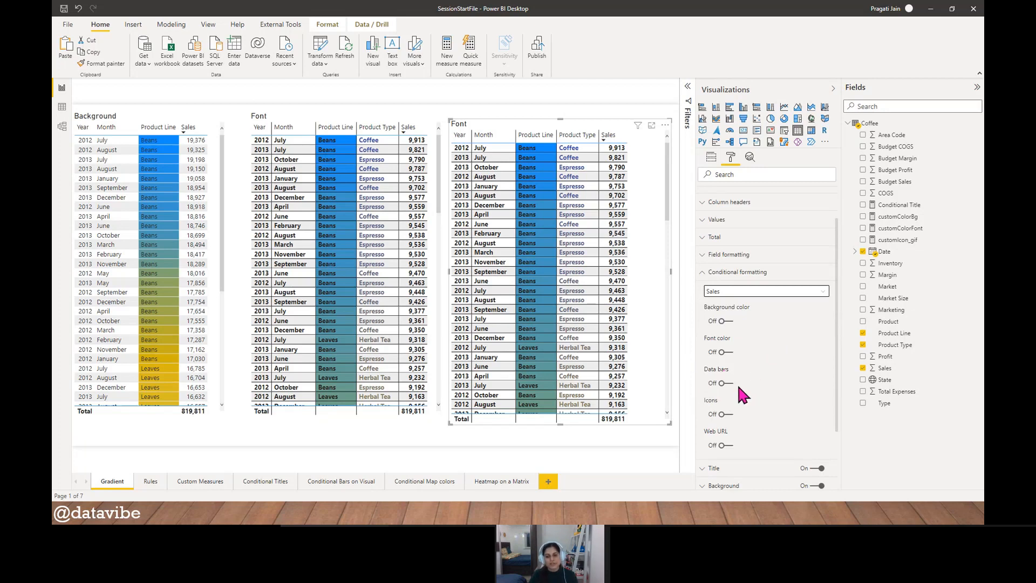
click(821, 293)
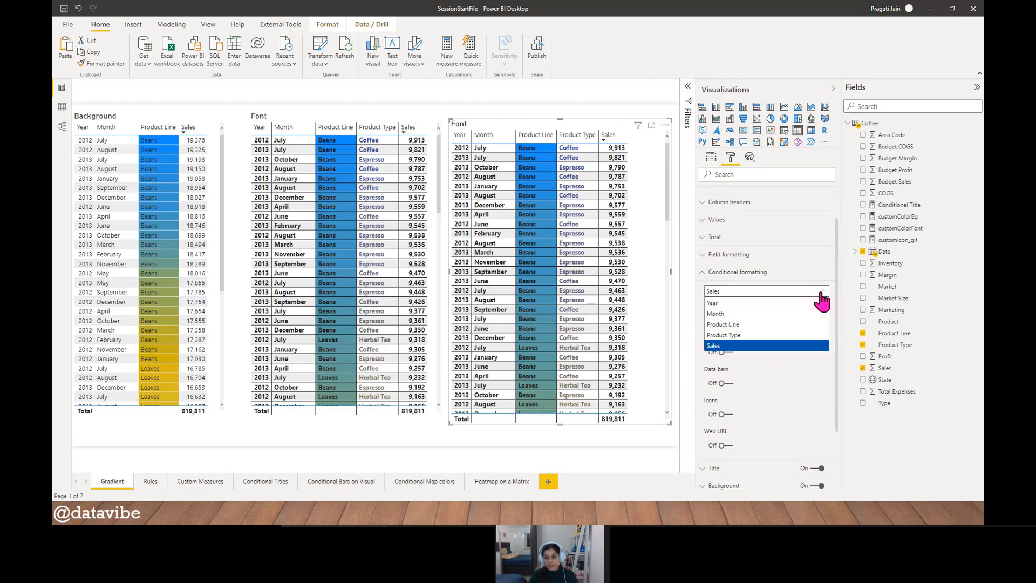
click(769, 325)
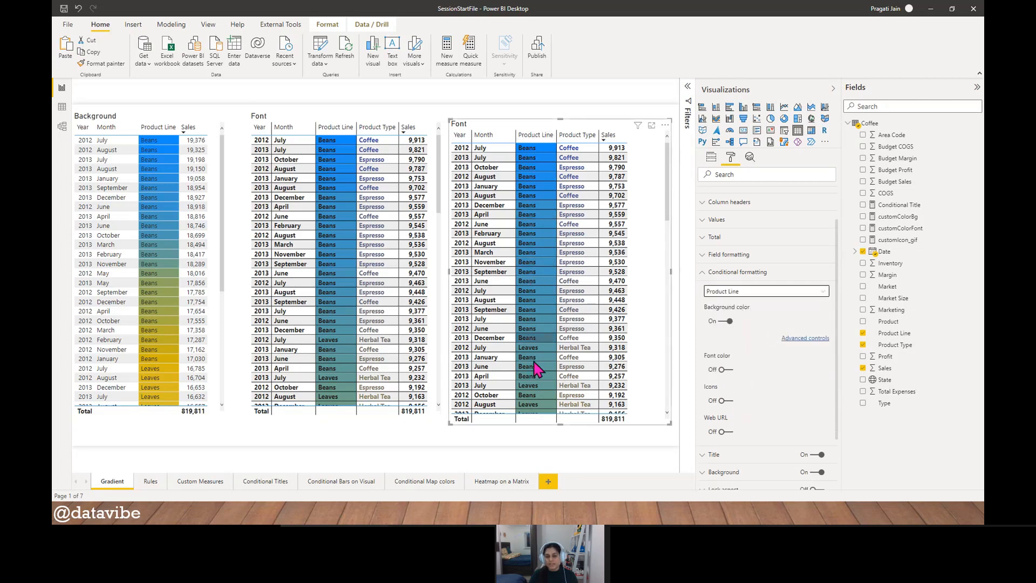
click(822, 295)
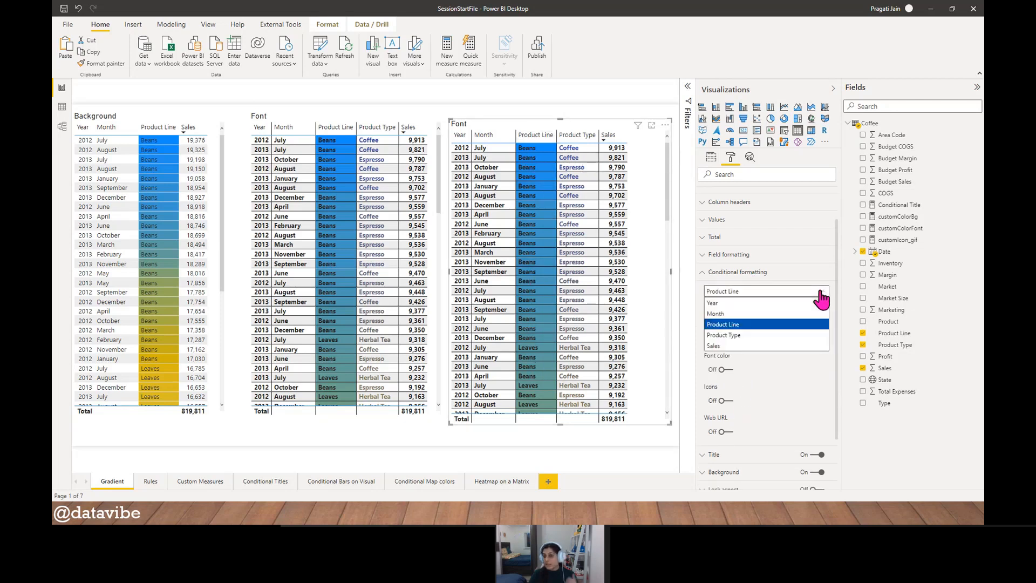
click(786, 346)
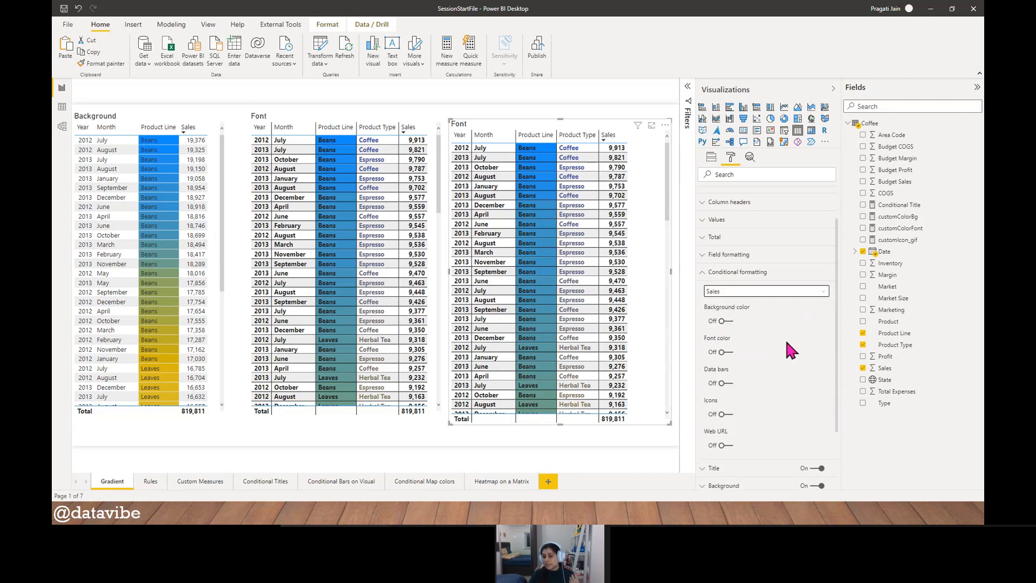
scroll(782, 325, down, 3)
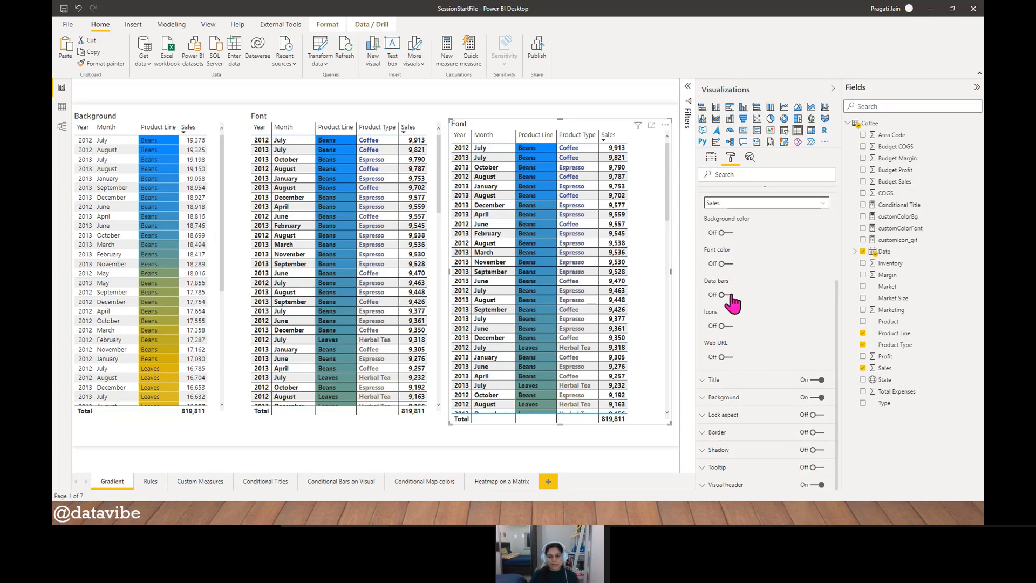
click(723, 295)
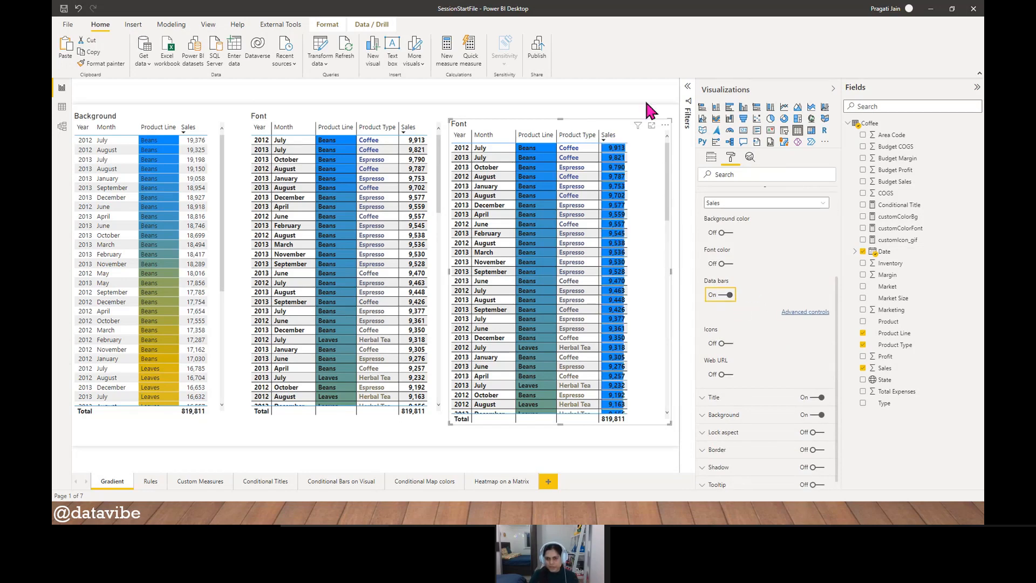
drag(627, 140, 664, 142)
- Show the duplicated table in focus mode and examine the Sales data bars from the highest to the lowest value
click(651, 125)
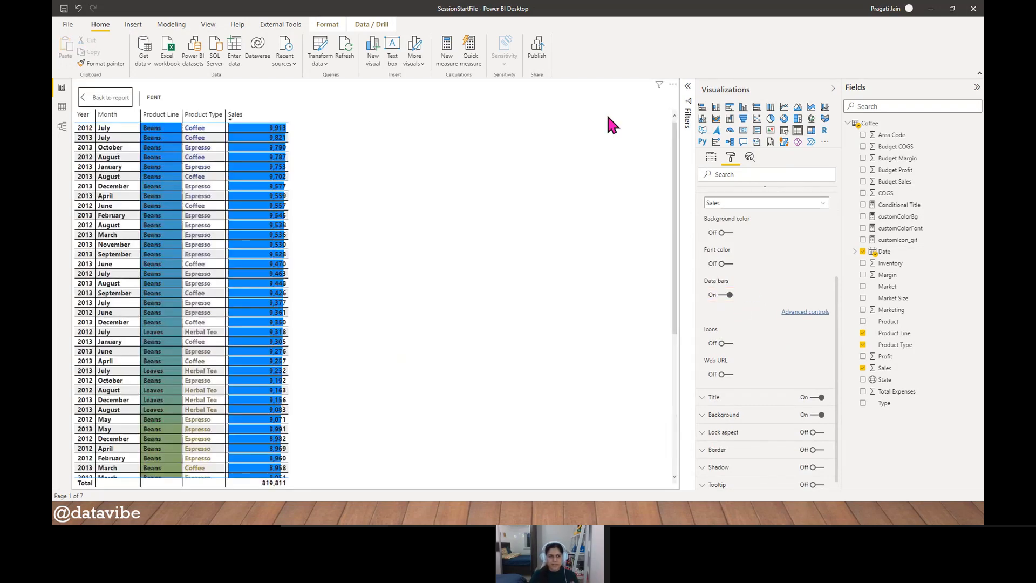
scroll(248, 294, down, 10)
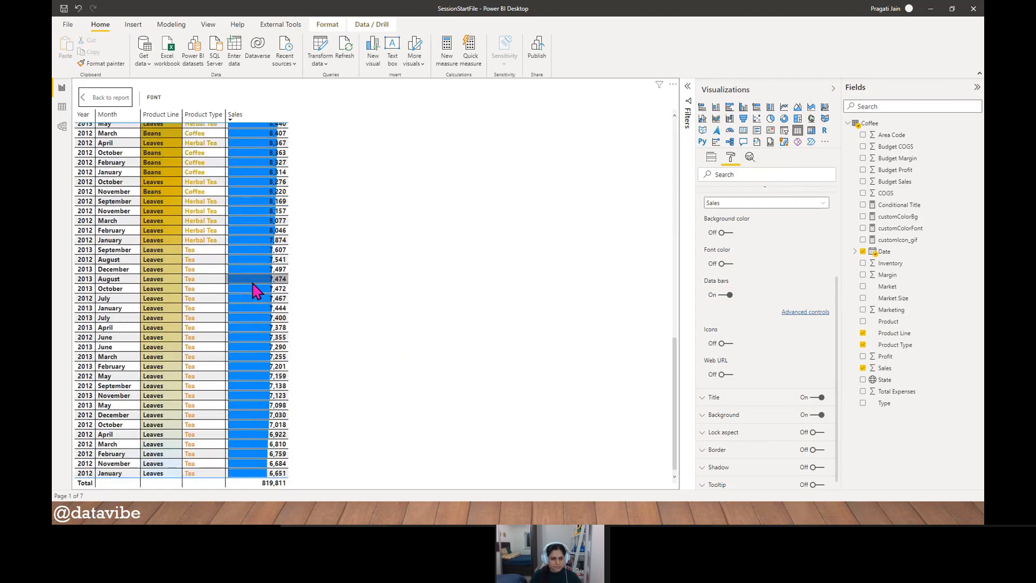
scroll(262, 381, up, 5)
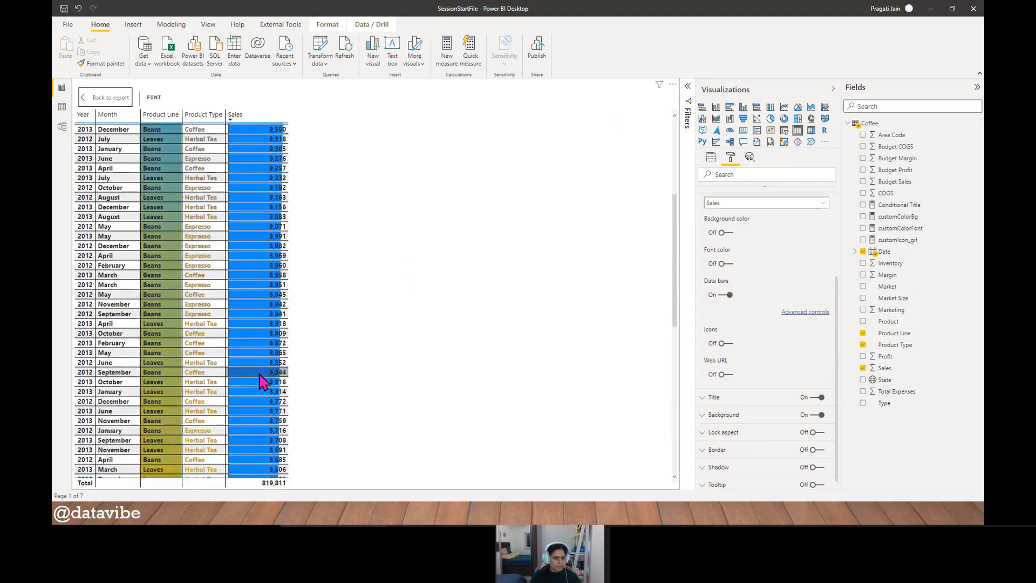
scroll(261, 382, up, 5)
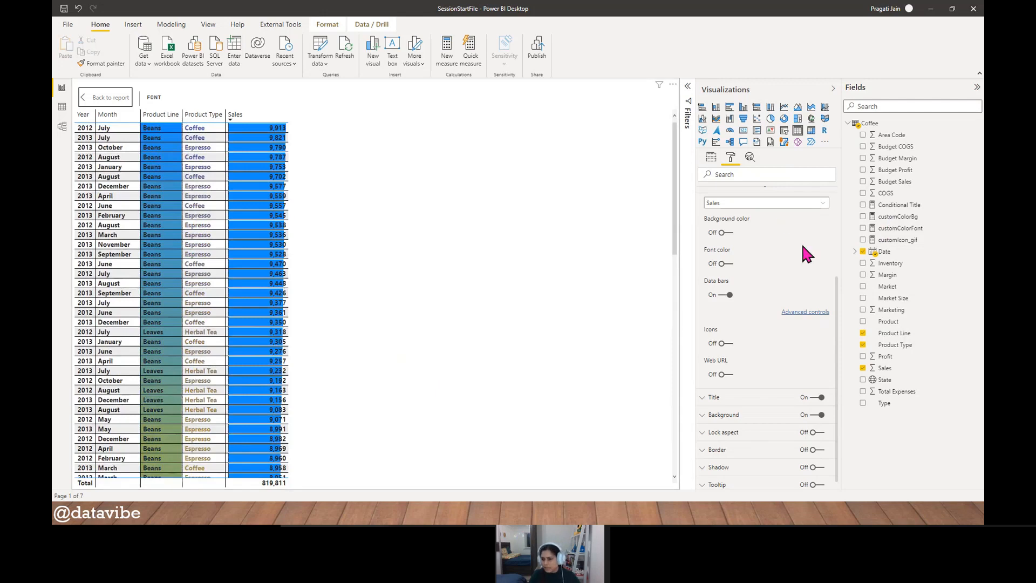
- Add the Profit field to the end of the duplicated table's values
click(711, 158)
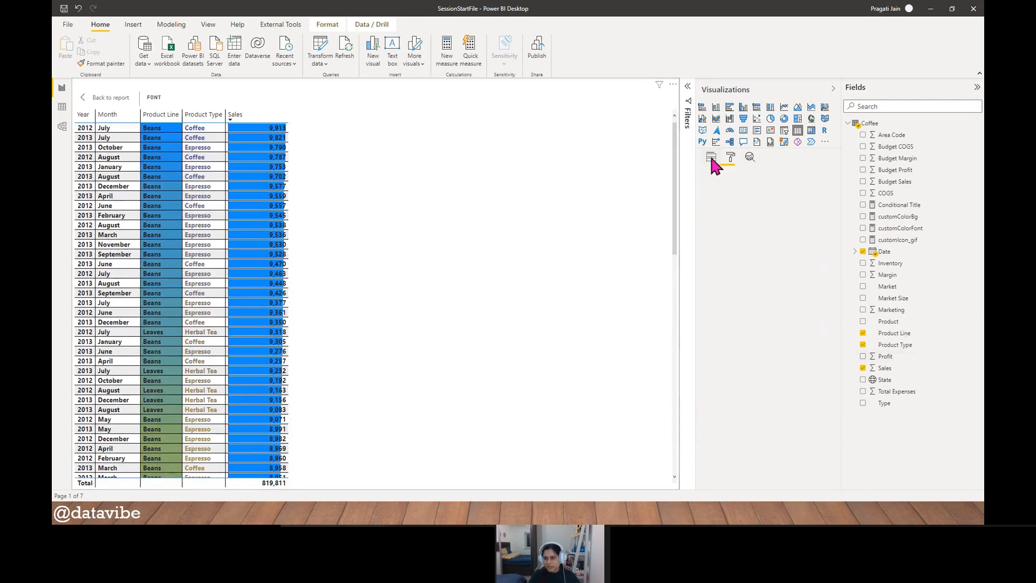
drag(885, 356, 739, 252)
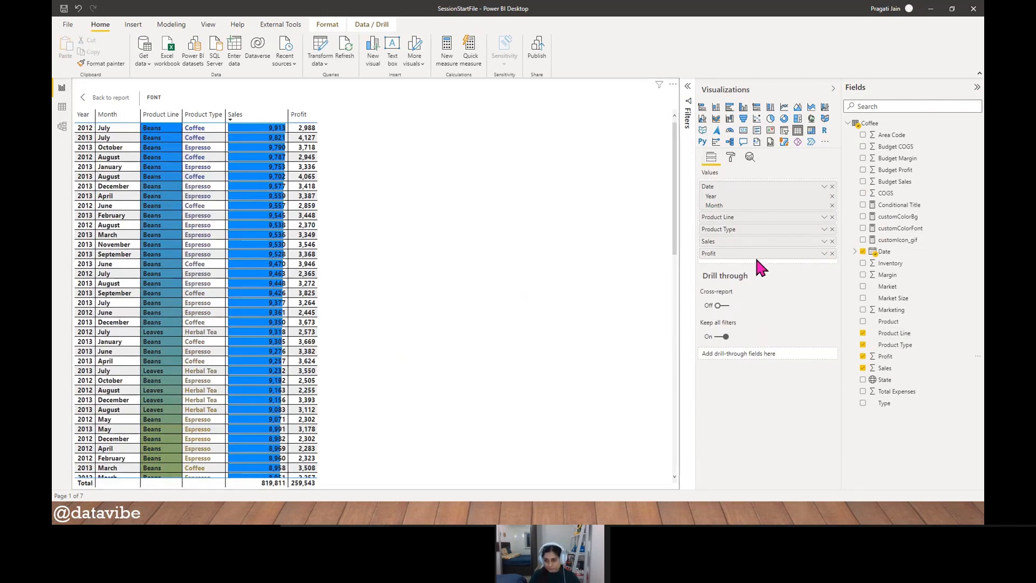
- Remove the Date field from the table and add it back as the first field with only Year and Month
click(832, 187)
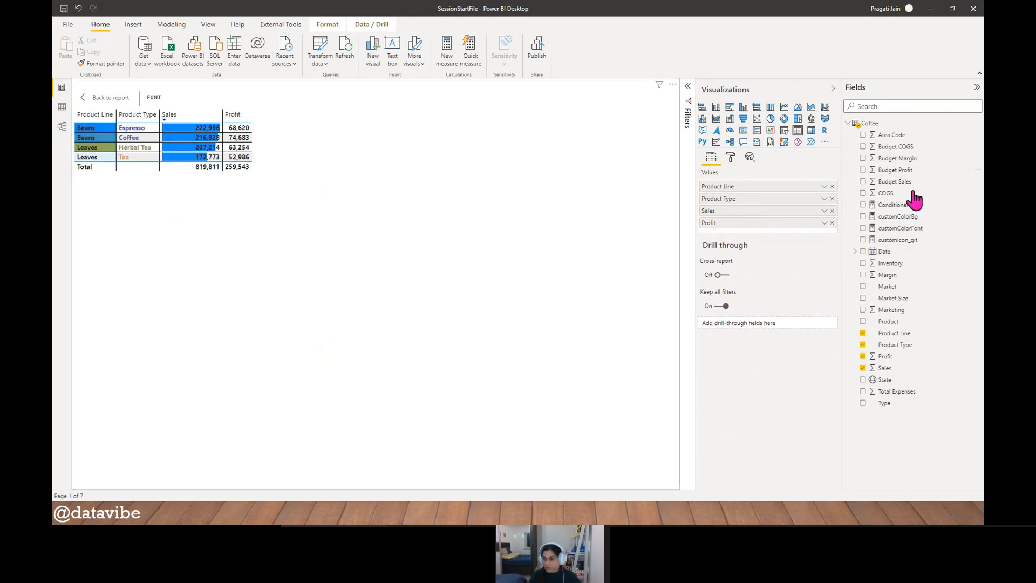
drag(893, 253, 762, 192)
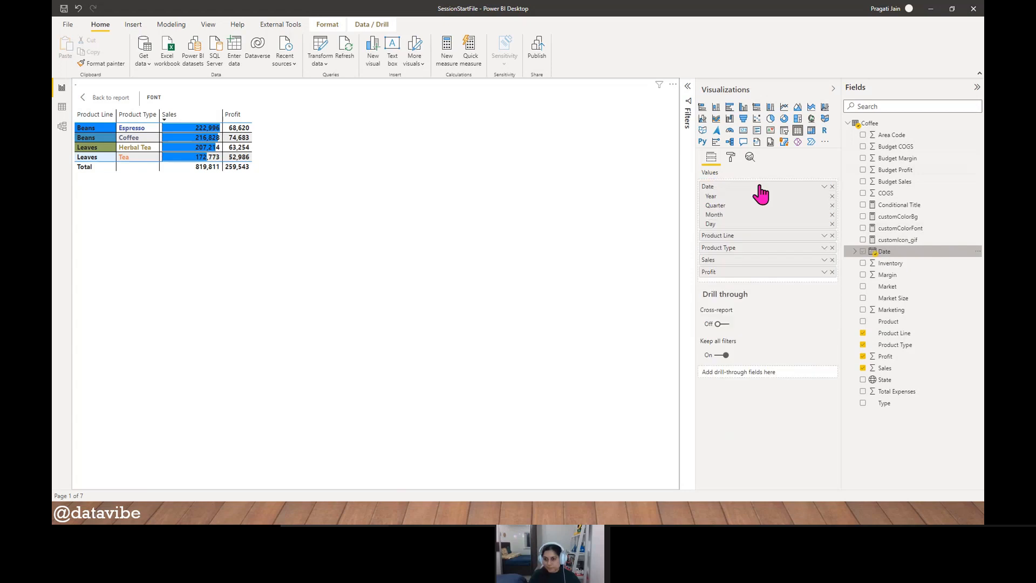
click(831, 206)
click(832, 214)
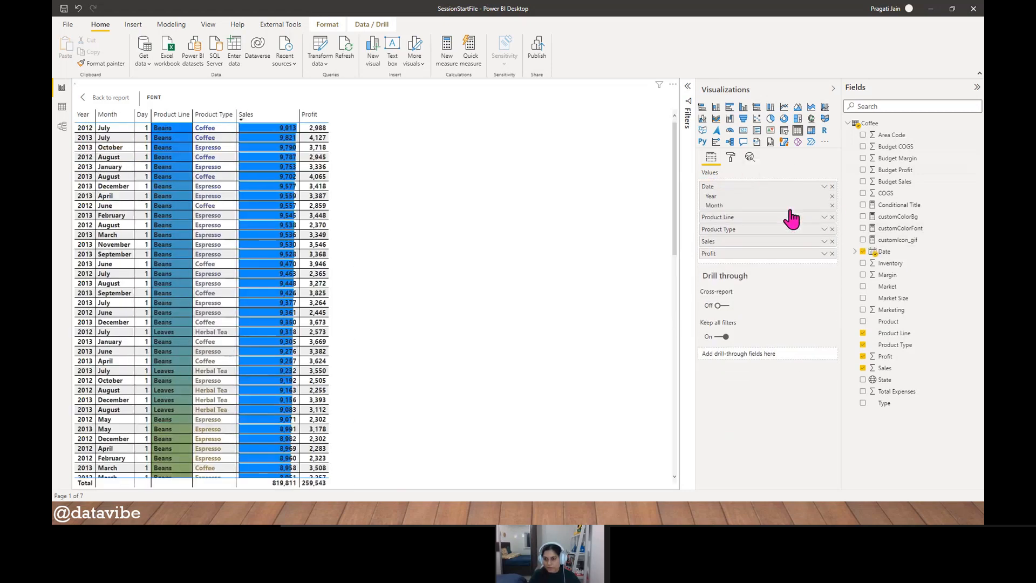
- Remove Sales from the table and turn on data bars for the Profit column in the conditional formatting
click(832, 241)
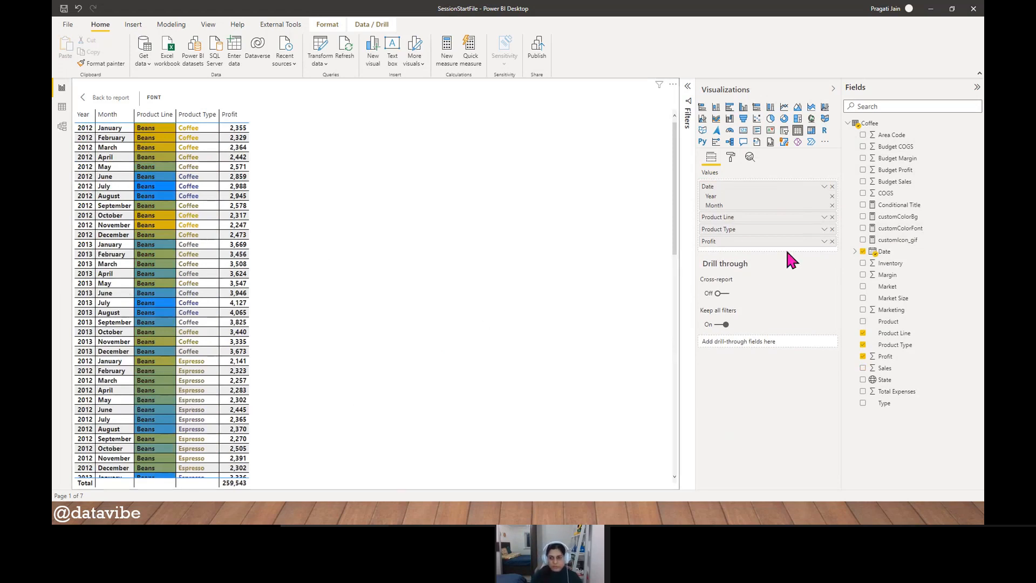
click(730, 158)
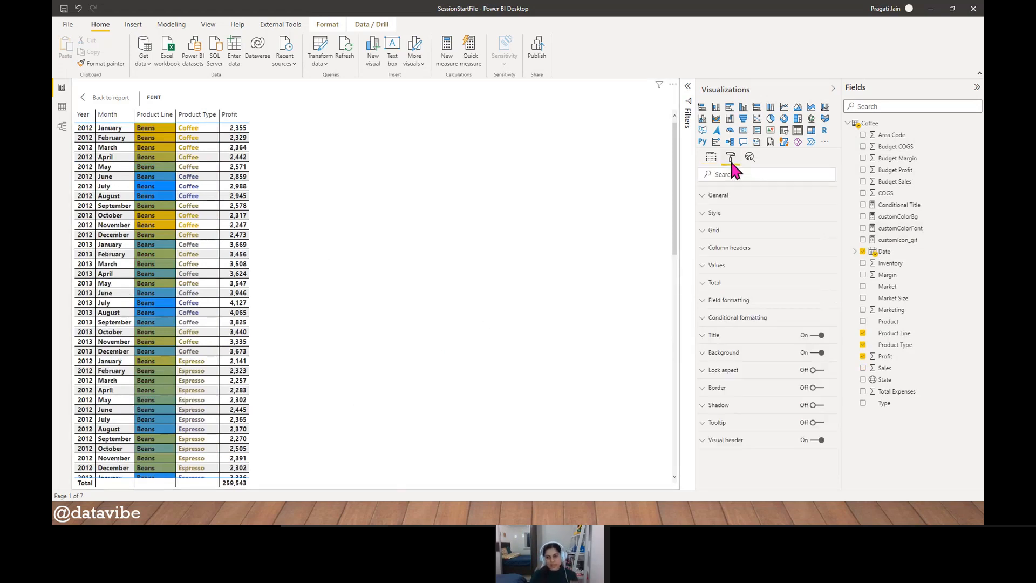
click(736, 318)
scroll(763, 339, down, 2)
click(771, 246)
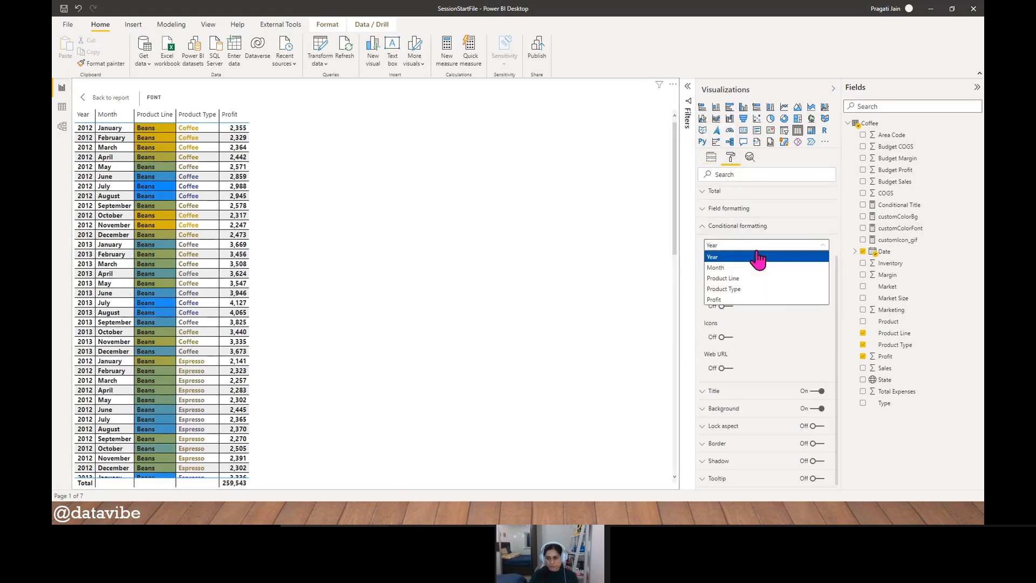
click(750, 300)
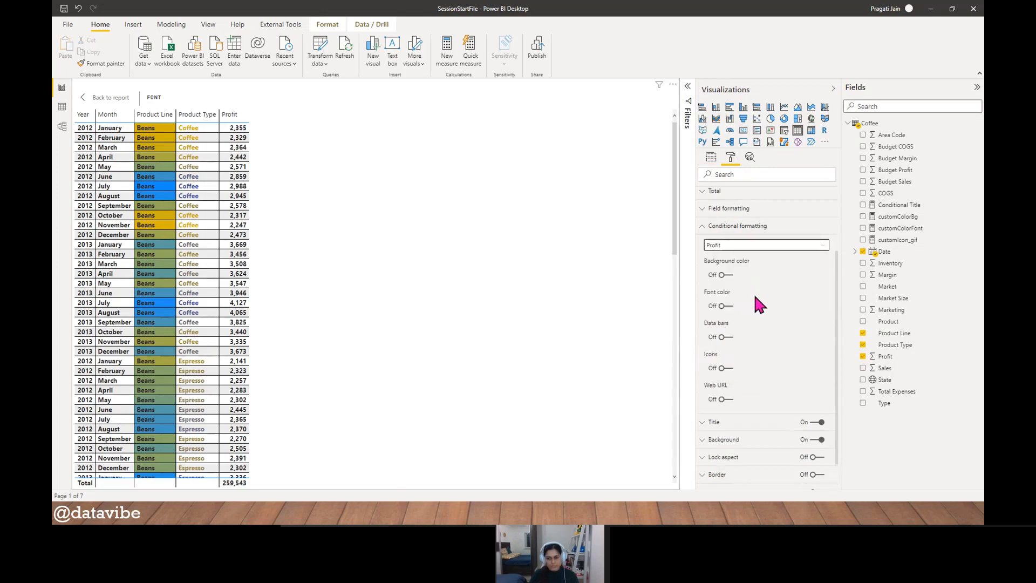
click(727, 337)
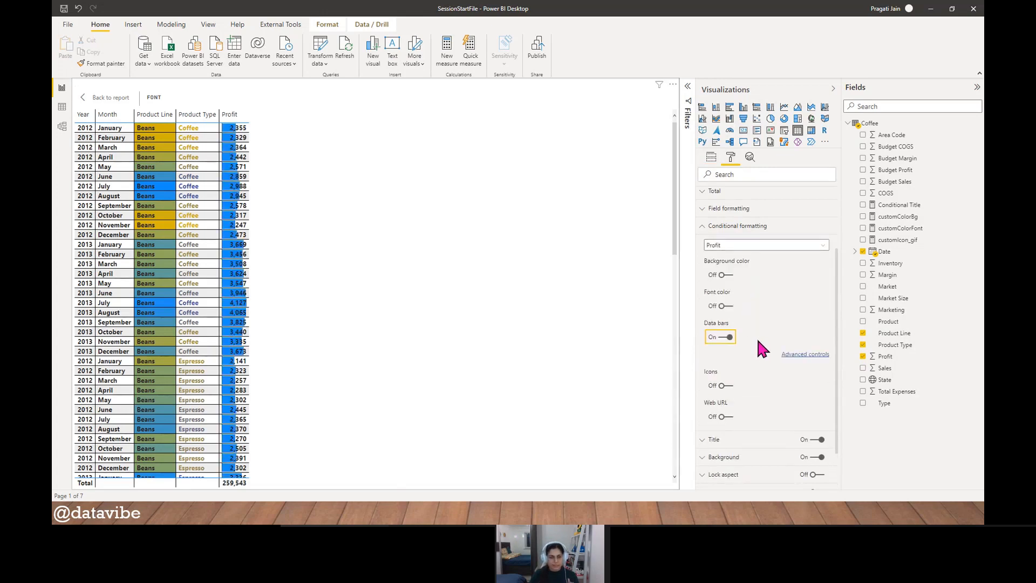
- Widen the Profit column and examine its data bars through all the table rows
drag(249, 115, 434, 126)
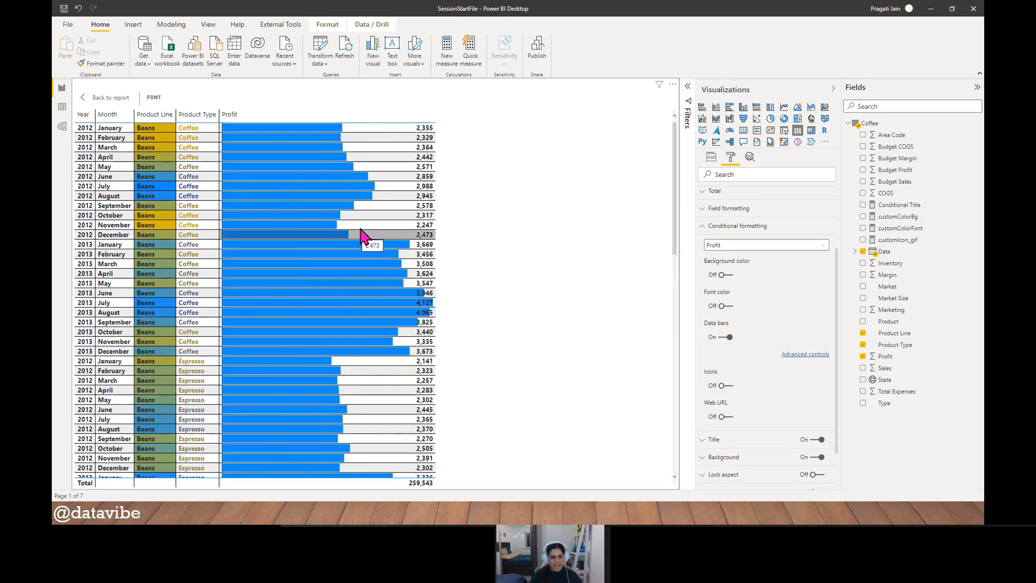
scroll(358, 243, down, 15)
scroll(358, 244, down, 1)
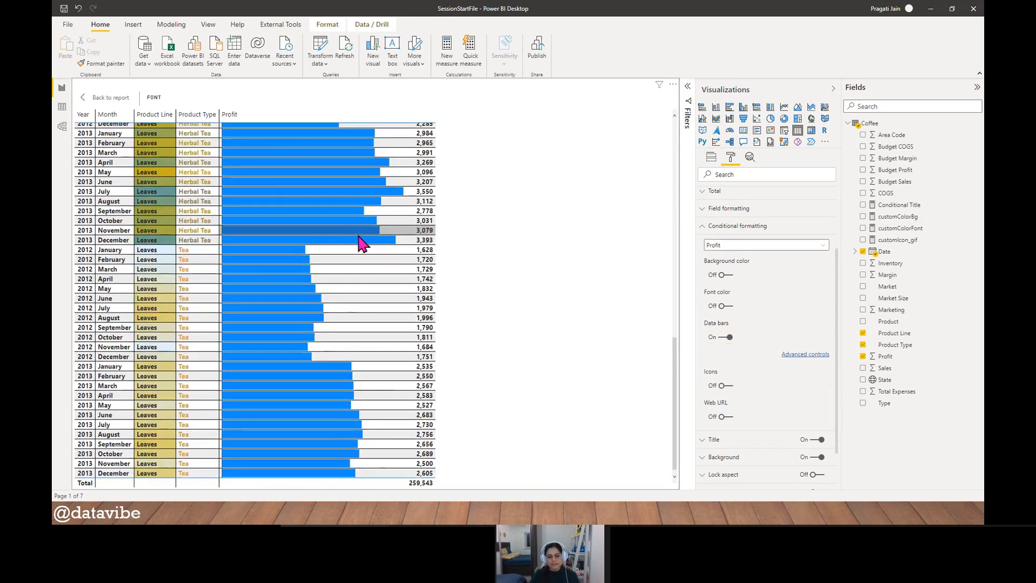
scroll(361, 244, up, 16)
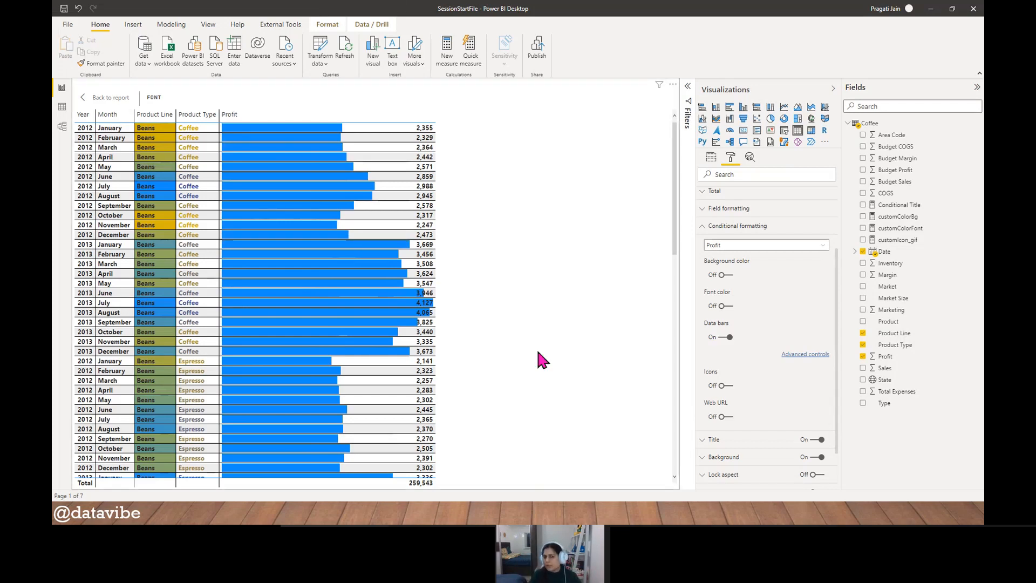
- Set the Profit data bars to show only the bars, without the values
click(813, 356)
drag(543, 118, 577, 114)
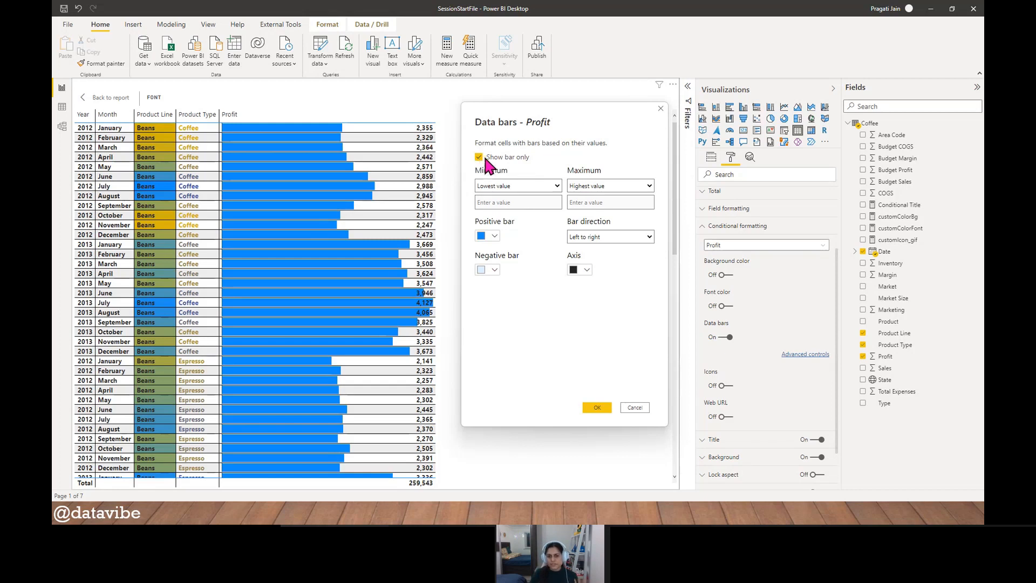
click(595, 407)
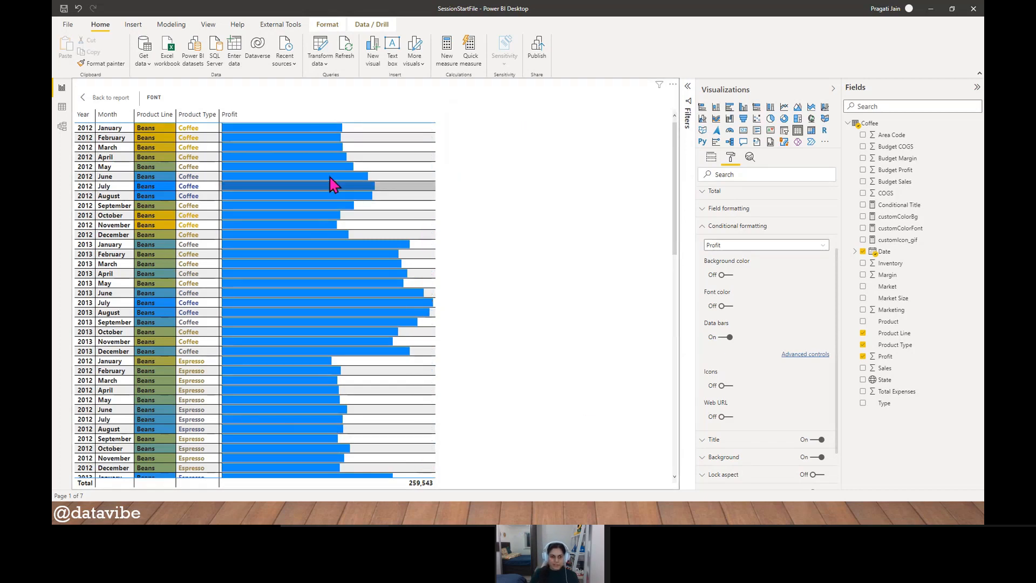
- Turn off the bar-only option for the Profit data bars and check the choices for the minimum value
click(802, 355)
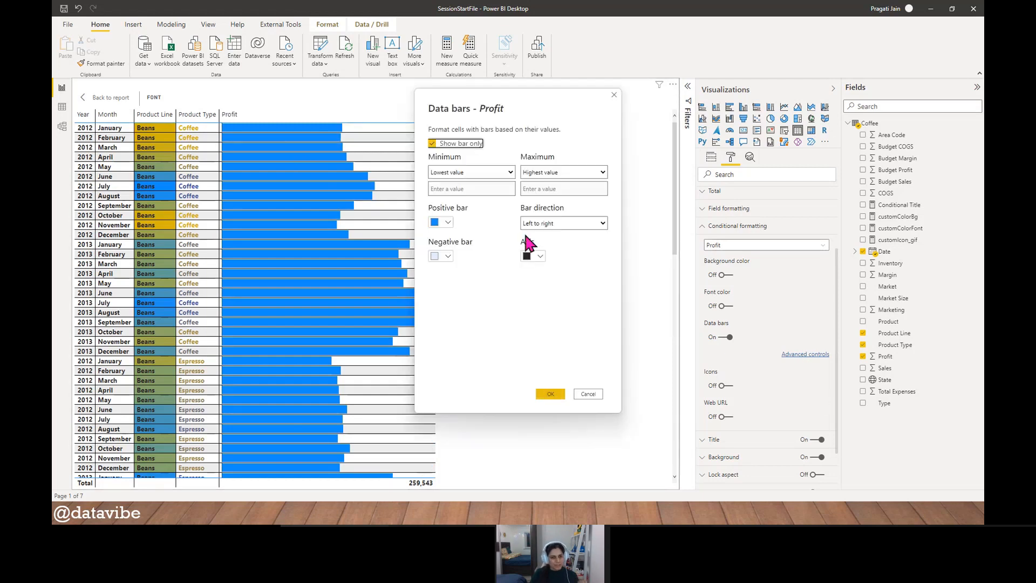
click(435, 144)
drag(474, 104, 521, 120)
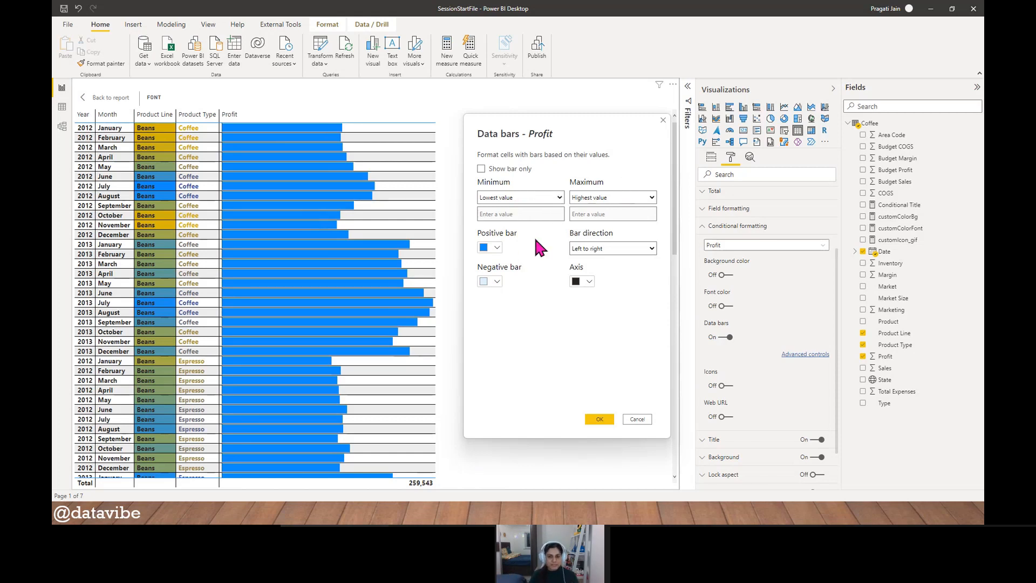
click(559, 198)
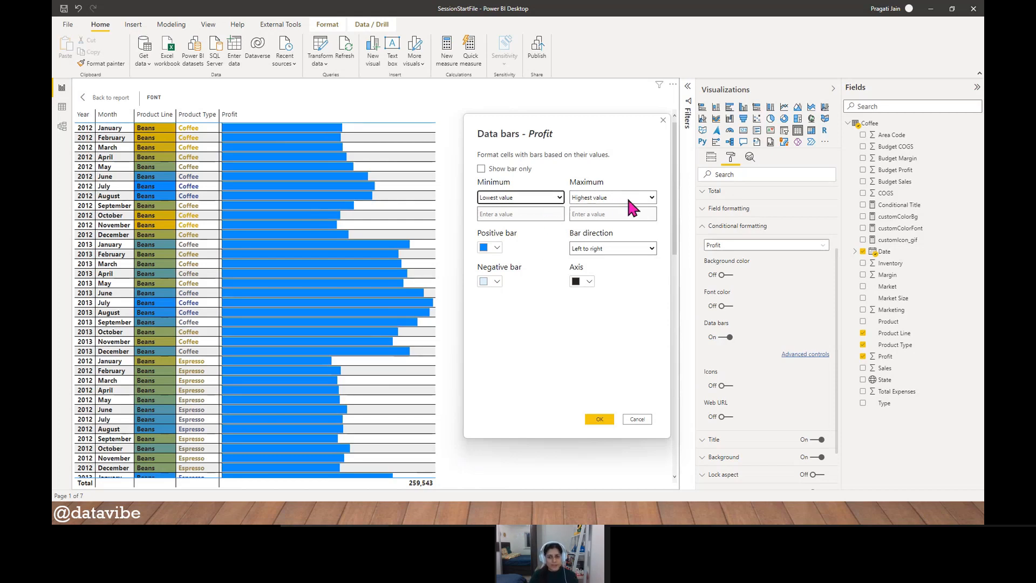
click(541, 231)
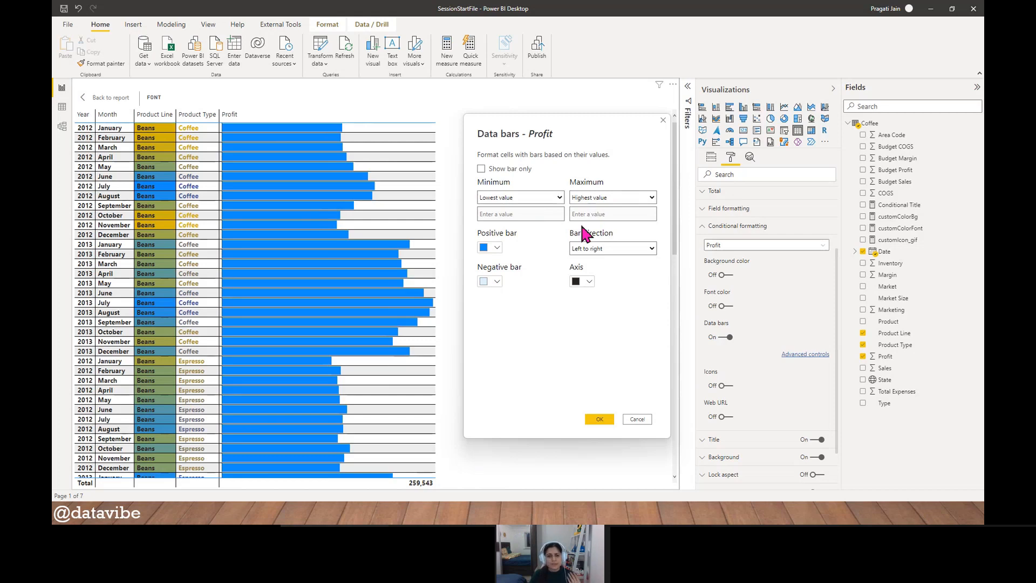
- Set the positive bar of the Profit data bars to a custom dark green
click(498, 249)
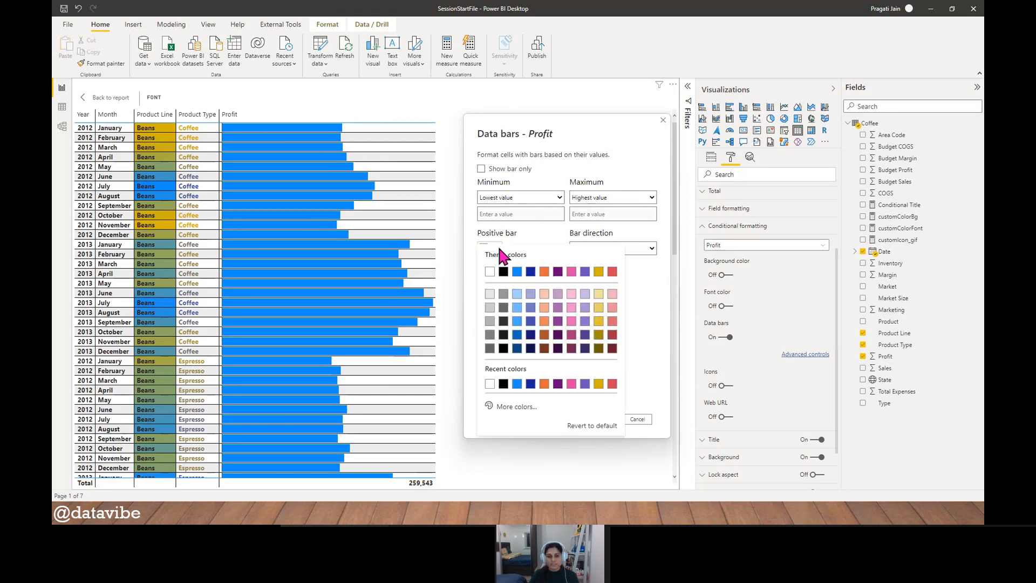
click(519, 408)
drag(487, 369, 531, 369)
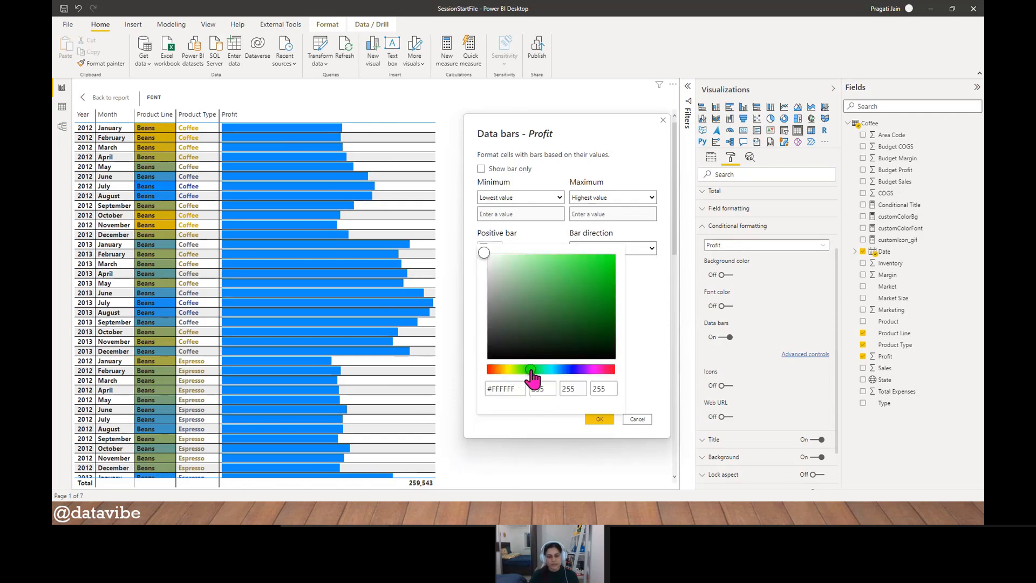
click(590, 307)
click(640, 325)
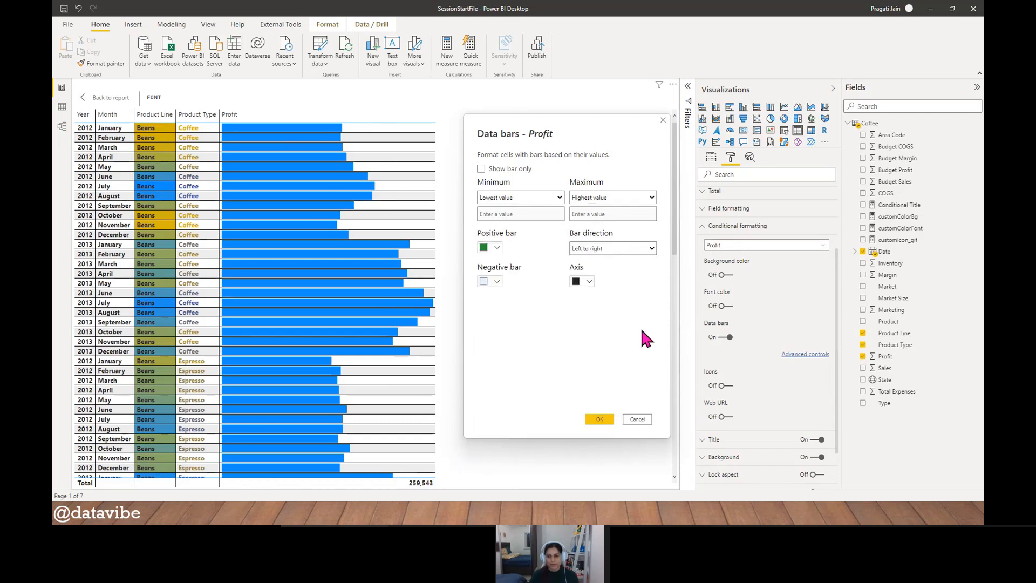
- Set the negative bar of the Profit data bars to a custom red
click(497, 281)
click(509, 273)
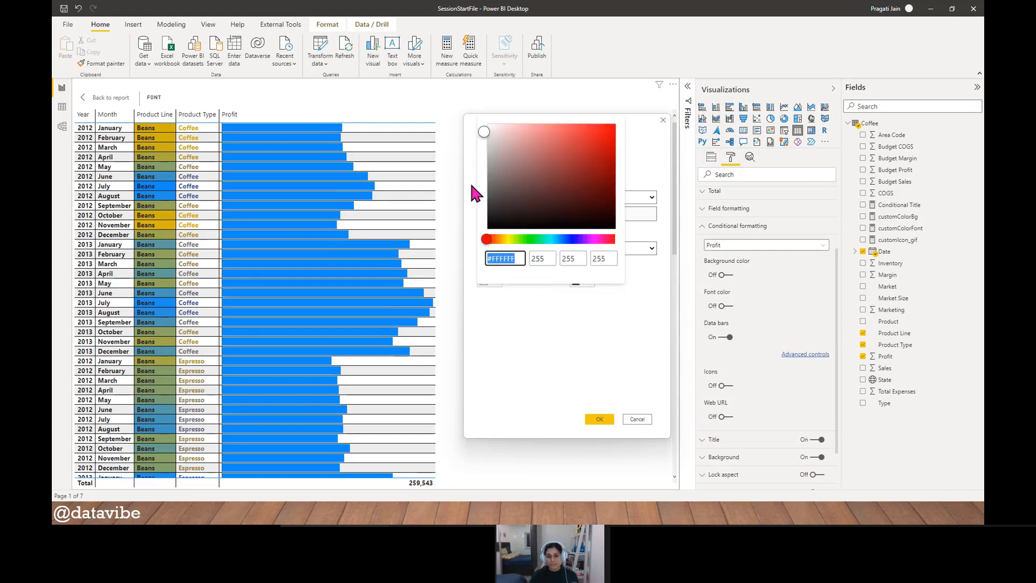
click(599, 153)
click(517, 323)
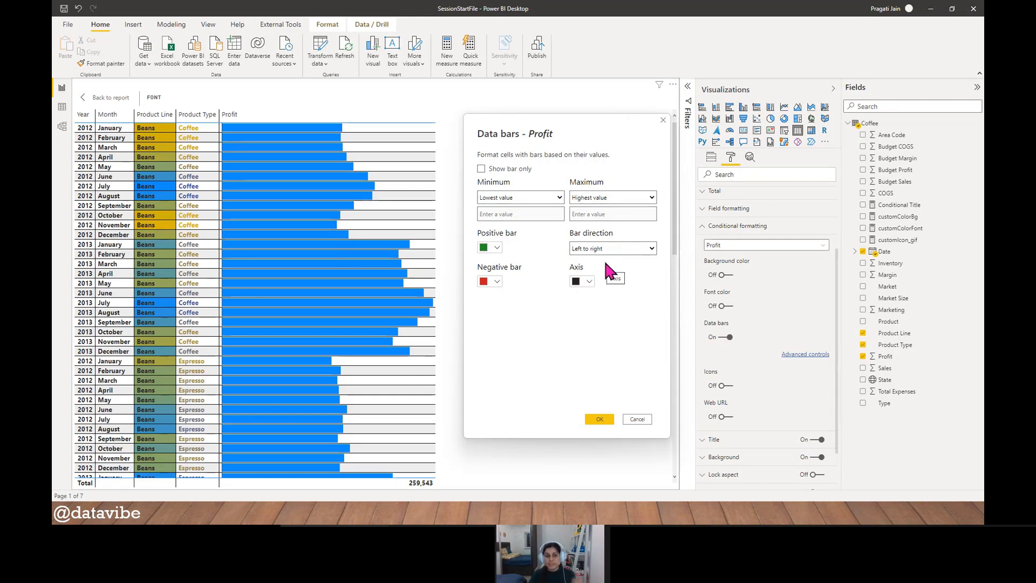
- Check the bar direction choices, keep Left to right, and apply the data bar settings
click(652, 248)
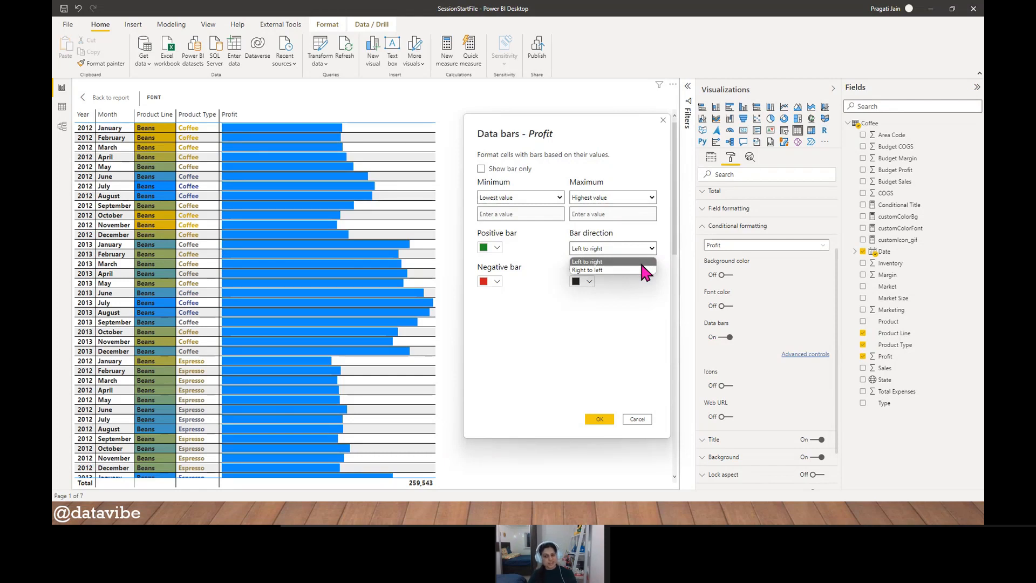
click(639, 295)
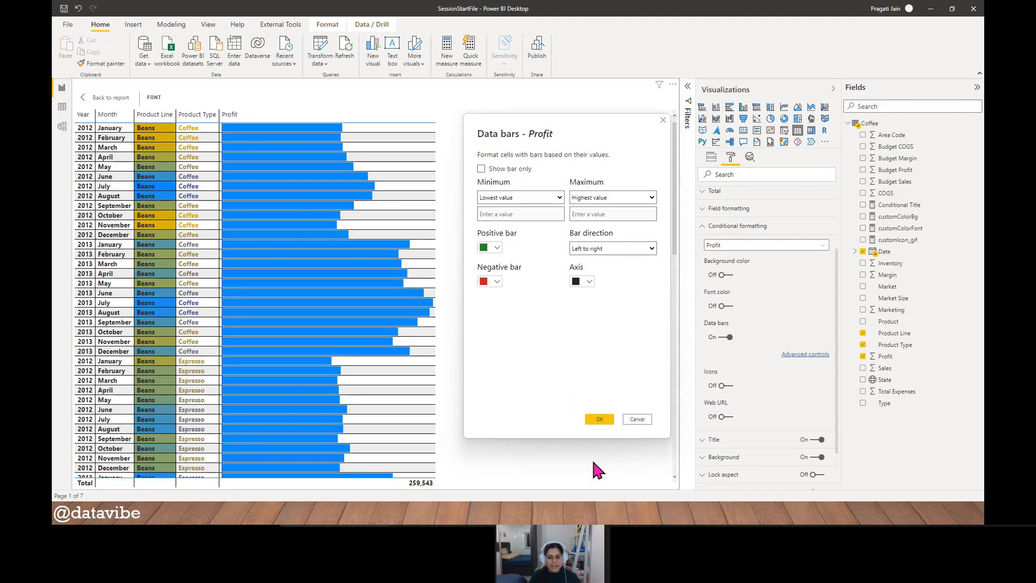
click(601, 419)
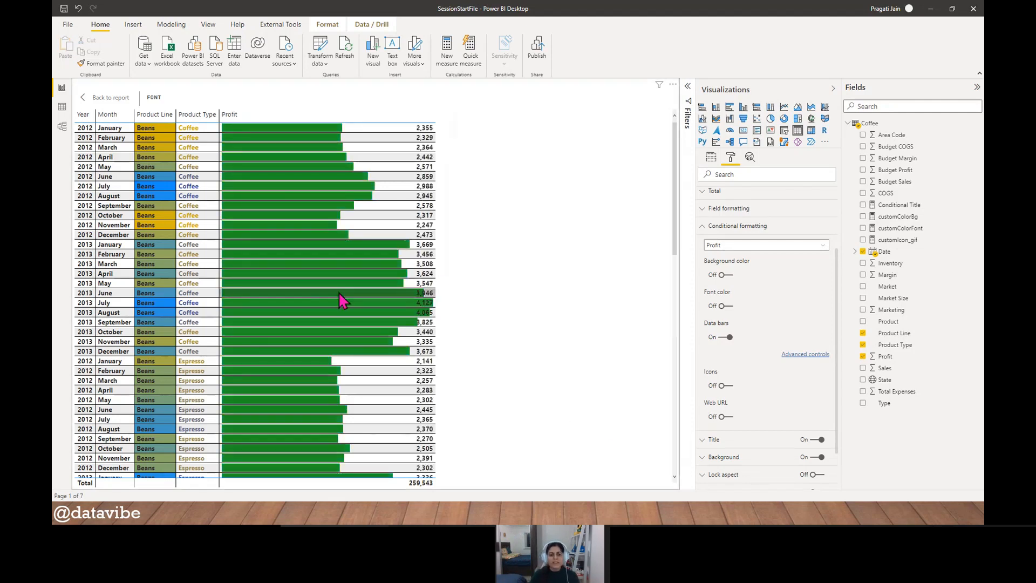
- Sort the table by Profit in descending order and compare the bars from the highest to the lowest value
scroll(331, 302, down, 3)
scroll(331, 297, up, 4)
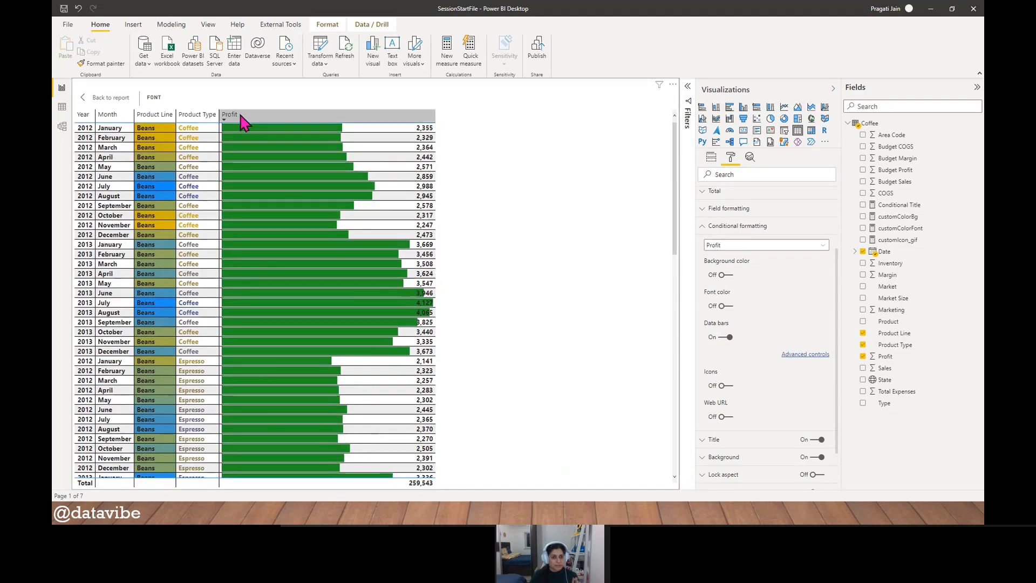
click(241, 117)
scroll(335, 266, down, 10)
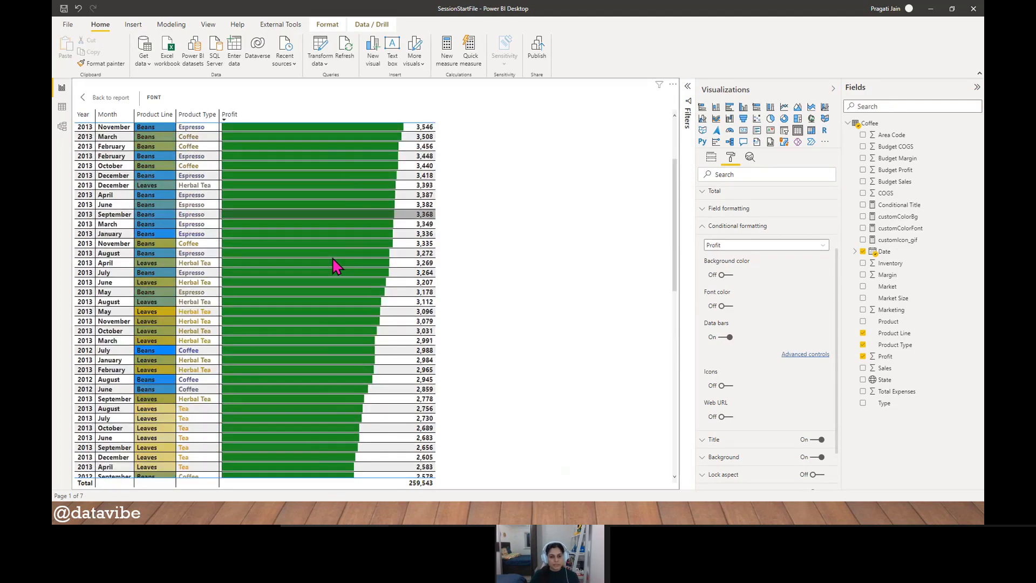
scroll(331, 258, down, 1)
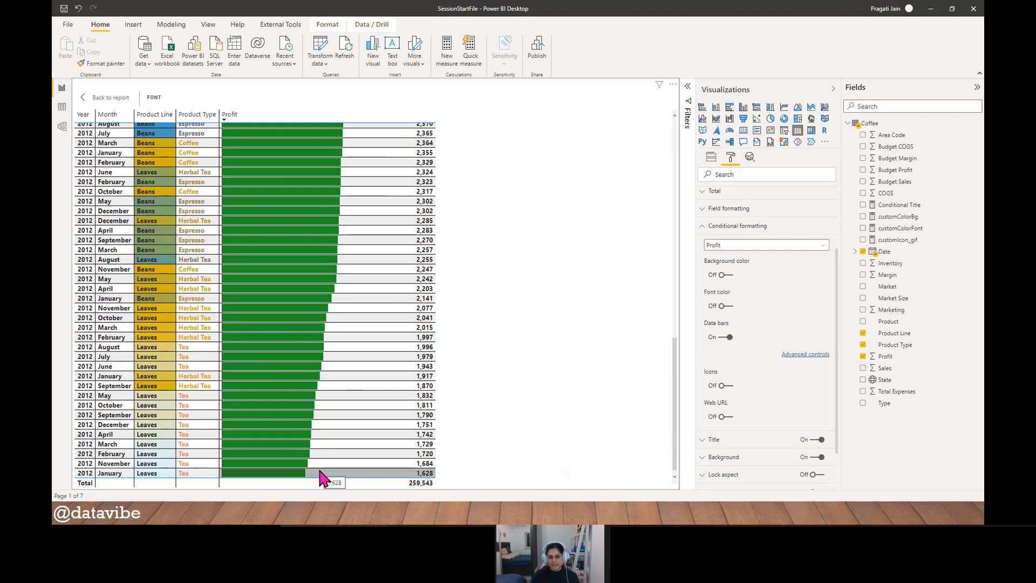
scroll(320, 470, up, 15)
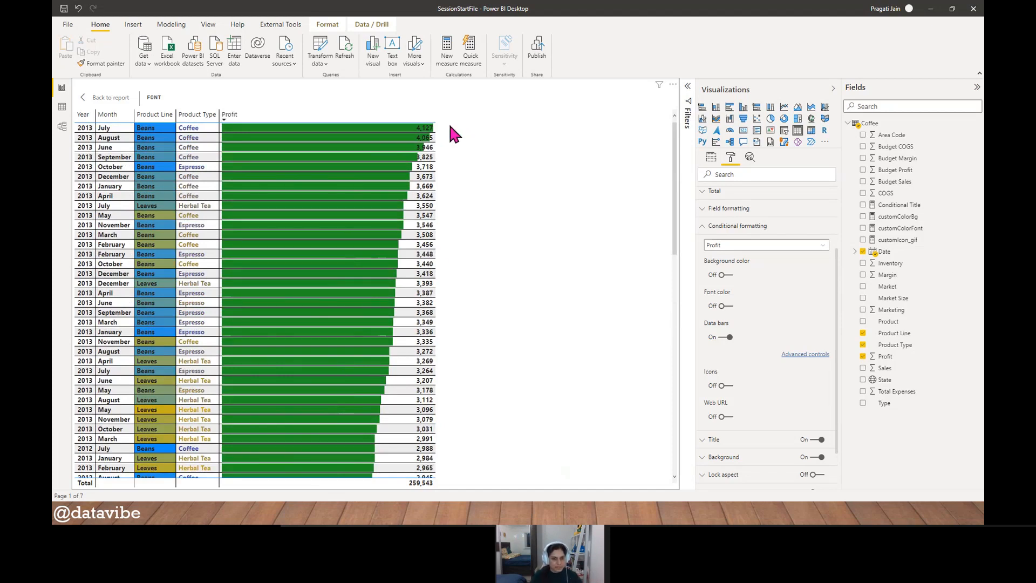
- Narrow the Profit column to about half its width and return to the full report page
drag(434, 122, 333, 130)
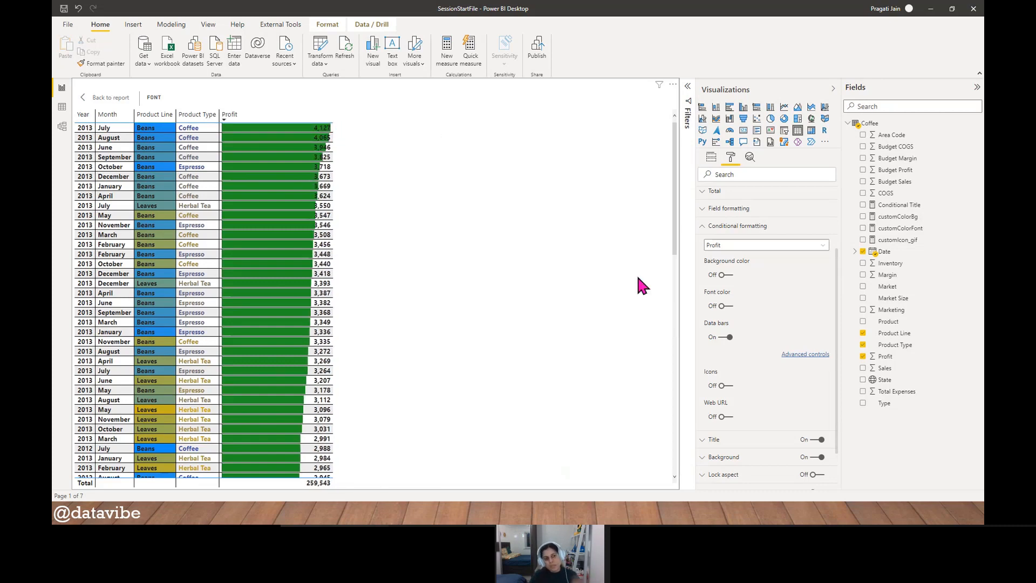
click(90, 98)
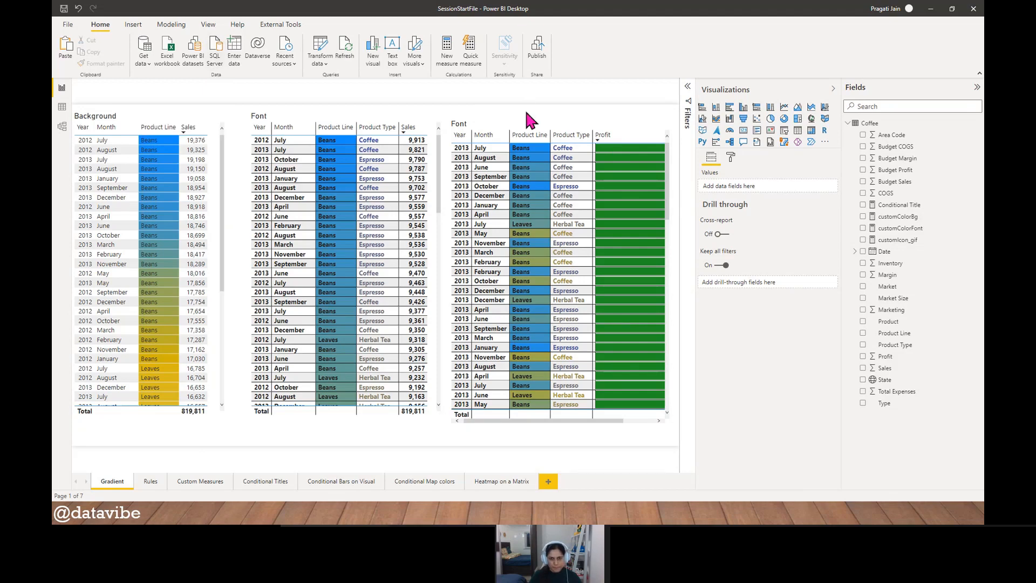
- Copy the Background table from the Gradient page and paste it onto the Rules page
click(157, 113)
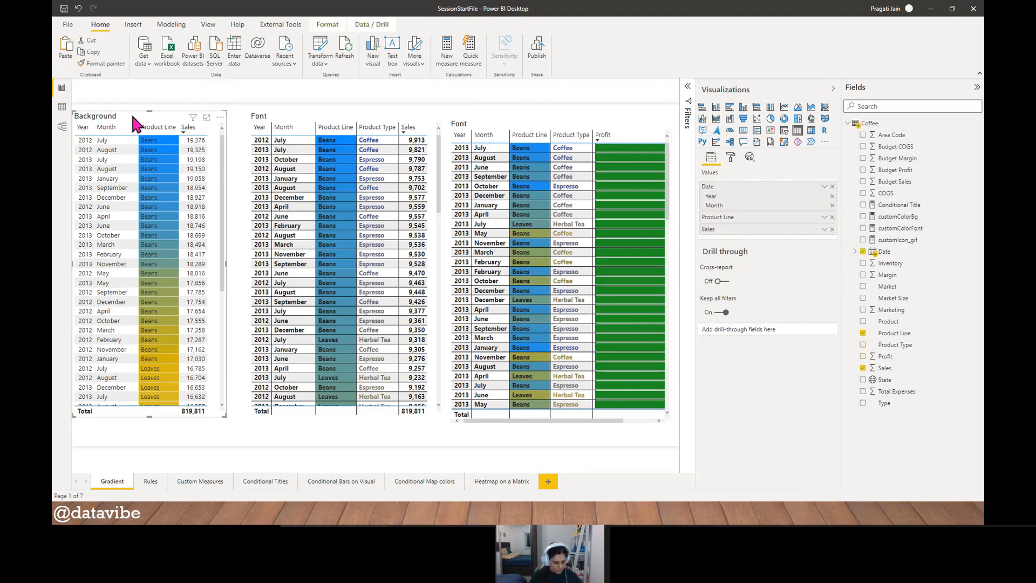
click(244, 440)
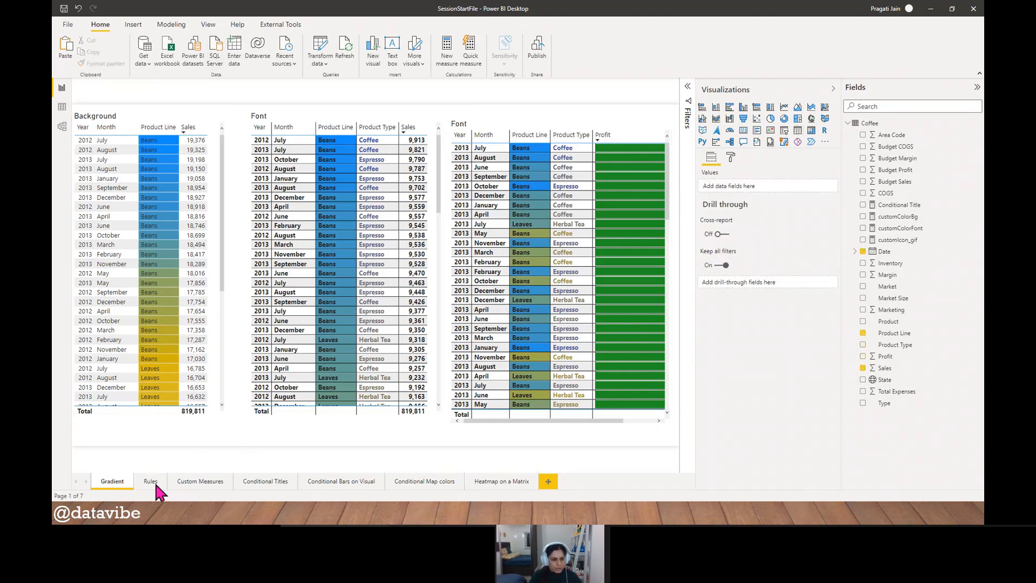
click(152, 483)
key(ctrl+v)
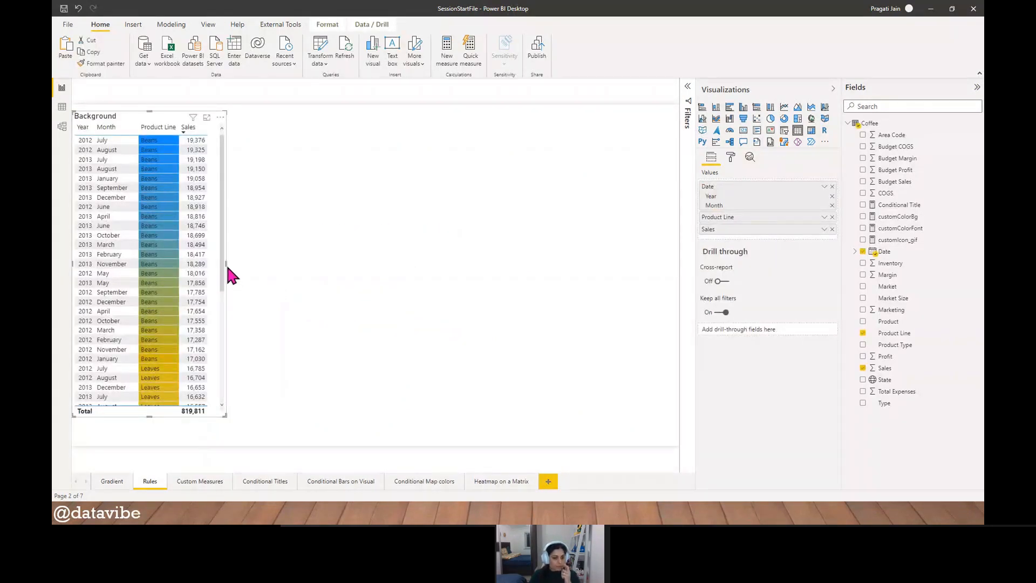
- Make the pasted Background table wider and slightly taller, and shift it a little away from the page edge
drag(226, 262, 267, 267)
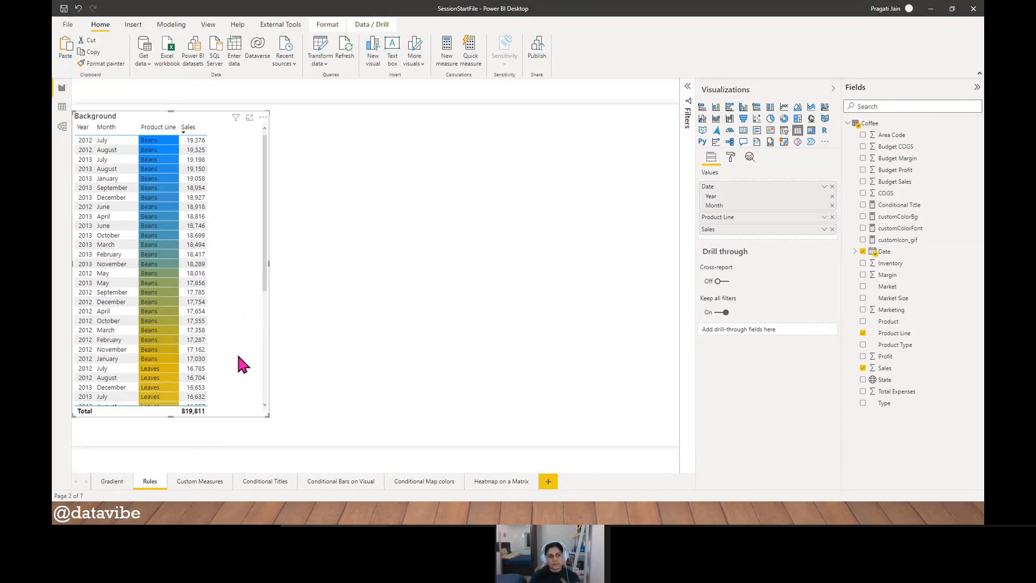
drag(167, 420, 170, 433)
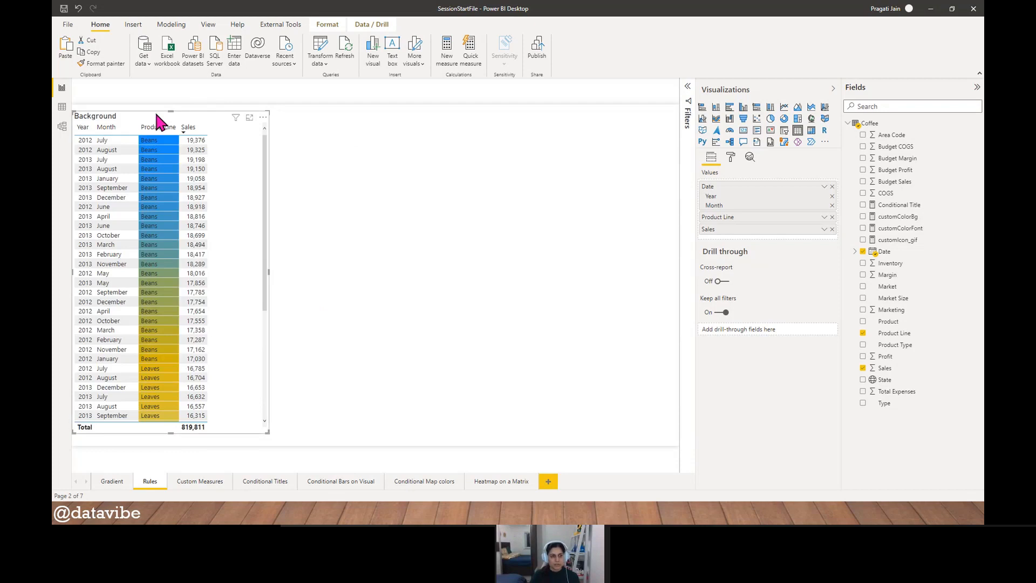
drag(161, 109, 168, 108)
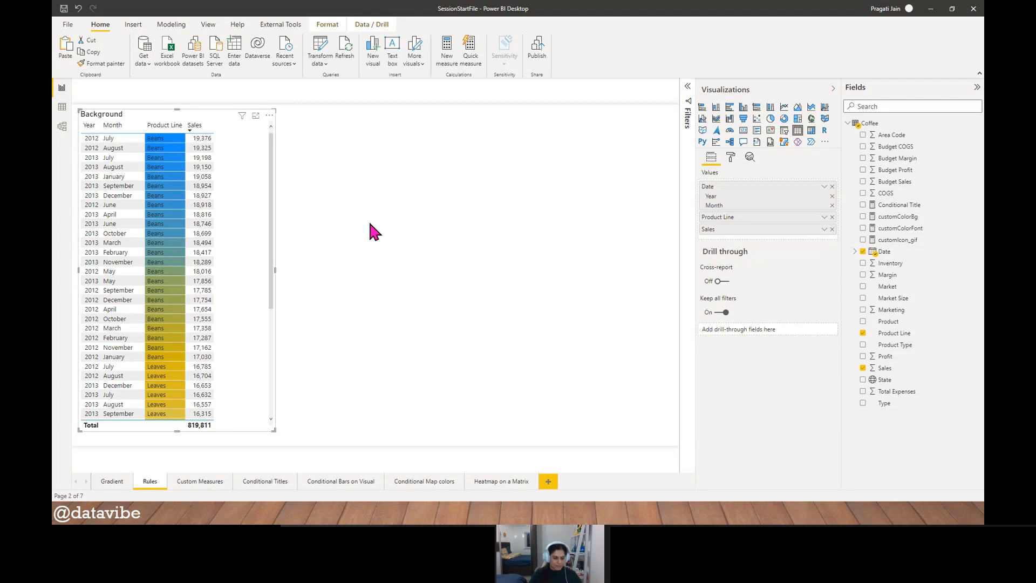
- Look through the pasted table's rows and review the font and data bar tables on the Gradient page
scroll(253, 274, down, 5)
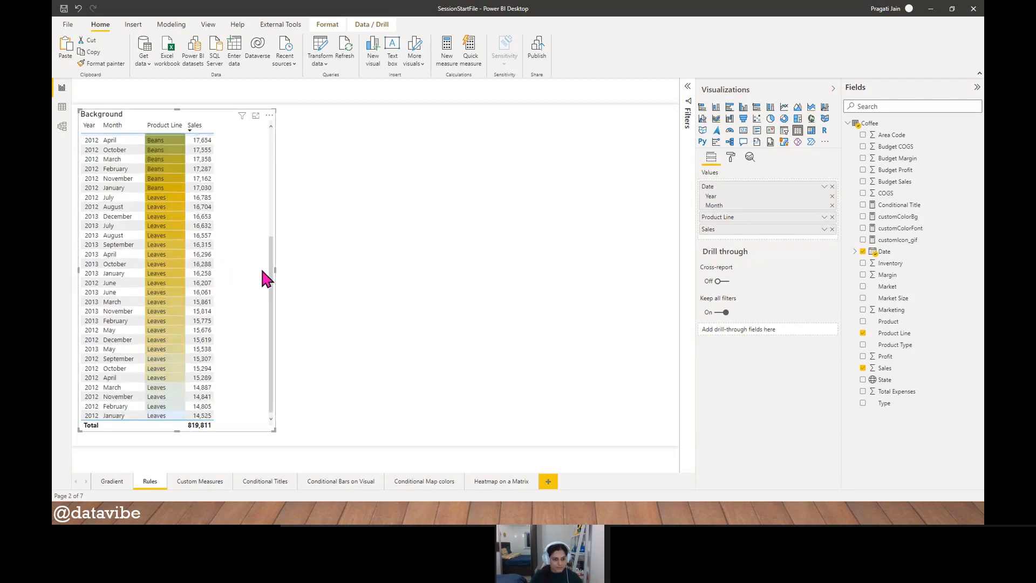
scroll(262, 272, up, 5)
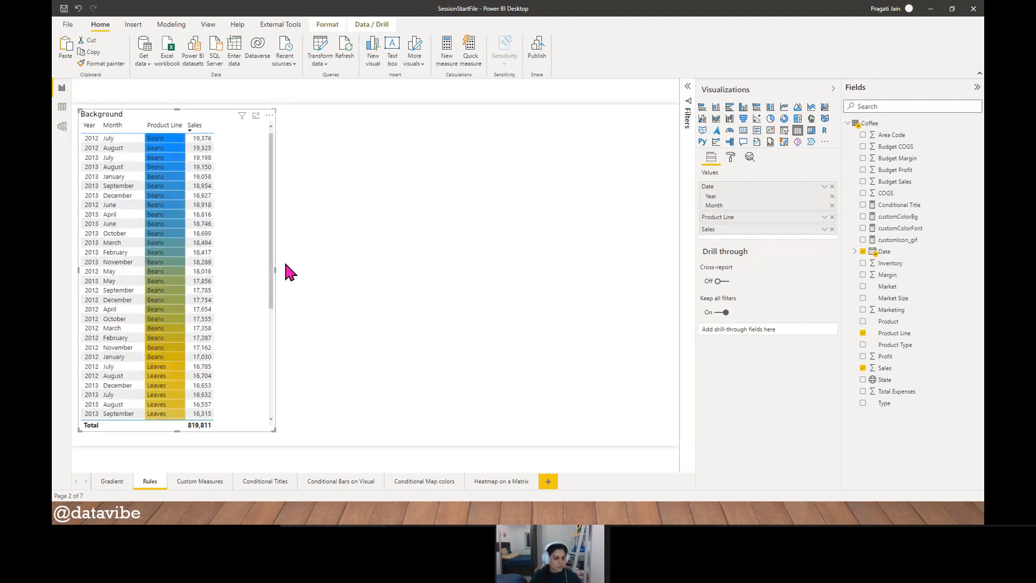
click(119, 482)
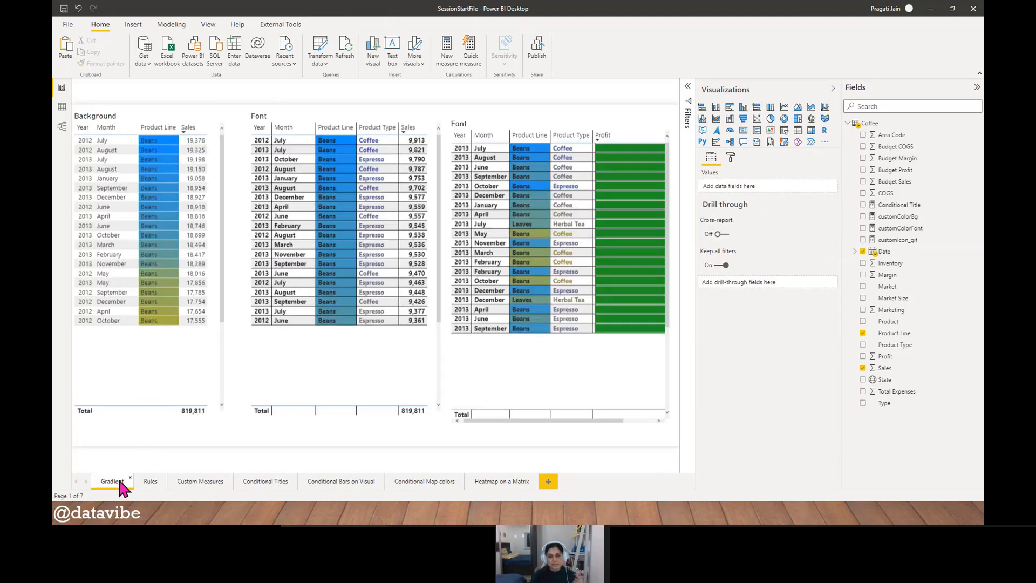
click(548, 118)
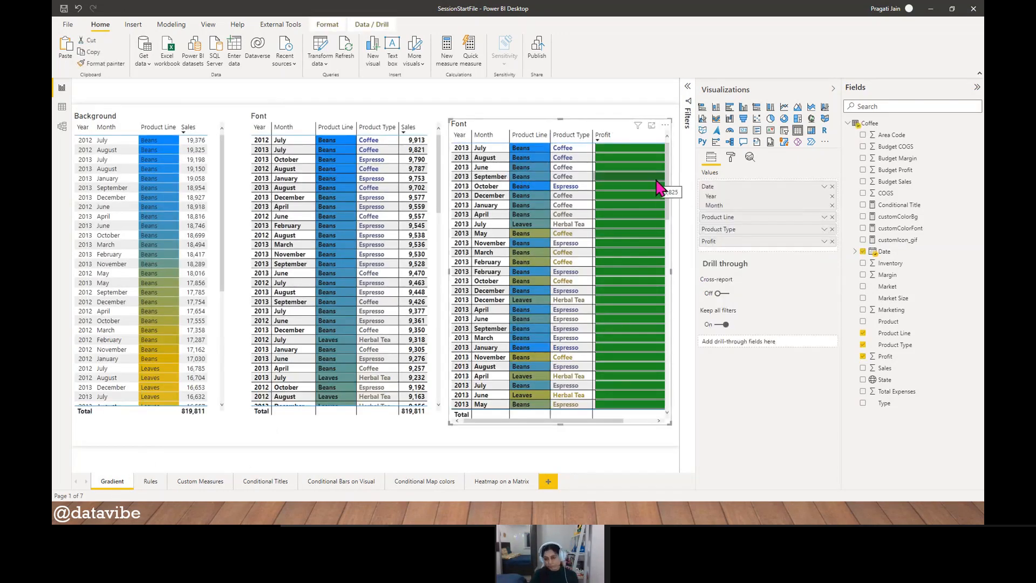
click(357, 121)
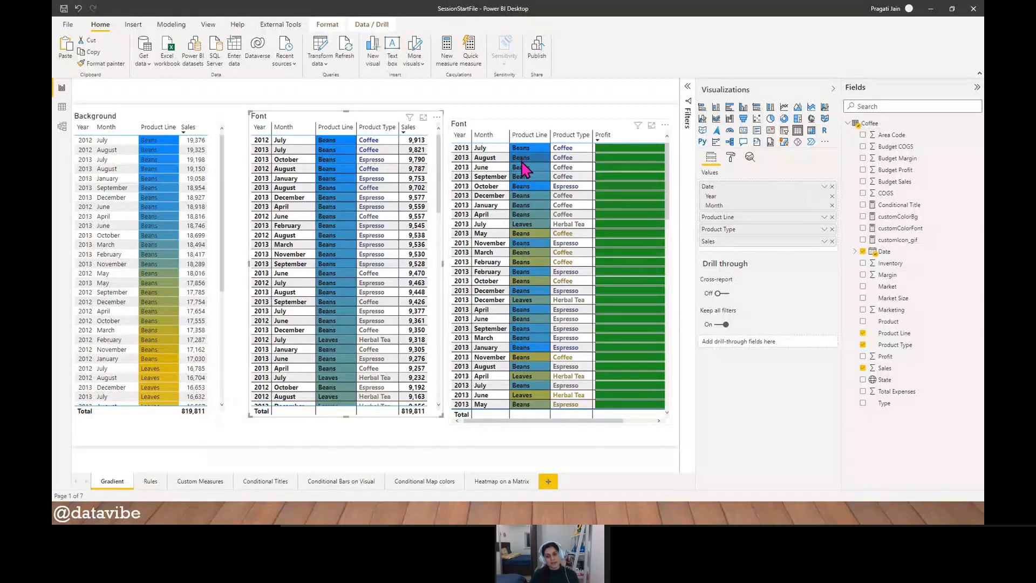
click(404, 433)
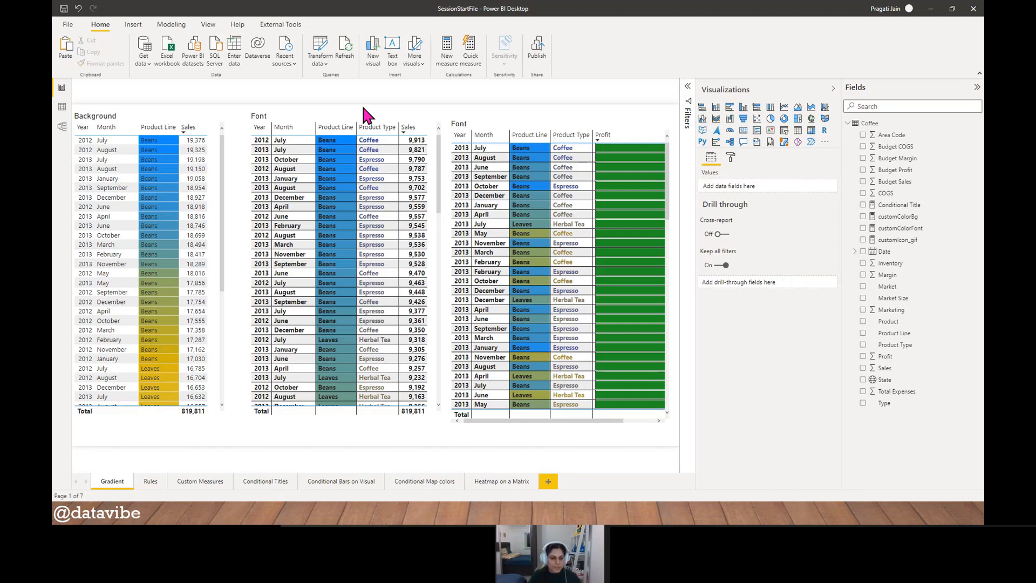
- Add Product Type between Product Line and Sales in the Background table on the Rules page
click(150, 486)
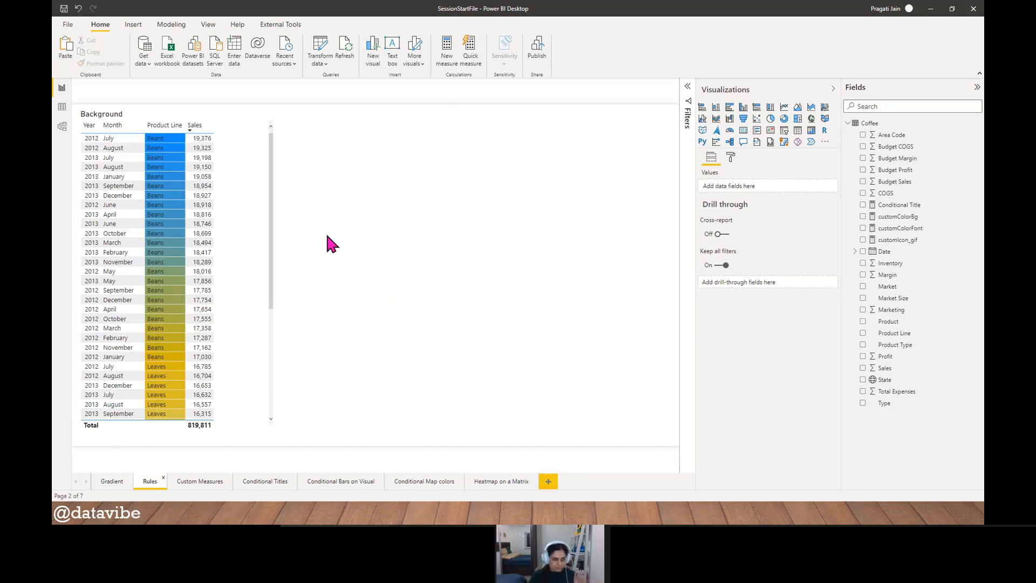
click(257, 167)
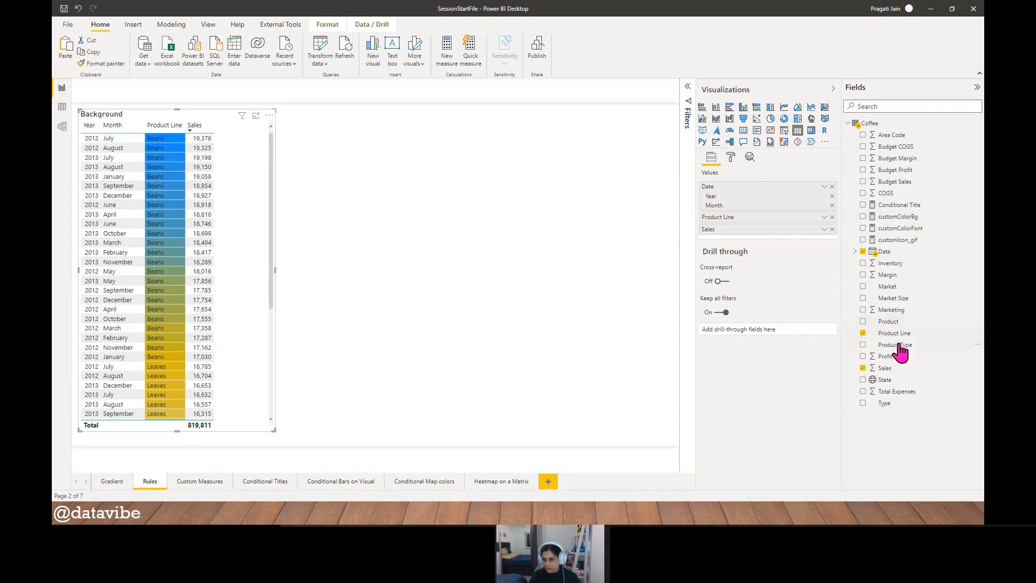
drag(899, 345, 753, 243)
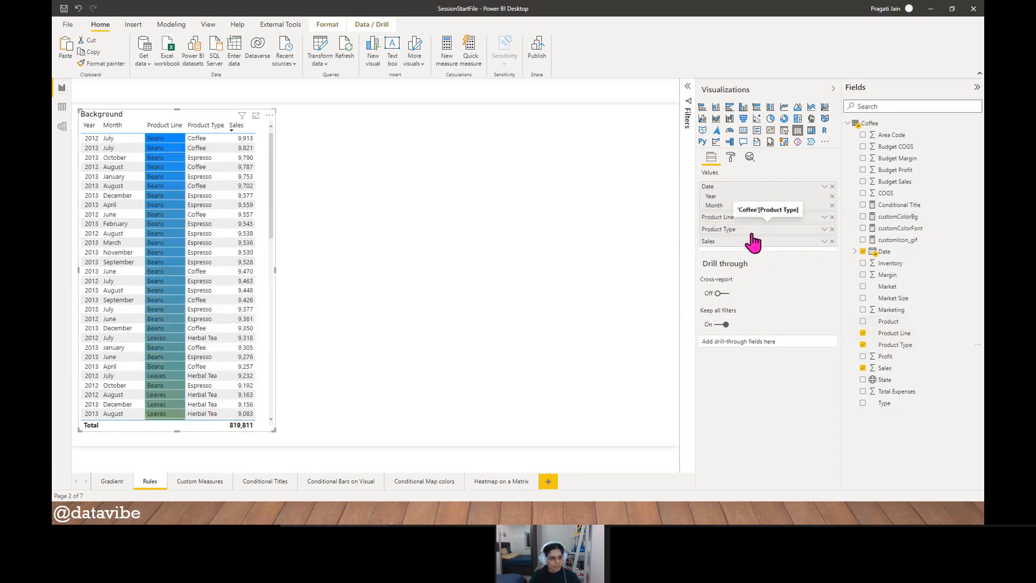
- Replace Date with Product as the table's first column and shorten the table to fit its rows
click(832, 186)
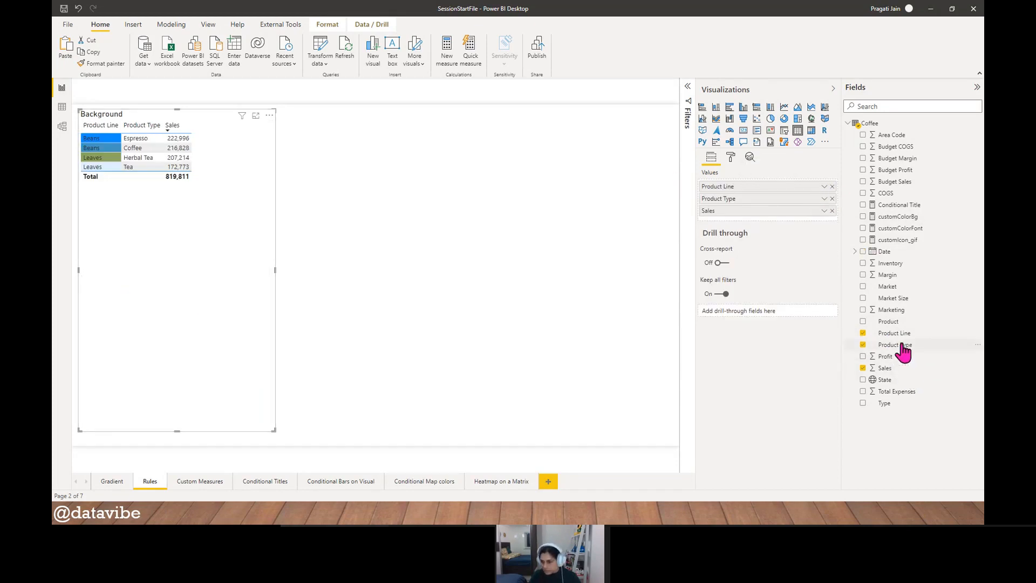
drag(890, 322, 754, 186)
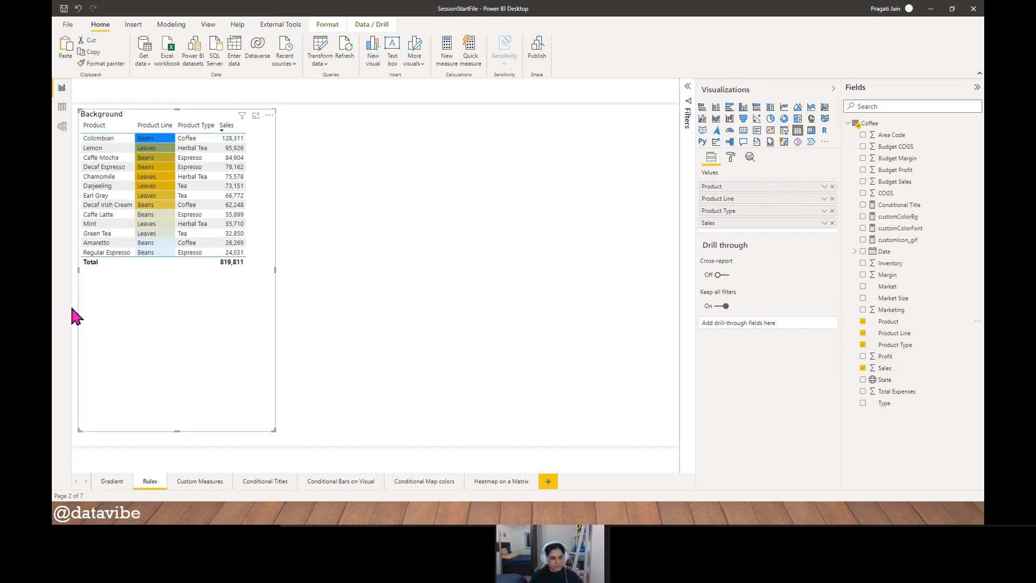
drag(179, 431, 185, 286)
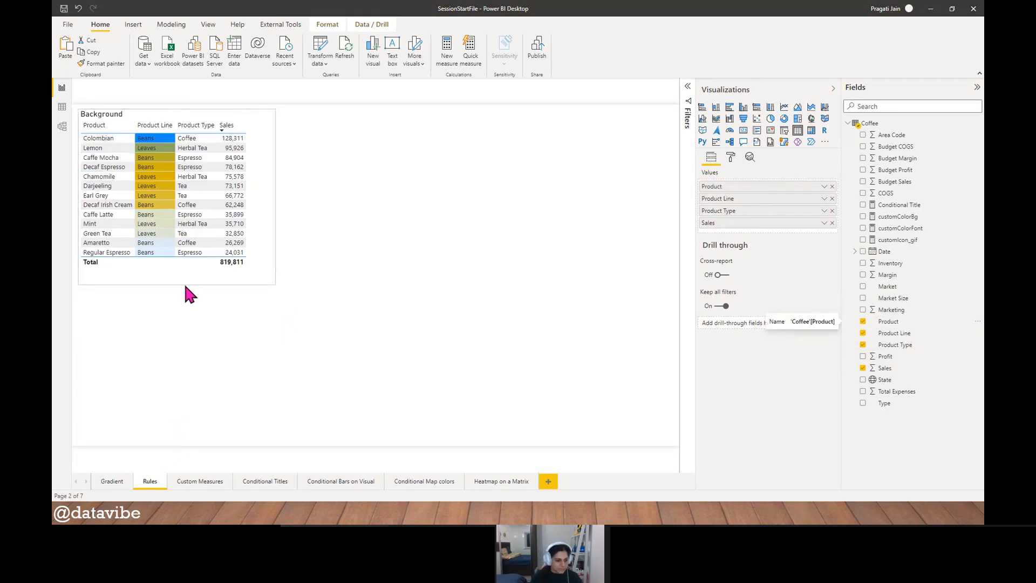
- Check the lowest and highest product sales by sorting Sales ascending and back to descending
click(233, 126)
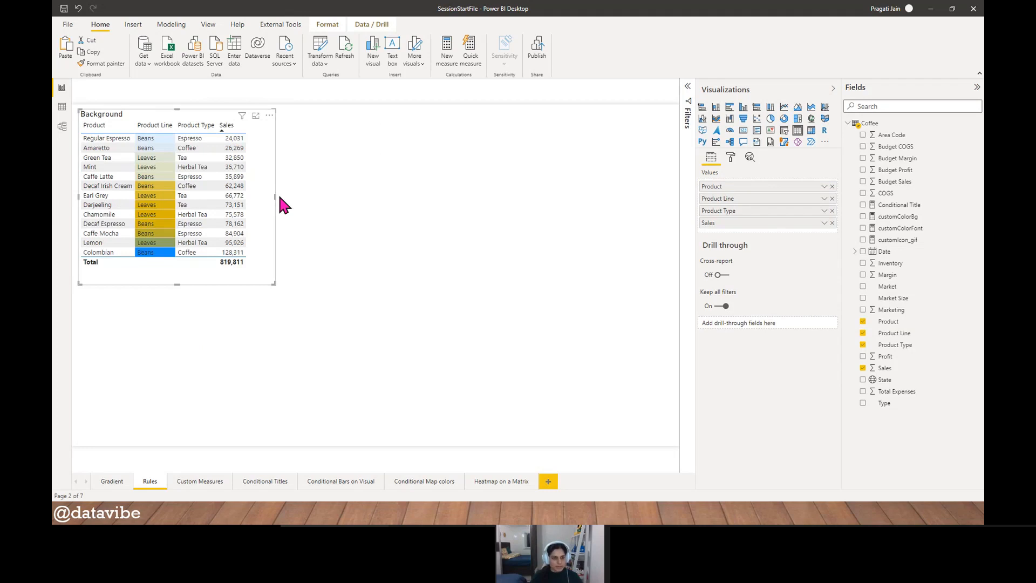
click(227, 126)
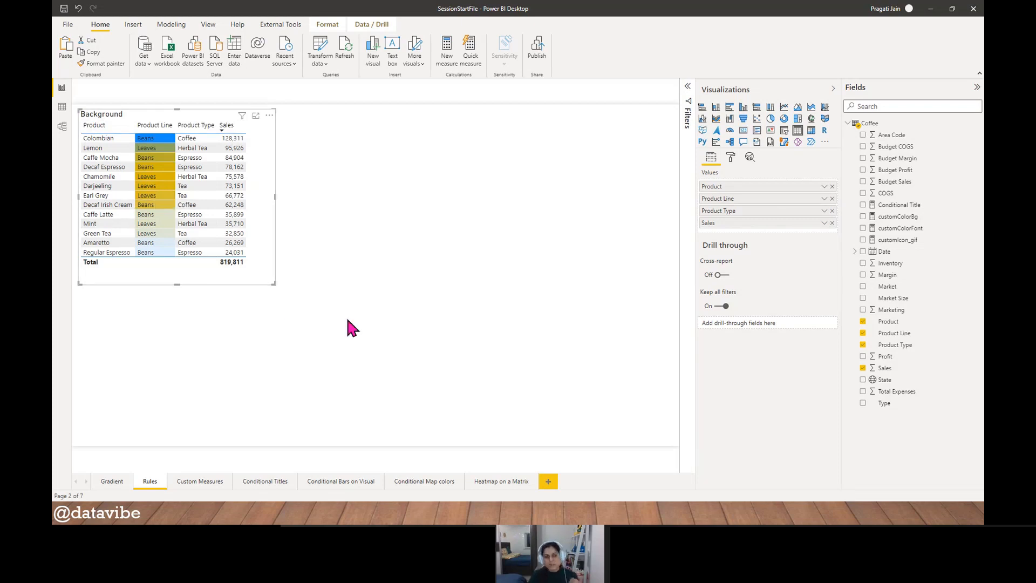
- Change the Product Line column's background color format style to Rules in its advanced conditional formatting settings
click(731, 160)
click(750, 319)
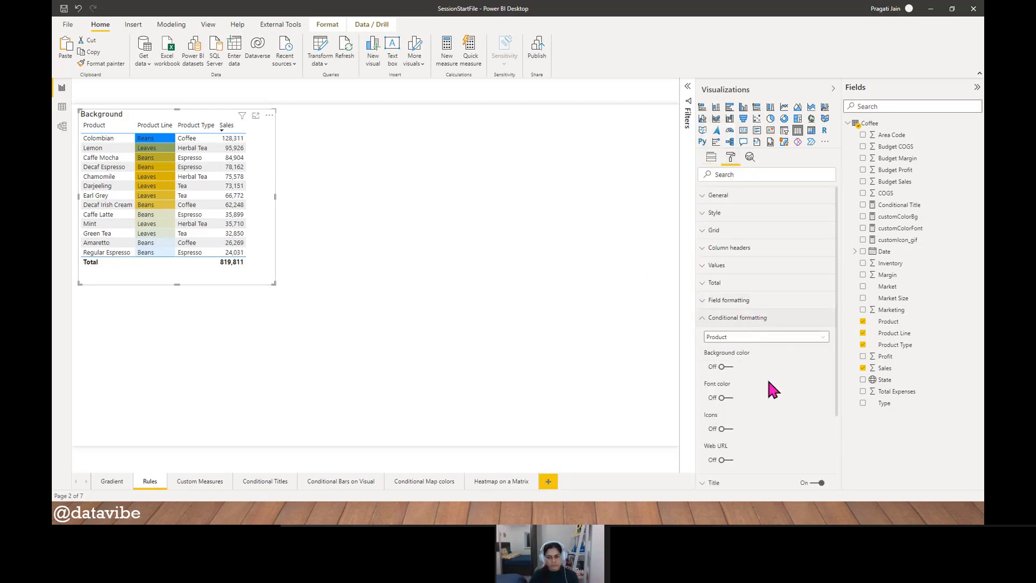
scroll(772, 393, down, 1)
click(823, 294)
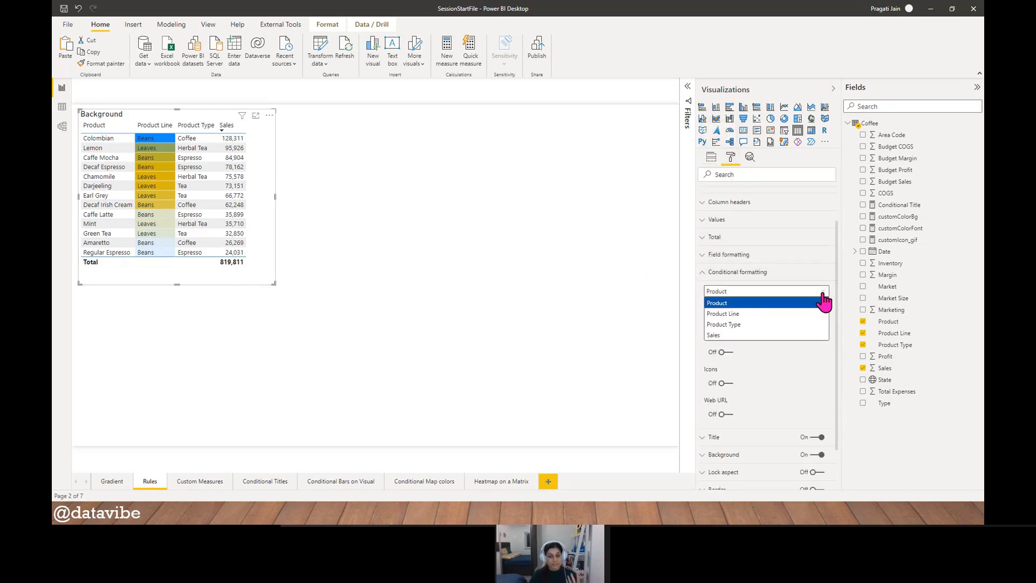
click(767, 314)
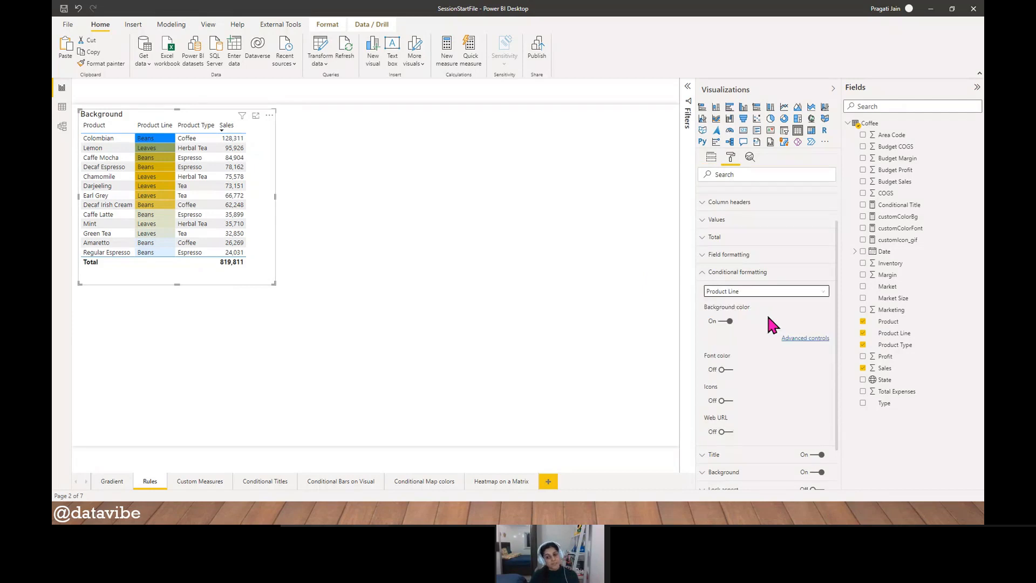
click(795, 339)
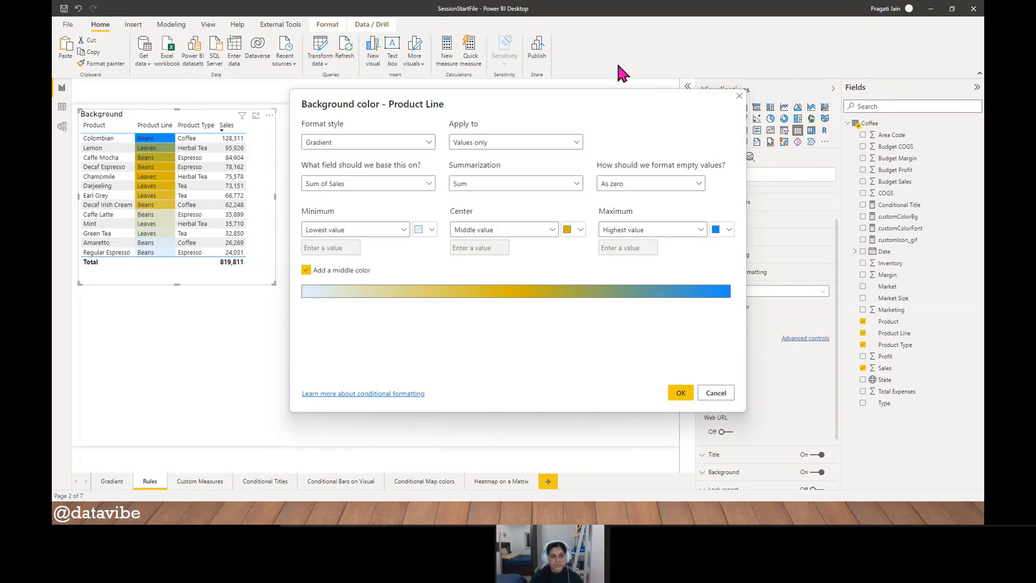
click(429, 143)
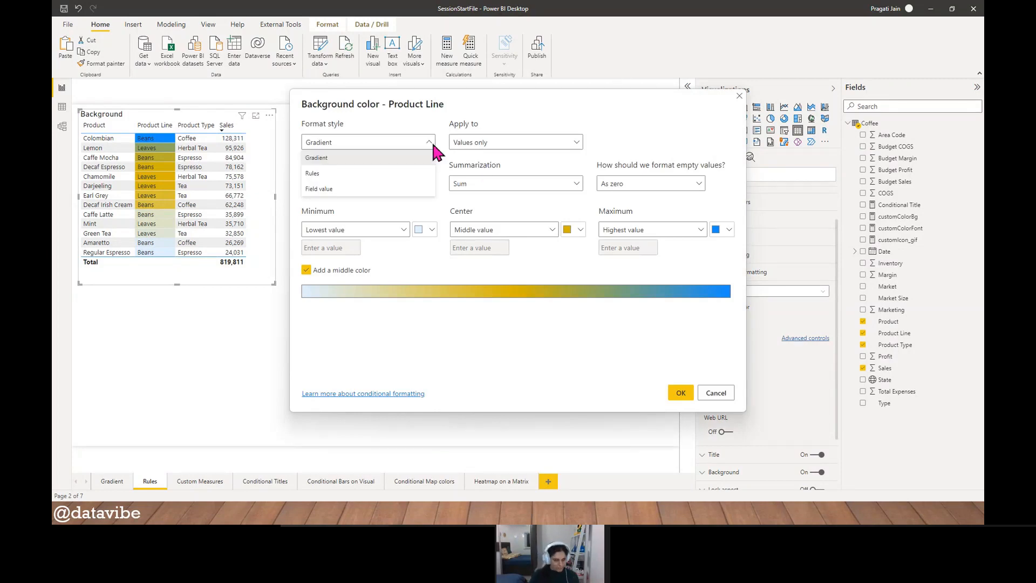
click(375, 178)
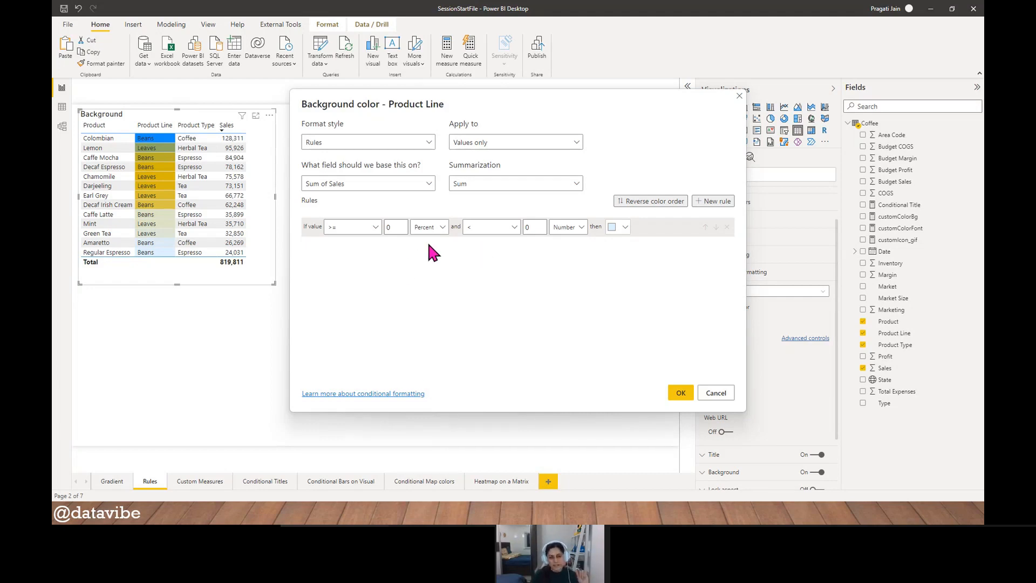
- Set the first rule's lower limit to >= 20000, evaluated as a Number
click(443, 229)
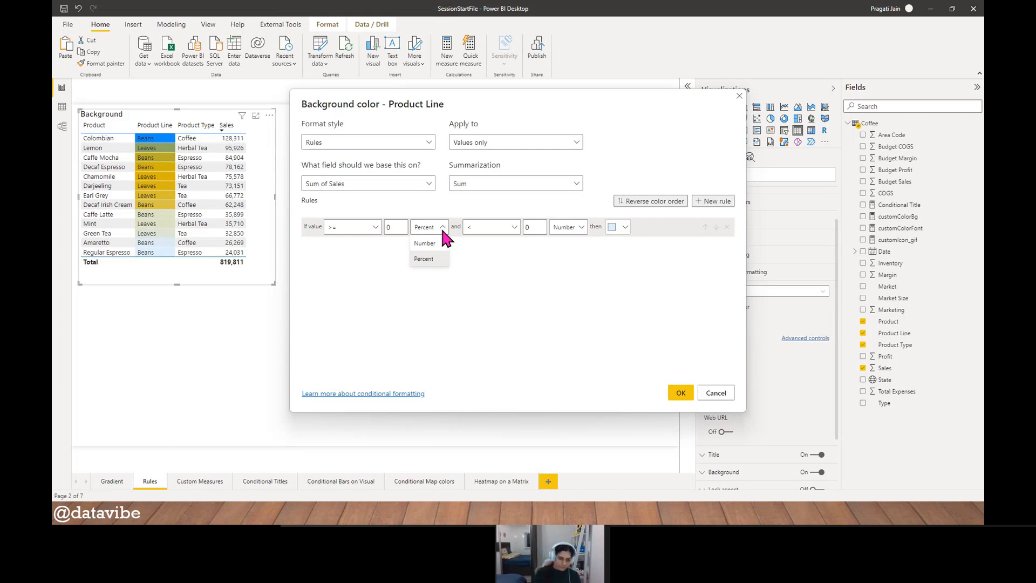
click(425, 243)
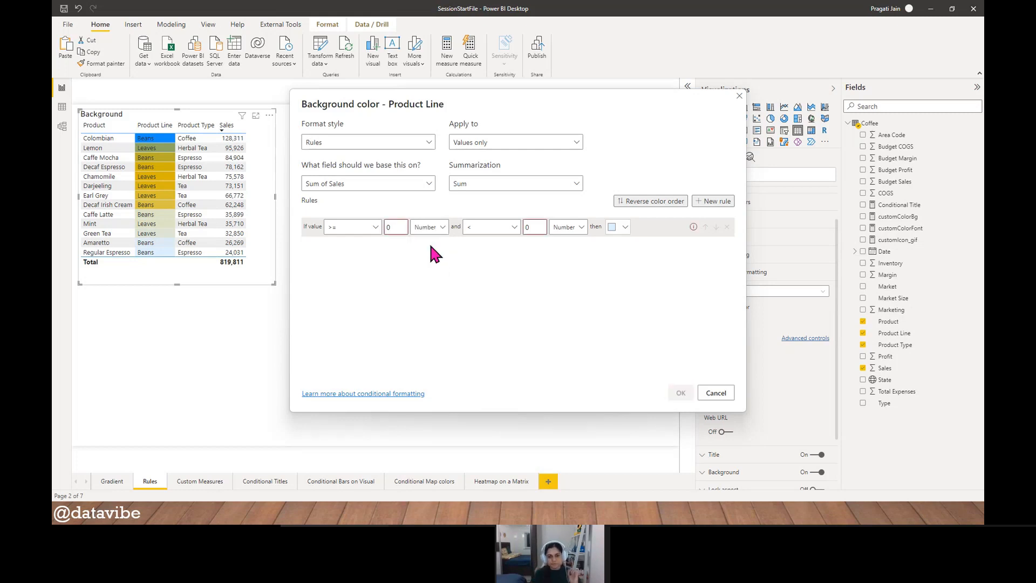
click(376, 227)
click(367, 258)
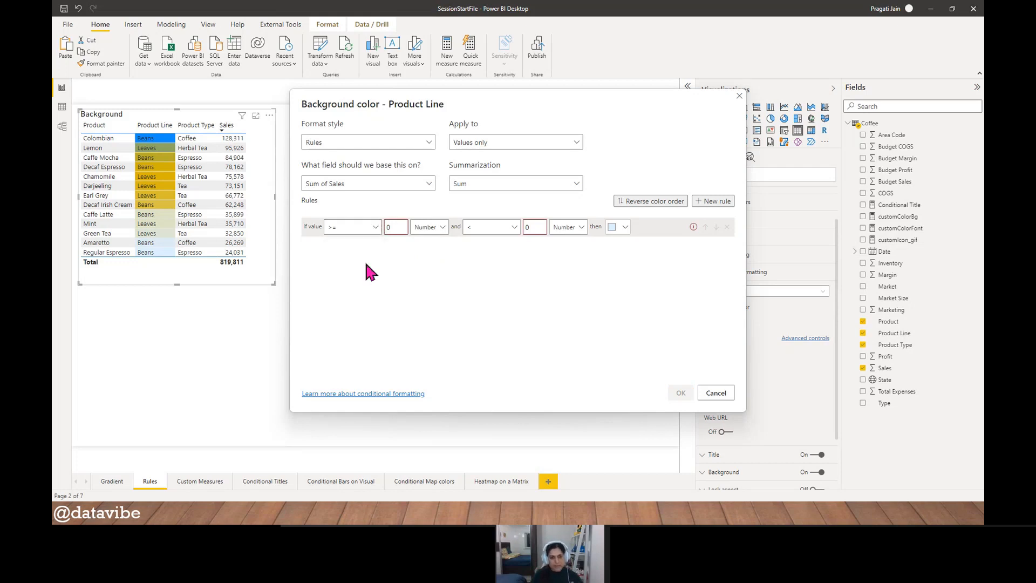
click(398, 226)
key(BackSpace)
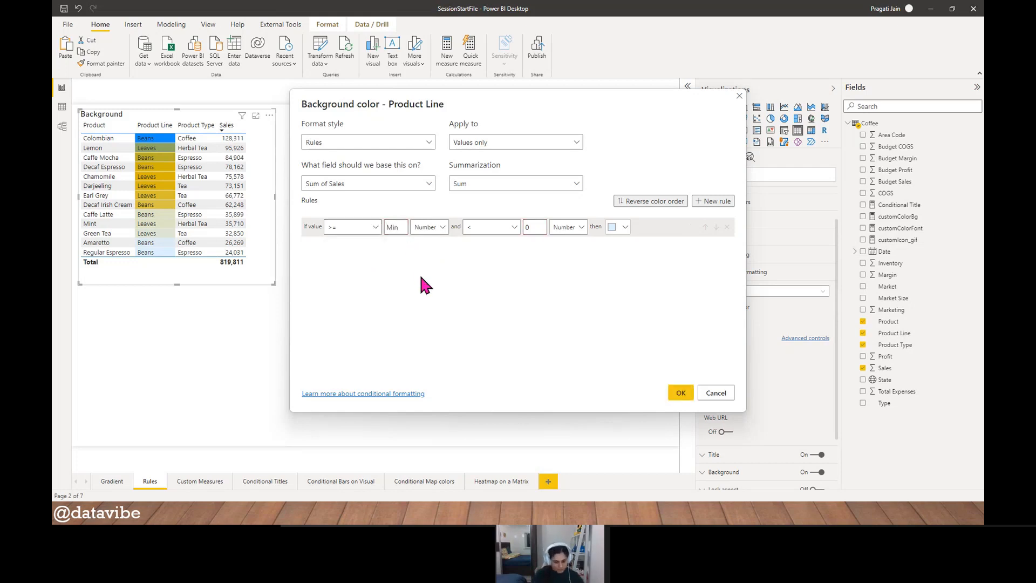
text(20000)
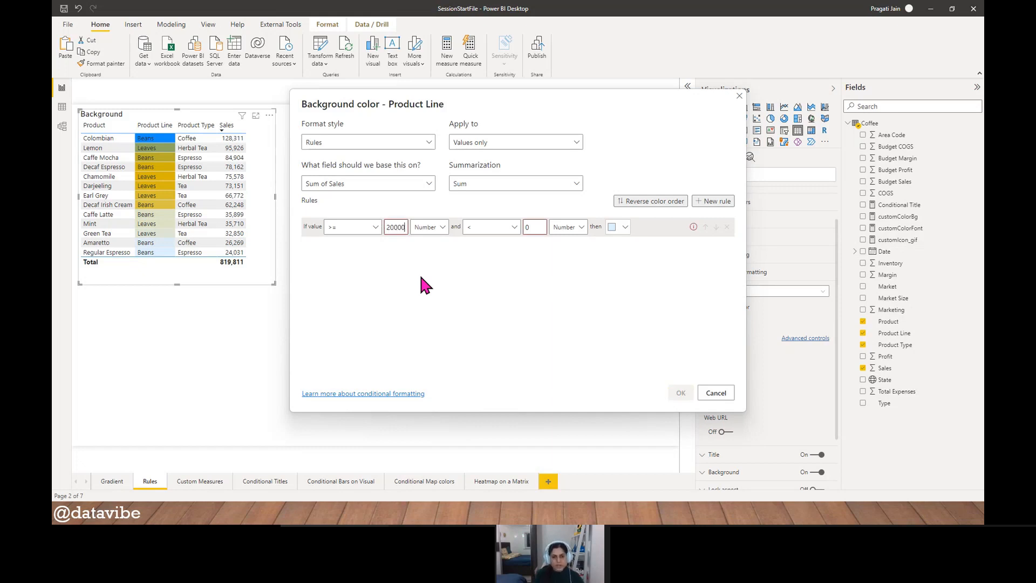
- Set the first rule's upper limit to <= 30000 and give the rule a light orange color
click(490, 227)
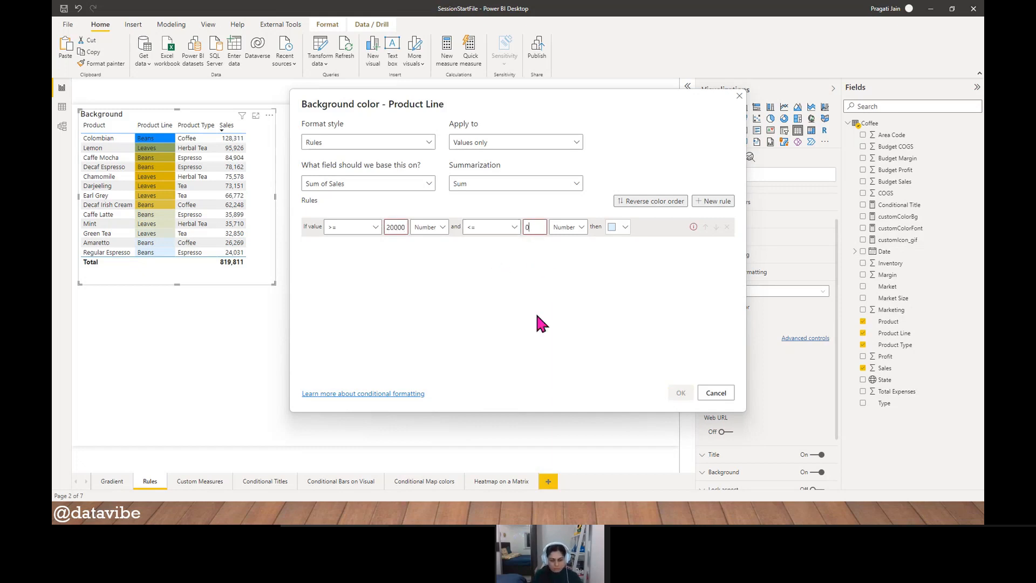
key(BackSpace)
text(30000)
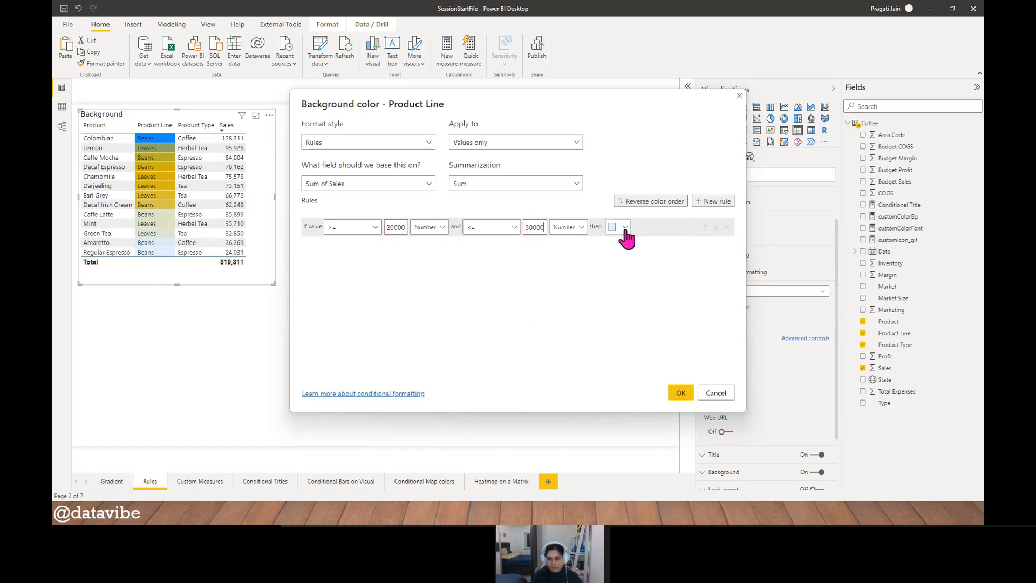
click(625, 229)
click(612, 246)
click(626, 231)
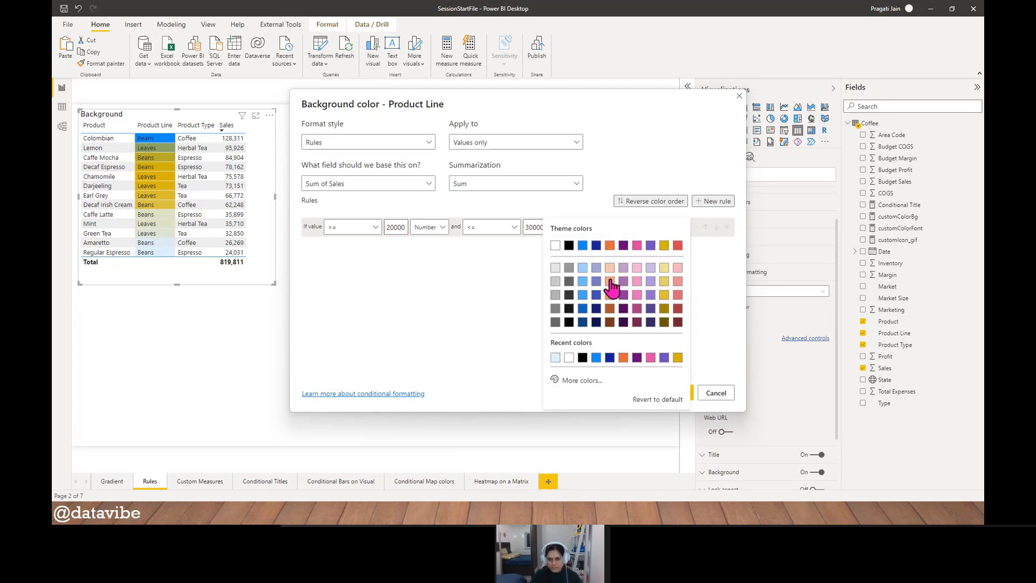
click(613, 273)
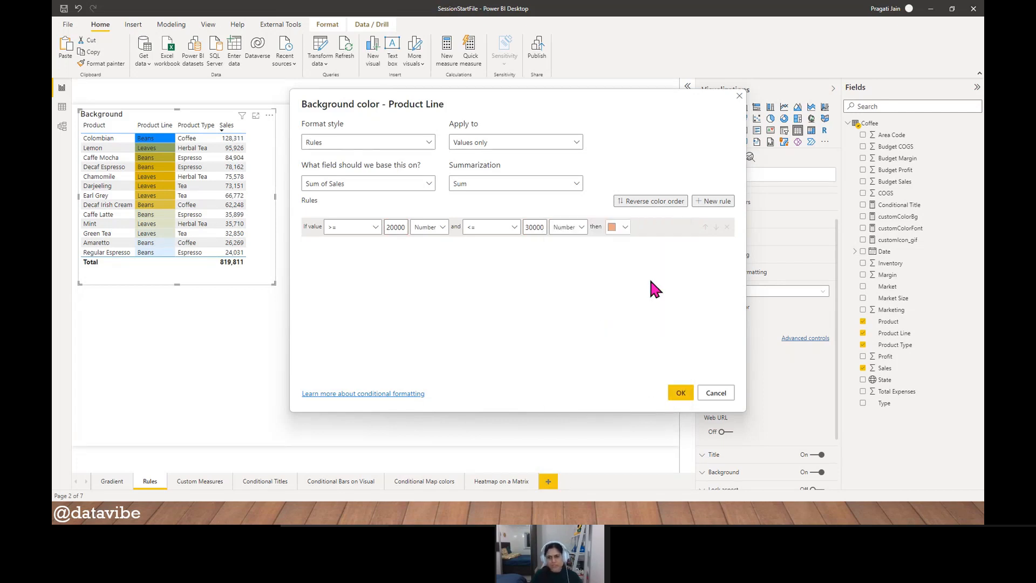
- Add a second rule with a lower limit of > 30000, evaluated as a Number
click(713, 202)
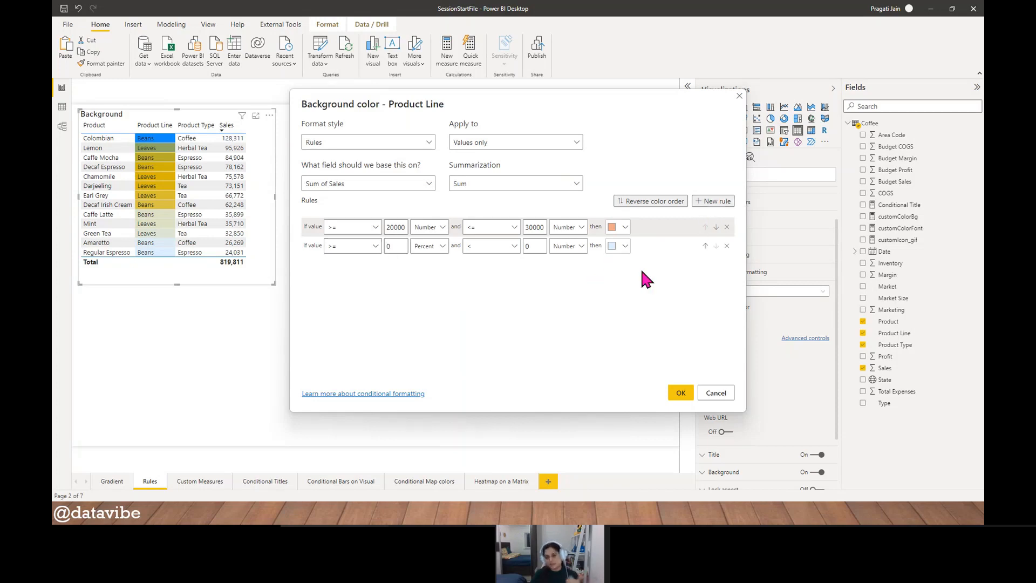
click(371, 249)
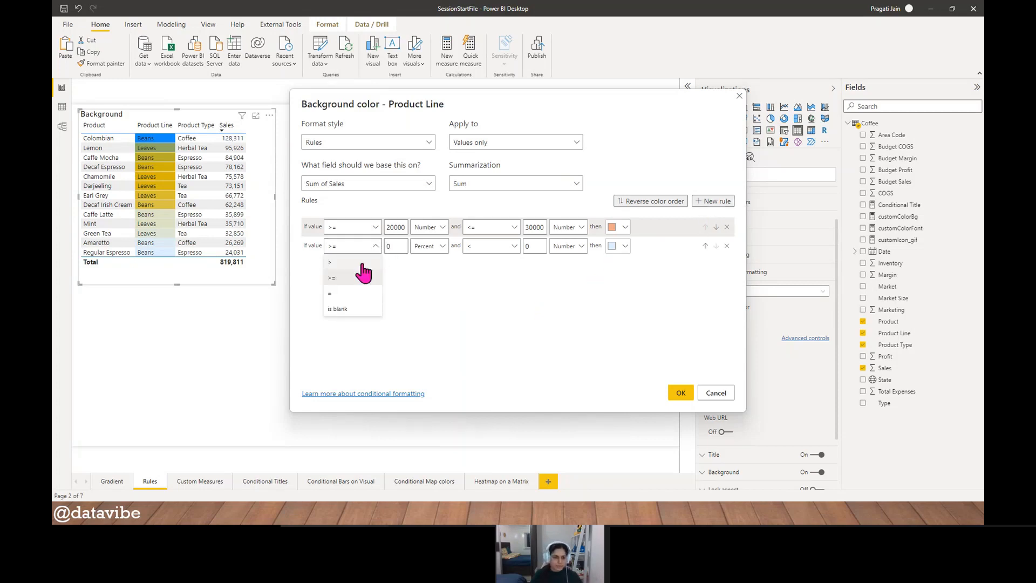
click(356, 278)
click(392, 247)
text(30000)
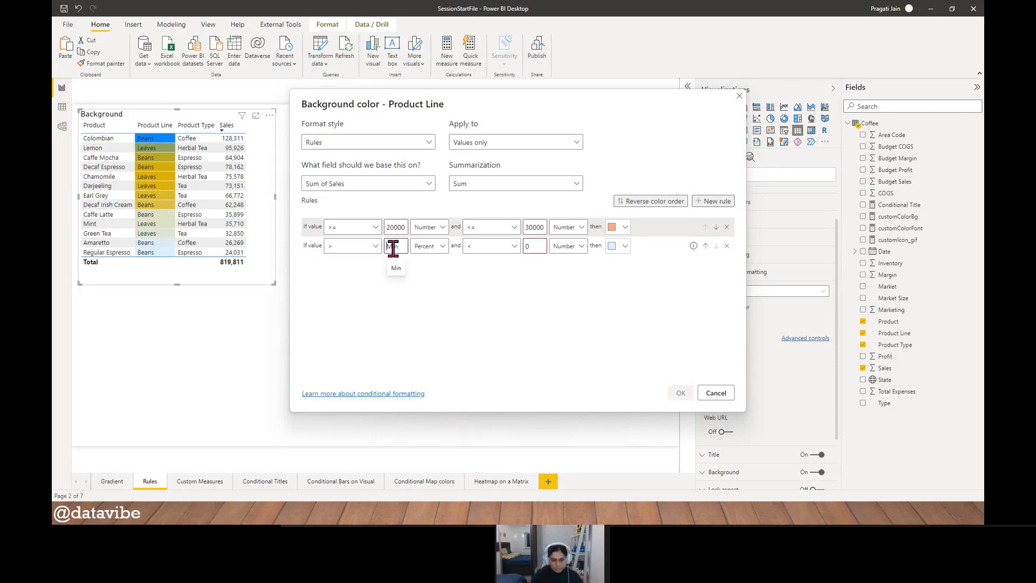
click(434, 246)
click(436, 261)
- Set the second rule's upper limit to <= 70000 and give the rule a light gold color
click(513, 247)
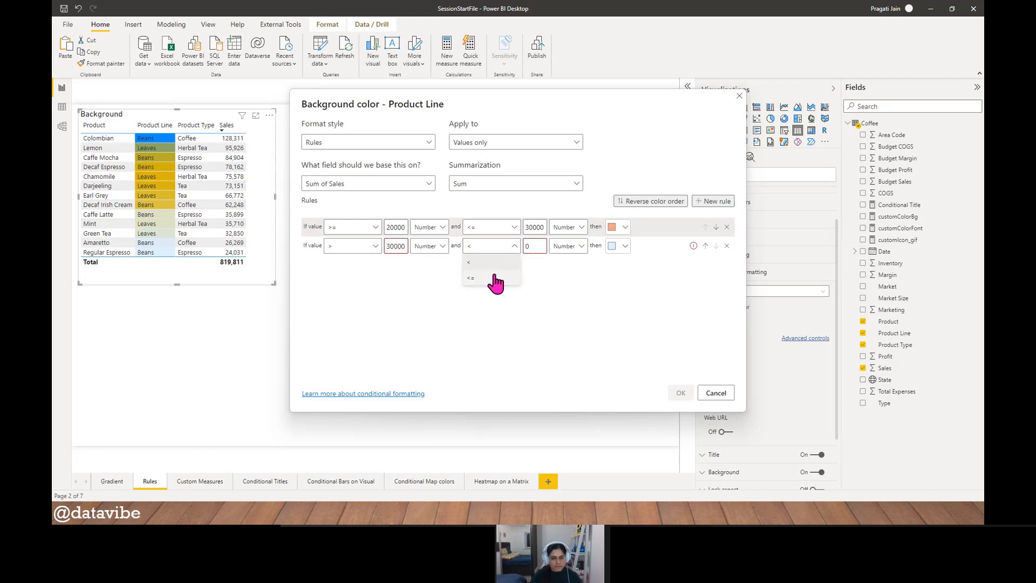
click(491, 269)
click(532, 247)
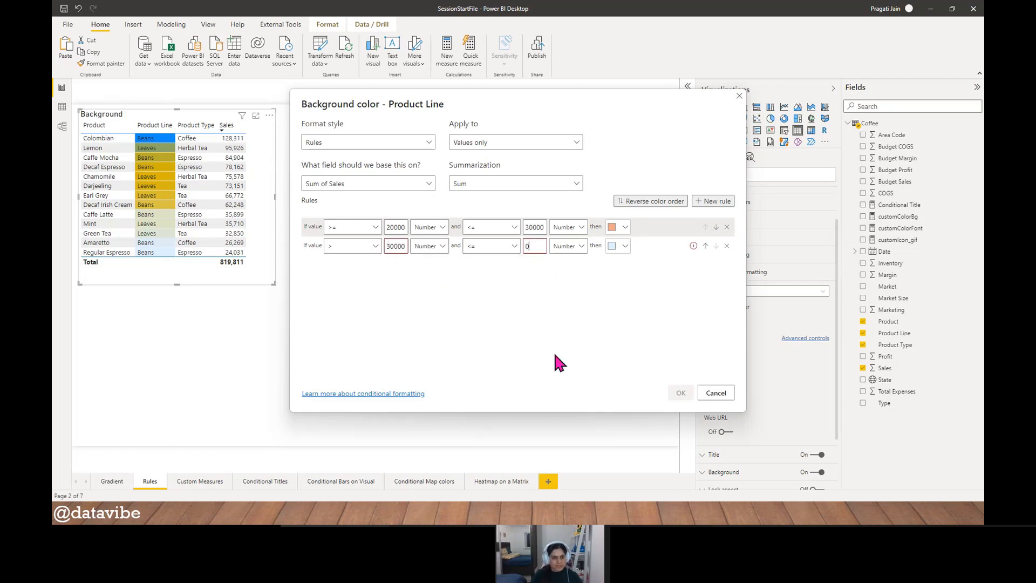
key(BackSpace)
text(70000)
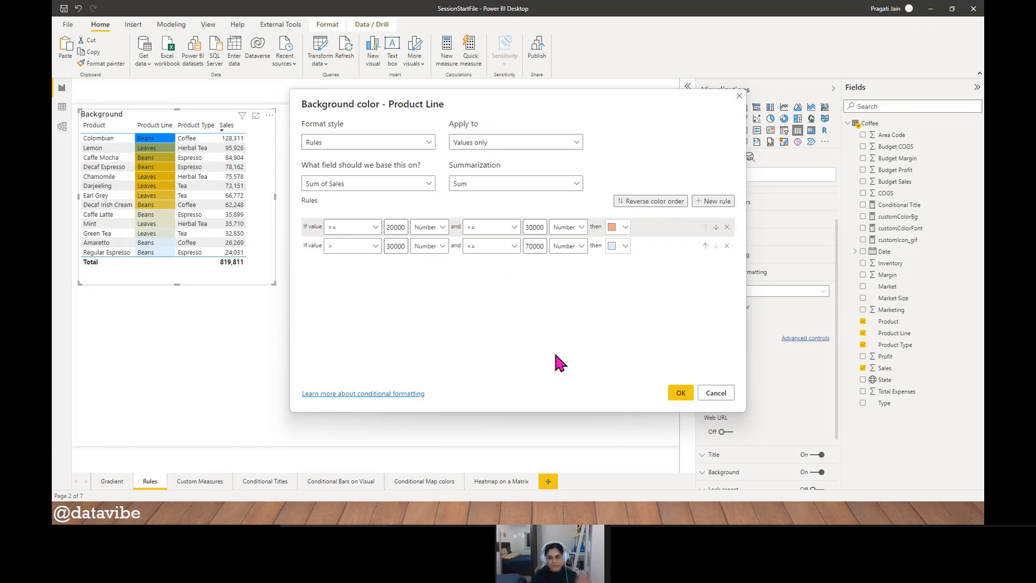
click(624, 246)
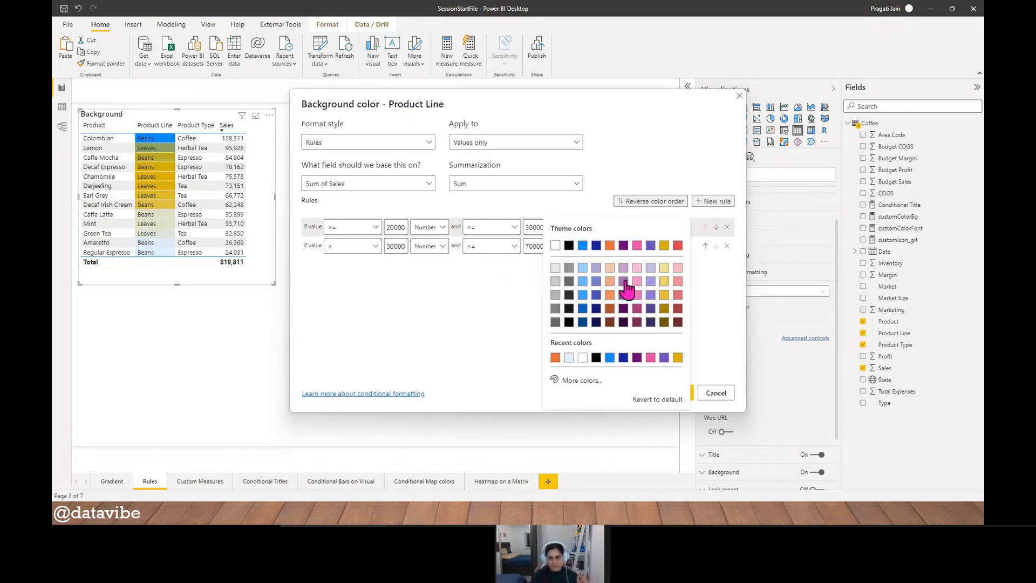
click(664, 281)
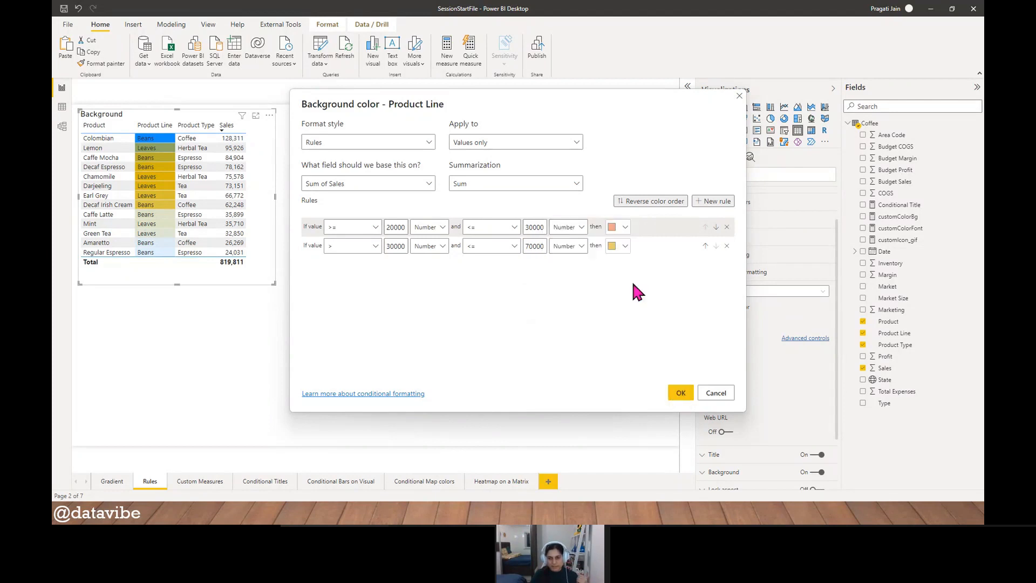
- Add a third rule with a lower limit of > 70000, evaluated as a Number
click(712, 201)
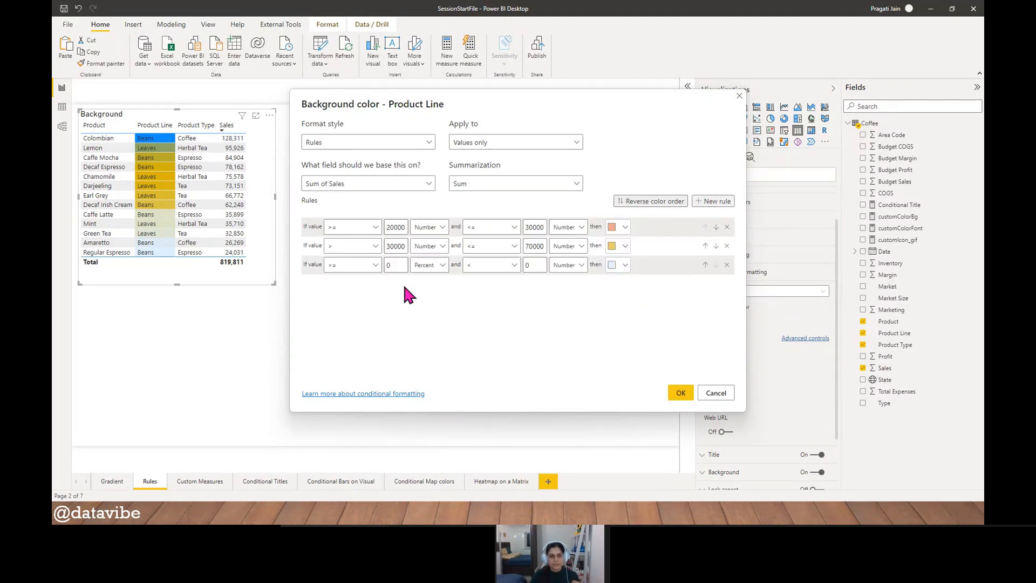
click(350, 264)
click(372, 285)
click(398, 266)
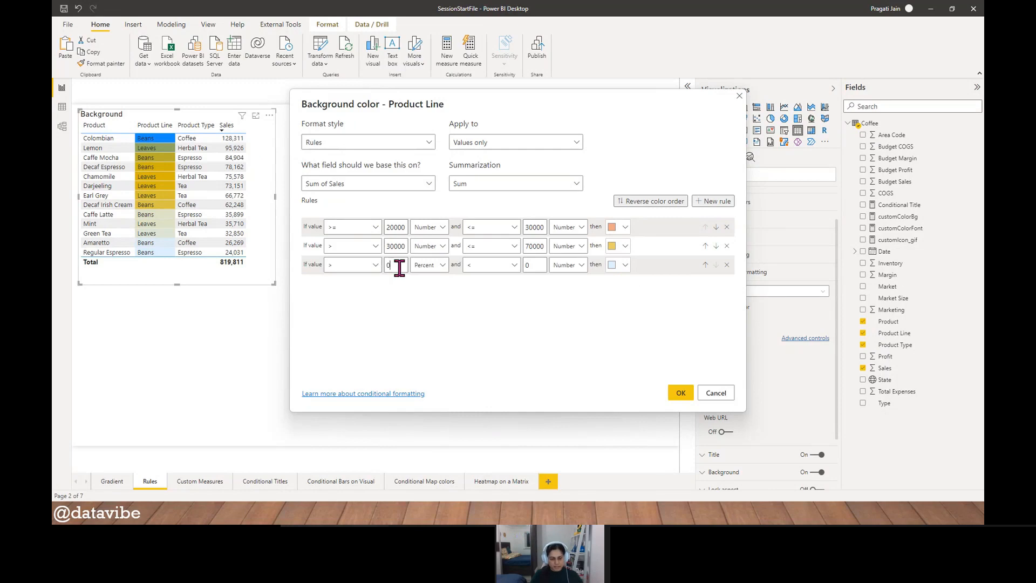
key(BackSpace)
text(700)
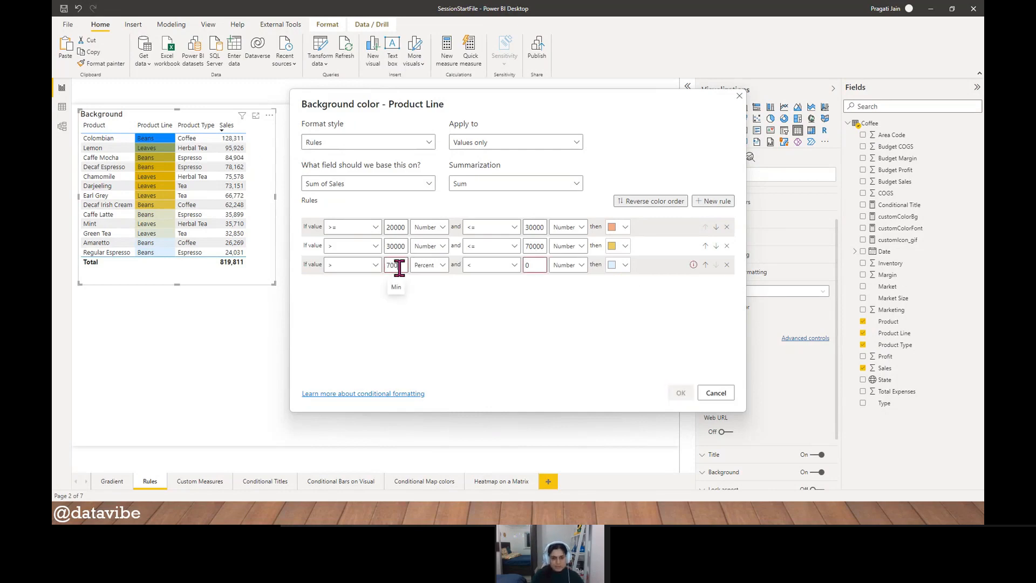
text(00)
click(429, 265)
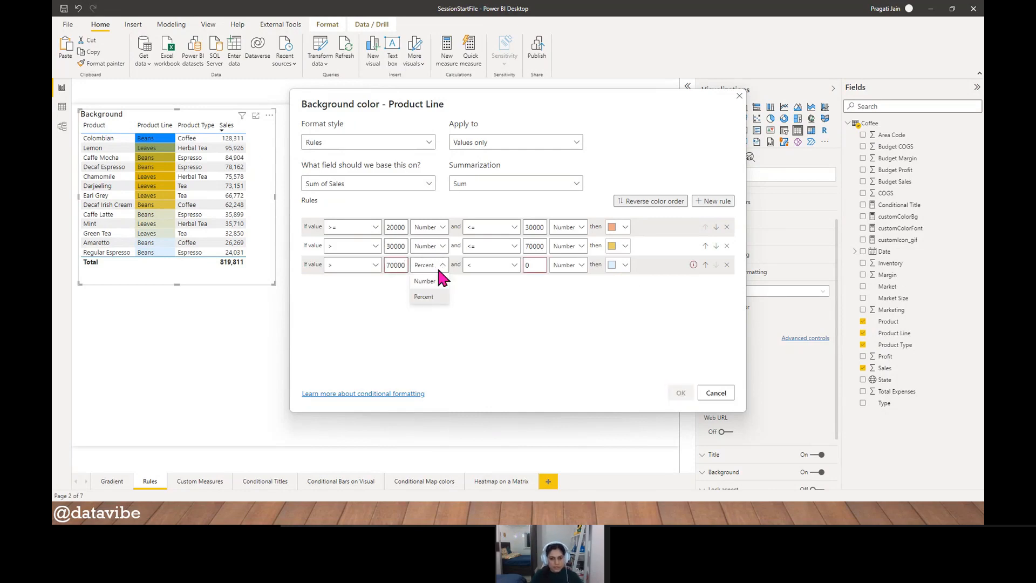
click(429, 277)
- Set the third rule's upper comparison to <= and enter an upper limit well above 70000
click(510, 264)
click(491, 291)
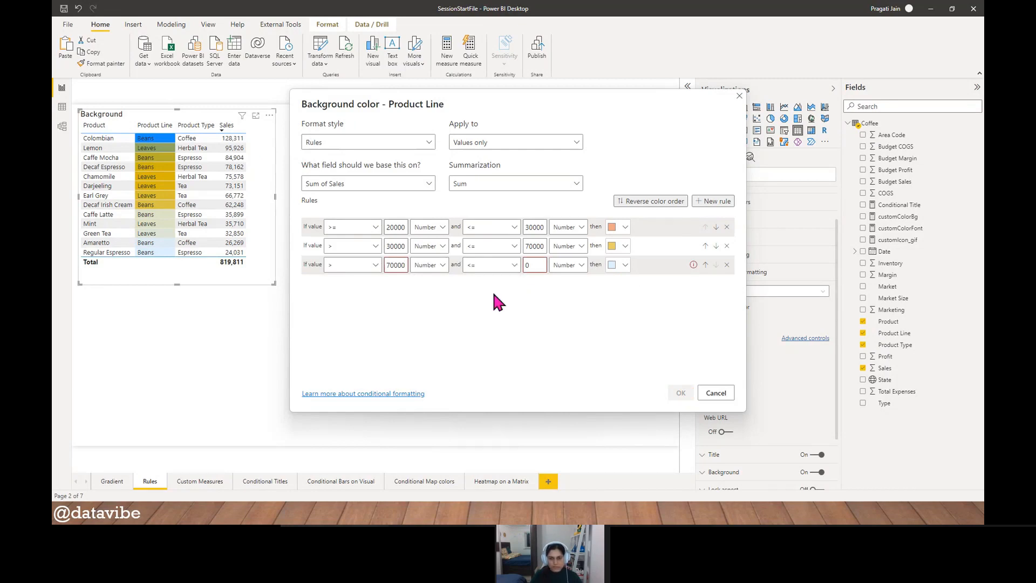
key(BackSpace)
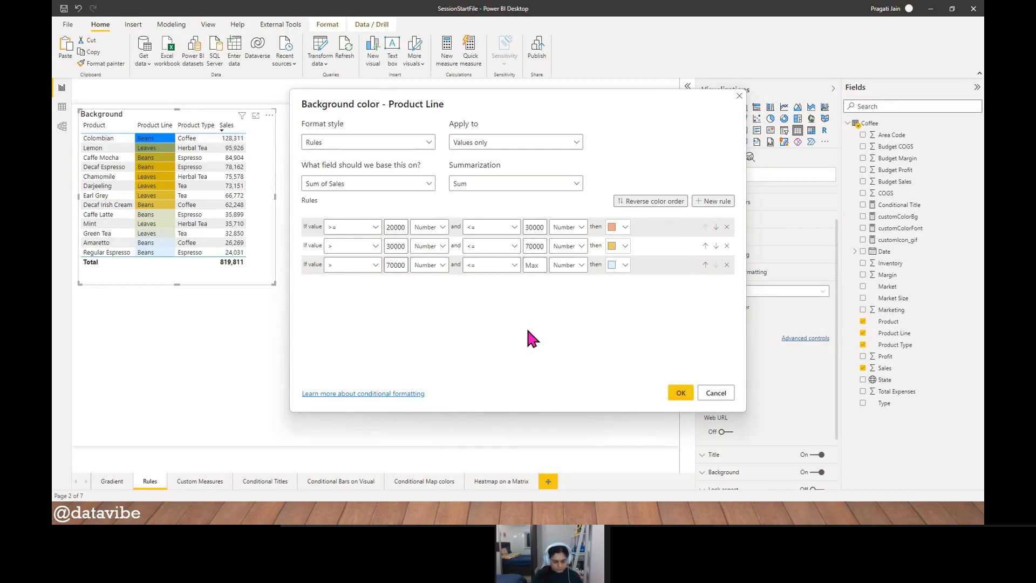
text(30000)
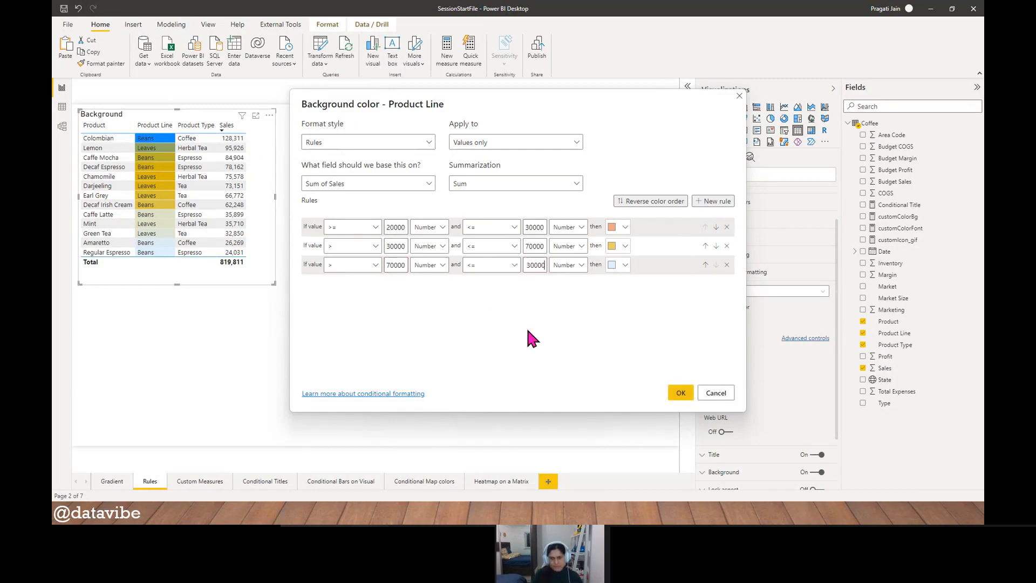
- Apply the background rules with a light blue third rule, and move the table slightly away from the page's corner
click(625, 266)
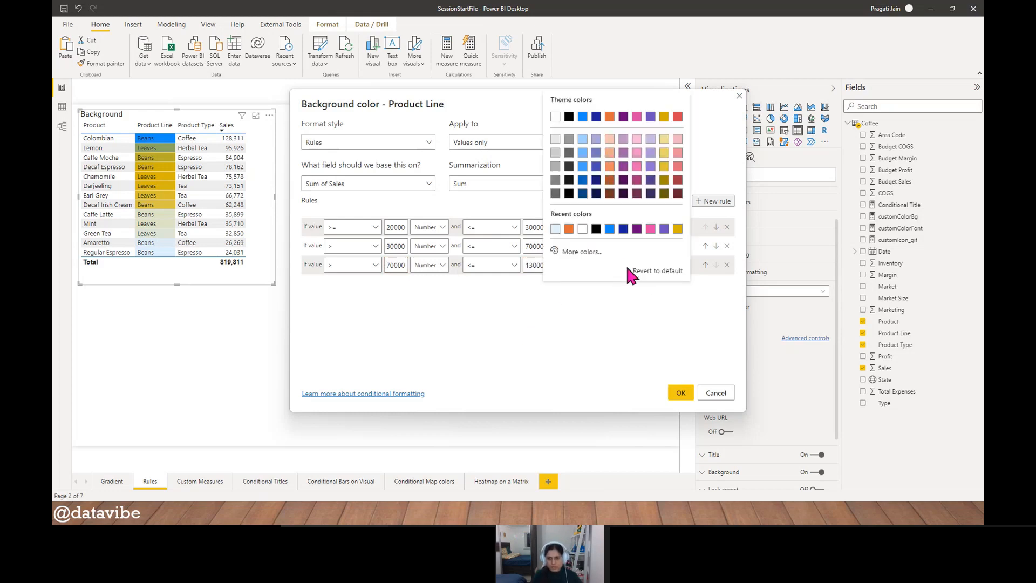
click(582, 153)
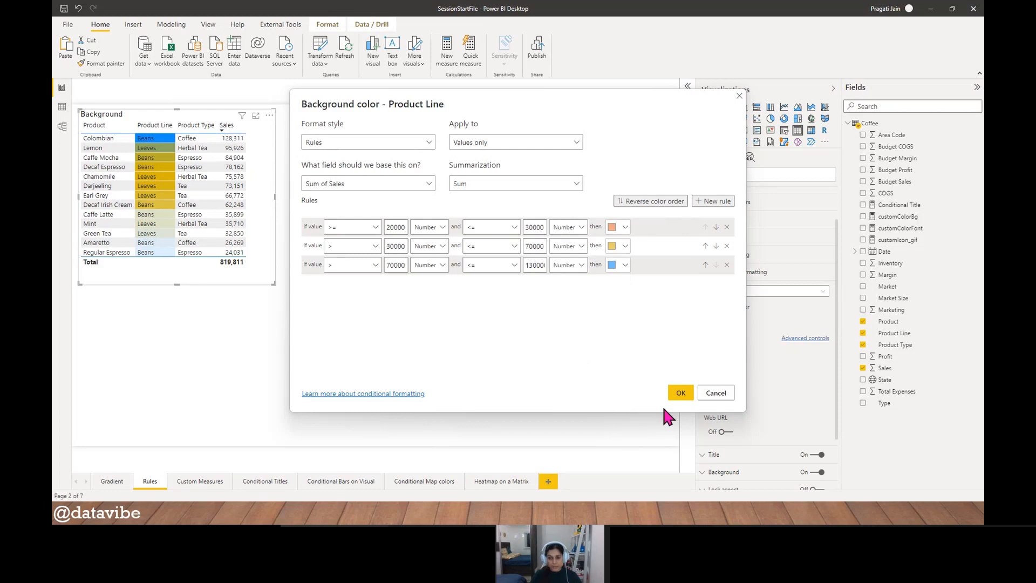
click(680, 393)
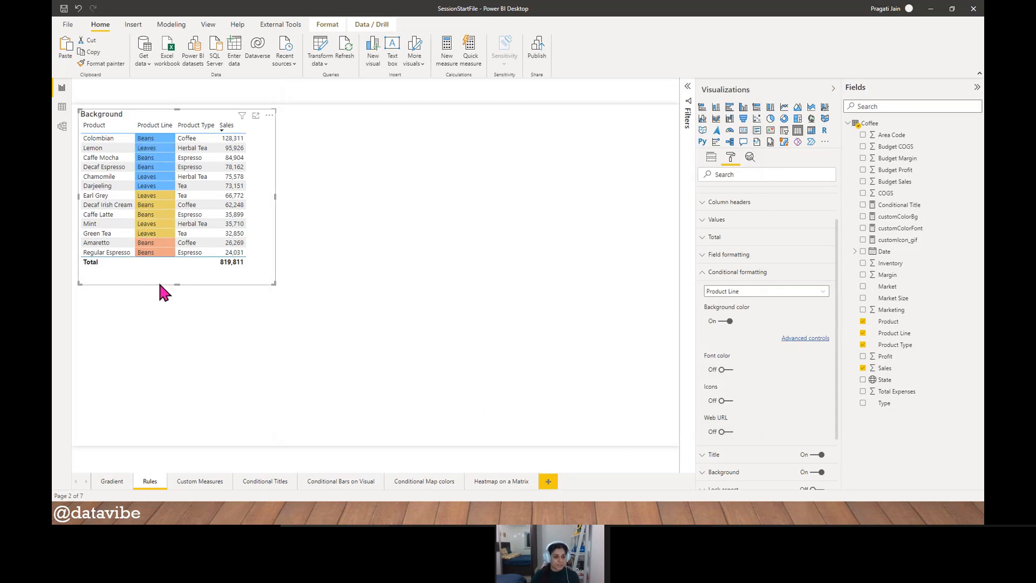
drag(158, 280, 183, 297)
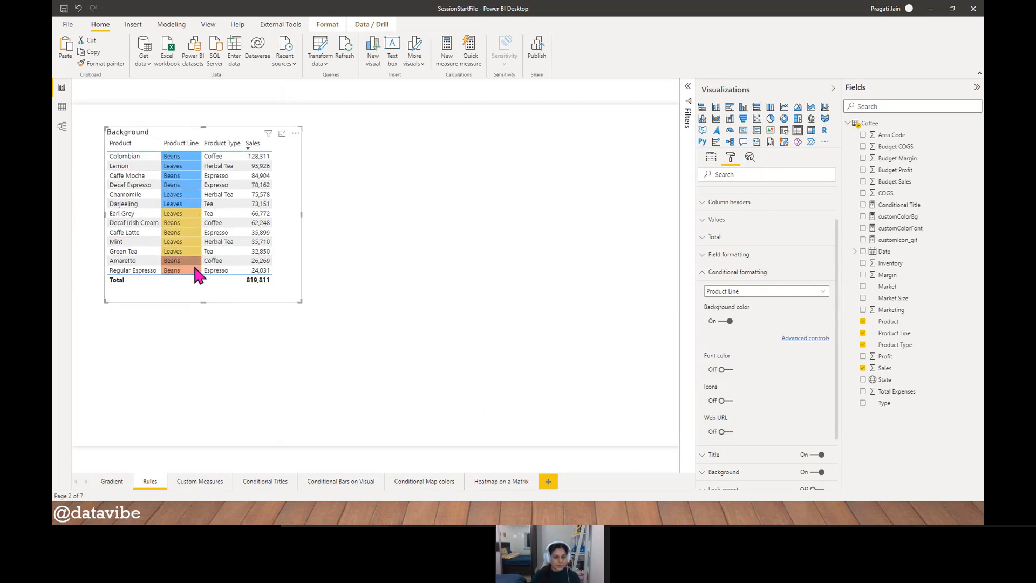
- Review the lower and upper limits of the Product Line background rules, then leave them without applying changes
click(788, 339)
drag(416, 110, 447, 112)
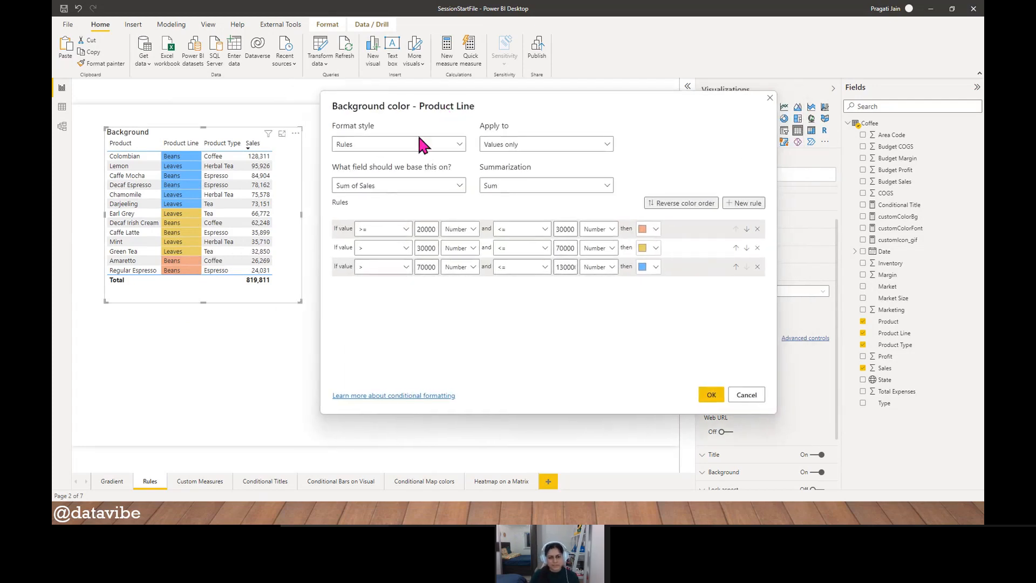
double_click(427, 229)
double_click(565, 267)
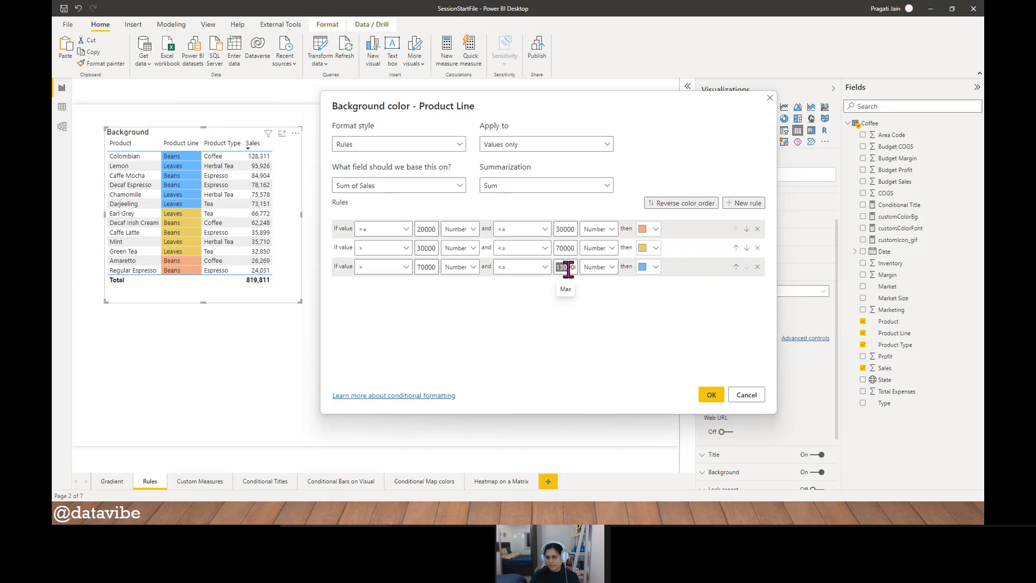
click(570, 325)
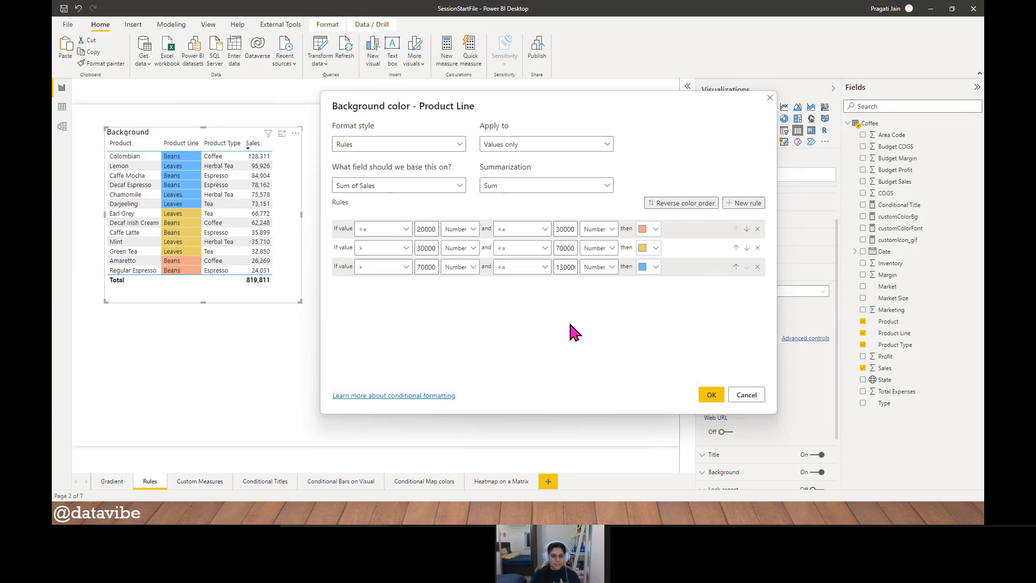
click(744, 396)
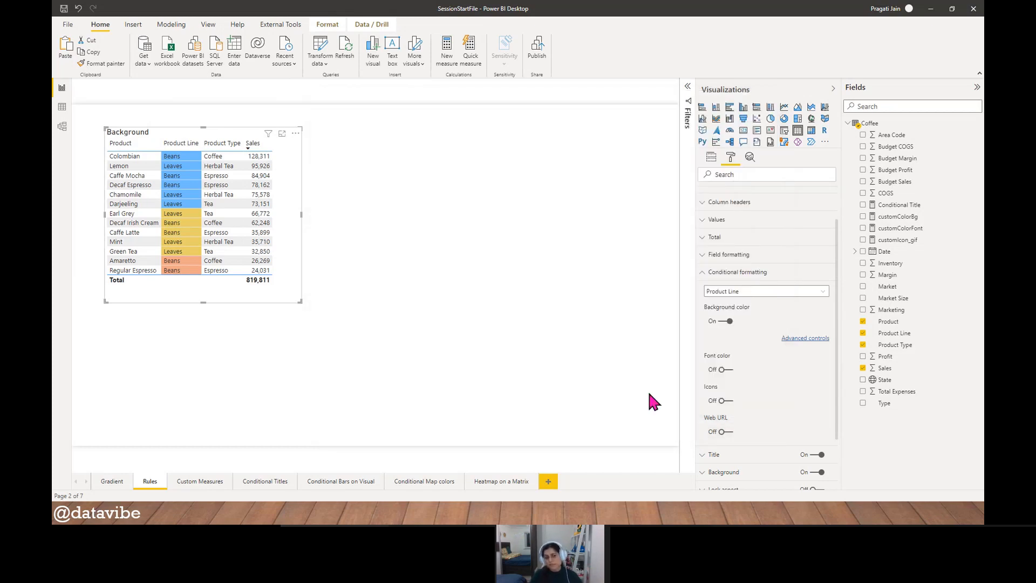
- Duplicate the Background table and place the copy directly to the right of the original
click(370, 370)
click(190, 294)
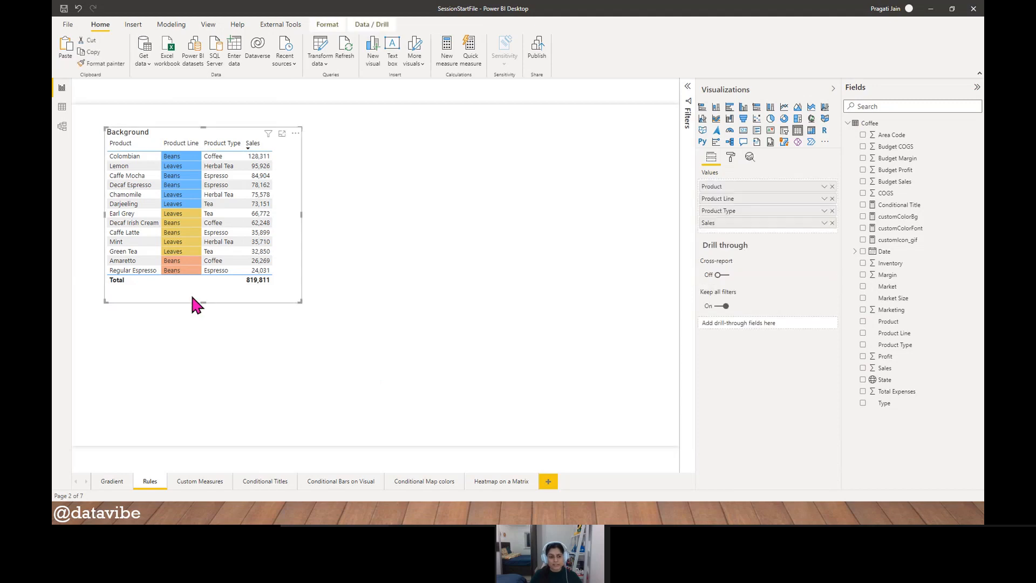
key(ctrl+c)
key(ctrl+v)
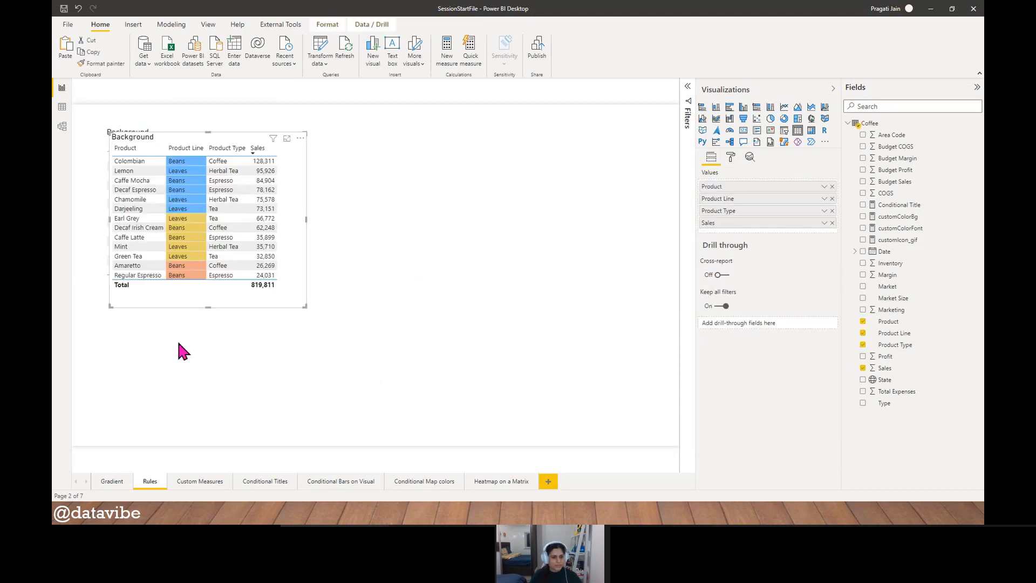
drag(177, 301, 361, 299)
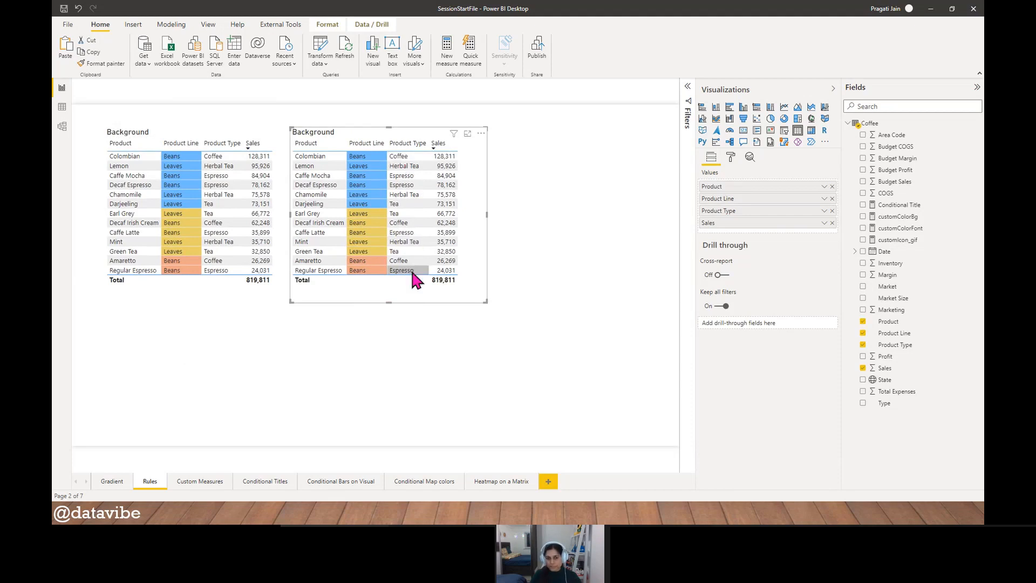
- Turn off the conditional background color for Product Line on the copied table
click(731, 156)
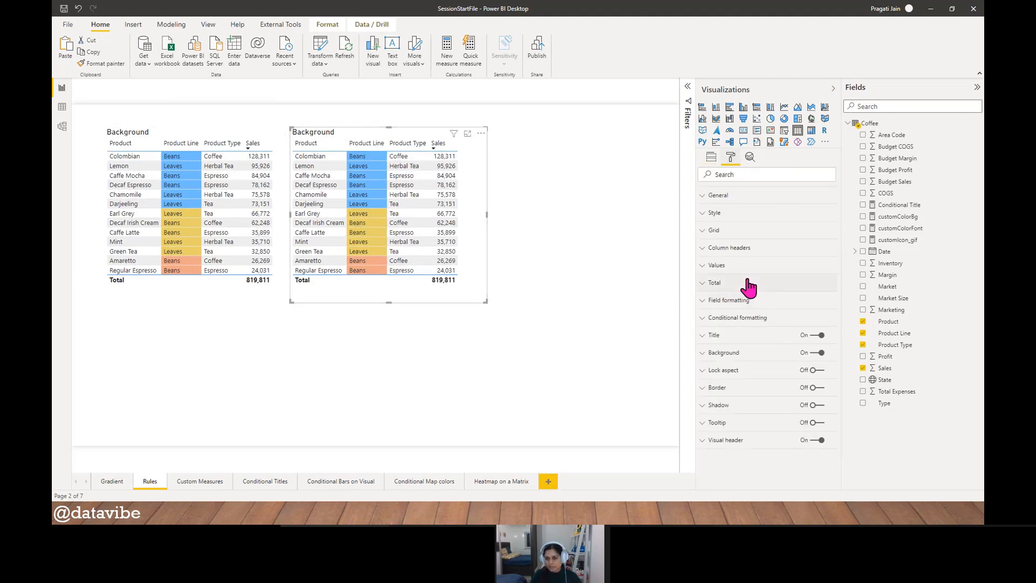
click(730, 318)
scroll(804, 383, down, 3)
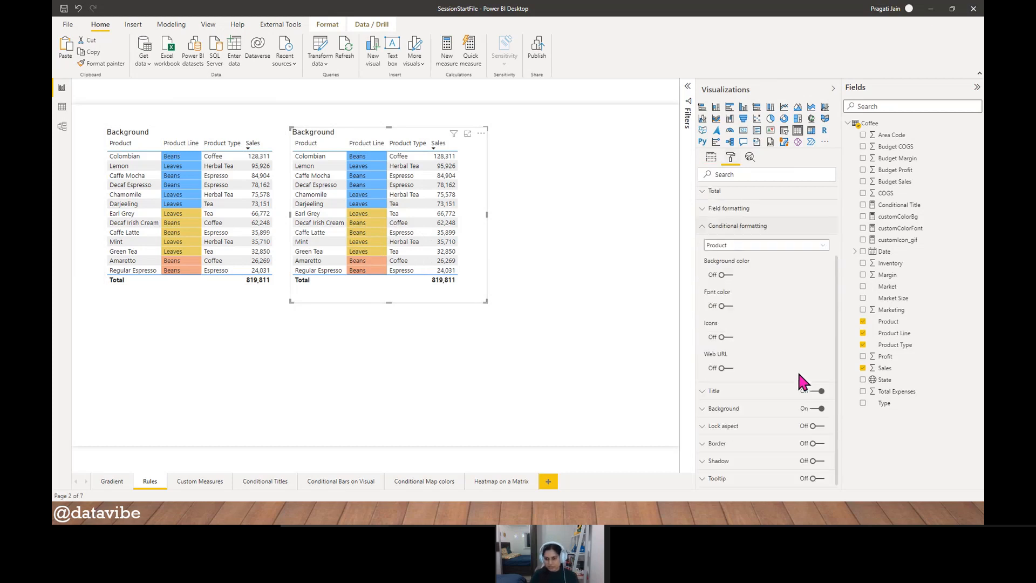
click(799, 246)
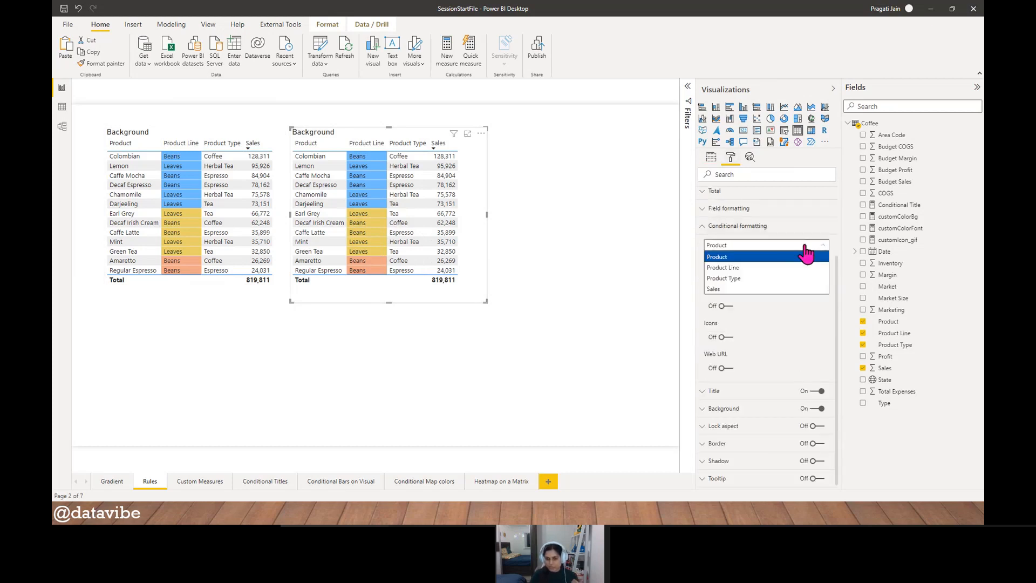
click(770, 265)
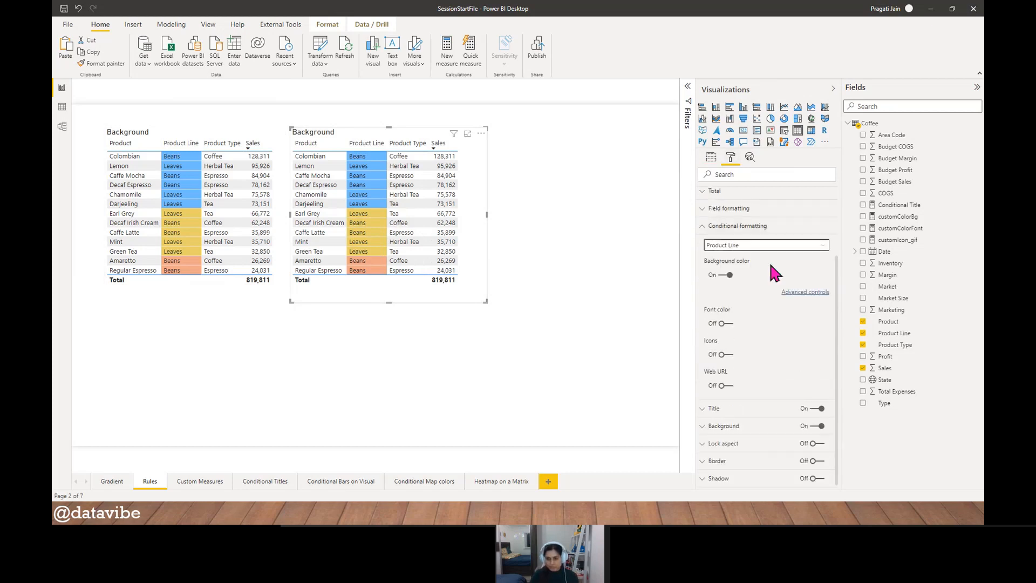
click(724, 275)
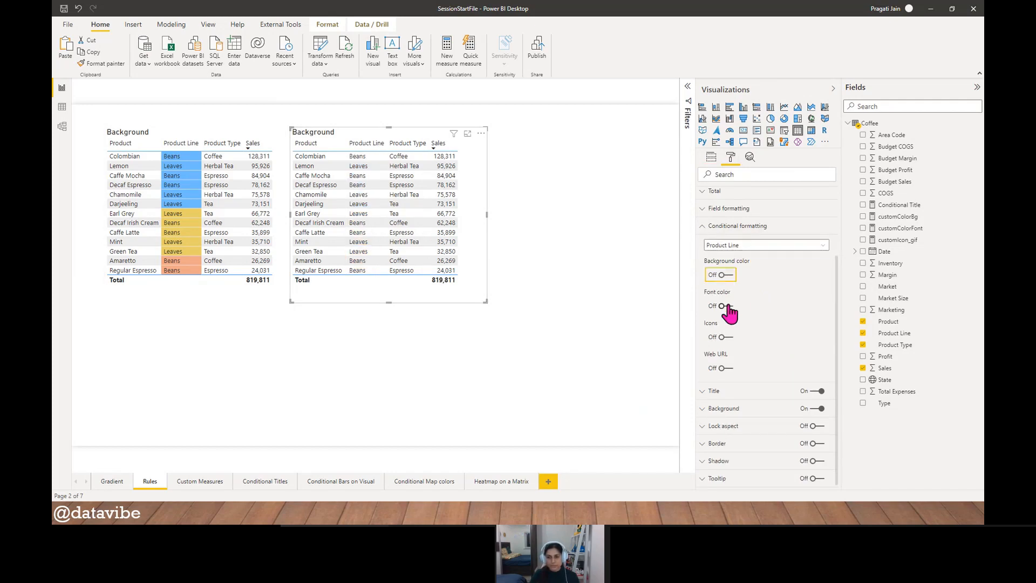
- Enable conditional font color for Product Line, using the Rules format style based on Sum of Sales
click(727, 306)
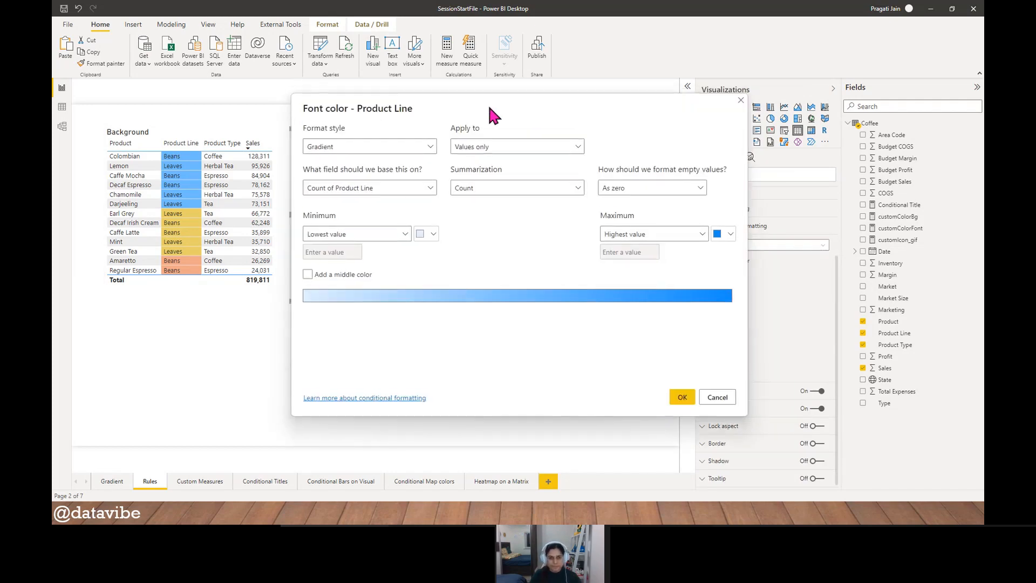
drag(487, 102, 672, 83)
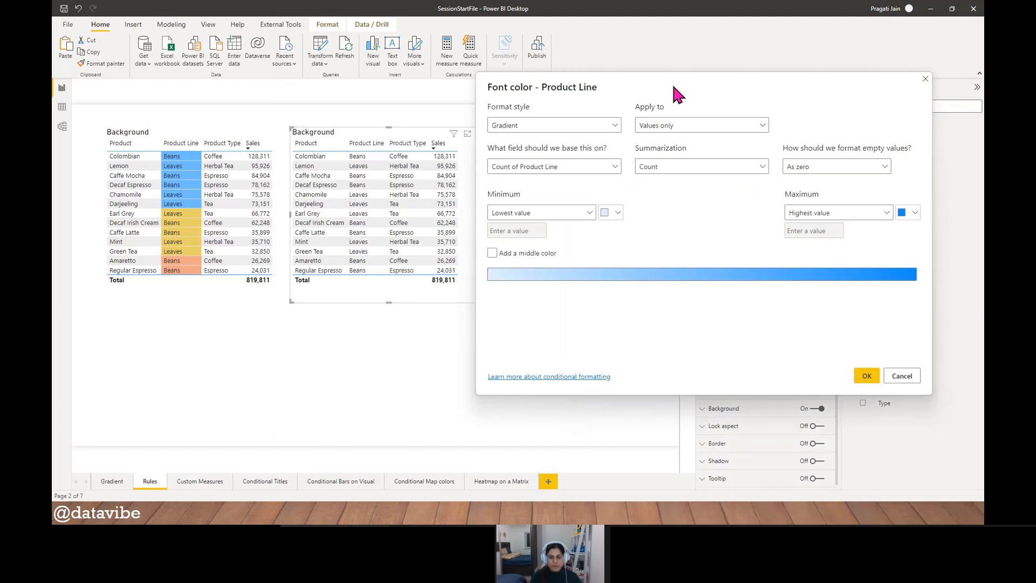
click(614, 128)
click(600, 154)
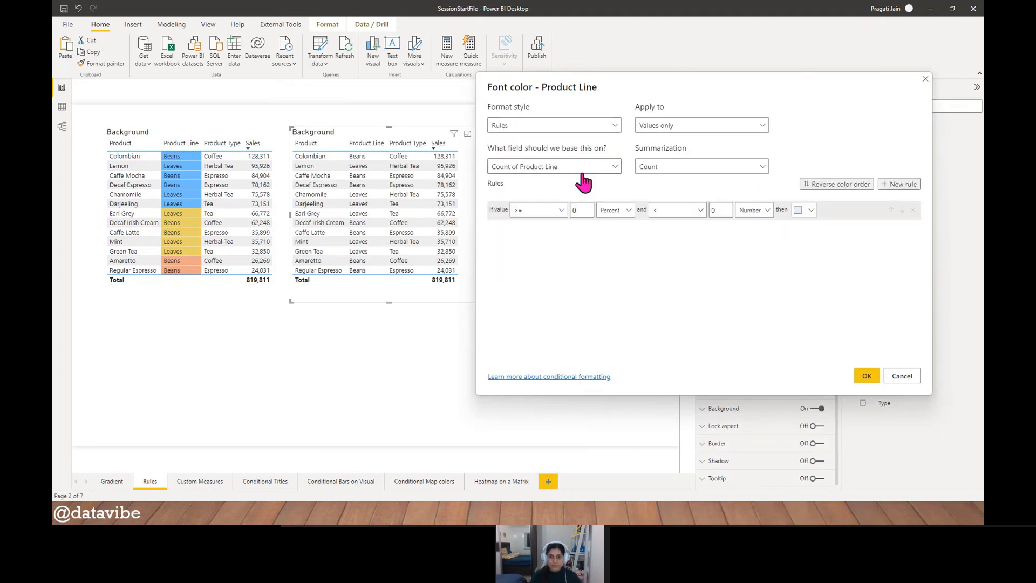
click(599, 169)
text(sales)
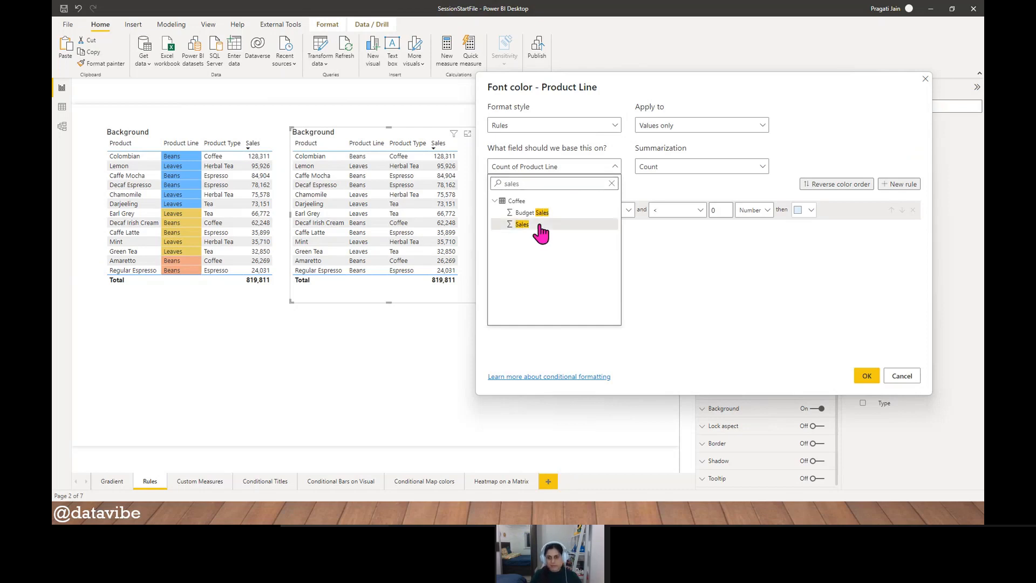
click(540, 226)
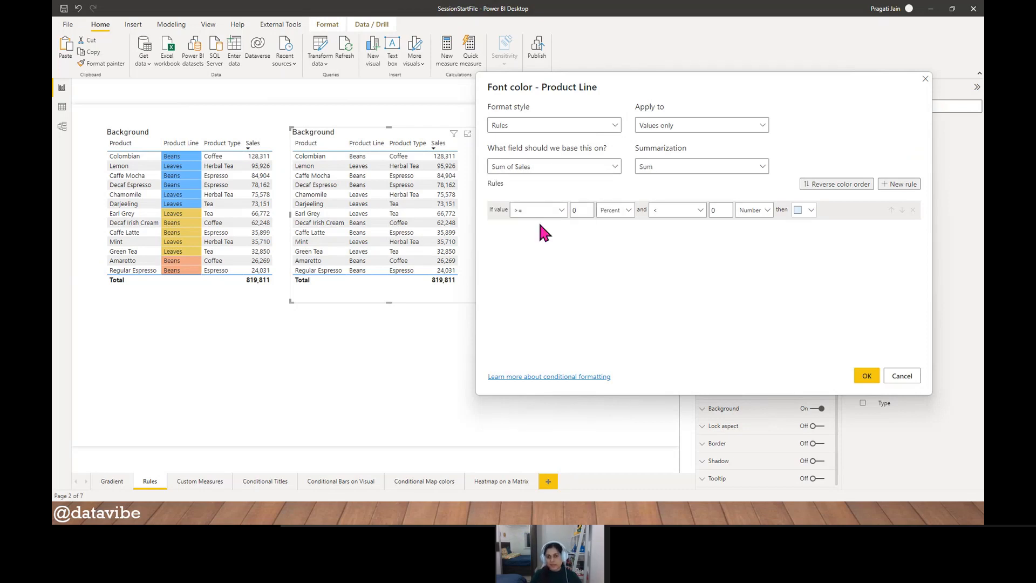
- Set the first font color rule's lower limit to >= 20000, evaluated as a Number
click(626, 211)
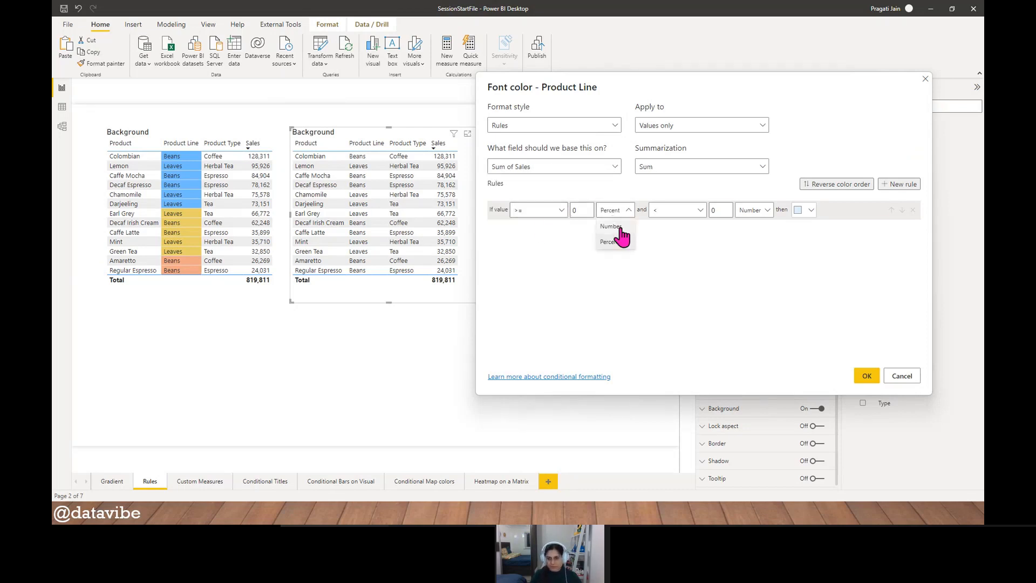
click(611, 226)
key(BackSpace)
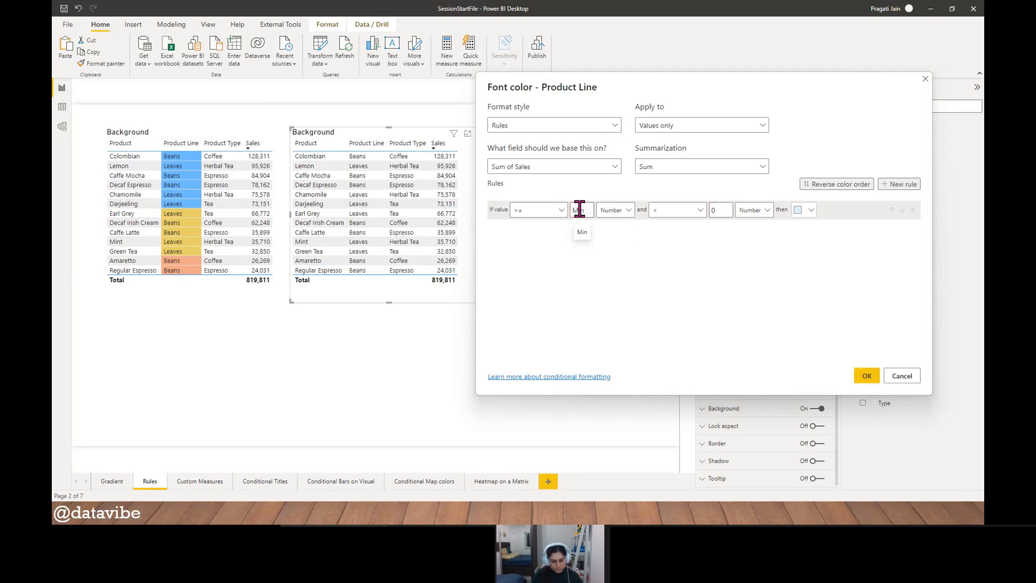
text(20000)
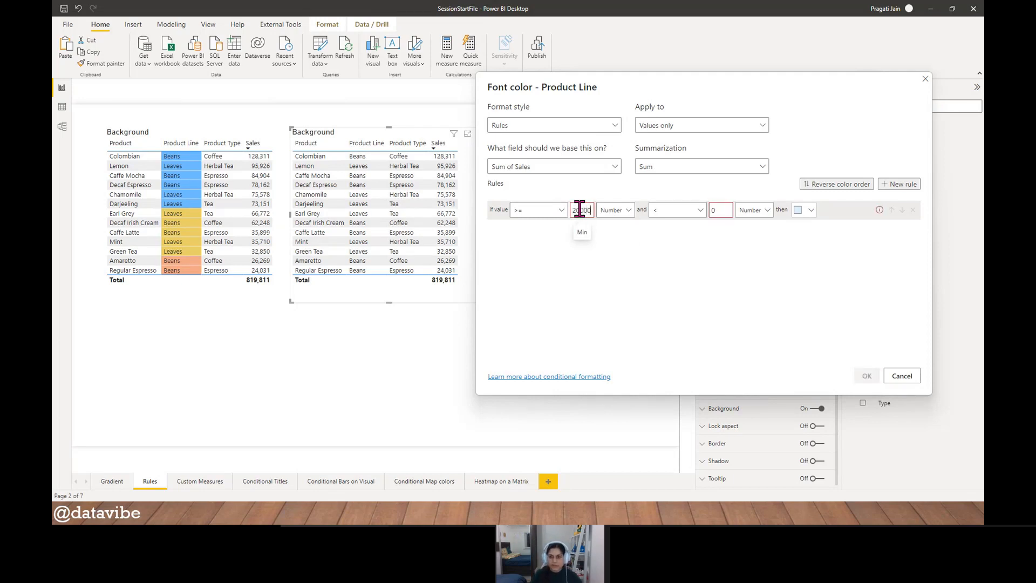
- Set the first font color rule's upper limit to <= 45000 and give the rule an orange color
click(693, 210)
click(681, 244)
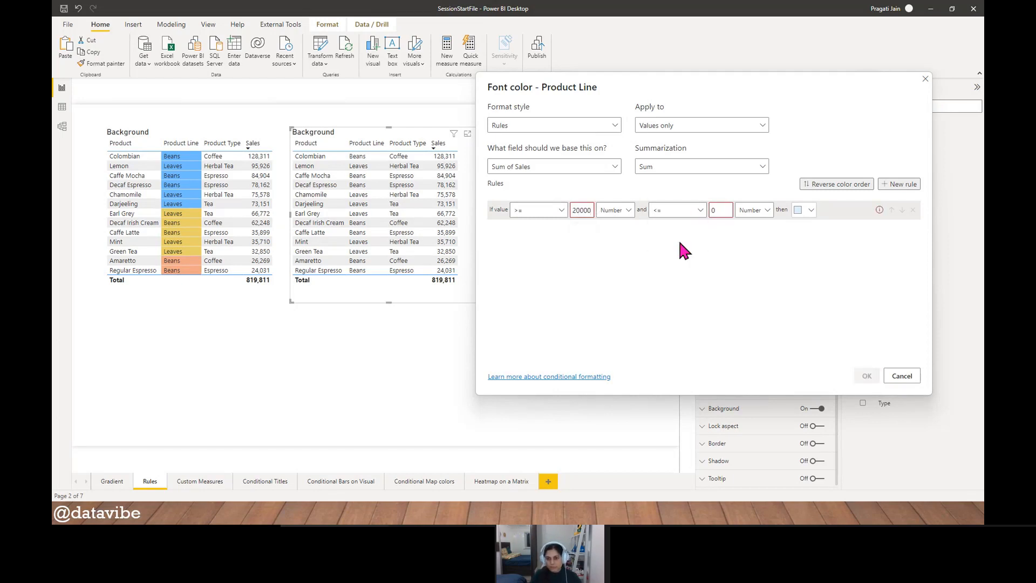
click(720, 210)
key(BackSpace)
text(45)
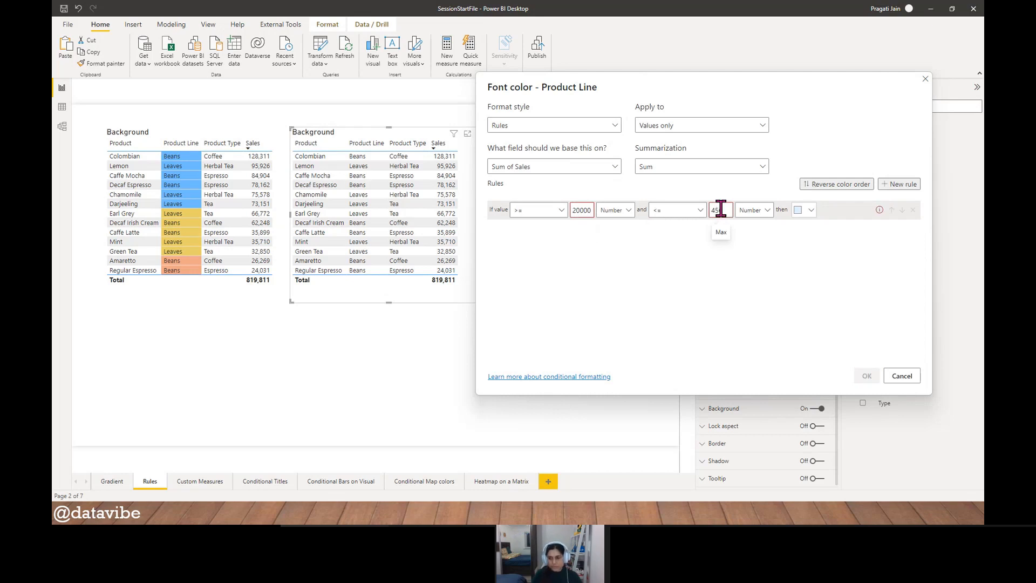
text(000)
click(811, 210)
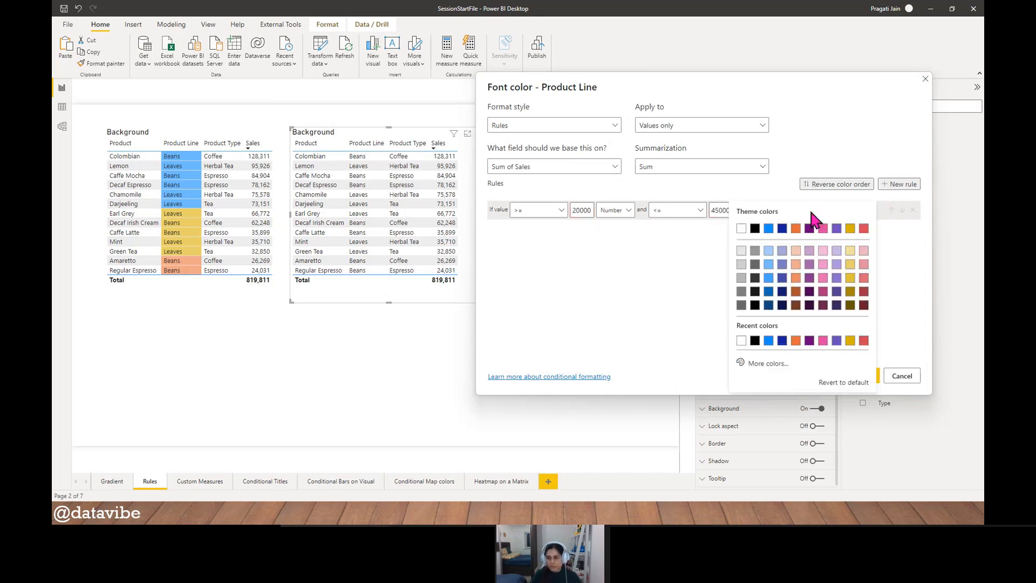
click(796, 276)
- Add a second font color rule with a lower limit of > 45000, evaluated as a Number
click(897, 185)
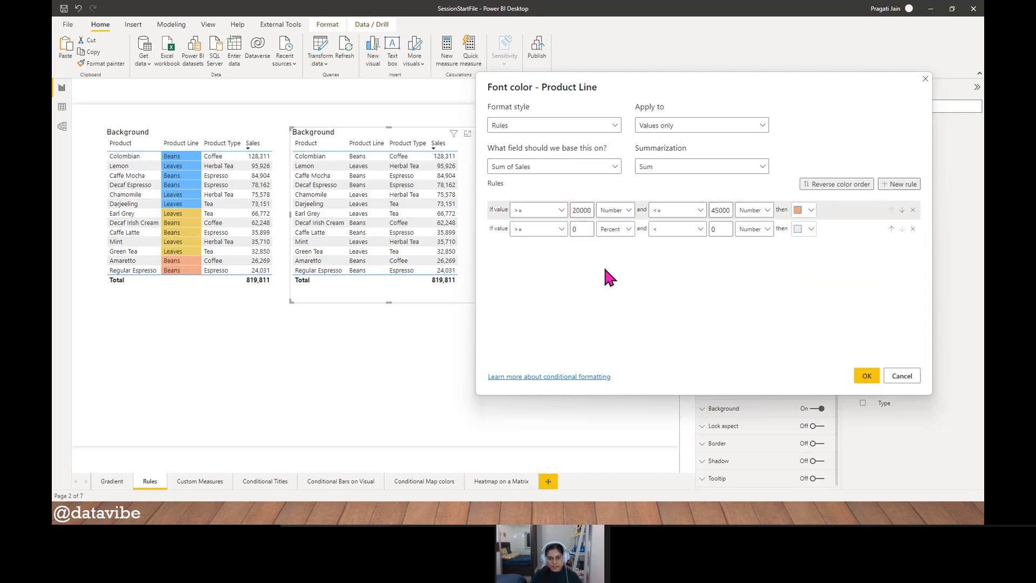
click(556, 229)
click(543, 250)
click(583, 229)
key(BackSpace)
text(45000)
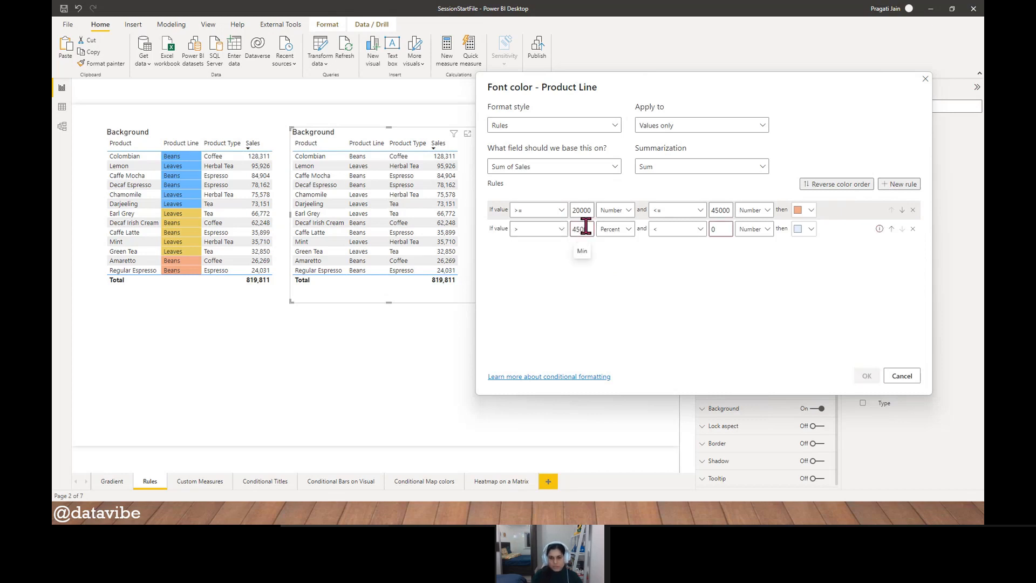
click(627, 229)
click(611, 254)
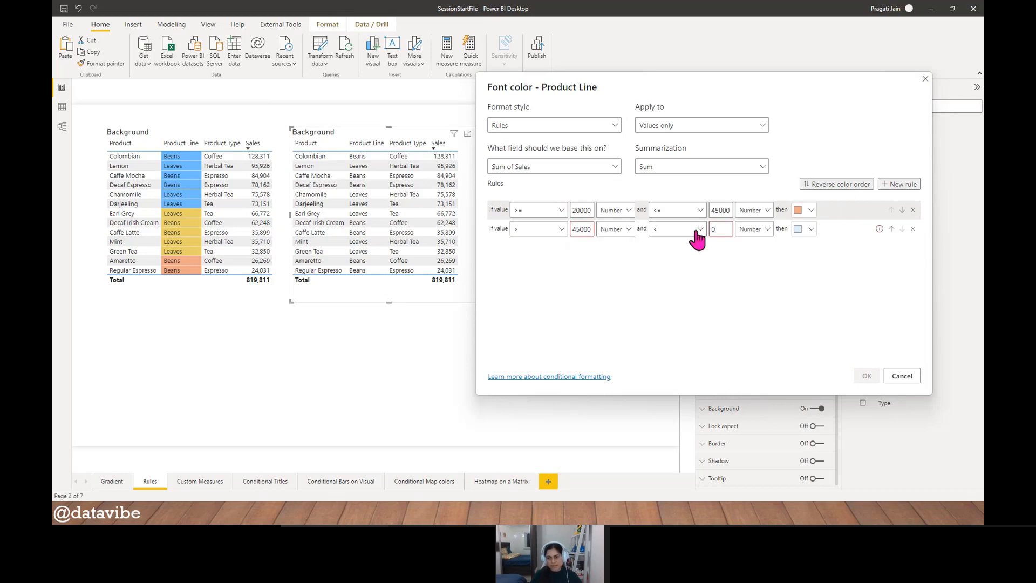
- Set the second font color rule's upper limit to <= 75000 and give the rule a light gold color
click(700, 230)
click(681, 261)
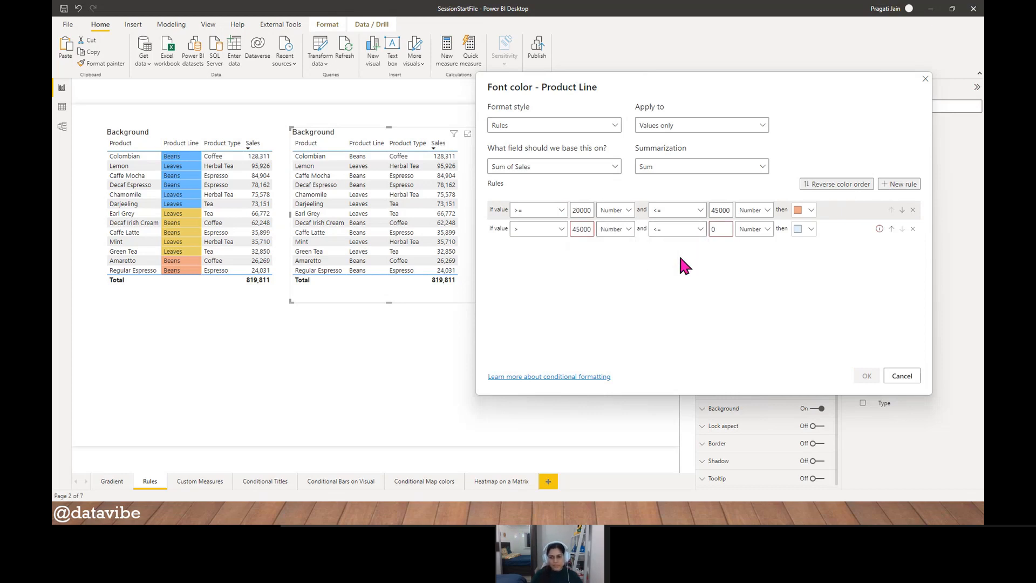
click(723, 229)
key(BackSpace)
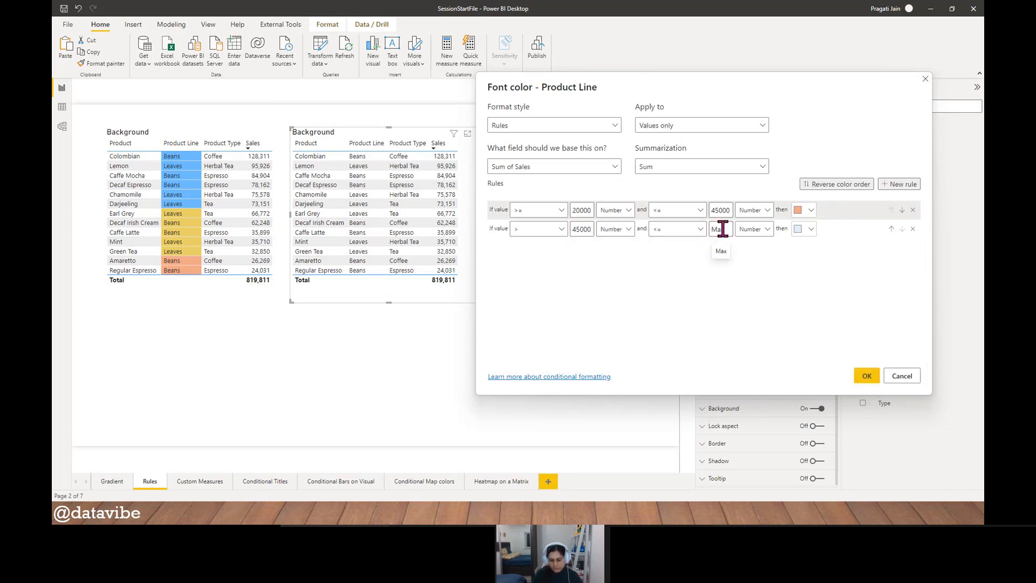
text(75000)
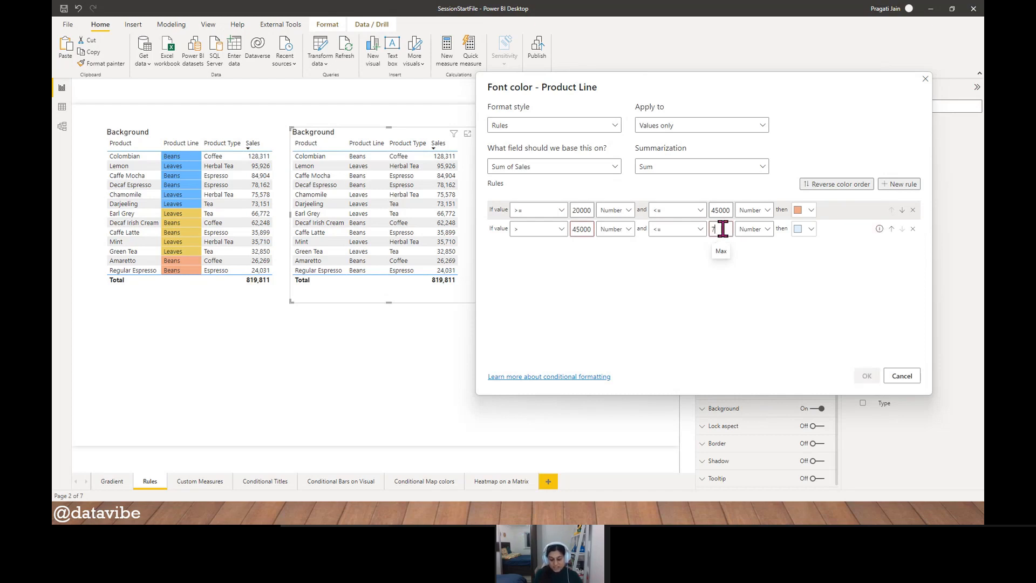
click(806, 230)
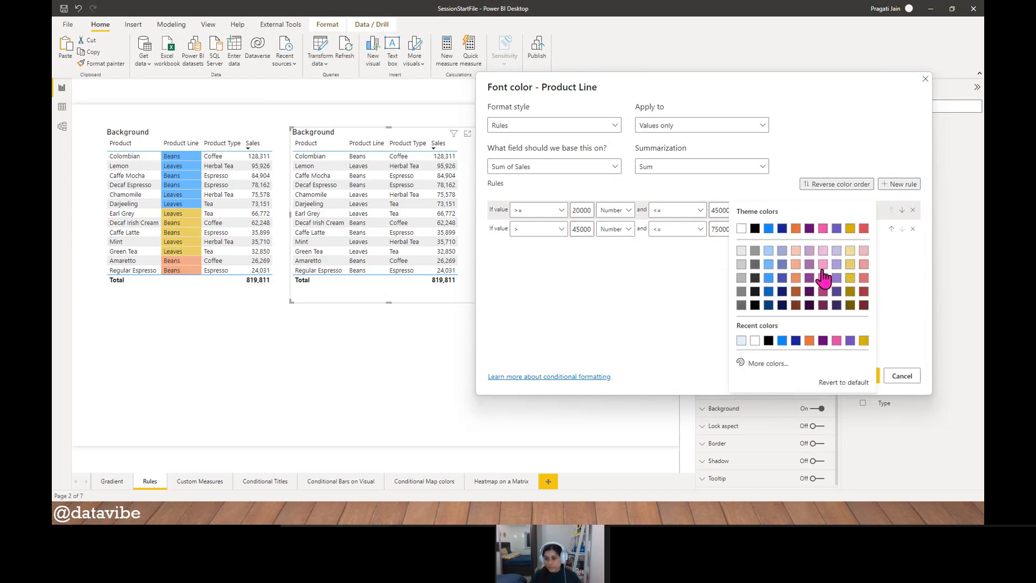
click(849, 264)
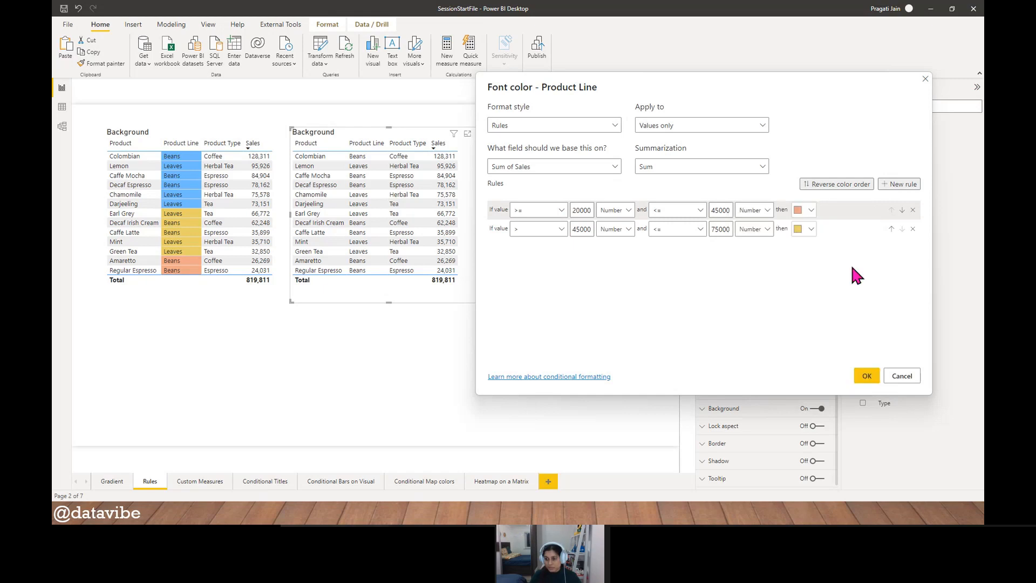
- Add a third font color rule with a lower limit of > 75000, evaluated as a Number
click(899, 184)
click(561, 248)
click(539, 264)
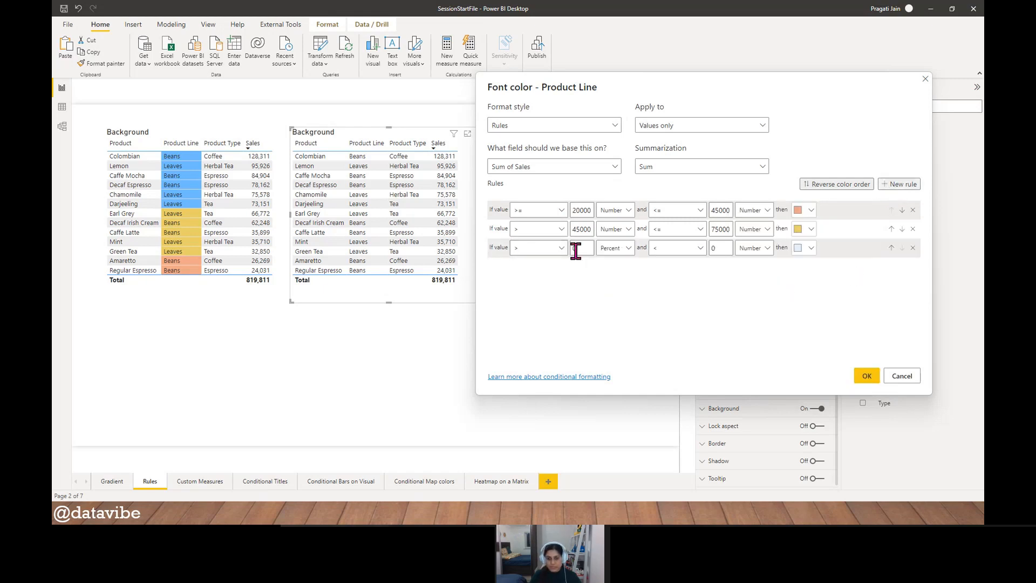
key(Tab)
text(75000)
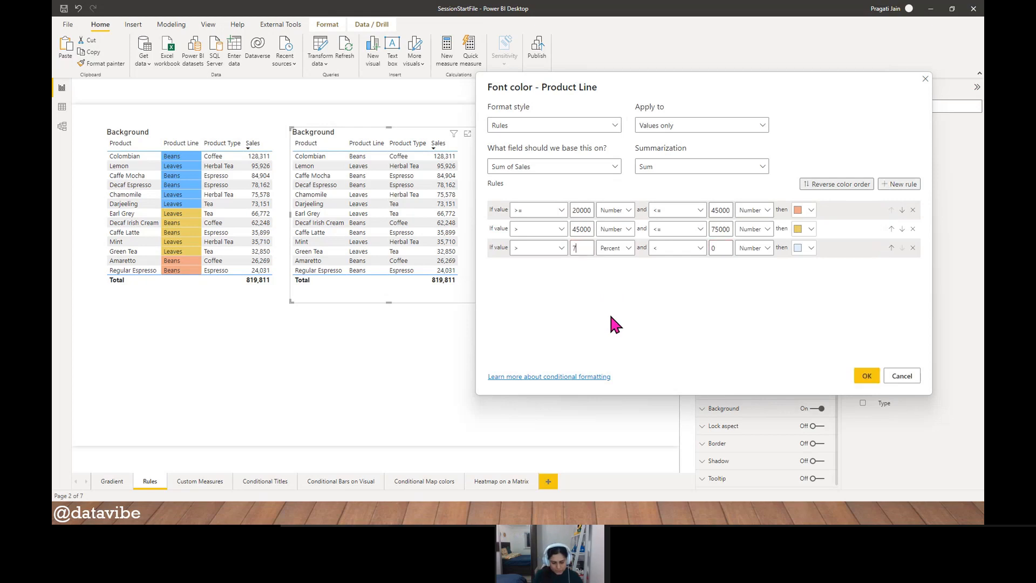
click(628, 249)
click(618, 283)
- Set the third font color rule's upper limit to <= 130000, give it a pink color, and apply the rules
click(696, 248)
click(678, 284)
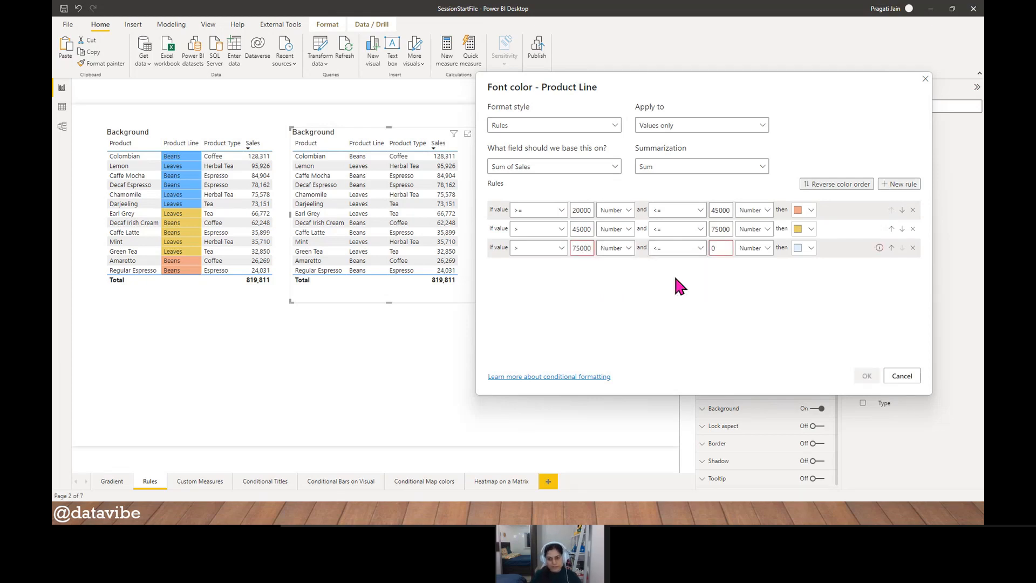
double_click(716, 249)
text(1)
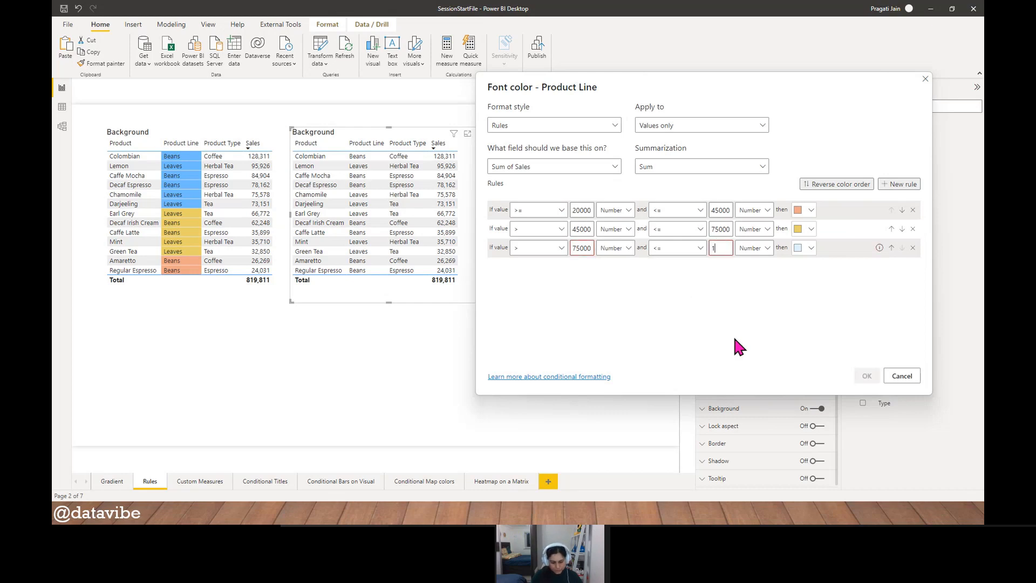
text(30000)
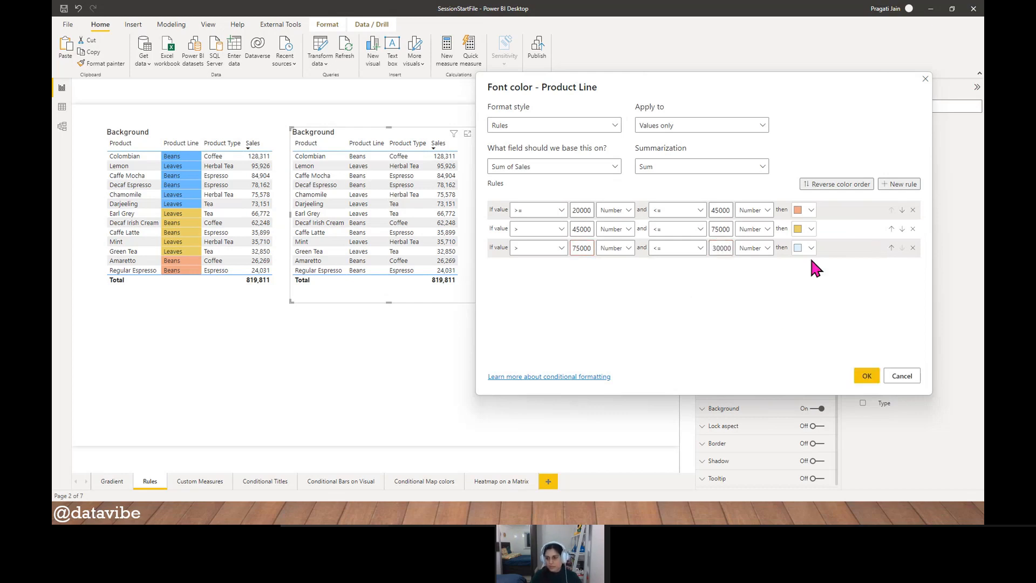
click(809, 249)
click(820, 153)
click(866, 378)
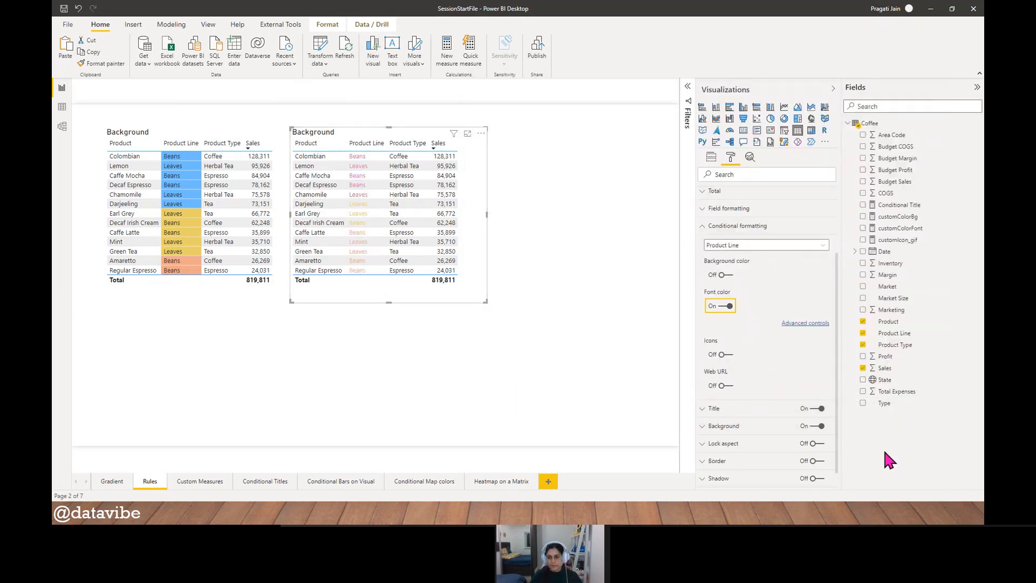
- Make the values of the second table bold
click(708, 230)
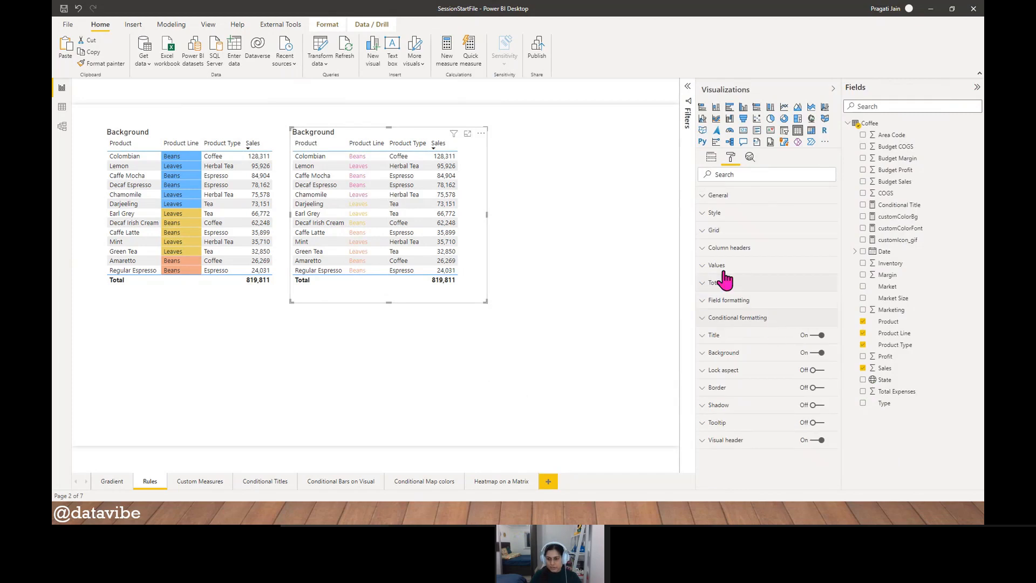
click(721, 272)
scroll(814, 370, down, 4)
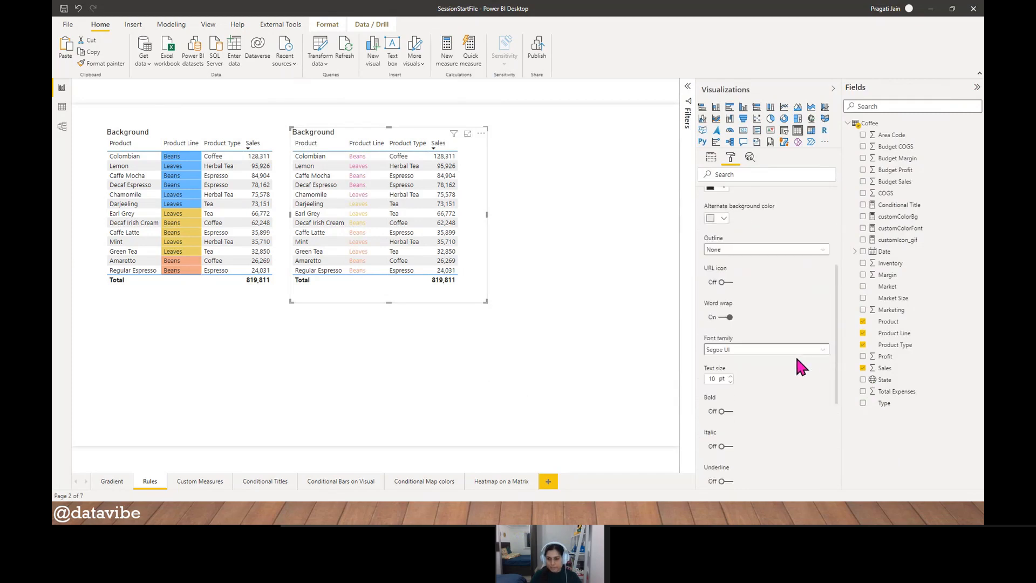
click(729, 400)
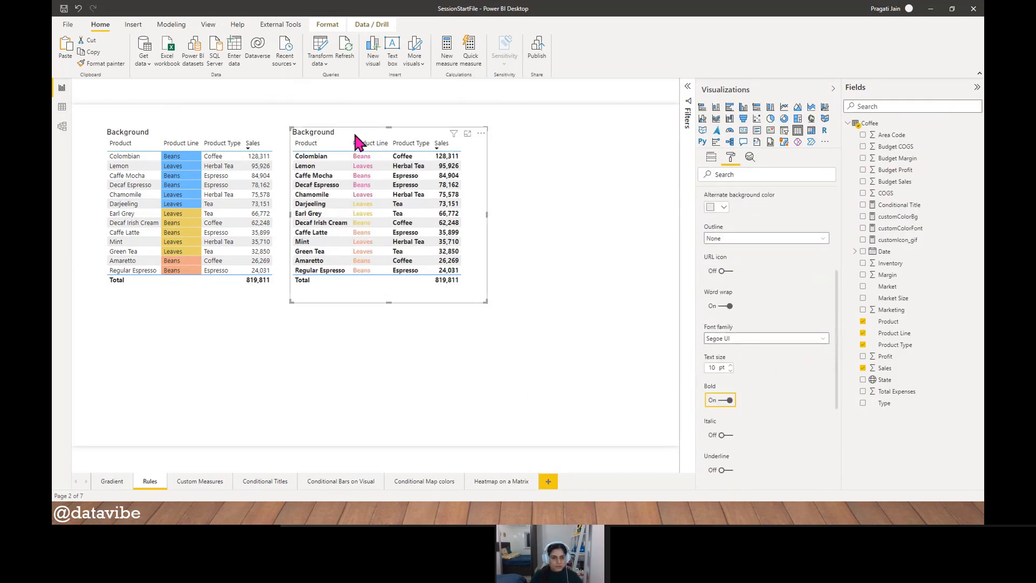
click(370, 320)
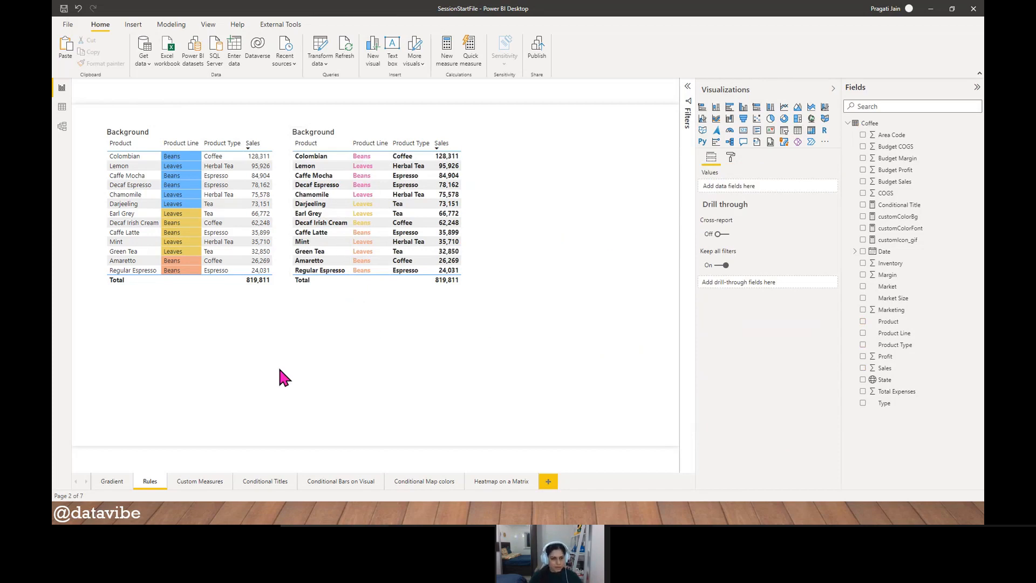
- Paste a copy of the second table, place it beside the original, and extend its height toward the page's lower edge
click(319, 301)
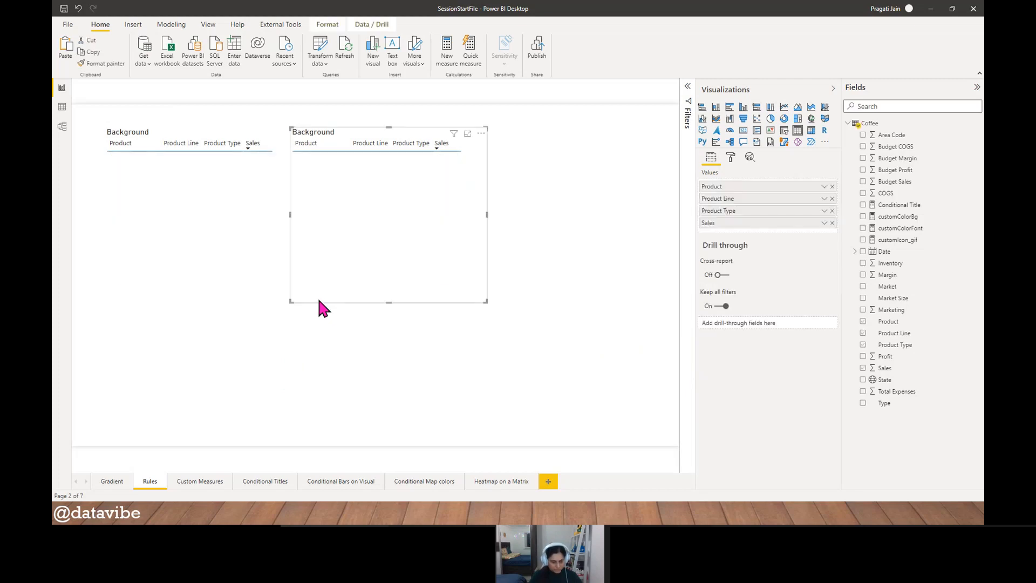
key(ctrl+v)
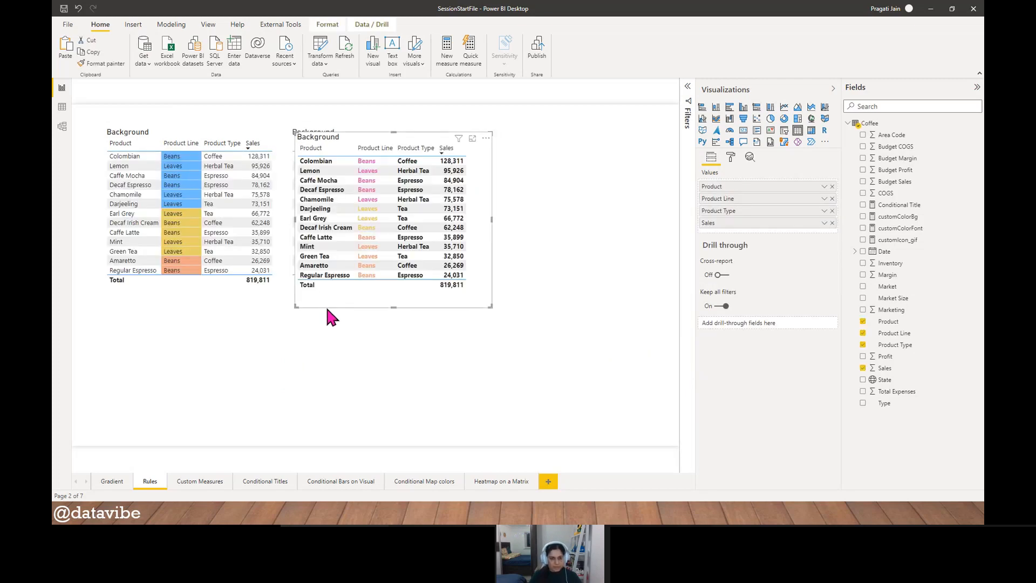
drag(322, 300, 497, 300)
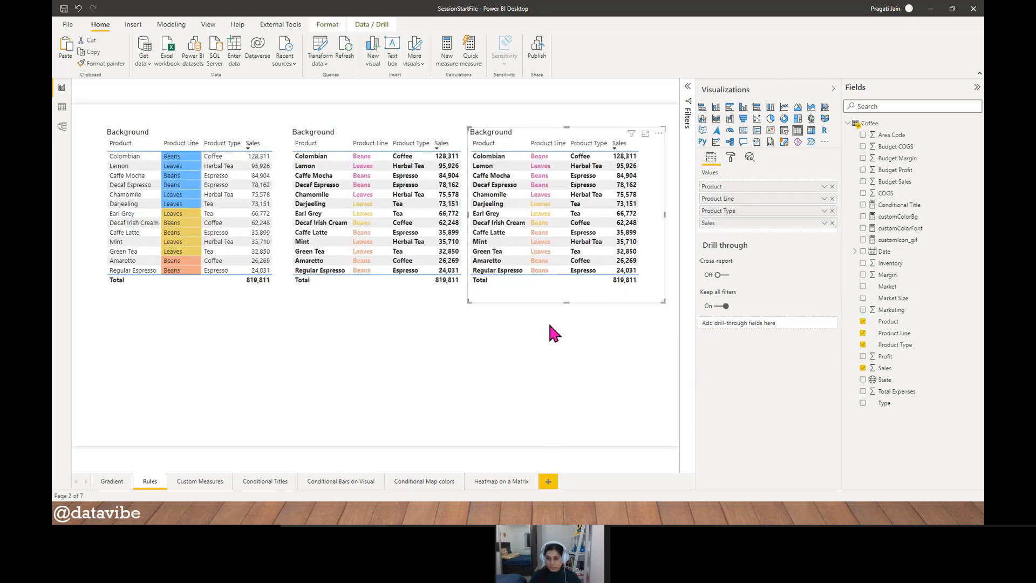
drag(567, 303, 556, 420)
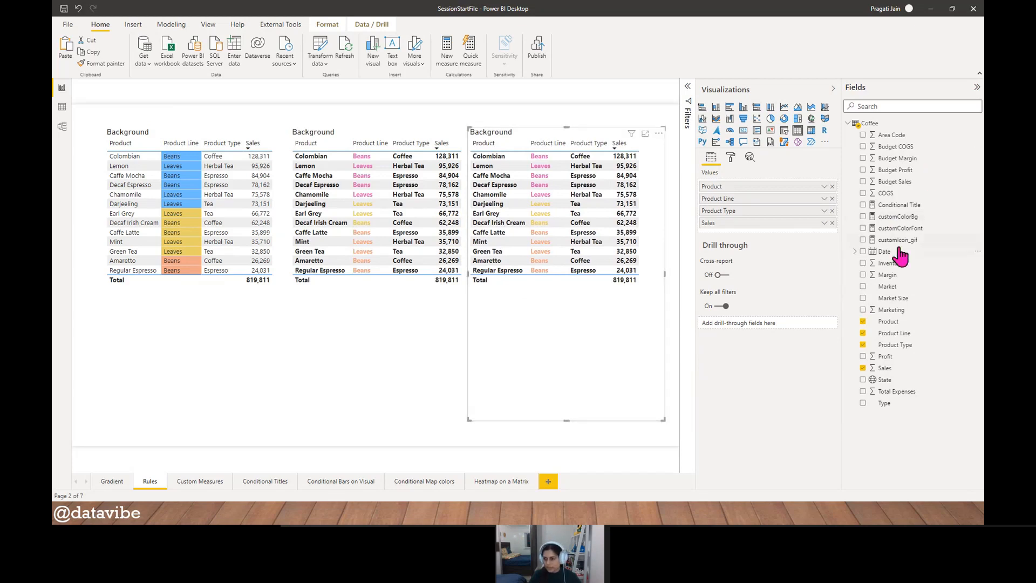
- Change the third table's columns to Year and Month from the Date field, Product Line, and Profit
drag(896, 253, 764, 186)
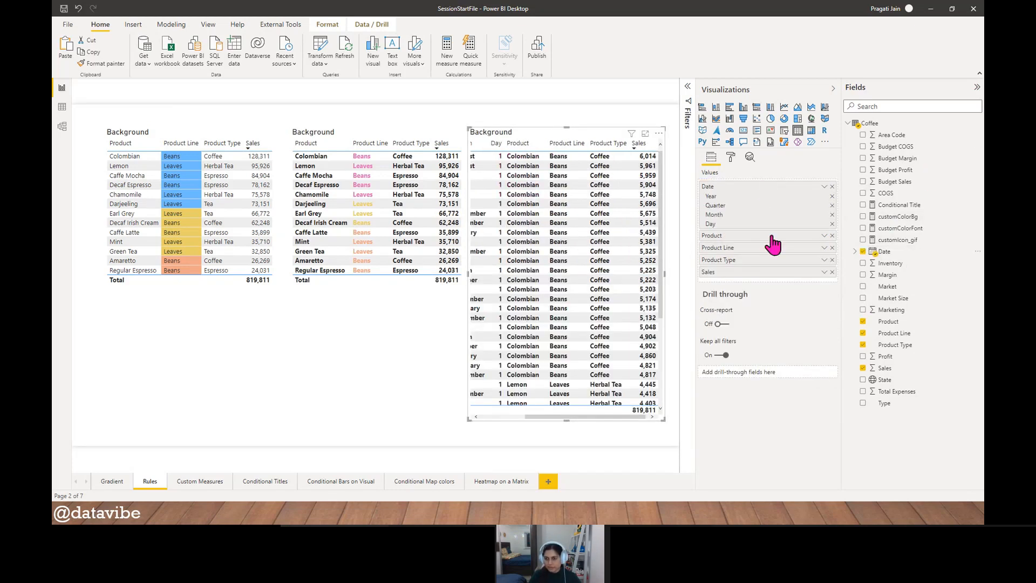
click(832, 214)
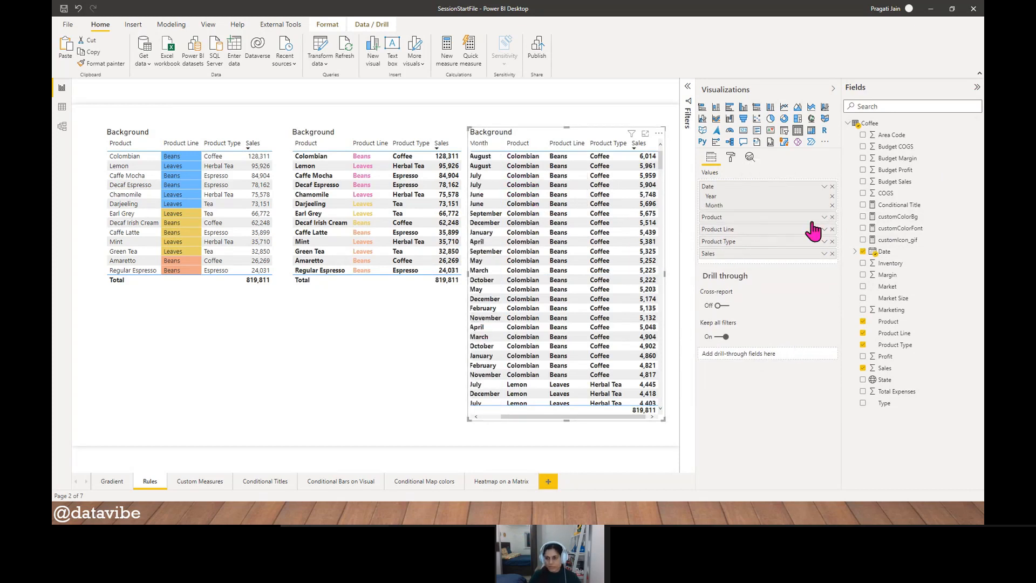
click(832, 216)
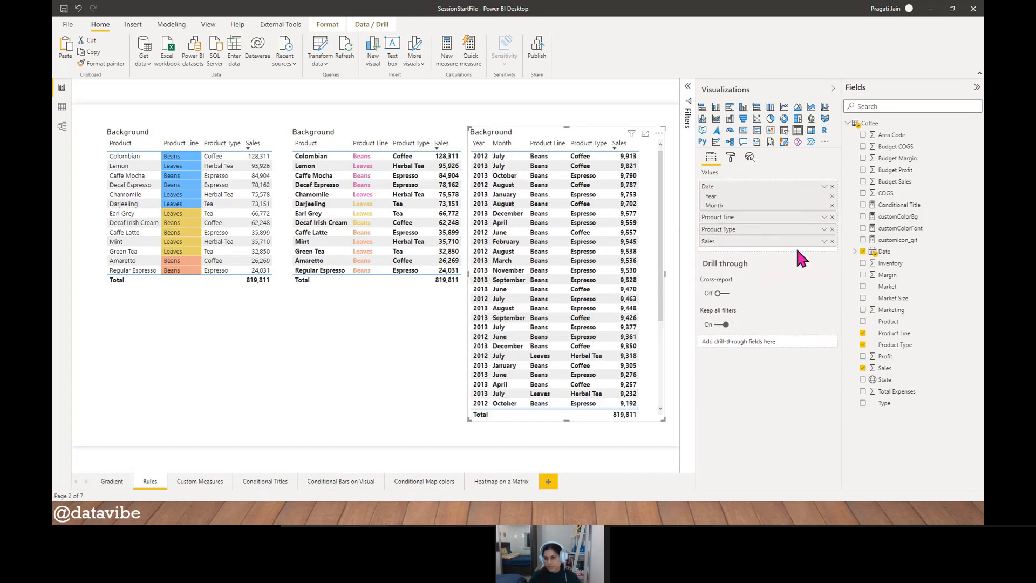
click(832, 229)
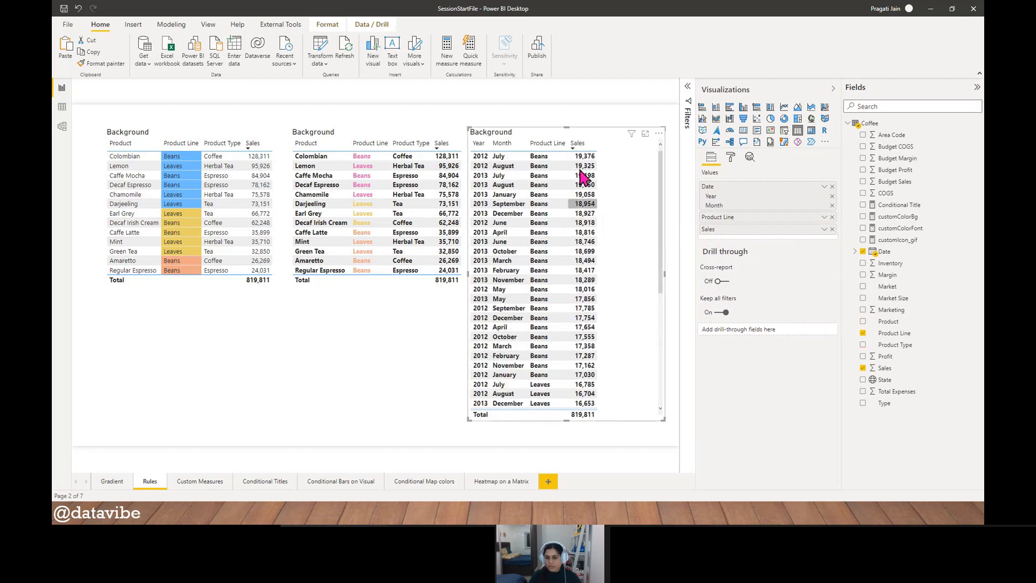
drag(885, 356, 819, 251)
click(832, 241)
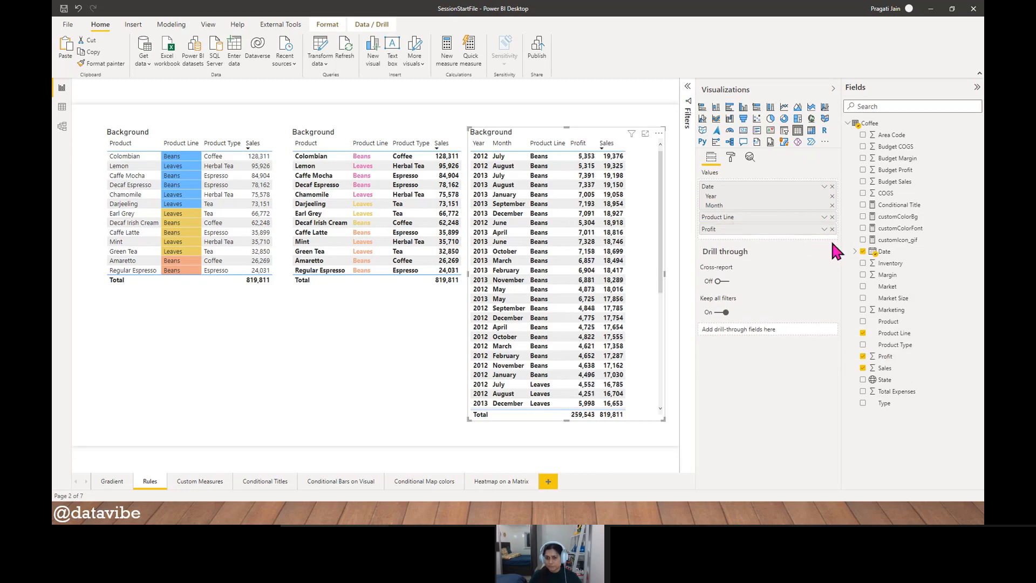
- Extend the third table to the bottom of the page and sort it by Profit in descending order
click(578, 148)
click(578, 149)
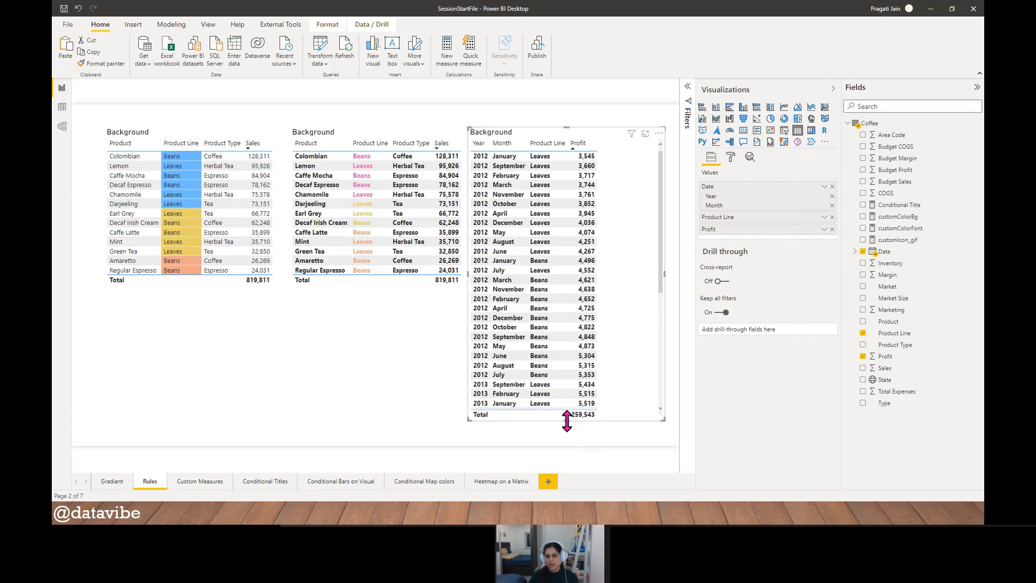
drag(567, 420, 566, 445)
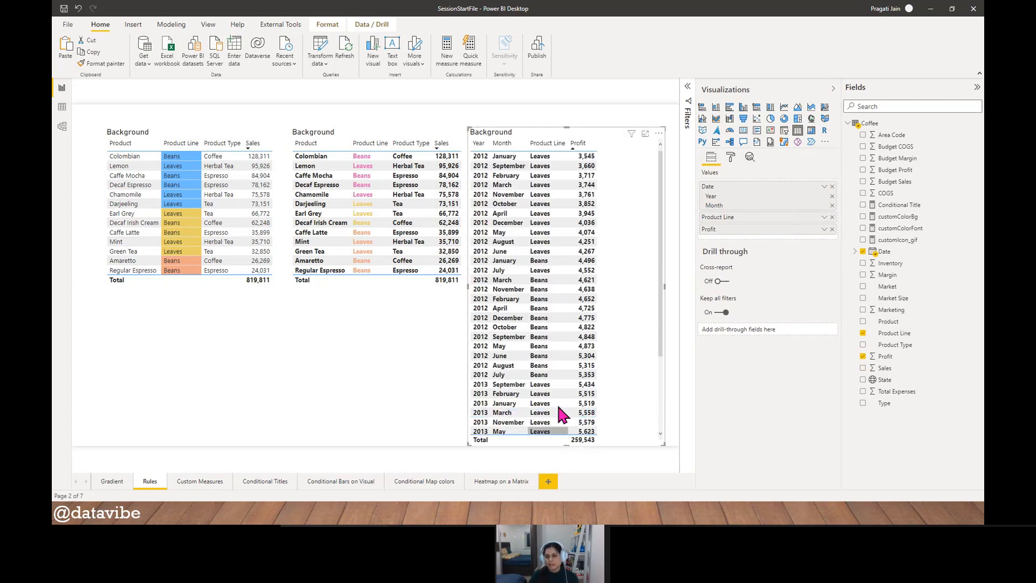
click(581, 149)
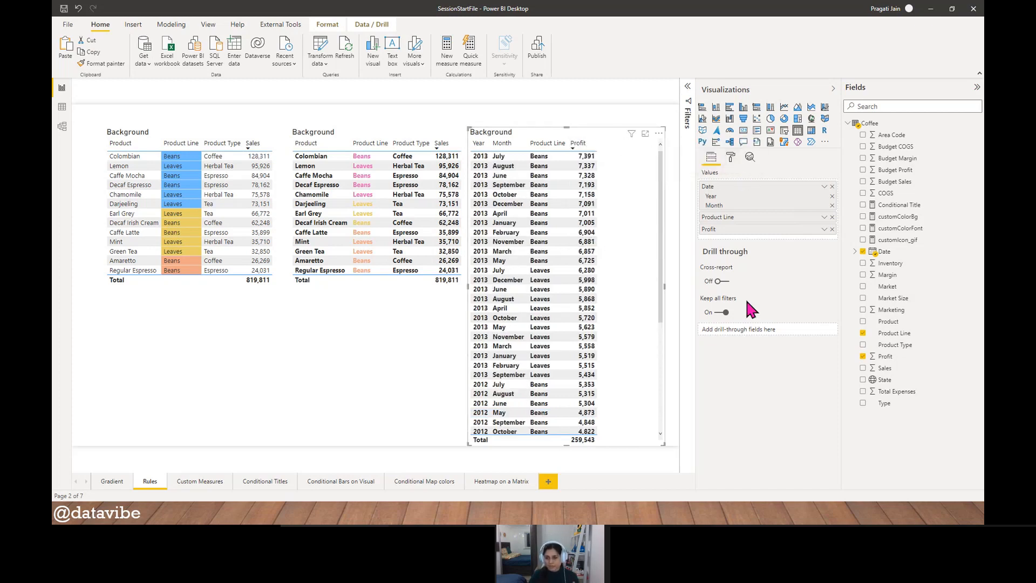
- Turn on conditional formatting icons for the Profit column of the third table and review them across the rows
click(731, 157)
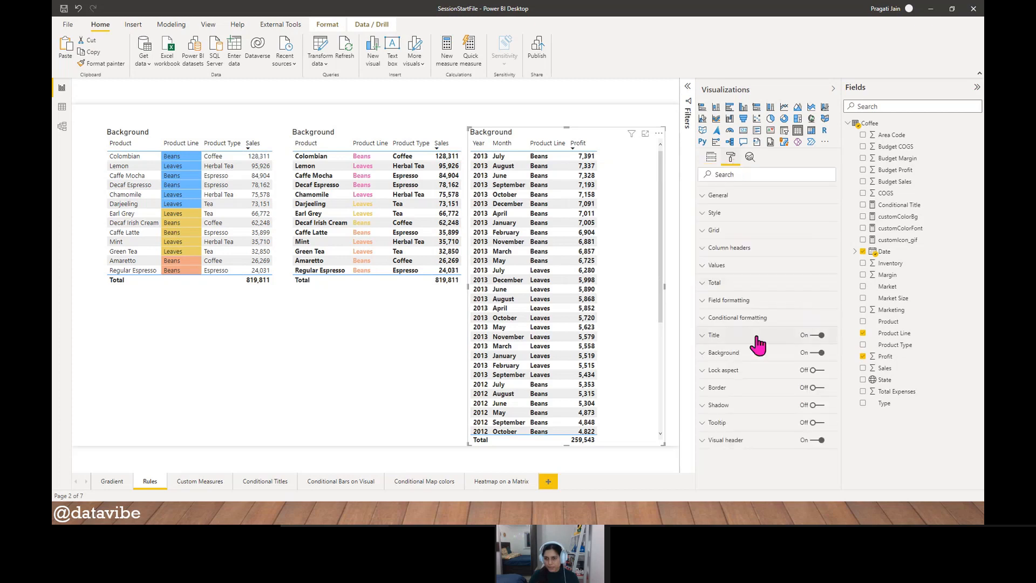
click(726, 319)
scroll(824, 388, down, 1)
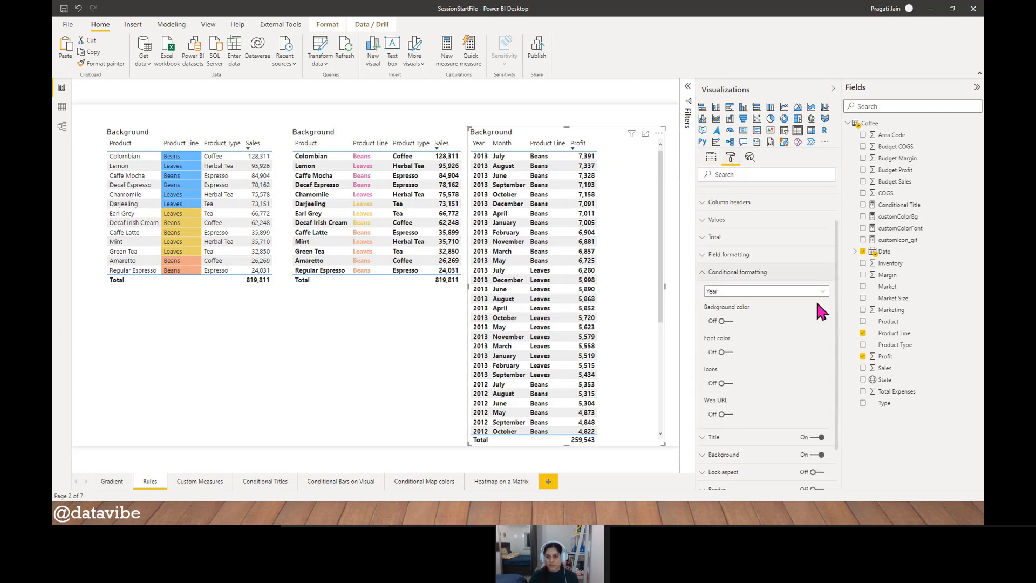
click(819, 291)
click(754, 331)
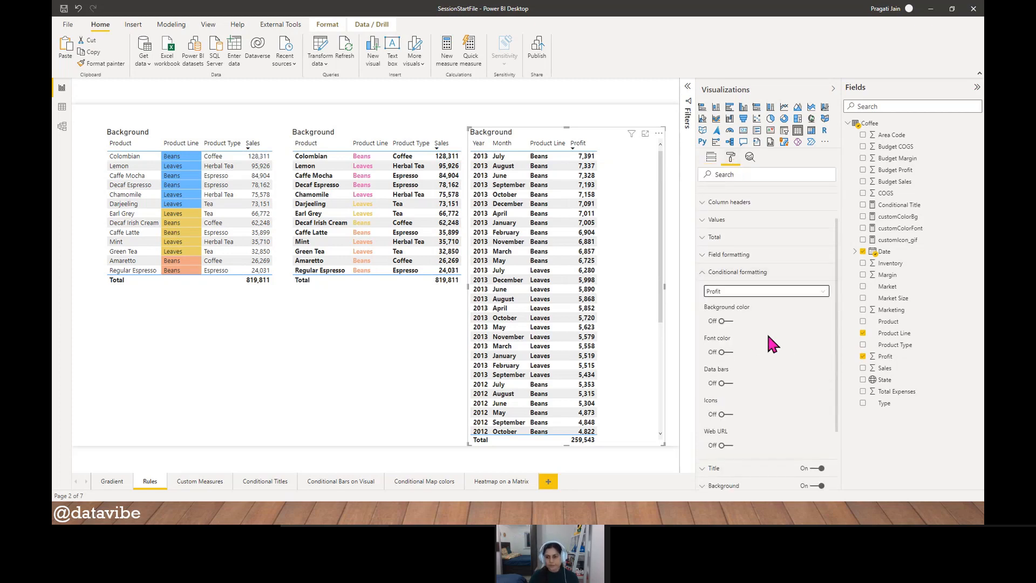
click(724, 414)
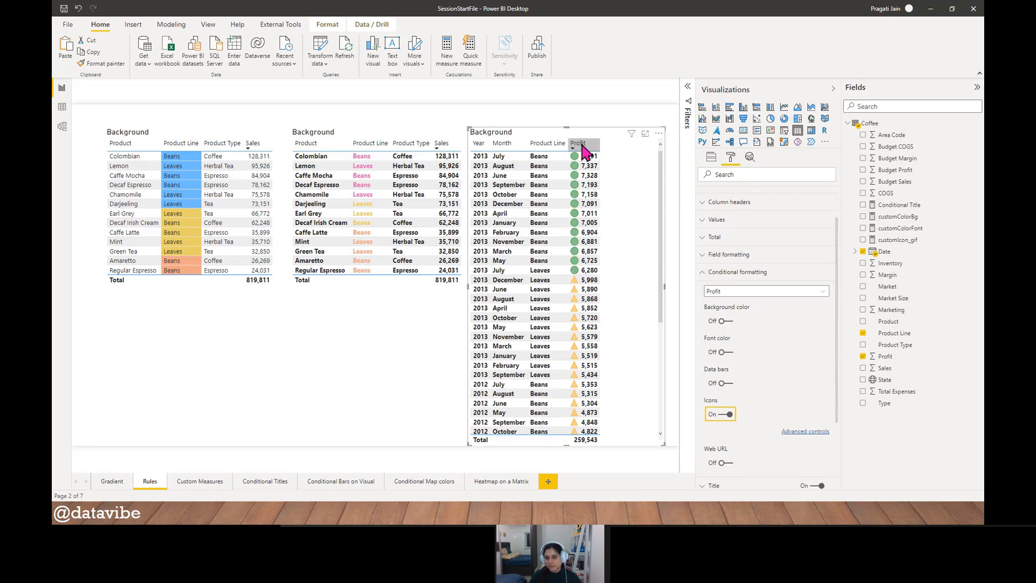
scroll(631, 189, down, 5)
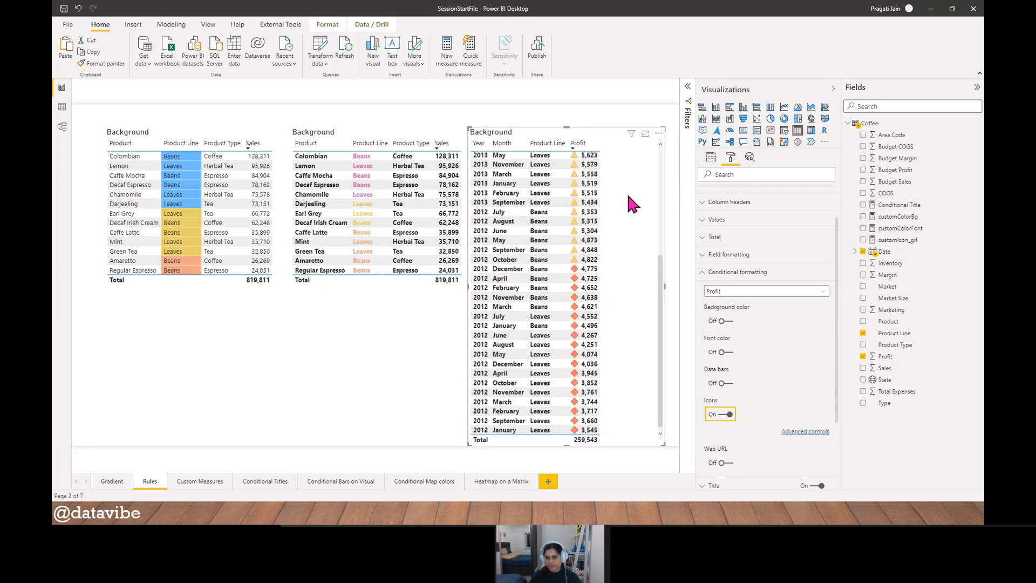
scroll(631, 194, up, 5)
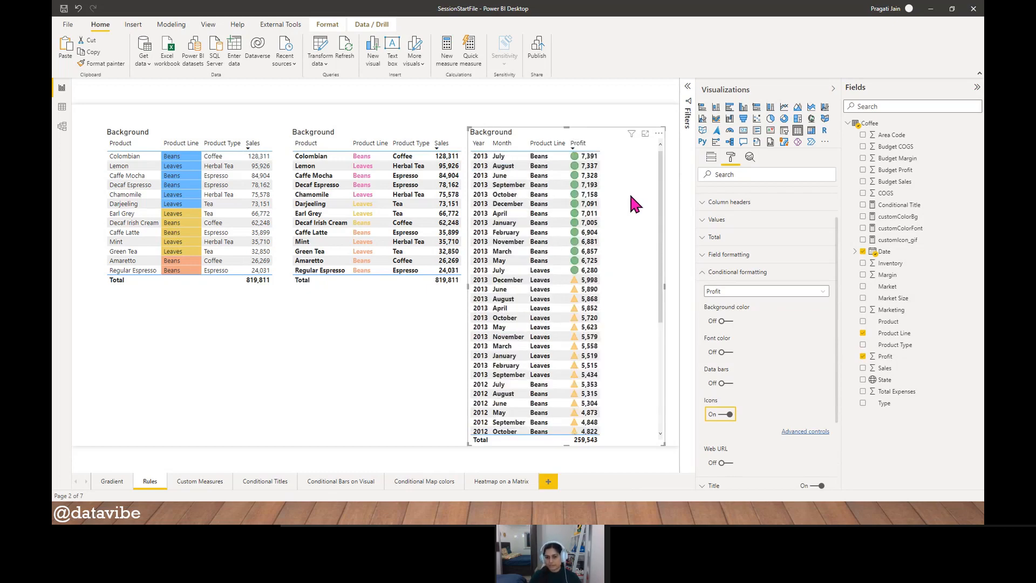
- Open the advanced icon settings for Profit, check the format style options, and set the icon layout to Right of data
click(816, 432)
drag(493, 107, 305, 97)
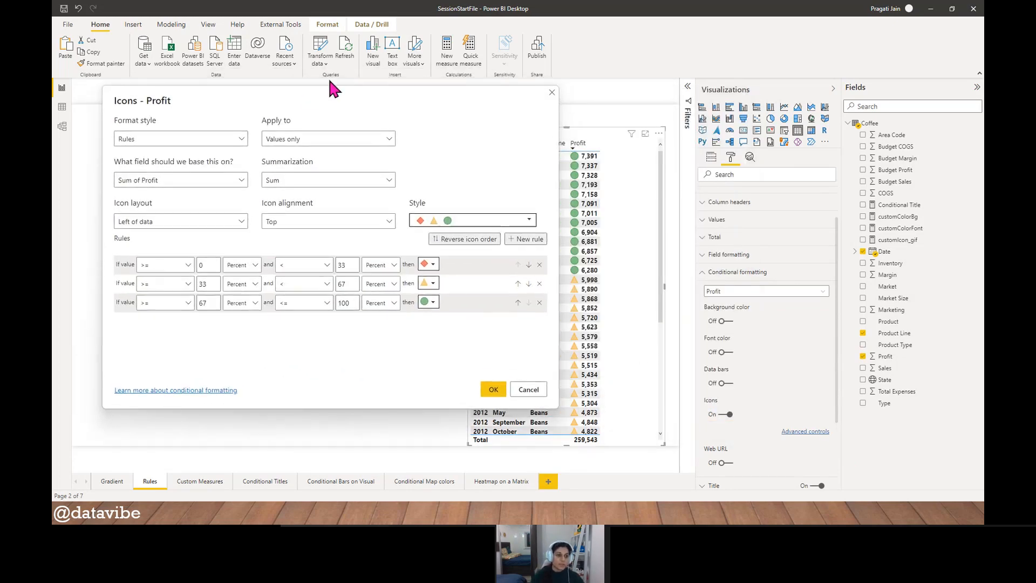
click(238, 140)
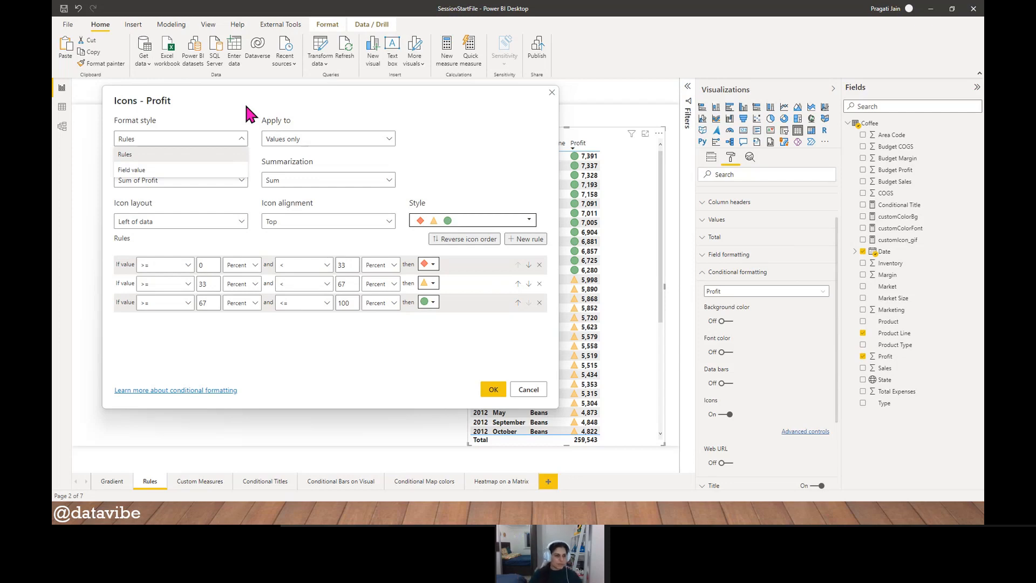
click(459, 124)
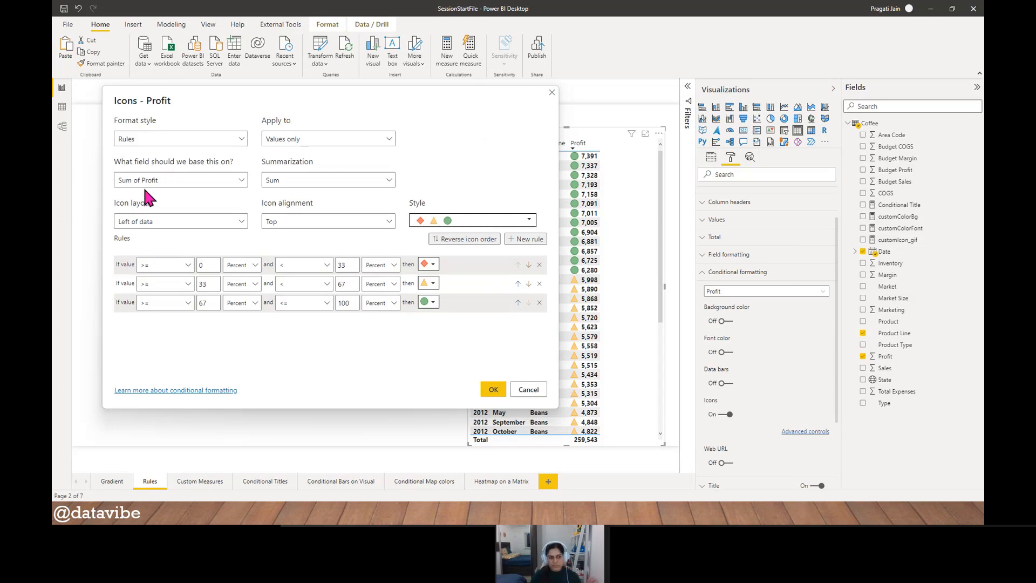
click(240, 224)
click(178, 264)
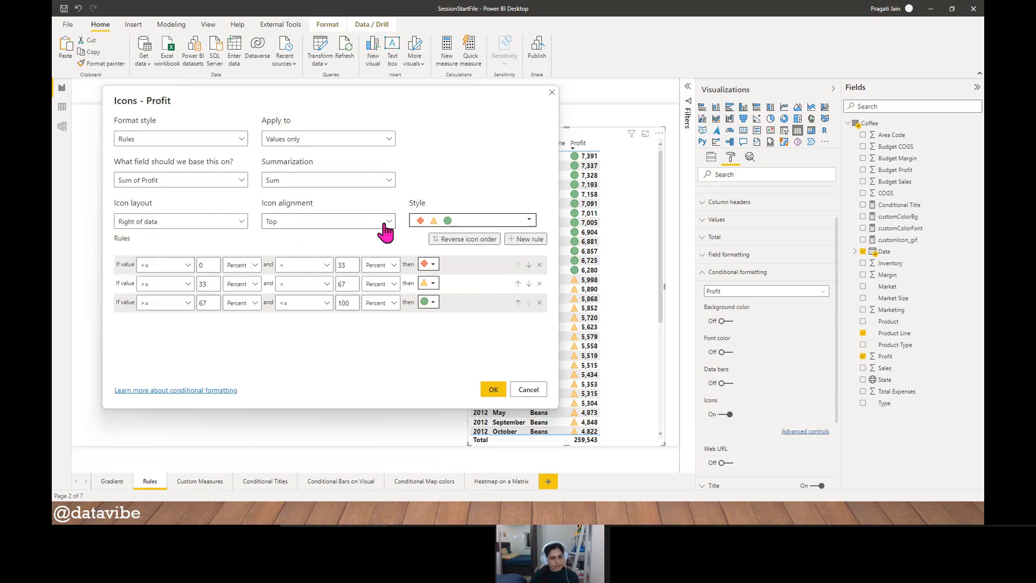
- Look through the icon style sets available for the Profit rules
click(530, 221)
scroll(487, 299, down, 1)
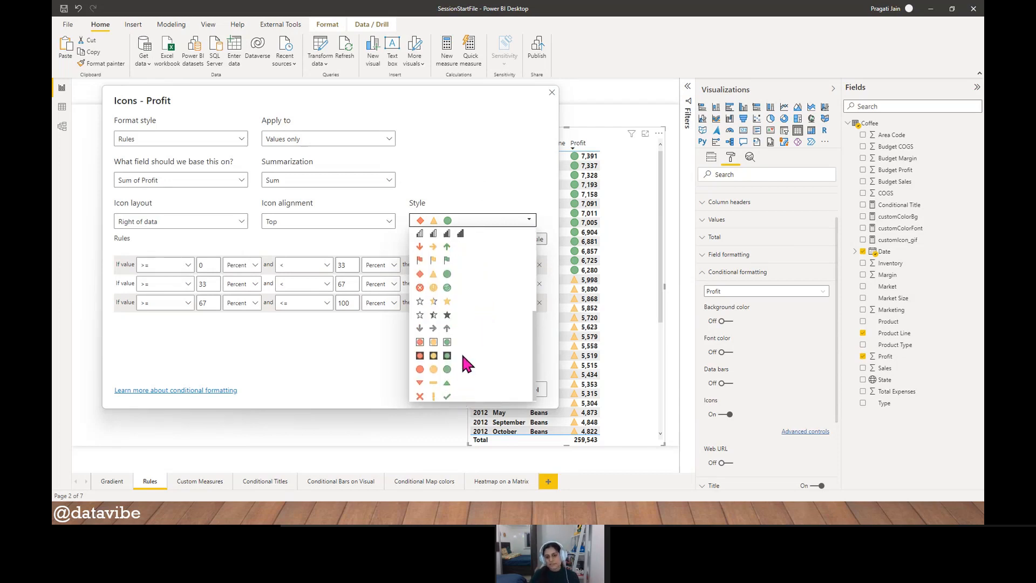
scroll(462, 357, up, 2)
scroll(463, 354, up, 3)
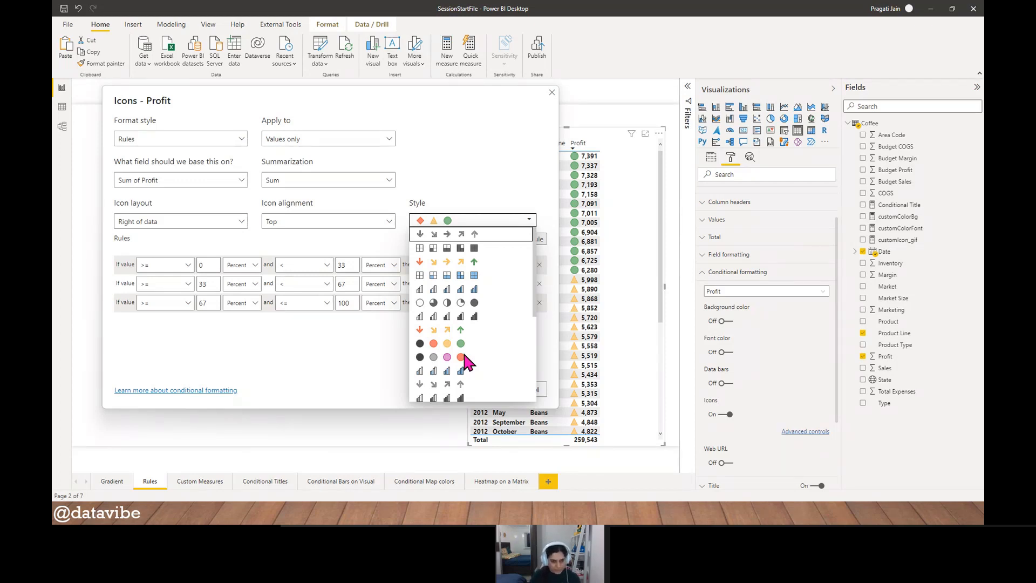
click(319, 348)
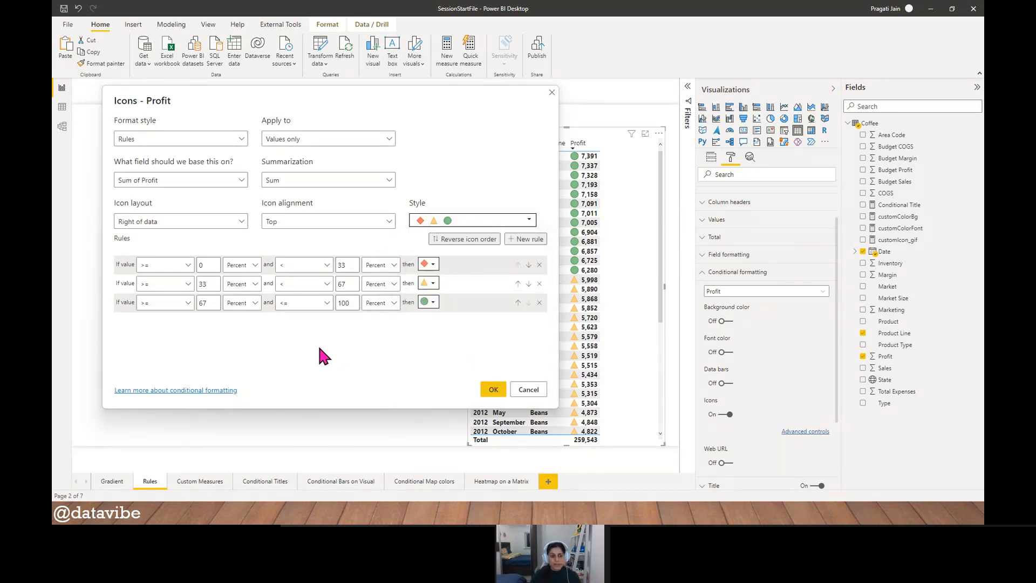
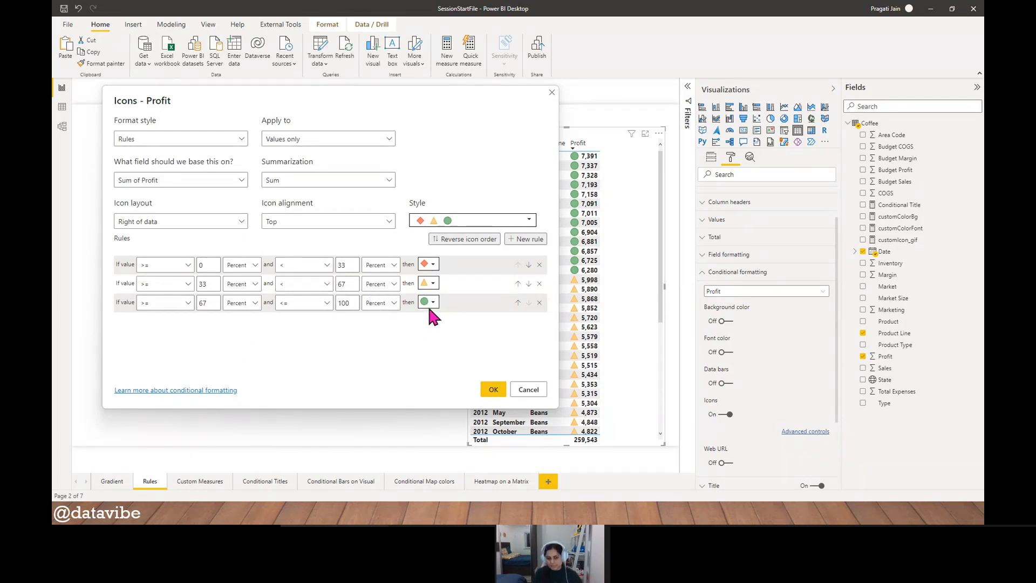
- Check the operator and value type options available for the first Profit icon rule
click(189, 264)
click(252, 266)
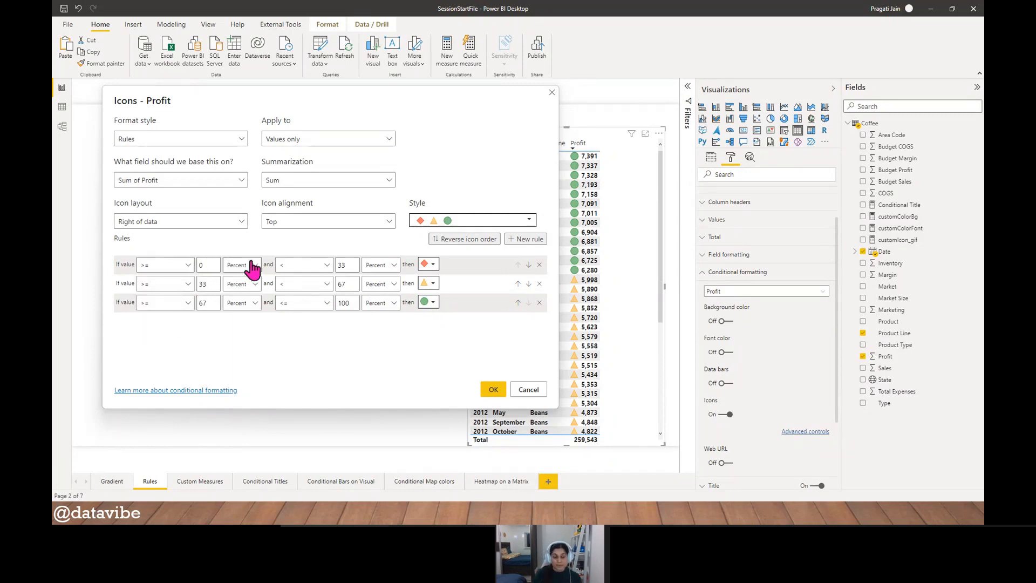
click(254, 265)
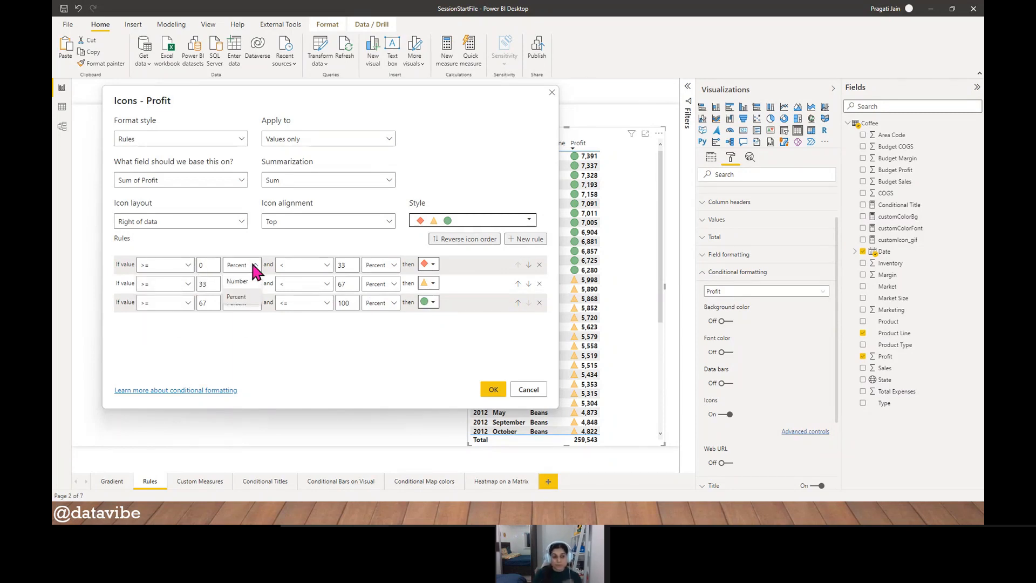
click(261, 305)
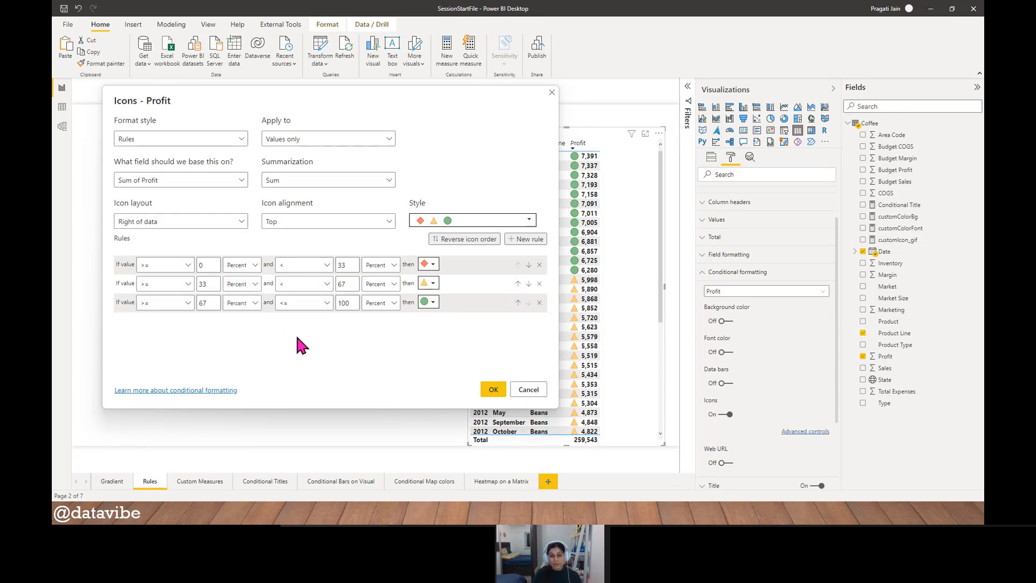
click(187, 265)
click(255, 267)
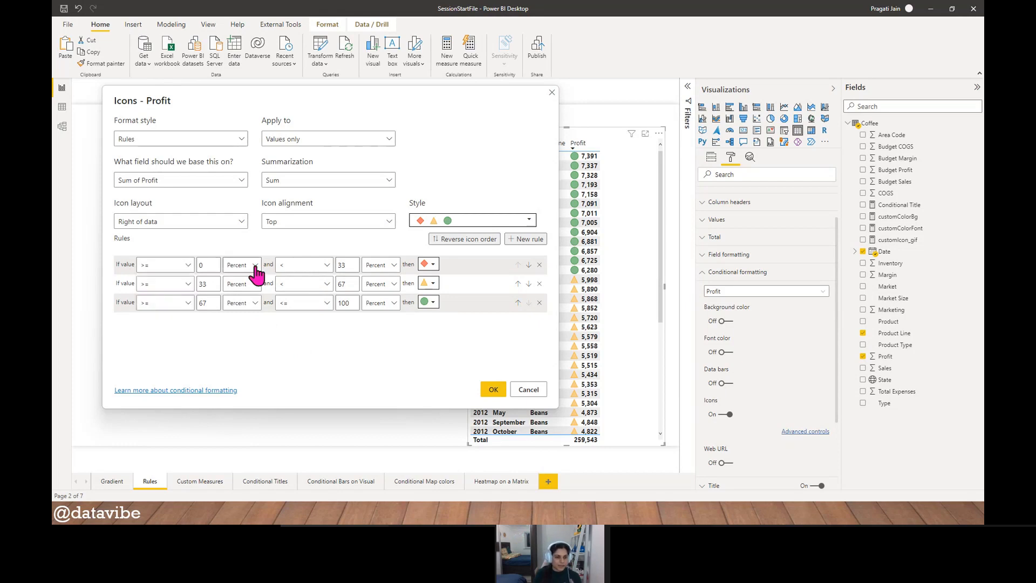
- Try Number as the lower-bound value type of the first icon rule and return it to Percent
click(255, 266)
click(249, 284)
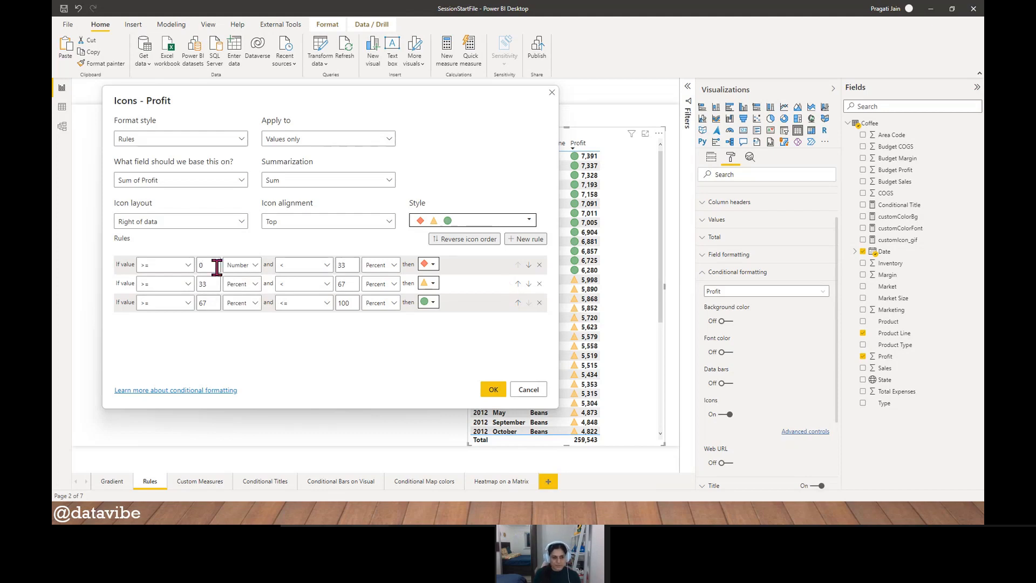
click(254, 266)
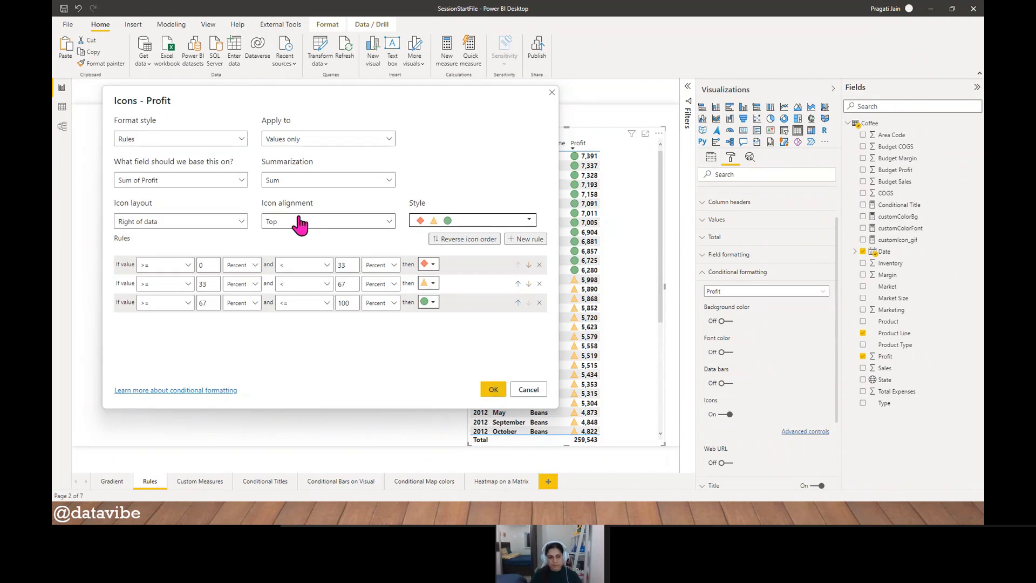
click(180, 266)
click(407, 353)
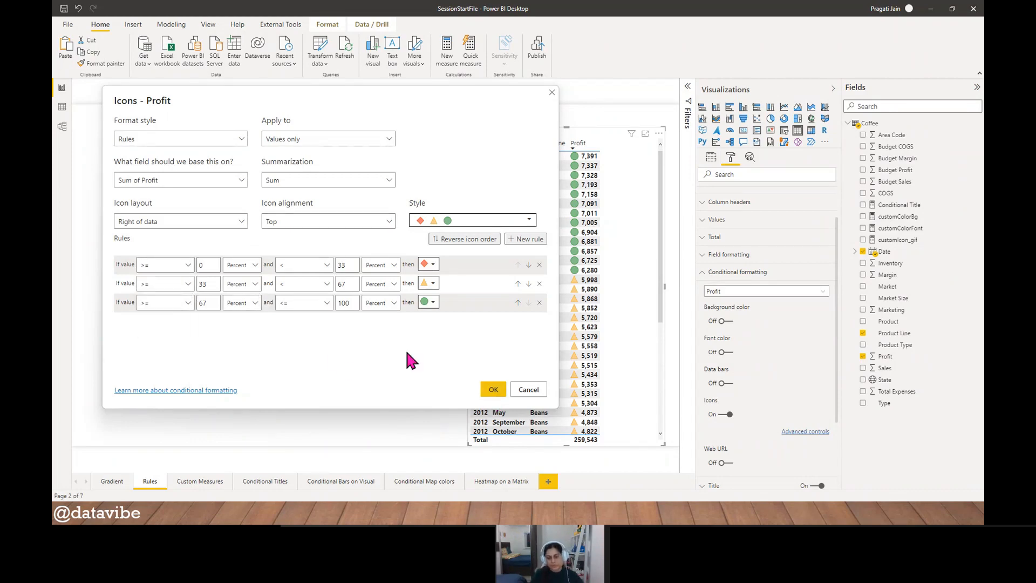
- Apply the Profit icon settings and widen the Profit column of the third table slightly
click(492, 391)
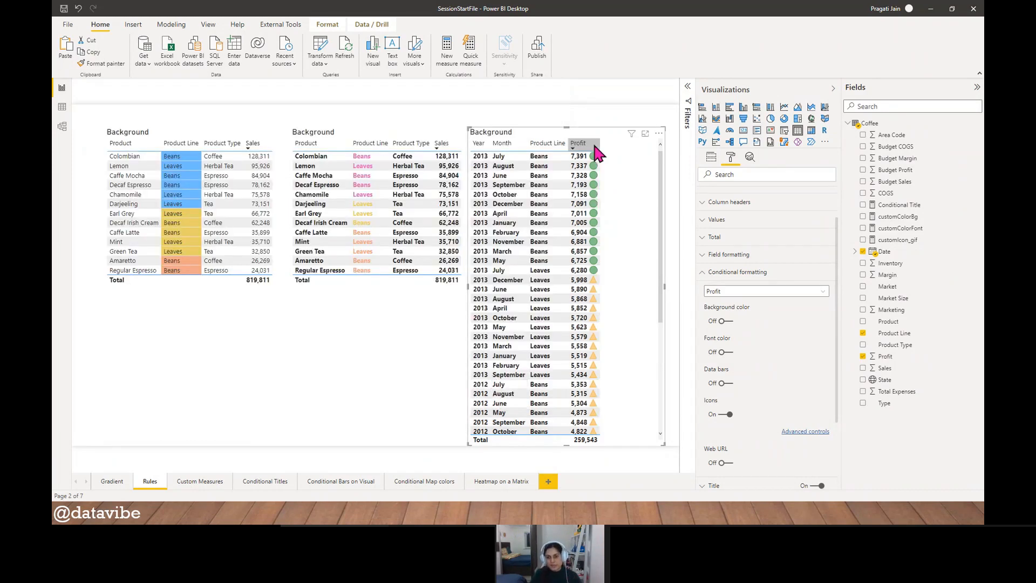
mouse_move(600, 143)
mouse_down()
mouse_move(624, 144)
mouse_move(608, 143)
mouse_up()
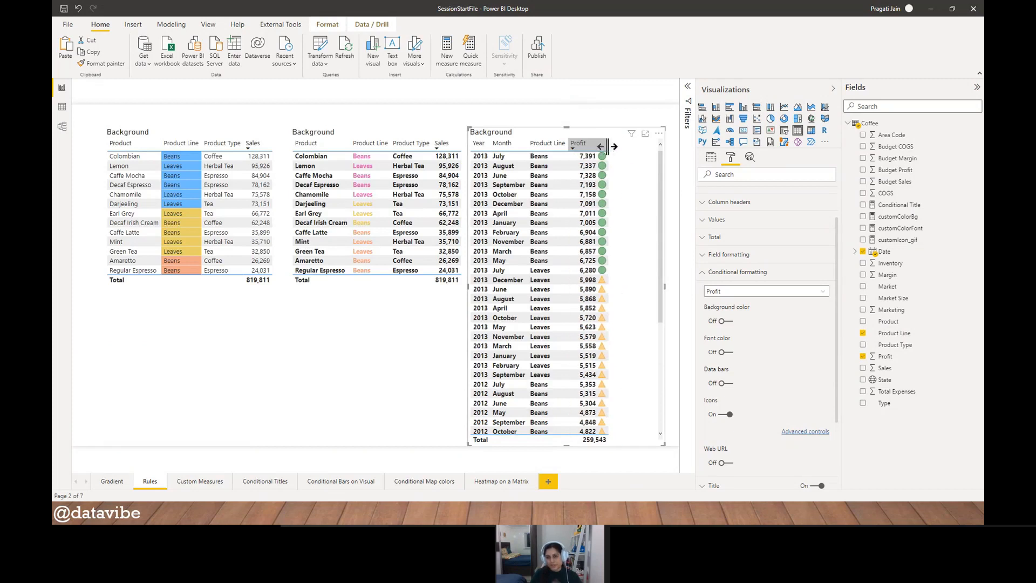
click(403, 341)
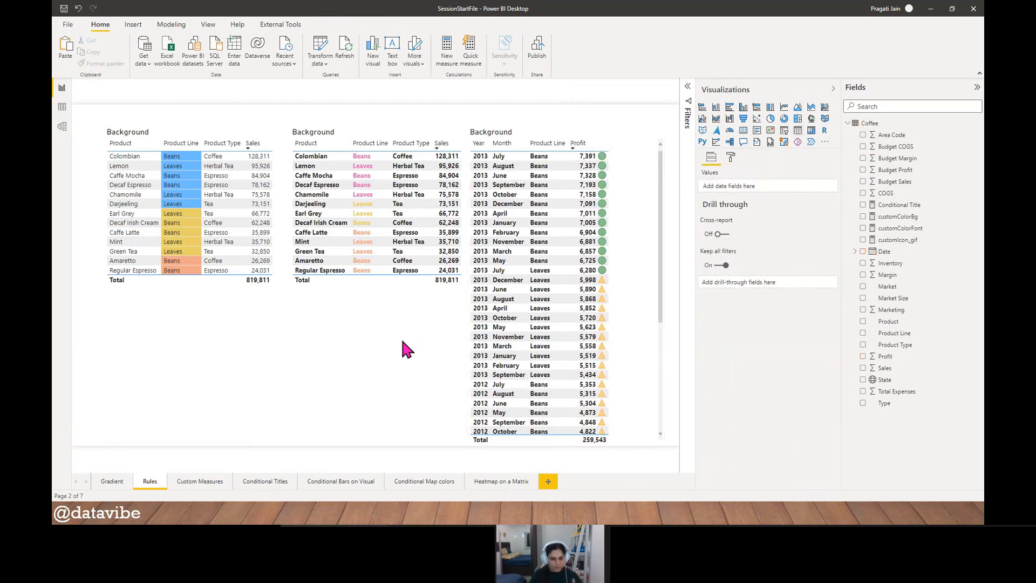
- Look at the Custom Measures page and return to the Rules page
click(200, 481)
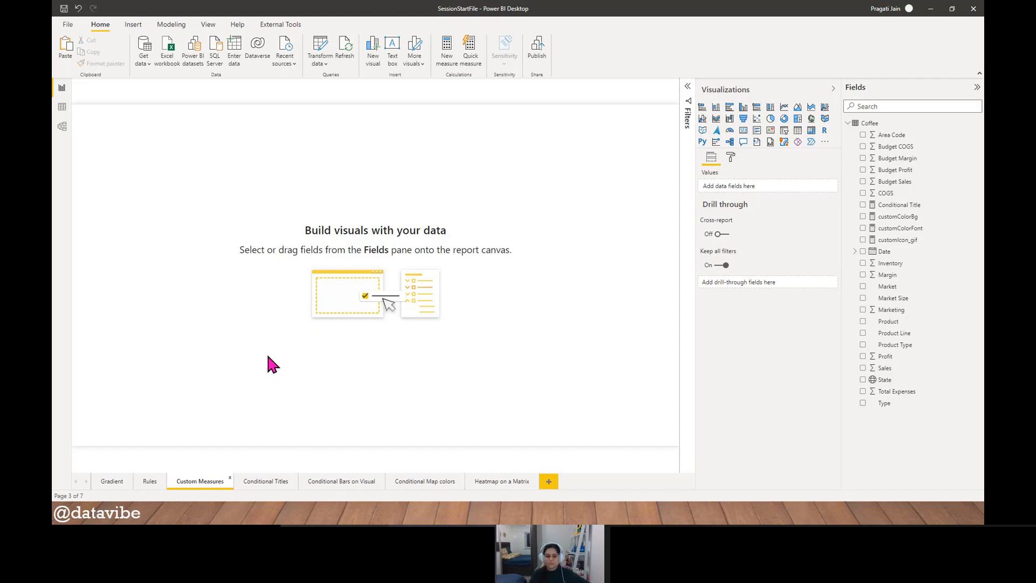
click(150, 480)
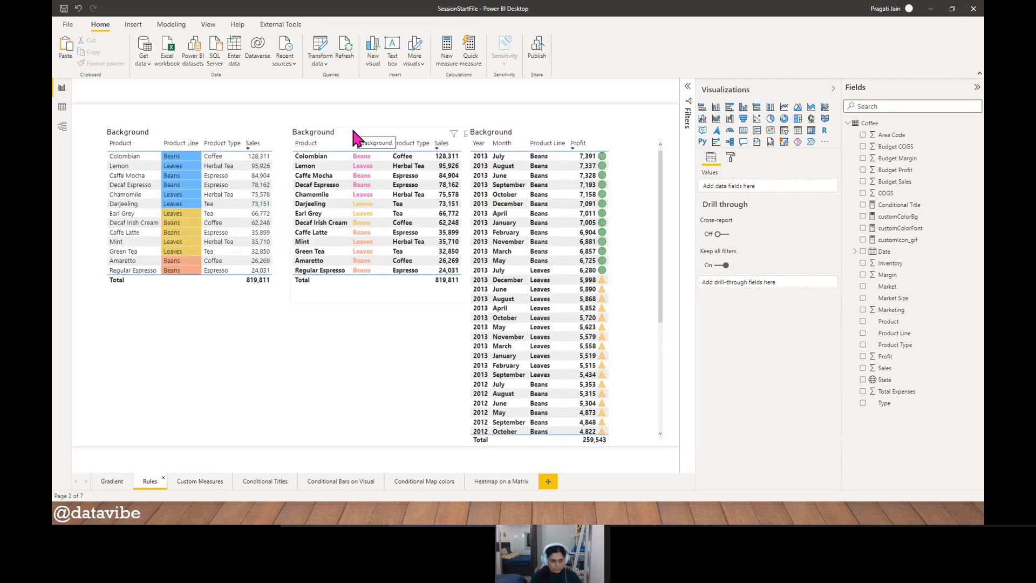
- Move the first table slightly left and open it in focus mode with its formatting options shown
click(189, 129)
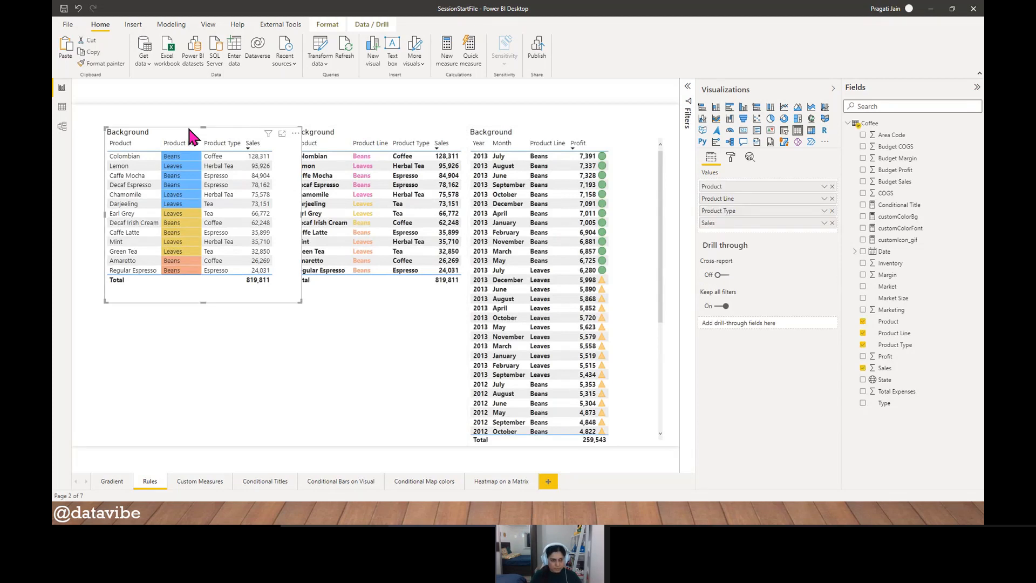
drag(189, 130, 177, 130)
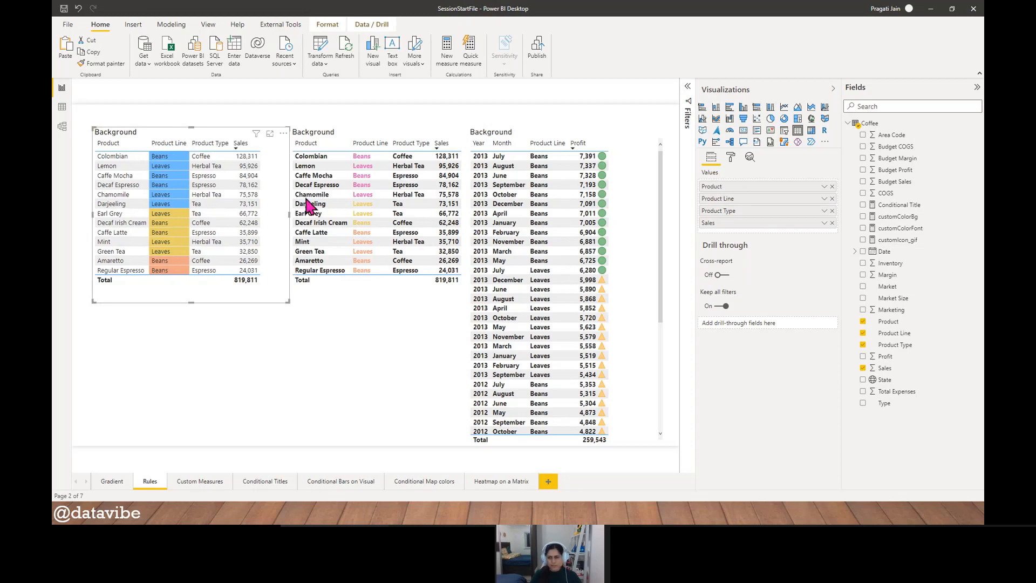
click(731, 158)
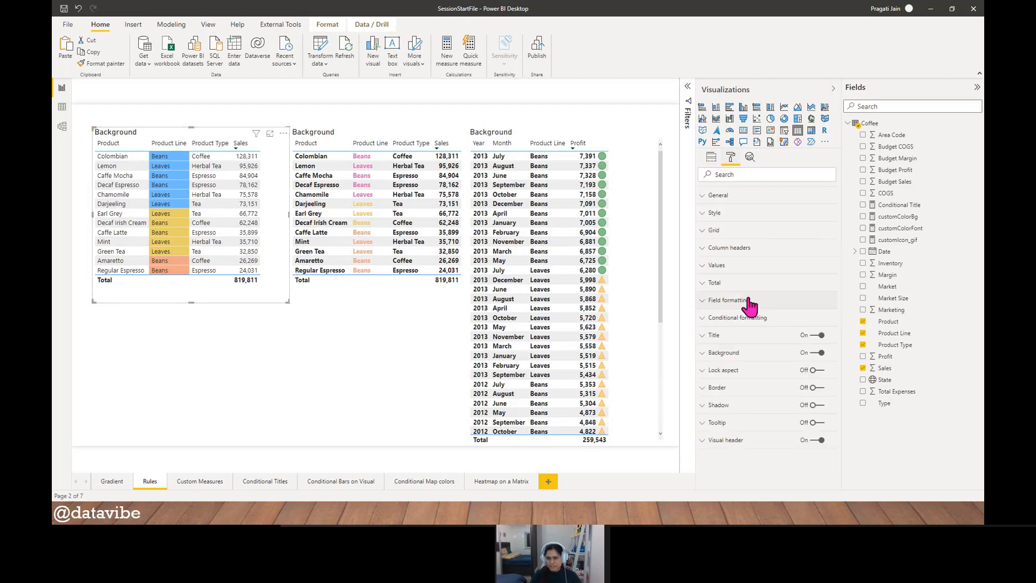
click(270, 134)
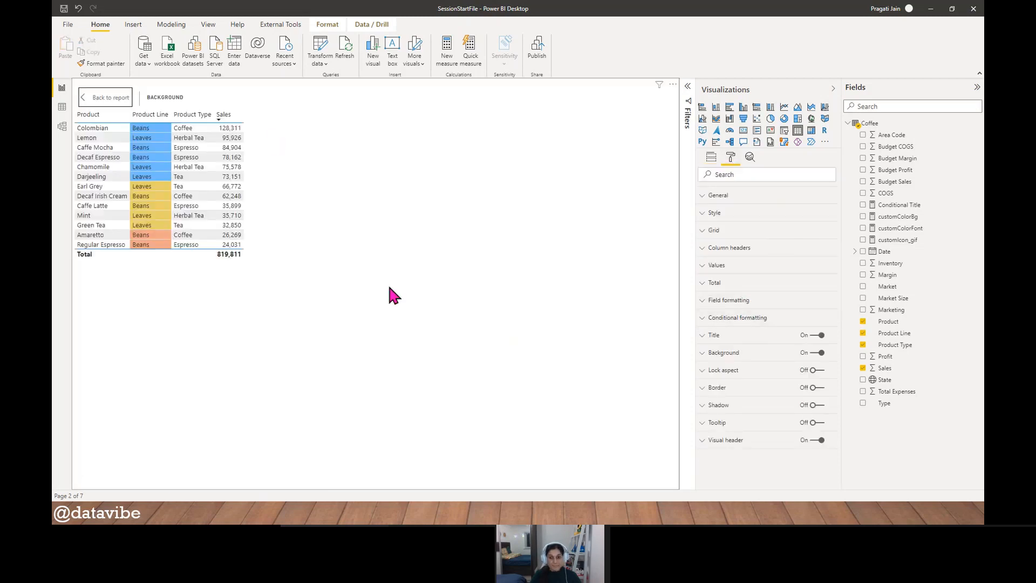
- Turn on background color conditional formatting for the Product Type column of the first table
click(730, 321)
scroll(782, 394, down, 1)
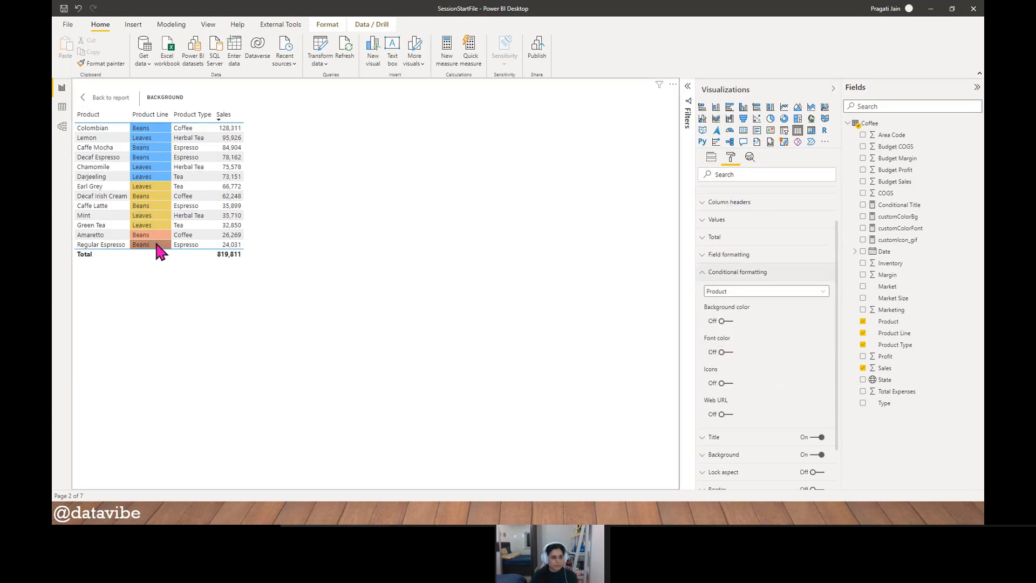
click(821, 294)
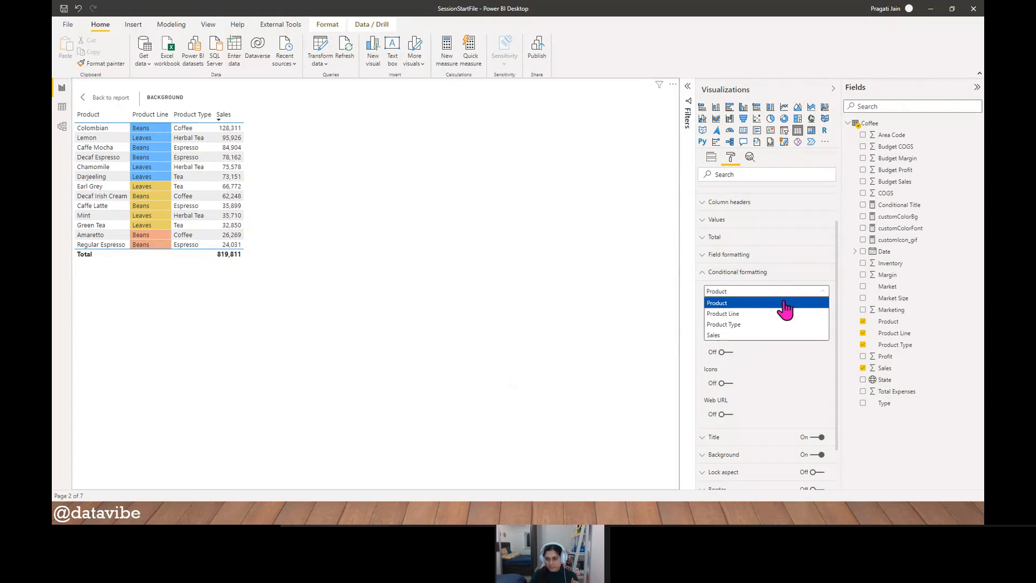
click(764, 327)
click(731, 320)
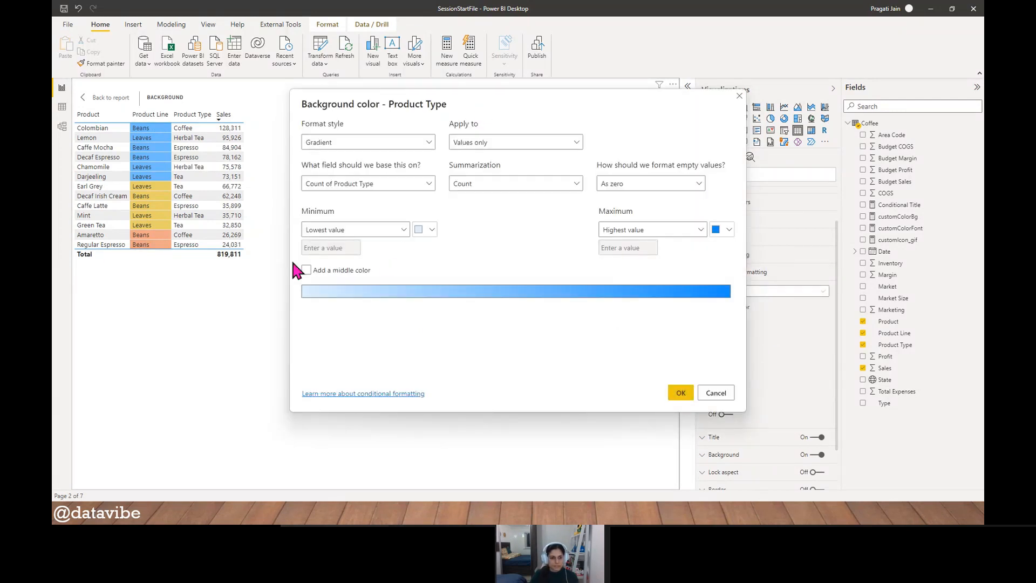
- Add a middle color to the Product Type gradient, with light orange for the minimum and purple for the maximum
click(306, 270)
click(431, 229)
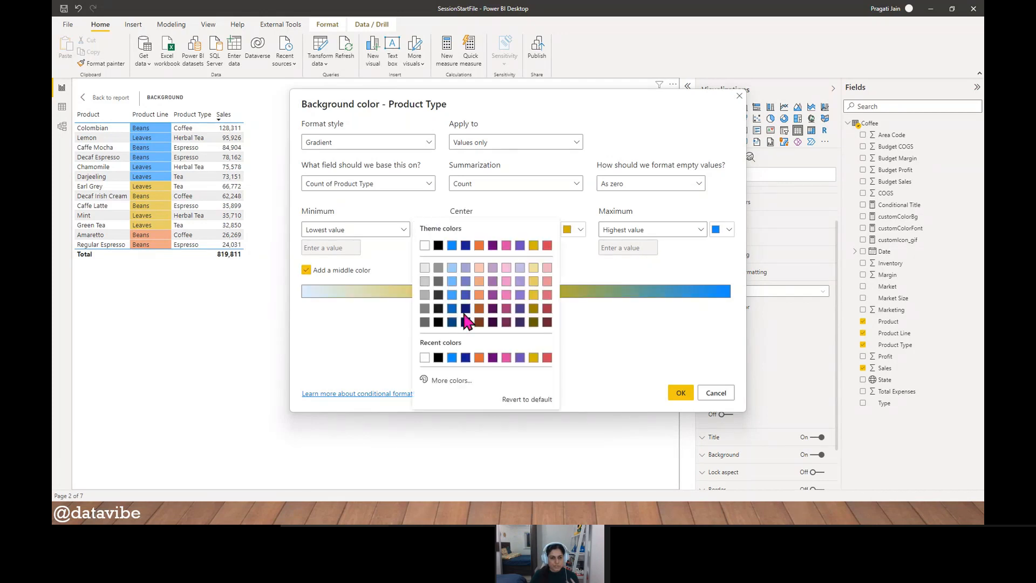
click(480, 295)
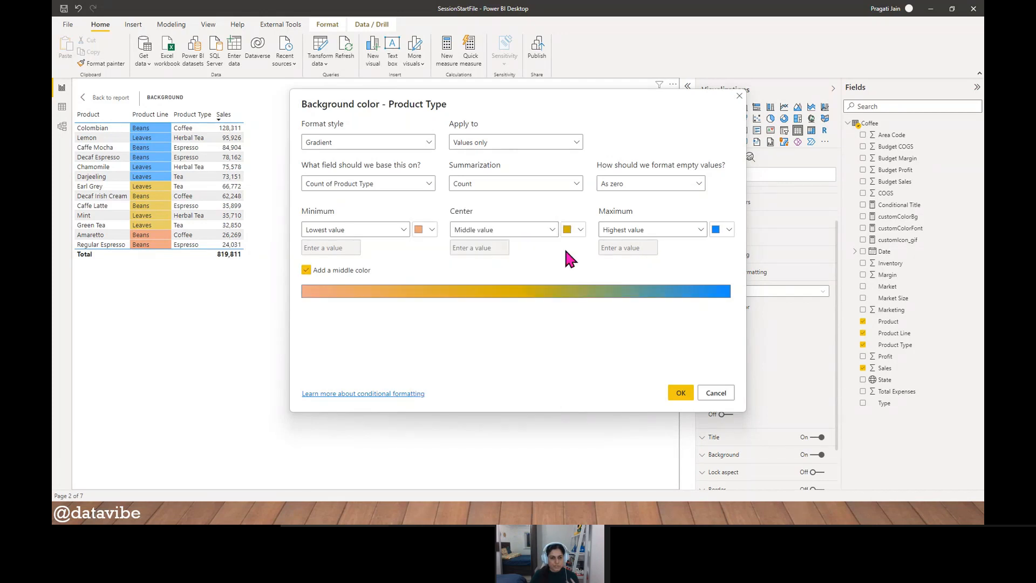
click(729, 230)
click(692, 295)
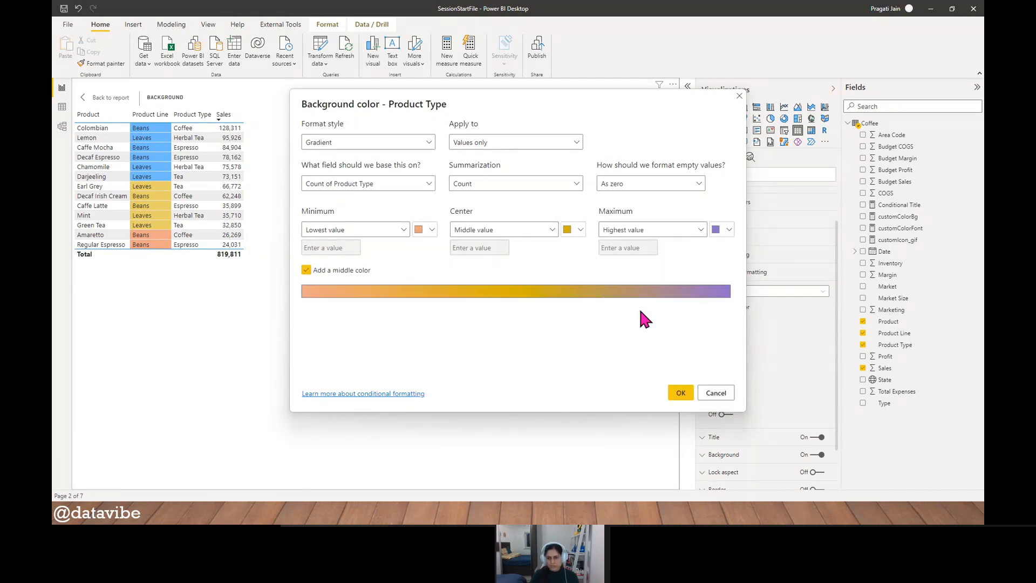
- Base the Product Type background gradient on the Sales field and apply it
click(429, 183)
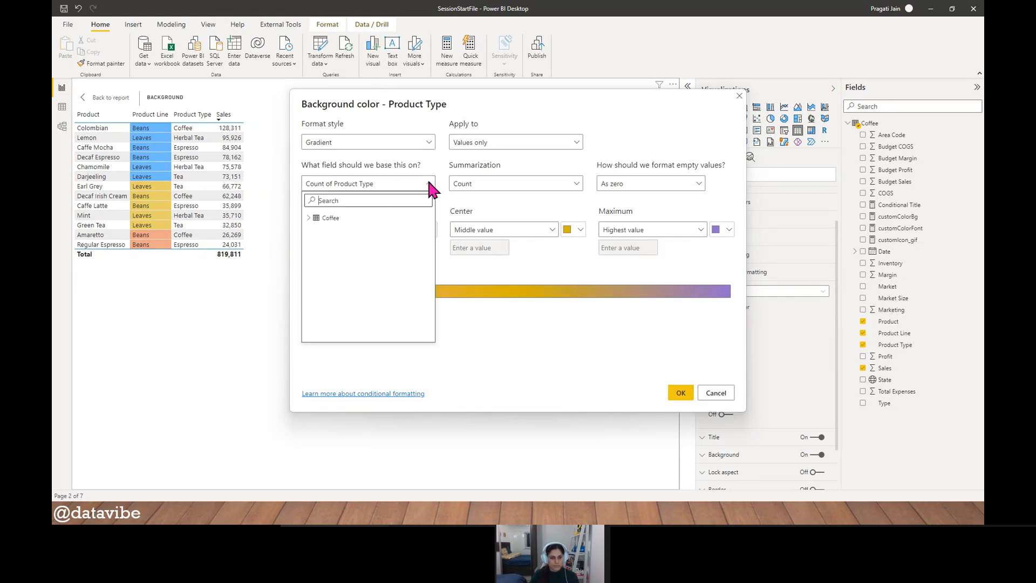
text(sale)
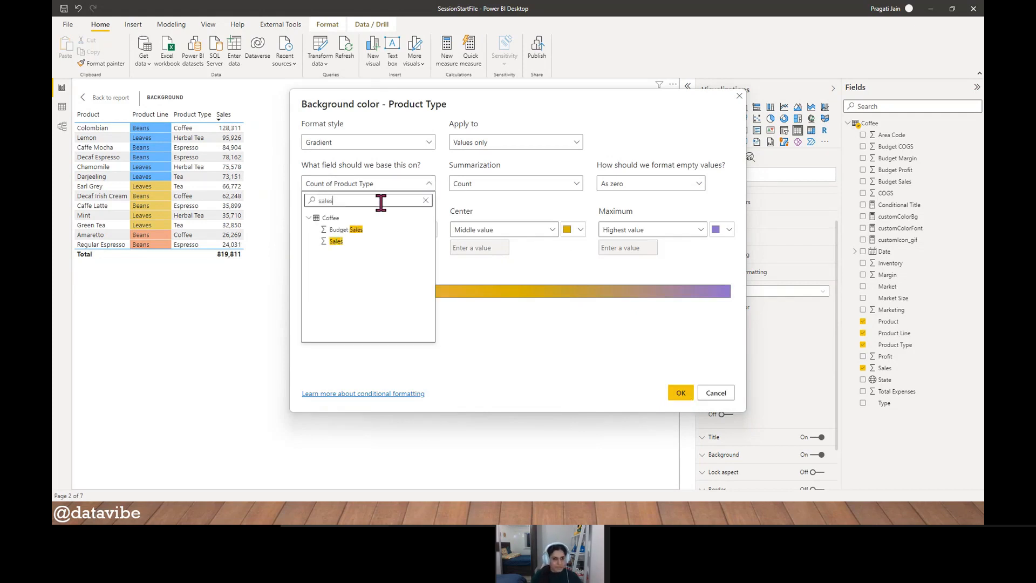
text(s)
click(356, 242)
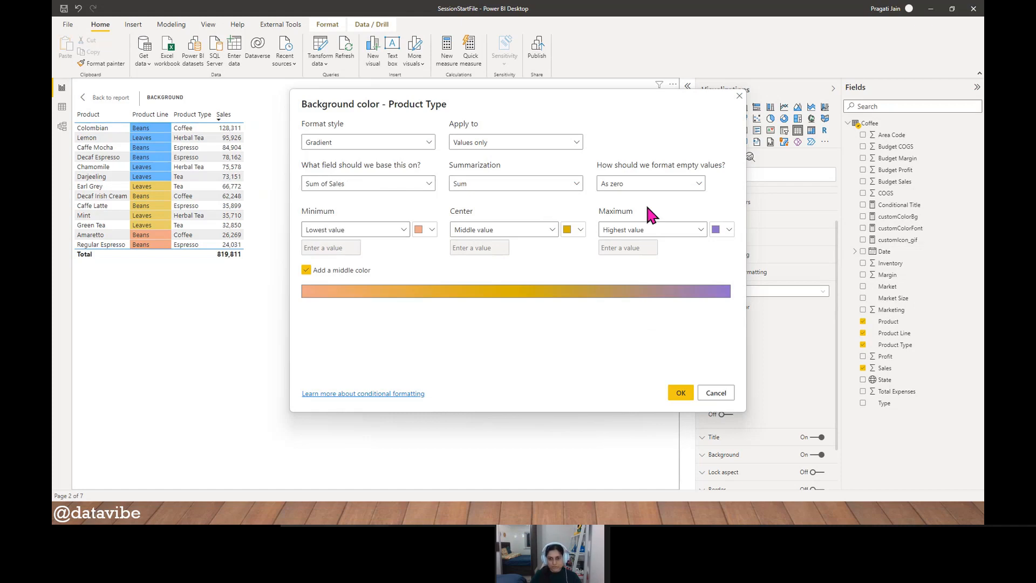
click(678, 394)
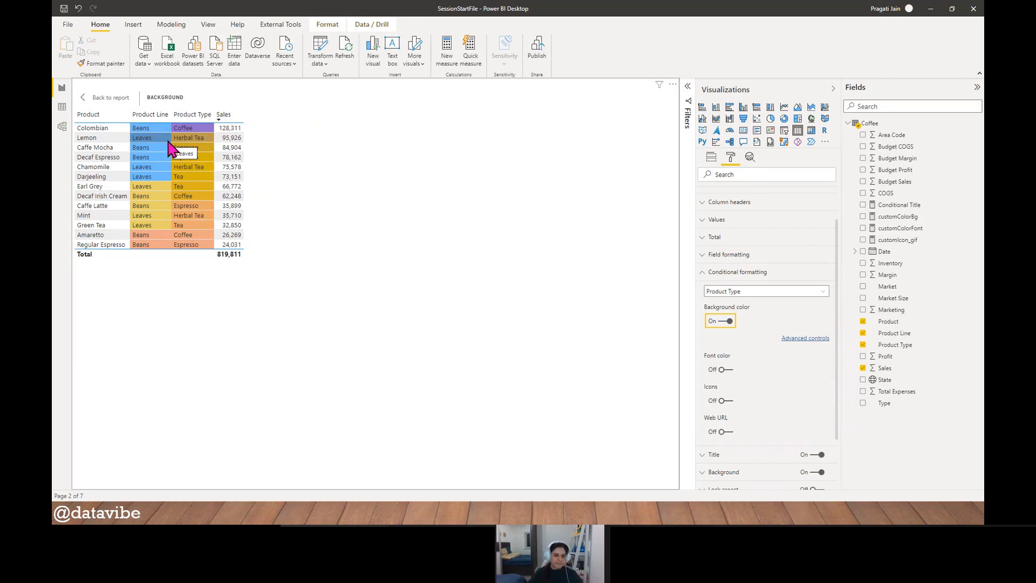
- Return to the report page and move the second table left, closer to the first table
click(109, 98)
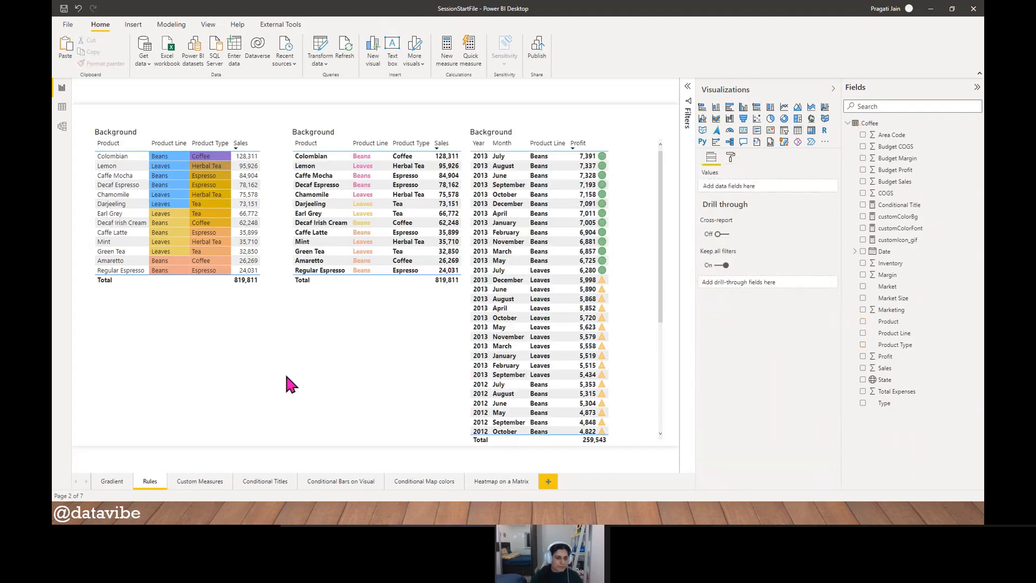
click(335, 296)
drag(355, 128, 336, 132)
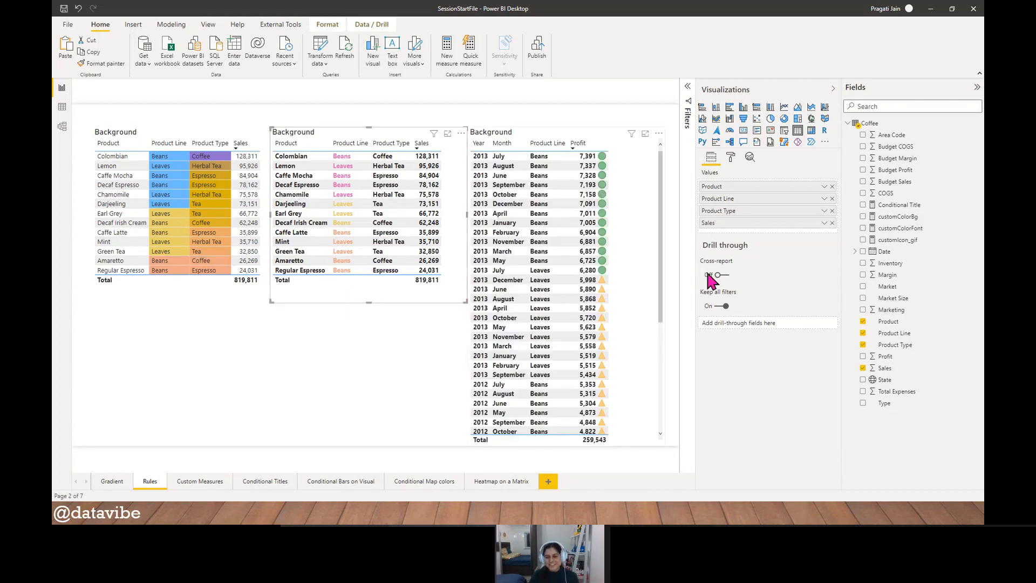
click(731, 157)
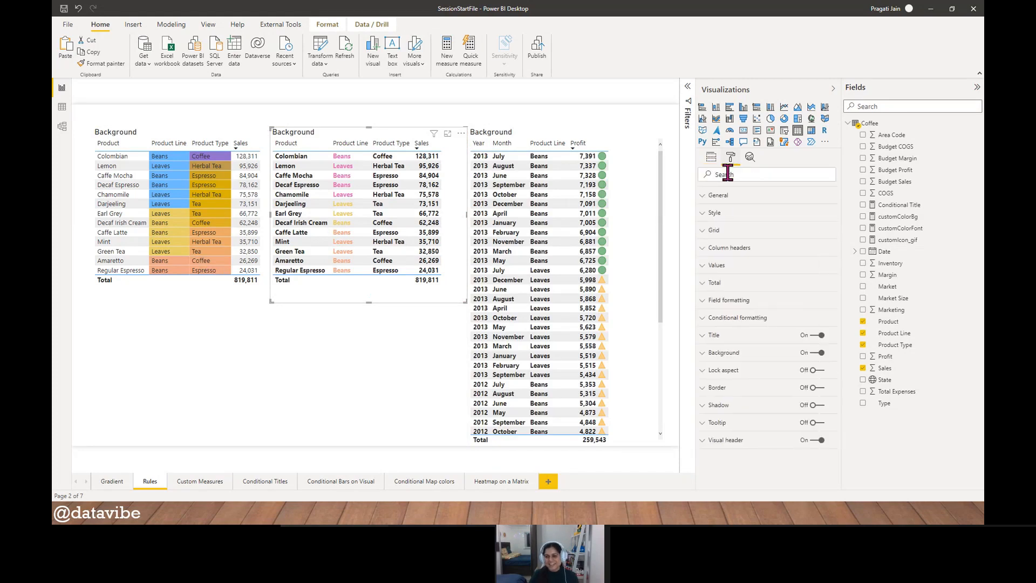
click(735, 318)
click(354, 391)
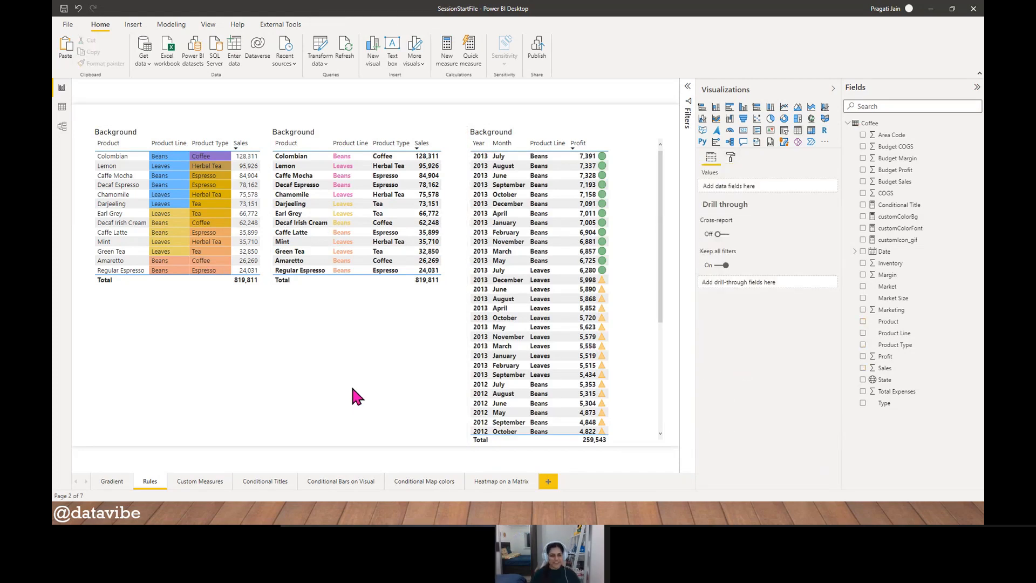
- Narrow the second table slightly and adjust its position between the other two tables
click(355, 295)
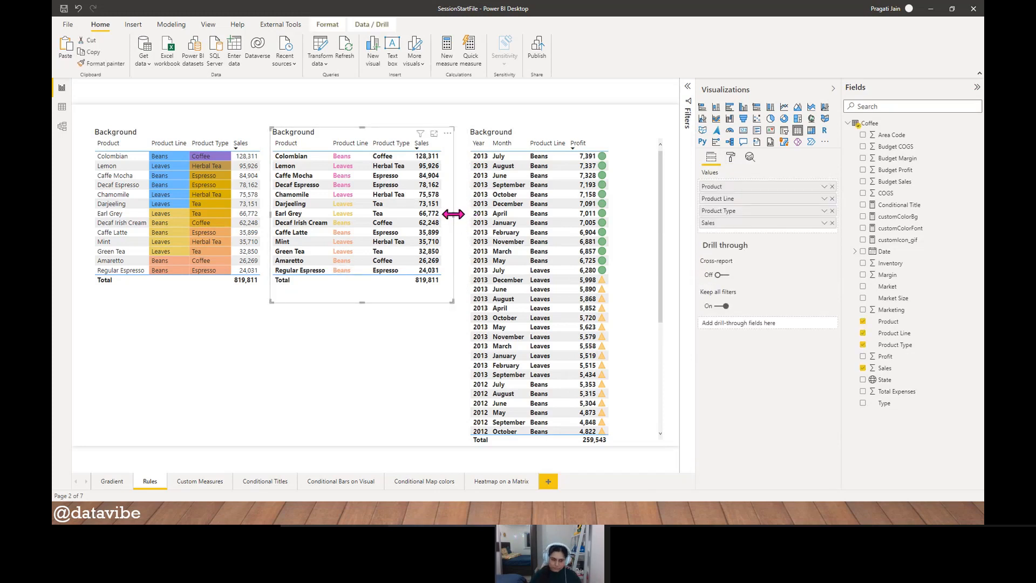
drag(454, 214, 456, 223)
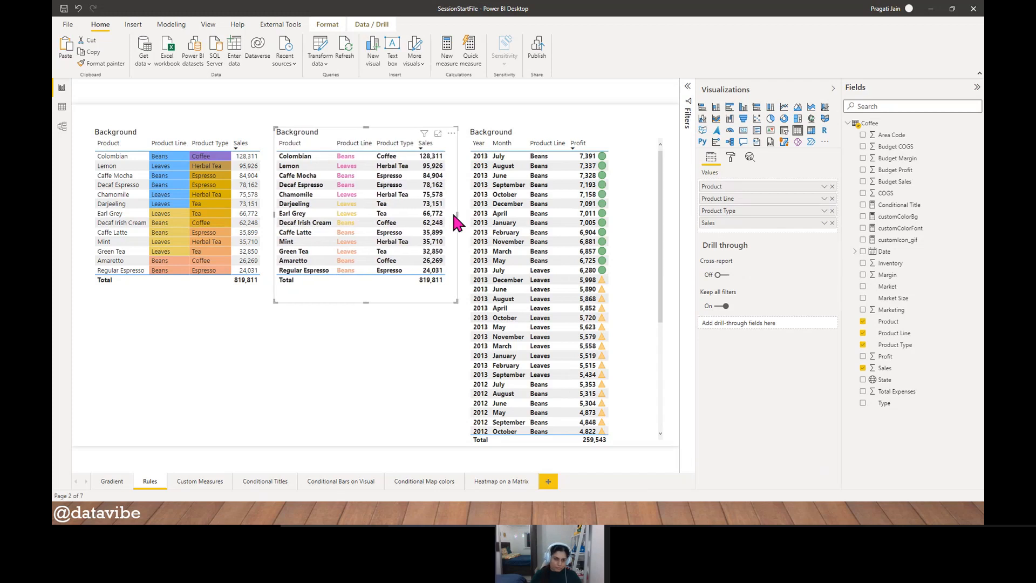
click(347, 371)
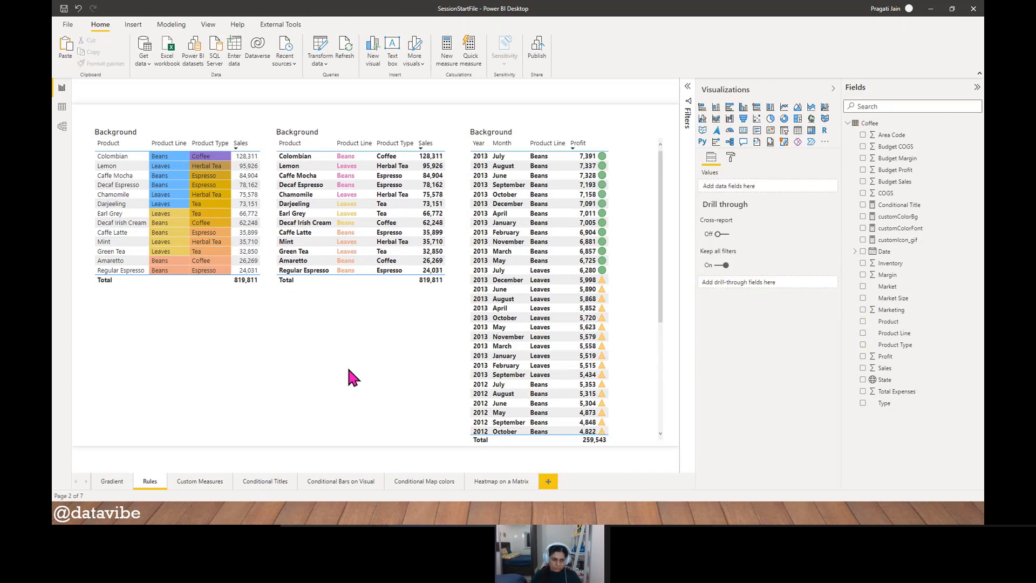
- Open the second table in focus mode
click(352, 297)
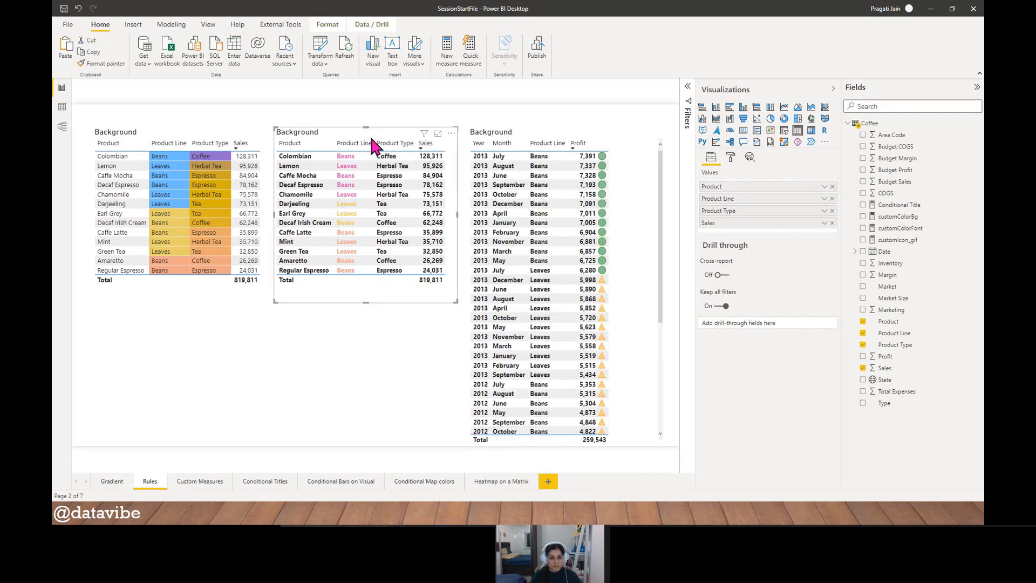
click(437, 135)
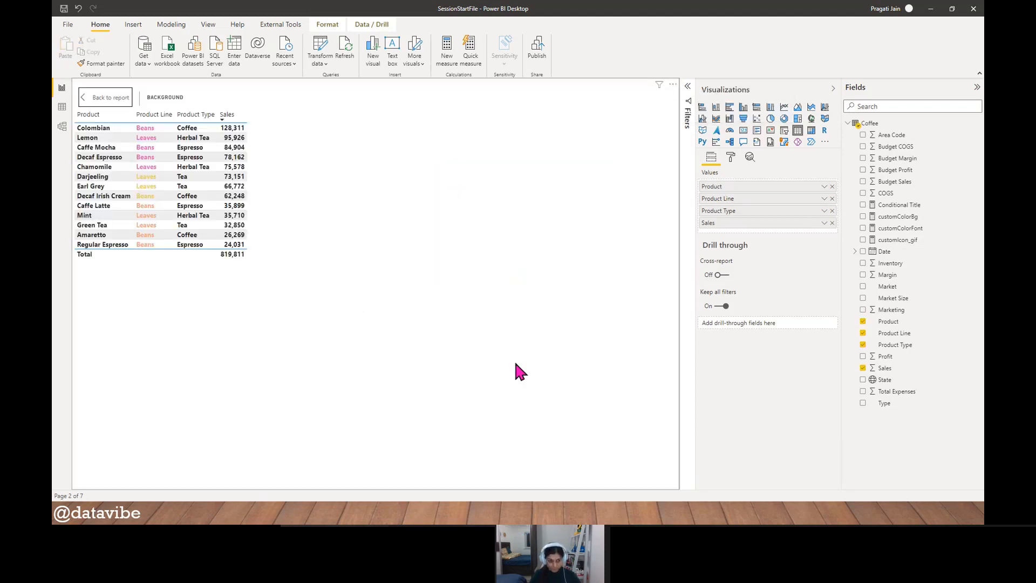
- Turn on conditional icons for the Product Line column in the second table
click(731, 157)
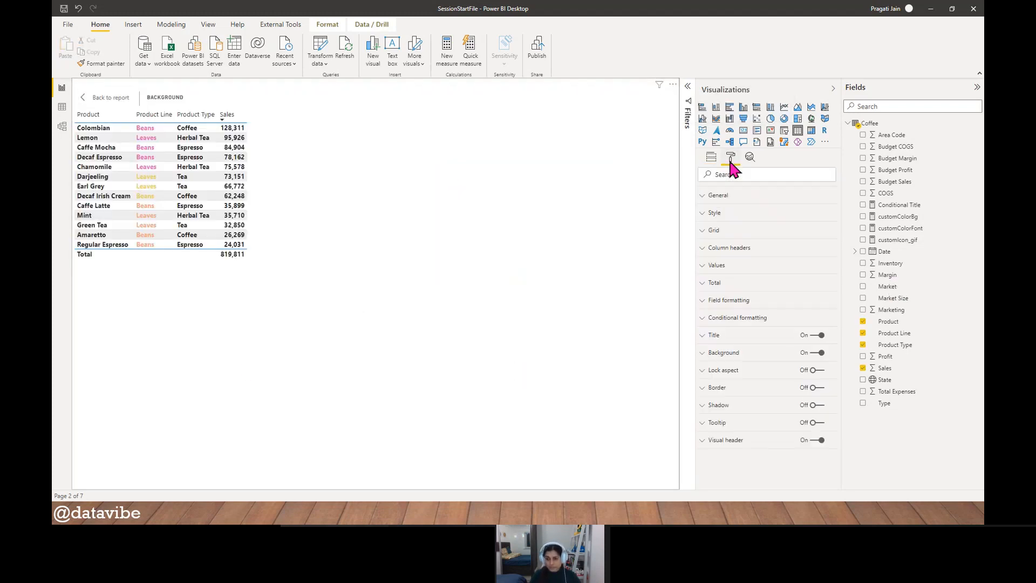
click(732, 320)
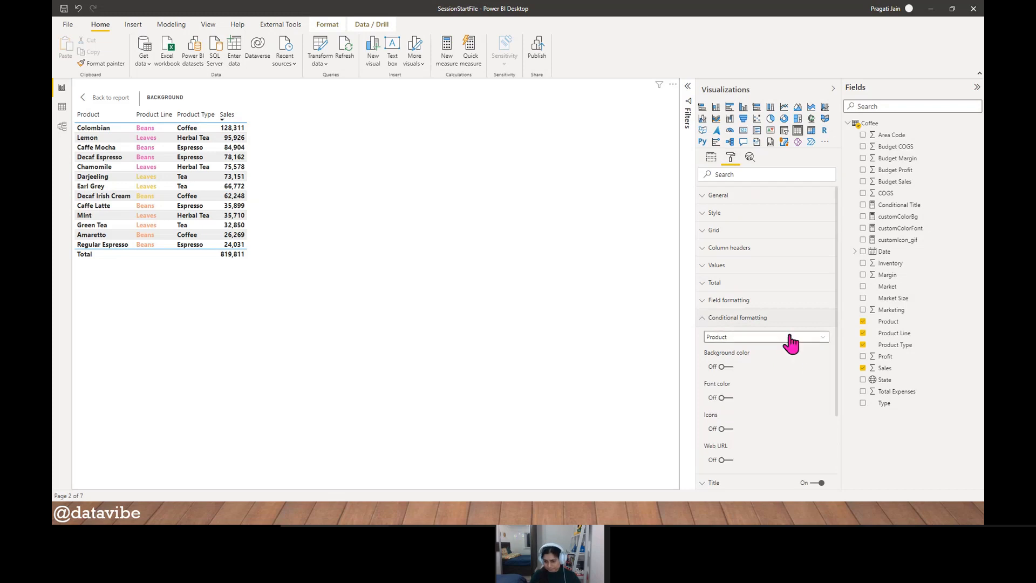
click(791, 338)
click(736, 360)
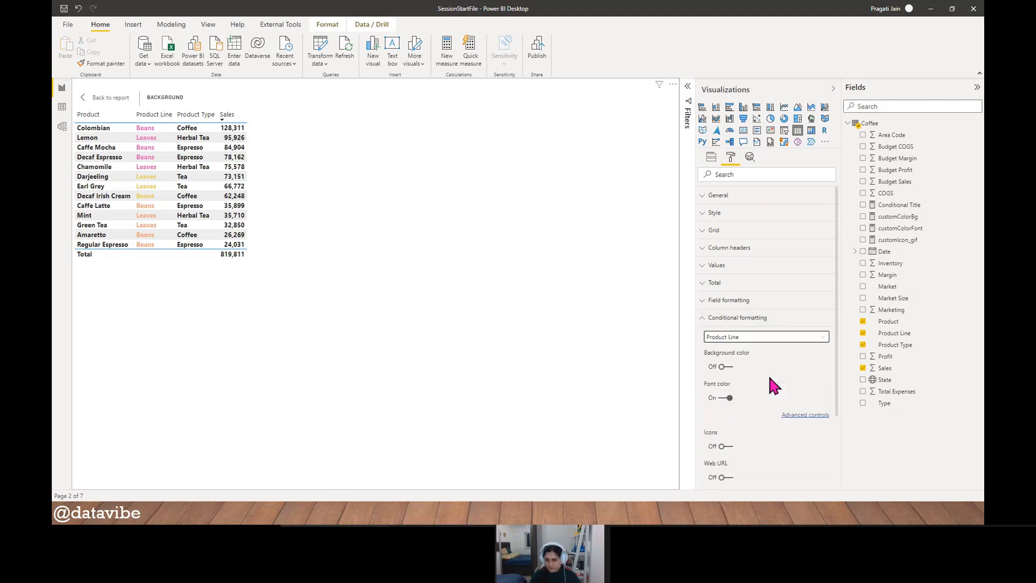
scroll(767, 372, down, 3)
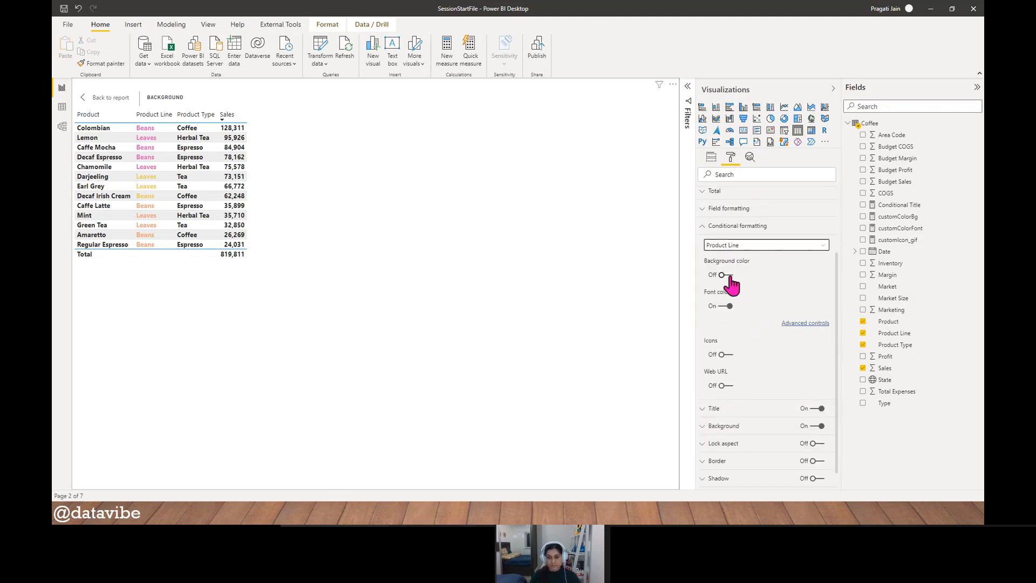
click(732, 358)
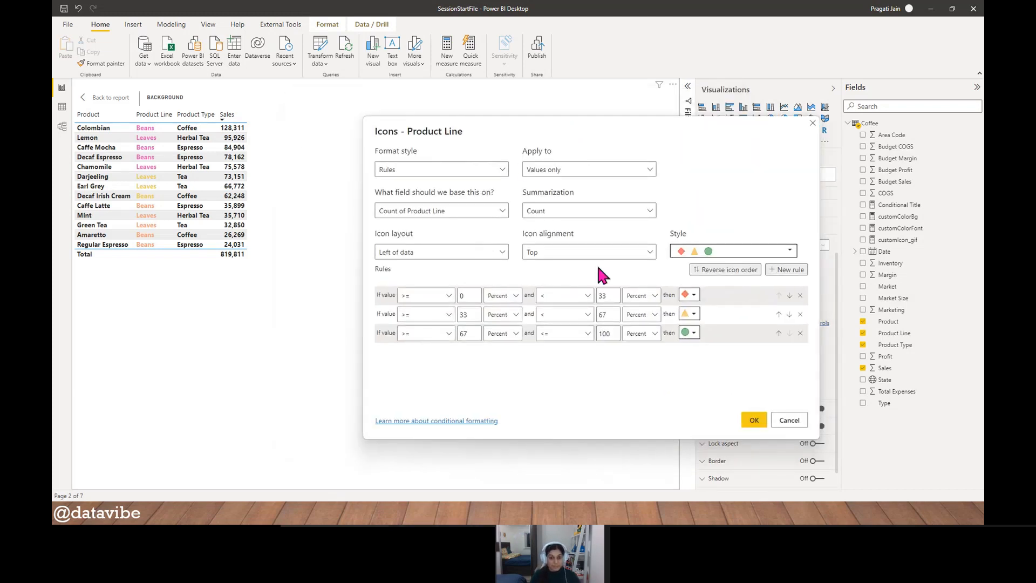
- Base the Product Line icons on the sum of Sales, set their layout to Right of data and apply the rules
click(499, 213)
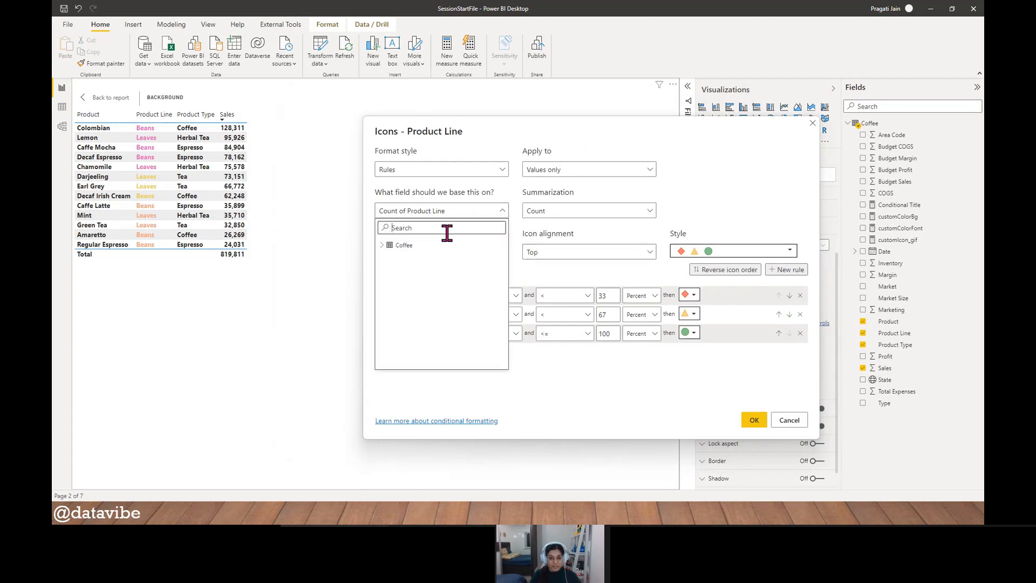
text(sales)
click(437, 270)
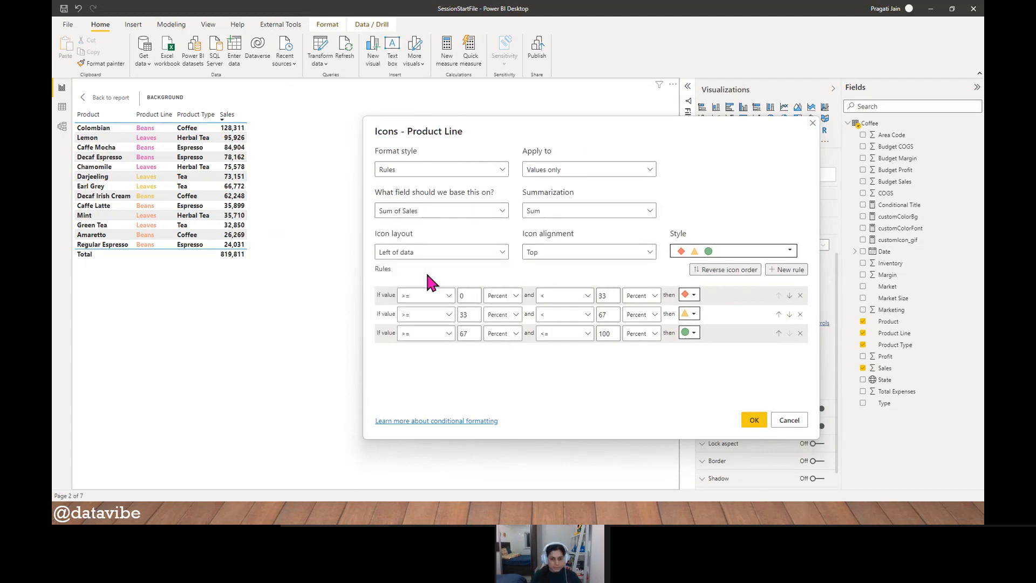
click(502, 252)
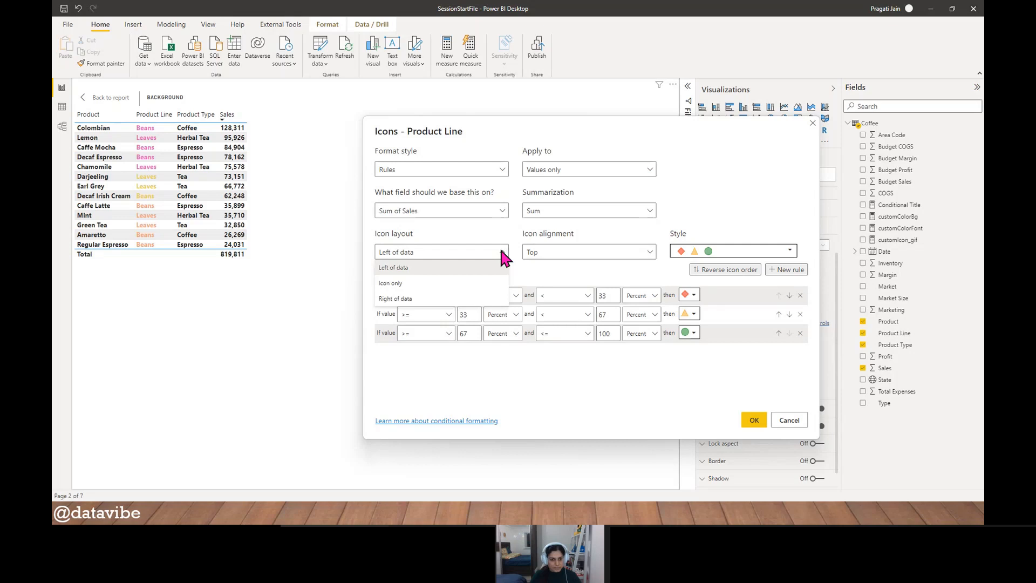
click(440, 298)
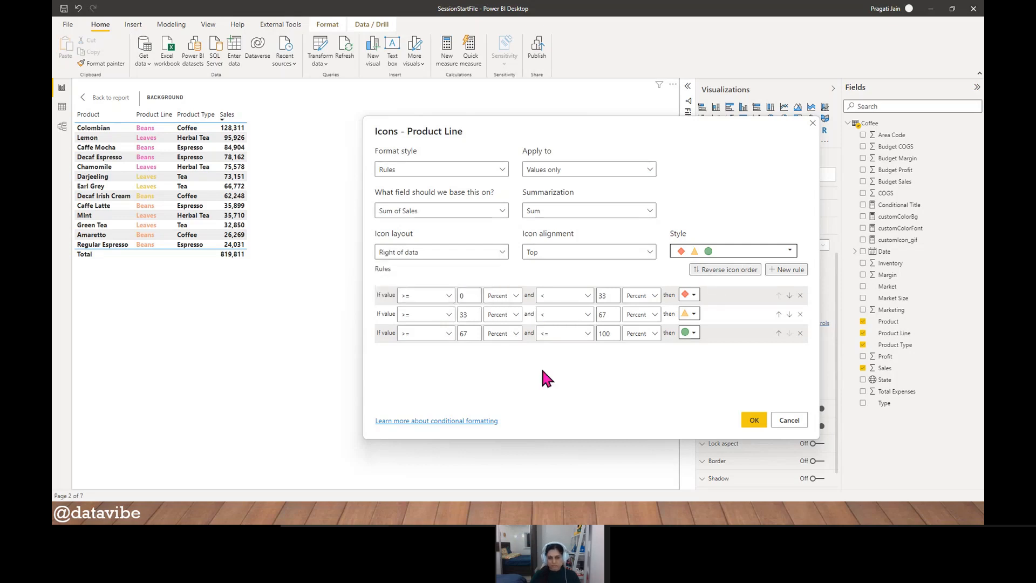
click(755, 420)
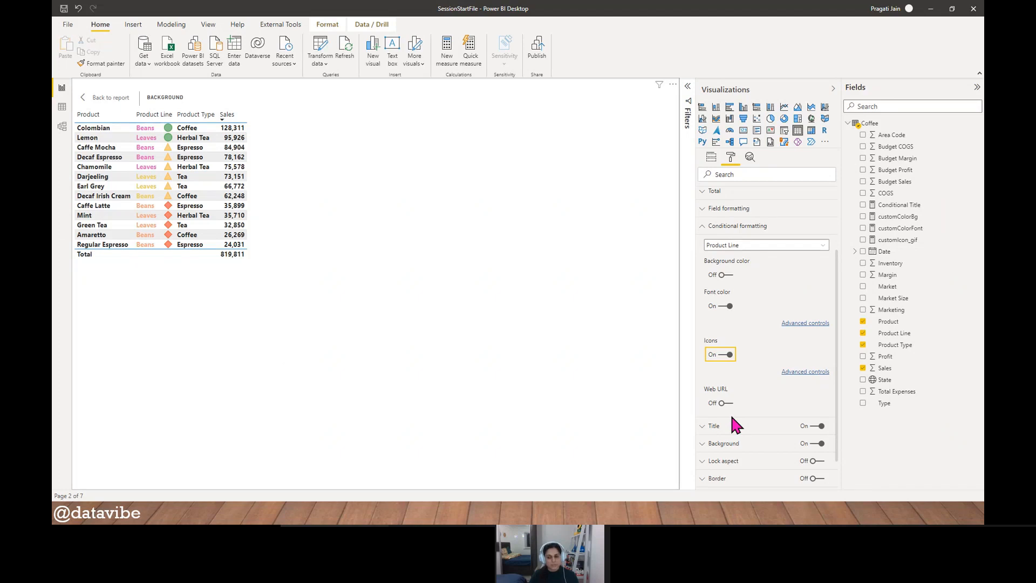
- Apply the default gradient background color to the Product Line column and return to the report page
click(725, 275)
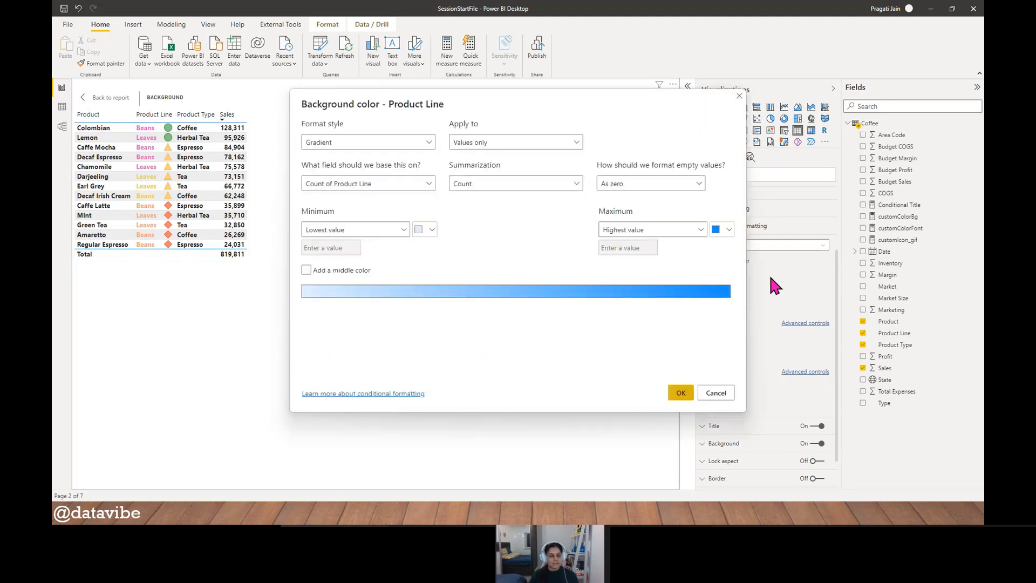
click(681, 393)
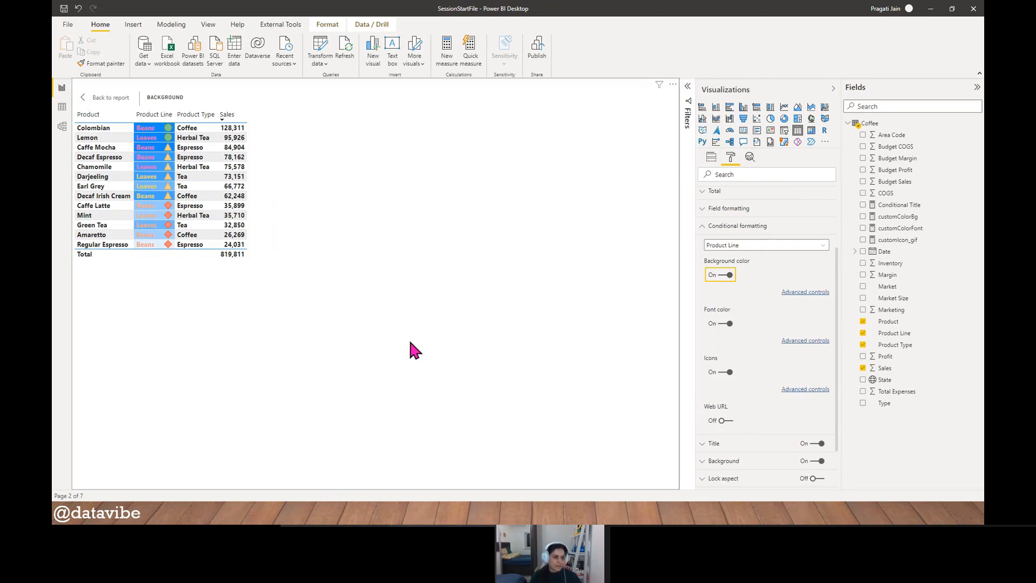
click(103, 98)
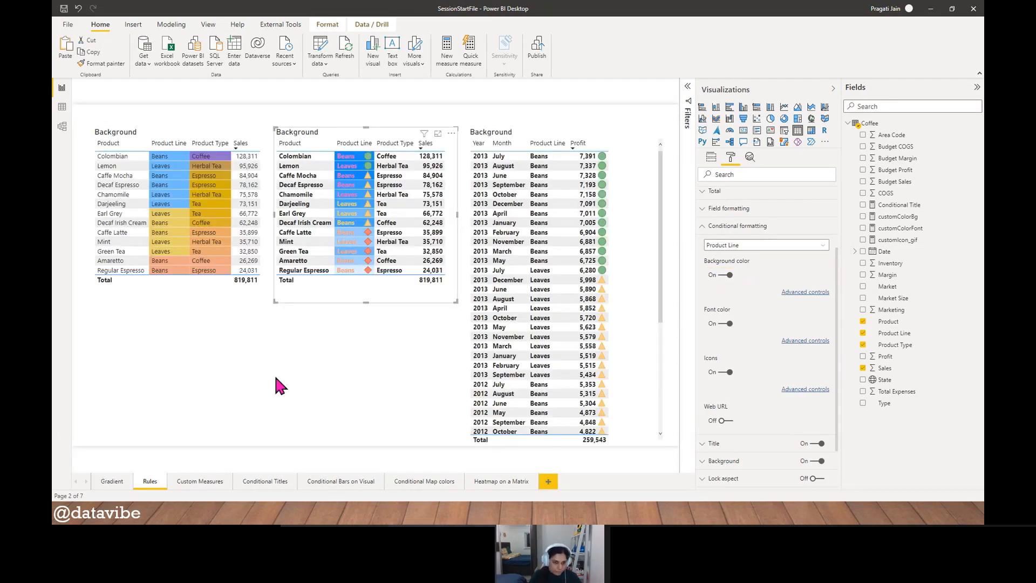
click(273, 371)
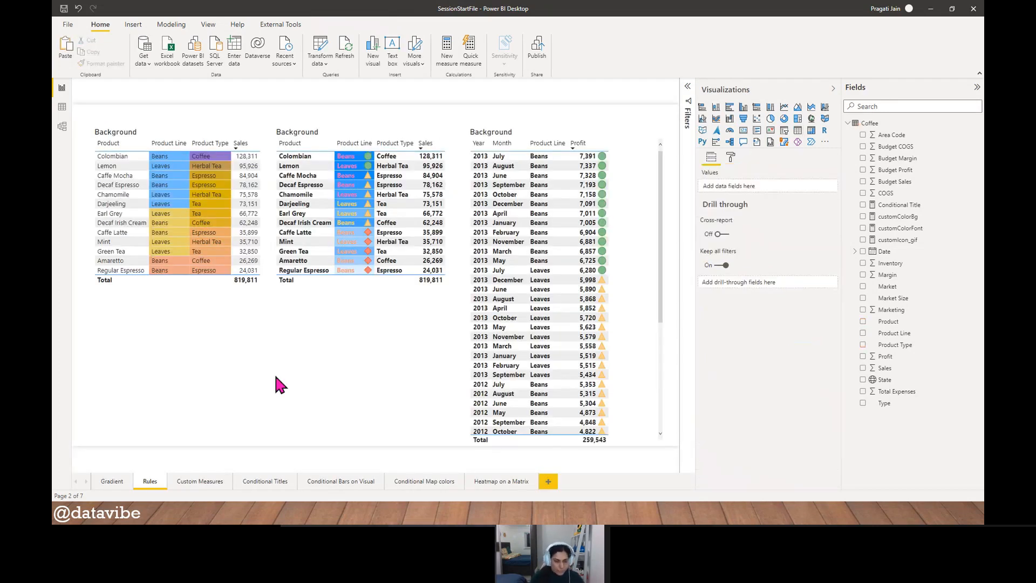
- Reopen the second table in focus mode and turn off the background color for the Product Line column
click(370, 300)
click(438, 134)
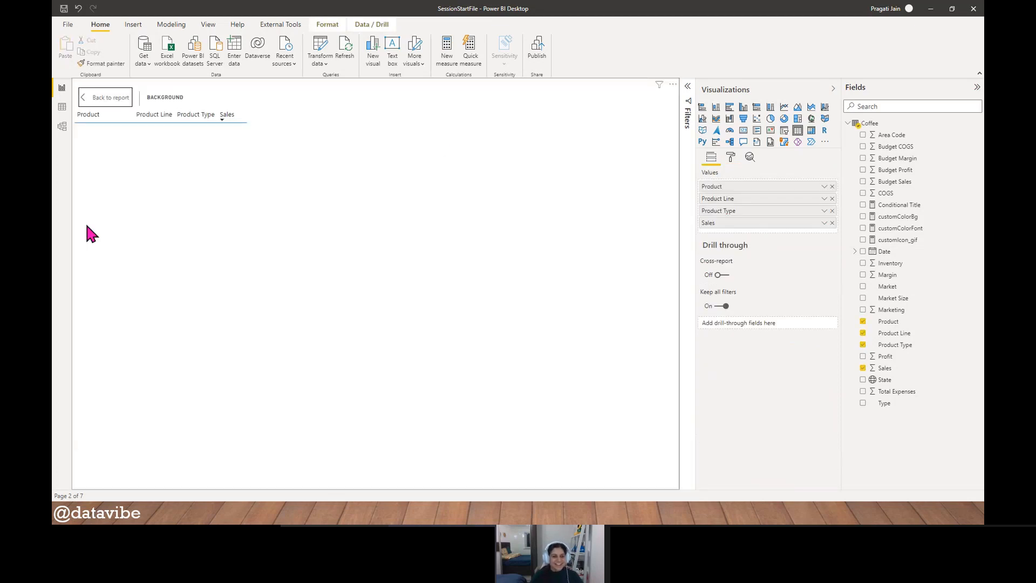
click(731, 156)
click(754, 319)
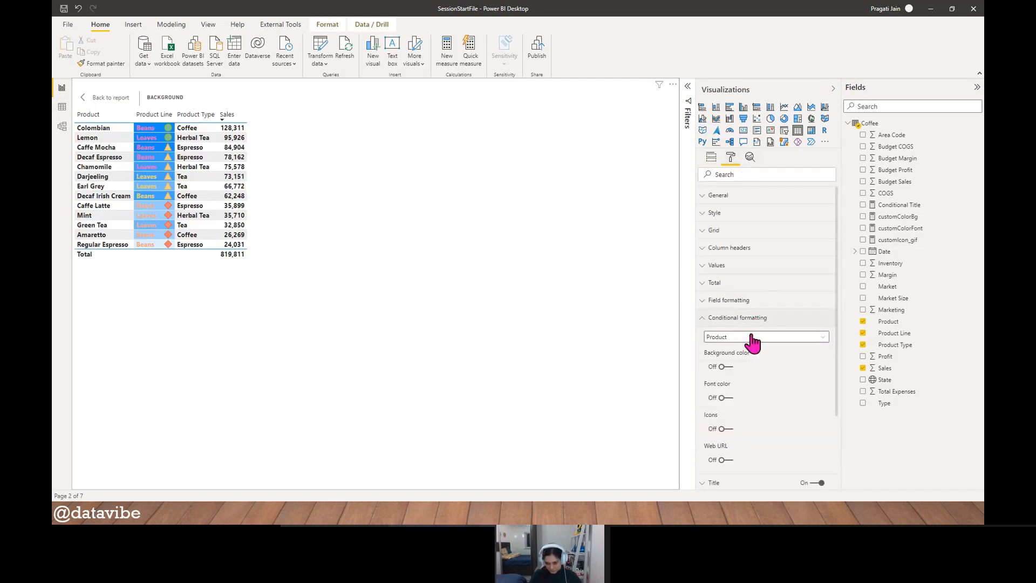
click(750, 337)
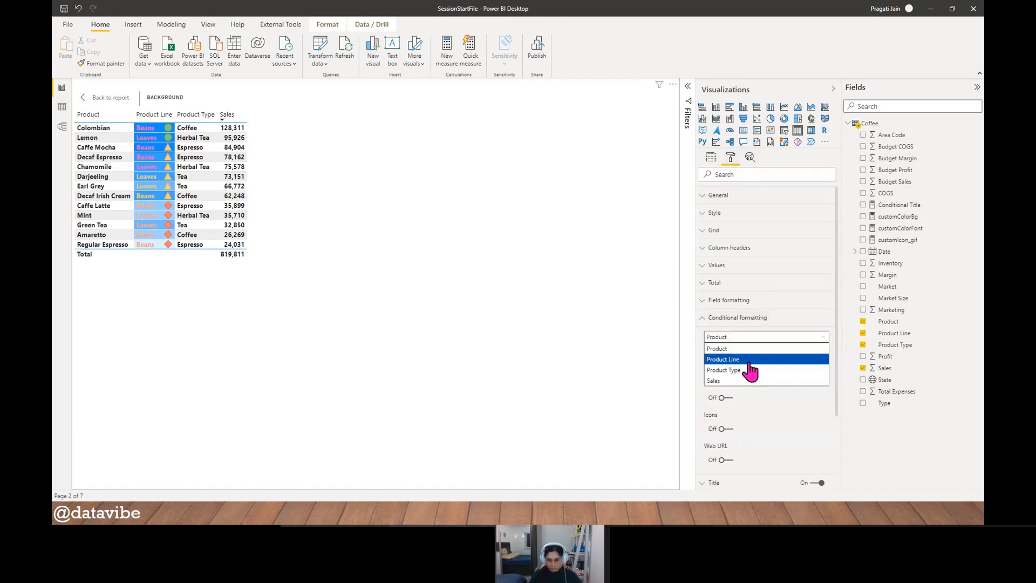
click(748, 359)
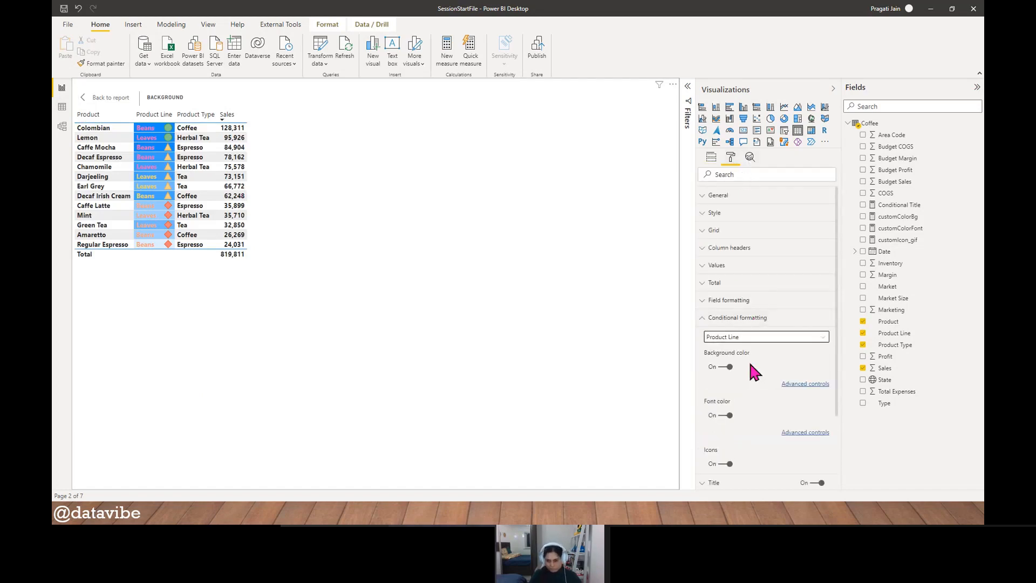
click(720, 367)
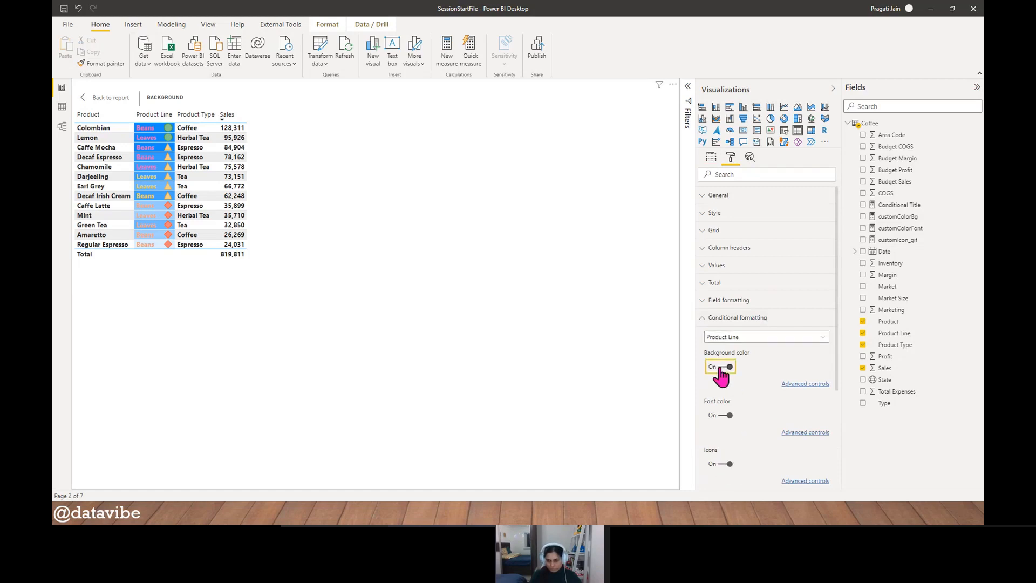
click(702, 321)
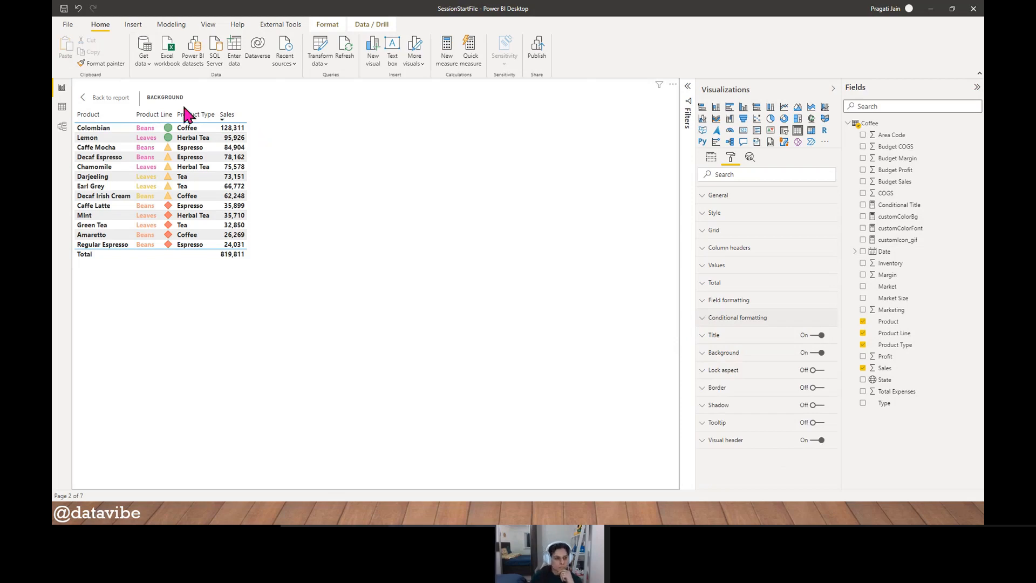
- Add a second Product Line column before Product Type and open the conditional formatting settings for Product Line
click(712, 158)
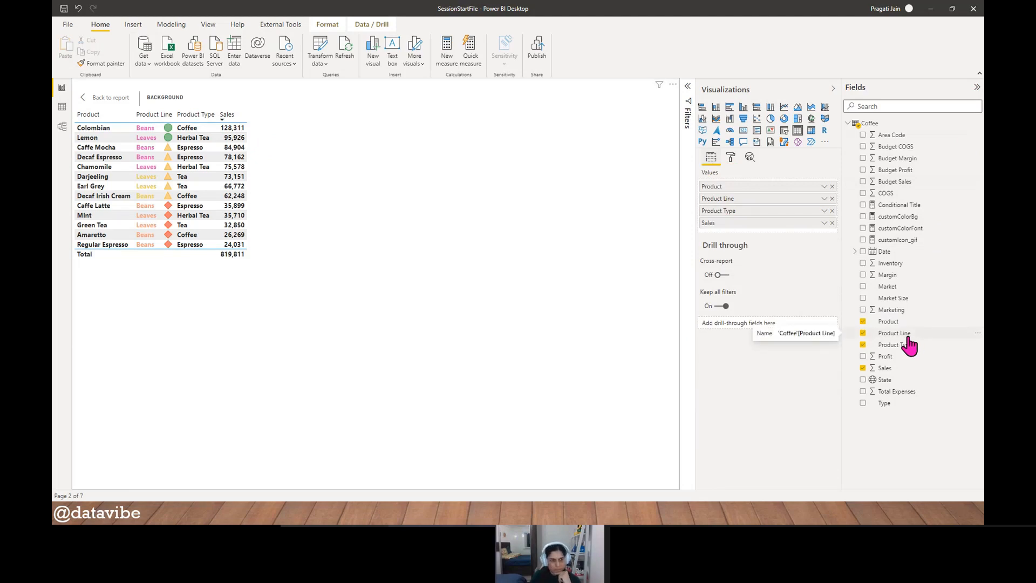
drag(908, 337, 758, 214)
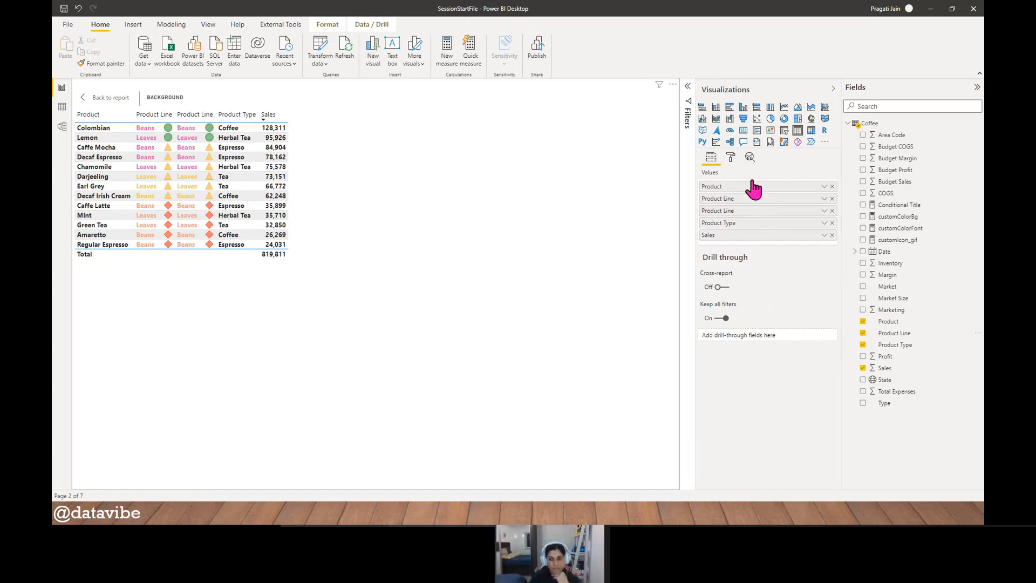
click(730, 157)
click(736, 318)
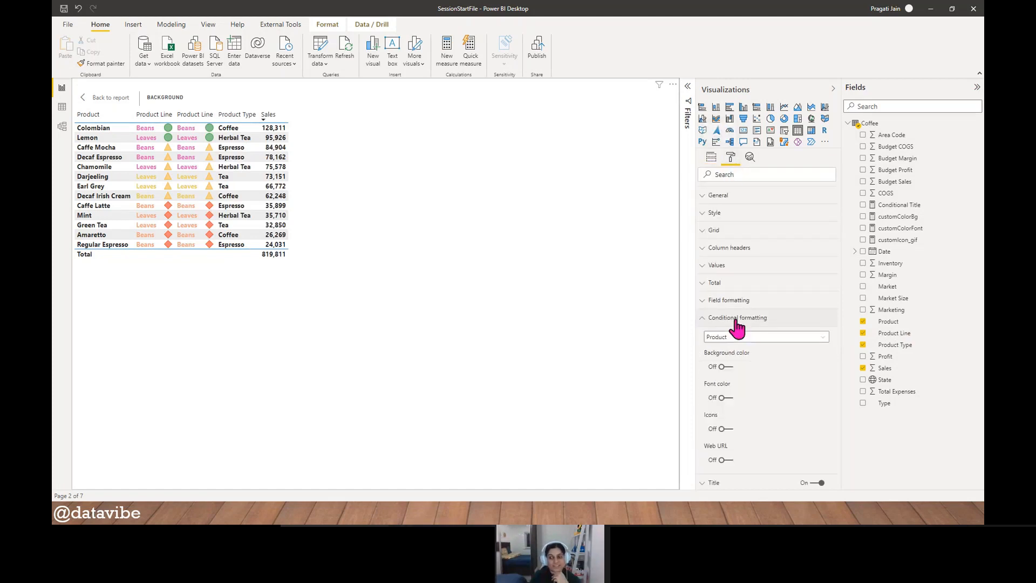
scroll(810, 413, down, 2)
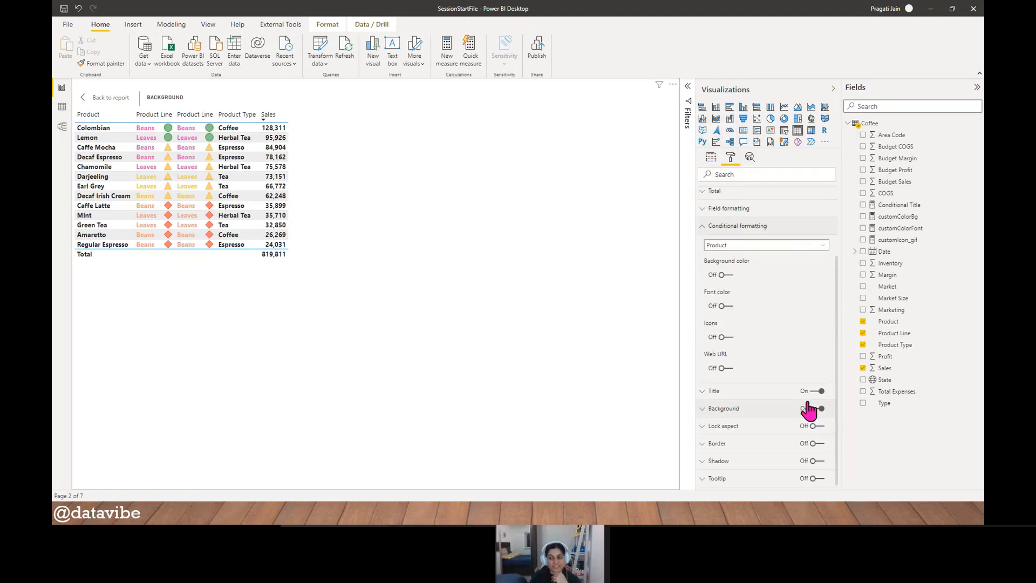
click(826, 248)
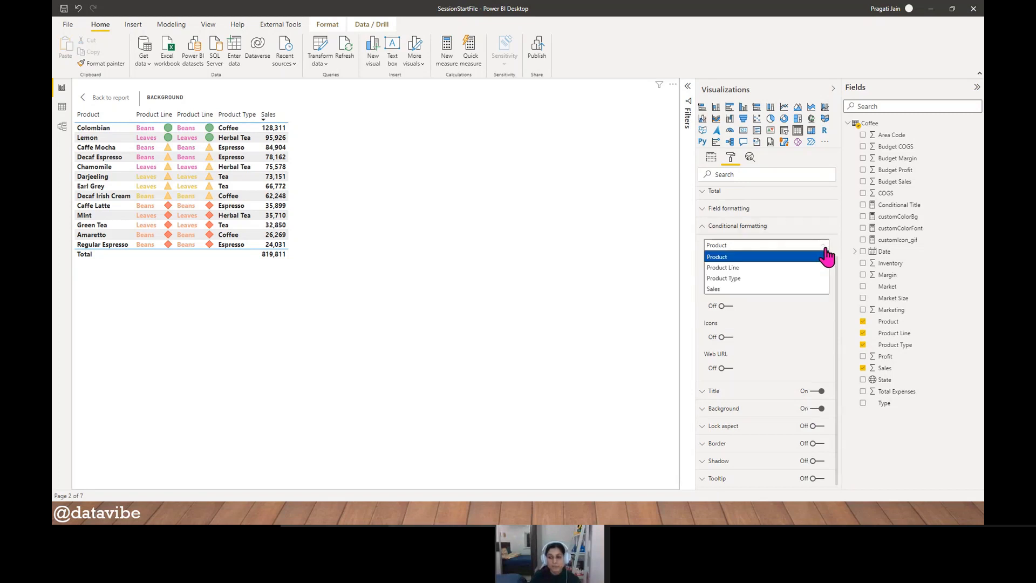
click(786, 268)
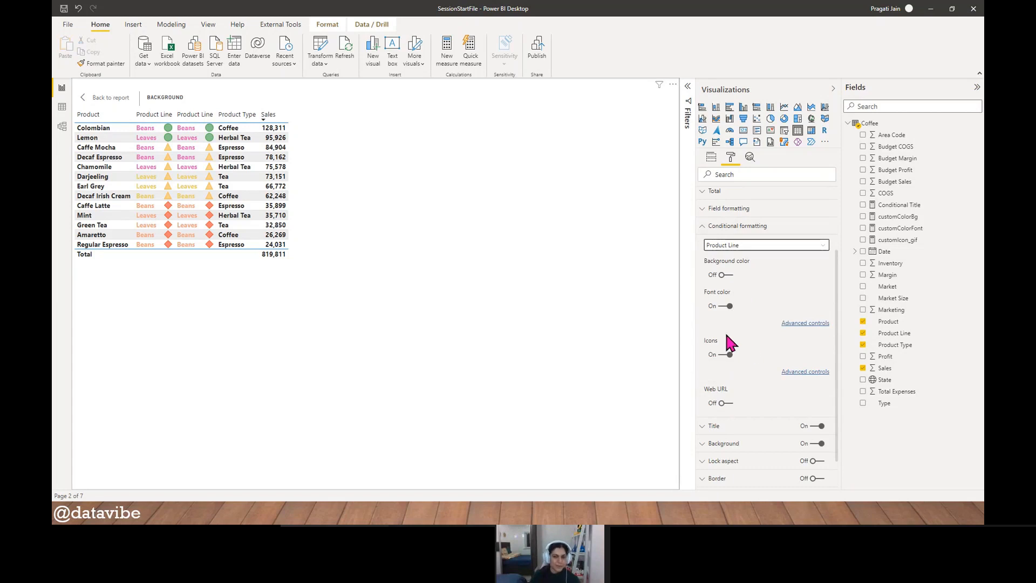
- Rename the duplicate Product Line column to Test for this visual
click(711, 157)
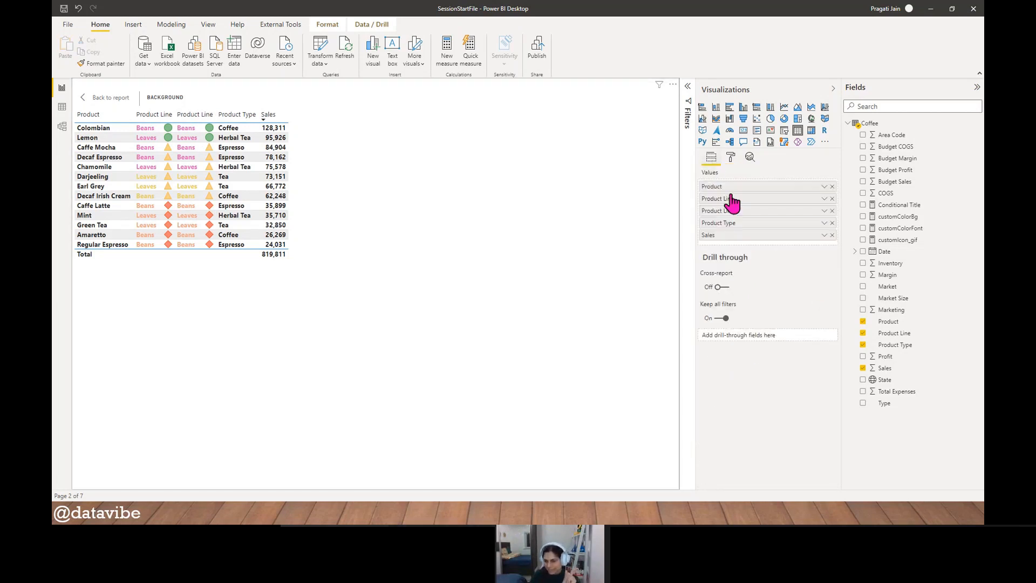
click(824, 210)
click(846, 226)
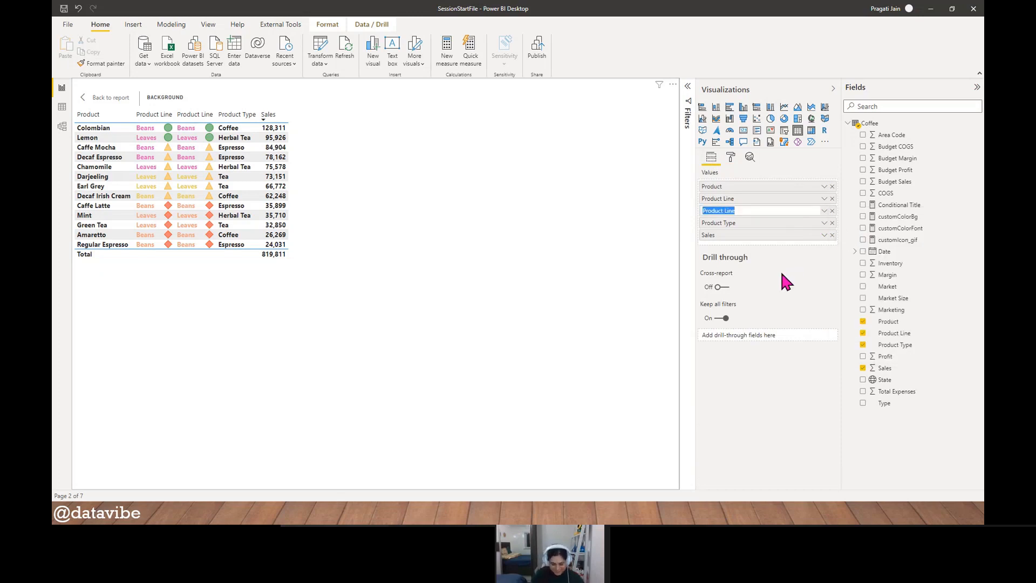
text(Test)
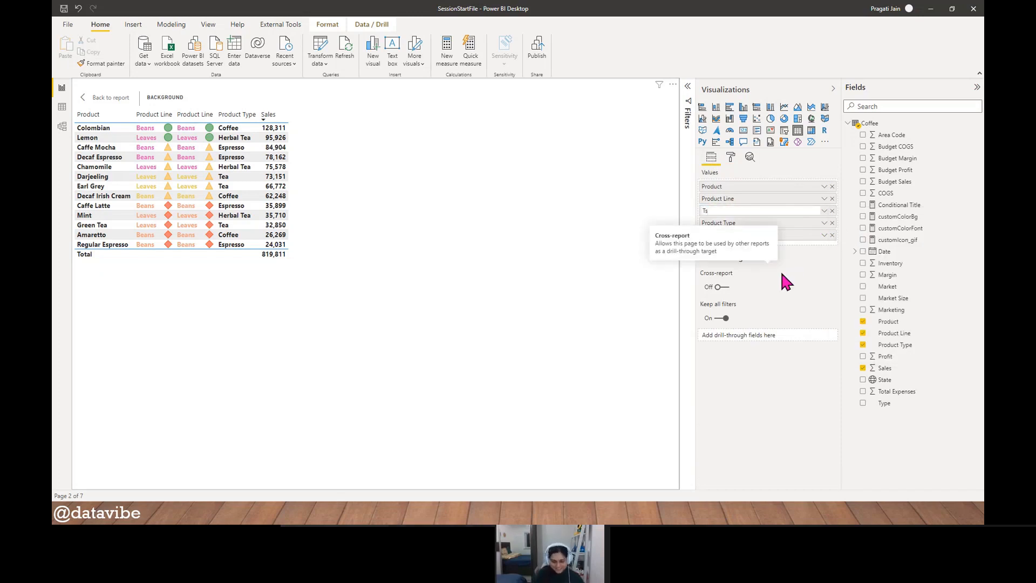
key(Return)
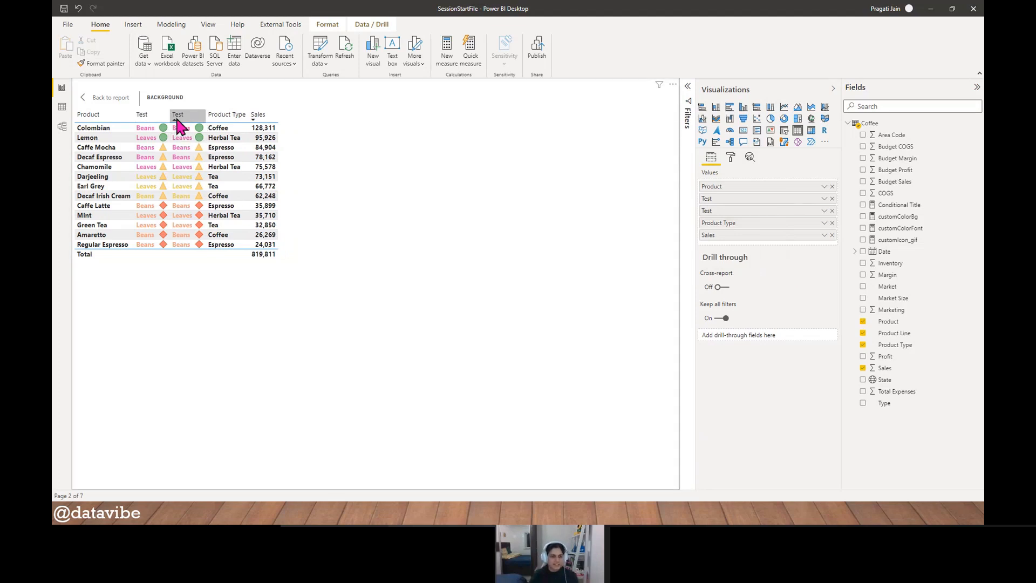
- Remove the duplicate Test column, rename the remaining one to Product Line and return to the report page
click(831, 211)
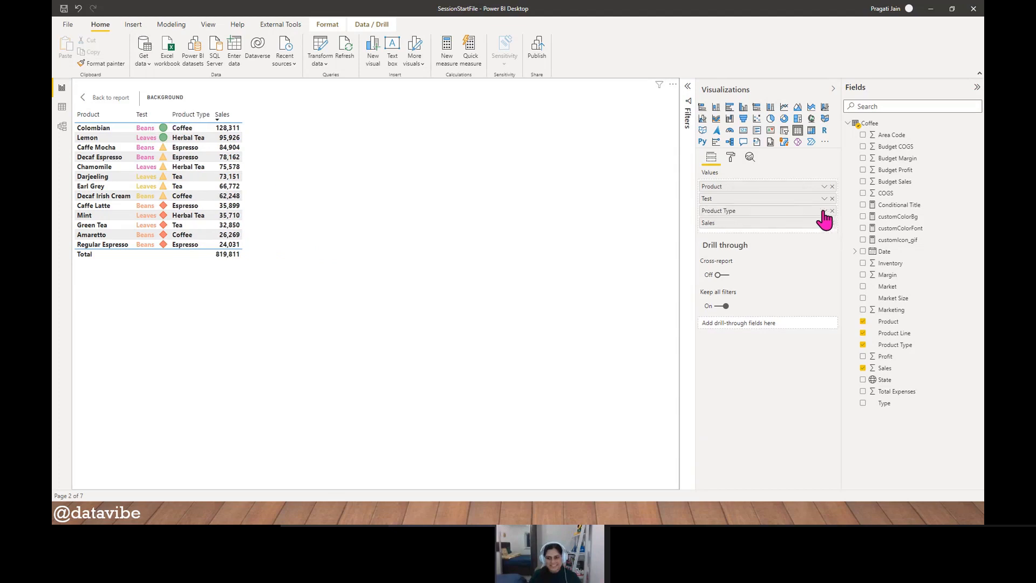
click(824, 198)
click(843, 213)
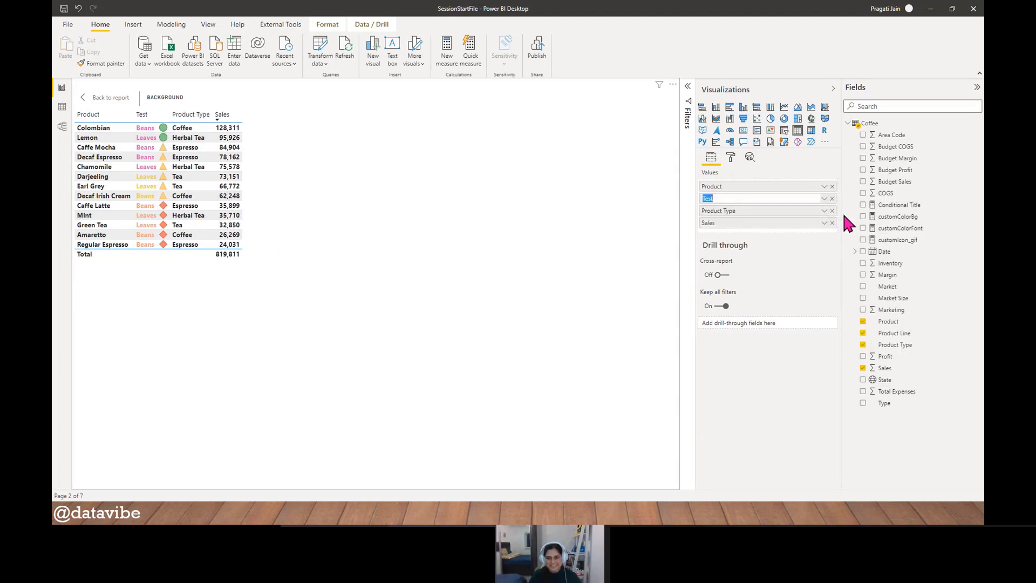
text(Product)
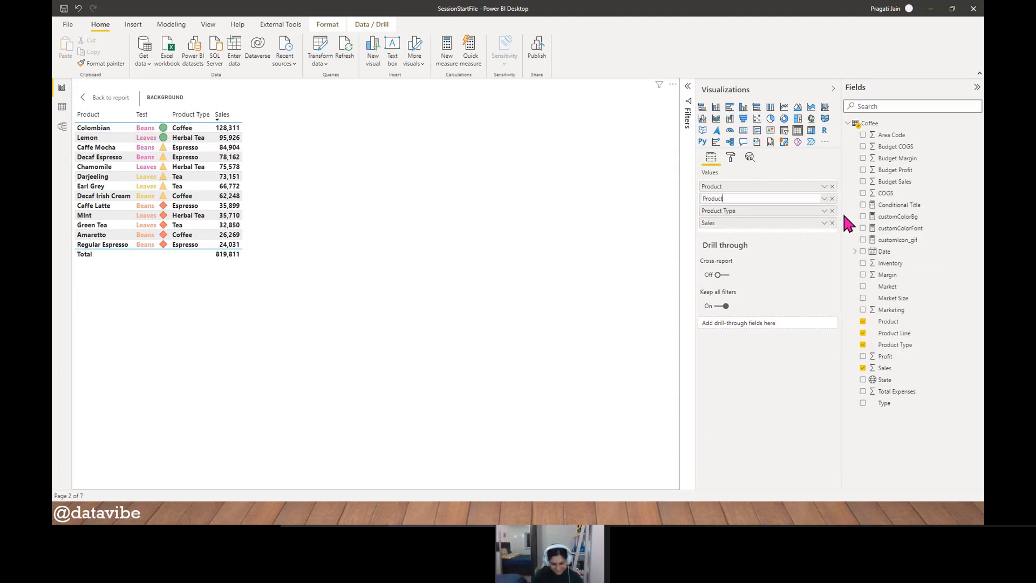
text( Line)
key(Return)
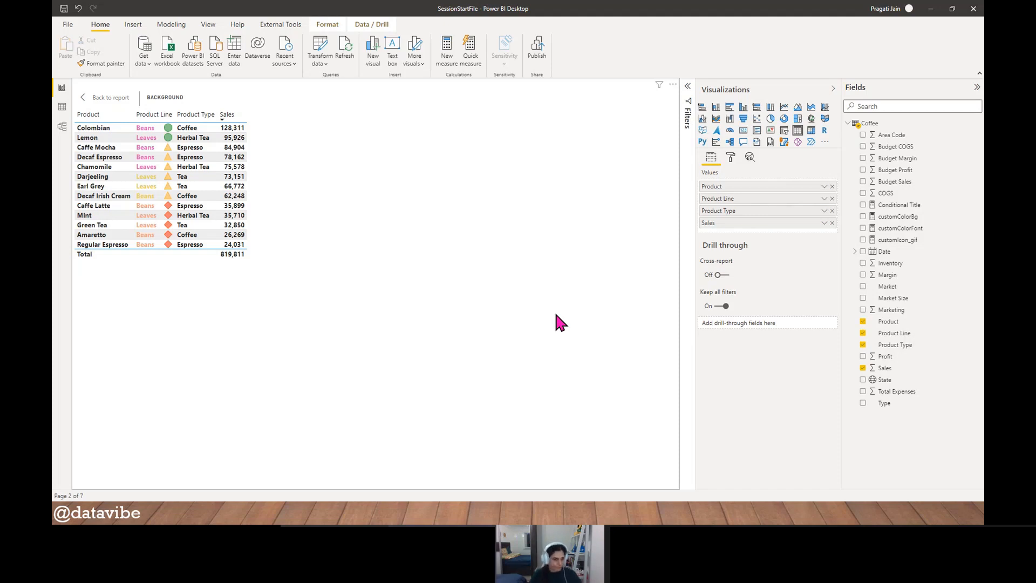
ctrl+click(91, 97)
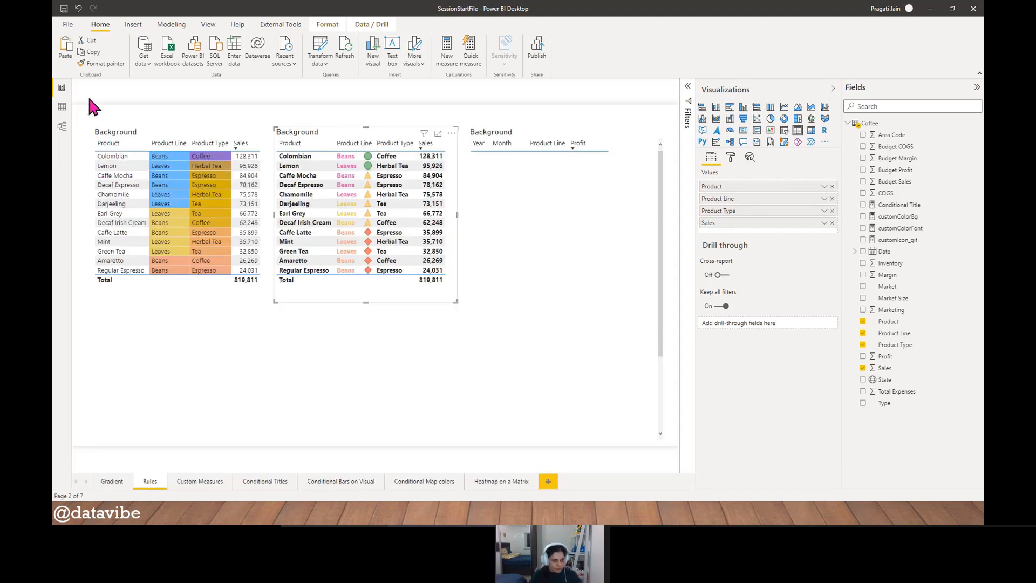
- Copy the Date, Product Line and Profit table from the Rules page to the Custom Measures page and place it near the page's left edge
click(255, 355)
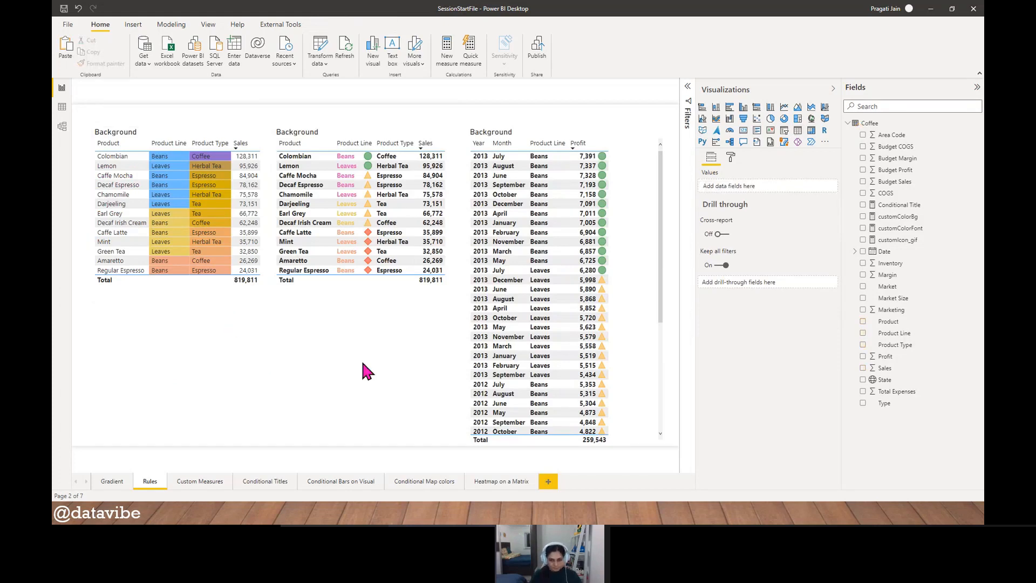
click(572, 128)
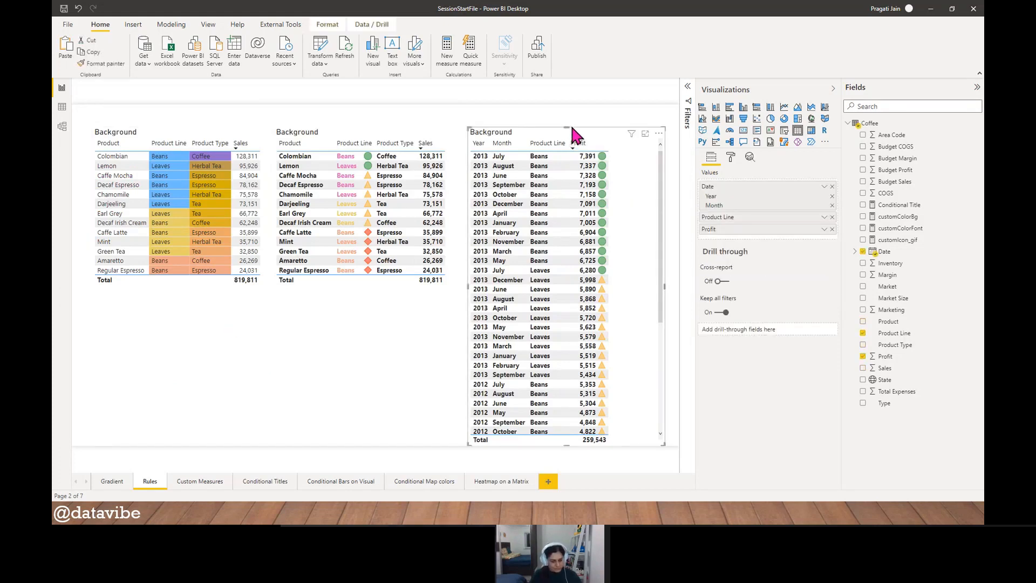
click(350, 346)
click(210, 482)
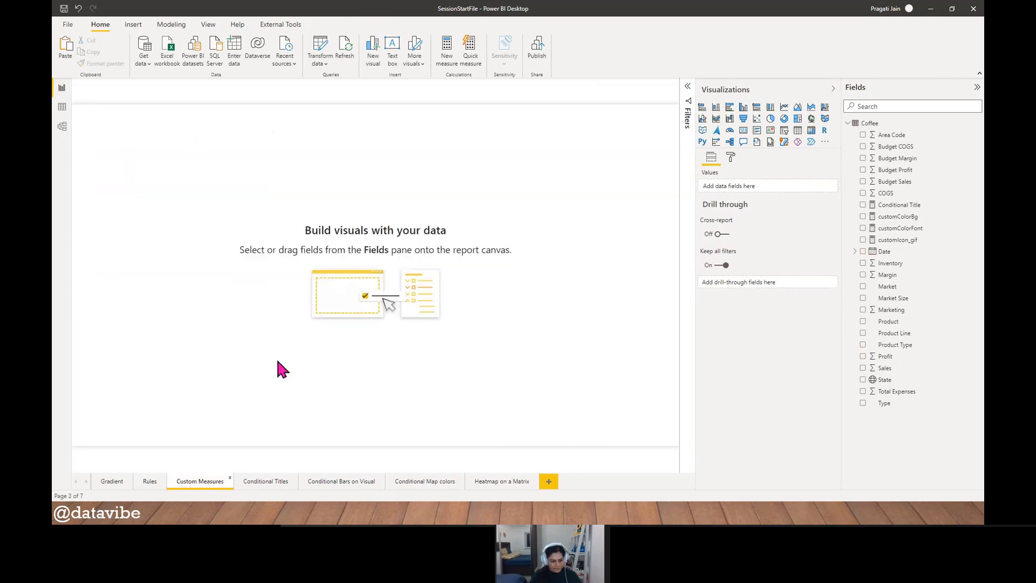
key(ctrl+v)
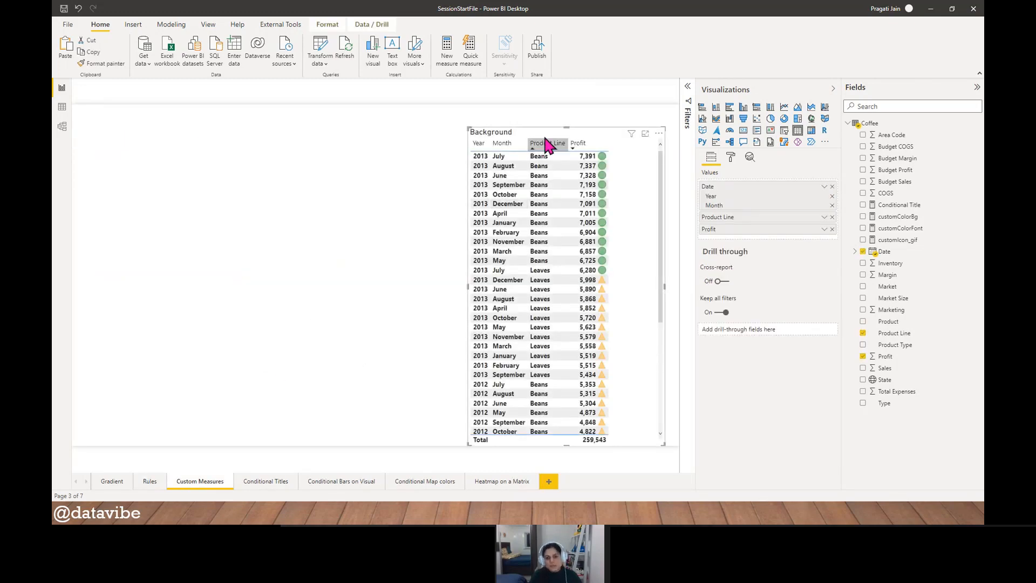
drag(490, 132, 149, 116)
click(317, 301)
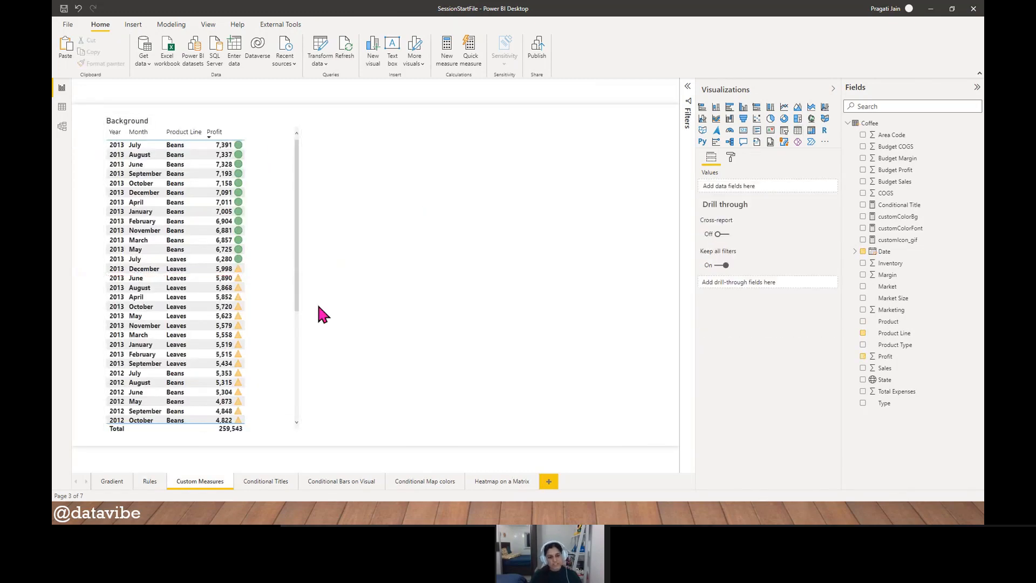
- Review the tables on the Gradient and Rules pages, and return to the Custom Measures page
click(107, 485)
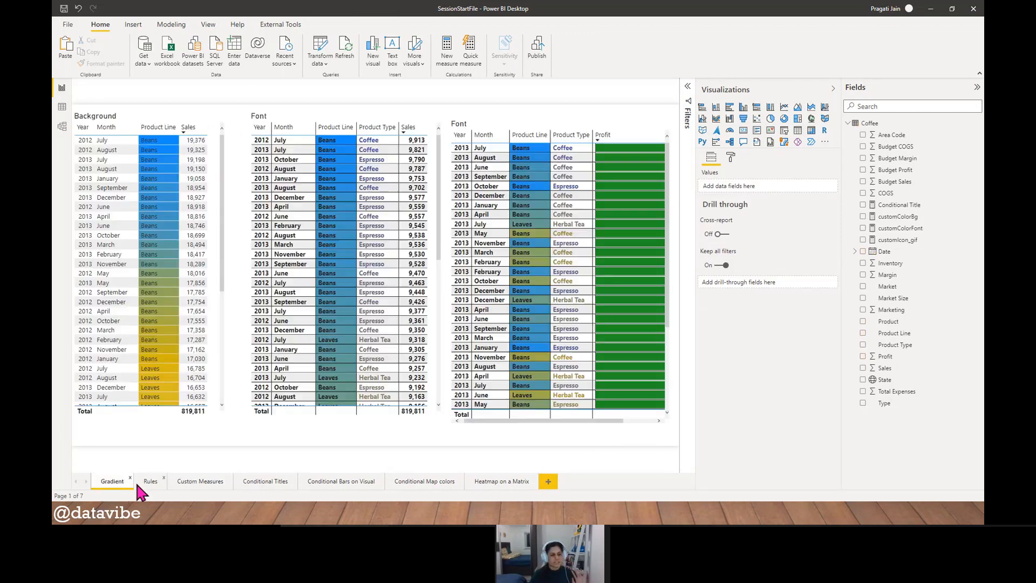
click(139, 486)
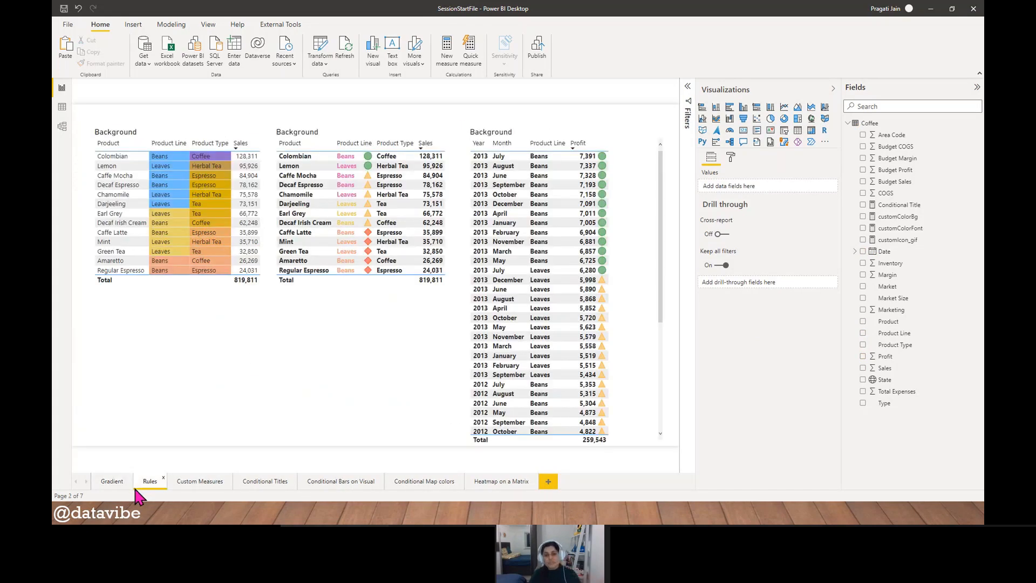
click(198, 489)
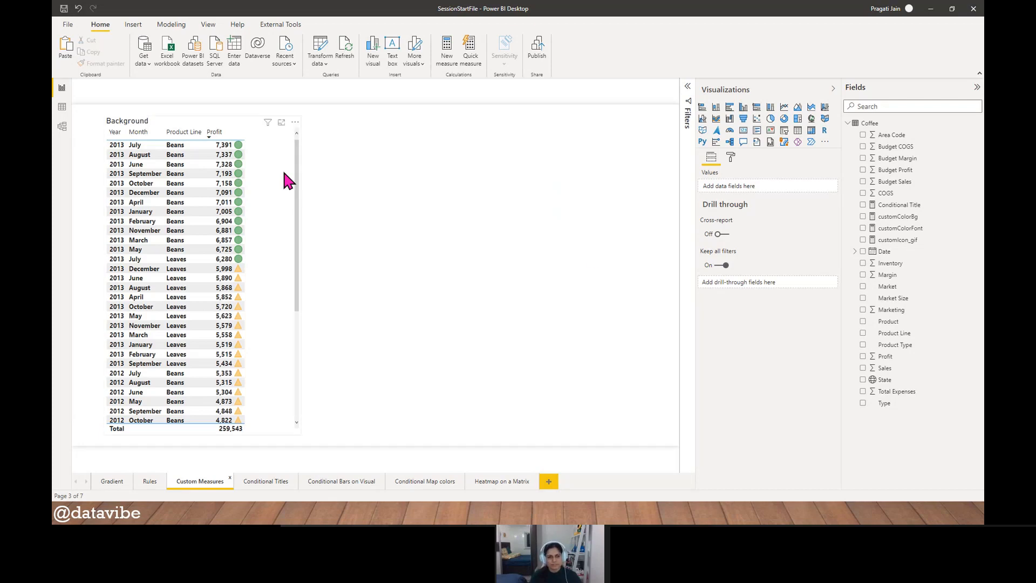
- Make the pasted table shorter and move it to the right of the page's centre
click(276, 142)
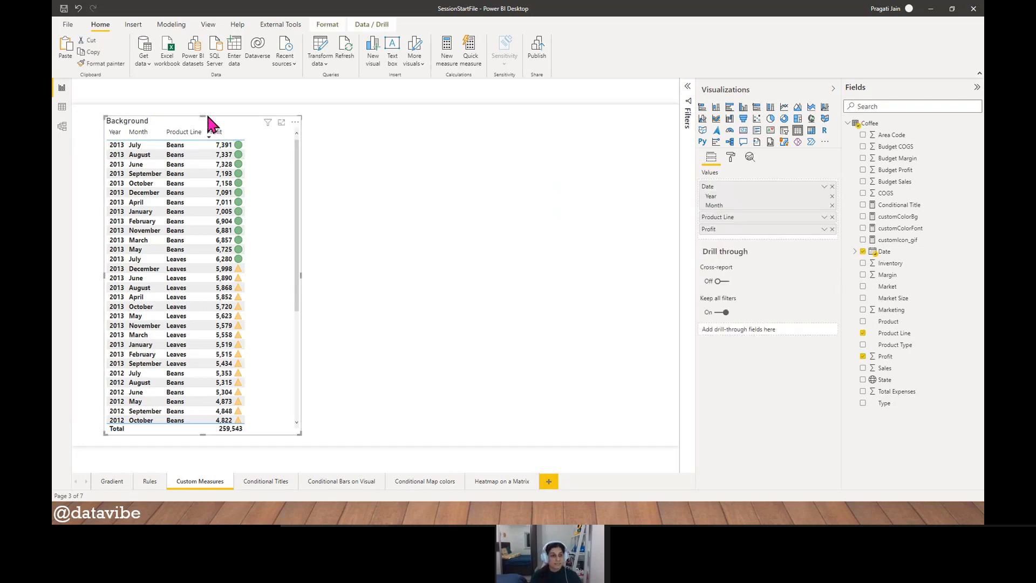
drag(204, 113, 218, 161)
click(430, 288)
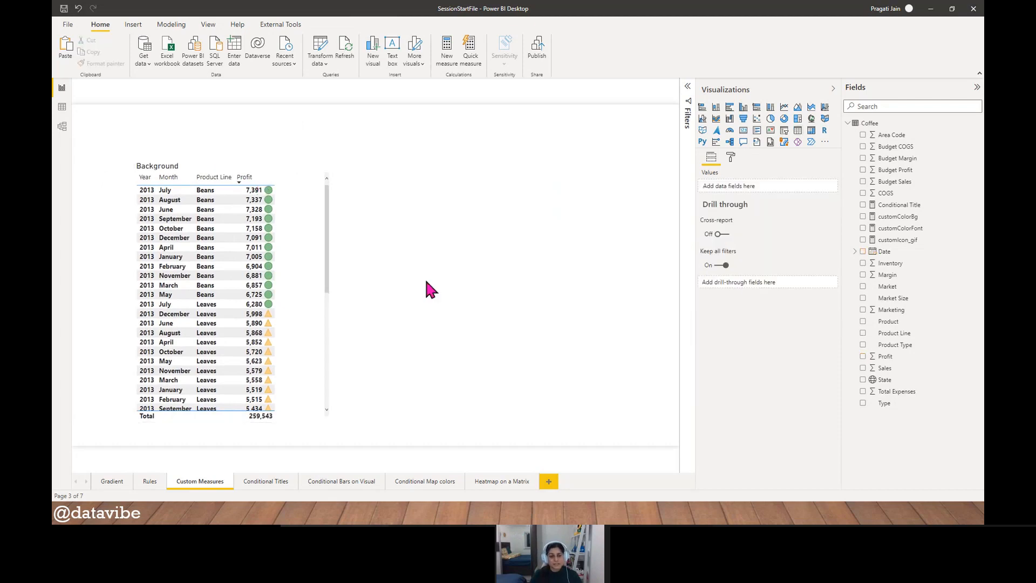
click(242, 175)
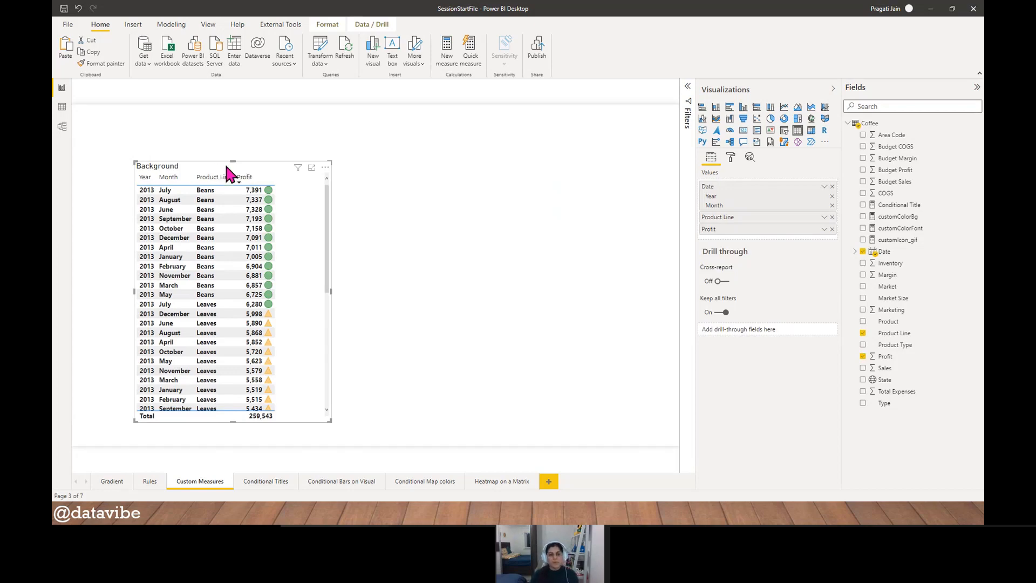
drag(220, 163, 460, 160)
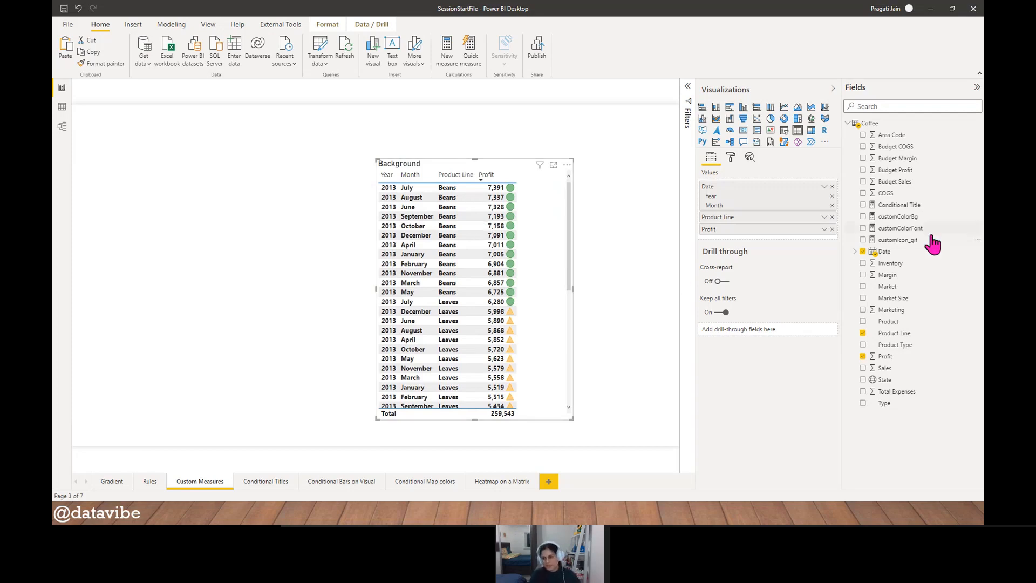
- Switch the table's Date field from the year and month hierarchy to plain dates
drag(902, 252, 759, 192)
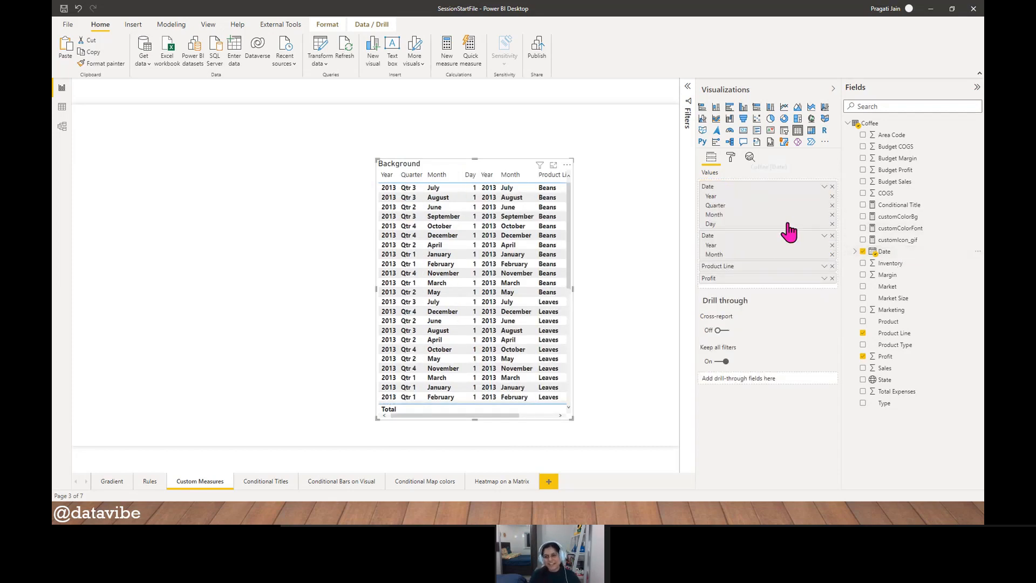
click(824, 186)
click(845, 239)
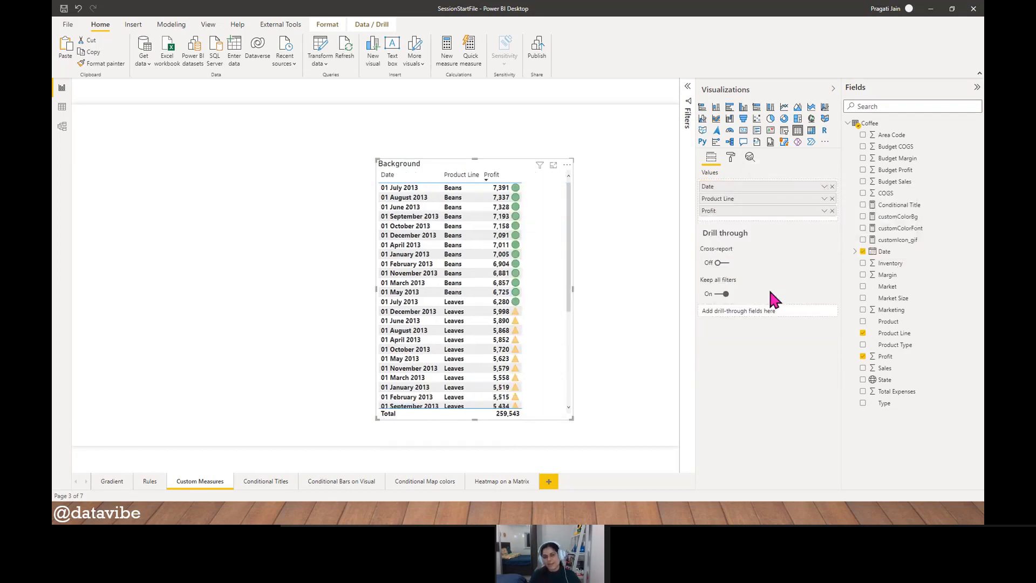
- Make the table taller toward the page's upper edge and replace its Product Line column with Product Type
drag(476, 158, 469, 130)
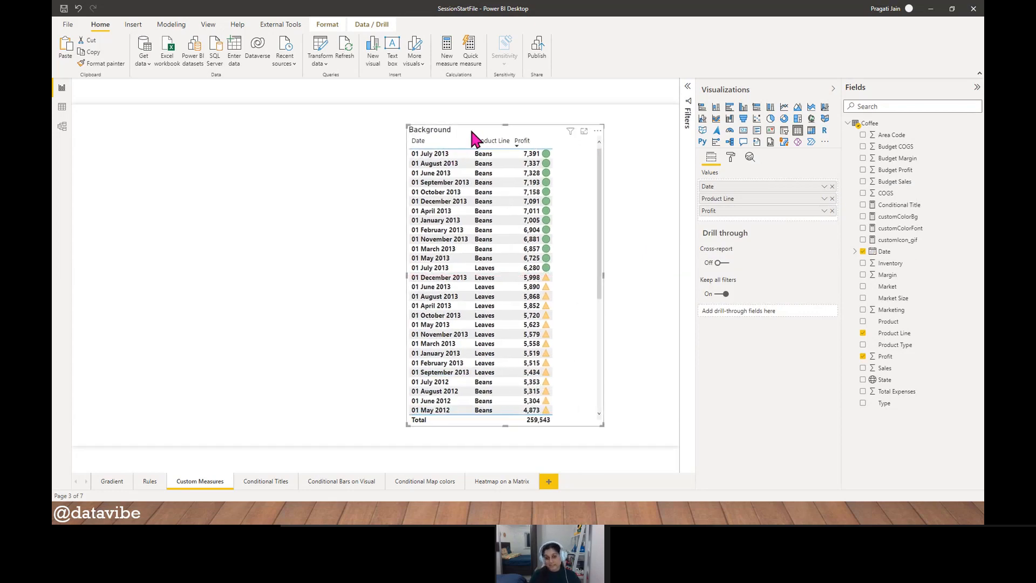
scroll(574, 297, down, 5)
scroll(574, 302, up, 5)
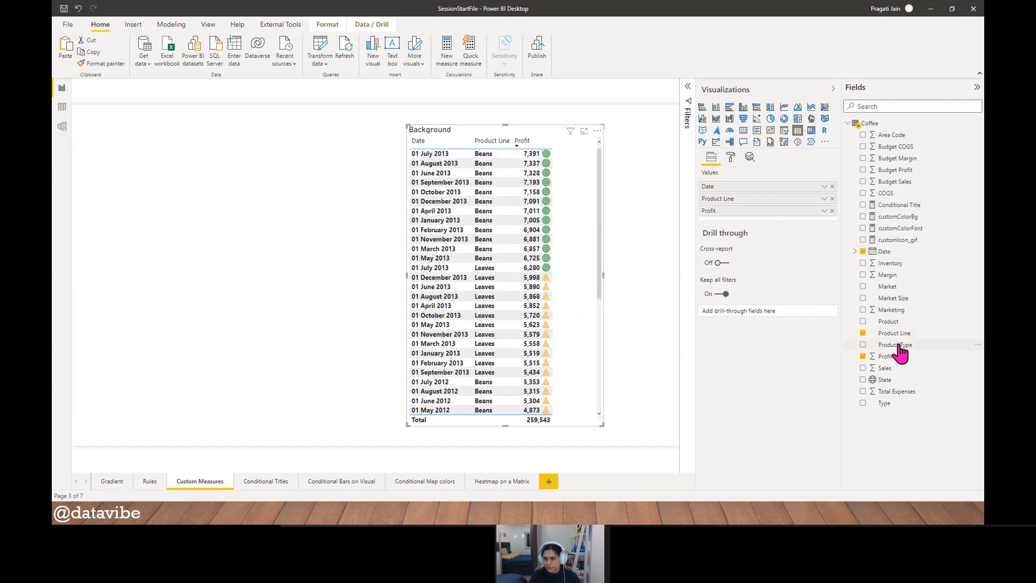
drag(899, 351, 753, 199)
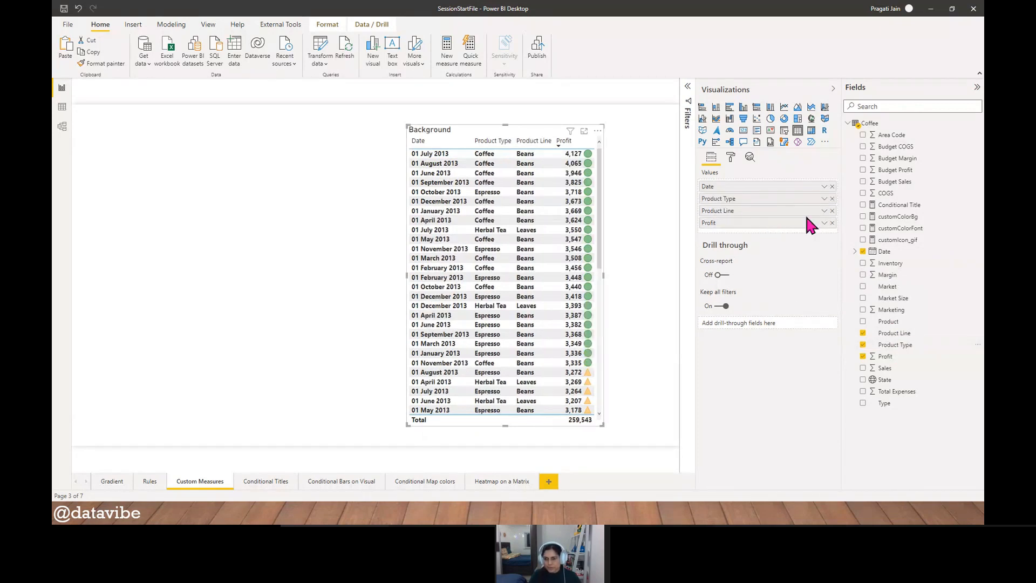
click(832, 210)
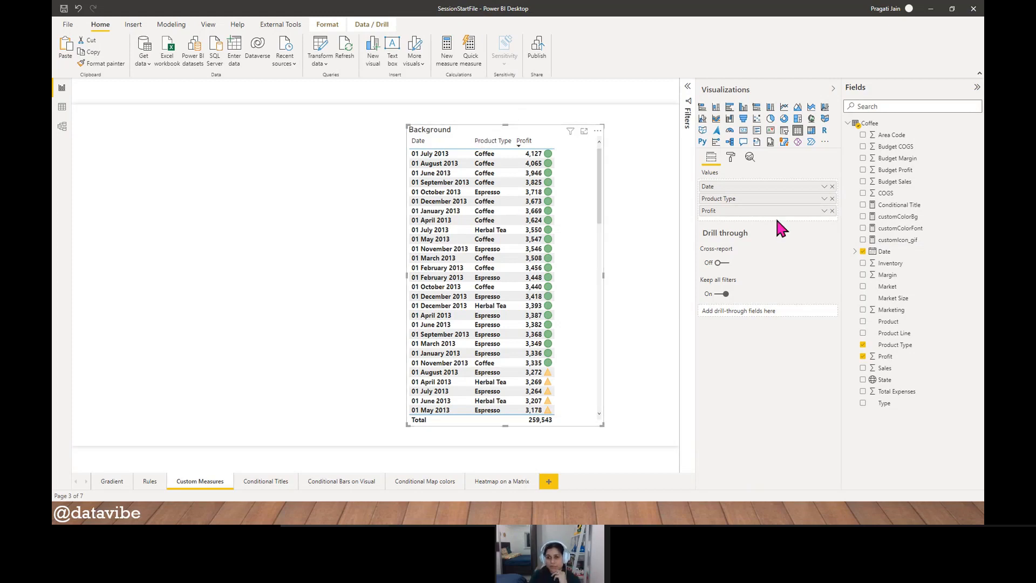
- Try the Field value format style for the Product Type column's background color
click(731, 157)
click(739, 317)
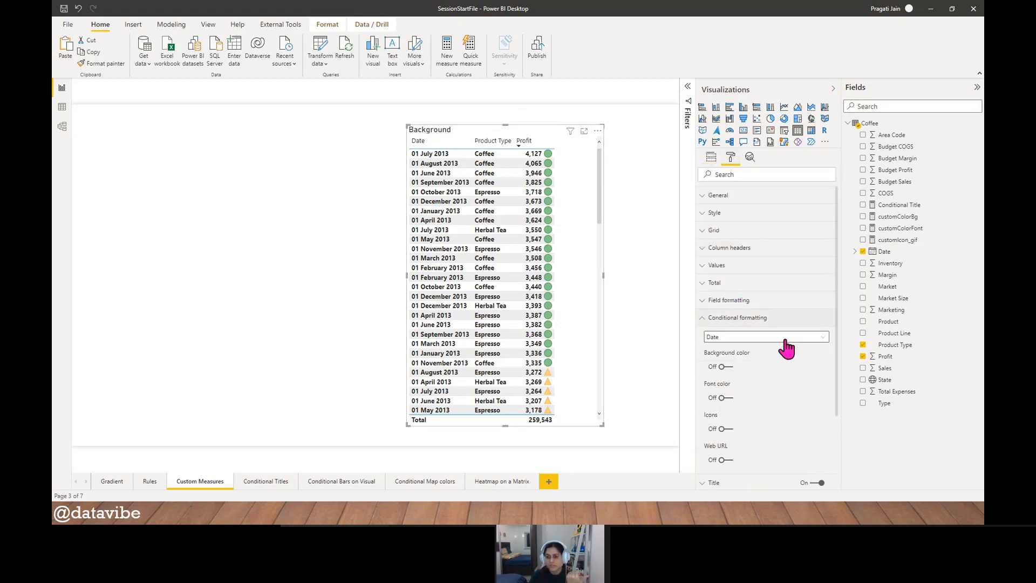
click(758, 247)
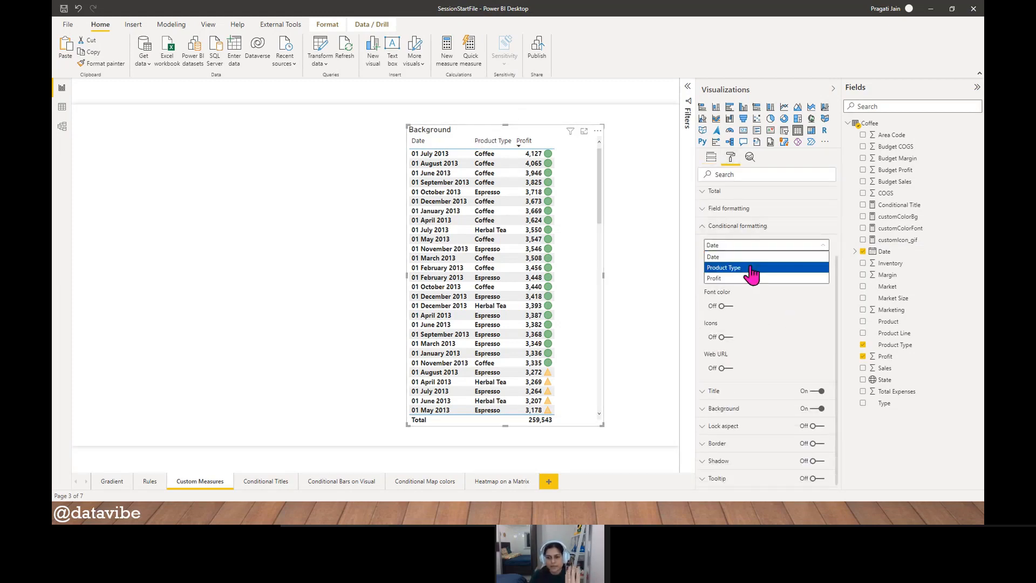
click(752, 273)
click(732, 274)
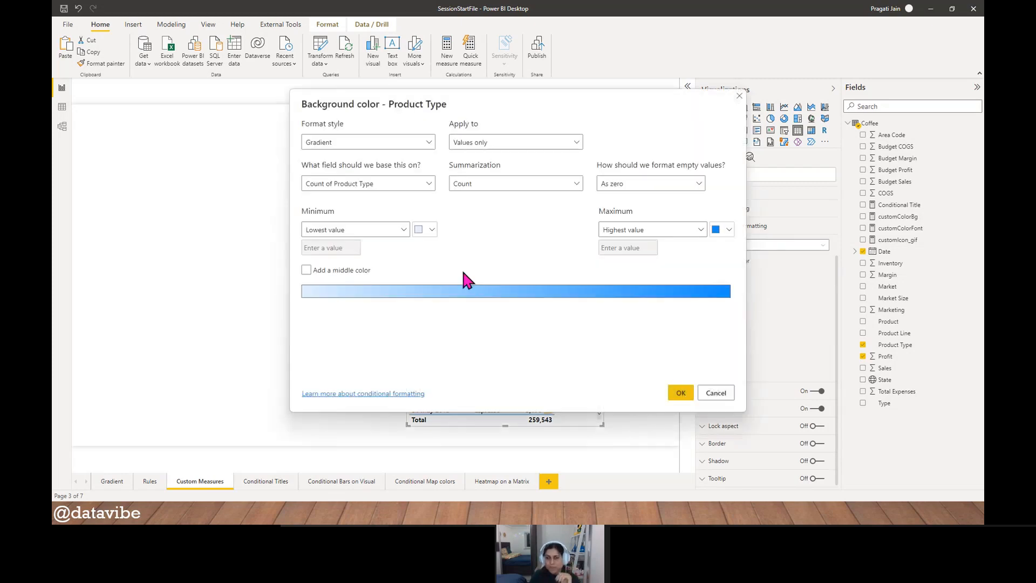
click(430, 143)
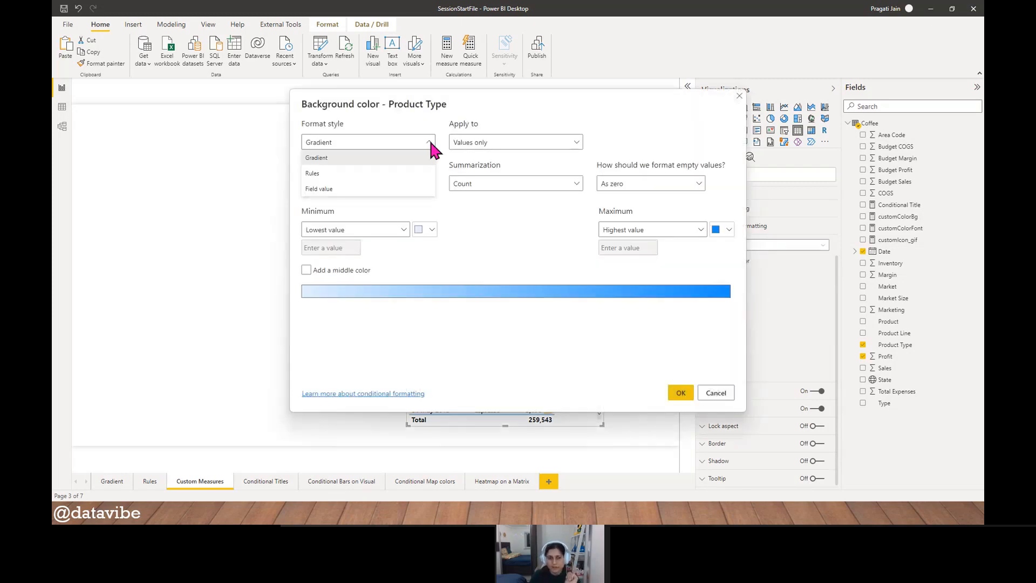
click(386, 189)
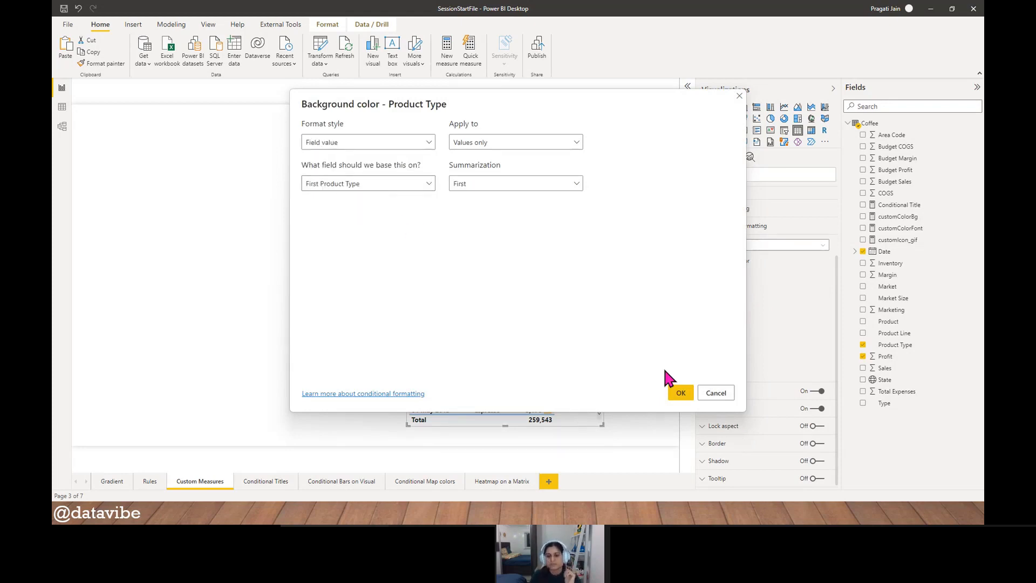
click(721, 396)
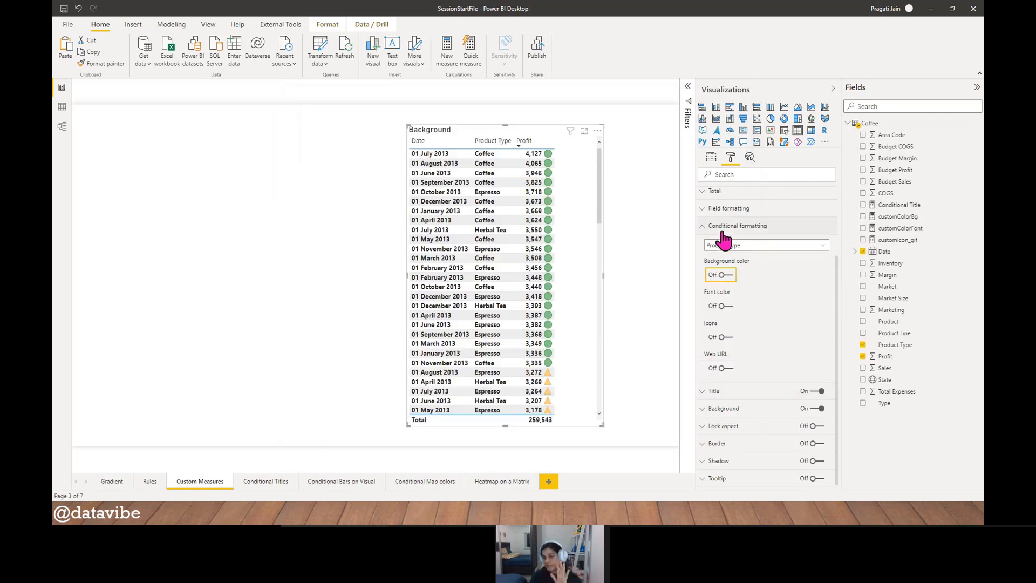
click(706, 231)
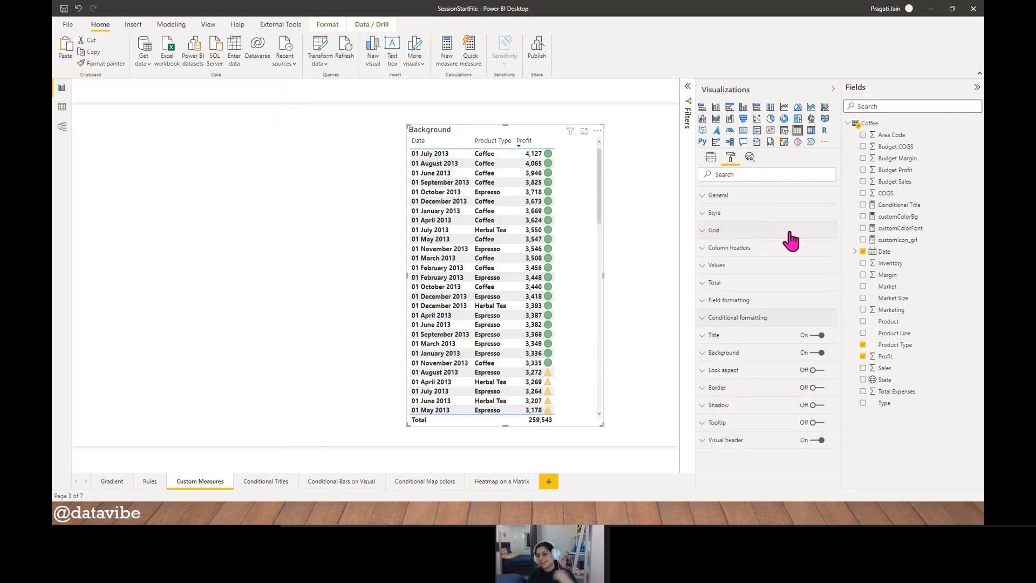
- Open the customColorBg measure and examine its Sales sum variable and SWITCH conditions
click(894, 217)
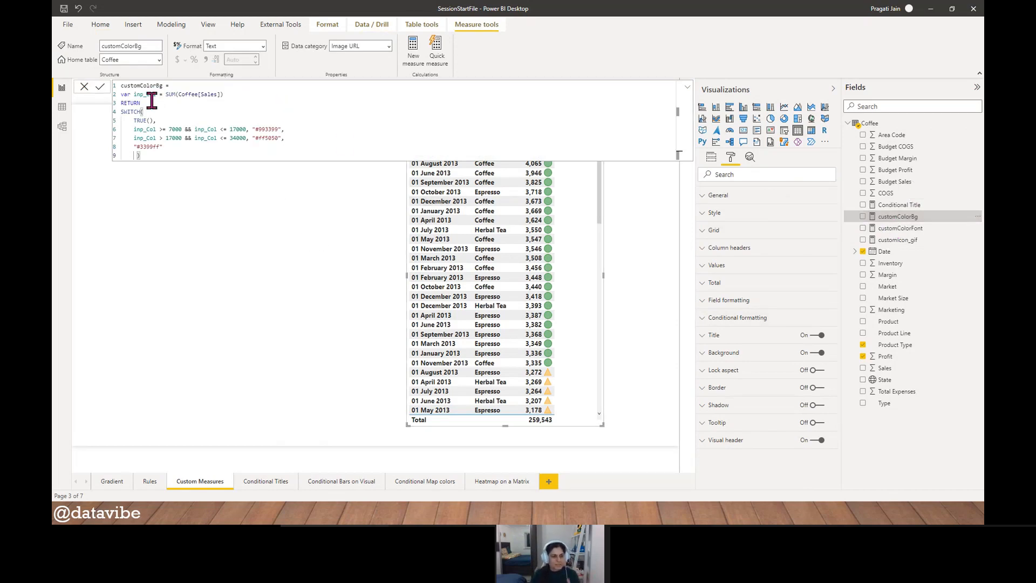
drag(134, 96, 246, 104)
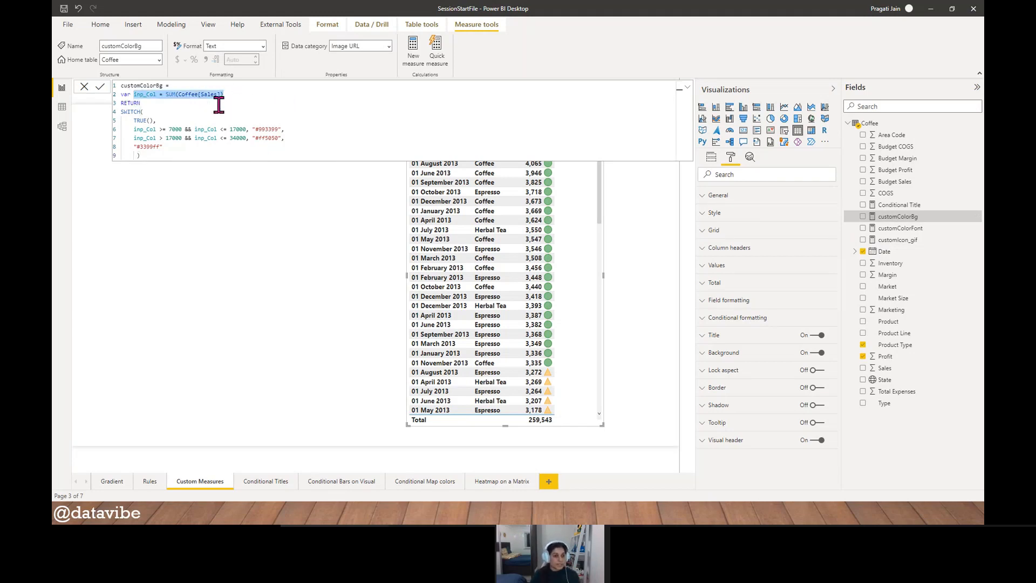
click(135, 130)
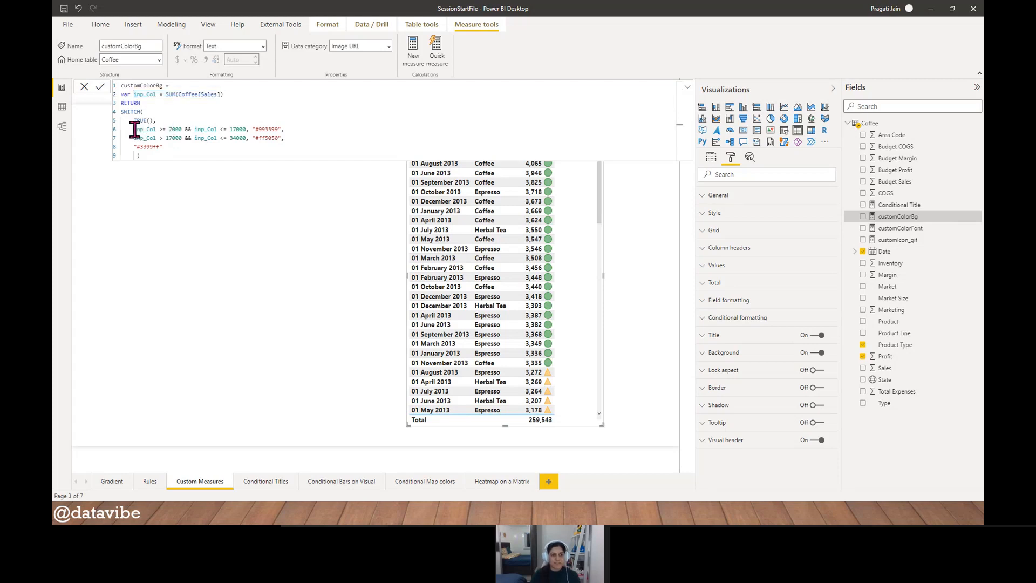
drag(134, 130, 319, 143)
click(319, 144)
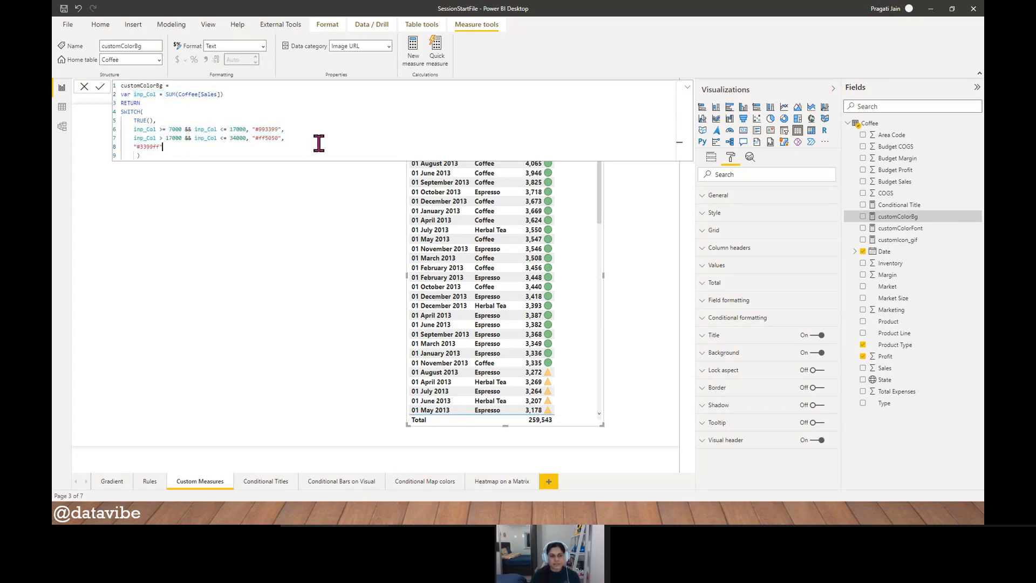
- Examine the range limits and the color code for each condition in the customColorBg formula, including the default color
double_click(176, 129)
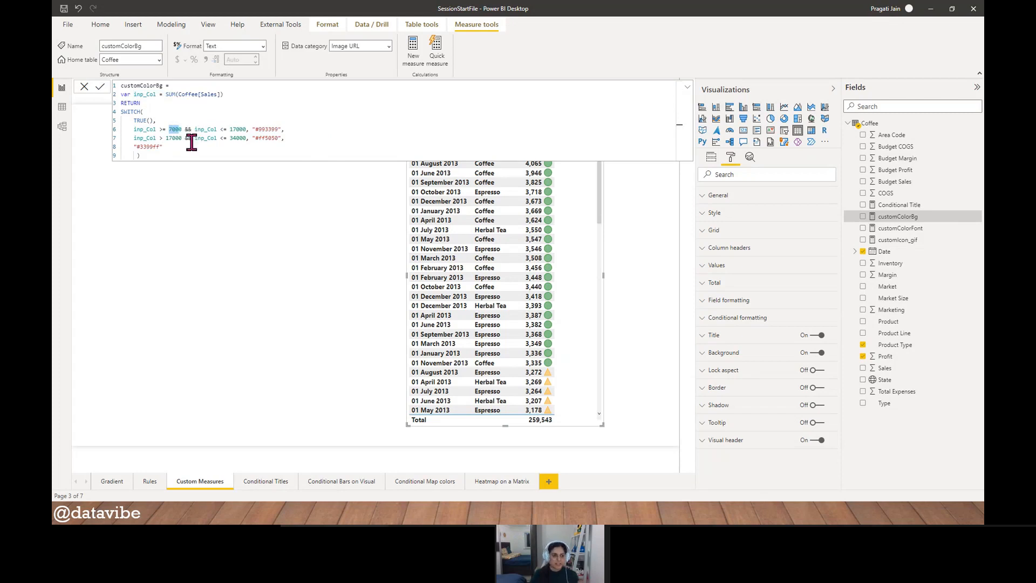
double_click(238, 130)
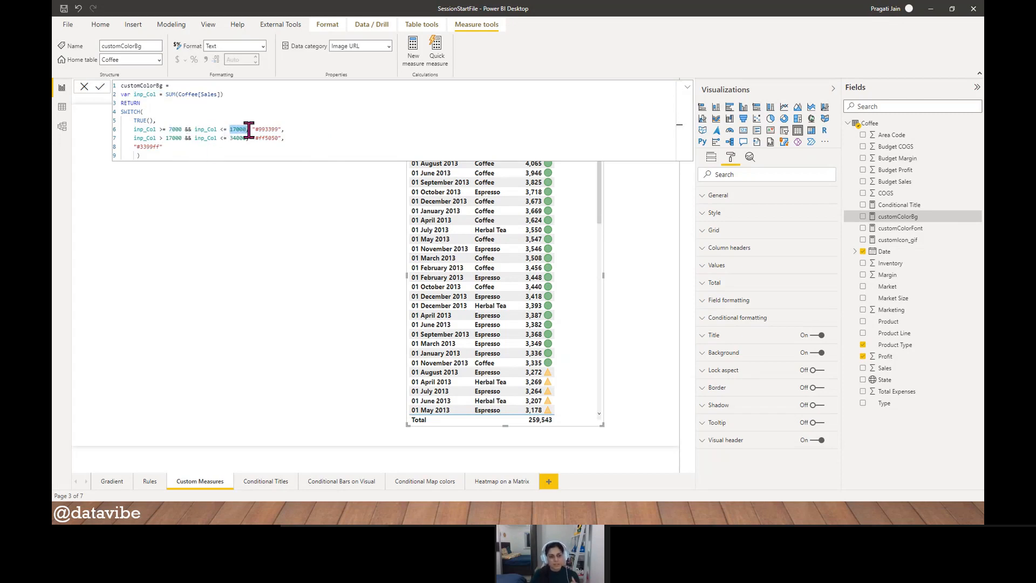
double_click(267, 130)
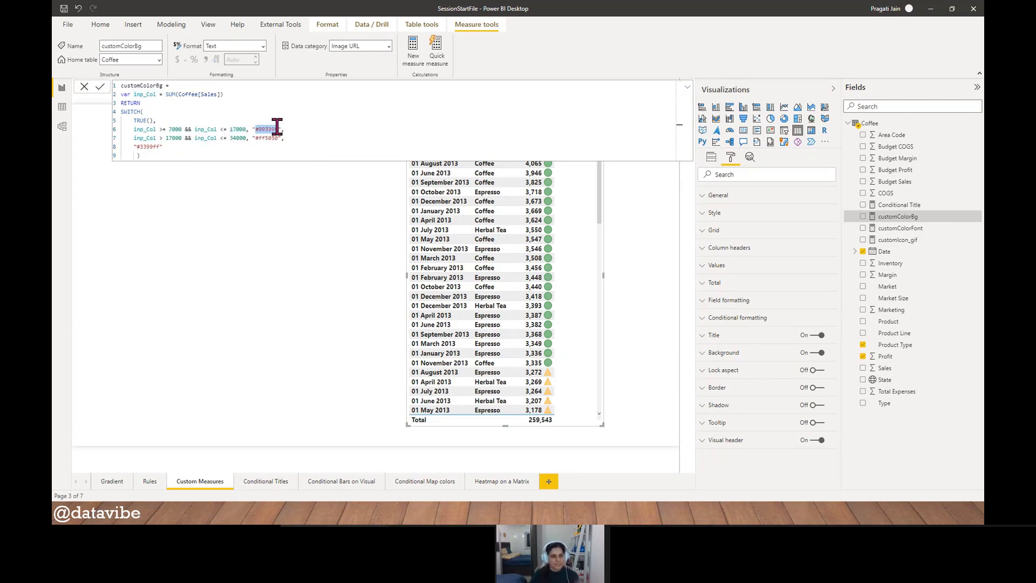
double_click(172, 138)
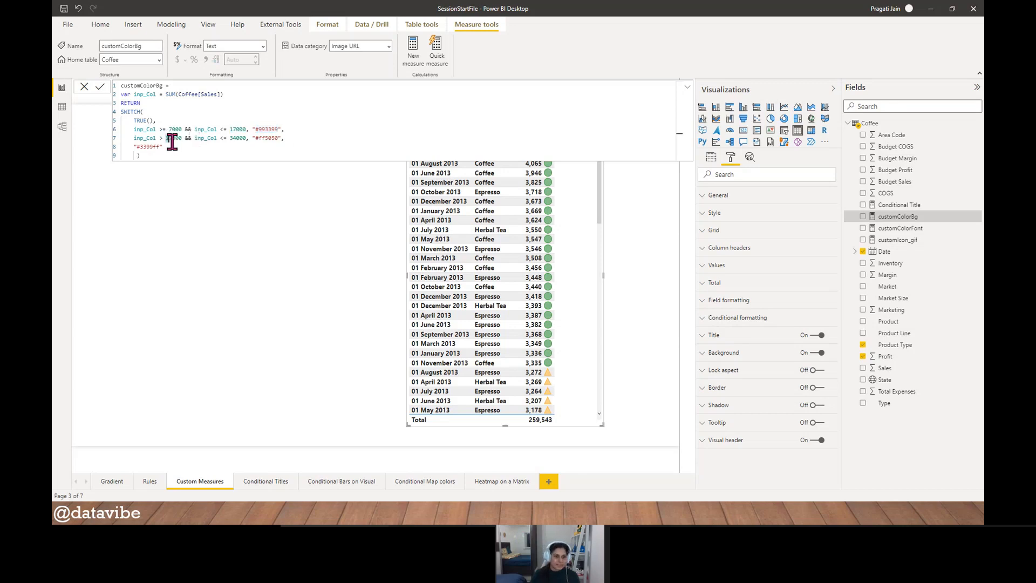
double_click(237, 138)
drag(252, 138, 281, 138)
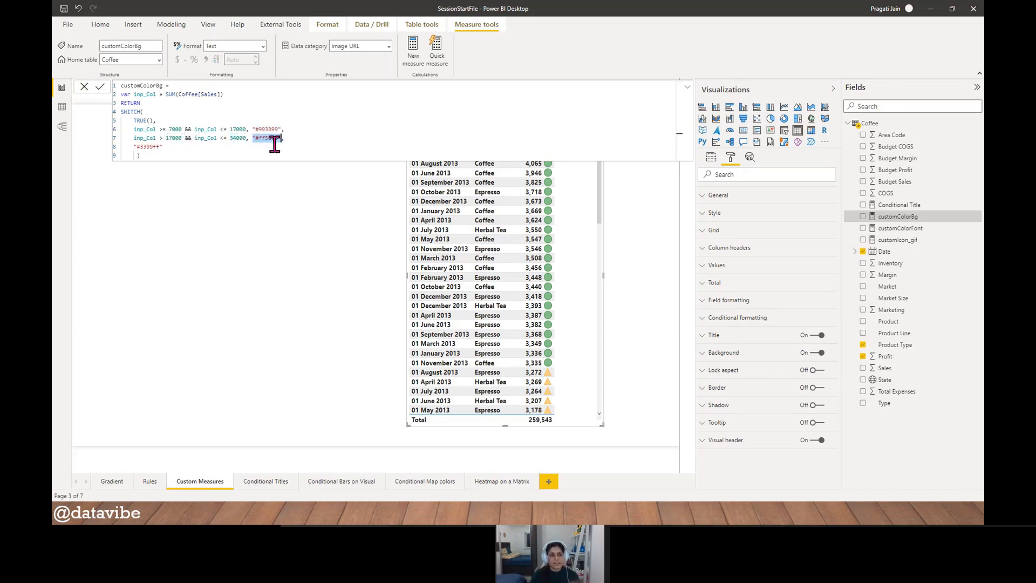
drag(163, 146, 128, 145)
click(187, 150)
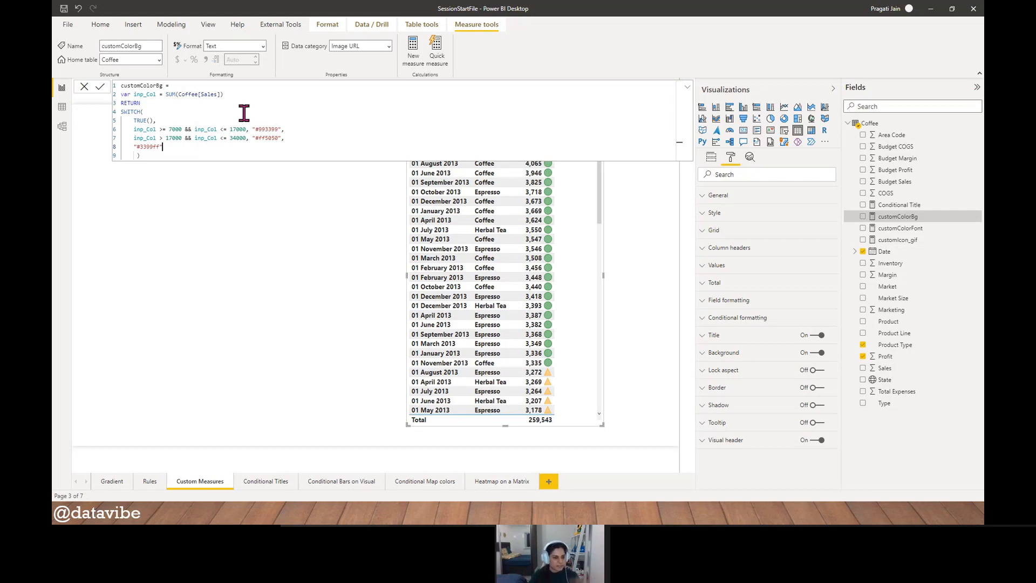
- Examine the Sales sum that the customColorBg formula evaluates, then close the formula without changes
click(123, 111)
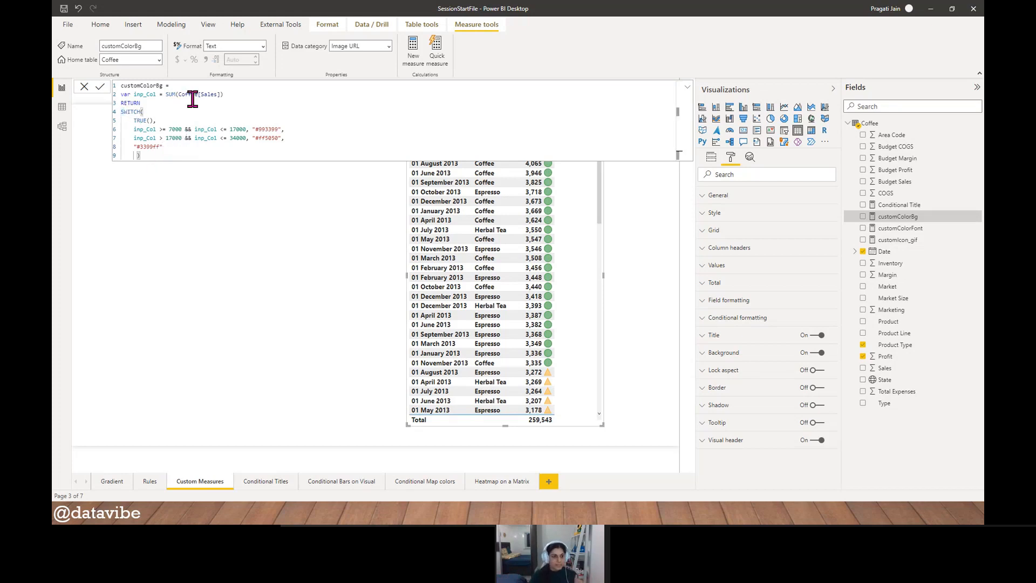
drag(179, 95, 225, 95)
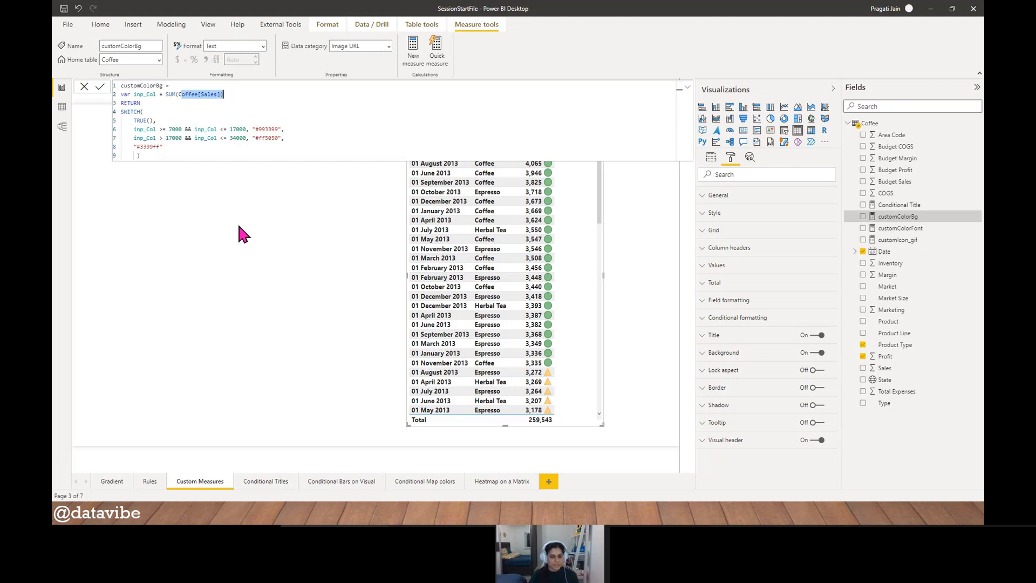
click(593, 240)
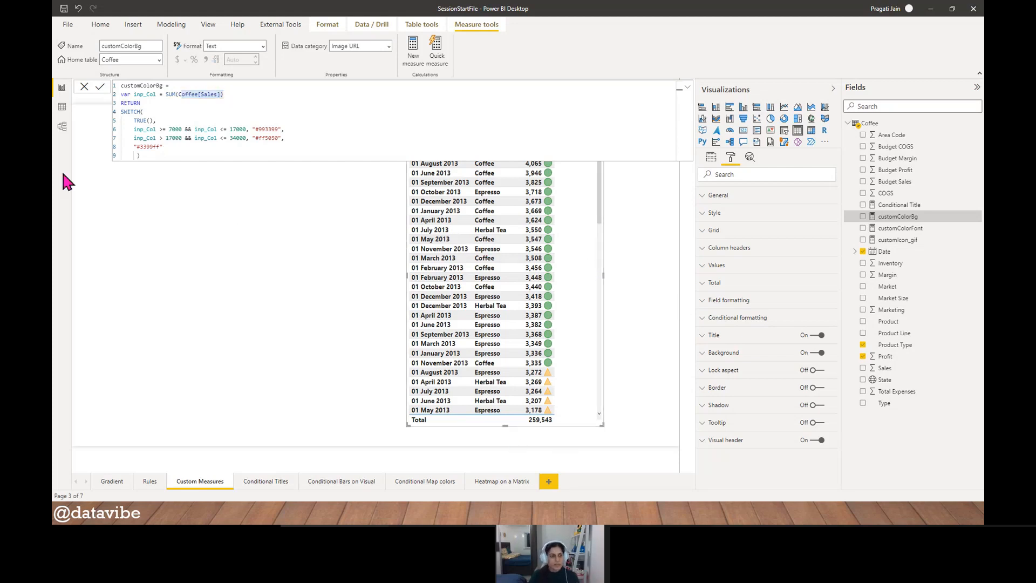
click(84, 87)
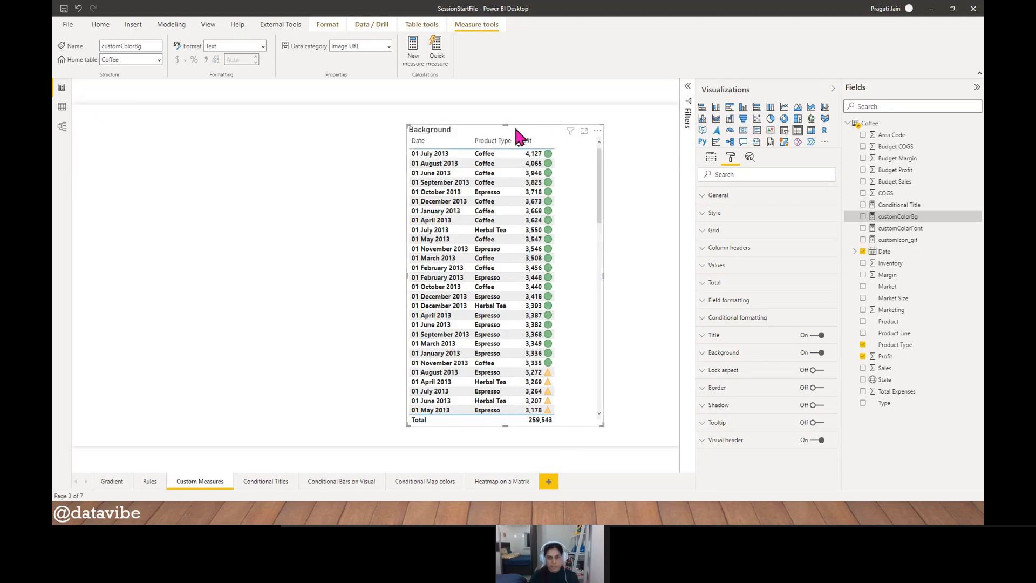
- Shorten the Background table slightly at its upper edge and replace its Profit column with Sales
mouse_move(504, 126)
mouse_down()
mouse_move(499, 162)
mouse_move(504, 129)
mouse_up()
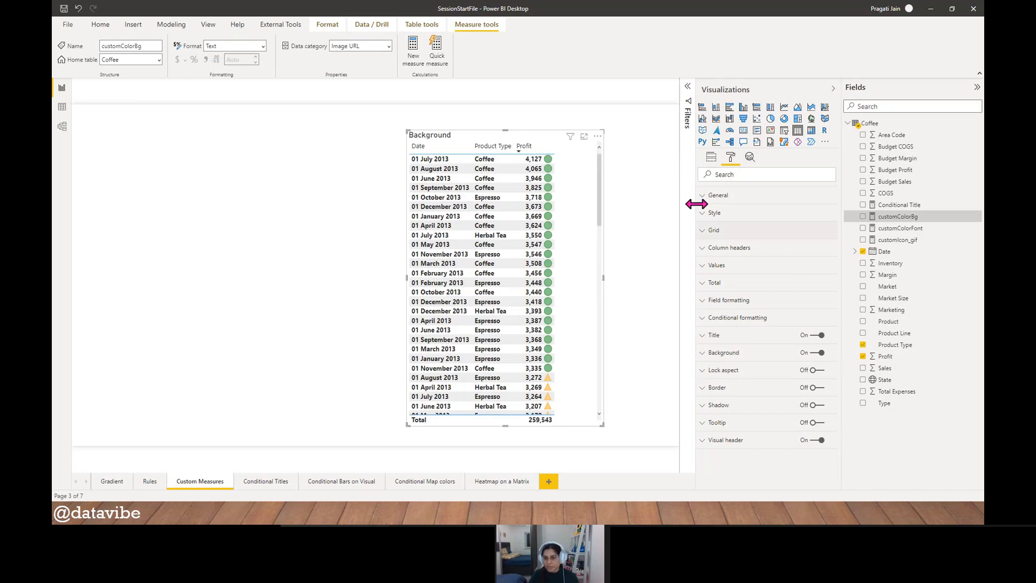
click(711, 156)
click(832, 211)
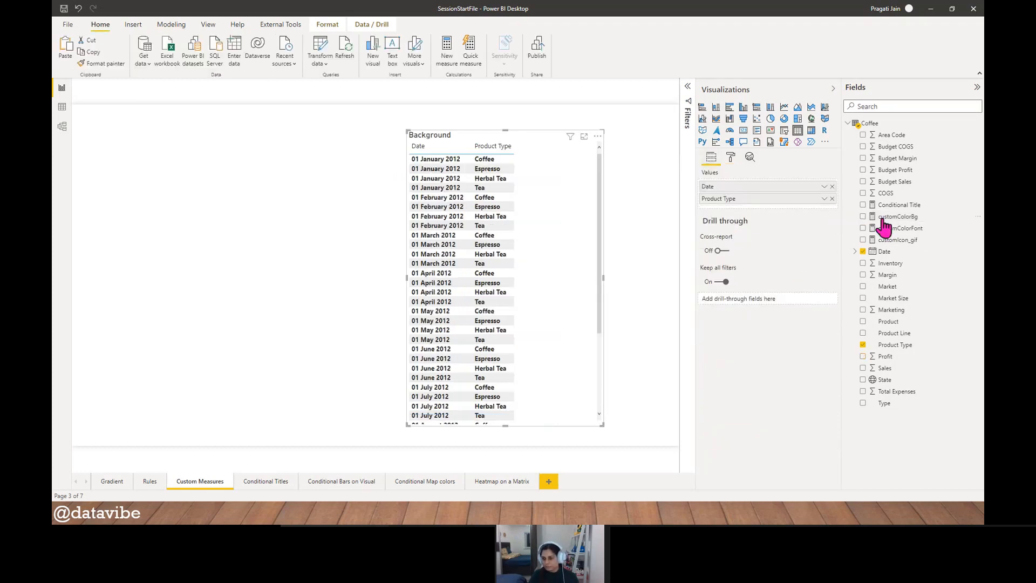
drag(885, 367, 752, 212)
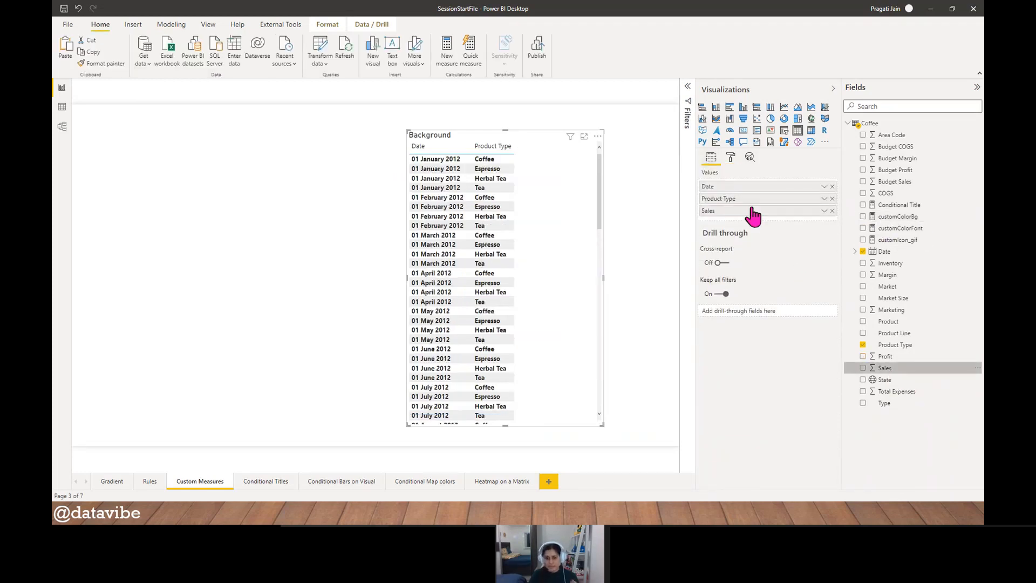
drag(599, 211, 595, 162)
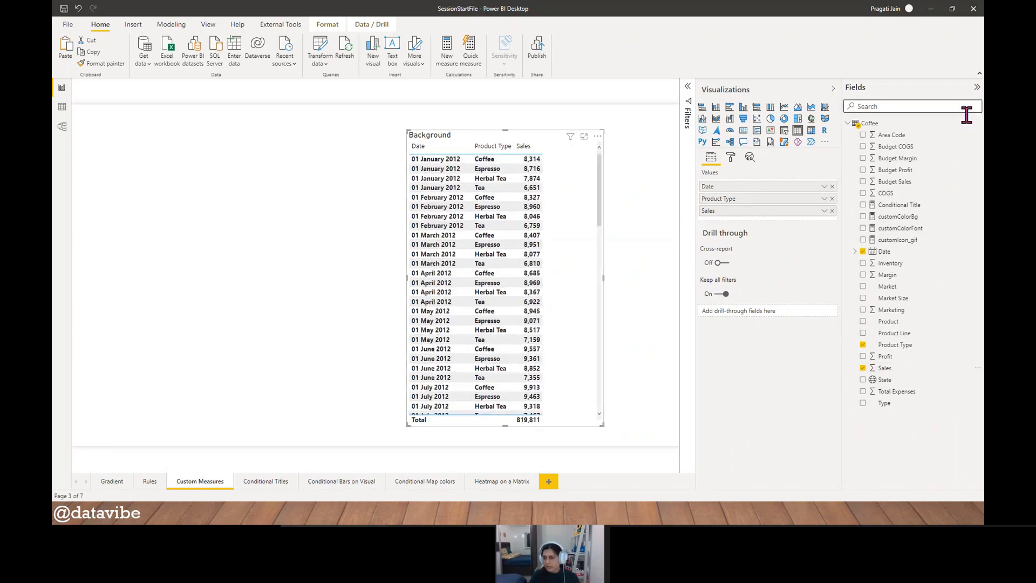
- Compare the table's Sales values with the customColorBg limits and sort the table by Sales in descending order
click(916, 217)
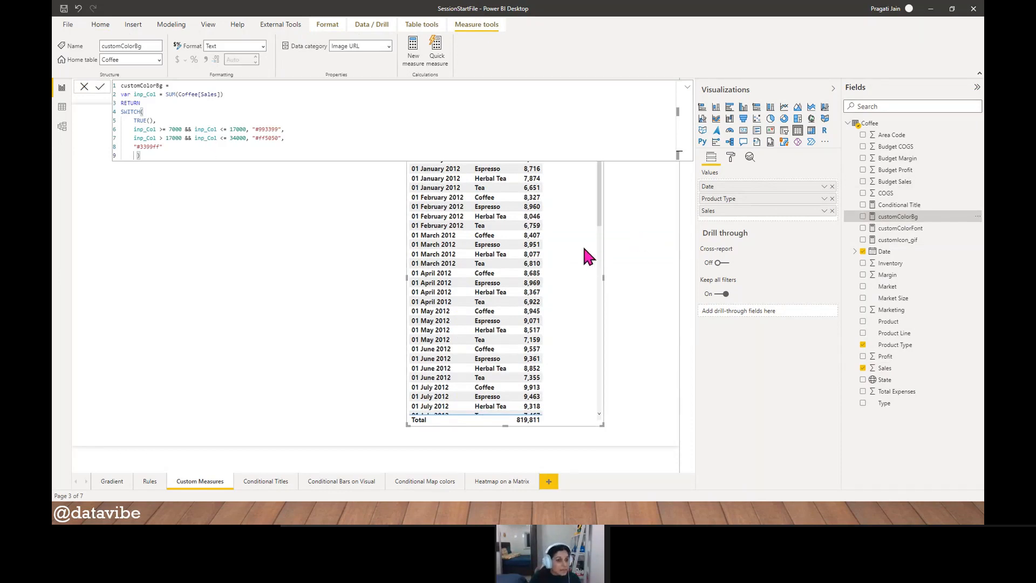
scroll(581, 245, down, 5)
scroll(575, 245, down, 5)
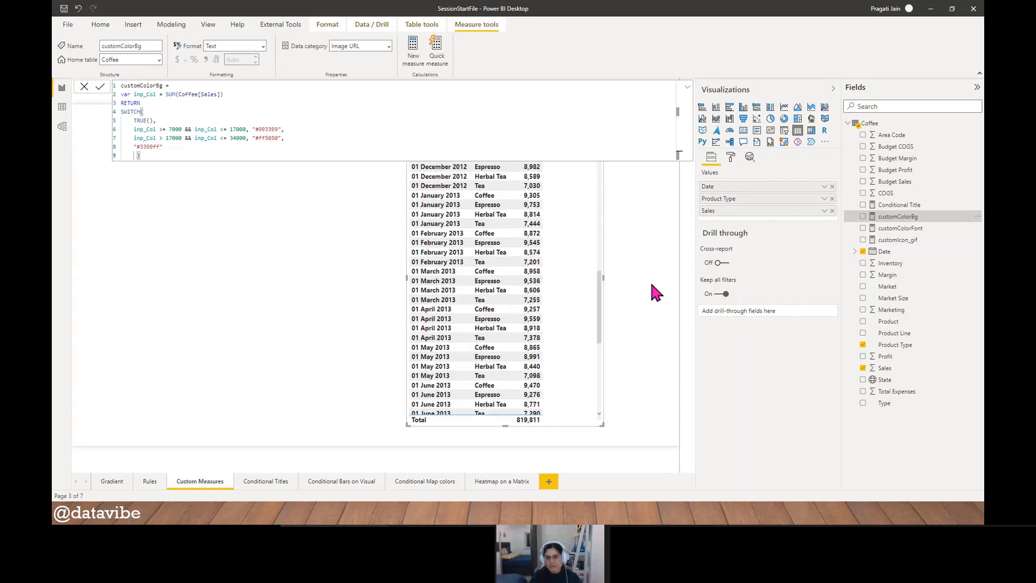
click(571, 254)
click(523, 147)
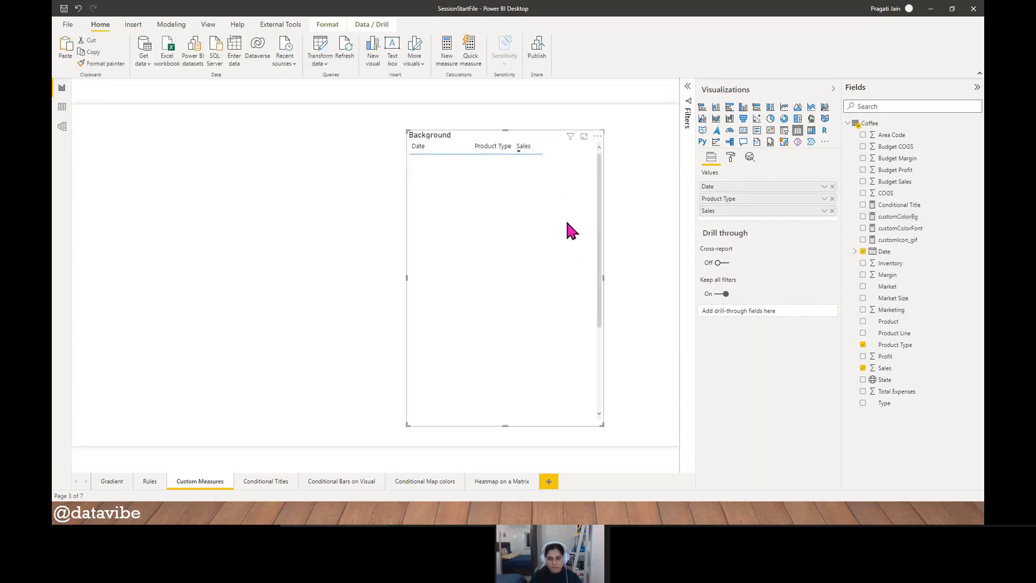
drag(601, 183, 591, 156)
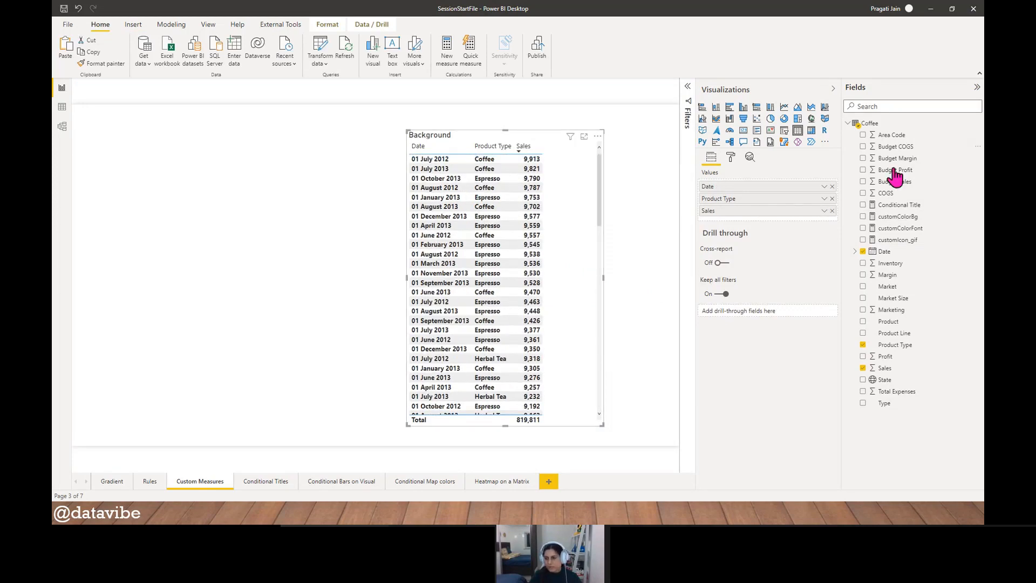
- Set the first condition of the customColorBg measure to the range from 5000 to 7000
click(900, 218)
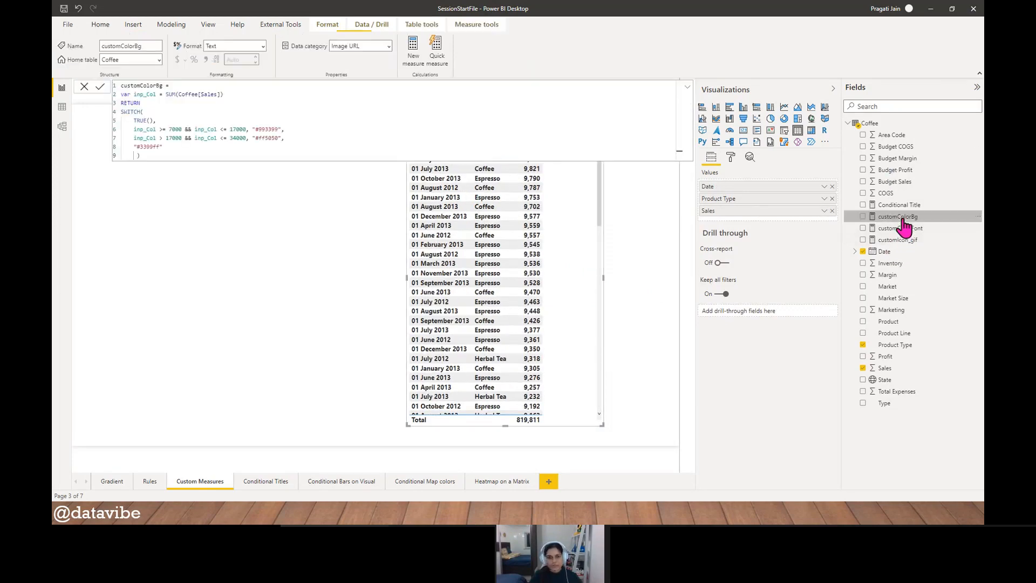
double_click(178, 129)
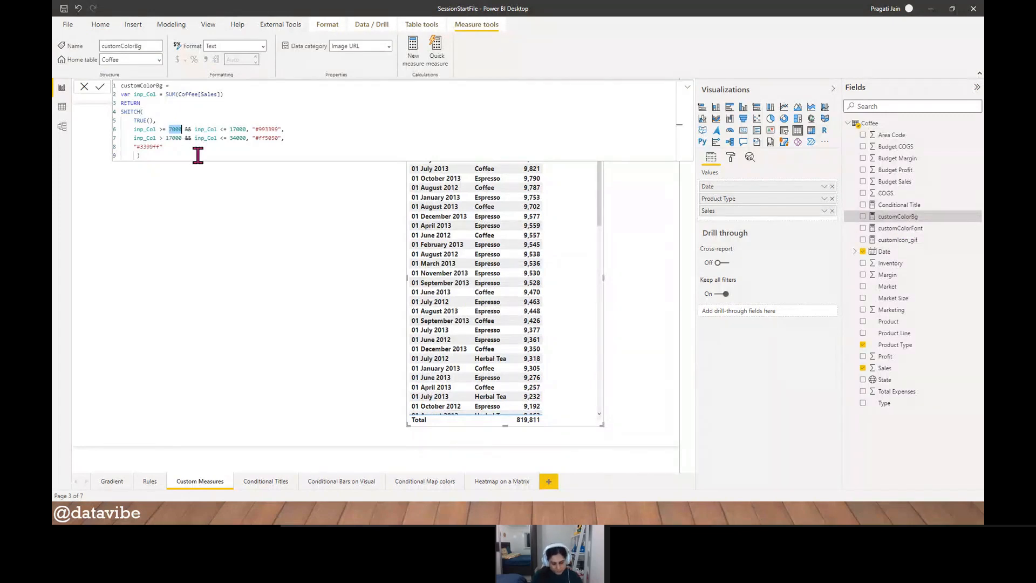
text(5000)
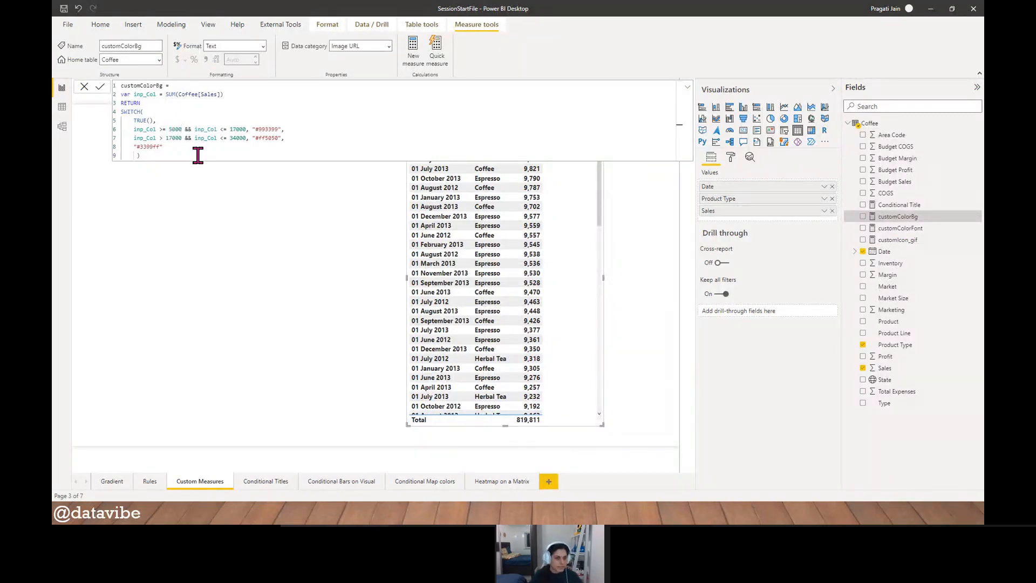
double_click(236, 130)
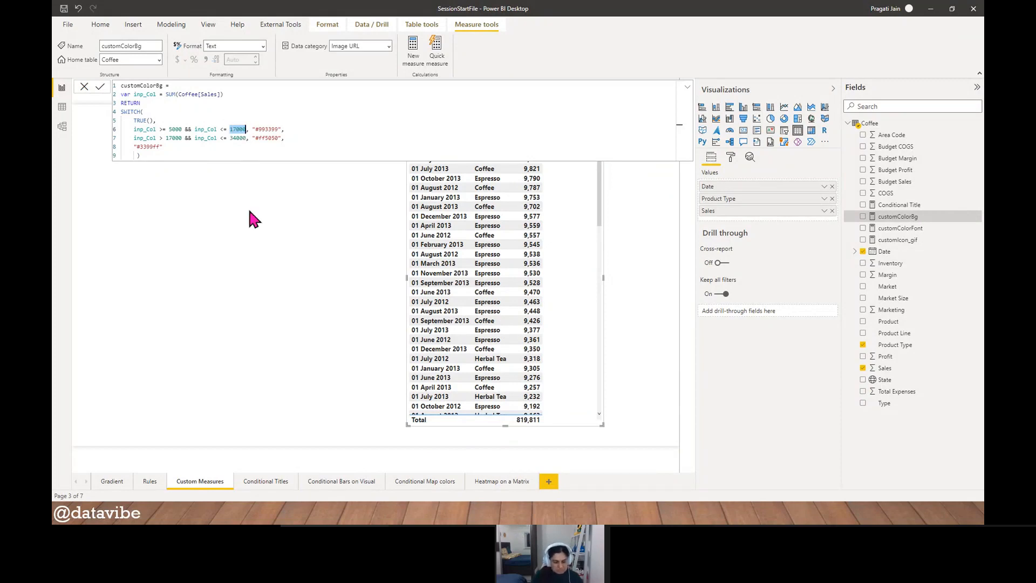
text(7000)
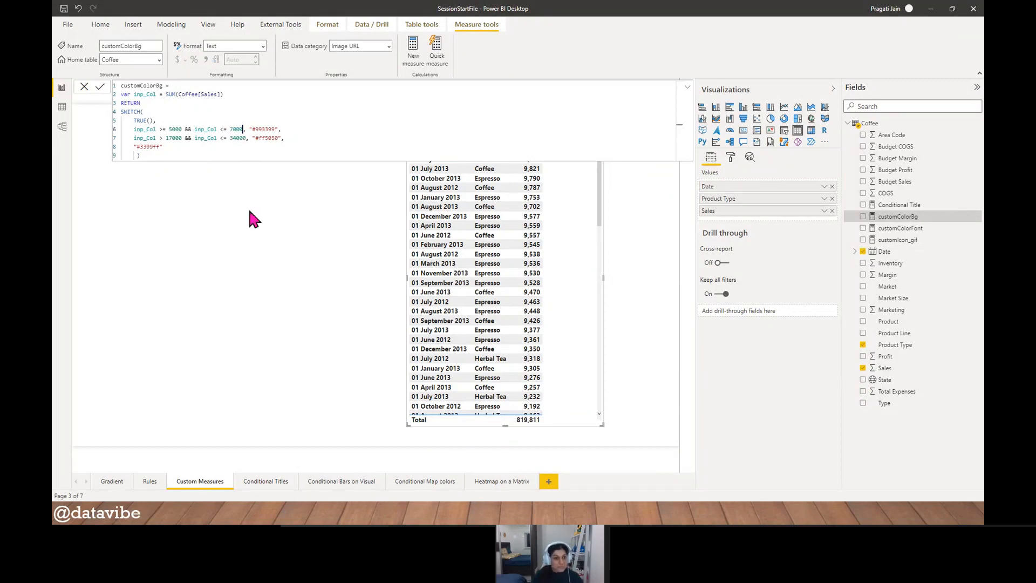
- Set the second customColorBg condition to above 7000 and up to 8000, commit the formula and close it
double_click(174, 138)
text(7000)
double_click(236, 139)
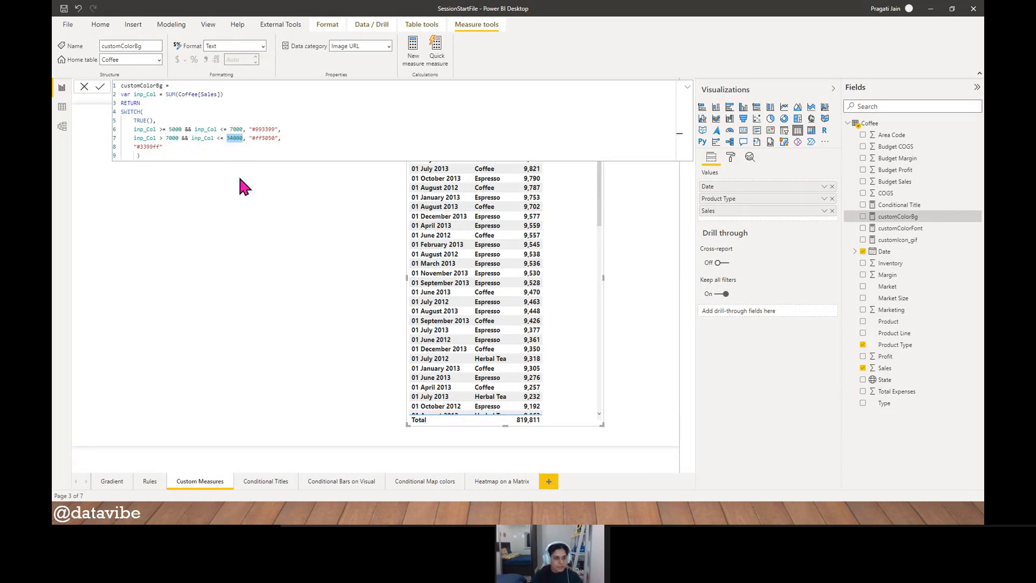
text(8000)
click(99, 87)
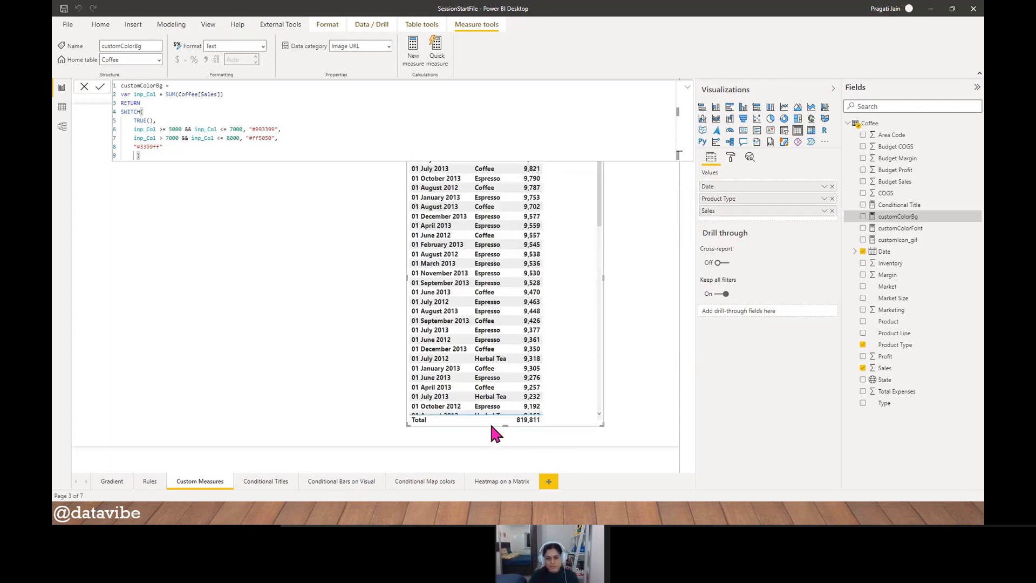
click(85, 87)
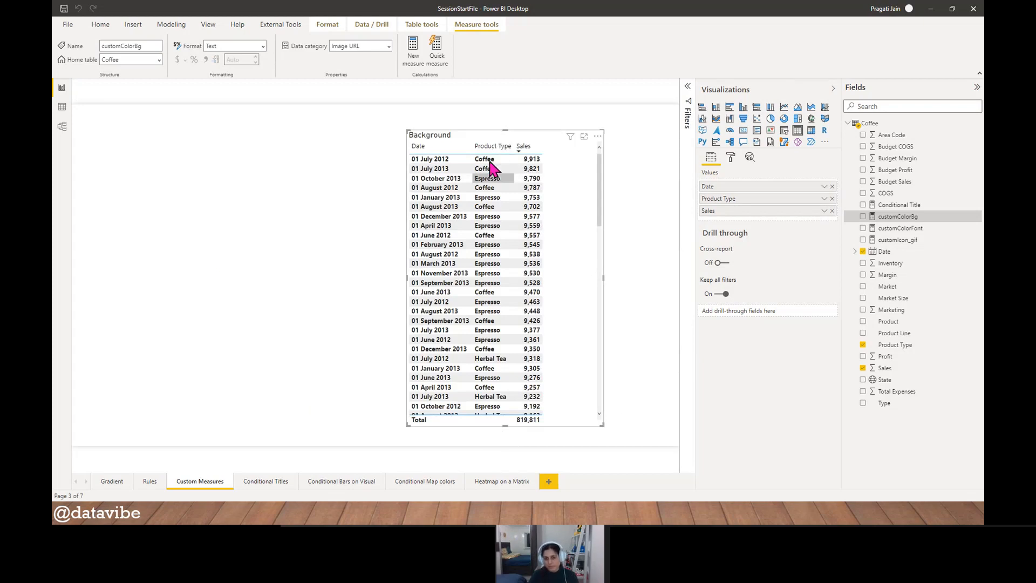
- Widen the table's Product Type column and turn on background color conditional formatting for it
drag(514, 146, 537, 145)
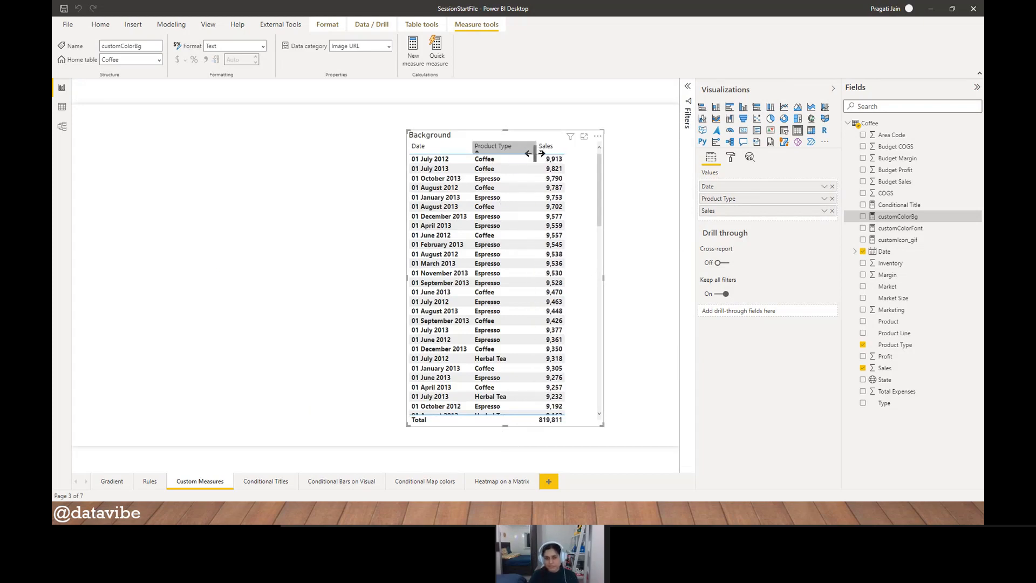
click(730, 157)
click(761, 318)
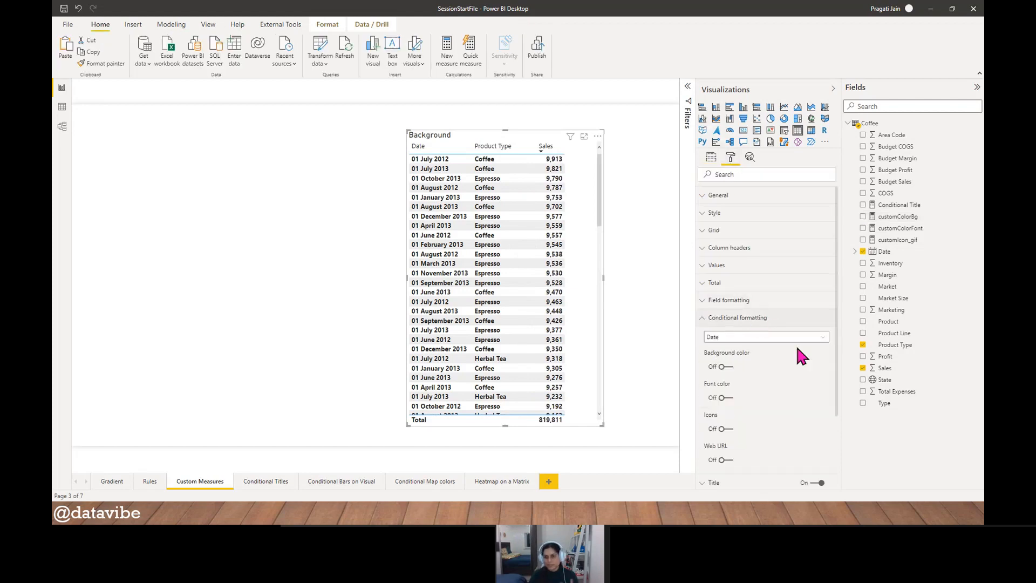
scroll(795, 324, down, 1)
click(791, 295)
click(753, 313)
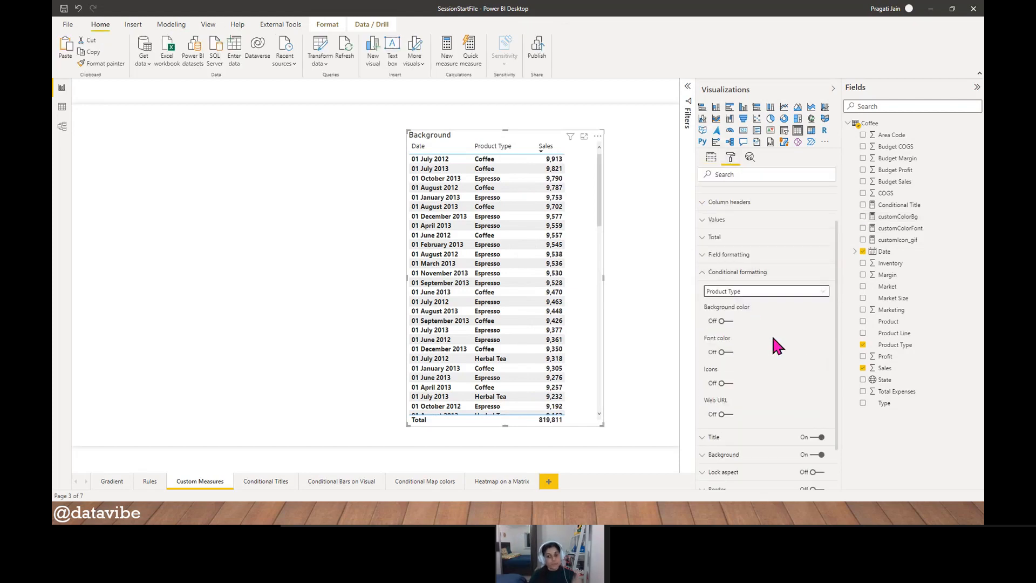
scroll(772, 335, down, 1)
click(723, 263)
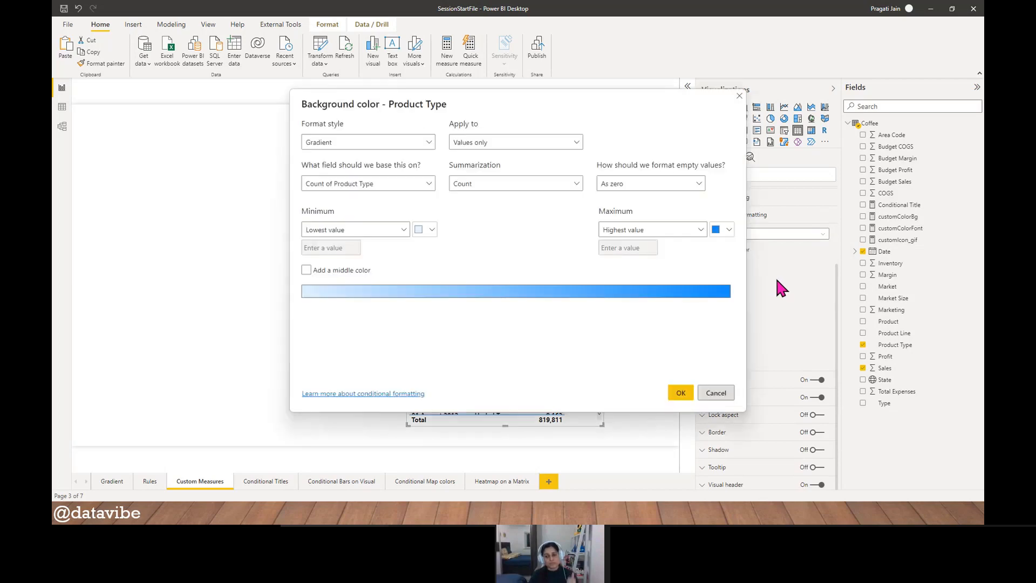
- Apply the Field value format style to the Product Type background color, based on the customColorBg measure
drag(483, 129, 297, 130)
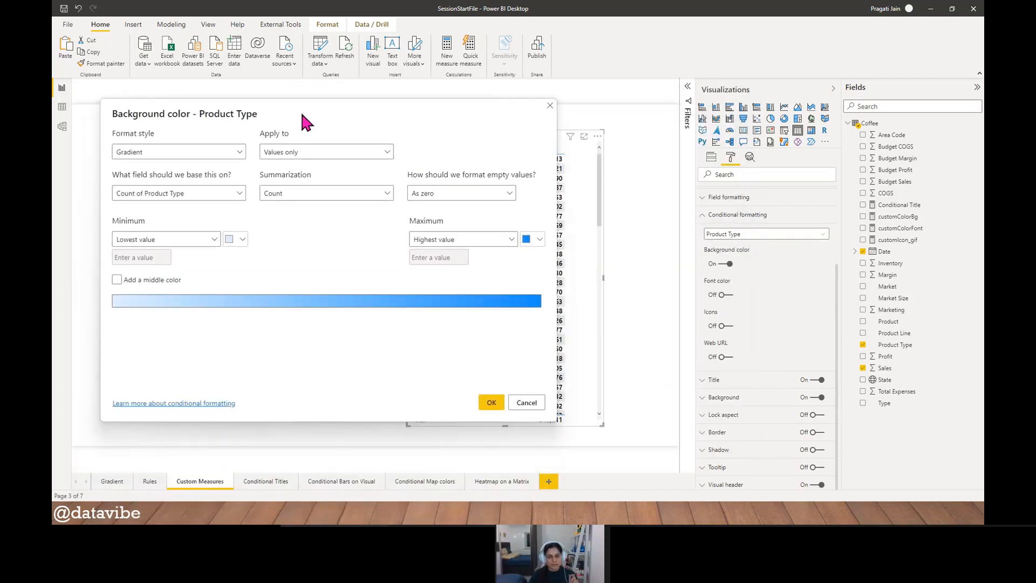
click(240, 153)
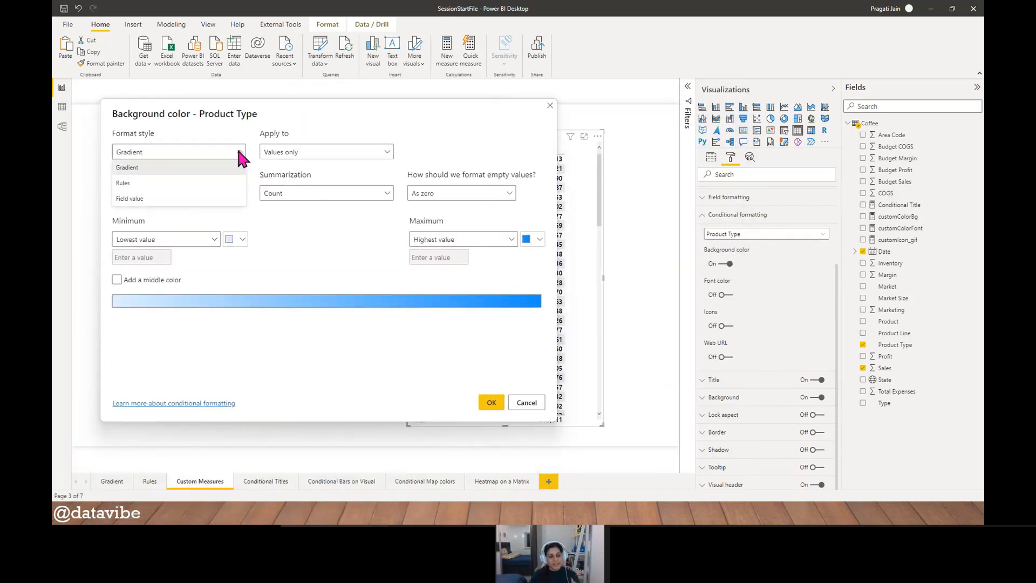
click(193, 198)
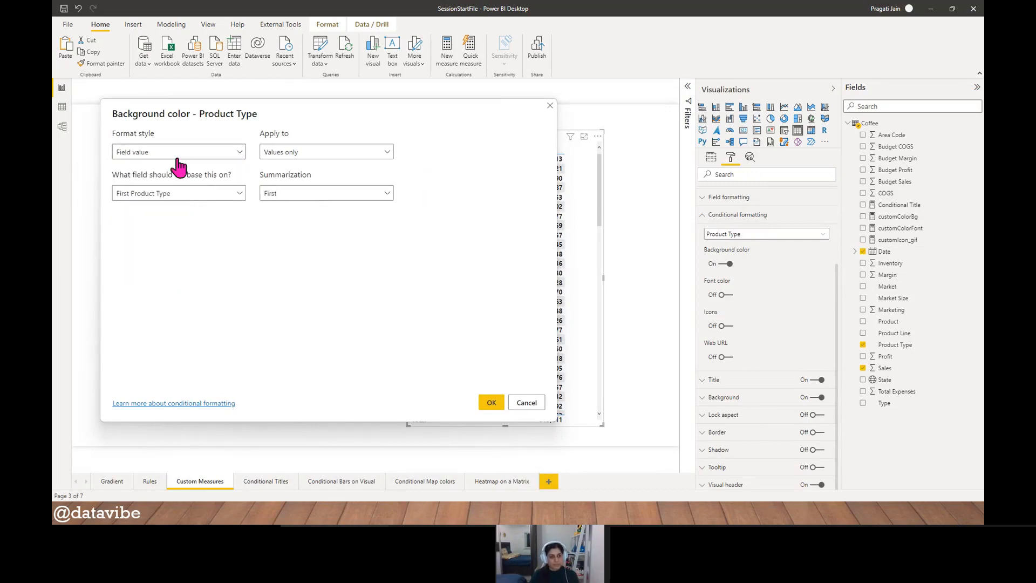
click(240, 194)
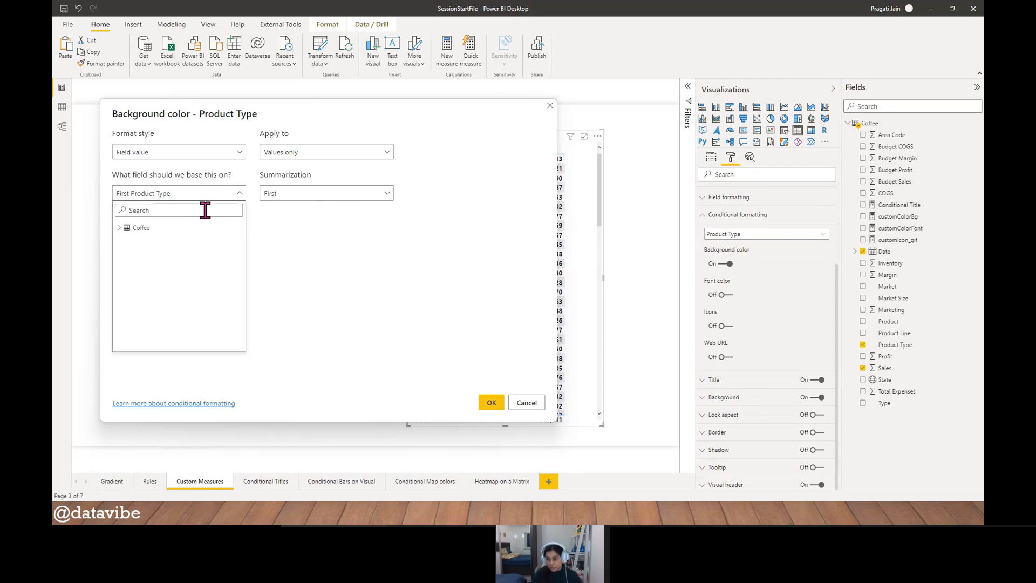
text(cust)
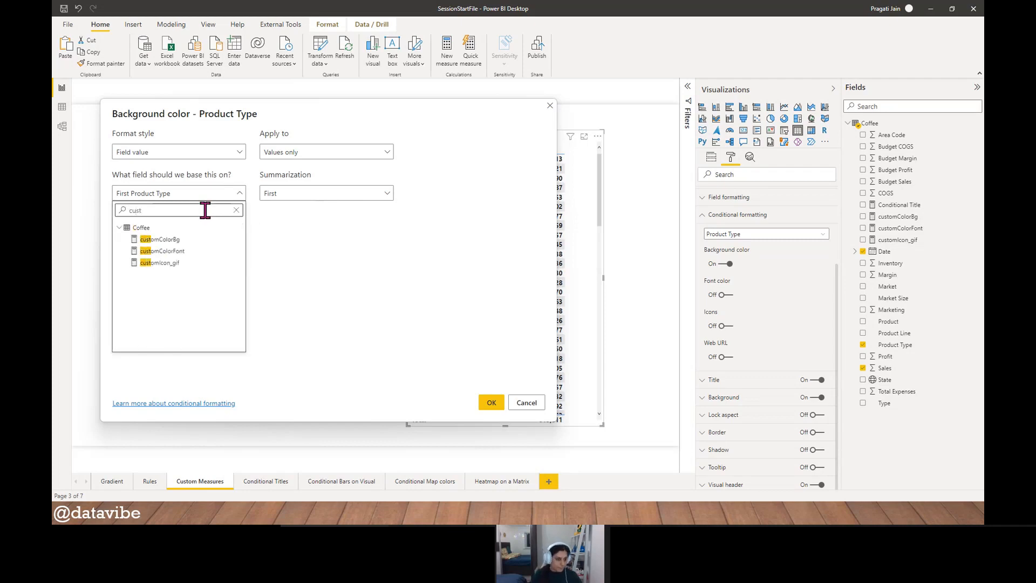
click(185, 243)
click(491, 404)
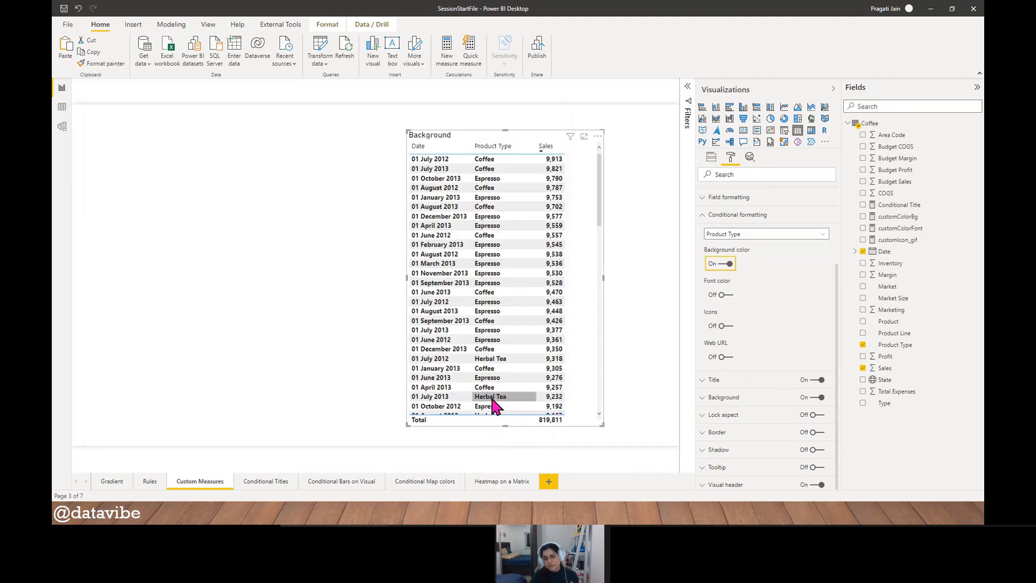
- Examine the Product Type colors against the Sales values in the enlarged table, then return to the report
click(584, 138)
scroll(189, 242, down, 15)
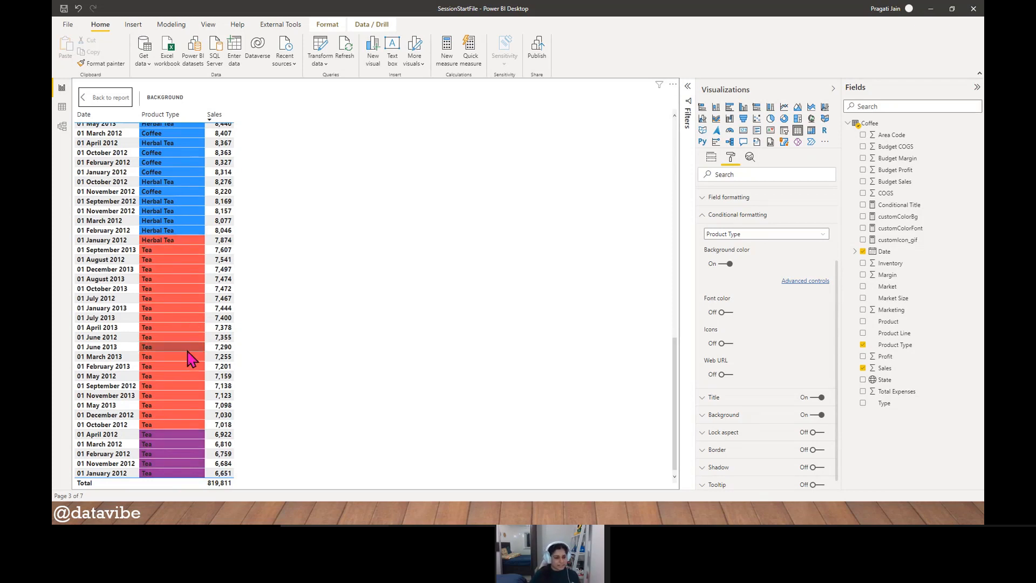
scroll(189, 359, up, 5)
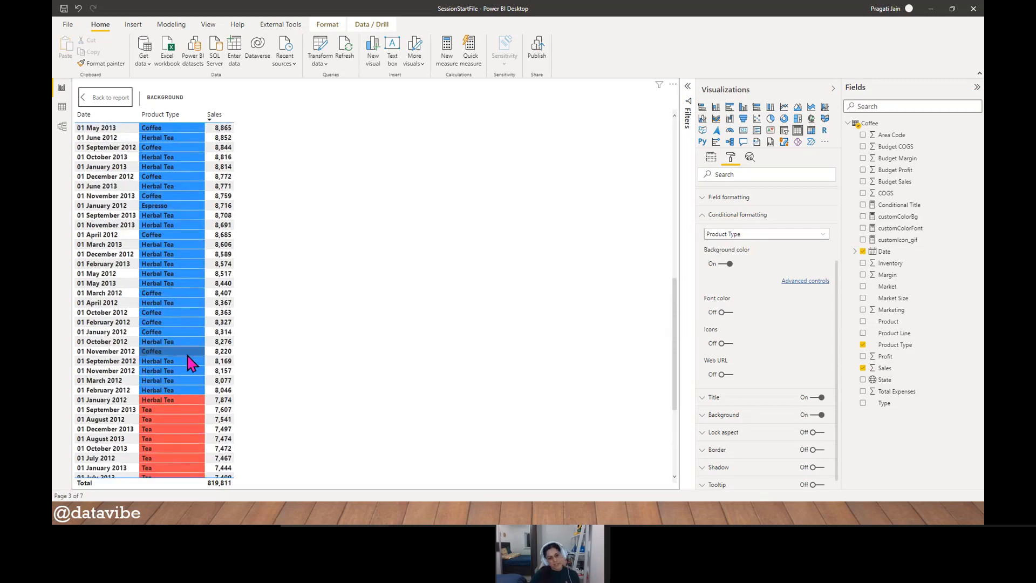
scroll(189, 362, up, 10)
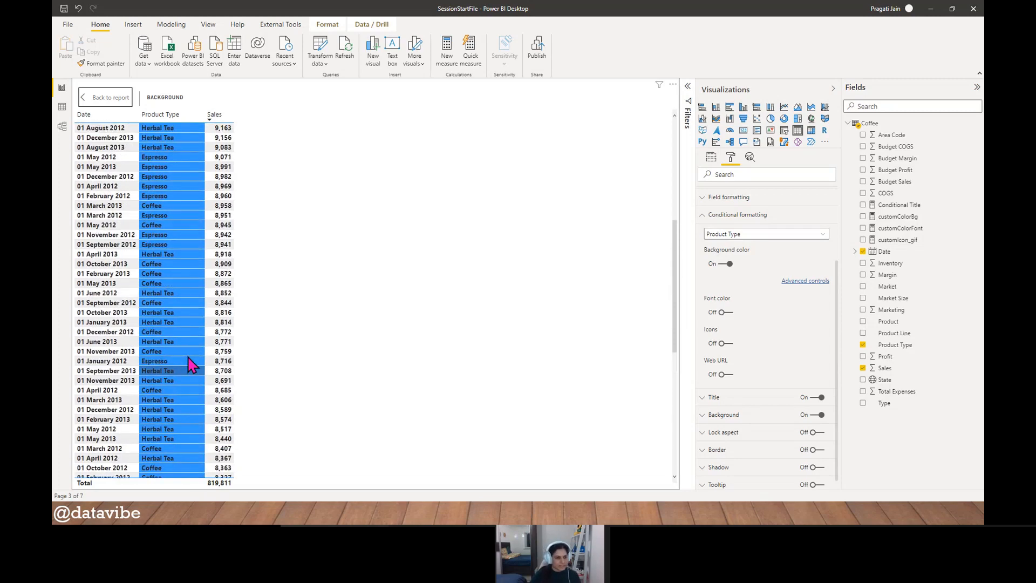
click(95, 100)
- Move the Background table to the left side of the report page and open the customColorBg measure's formula
drag(471, 140, 166, 143)
click(377, 236)
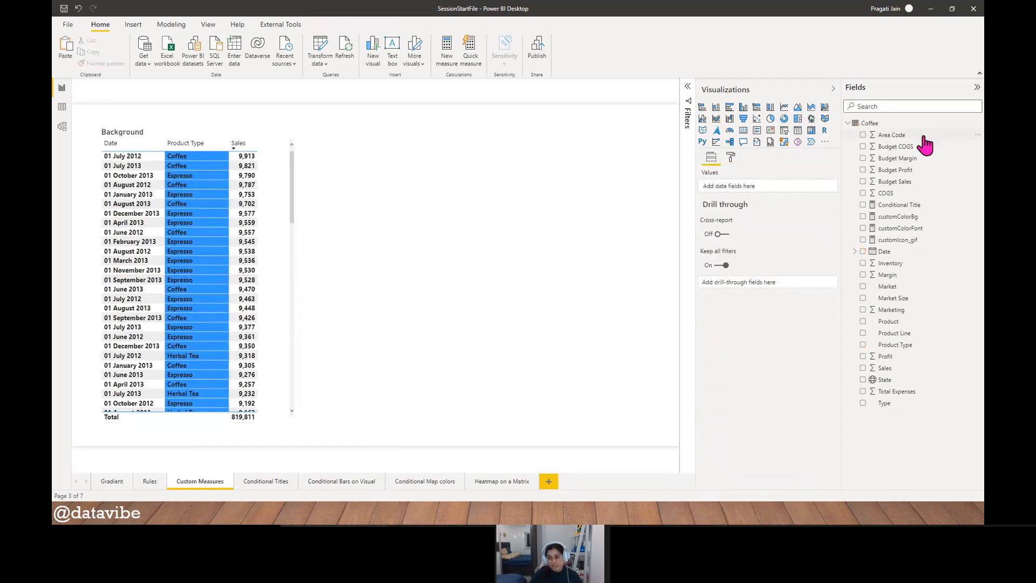
click(912, 217)
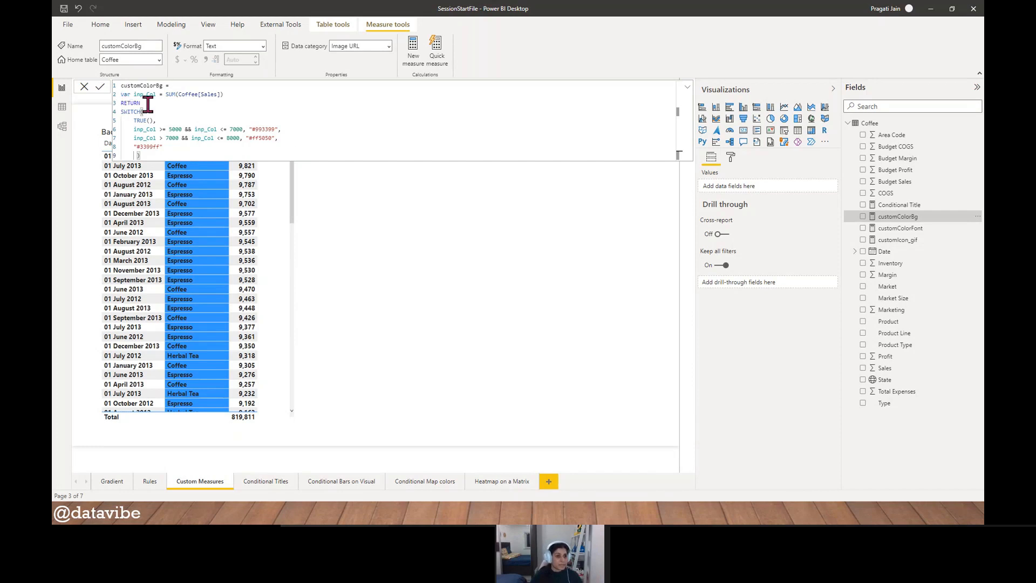
- Narrow the Background table slightly and place a duplicate of it on its right side
click(365, 275)
click(289, 270)
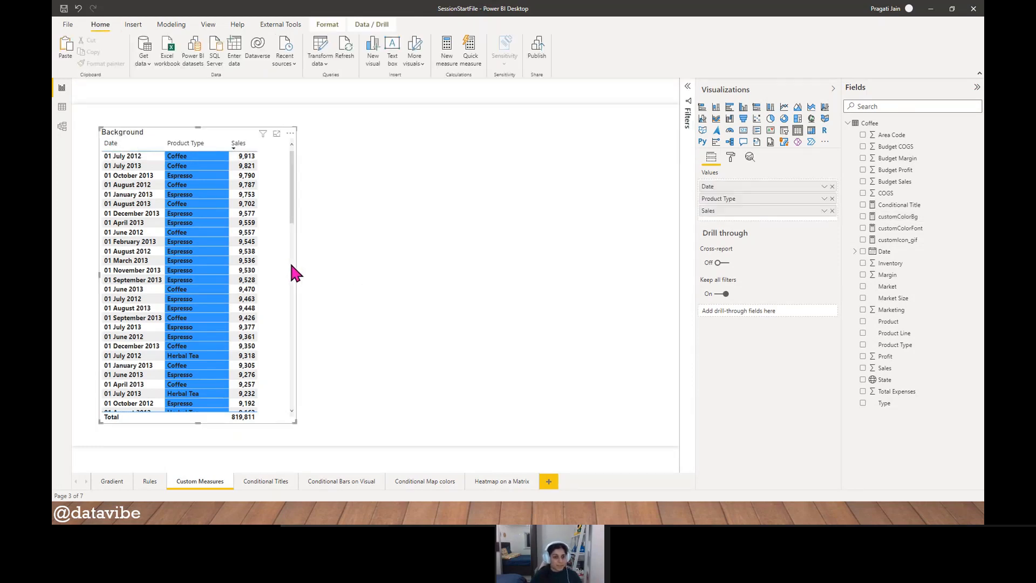
drag(297, 274, 278, 272)
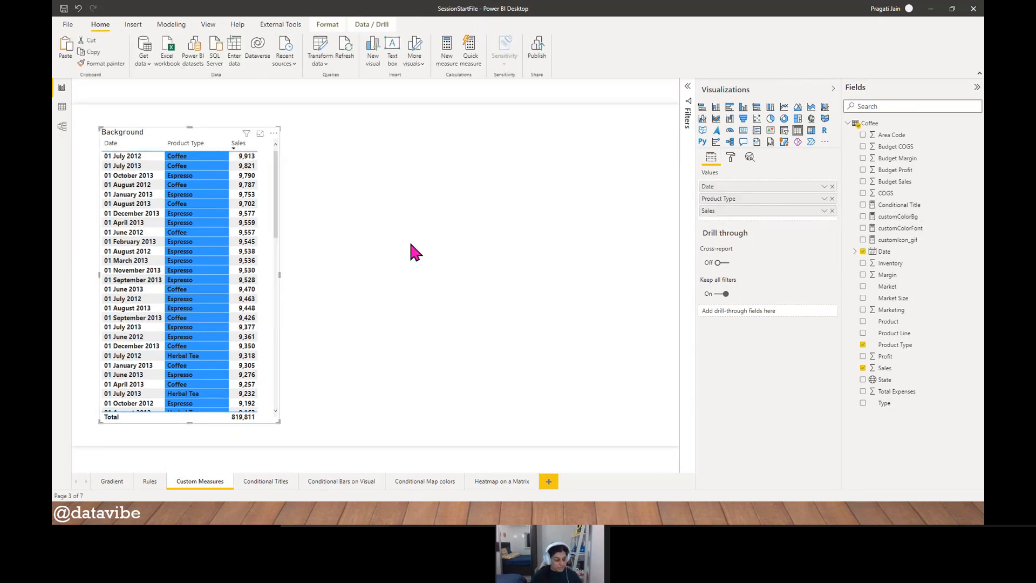
key(ctrl+c)
key(ctrl+v)
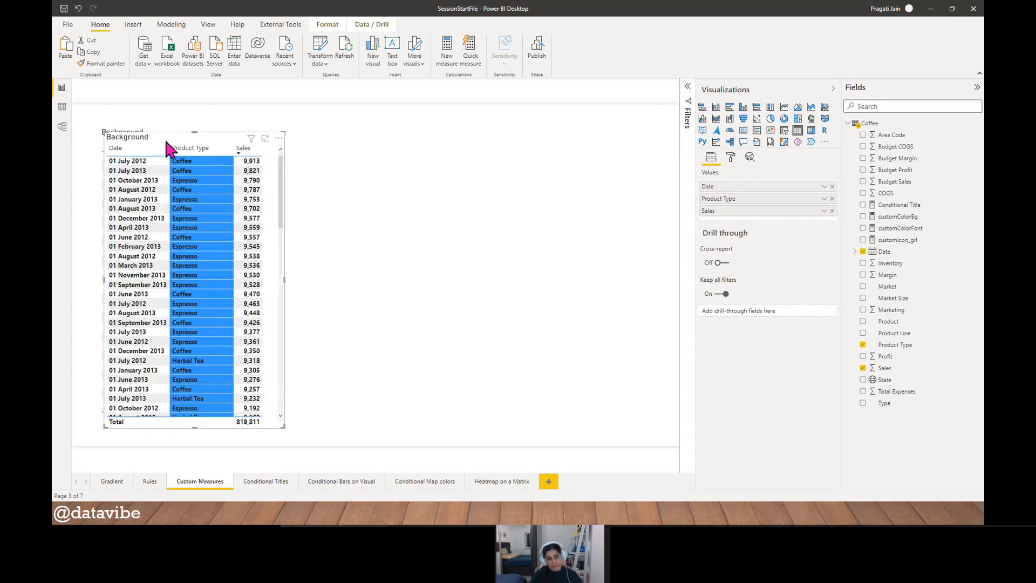
drag(175, 144, 392, 143)
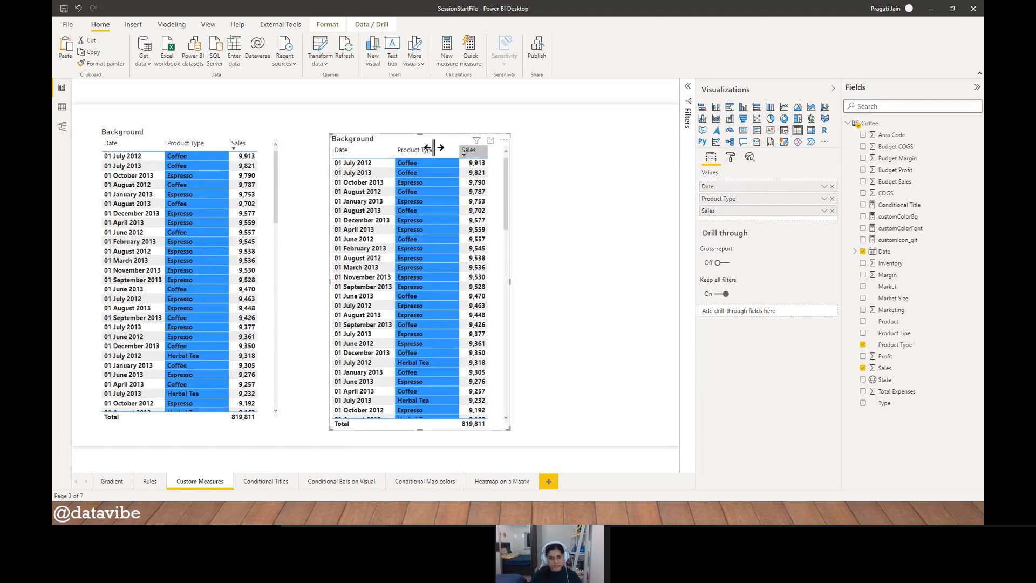
- Change the title of the duplicated table to "Font"
click(731, 156)
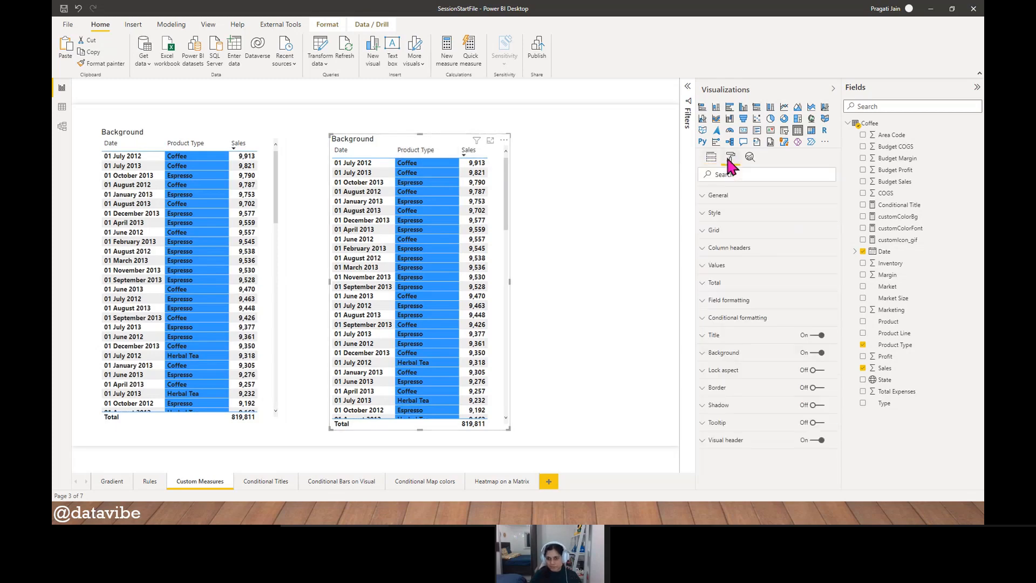
click(715, 336)
drag(784, 360, 689, 359)
text(Font)
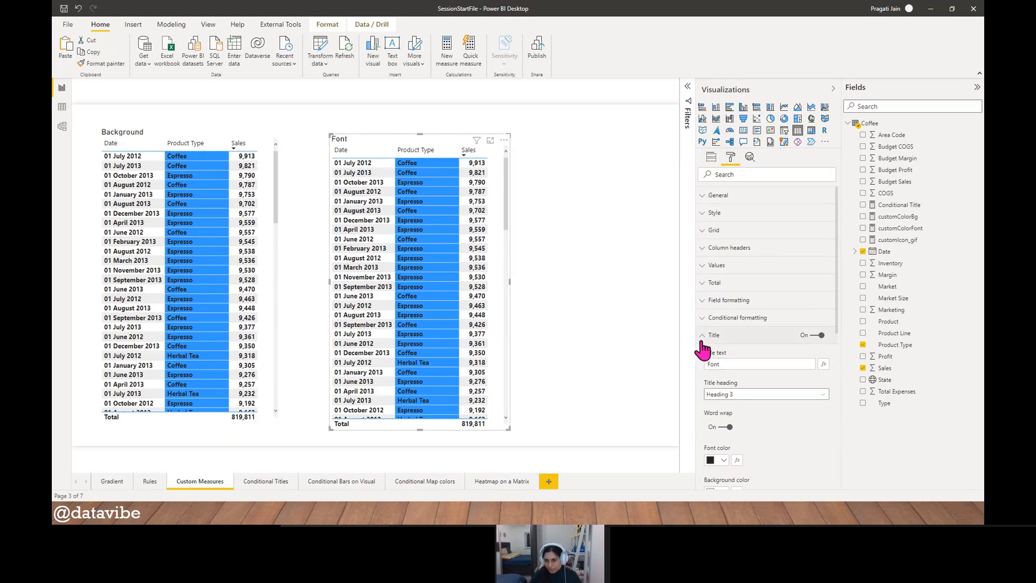
click(702, 339)
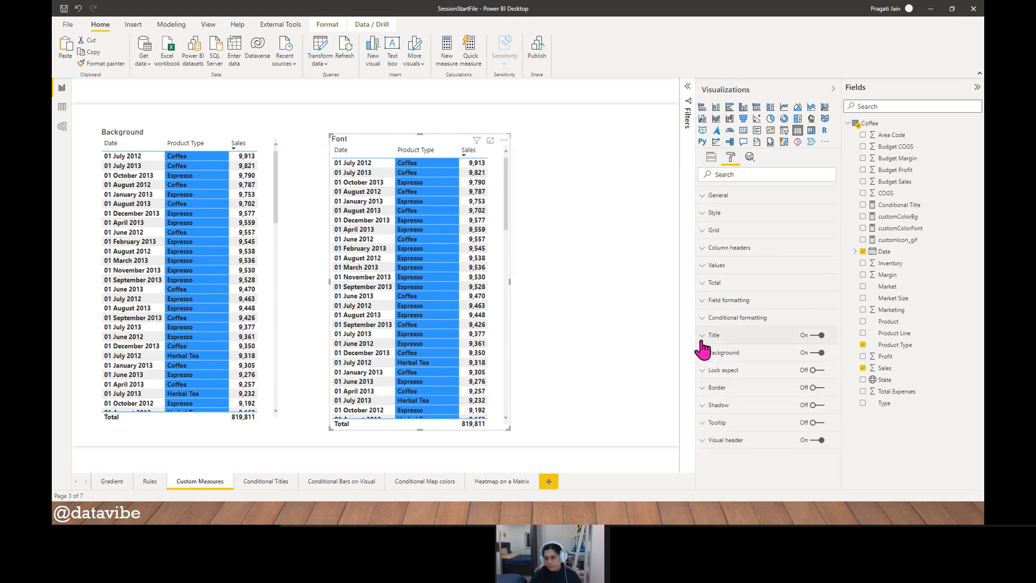
- Open the customColorFont measure's formula and examine the SUM(Coffee[Profit]) expression that feeds its variable
click(902, 232)
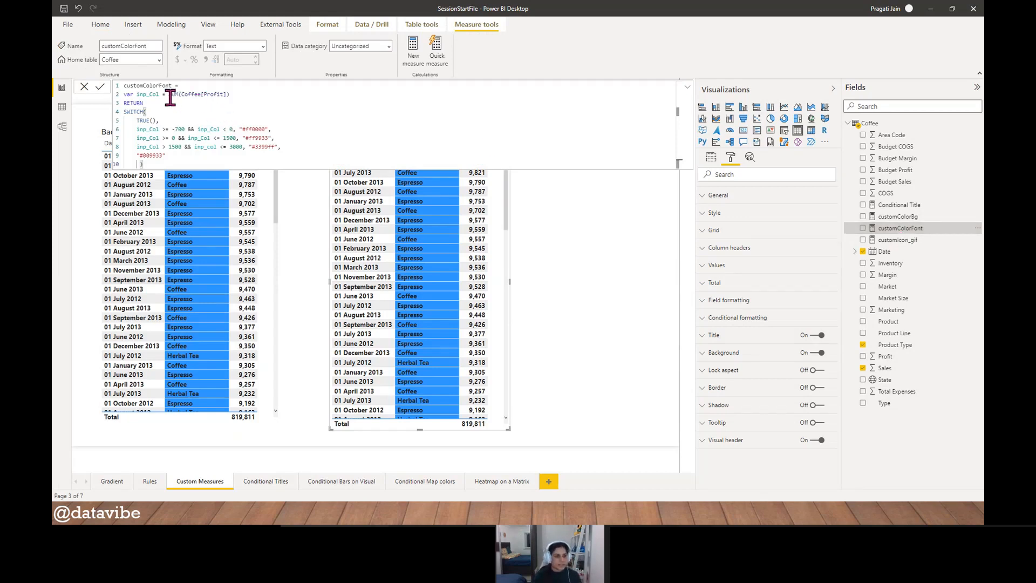
drag(169, 95, 269, 95)
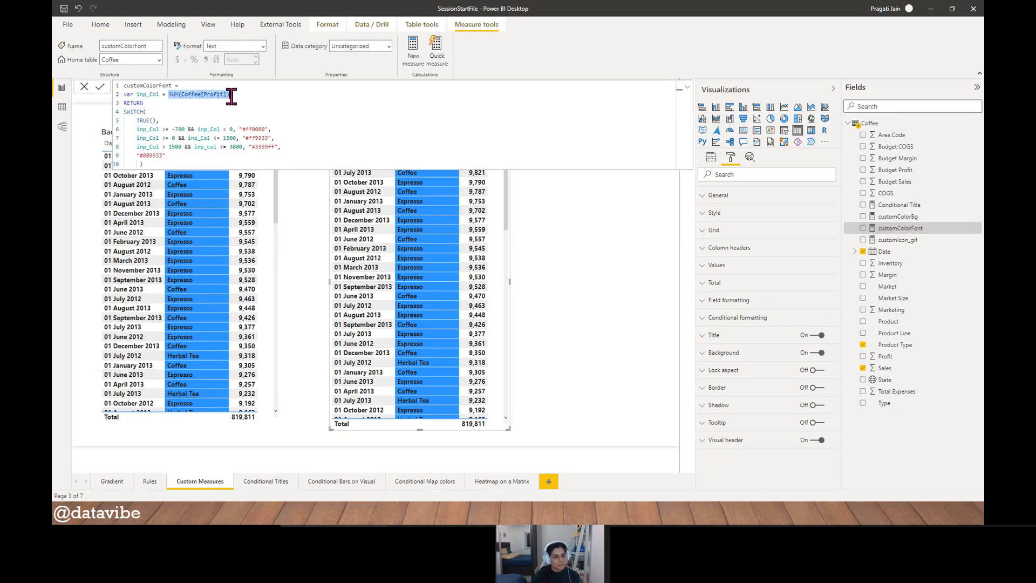
click(274, 103)
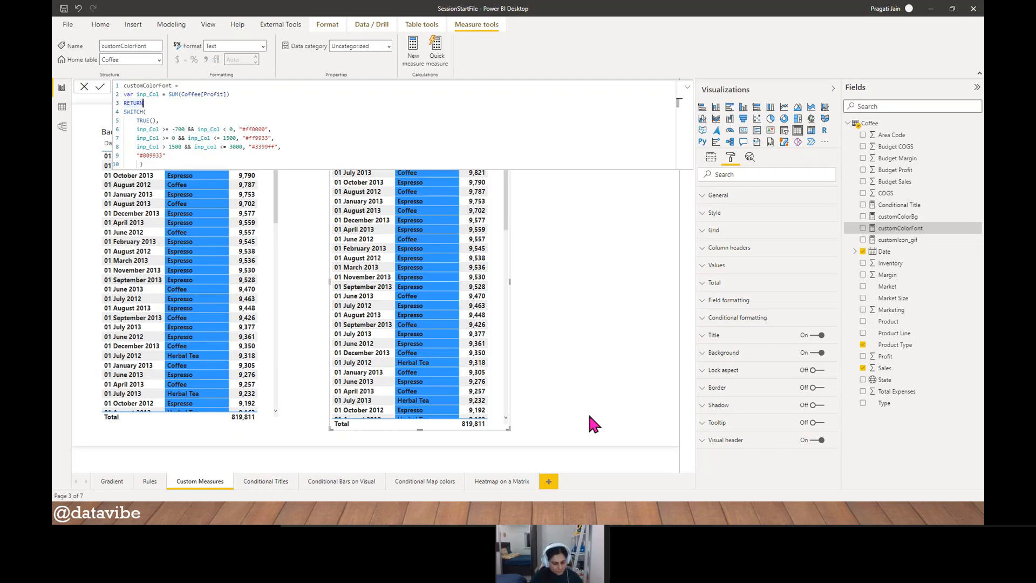
- Check the Font table on the Custom Measures page of ConditFormat_SessionFile, then return to SessionStartFile and close the measure's formula
key(super+Tab)
key(Right)
key(Right)
key(Right)
key(Right)
key(Right)
key(Right)
key(Right)
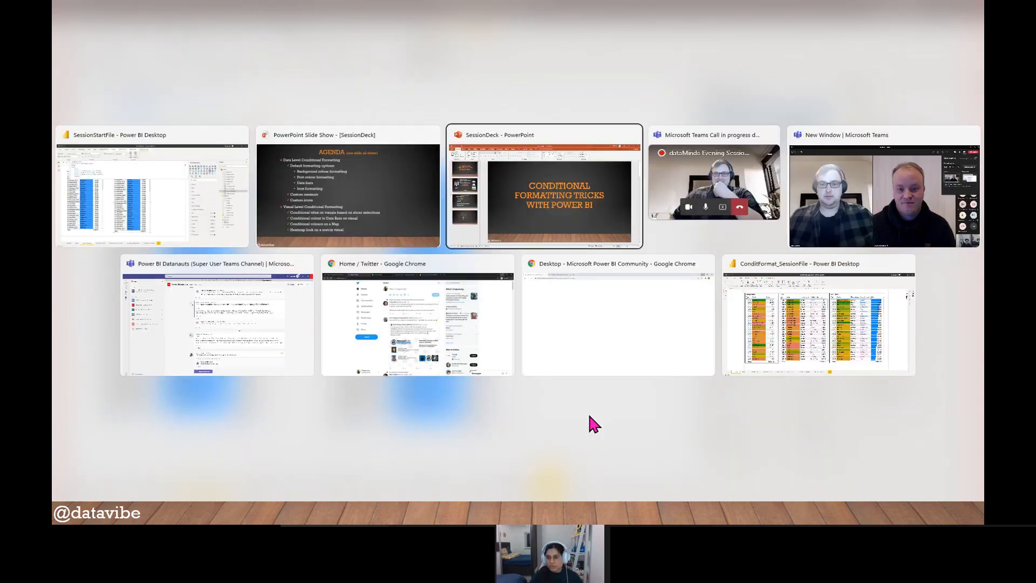
key(Return)
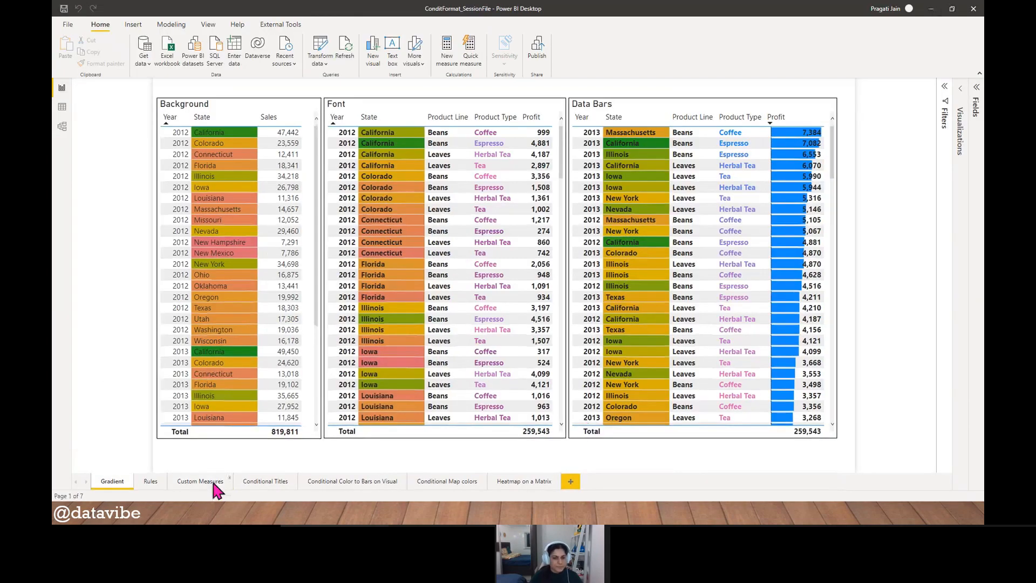
click(214, 482)
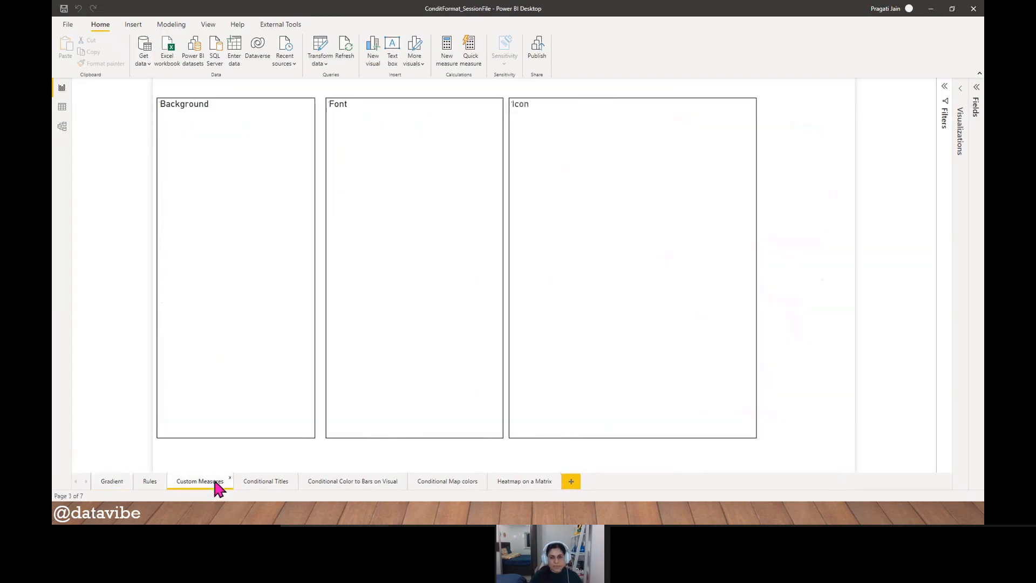
click(383, 104)
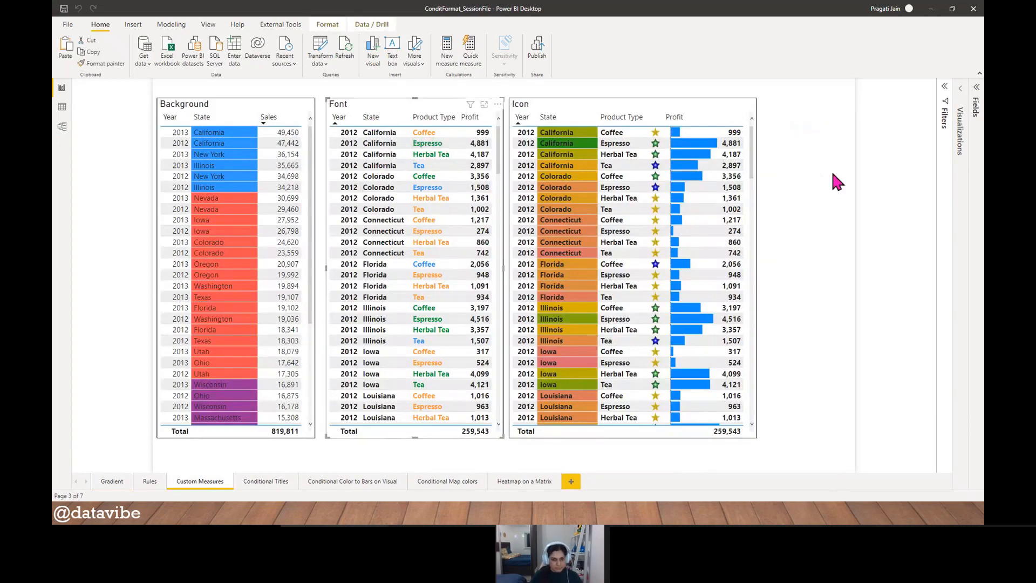
key(alt+Tab)
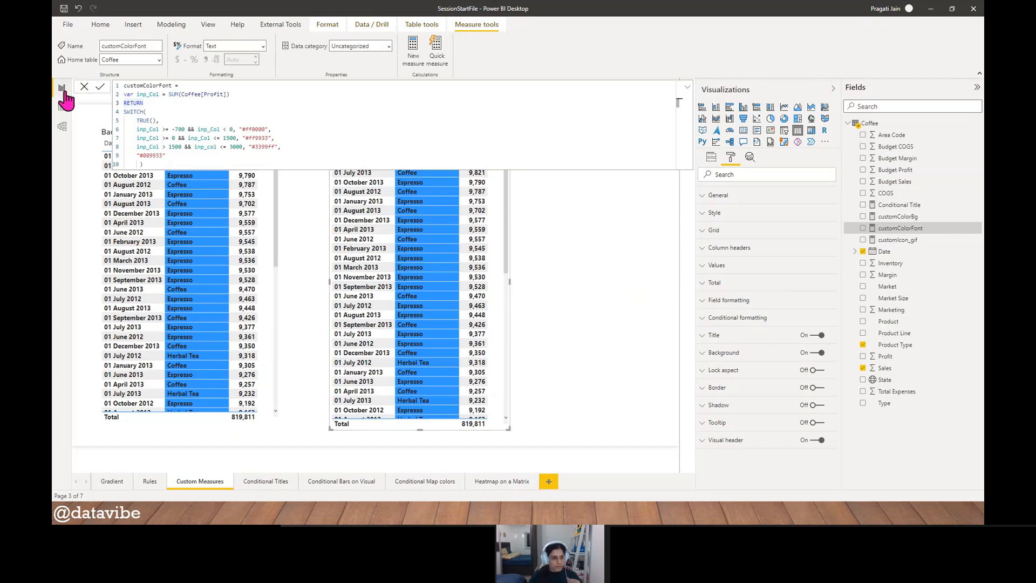
click(85, 87)
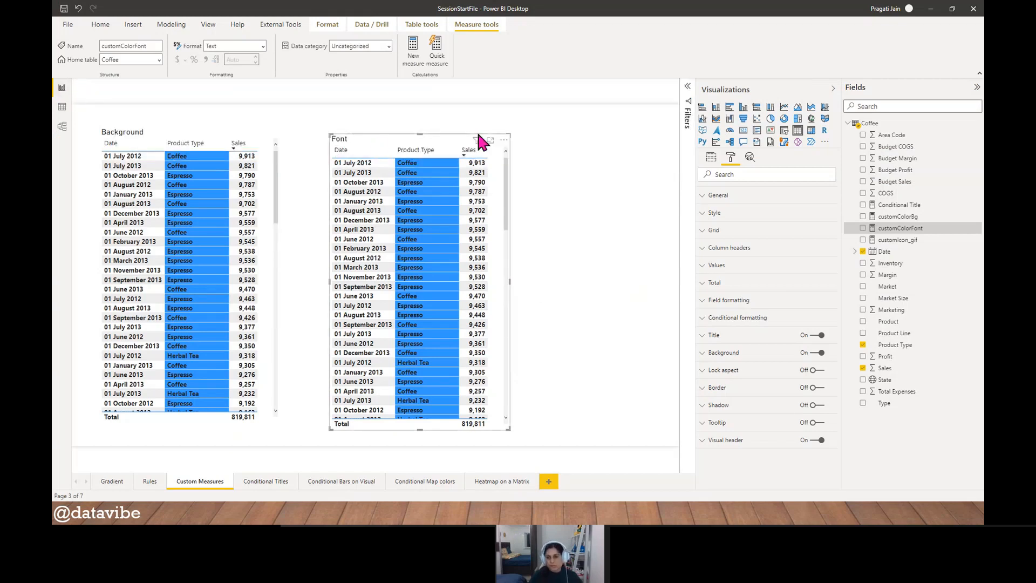
- Switch the Font table's Date field to the date hierarchy and remove Quarter, Month and Day so only Year remains
click(712, 156)
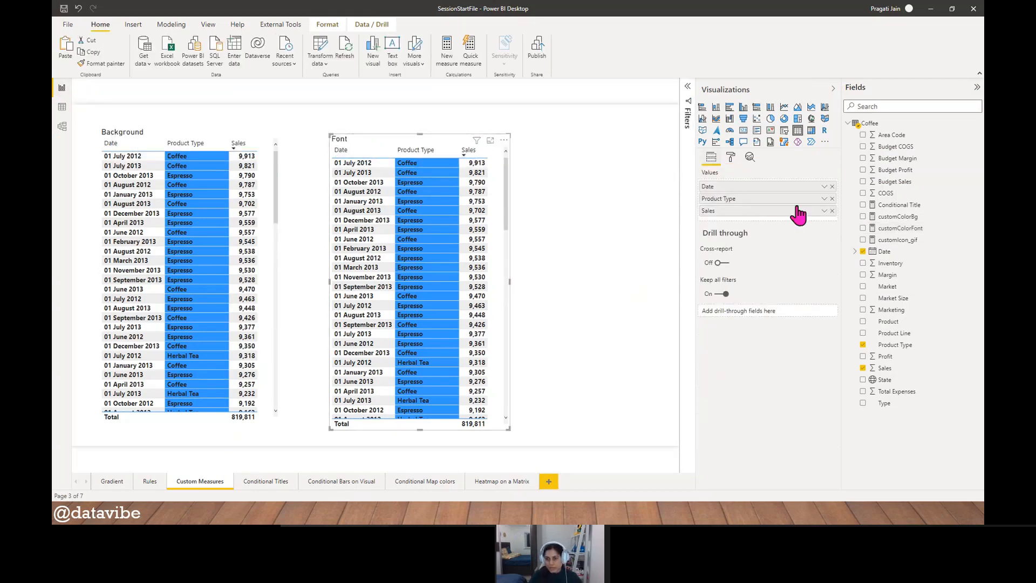
click(824, 187)
click(808, 216)
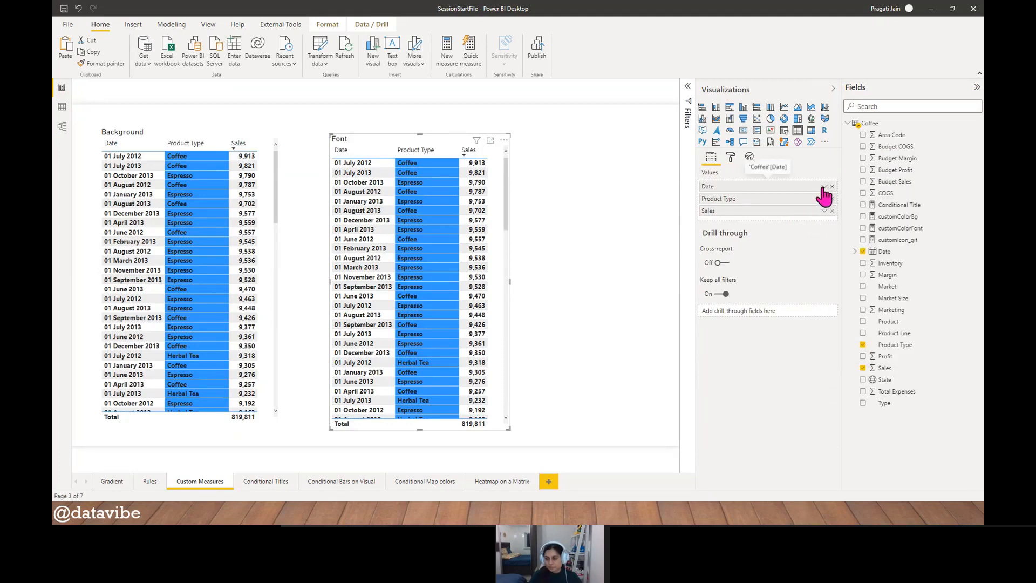
click(824, 187)
click(872, 347)
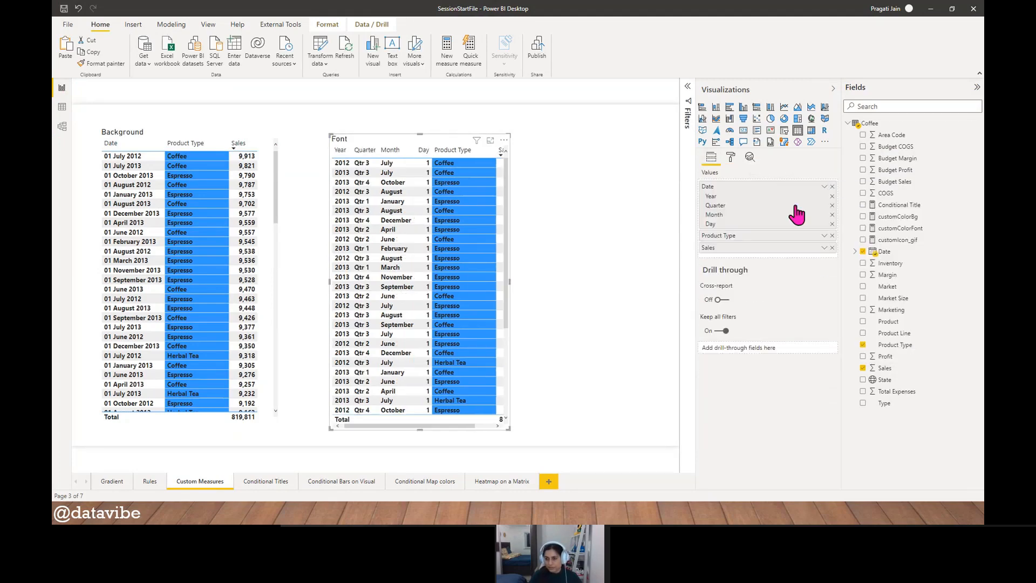
click(831, 206)
click(832, 206)
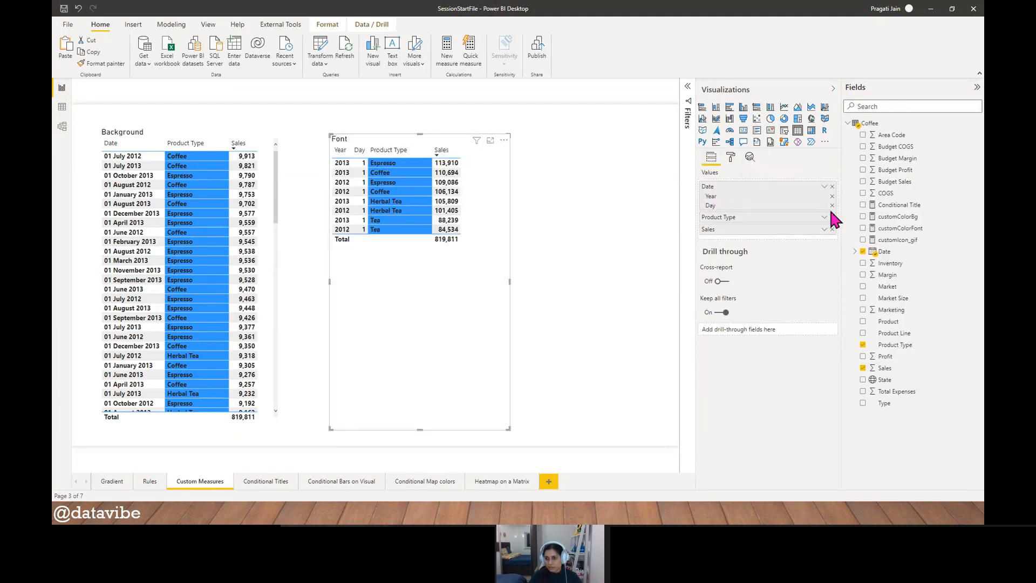
click(831, 206)
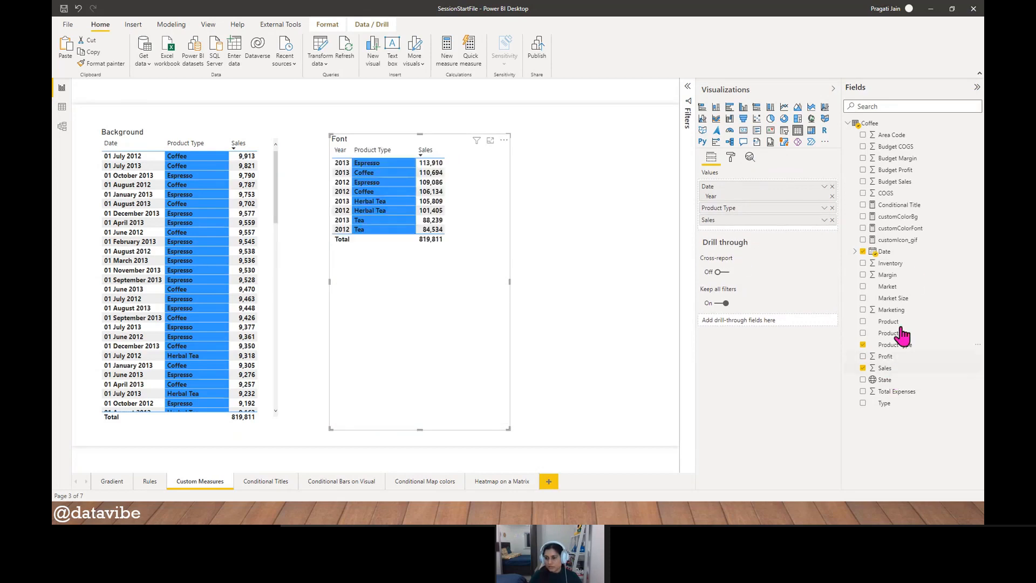
- Add State before Product Type in the Font table and replace its Sales field with Profit
drag(886, 380, 742, 208)
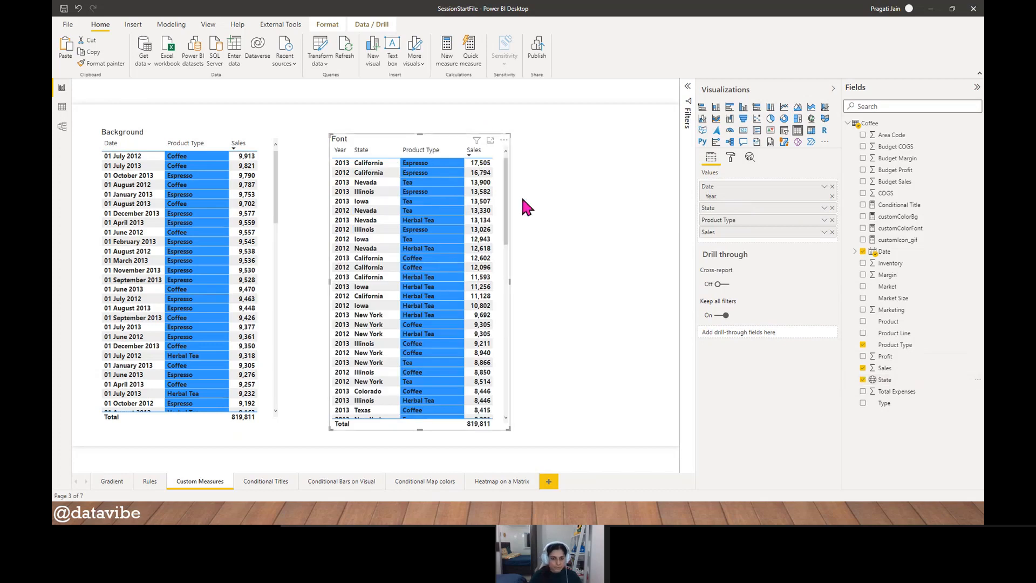
click(477, 152)
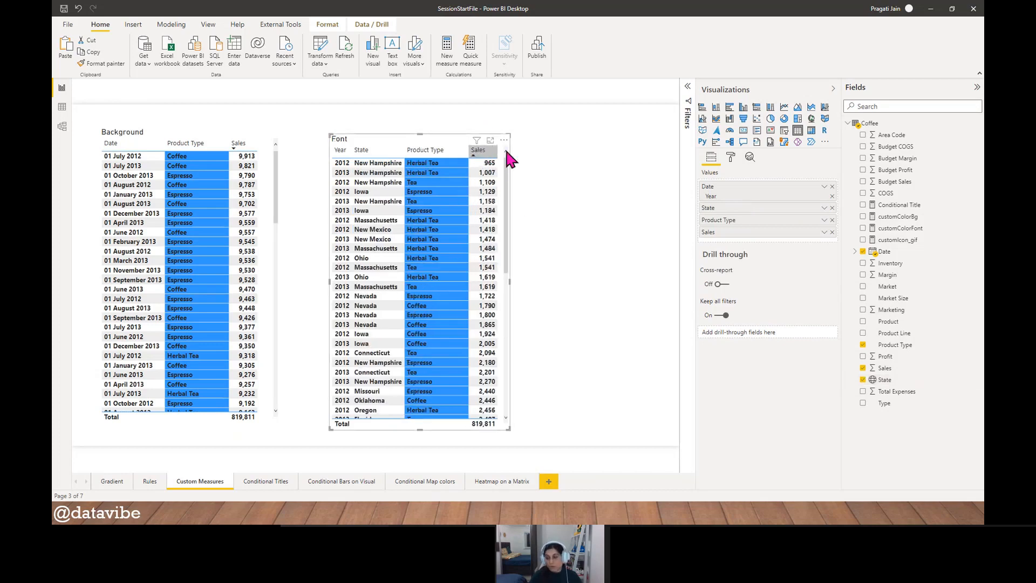
drag(887, 360, 733, 235)
click(832, 244)
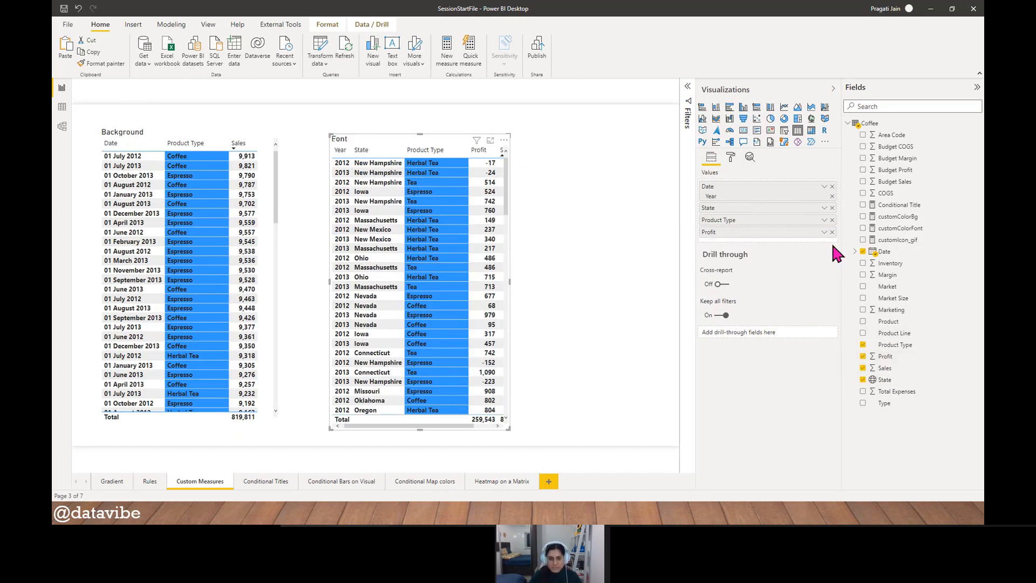
- Make the Font table wider and taller and sort it by Profit in descending order
drag(510, 283, 548, 277)
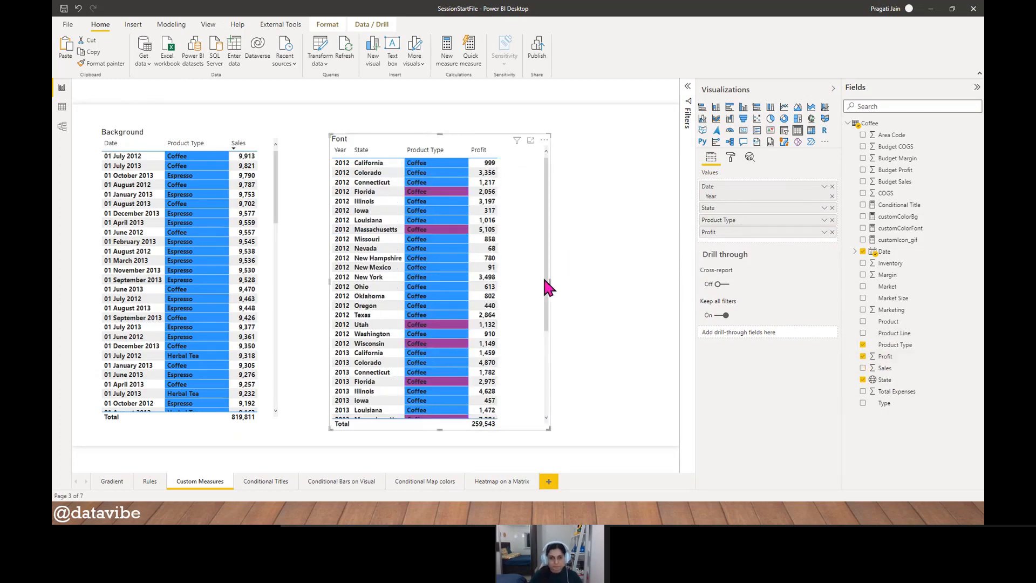
click(478, 153)
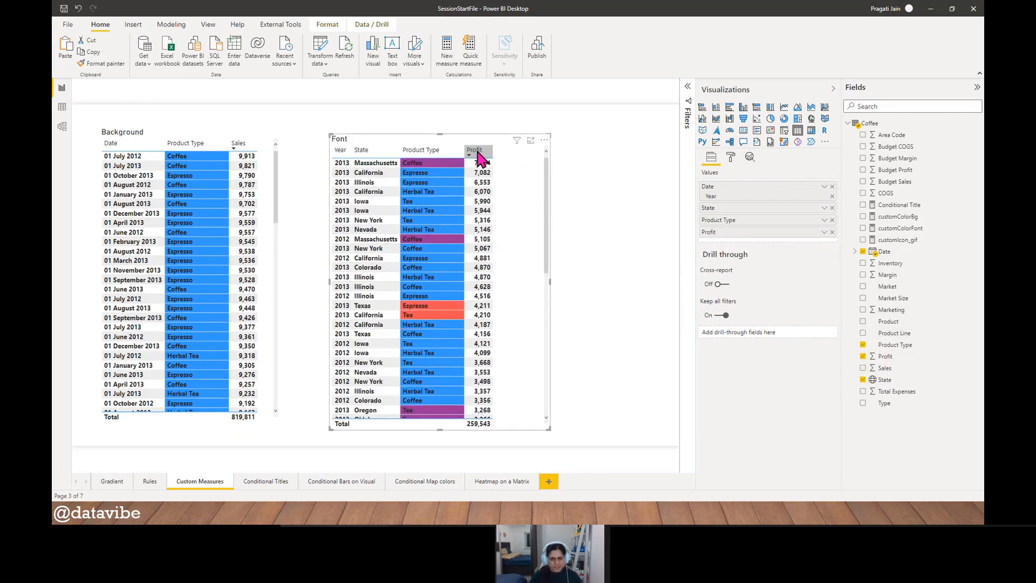
click(478, 153)
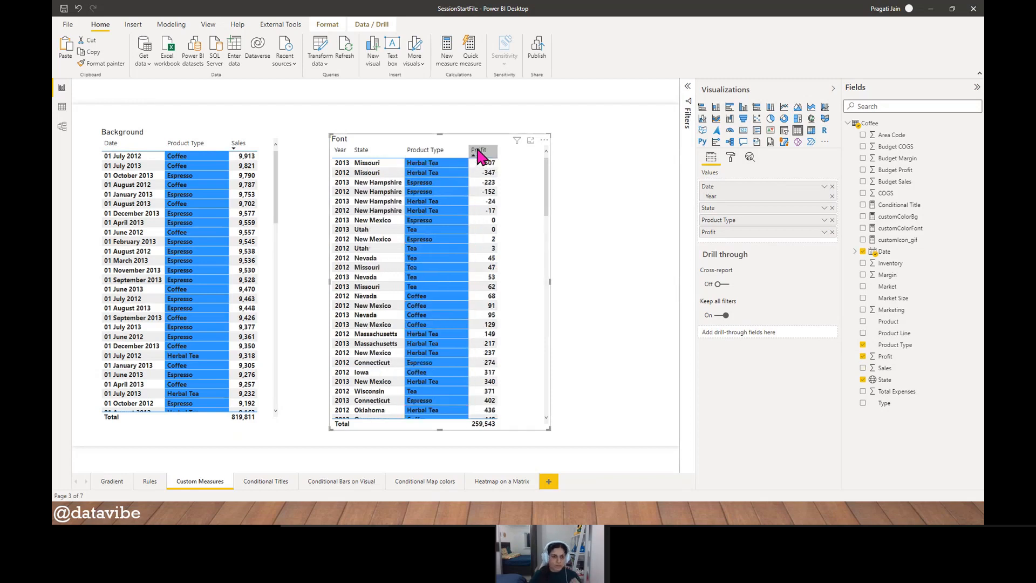
click(478, 153)
drag(440, 134, 441, 119)
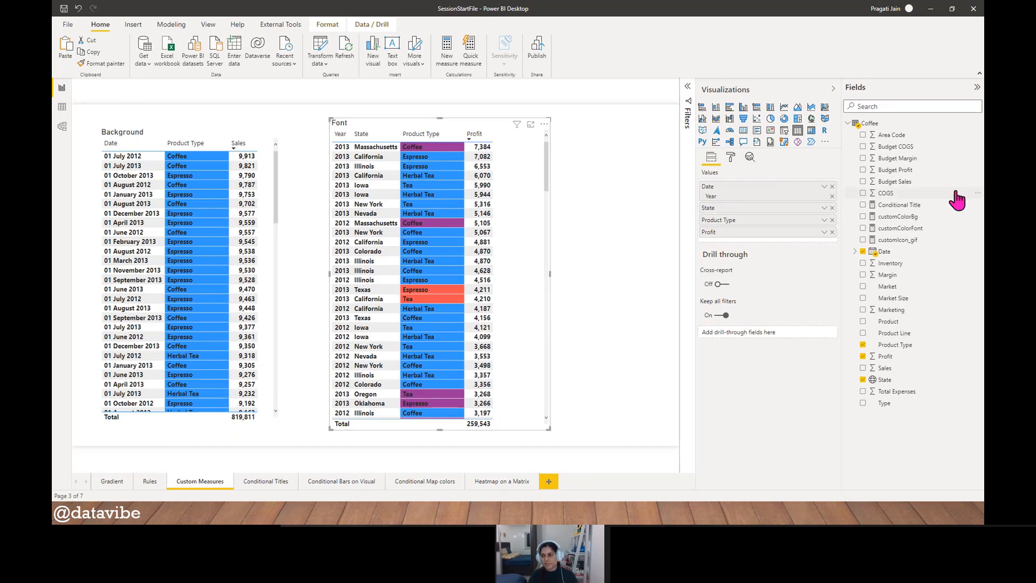
- Examine the profit ranges and their hex colors in the customColorFont measure's formula, then close the formula
click(910, 228)
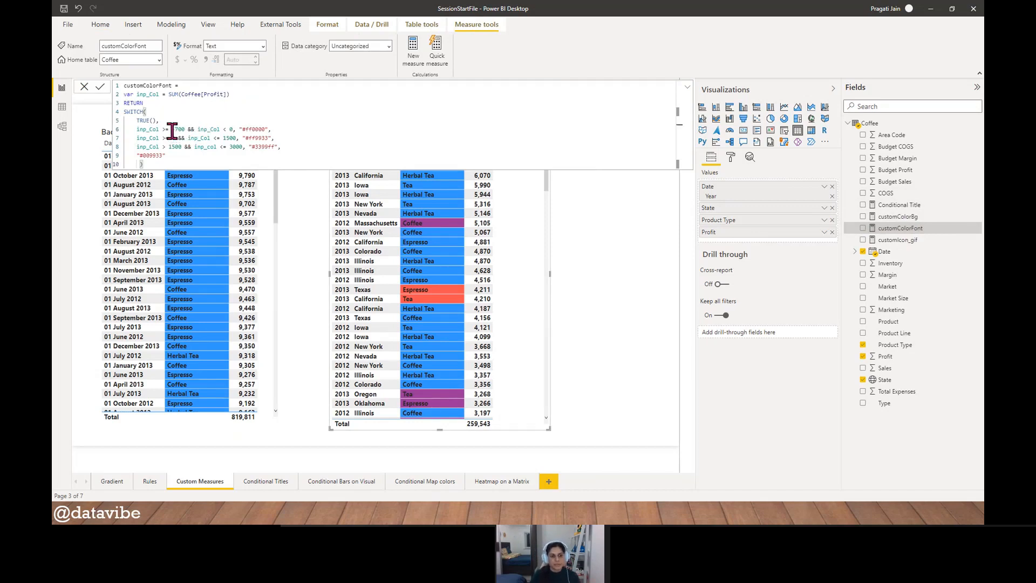
drag(172, 130, 234, 132)
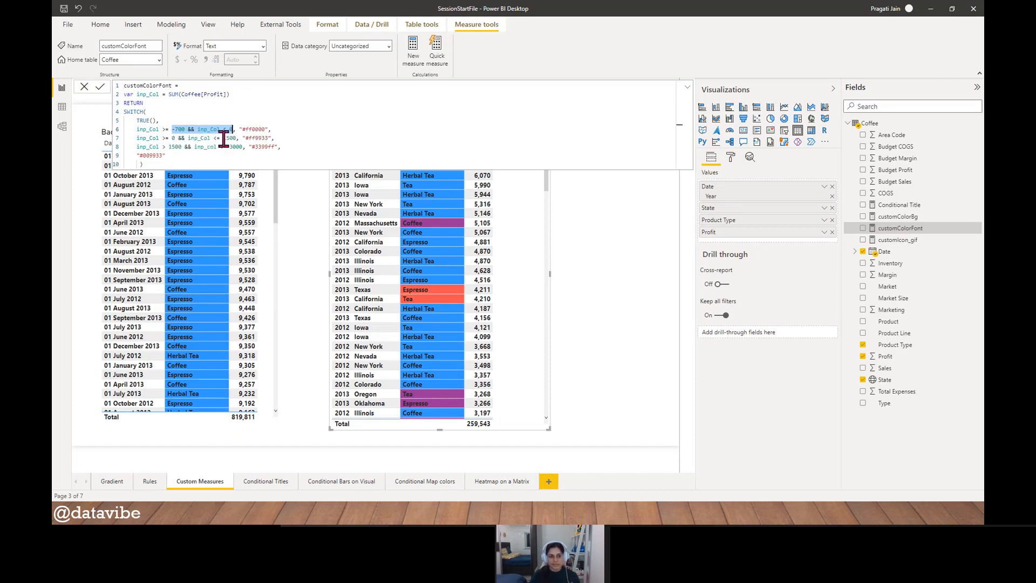
drag(246, 136, 275, 138)
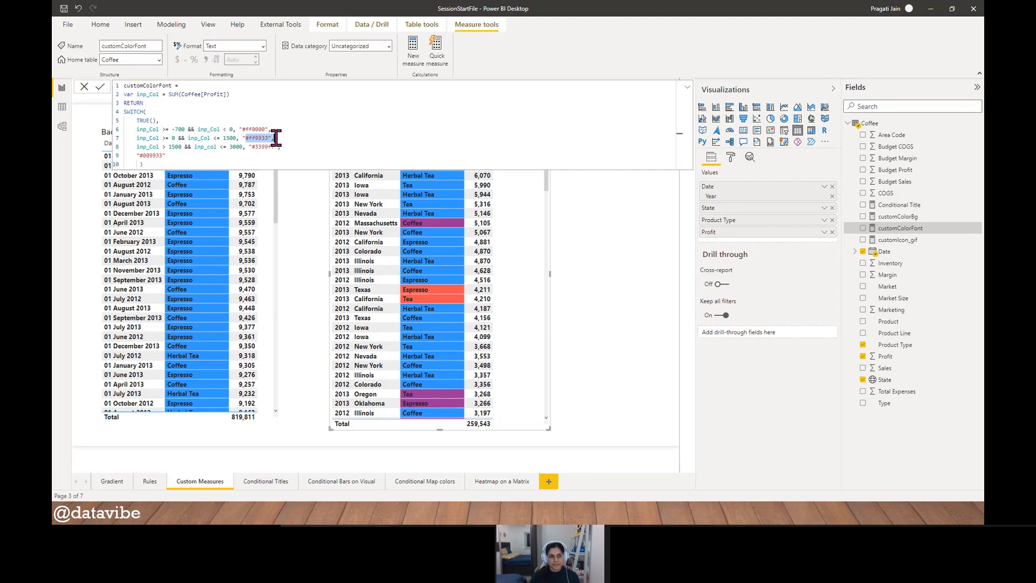
click(172, 149)
drag(172, 150, 241, 148)
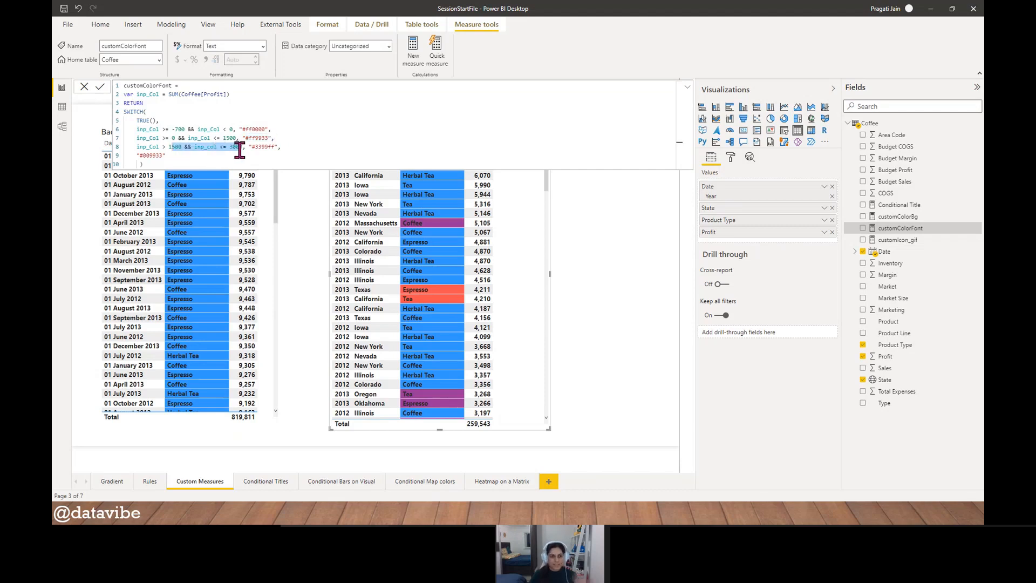
drag(137, 156, 166, 156)
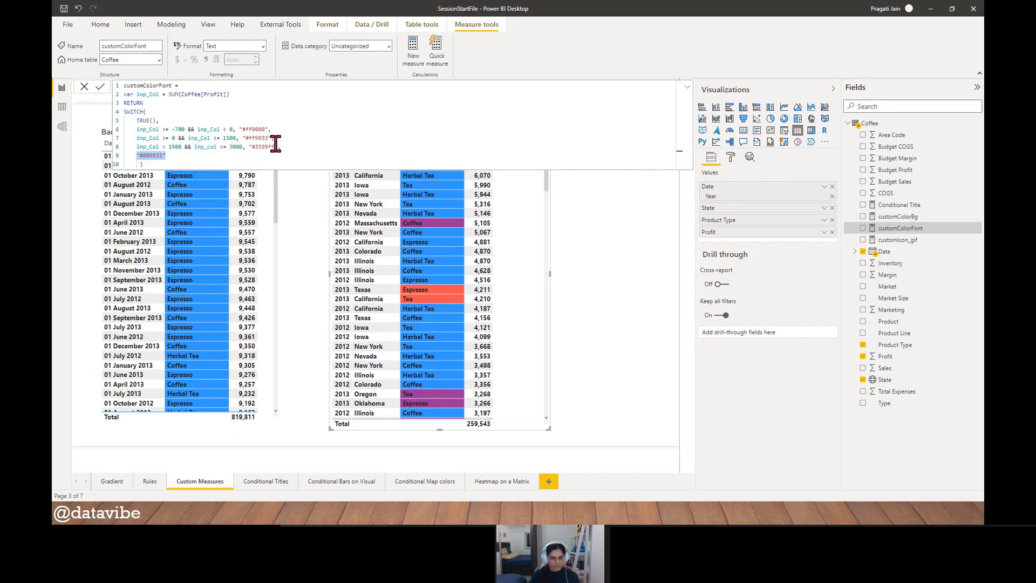
click(84, 86)
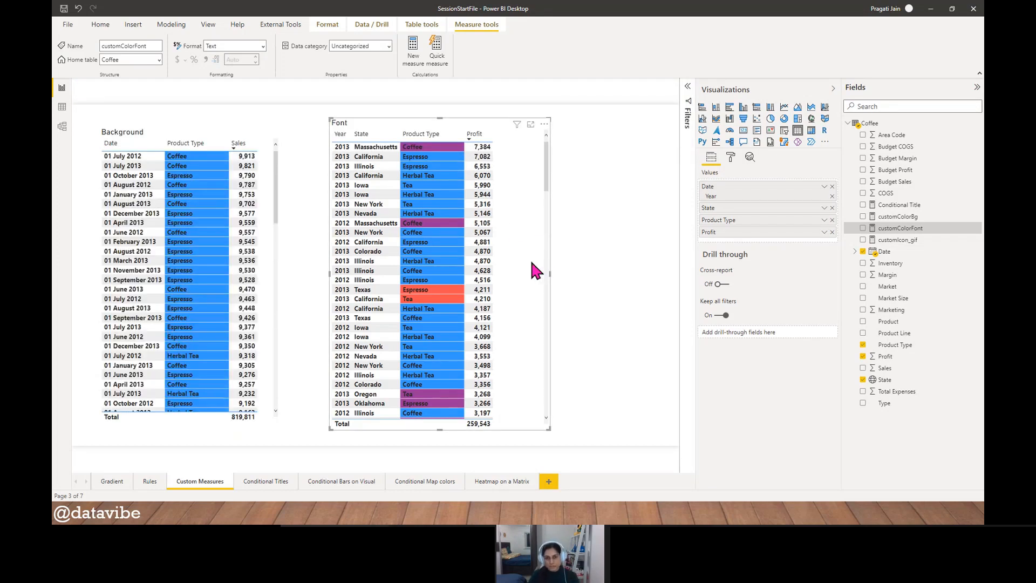
- Turn off the conditional background color for Product Type in the Font table
click(731, 156)
click(725, 318)
scroll(780, 372, down, 2)
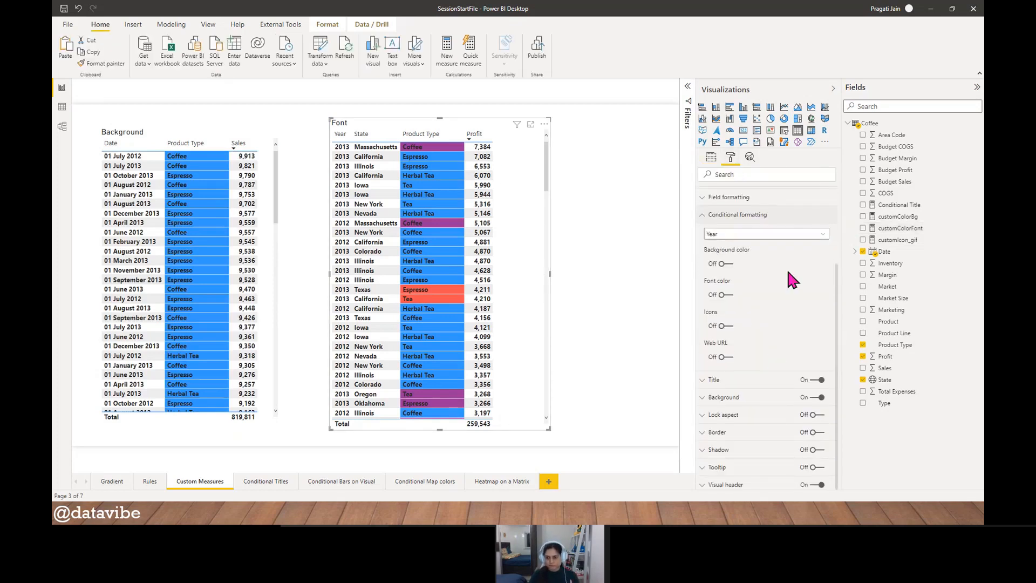
click(804, 233)
click(753, 269)
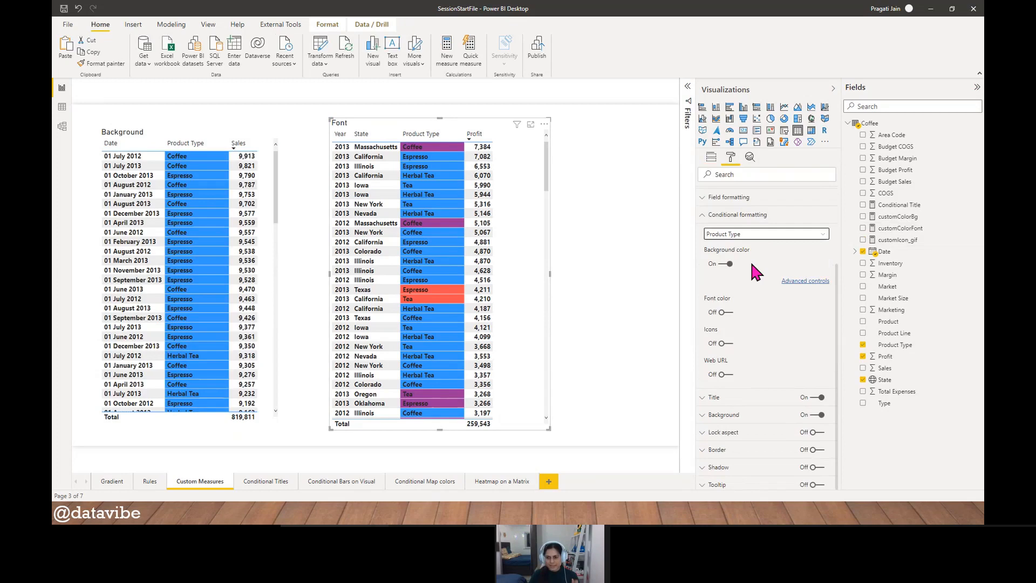
click(723, 264)
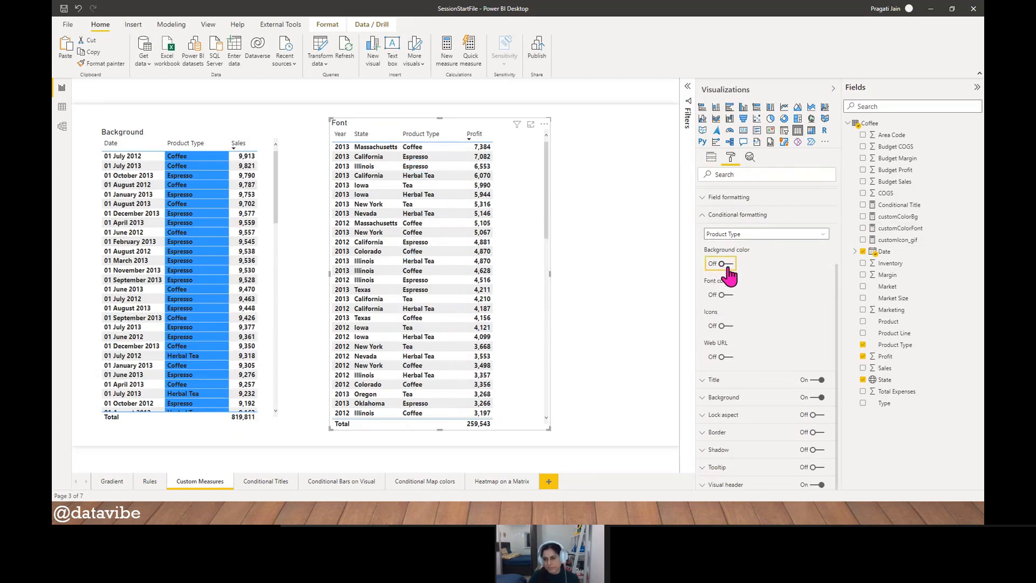
- Turn on conditional font color for Product Type in the Font table, formatted by field value from the customColorFont measure, values only
click(726, 294)
click(726, 307)
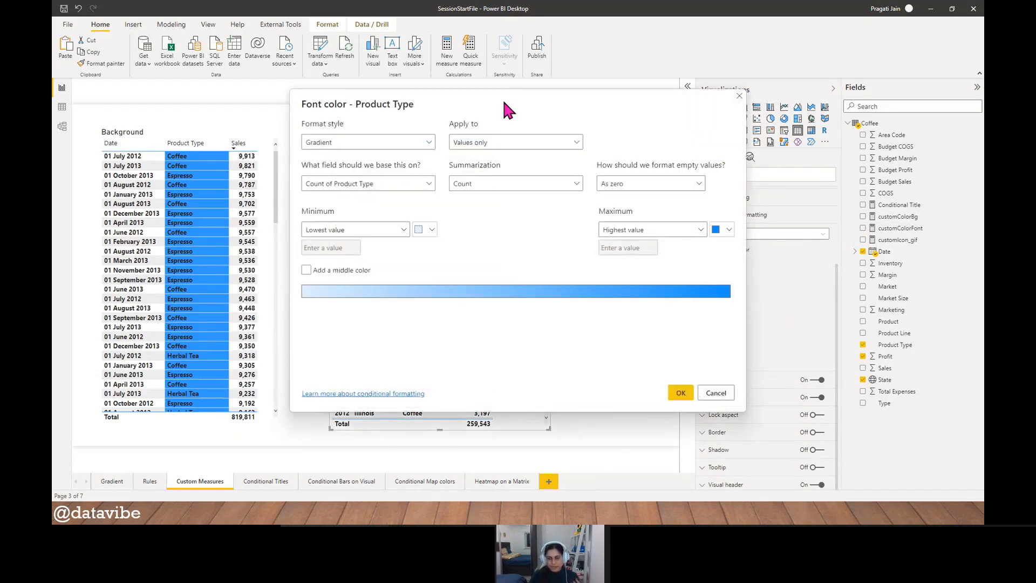
drag(512, 115, 723, 97)
click(655, 126)
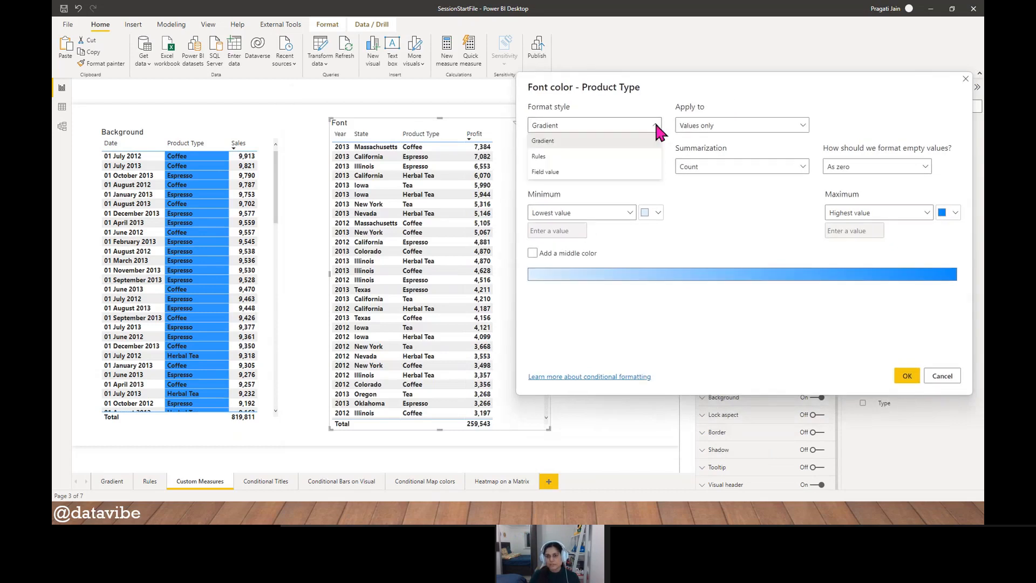
click(624, 171)
click(655, 167)
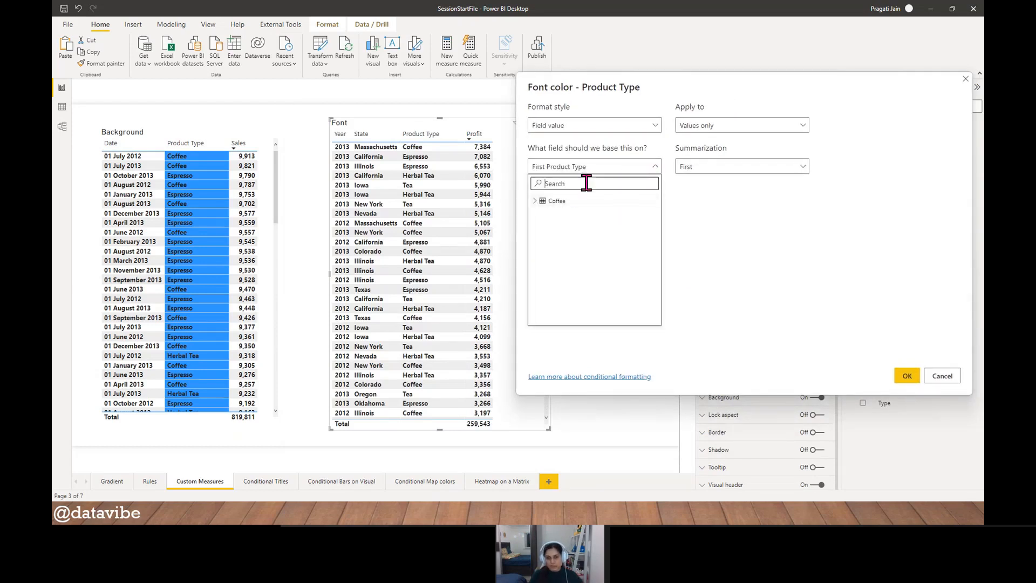
click(535, 201)
scroll(620, 264, down, 2)
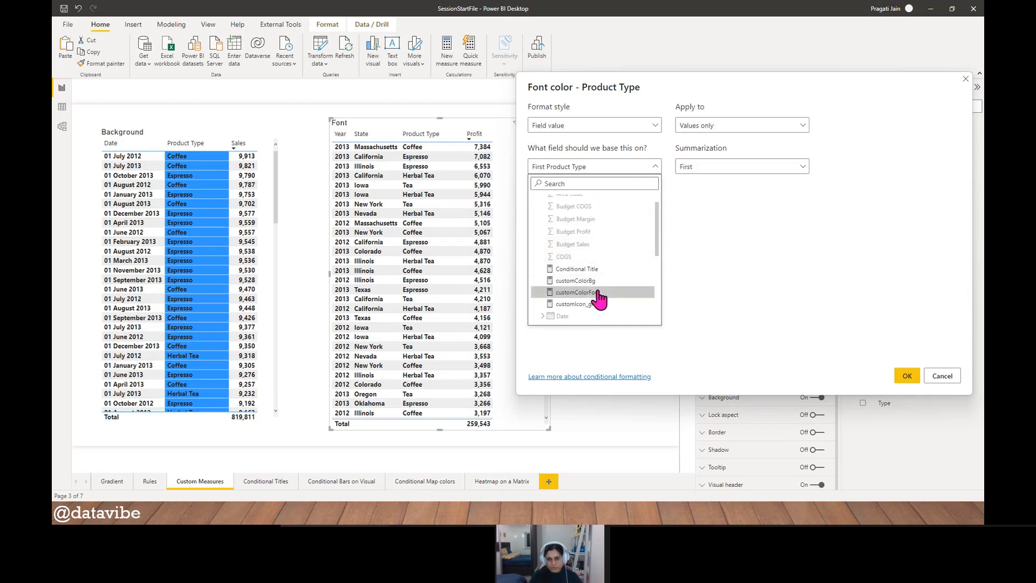
click(620, 292)
click(906, 376)
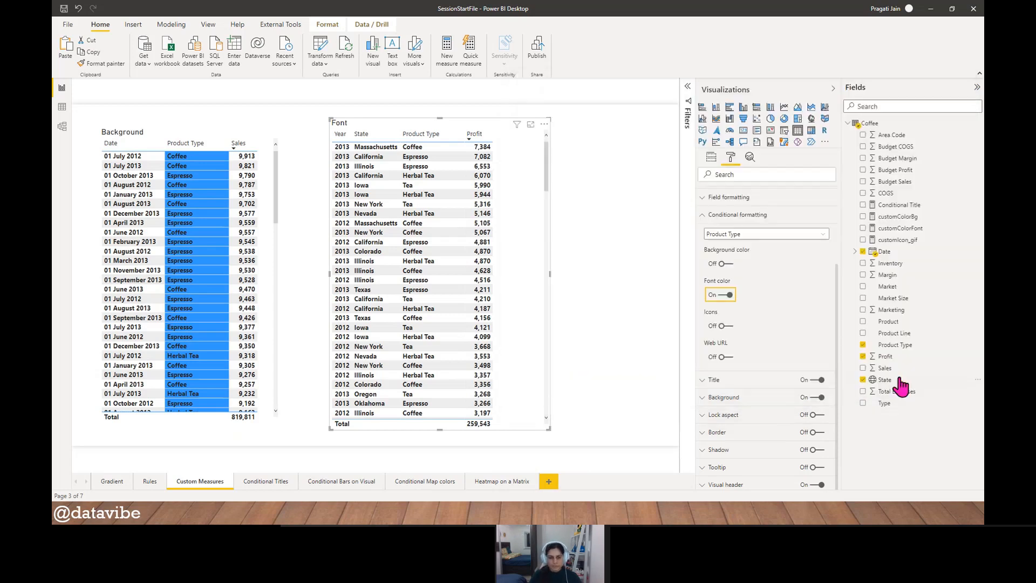
- Show the Font table in focus mode and widen its State column so New Hampshire fits on one line
click(530, 124)
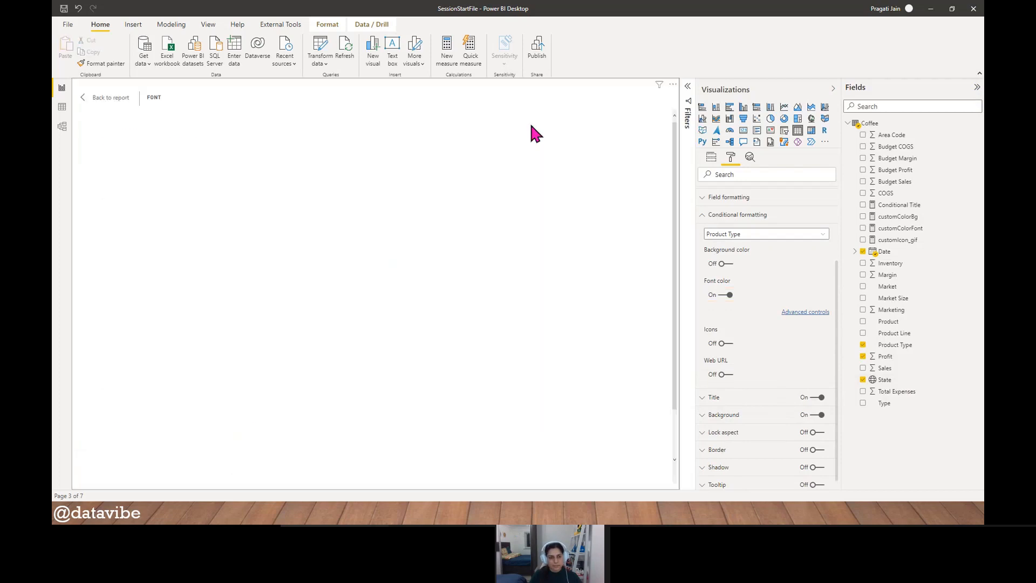
scroll(161, 286, down, 2)
scroll(194, 271, down, 15)
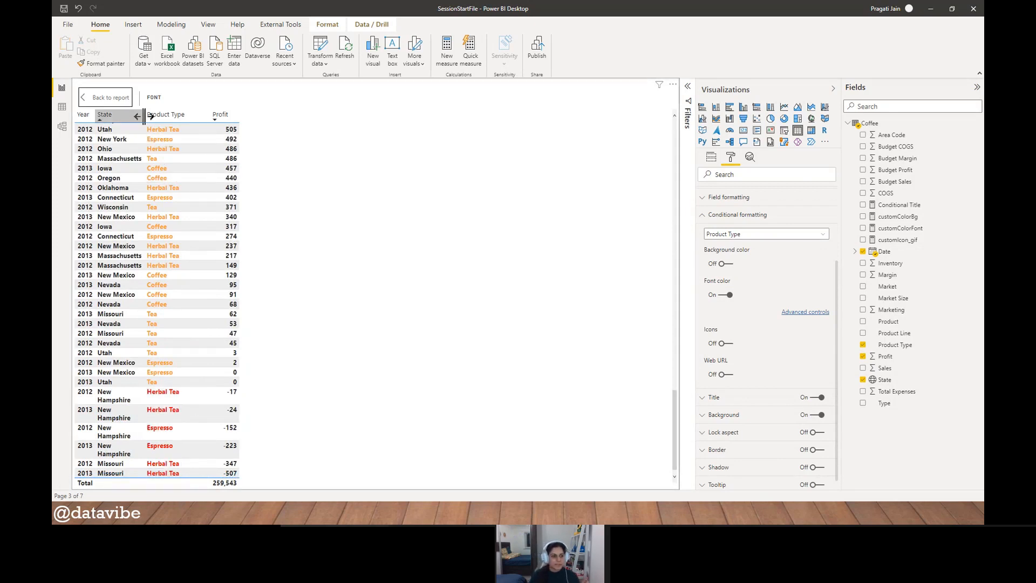
mouse_move(146, 115)
mouse_down()
mouse_move(175, 116)
mouse_move(161, 116)
mouse_up()
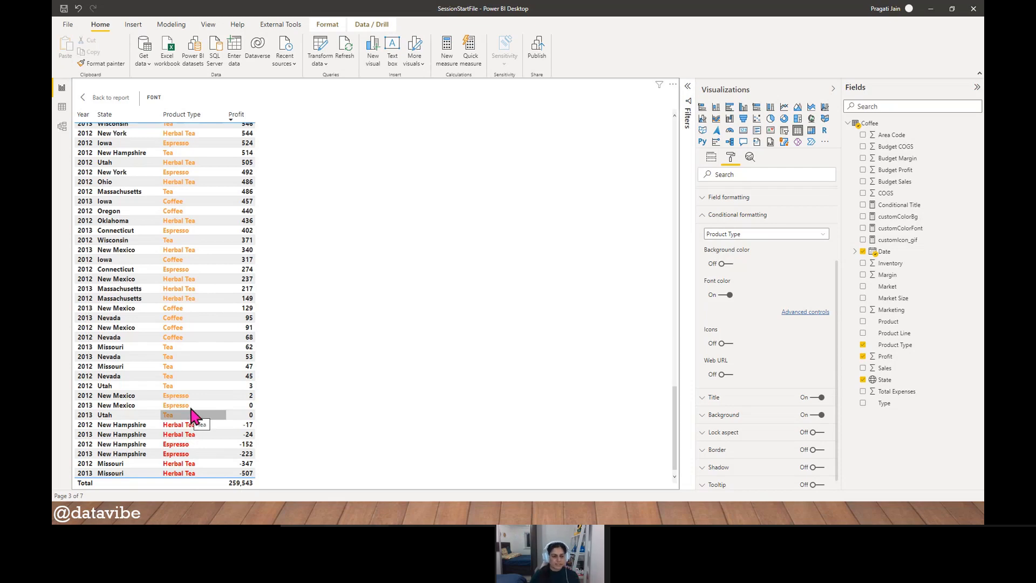
- Compare the Product Type font colors across the Profit values, then return to the report page
scroll(226, 413, up, 15)
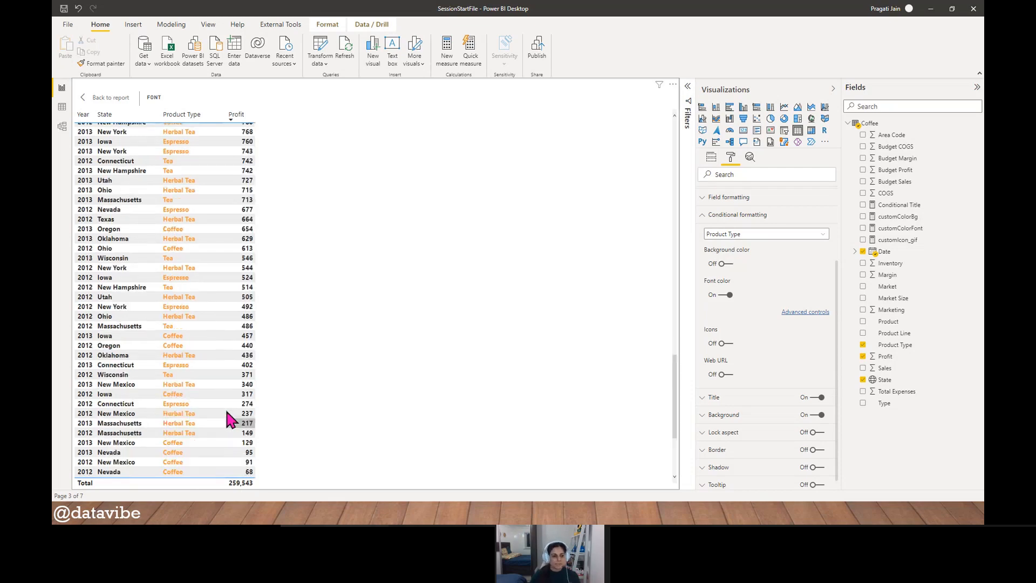
scroll(253, 362, down, 7)
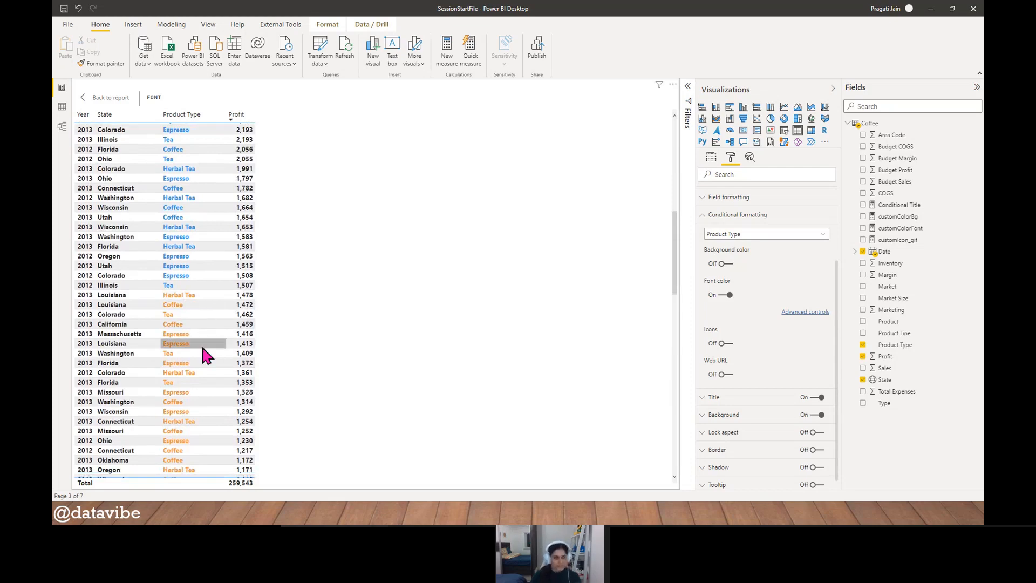
scroll(201, 347, up, 13)
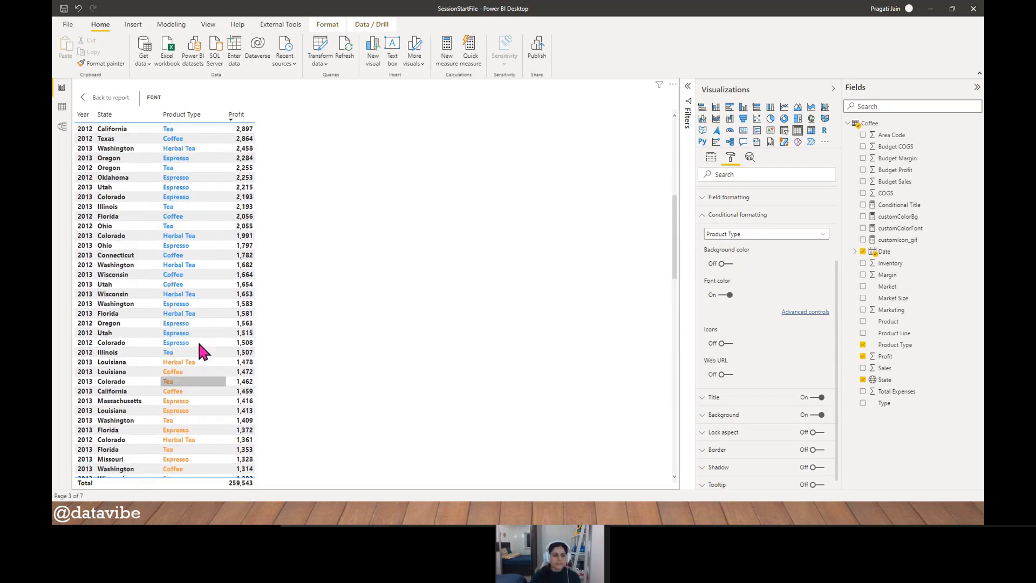
click(96, 98)
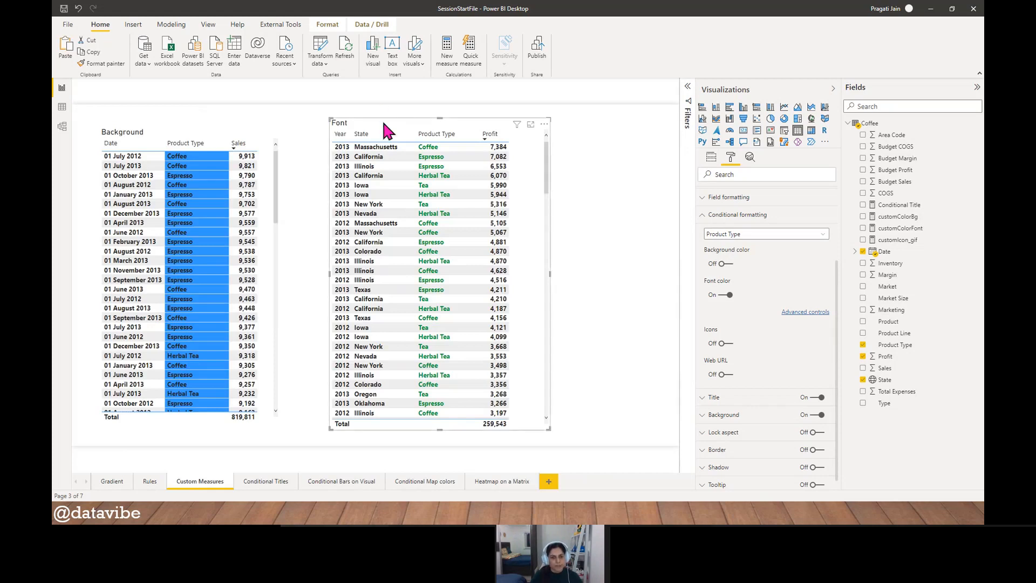
- Move the Font table closer to the Background table and sort it by Profit ascending, then back to descending
drag(381, 115, 345, 121)
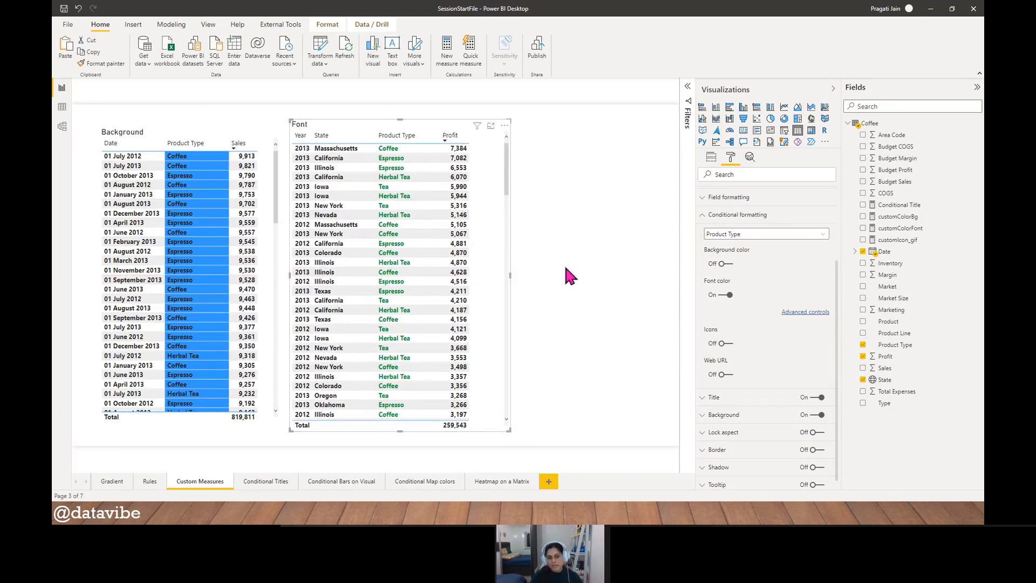
click(451, 141)
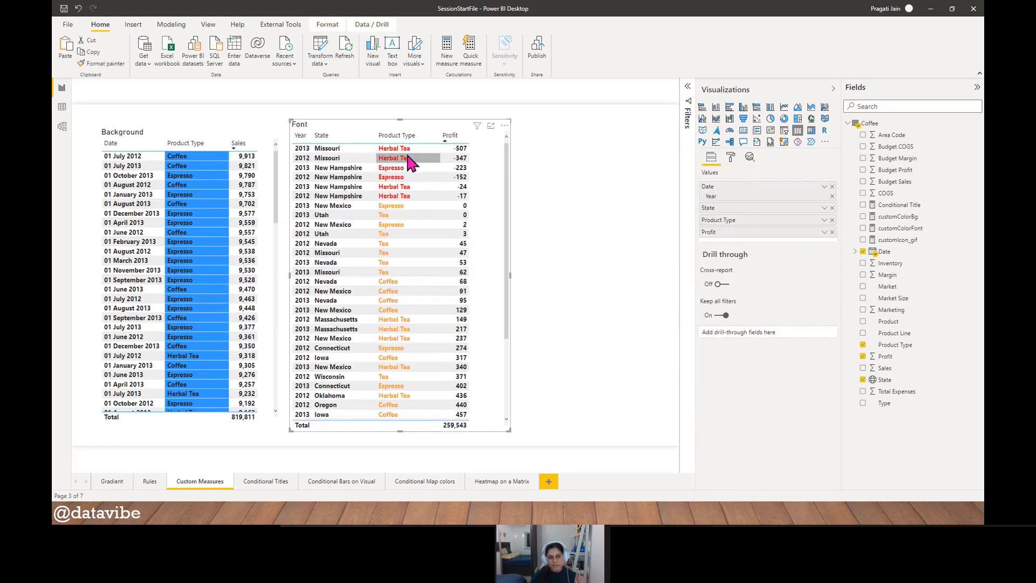
click(452, 141)
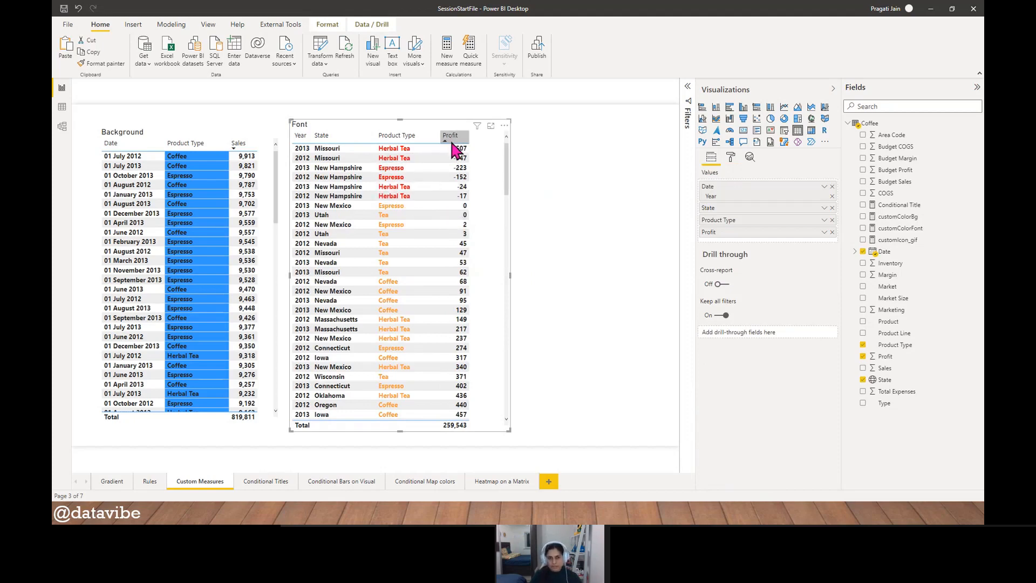
- Narrow the Font table's frame to fit closely around its columns
click(565, 283)
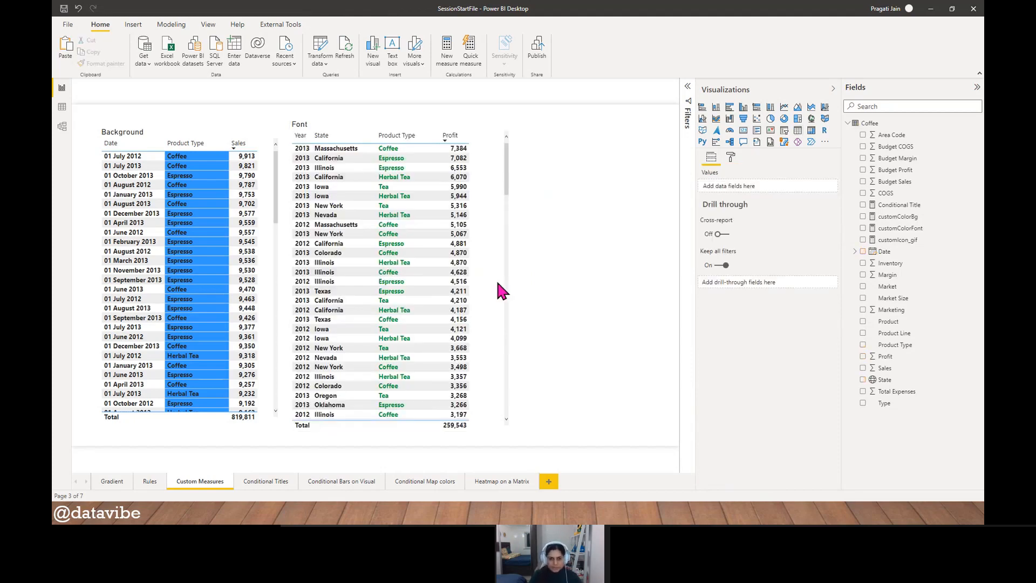
click(488, 278)
drag(509, 278, 482, 274)
click(540, 268)
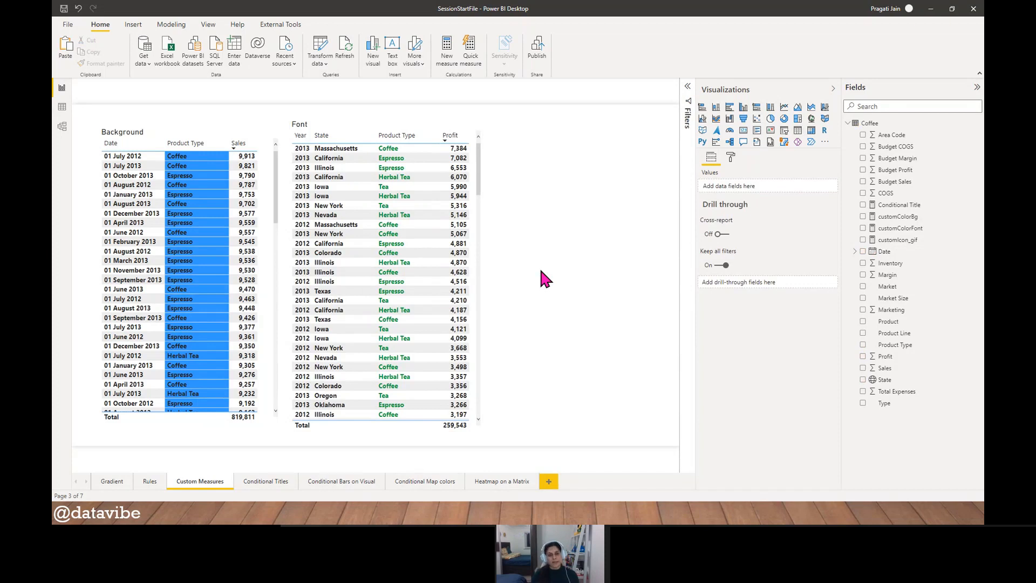
- Duplicate the Font table and place the copy beside the original, on its right
click(357, 121)
key(ctrl+c)
key(ctrl+v)
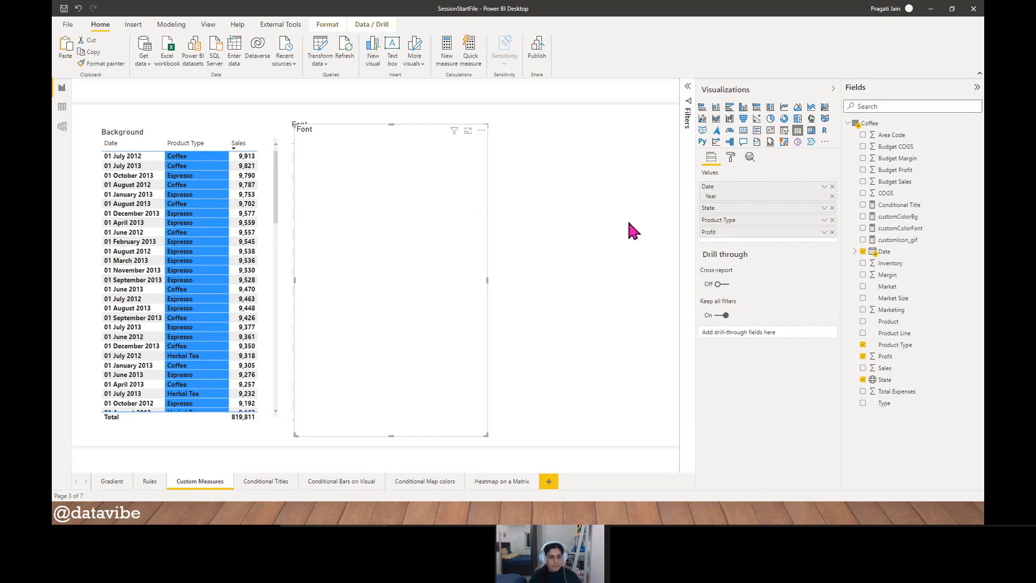
drag(353, 128, 564, 210)
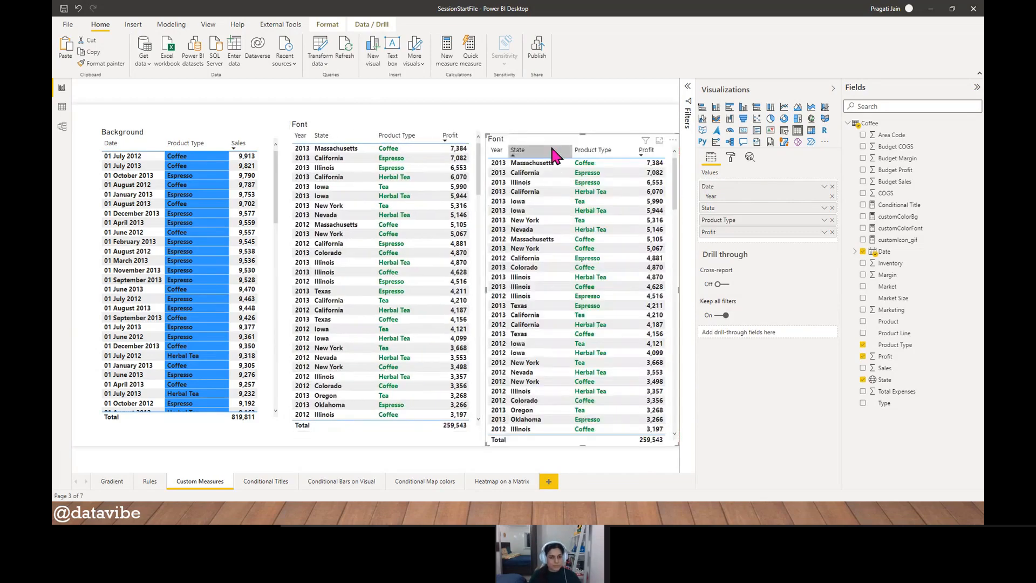
drag(549, 142, 539, 131)
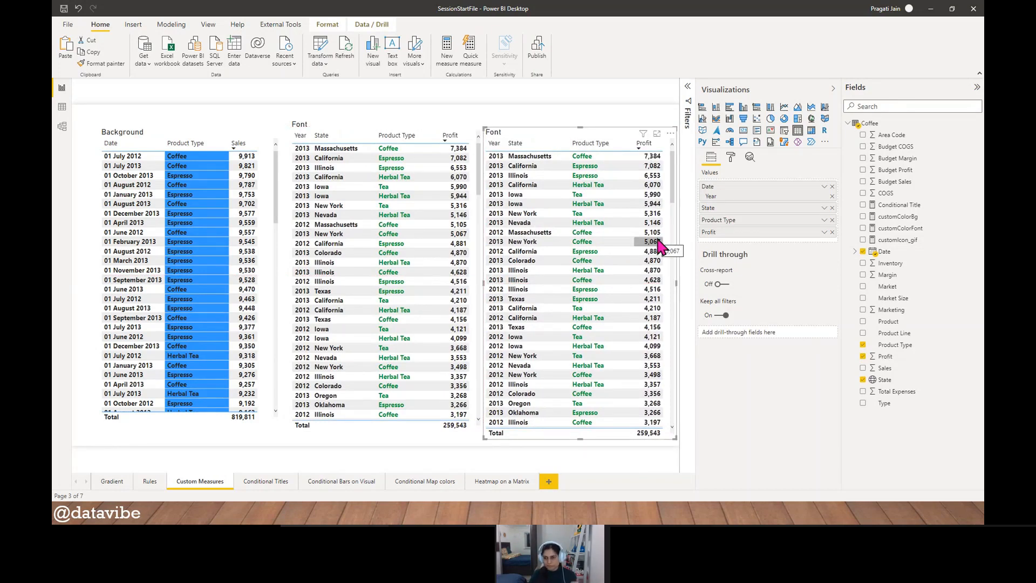
- Examine the Profit ranges and GIF image URLs in the customIcon_gif measure's formula, then close the formula without changes
click(915, 242)
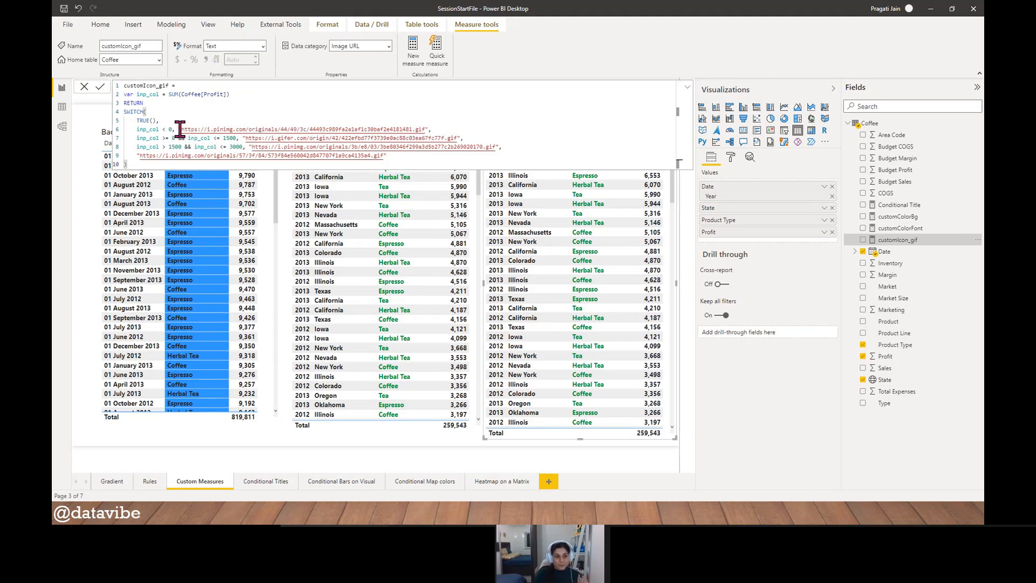
drag(180, 129, 430, 129)
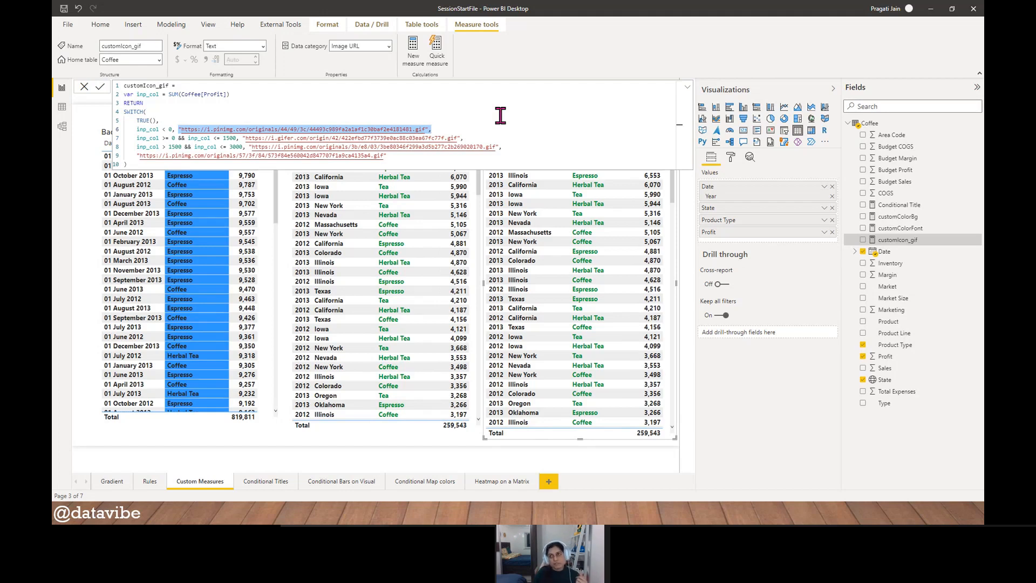
click(462, 124)
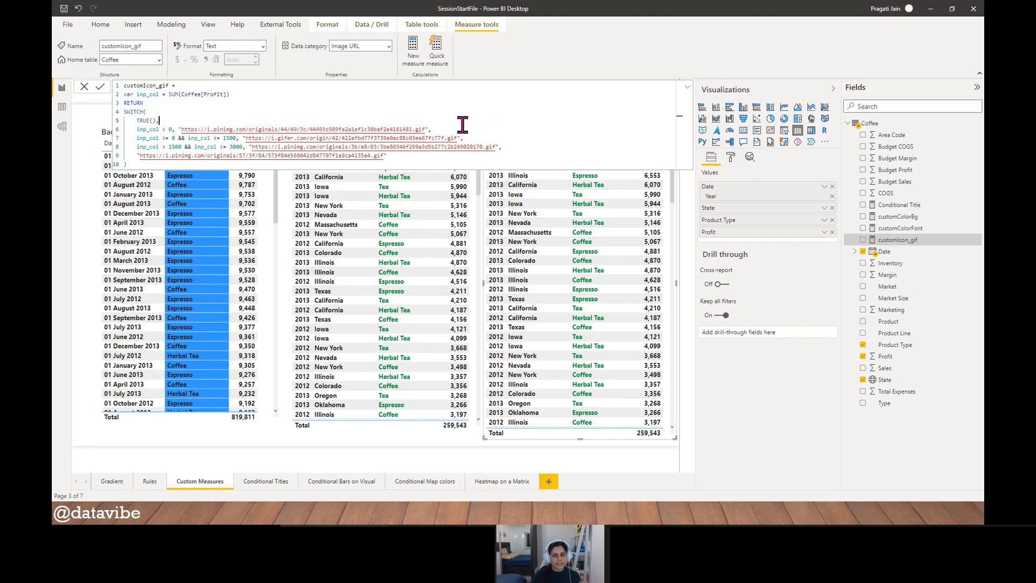
drag(181, 130, 424, 130)
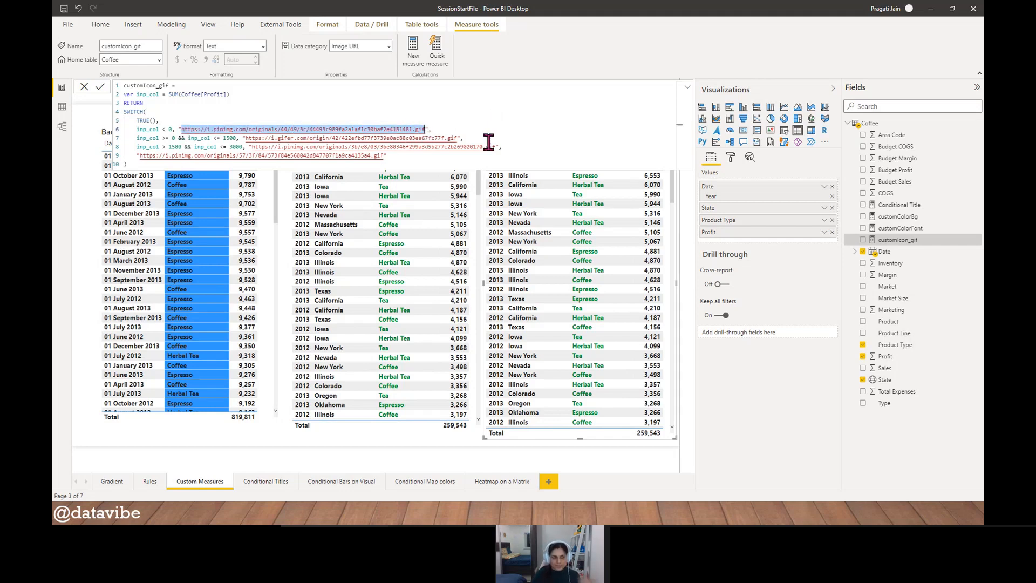
click(99, 87)
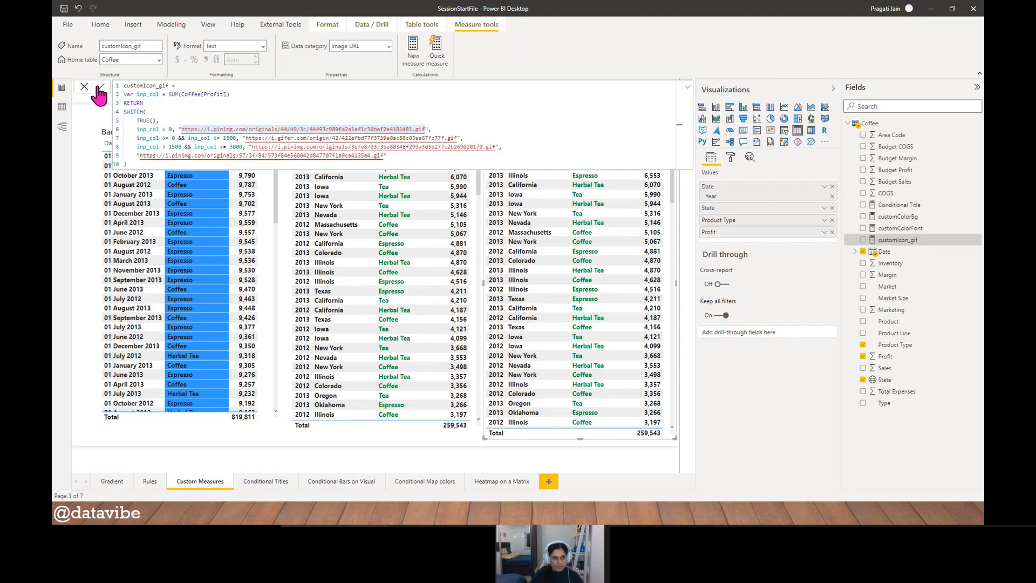
click(84, 87)
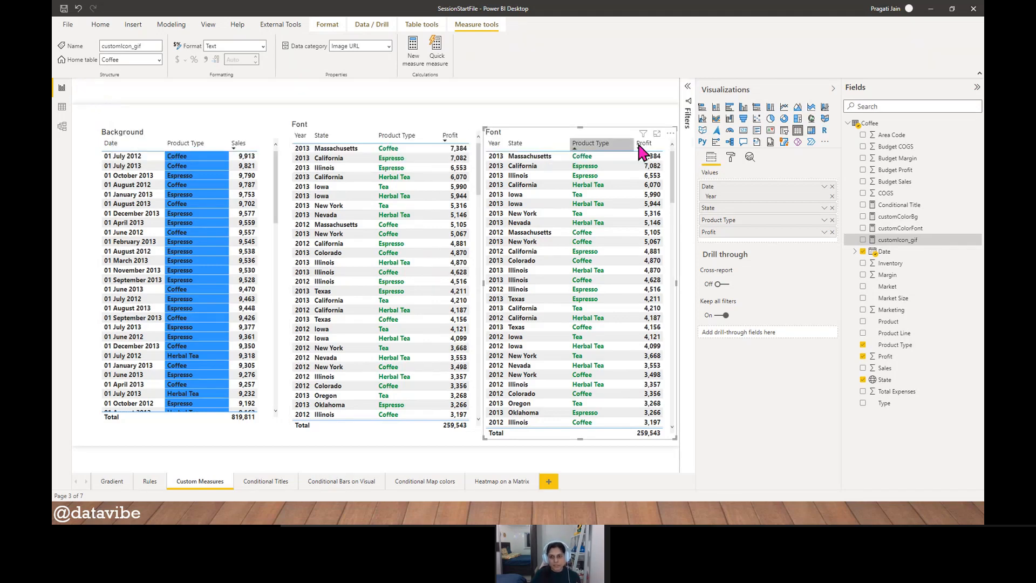
- Show the copied Font table in focus mode and turn on conditional formatting icons for the Profit column
click(657, 133)
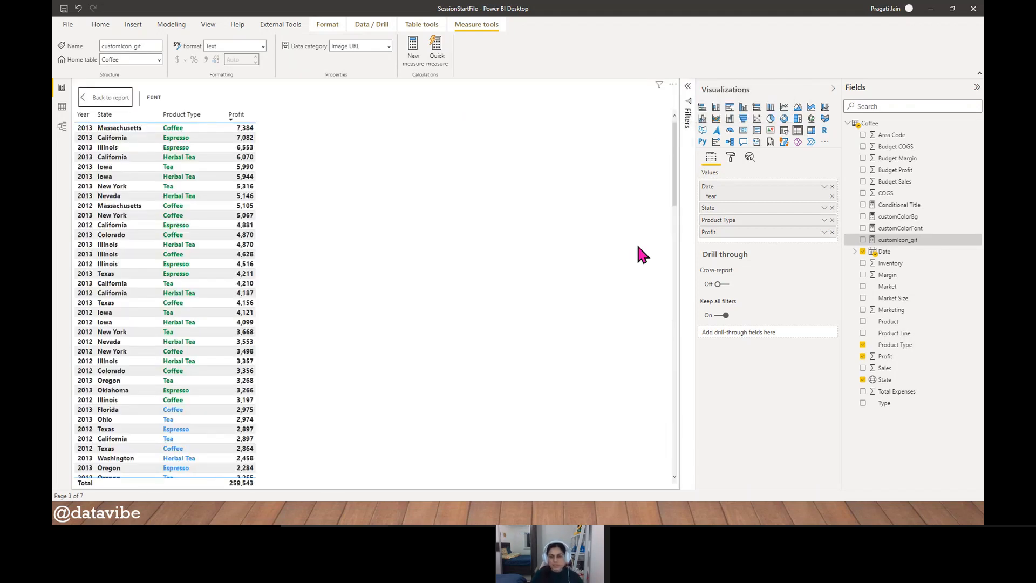
click(731, 157)
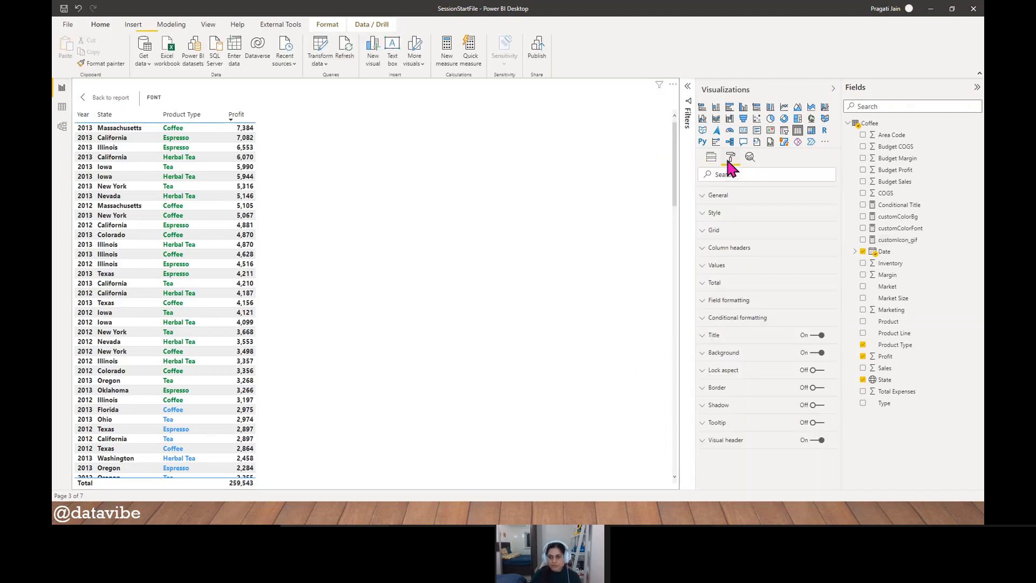
click(725, 323)
scroll(772, 335, down, 1)
click(764, 292)
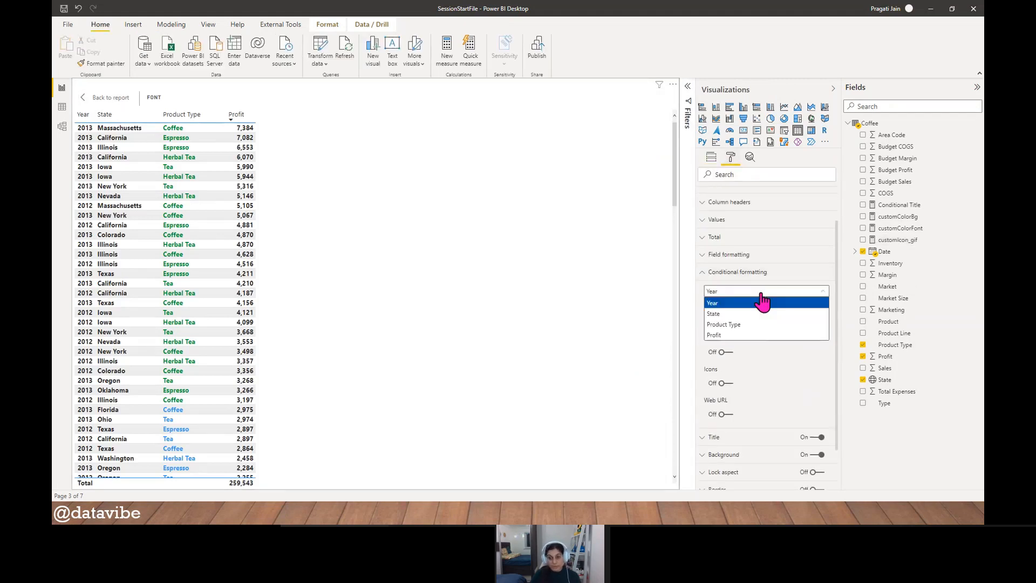
click(746, 335)
scroll(770, 338, down, 2)
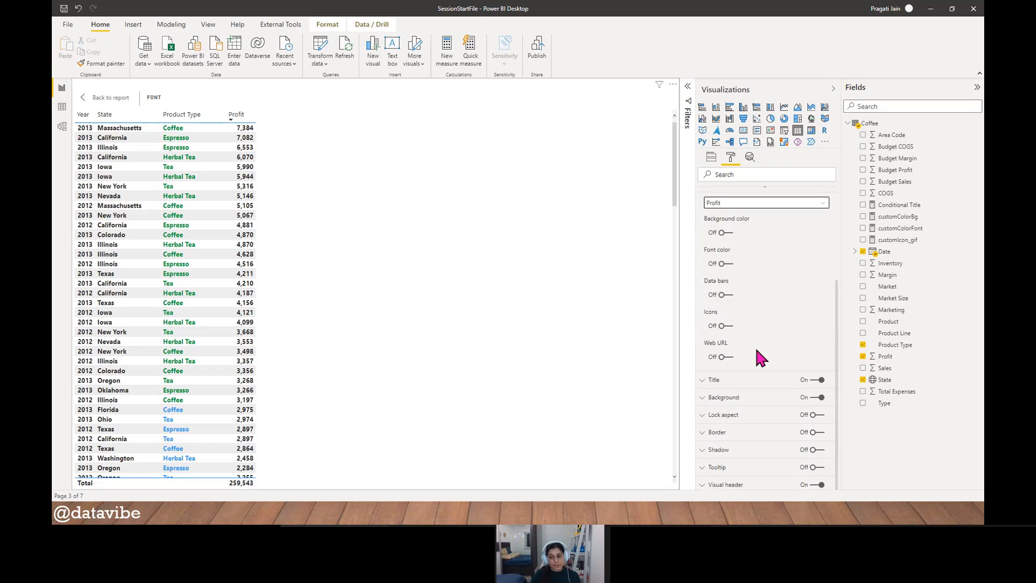
click(729, 326)
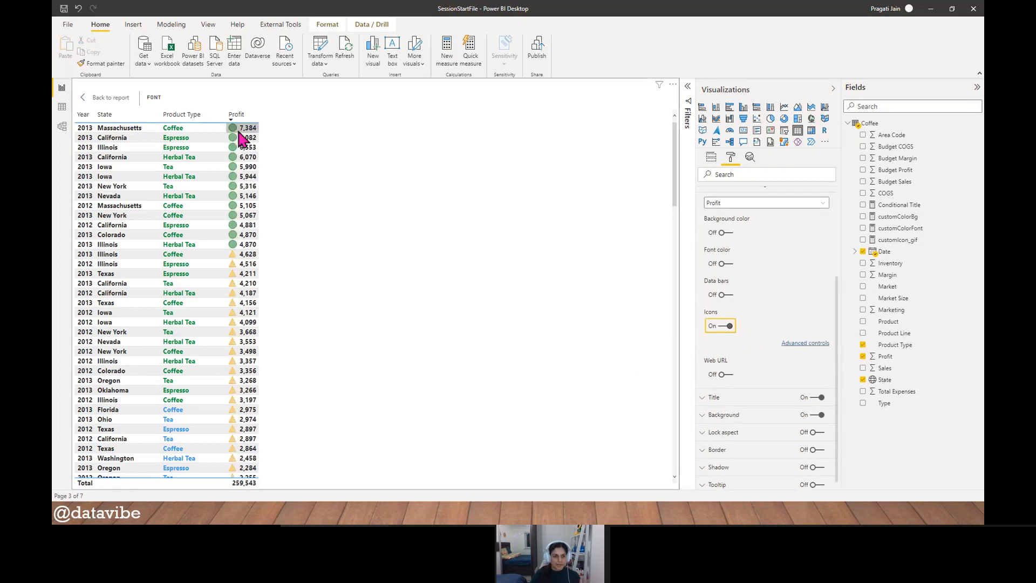
- Base the Profit icons on field value using the customIcon_gif measure, with the icon layout set to Right of data
click(798, 343)
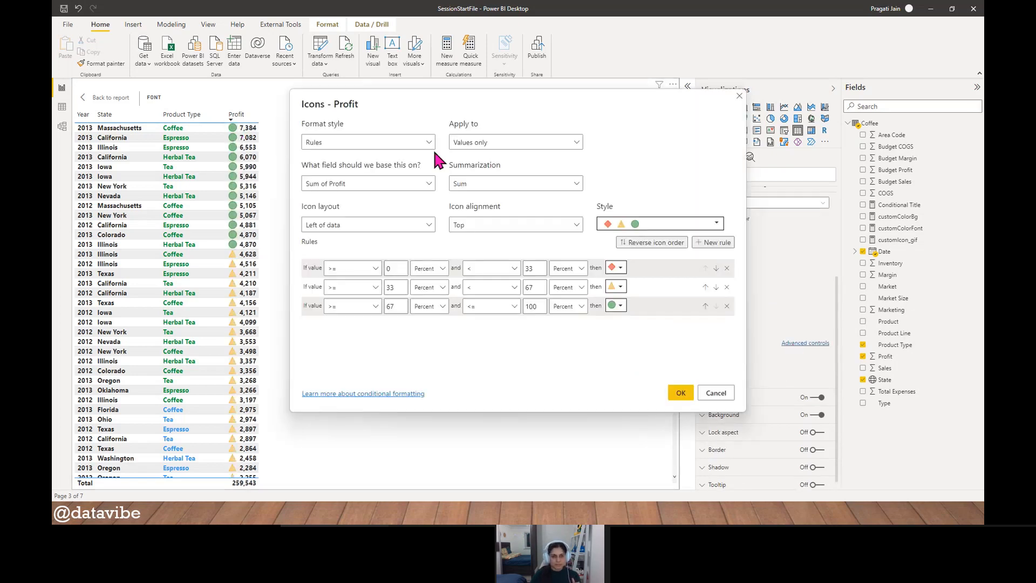
drag(389, 105, 373, 103)
click(414, 142)
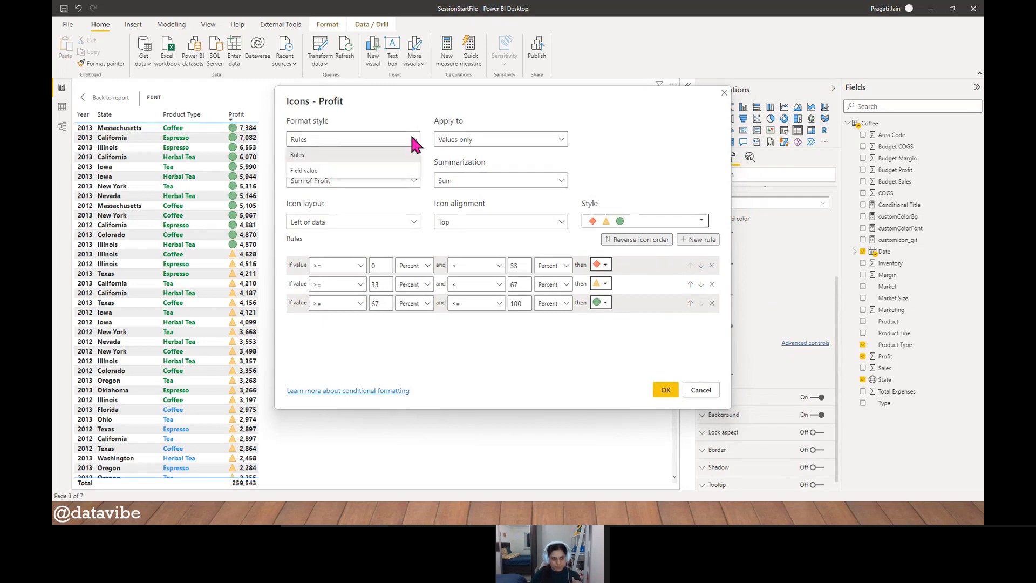
click(386, 170)
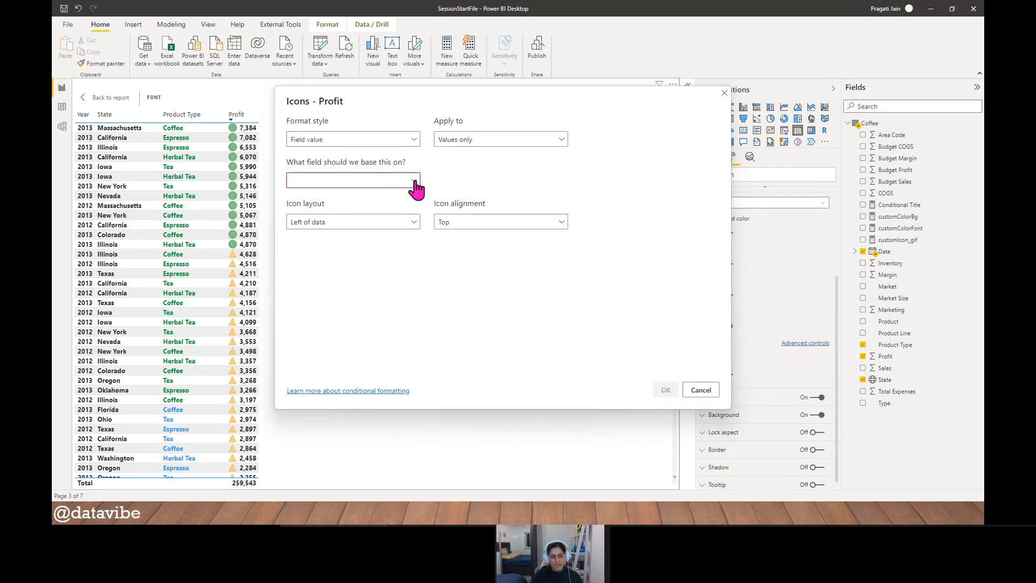
click(415, 181)
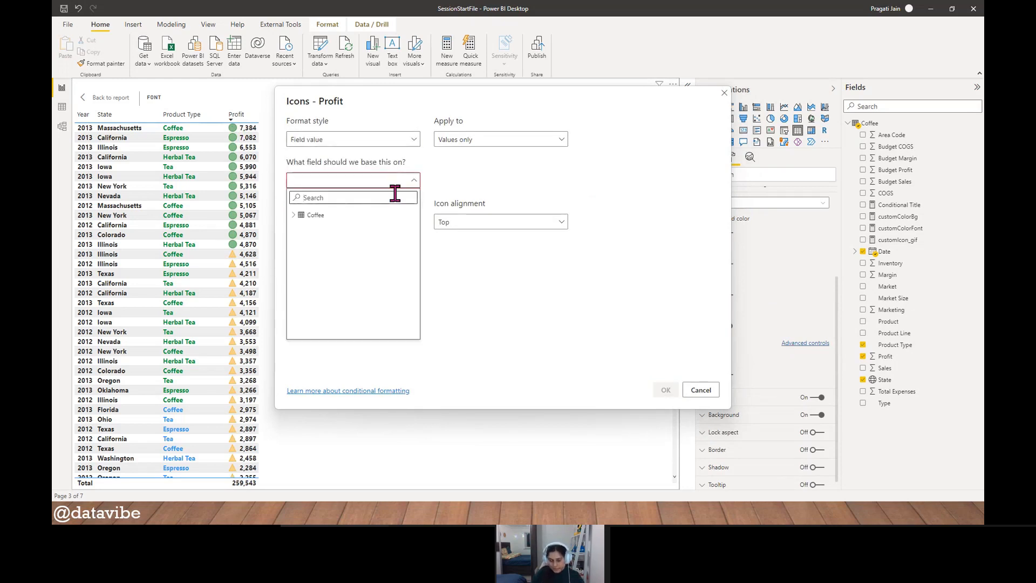
text(gif)
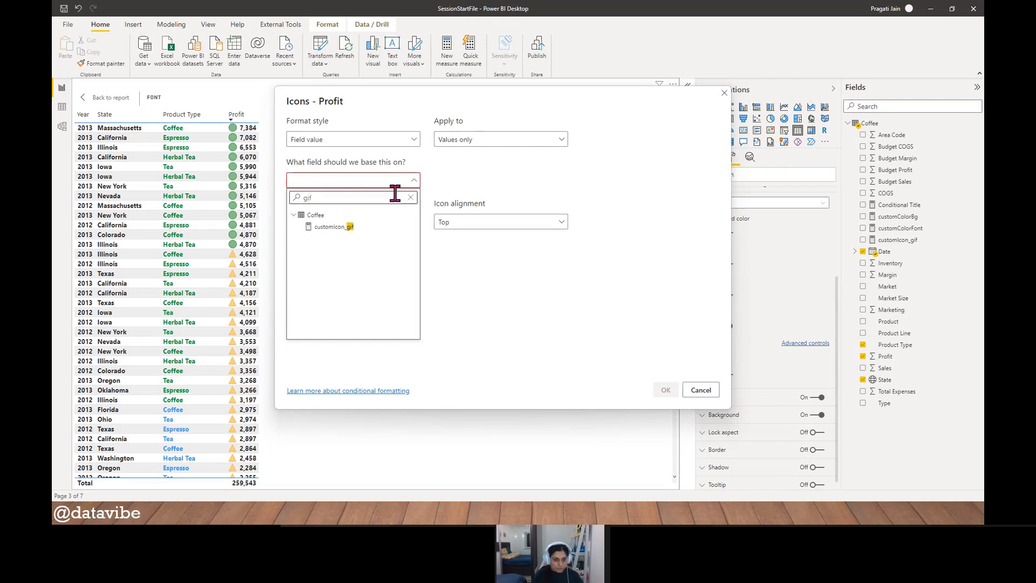
click(339, 226)
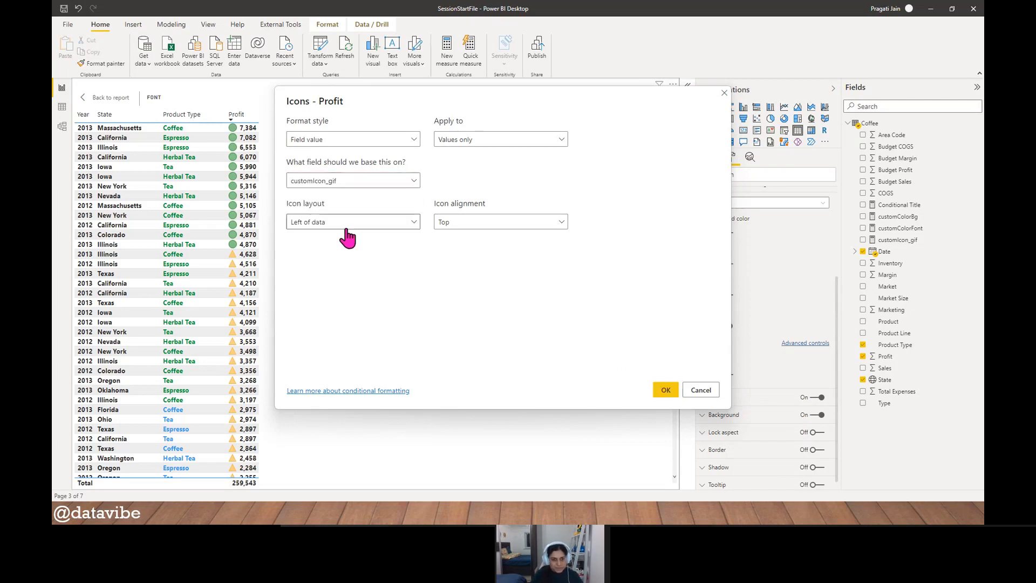
click(414, 228)
click(358, 265)
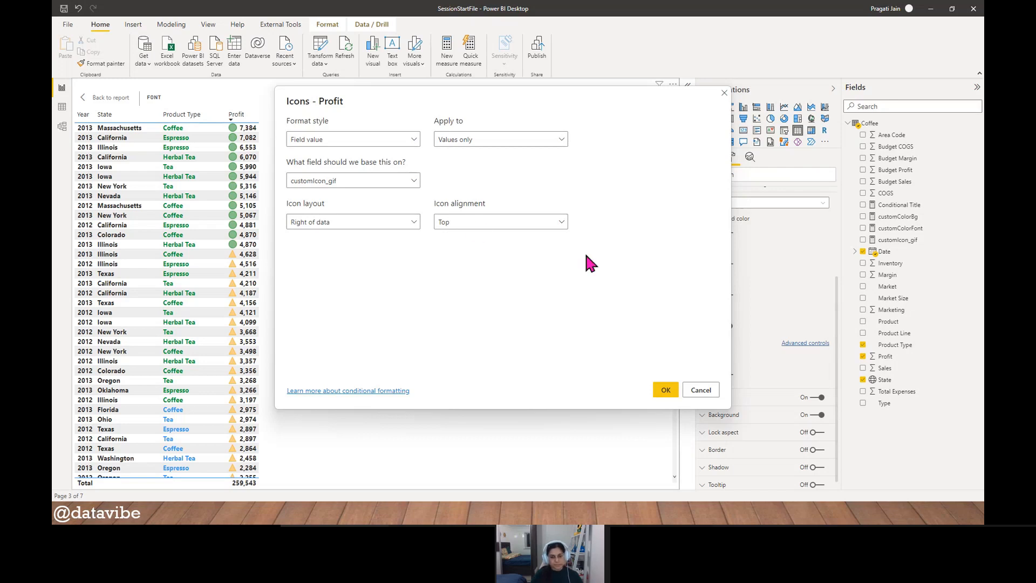
click(664, 391)
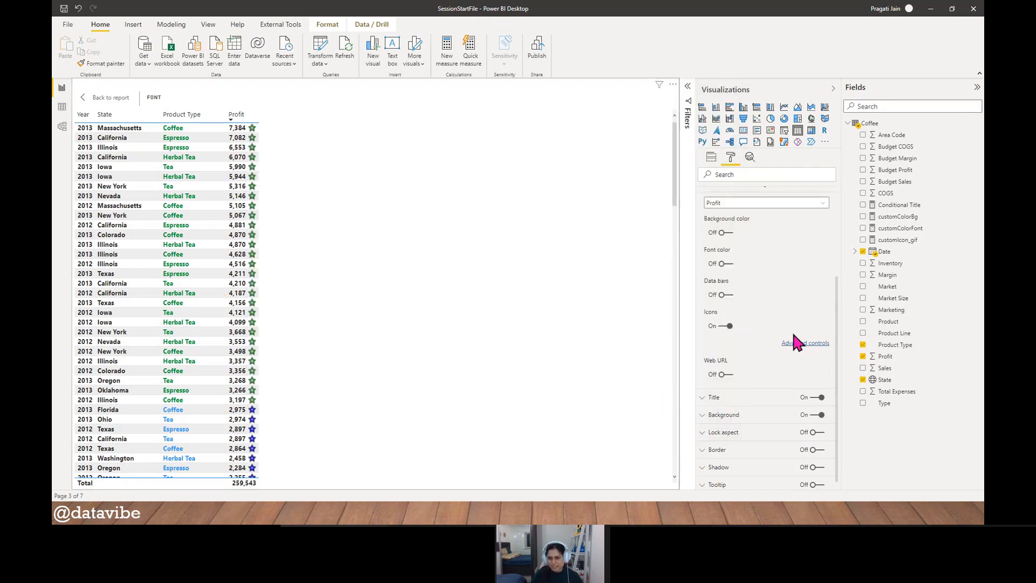
- Enlarge the text size of the table's values to 20 pt
scroll(782, 334, up, 3)
click(707, 266)
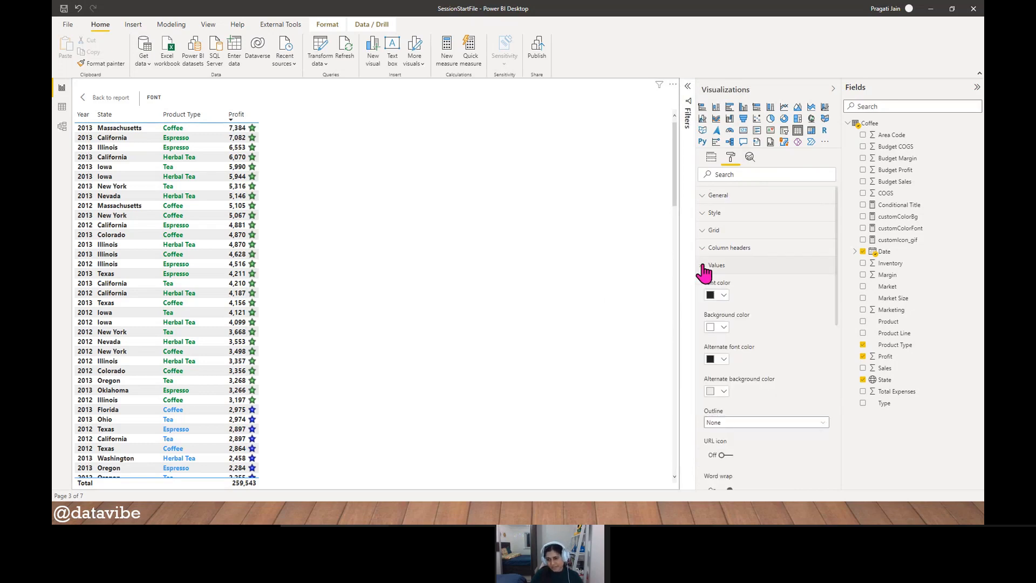
scroll(787, 351, down, 3)
scroll(780, 348, down, 3)
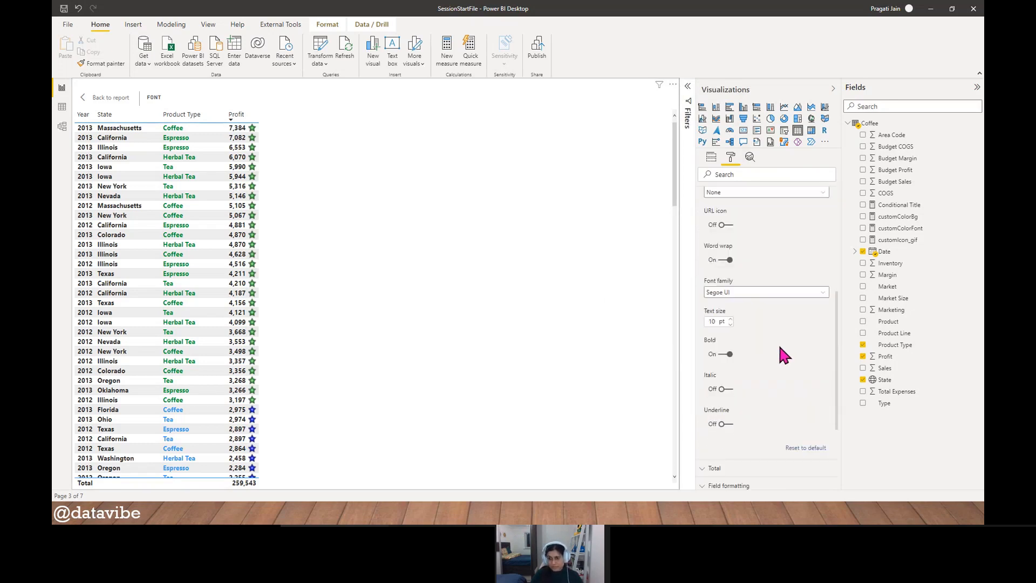
click(731, 319)
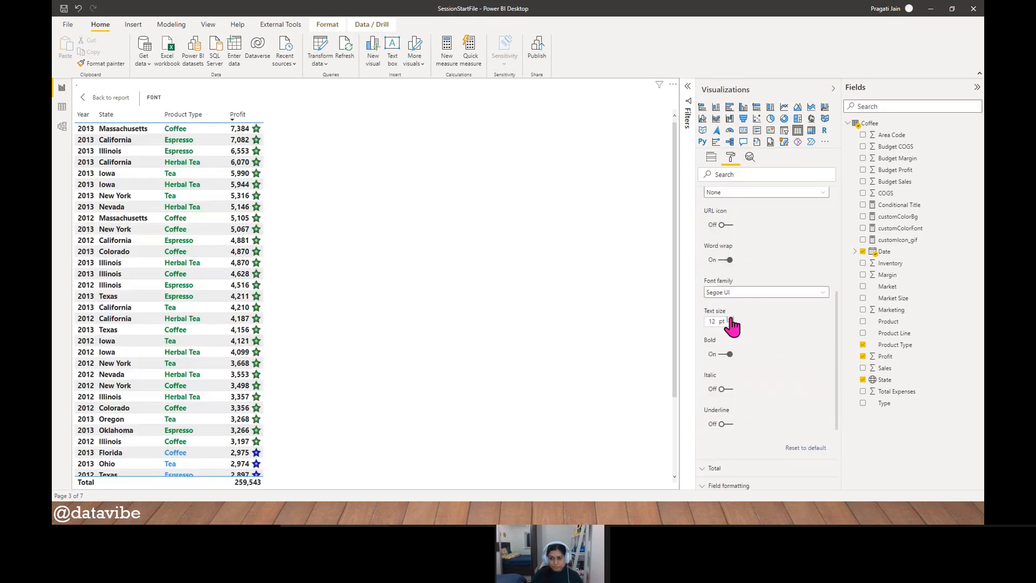
click(731, 319)
click(731, 319)
click(731, 319)
click(731, 319)
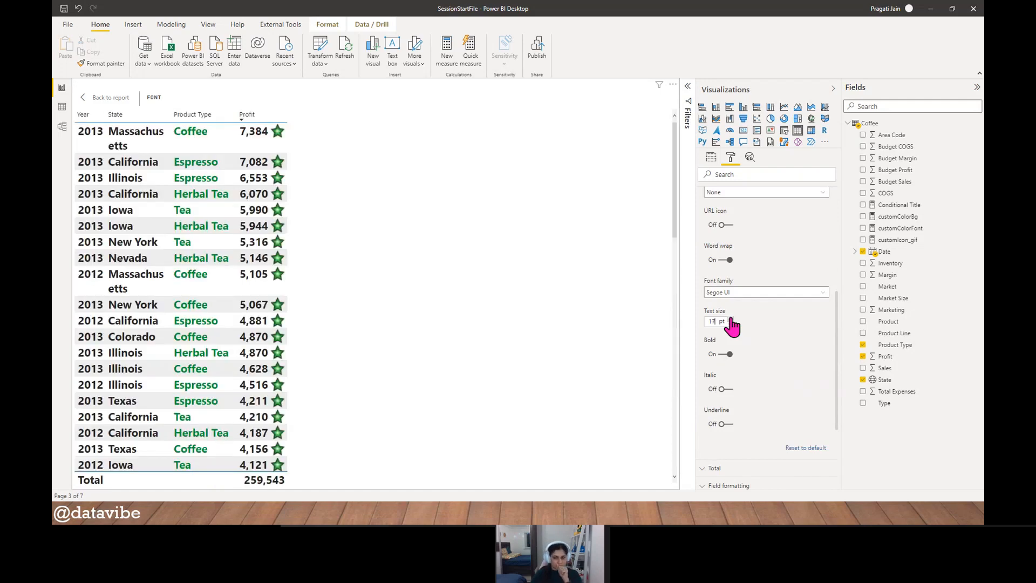
click(730, 319)
click(731, 319)
click(731, 319)
click(730, 319)
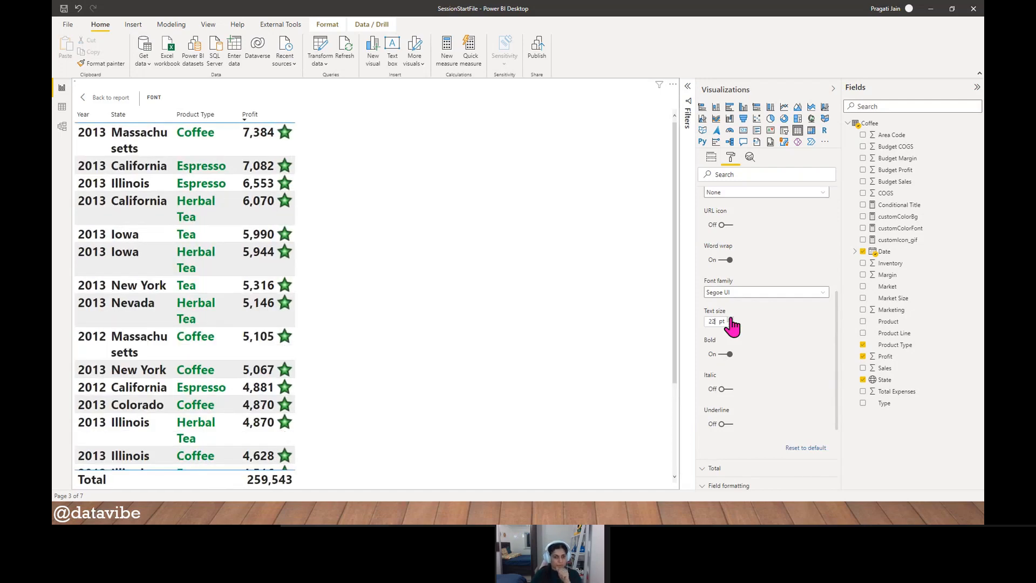
- Widen the table's State, Product Type and Profit columns so that their enlarged values fit on one line
drag(175, 115, 249, 115)
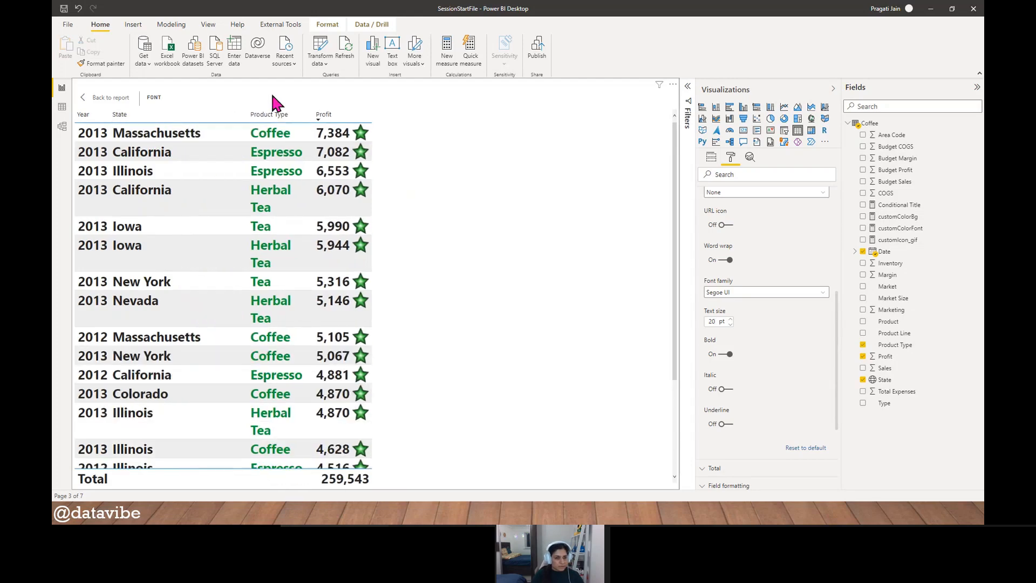
click(312, 116)
drag(313, 115, 464, 116)
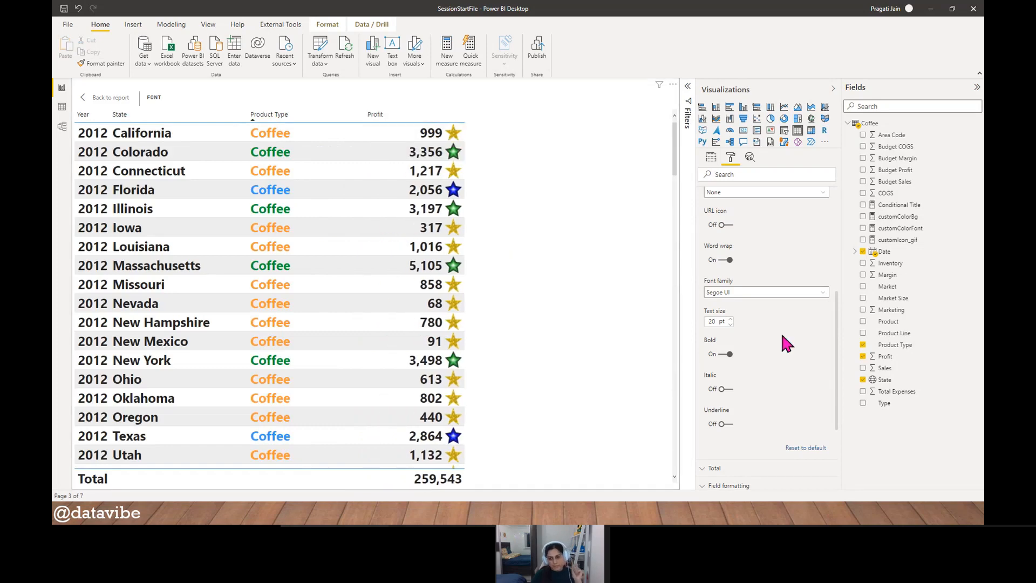
- Increase the text size of the table's values further to 25 pt
click(730, 318)
click(730, 319)
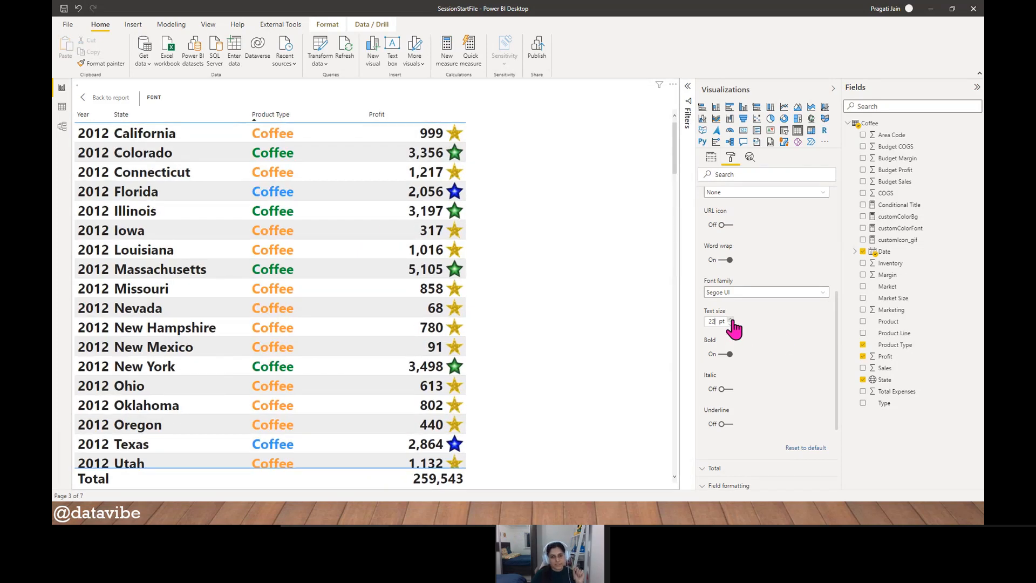
click(731, 319)
click(730, 319)
click(730, 319)
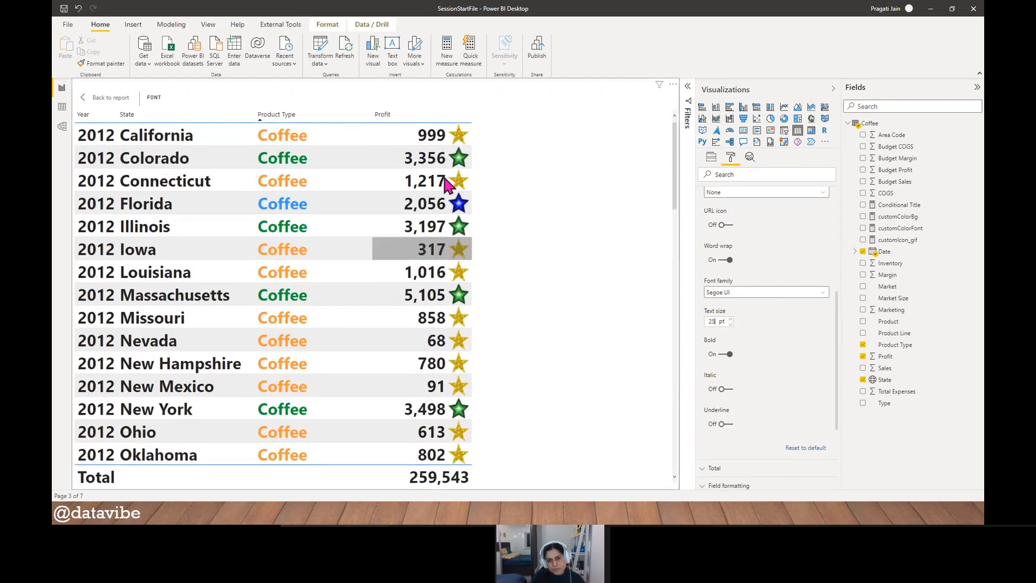
- Sort the table by Profit descending and check the star icons from the highest to the lowest Profit rows
click(398, 118)
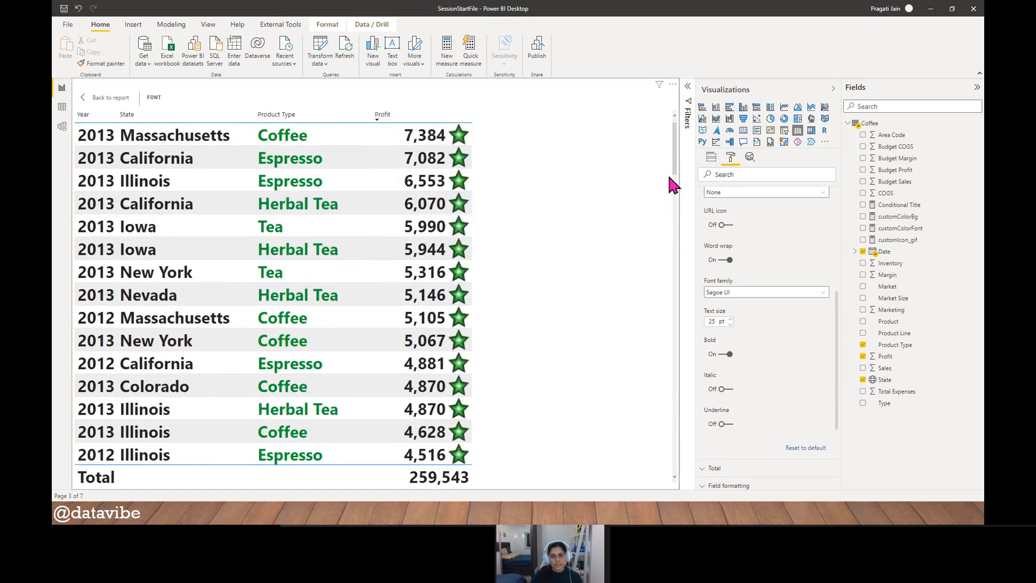
drag(673, 153, 659, 504)
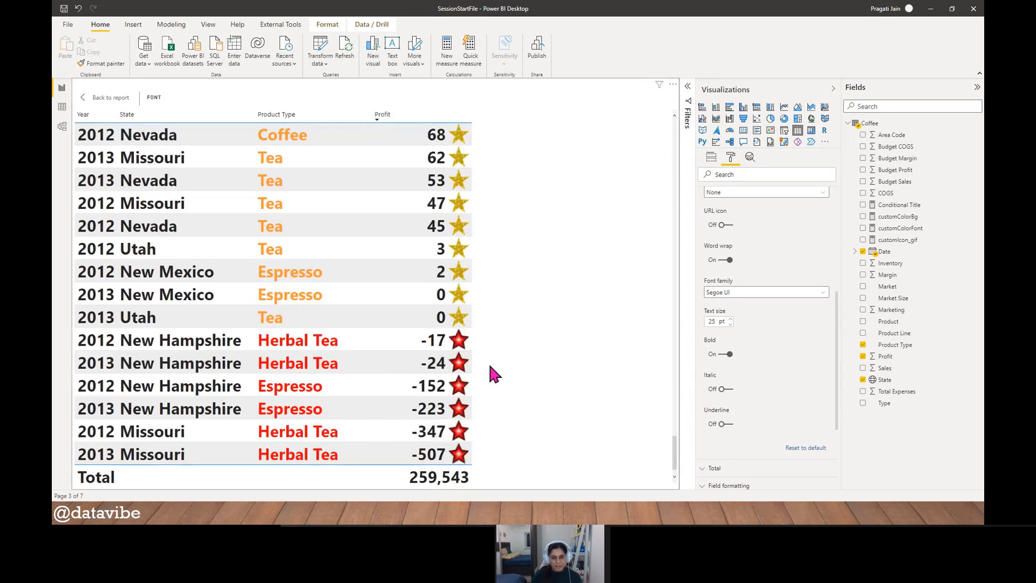
scroll(492, 365, up, 5)
scroll(493, 365, up, 6)
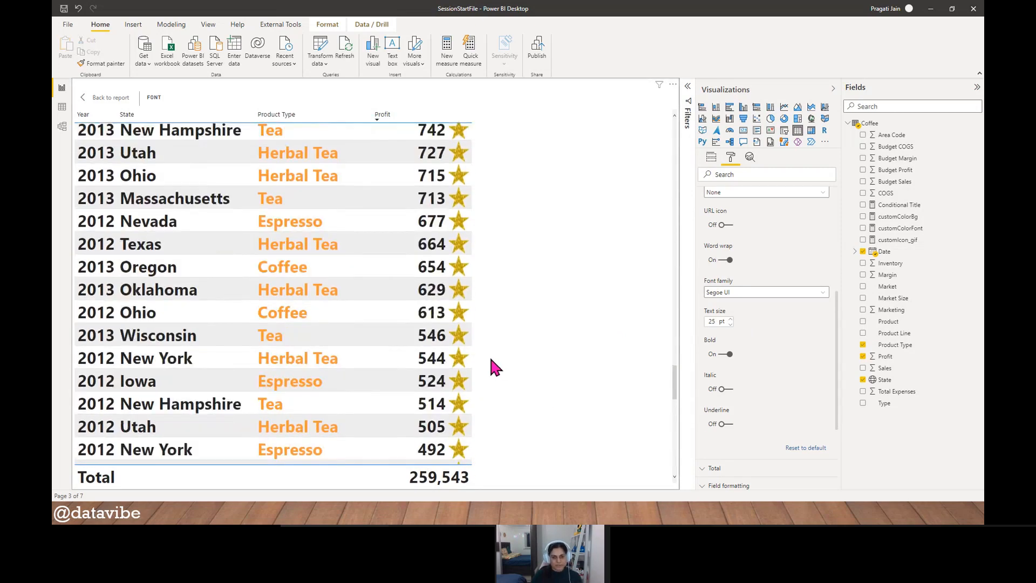
scroll(463, 310, up, 2)
scroll(463, 307, up, 10)
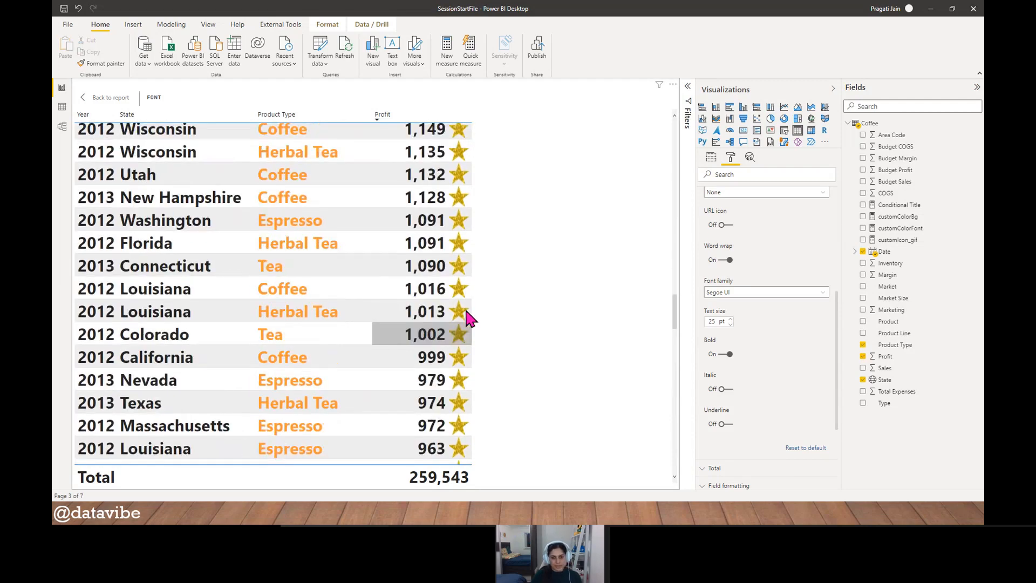
scroll(460, 315, up, 8)
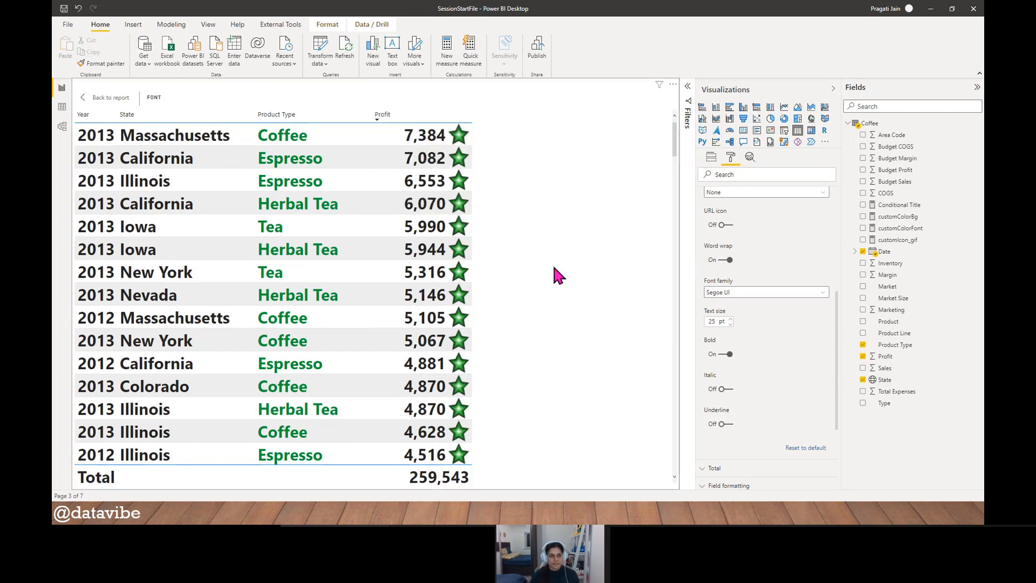
- Return to the report page and review the customIcon_gif measure's formula once more, closing it without changes
click(111, 98)
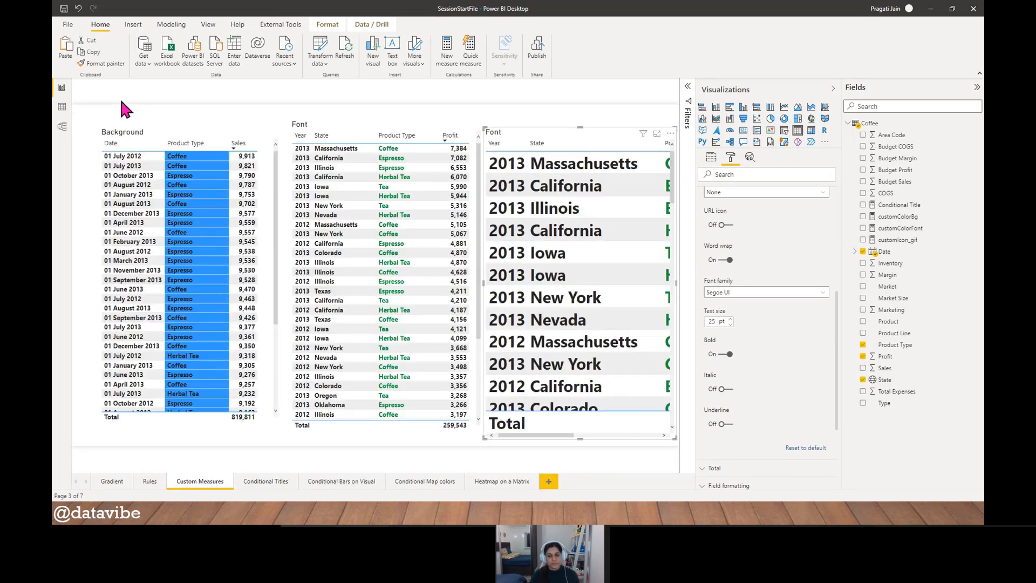
click(601, 114)
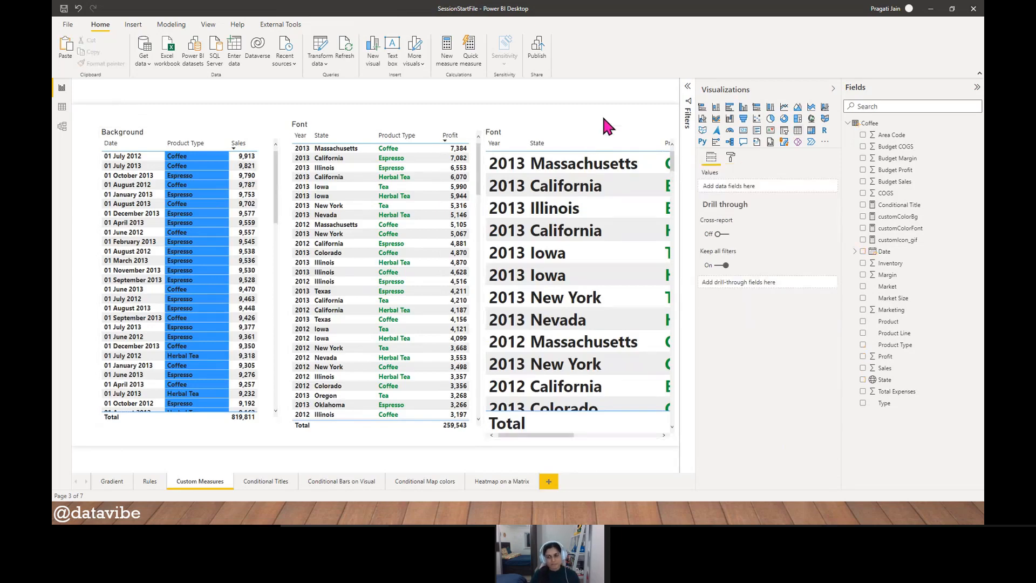
click(913, 239)
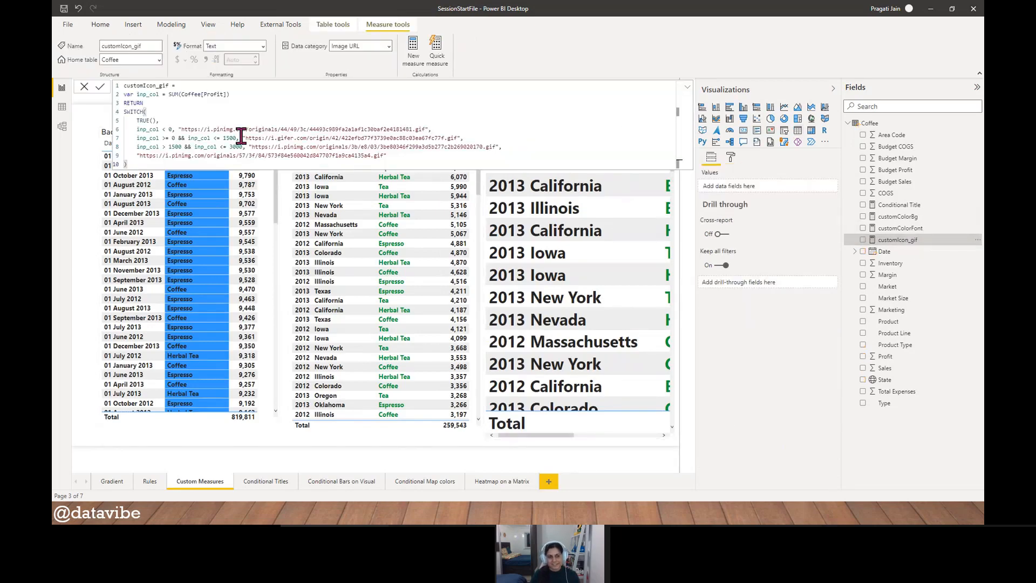
click(84, 87)
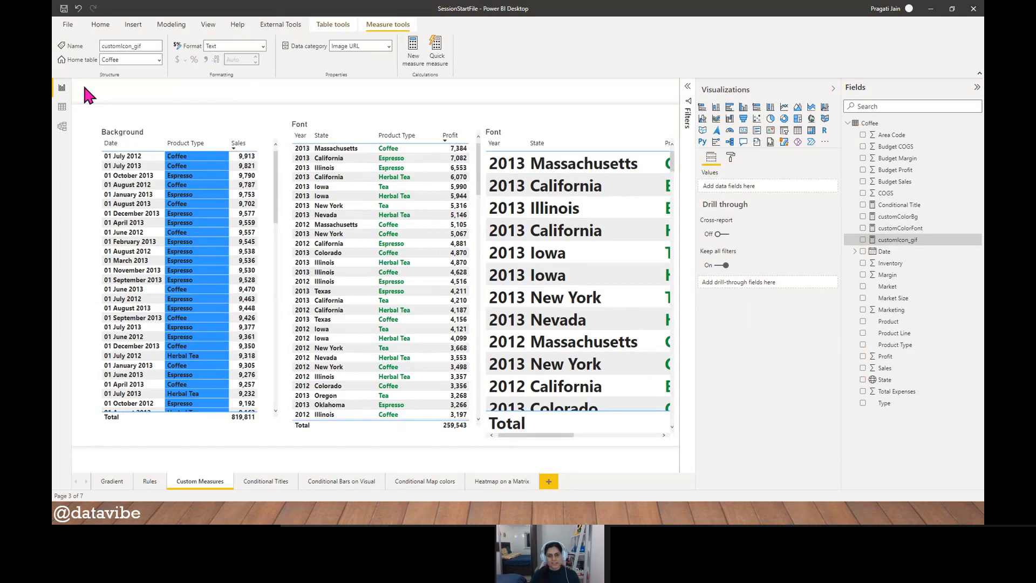
- Reduce the text size of the values in the Font table with the star icons to 14 pt
click(538, 114)
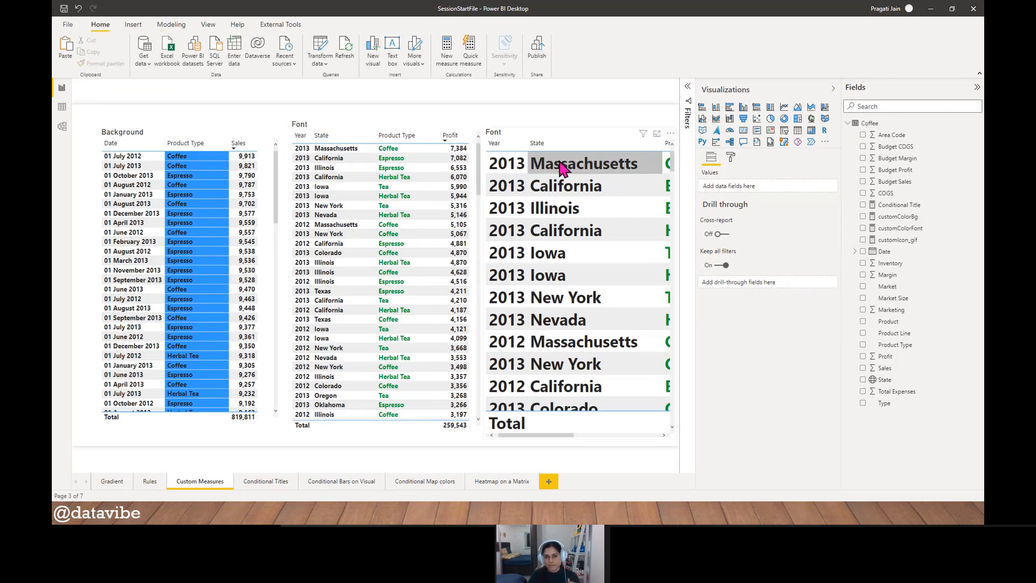
click(555, 138)
click(730, 157)
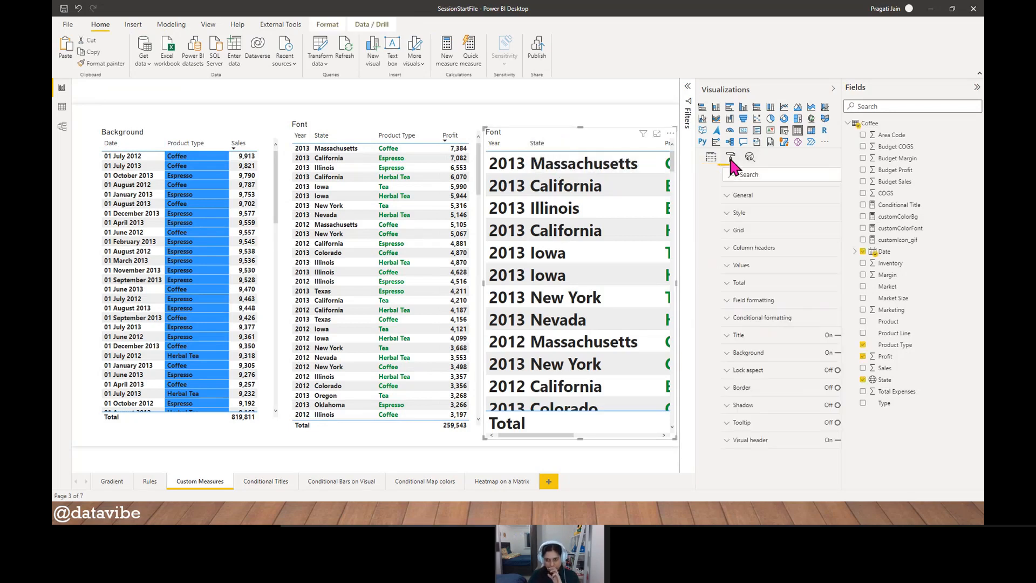
click(716, 265)
scroll(713, 340, down, 3)
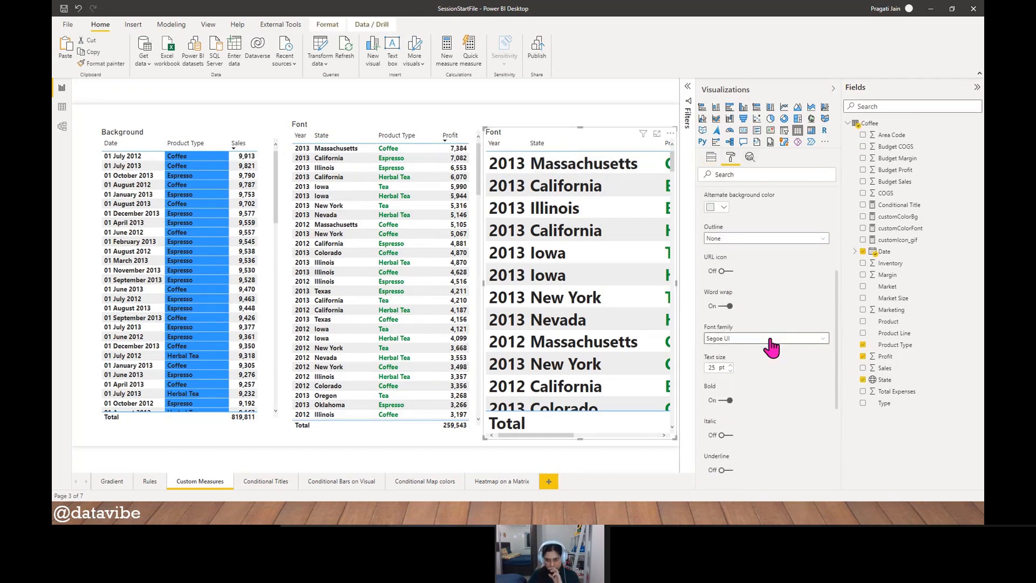
drag(718, 367, 706, 365)
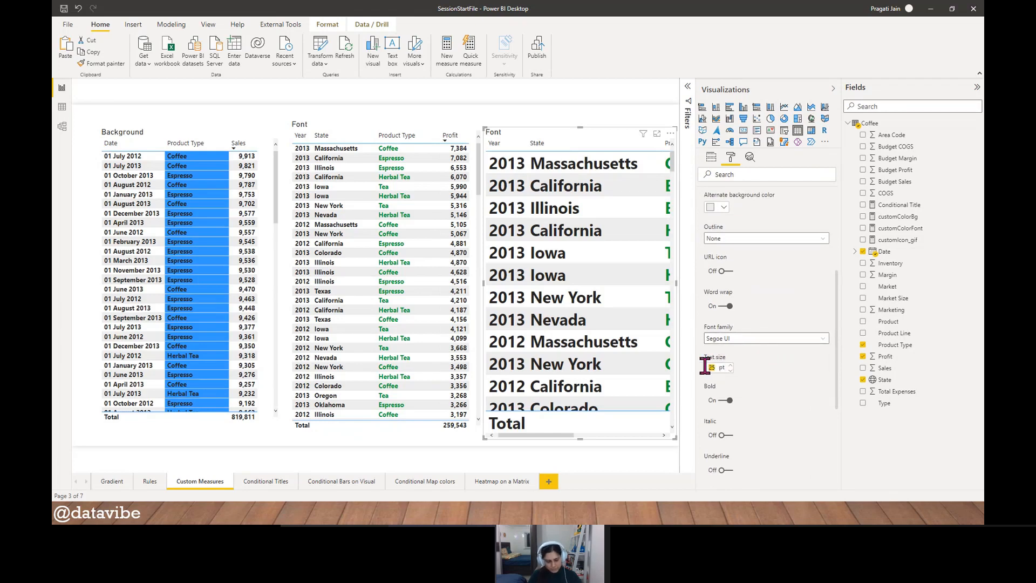
text(14)
key(Return)
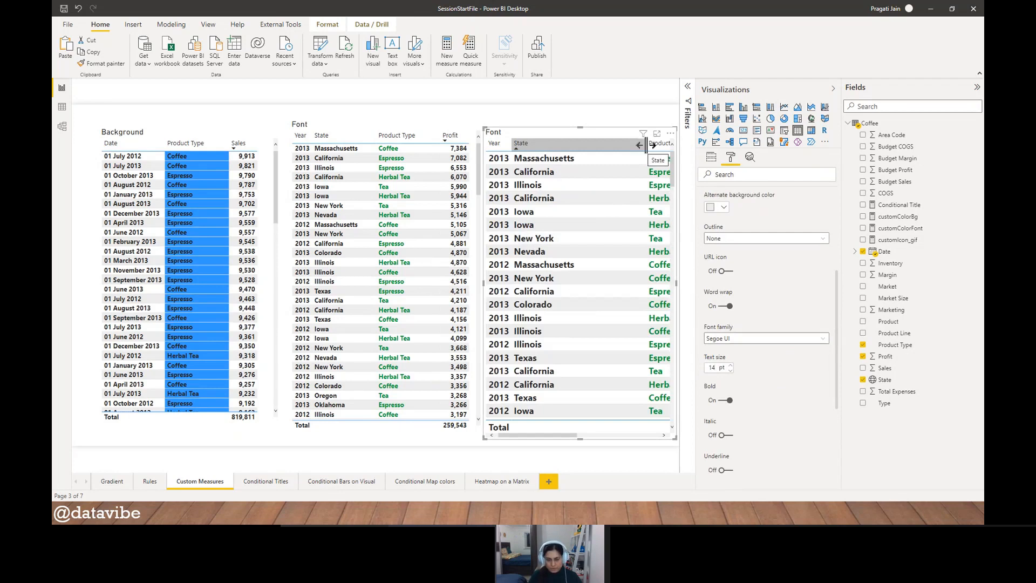
- Narrow the State, Product Type and Profit columns of the star-icon table to fit the smaller text
drag(645, 144, 583, 145)
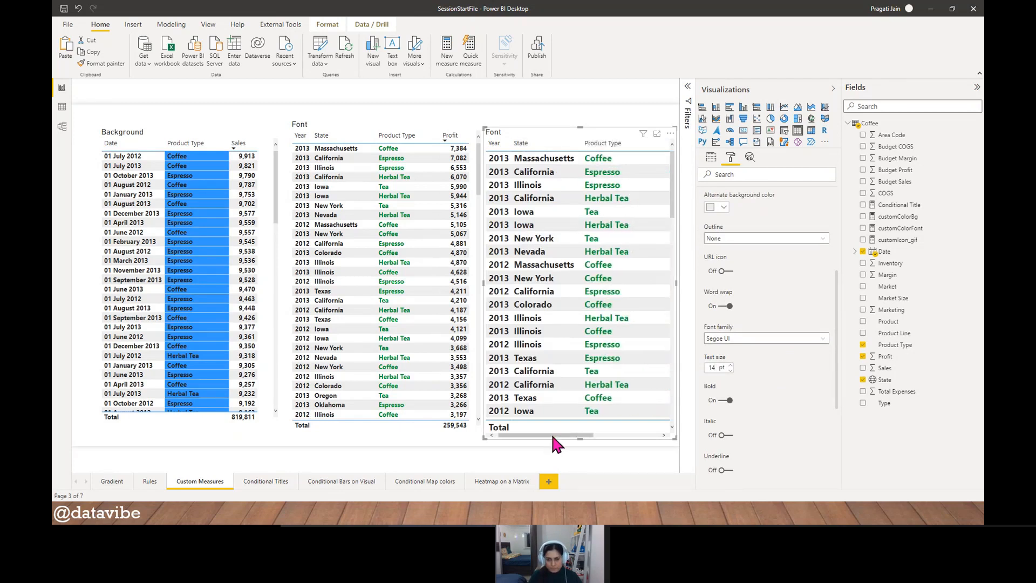
drag(559, 434, 635, 434)
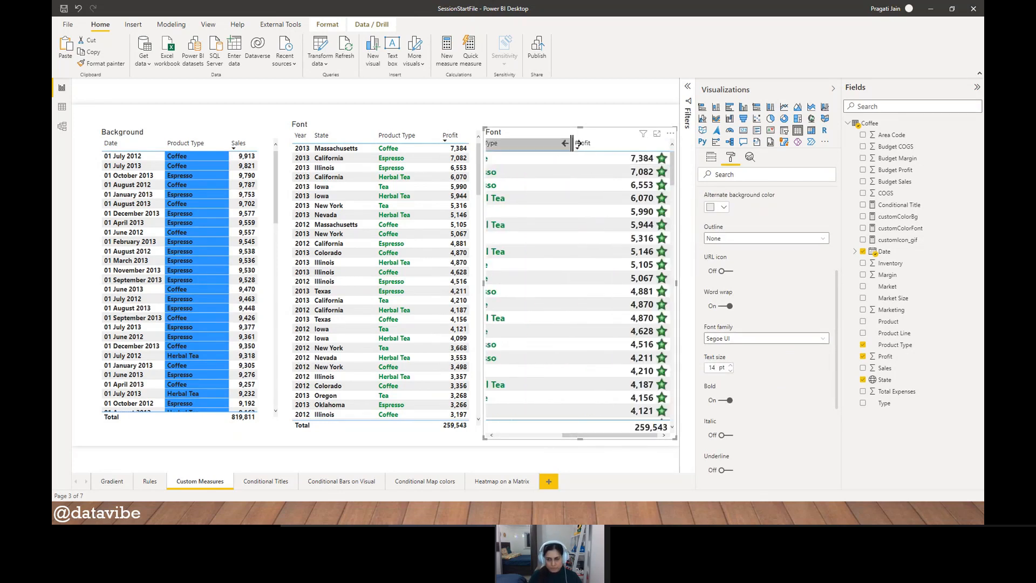
drag(565, 143, 513, 143)
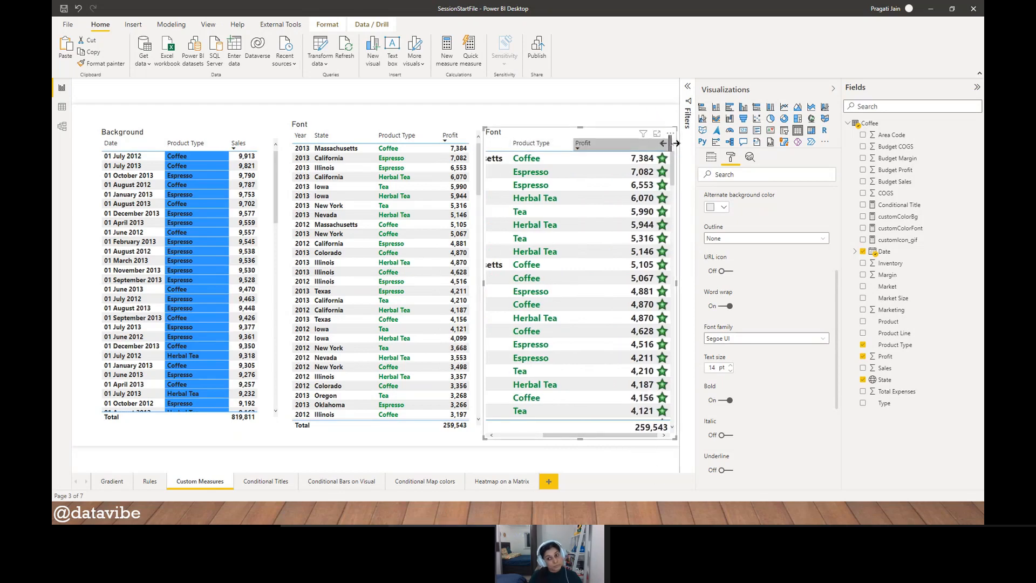
drag(670, 143, 615, 143)
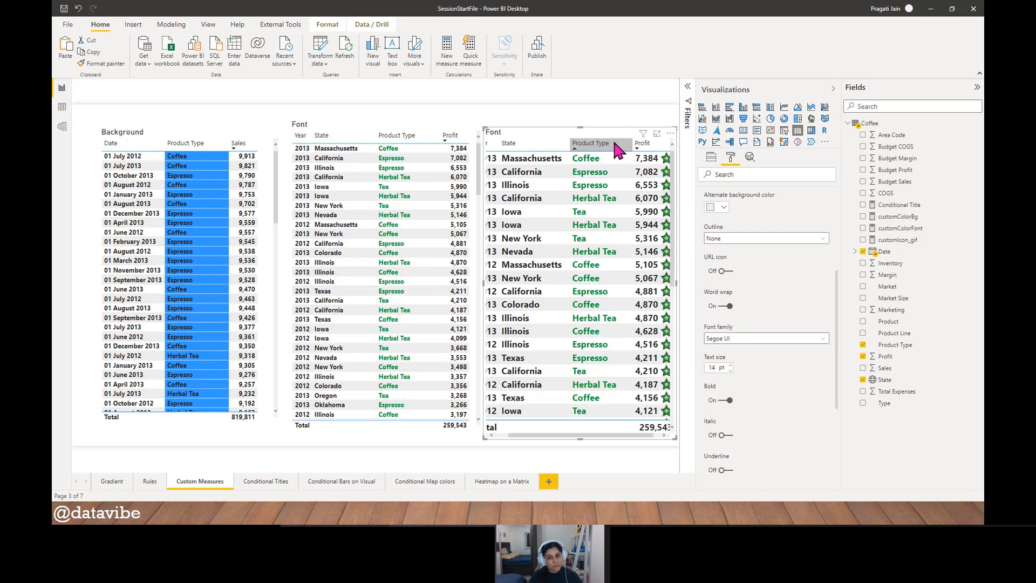
- Move the Background table and the original Font table together to the left edge of the report page
click(175, 134)
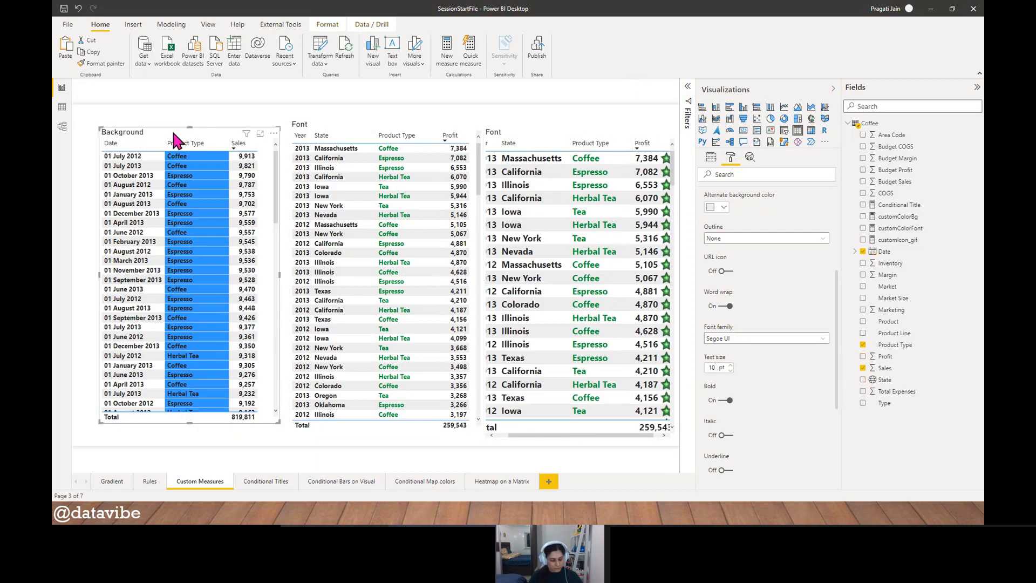
click(321, 130)
key(Left)
key(Left)
key(Left)
key(Left)
key(Left)
key(Left)
key(Left)
key(Left)
key(Left)
key(Left)
key(Left)
key(Left)
key(Left)
key(Left)
key(Left)
key(Left)
key(Left)
key(Left)
key(Left)
key(Left)
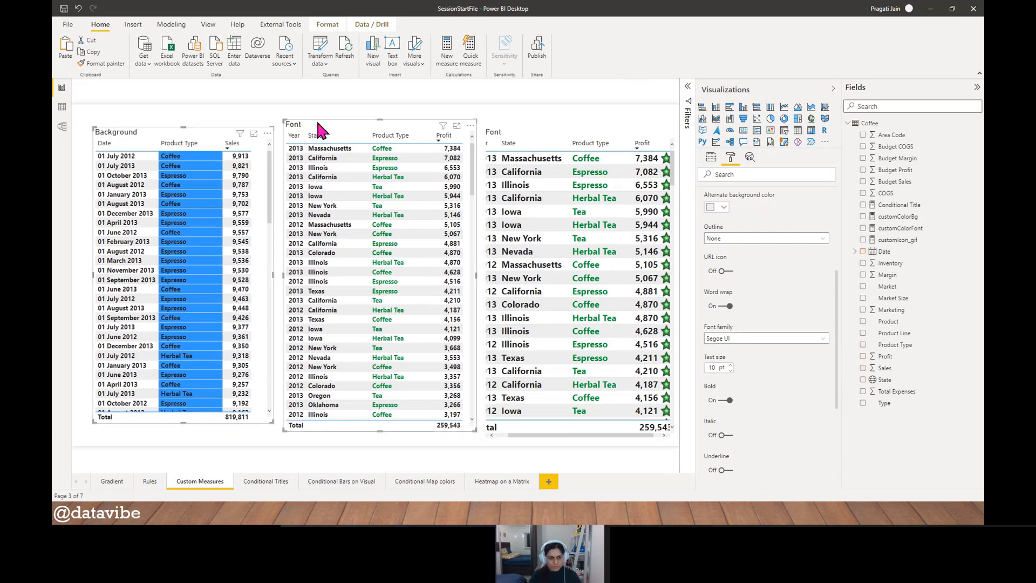
key(Left)
key(Left)
key(Left)
key(Left)
key(Left)
key(Left)
key(Left)
key(Left)
key(Left)
key(Left)
key(Left)
key(Left)
key(Left)
key(Left)
key(Left)
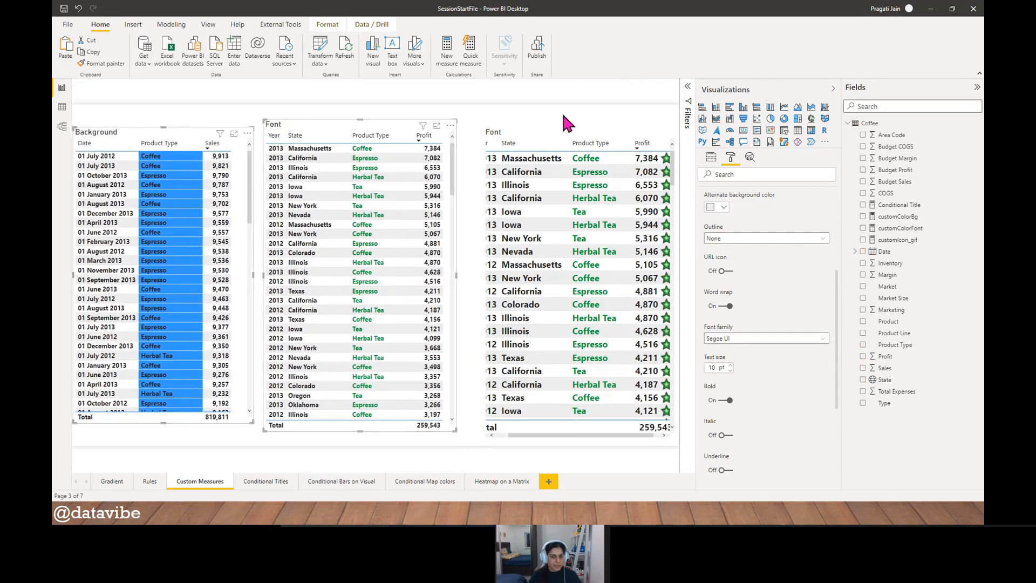
- Shift the star-icon Font table left, closer to the other Font table, and sort it by State ascending
click(527, 134)
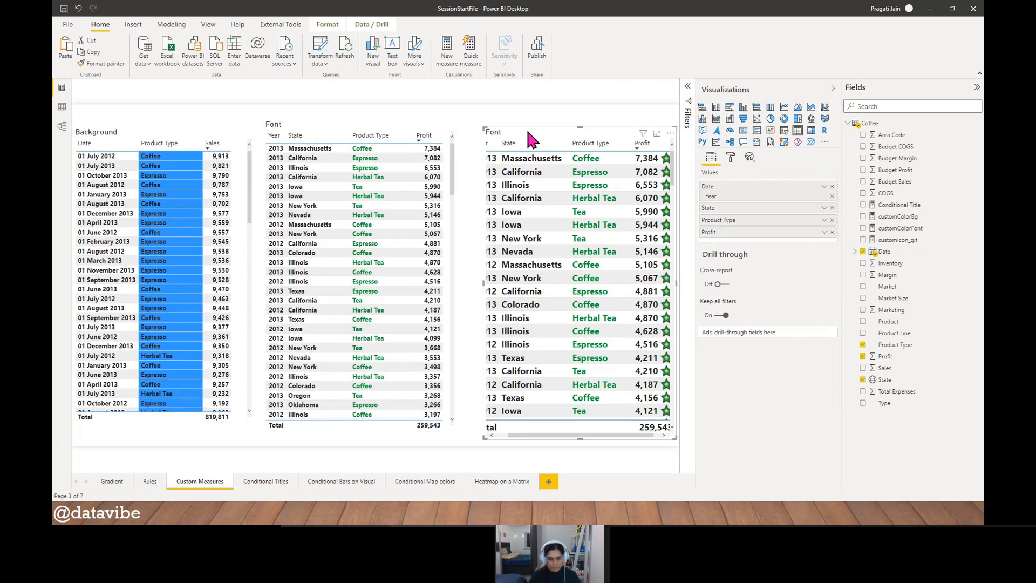
key(Left)
key(Left)
key(Left)
key(Left)
key(Left)
key(Left)
key(Left)
key(Left)
key(Left)
key(Left)
key(Left)
key(Left)
key(Left)
key(Left)
key(Left)
key(Left)
key(Left)
key(Left)
key(Left)
key(Left)
key(Left)
key(Left)
key(Left)
key(Left)
key(Left)
key(Left)
key(Left)
key(Left)
key(Left)
key(Left)
key(Left)
key(Left)
key(Left)
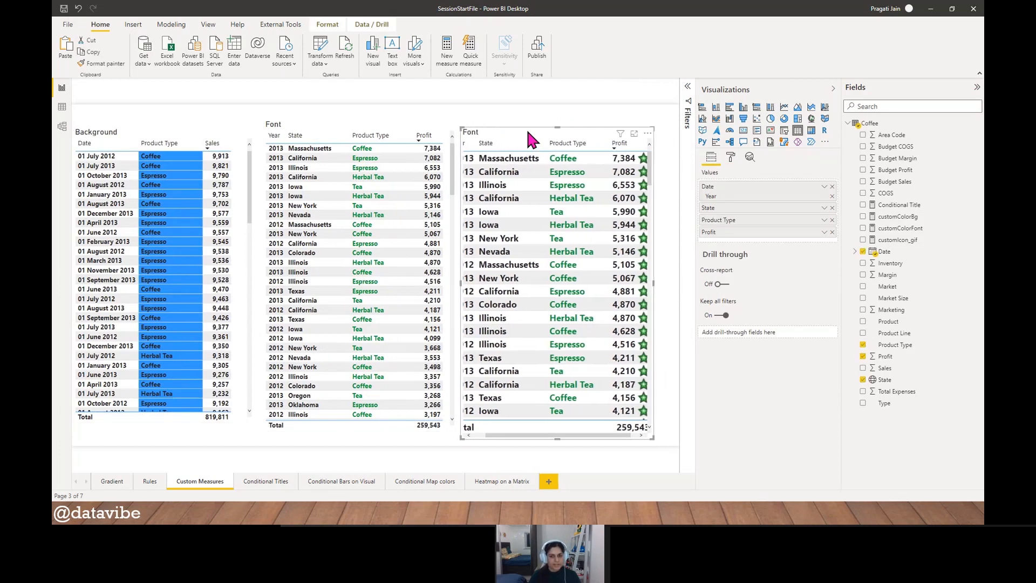
click(498, 145)
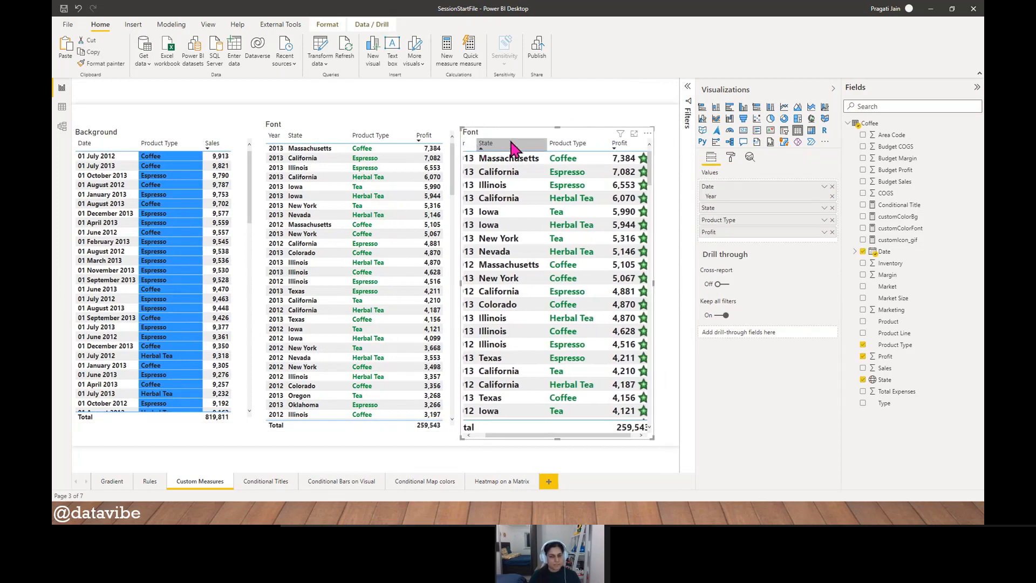
click(527, 108)
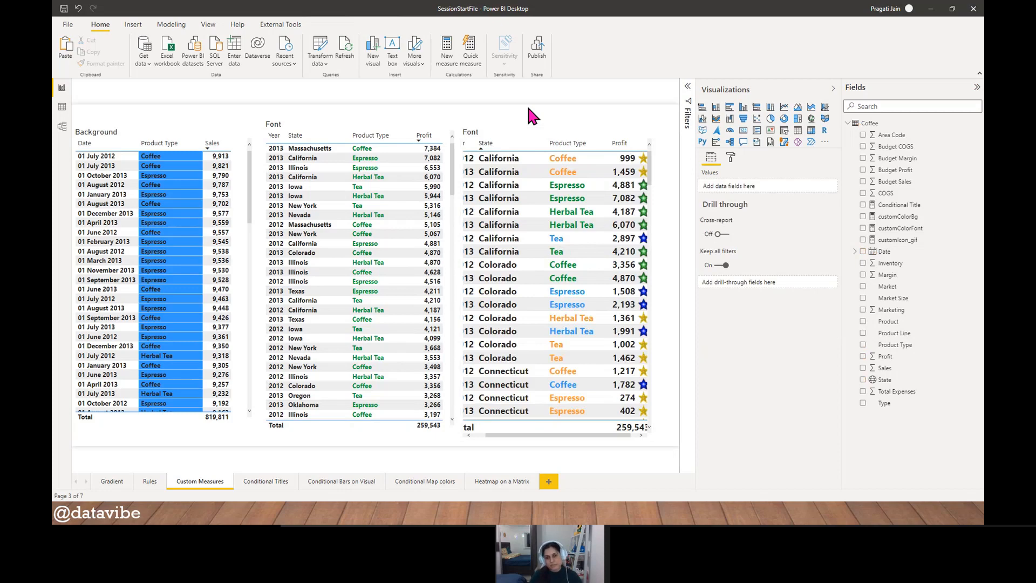
- Review the color ranges in the customColorFont measure's formula and close it without changes
click(893, 230)
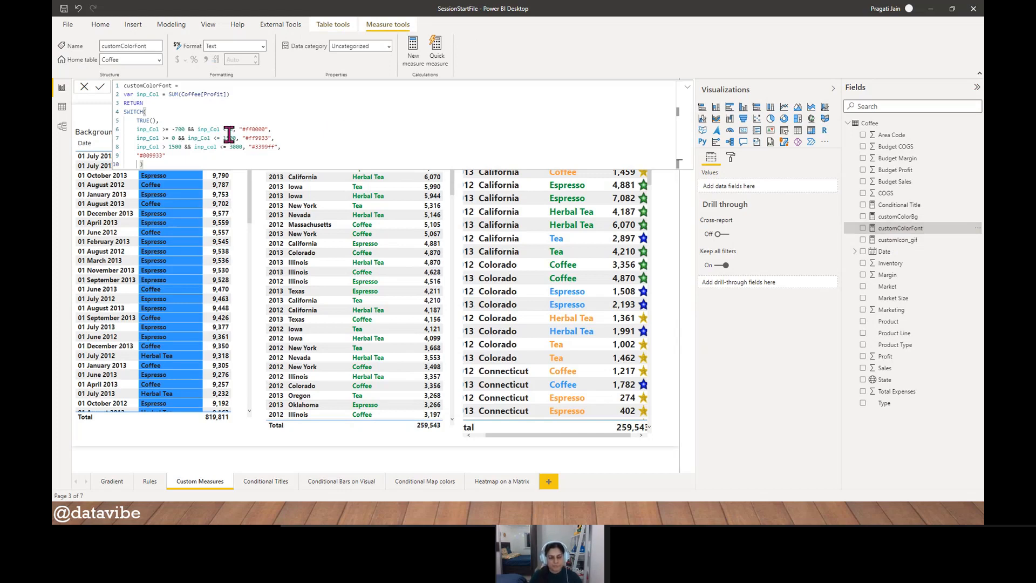
double_click(153, 130)
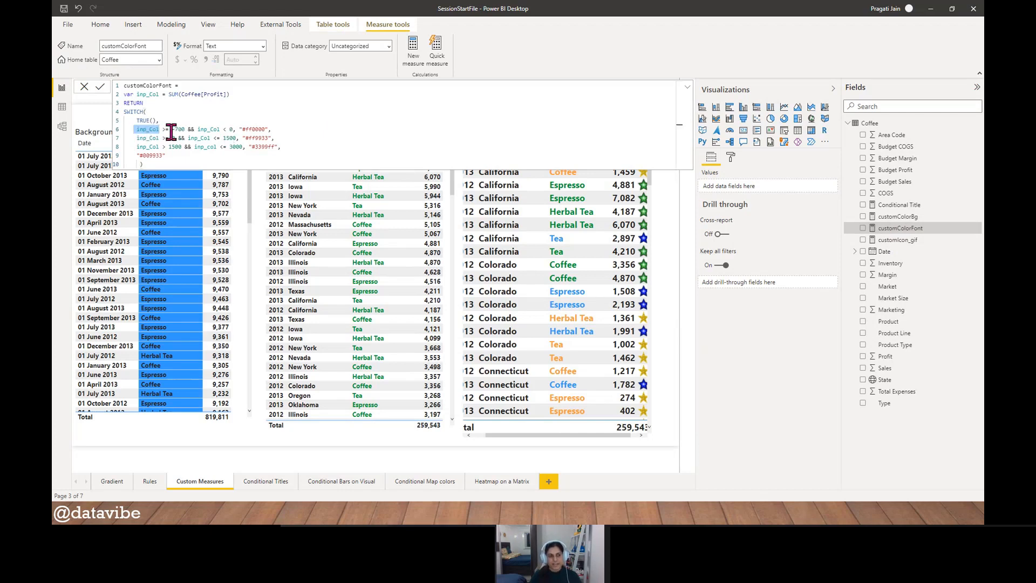
drag(171, 130, 186, 130)
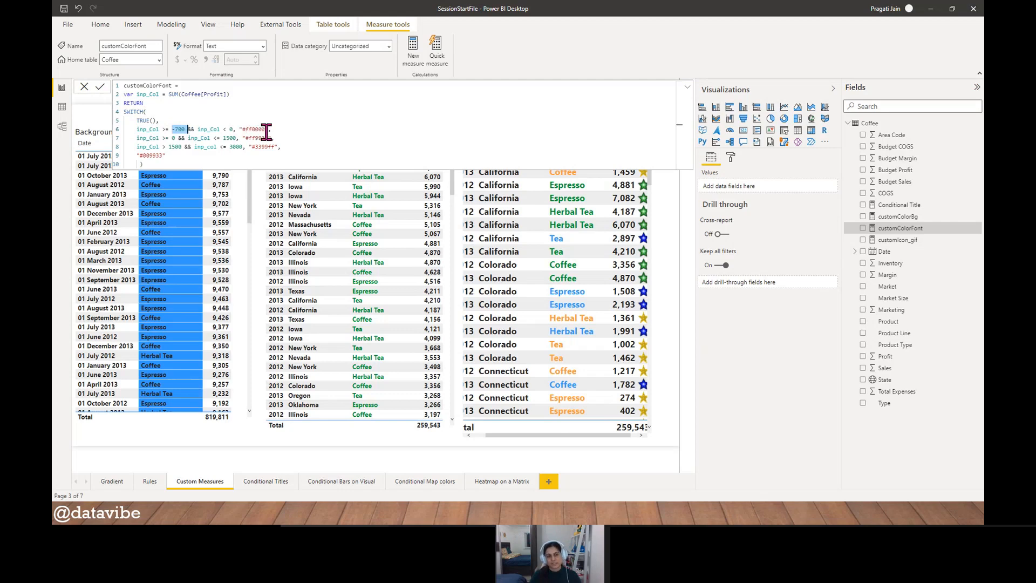
click(85, 87)
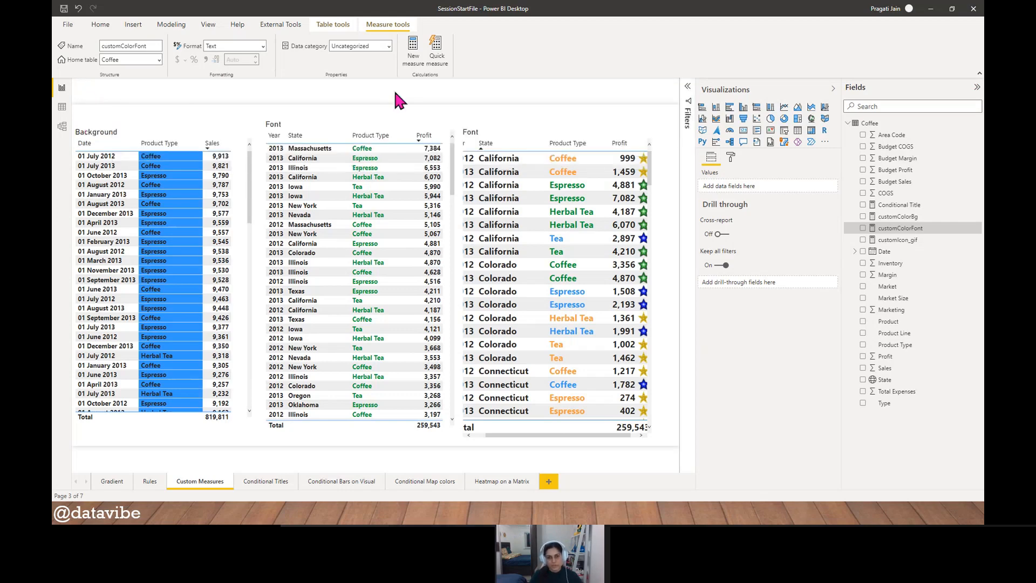
- Narrow the star-icon table's State column further and reduce the text size of its values to 12 pt
click(495, 129)
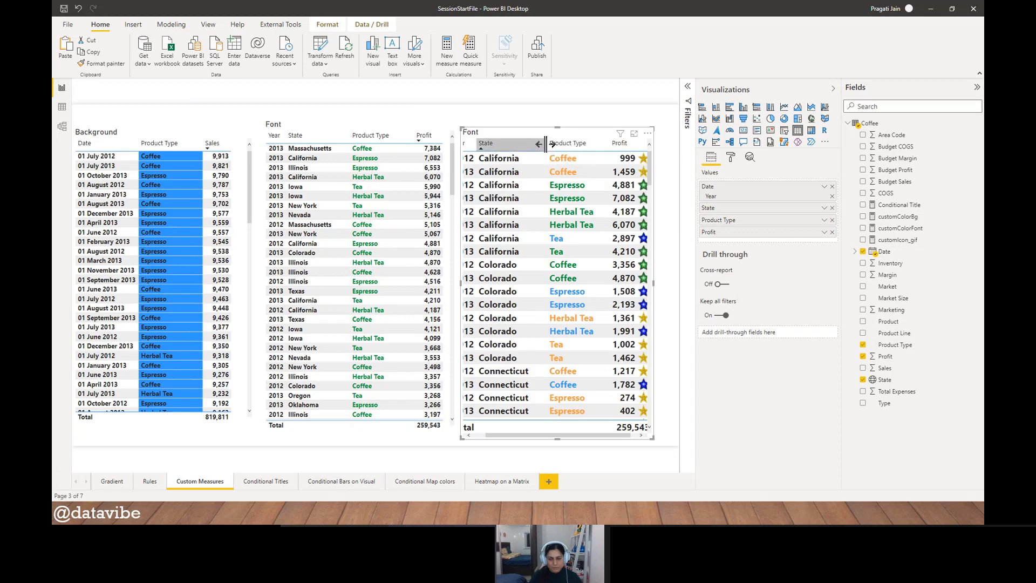
drag(546, 143, 524, 143)
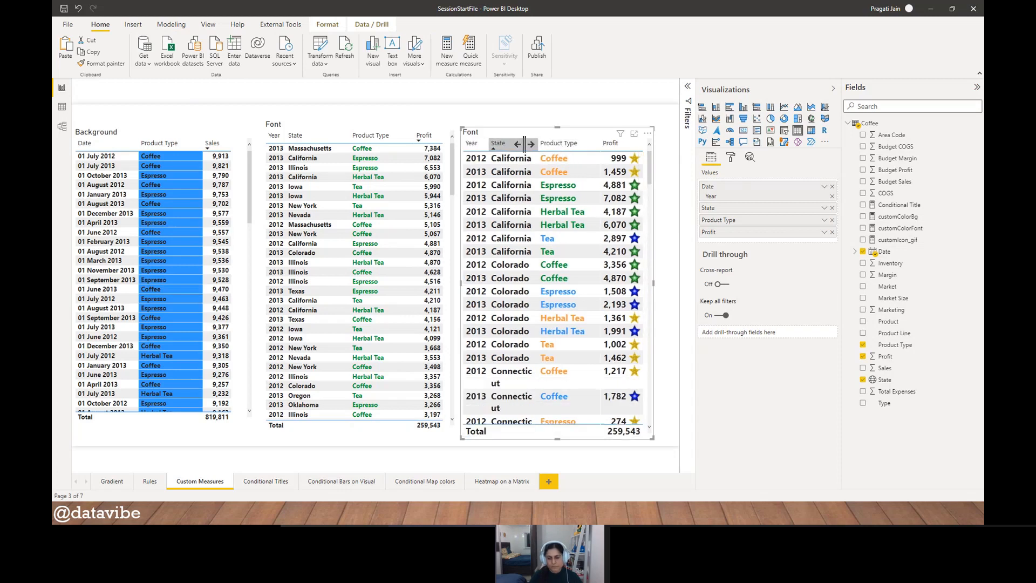
click(730, 156)
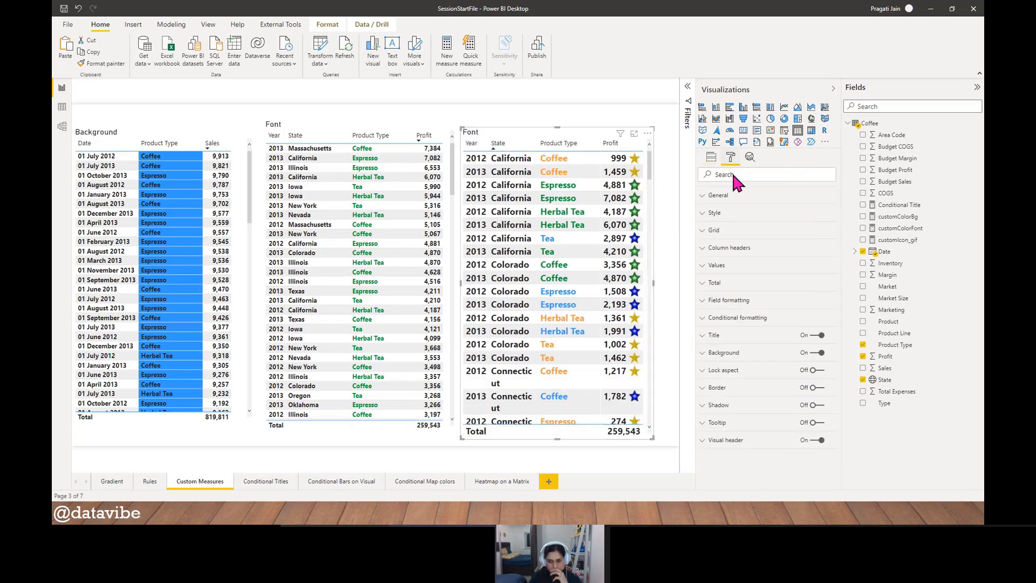
click(720, 266)
scroll(767, 380, down, 3)
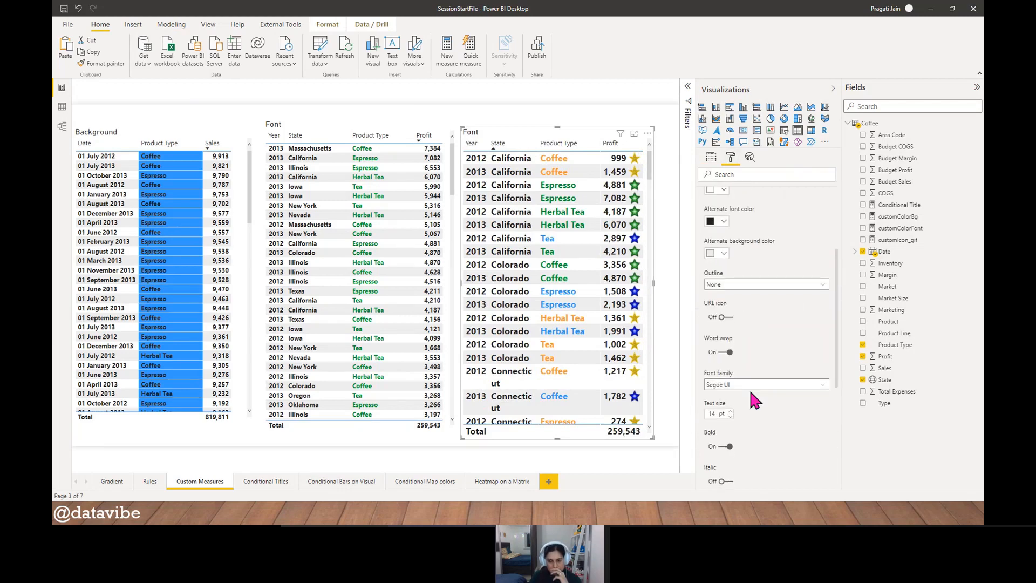
click(731, 416)
click(730, 416)
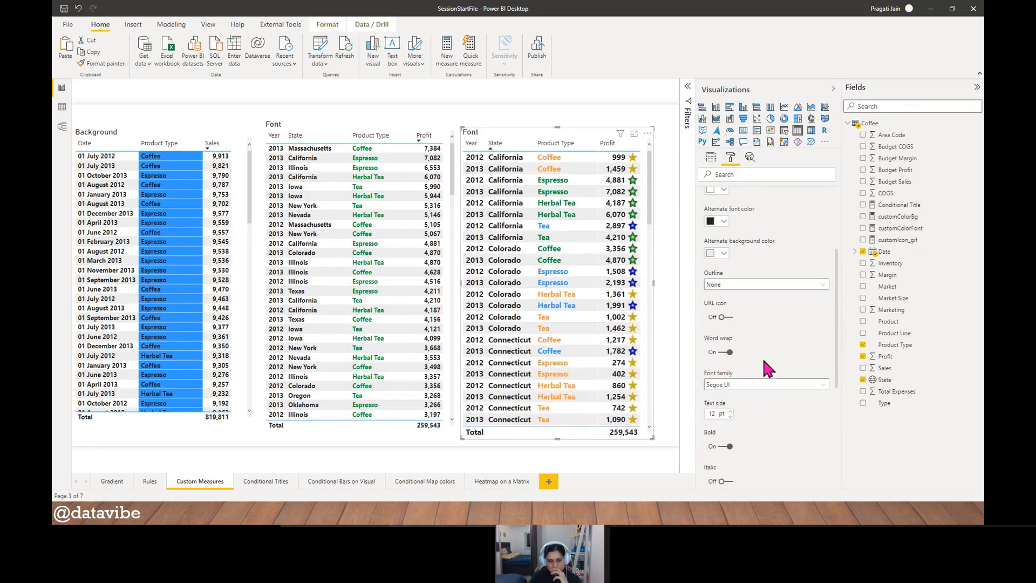
scroll(762, 355, up, 3)
click(705, 266)
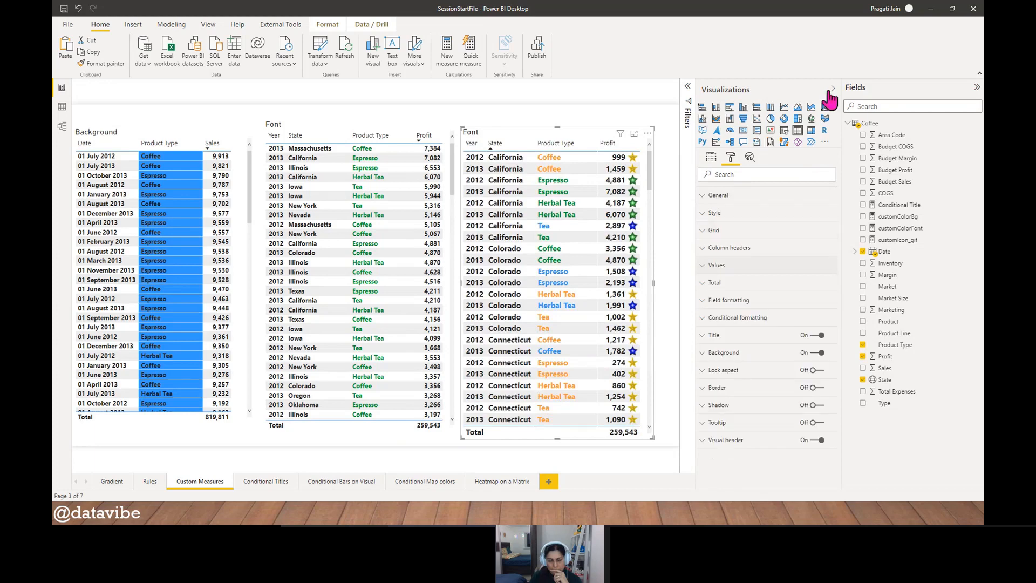
- Hide the formatting options and the field list to enlarge the report canvas
click(833, 90)
click(976, 88)
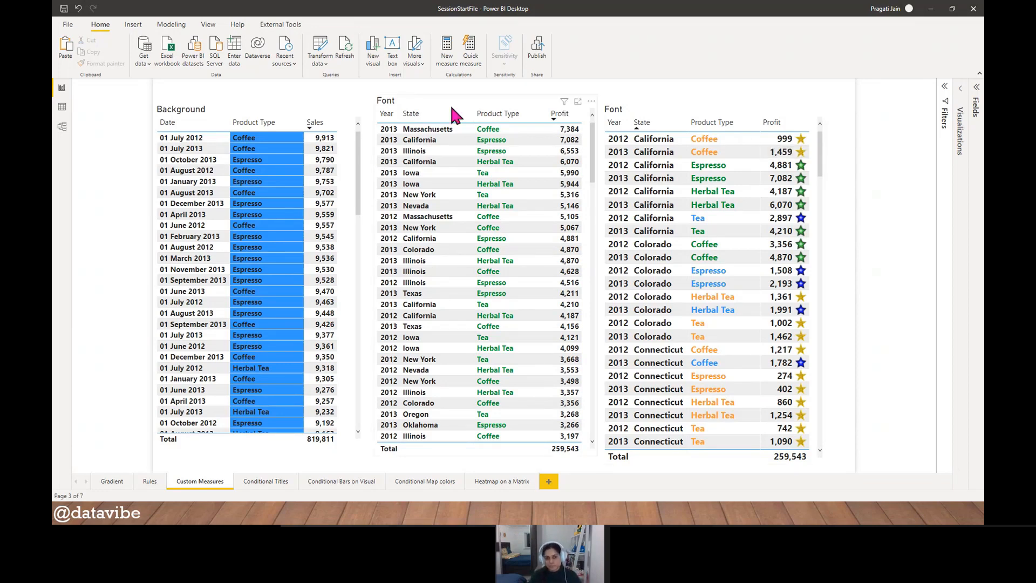
- Show the Coffee fields again and review how customColorFont evaluates SUM(Coffee[Profit]), closing the formula without changes
click(978, 102)
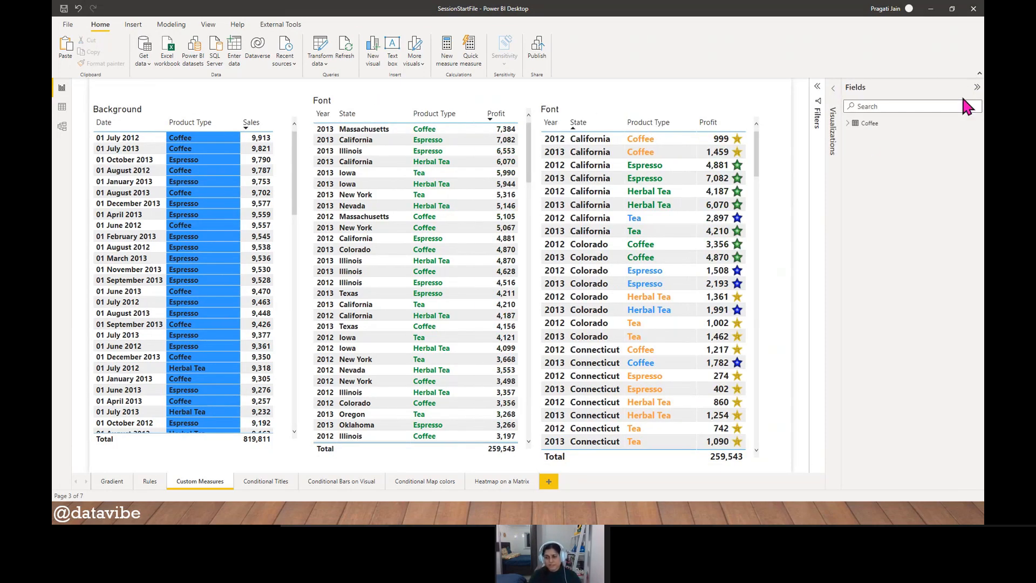
click(849, 127)
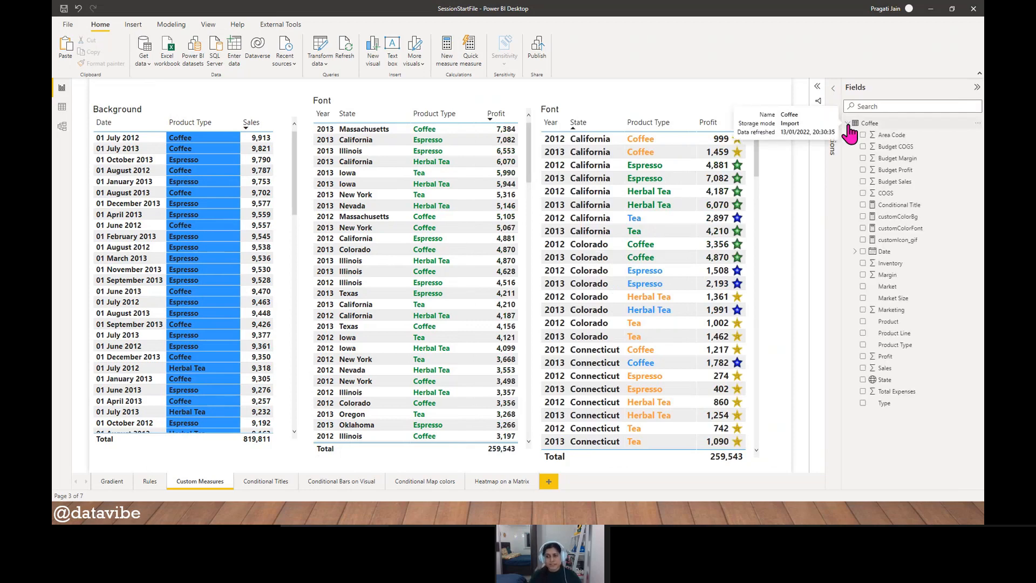
click(898, 228)
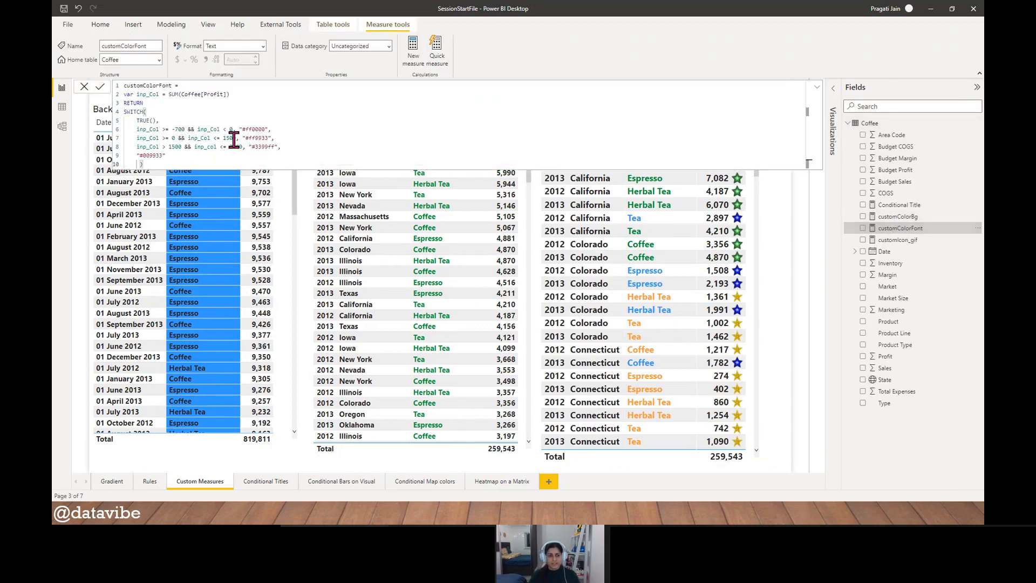
drag(182, 95, 227, 96)
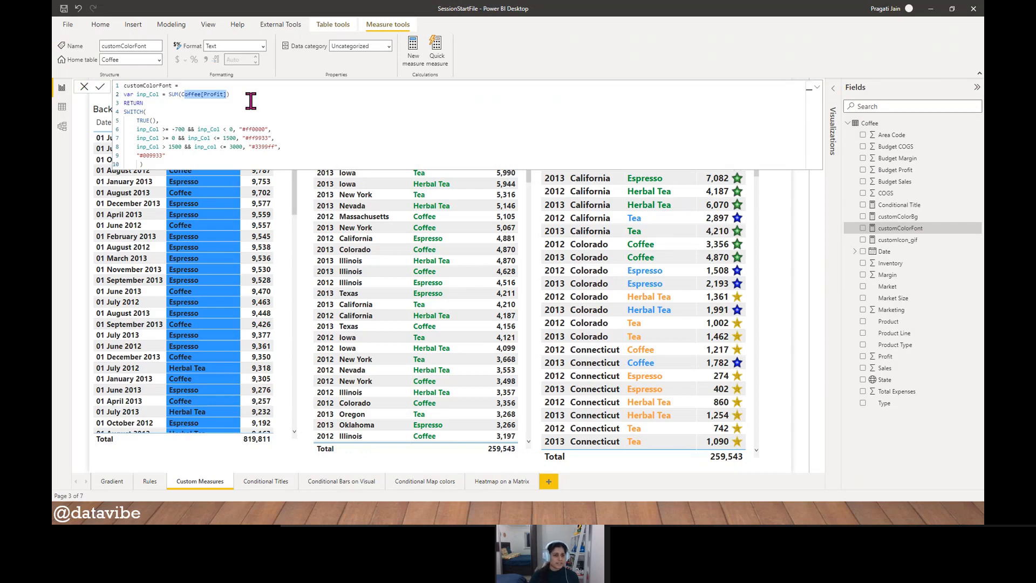
double_click(180, 130)
click(232, 112)
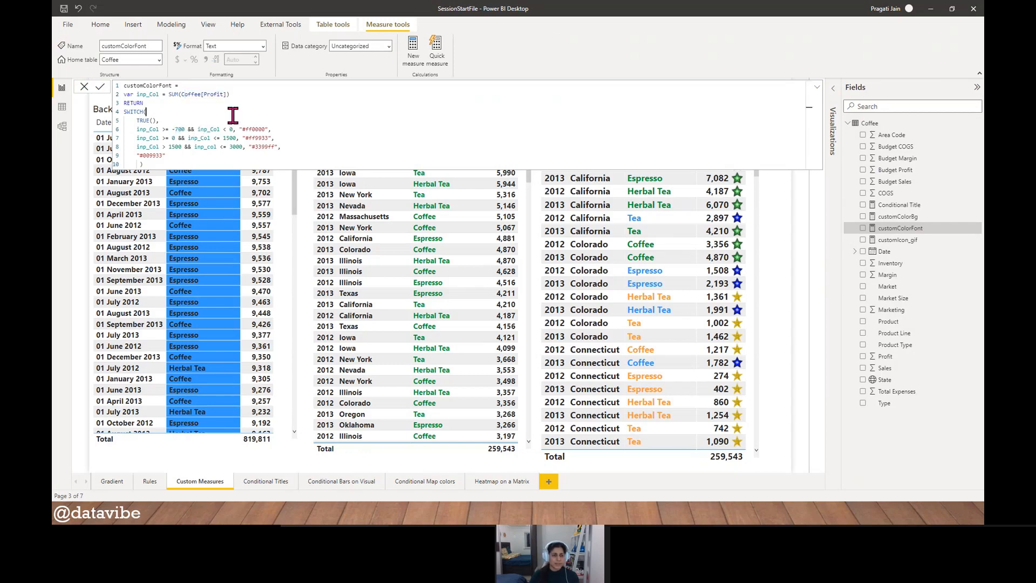
drag(169, 95, 226, 95)
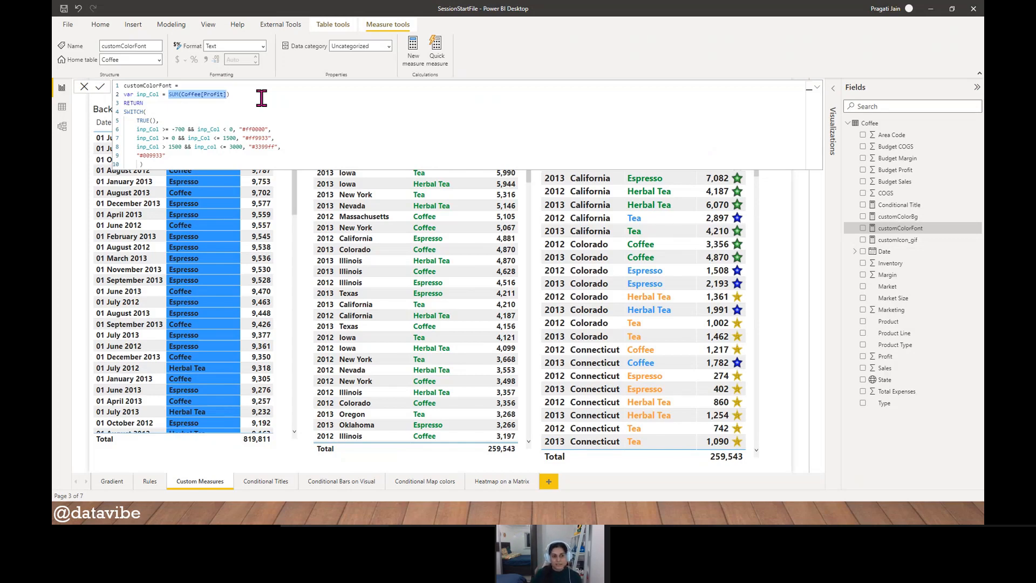
click(84, 86)
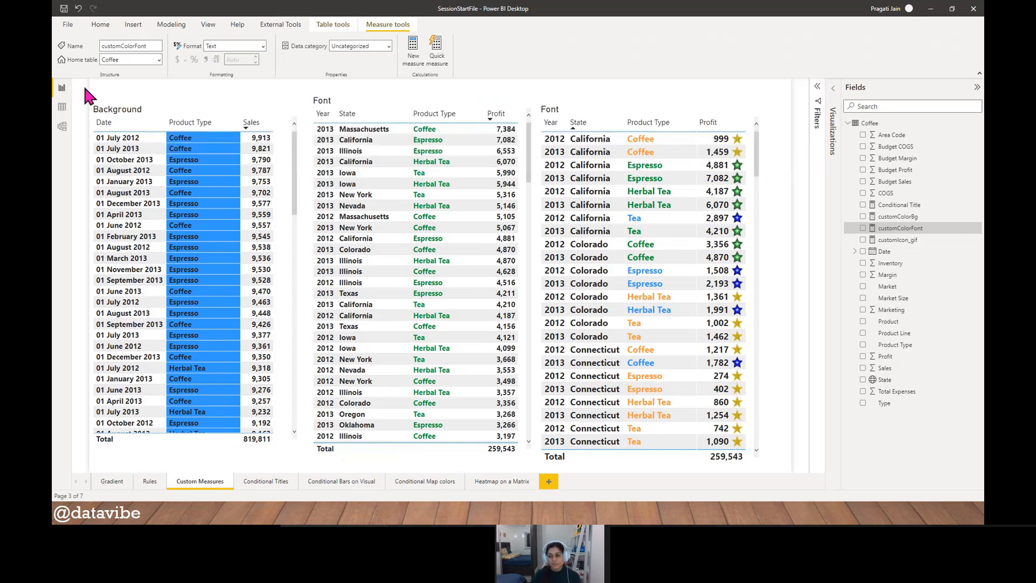
- Go to the Conditional Titles report page, keeping the formatting options hidden
click(833, 89)
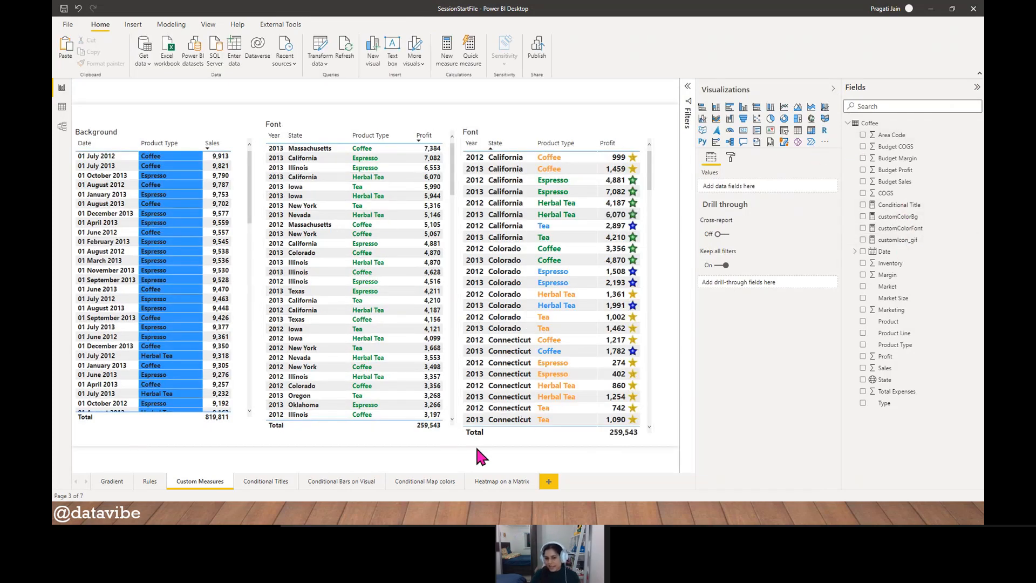
click(833, 90)
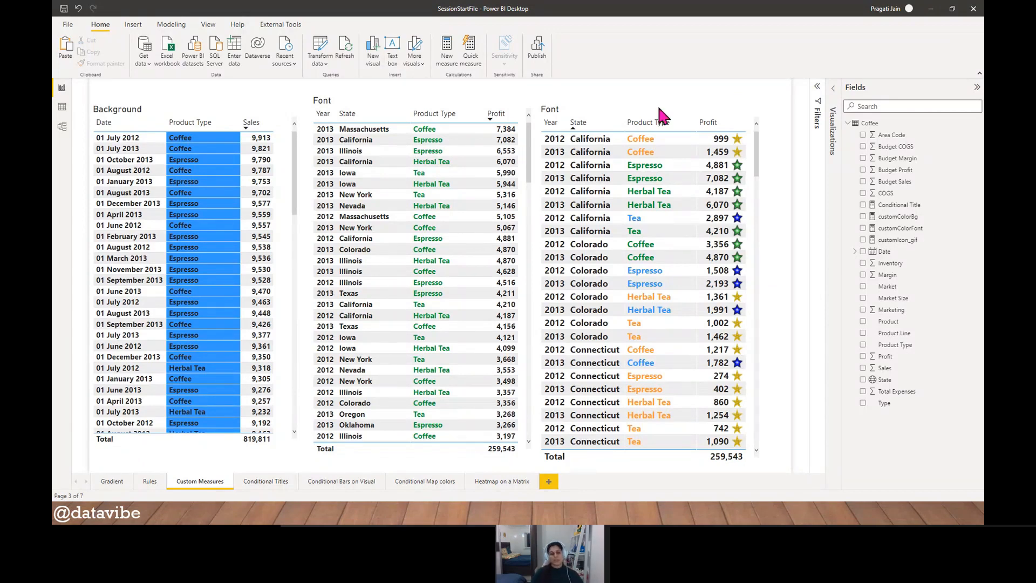
click(284, 483)
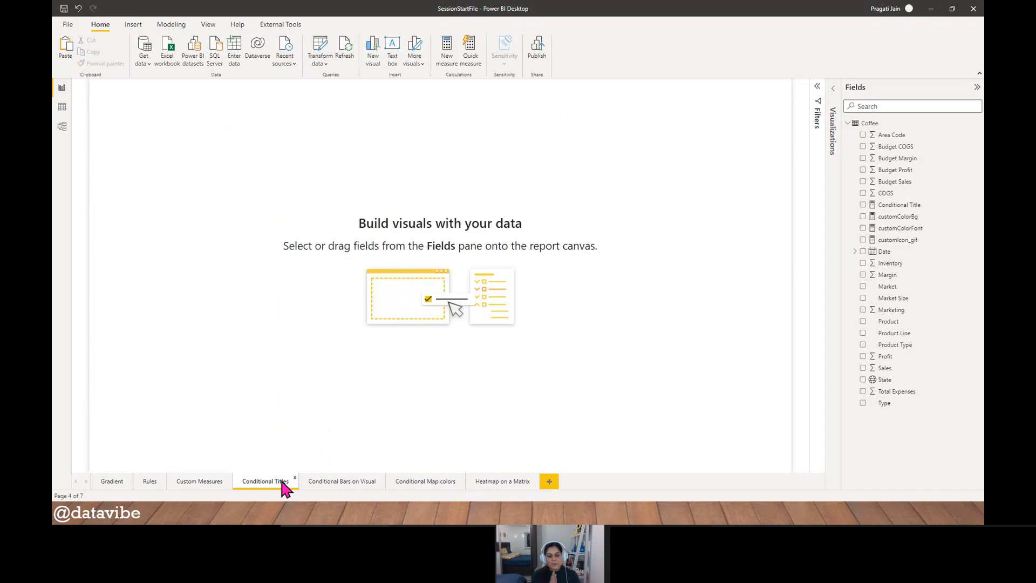
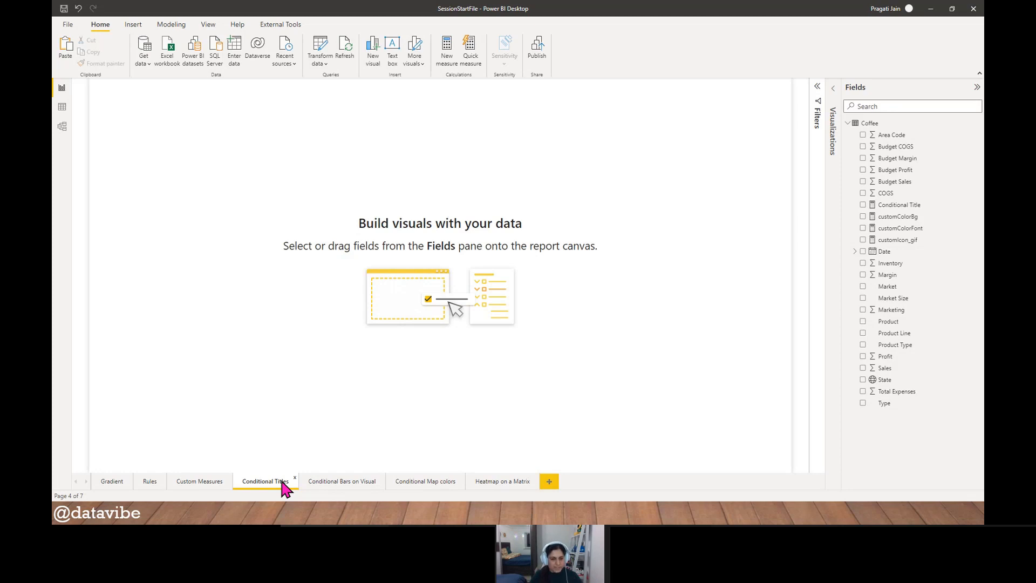
- Copy the Sales by State chart and Product Type slicer from ConditFormat_SessionFile's Conditional Color to Bars on Visual page onto SessionStartFile's Conditional Titles page
key(alt+Tab)
key(alt+Tab)
key(alt+Tab)
key(alt+Tab)
key(alt+Tab)
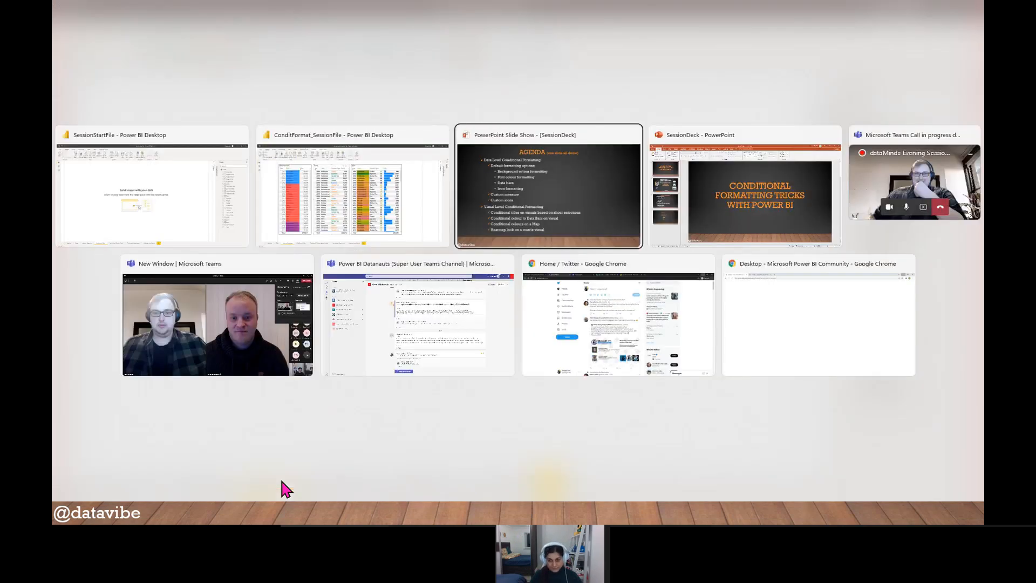
key(alt+Tab)
key(alt+Tab)
key(alt+Tab)
key(alt+Tab)
key(alt+Tab)
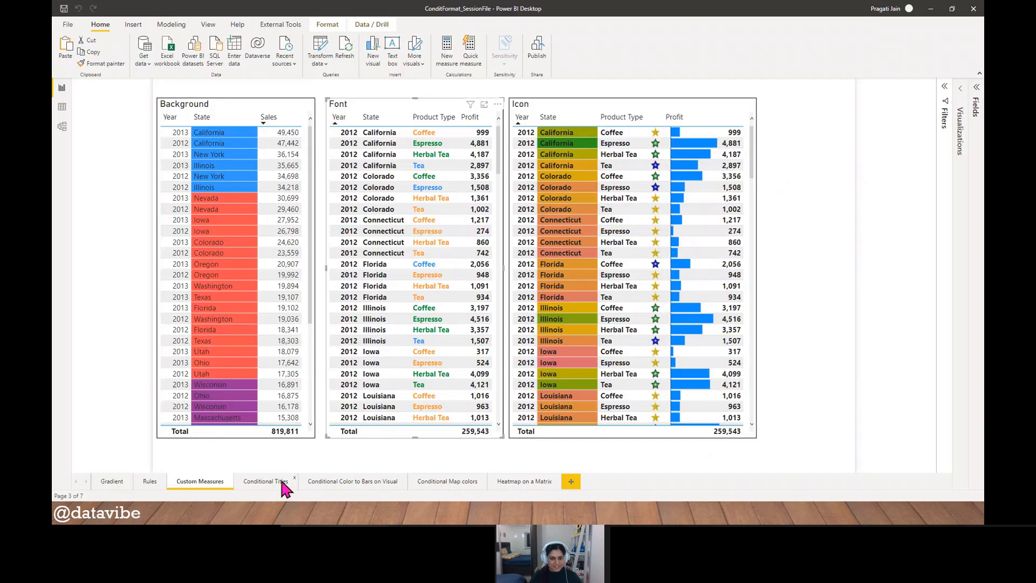
click(354, 481)
click(280, 145)
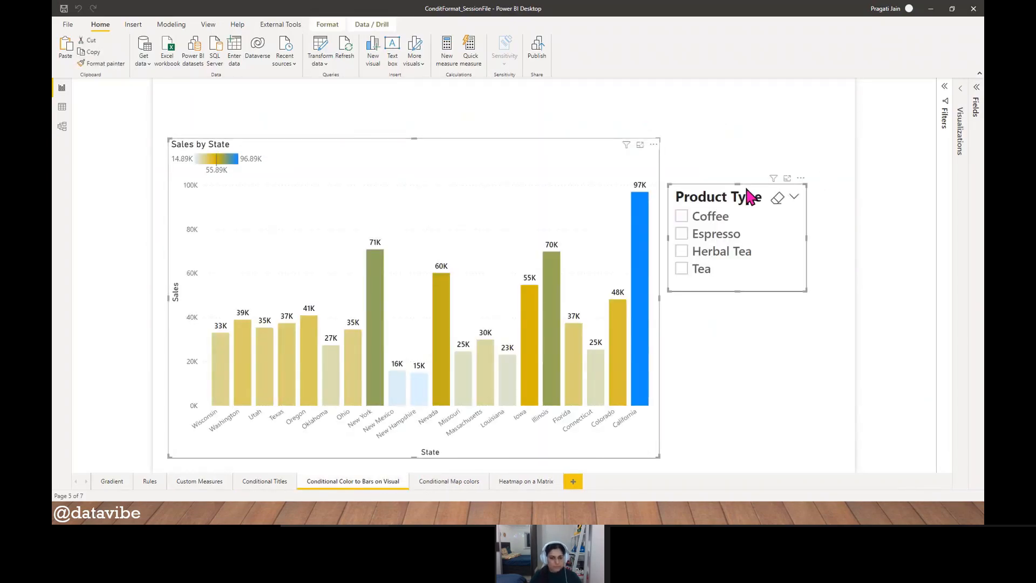
key(alt+Tab)
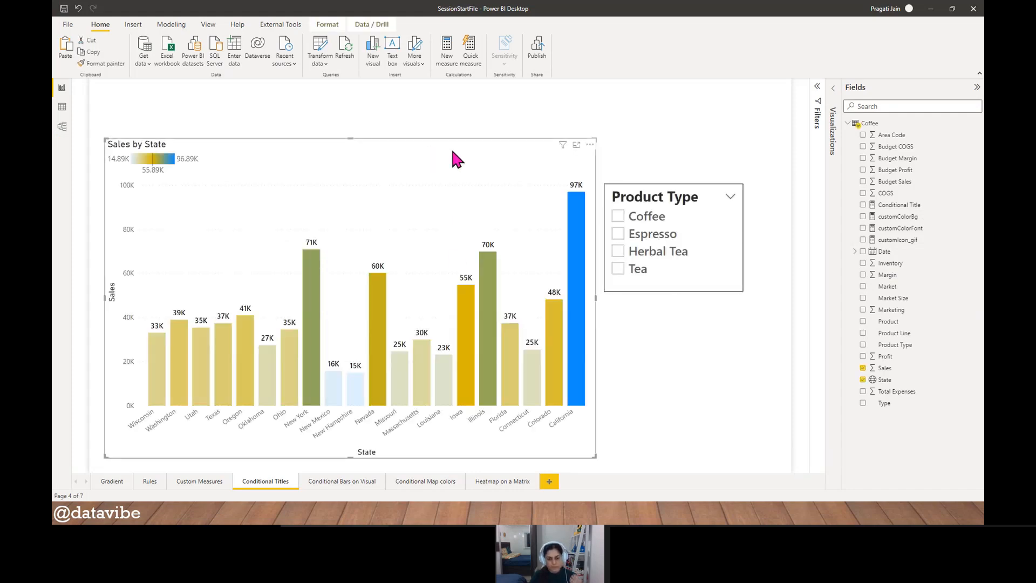
click(833, 92)
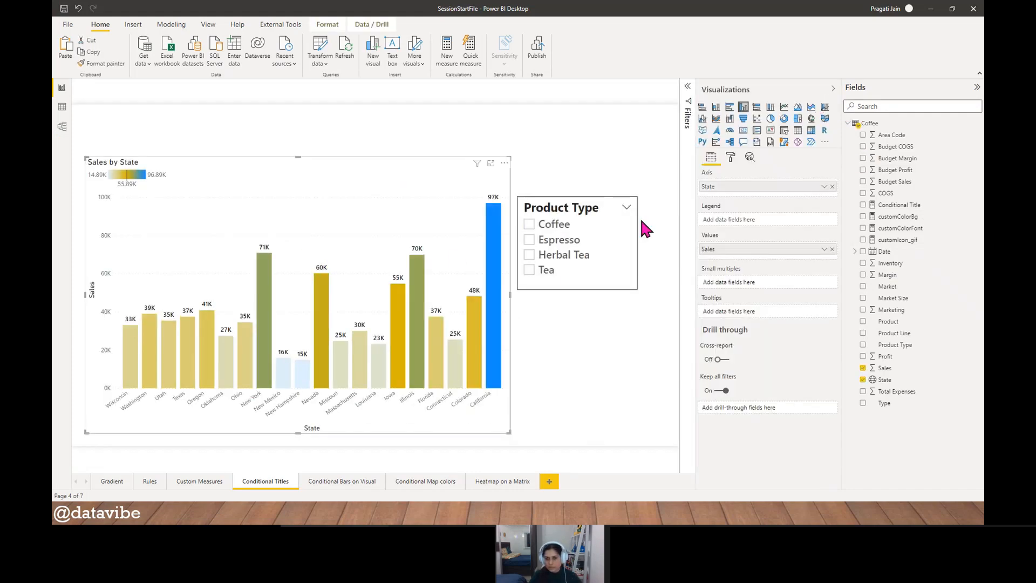
- Replace the Sales by State chart with the Summary of Products table copied from ConditFormat_SessionFile's Conditional Titles page
key(alt+Tab)
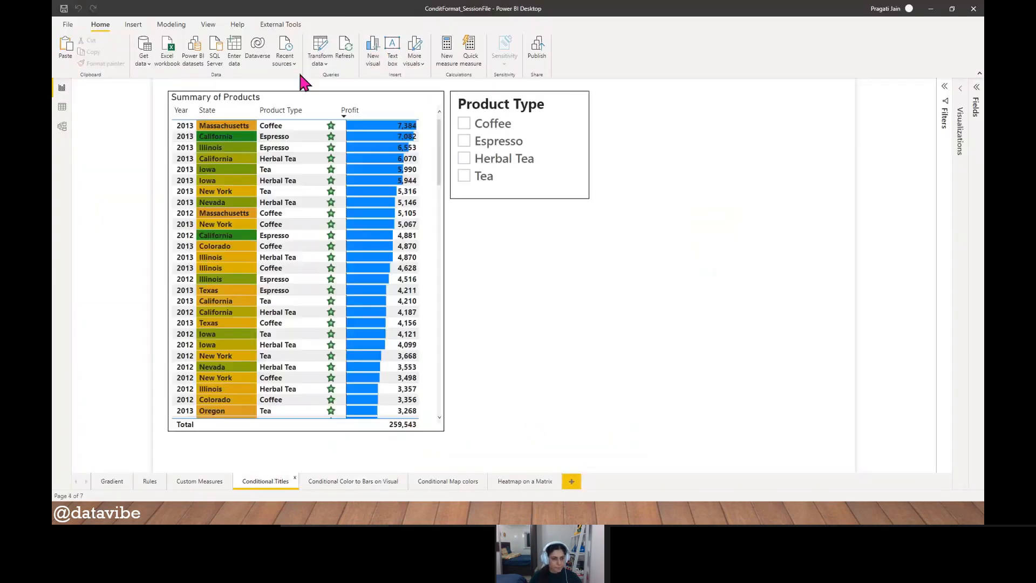
click(291, 100)
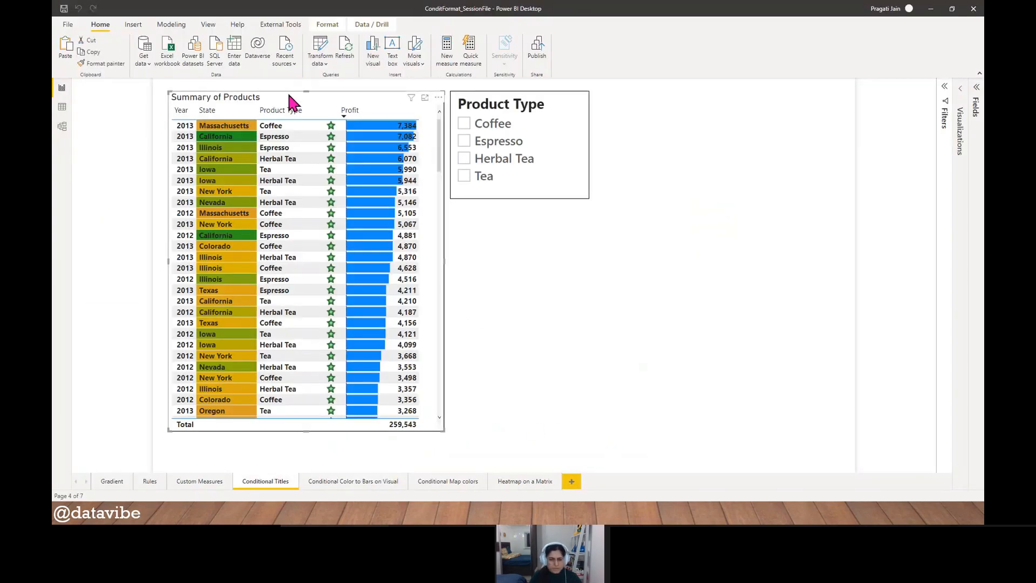
key(alt+Tab)
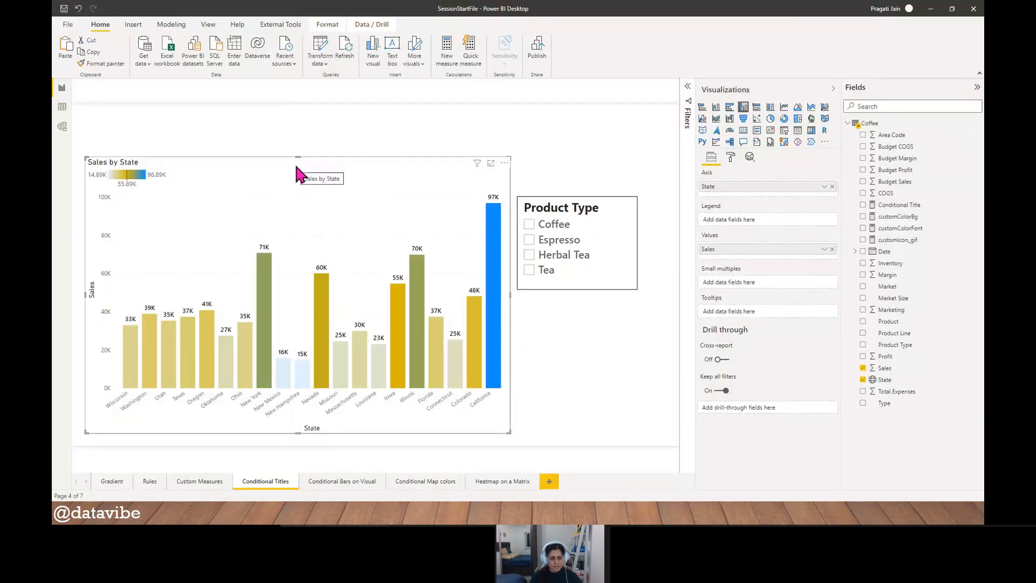
key(Delete)
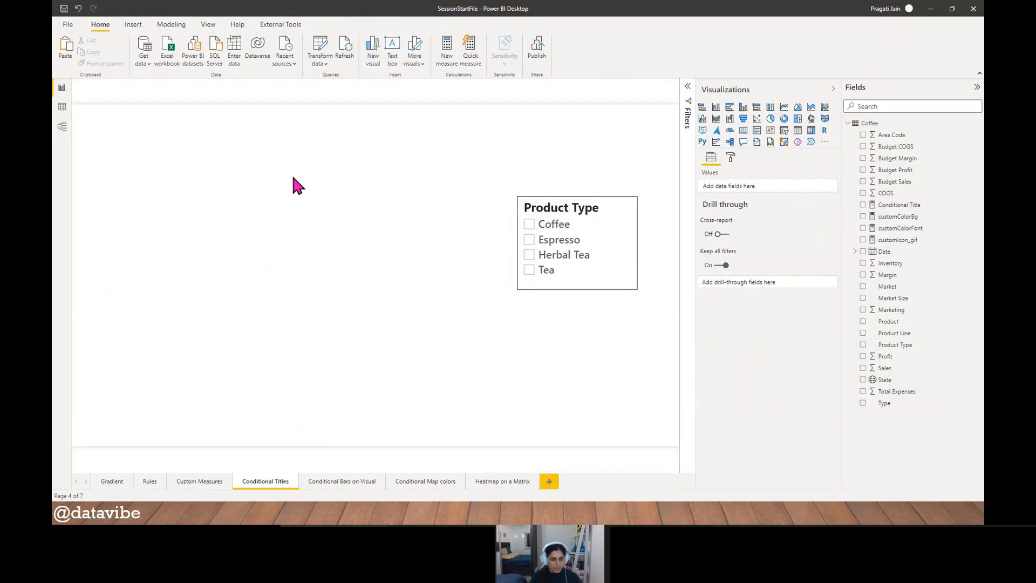
key(alt+Tab)
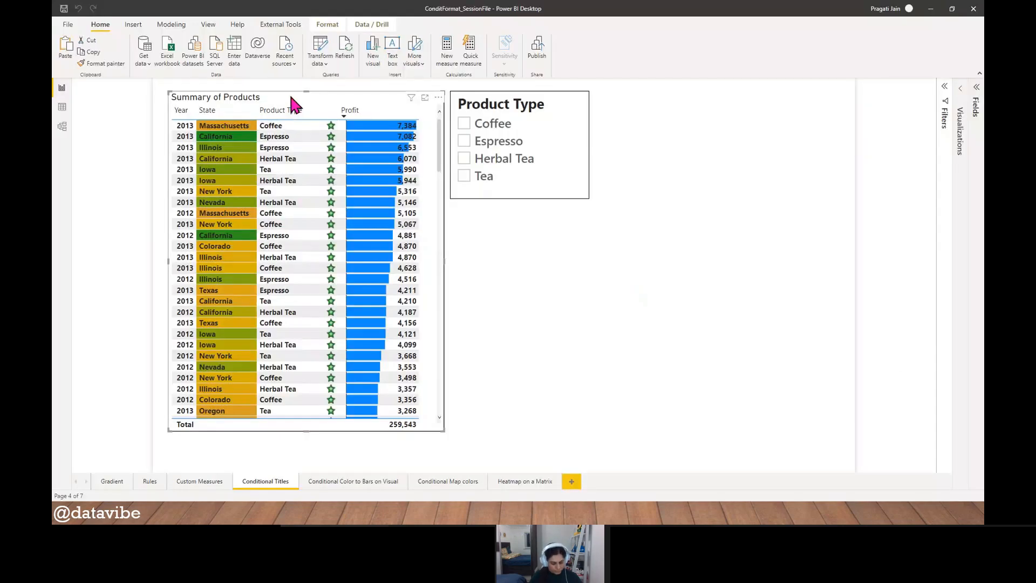
key(alt+Tab)
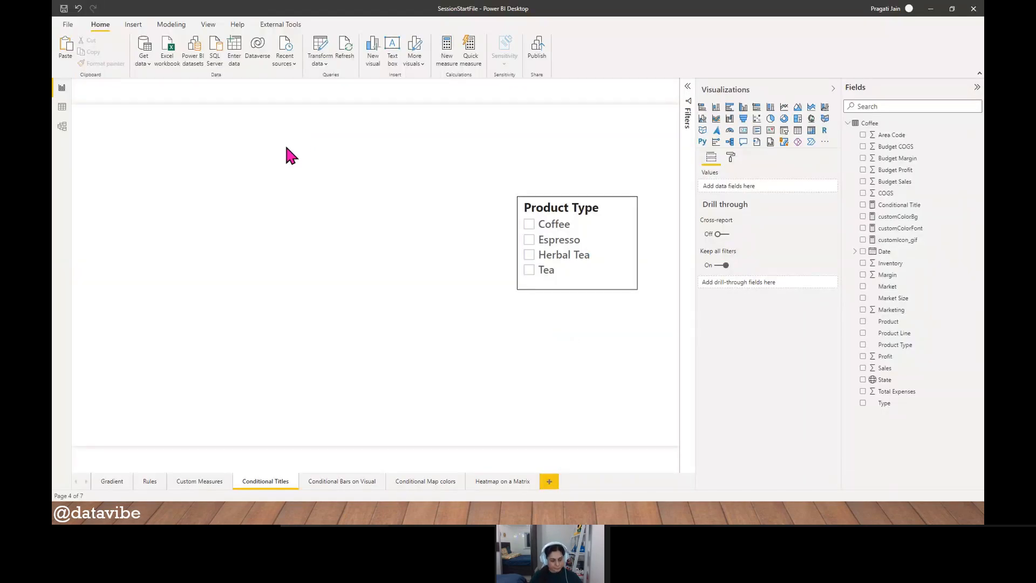
key(ctrl+v)
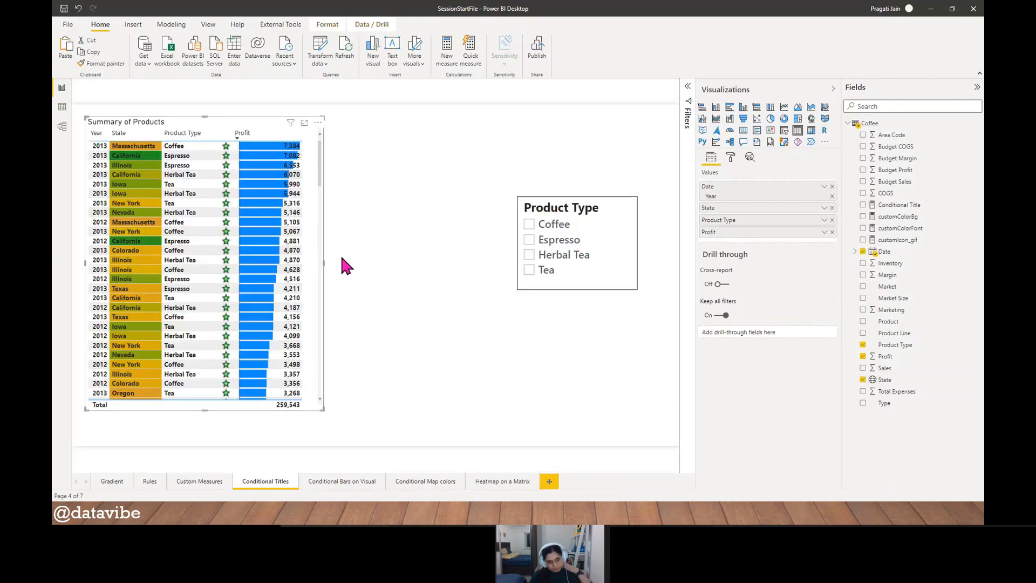
- Reposition the Summary of Products table lower on the page and bring the Product Type slicer closer beside it
drag(231, 144, 214, 115)
drag(542, 202, 417, 171)
drag(232, 114, 230, 153)
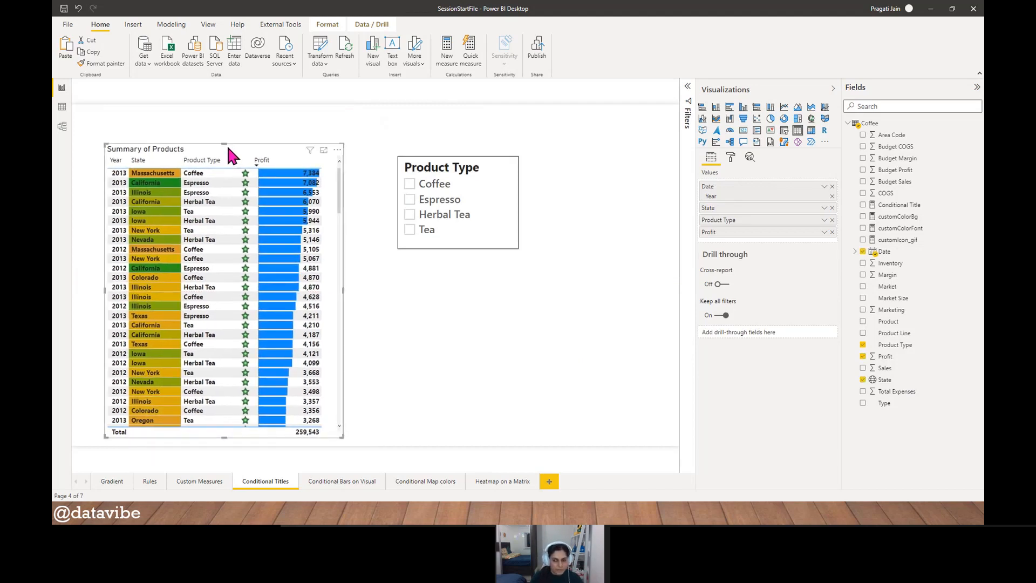
- Clear the title text of the Summary of Products table and deselect the table
click(731, 156)
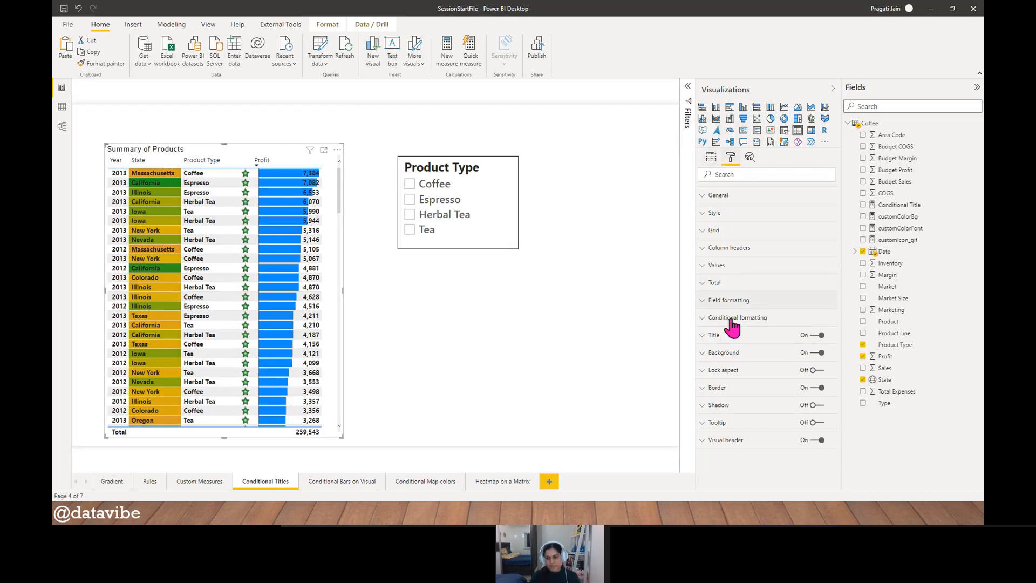
click(716, 335)
click(824, 363)
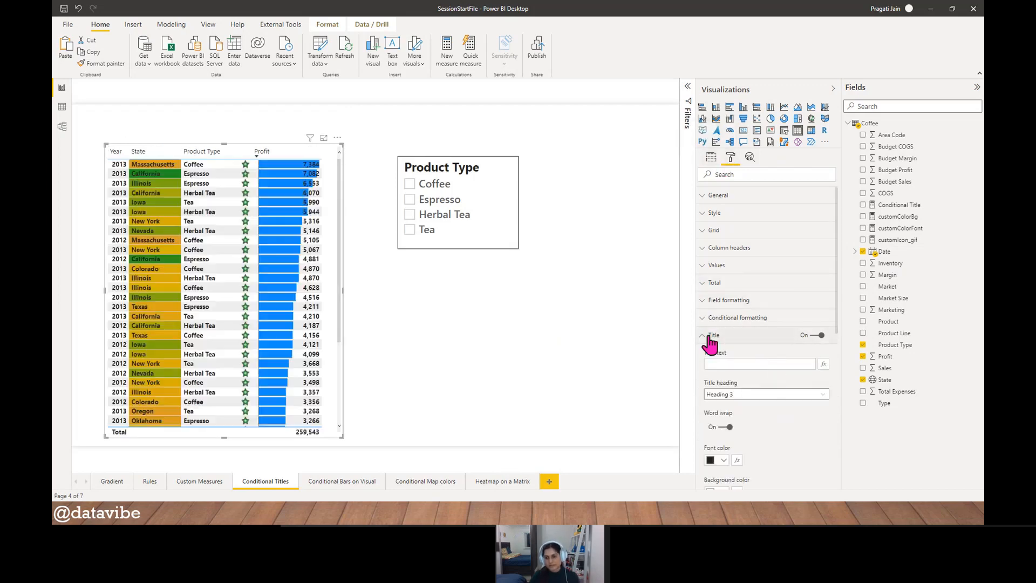
click(703, 335)
click(542, 337)
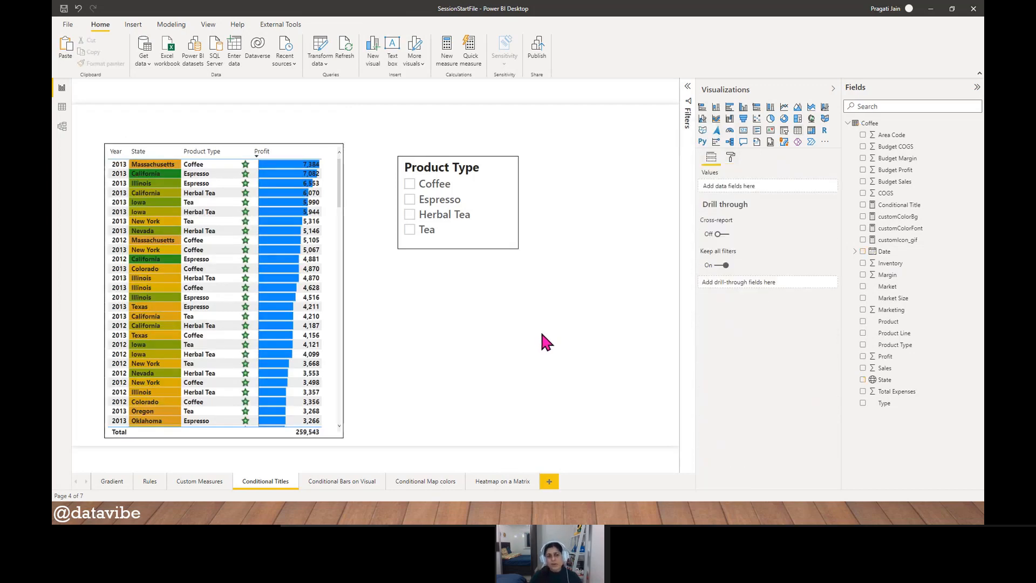
- Shorten the untitled table from its upper edge and move the Product Type slicer nearer, with the tops of both aligned
click(228, 141)
drag(226, 145, 228, 140)
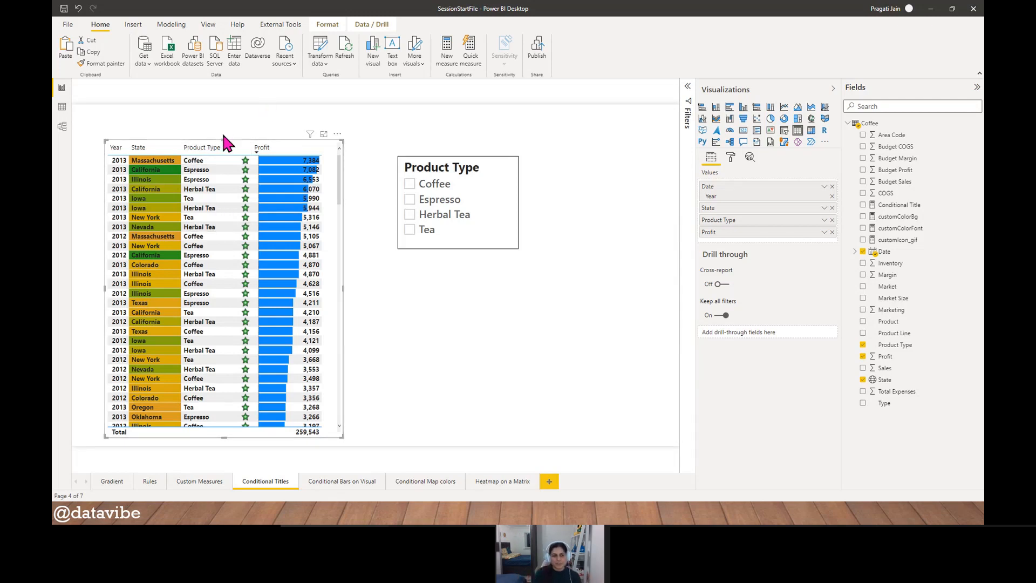
drag(223, 134, 222, 128)
click(612, 122)
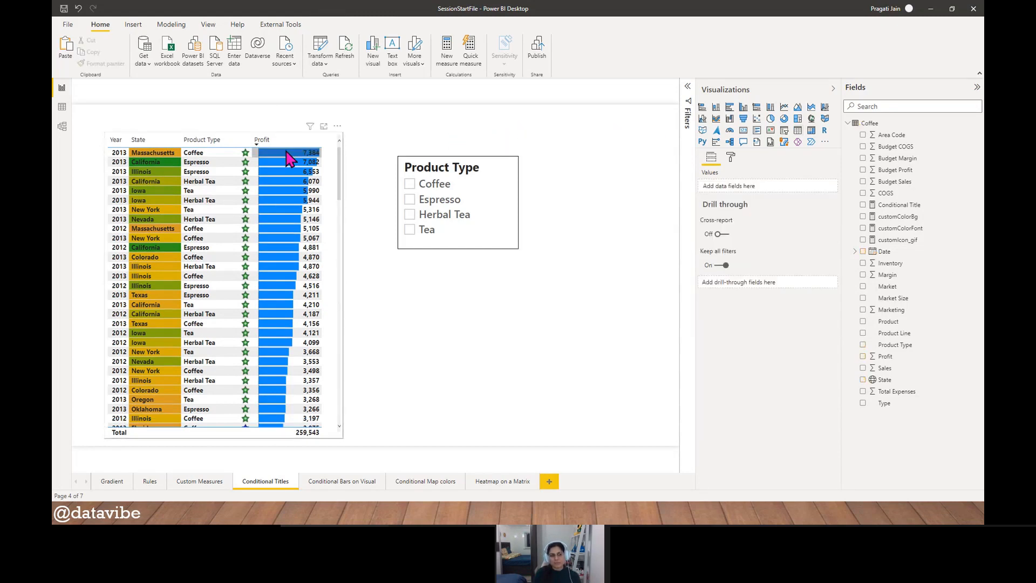
click(225, 131)
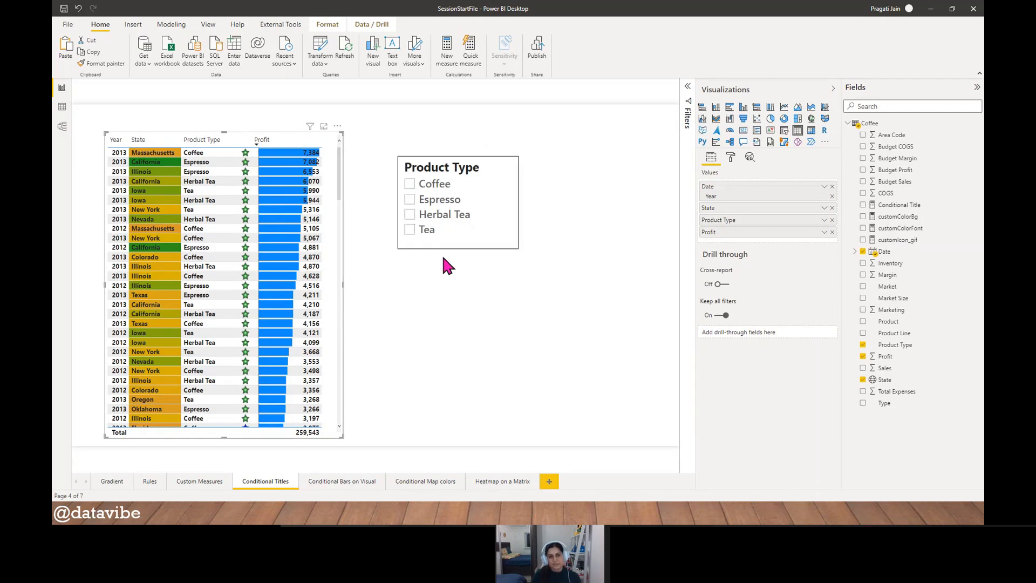
drag(442, 250, 412, 265)
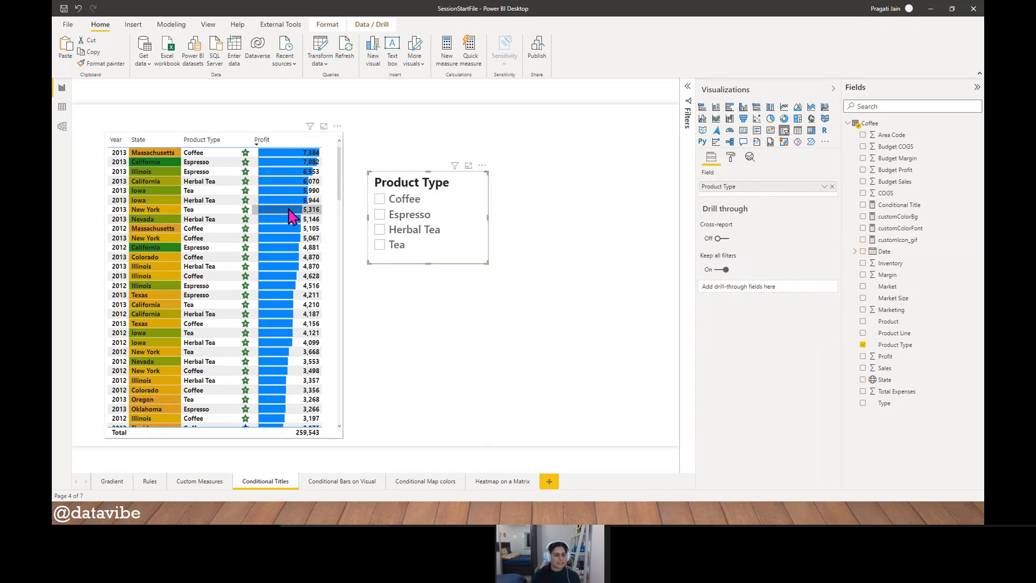
click(231, 135)
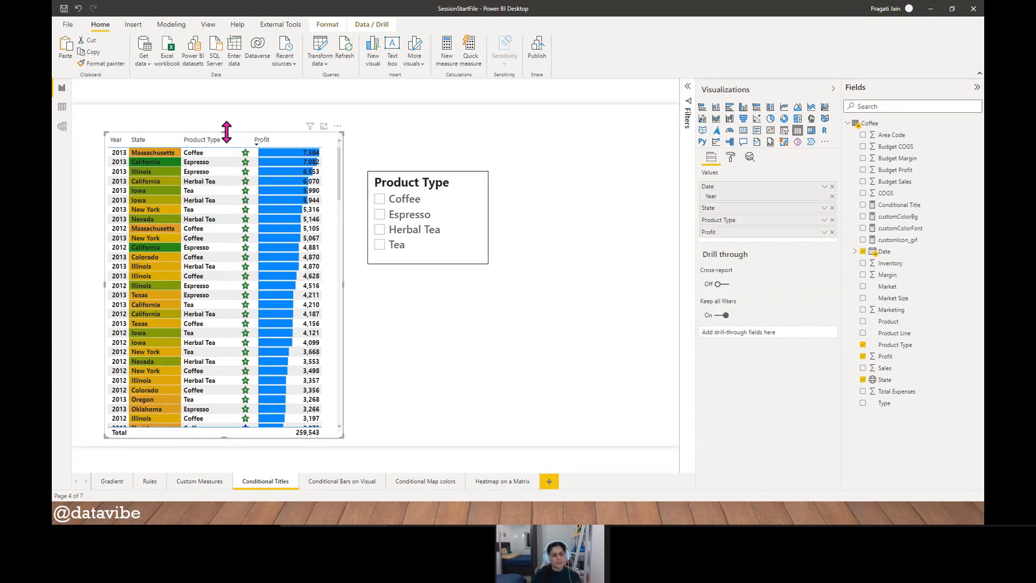
drag(228, 133, 228, 171)
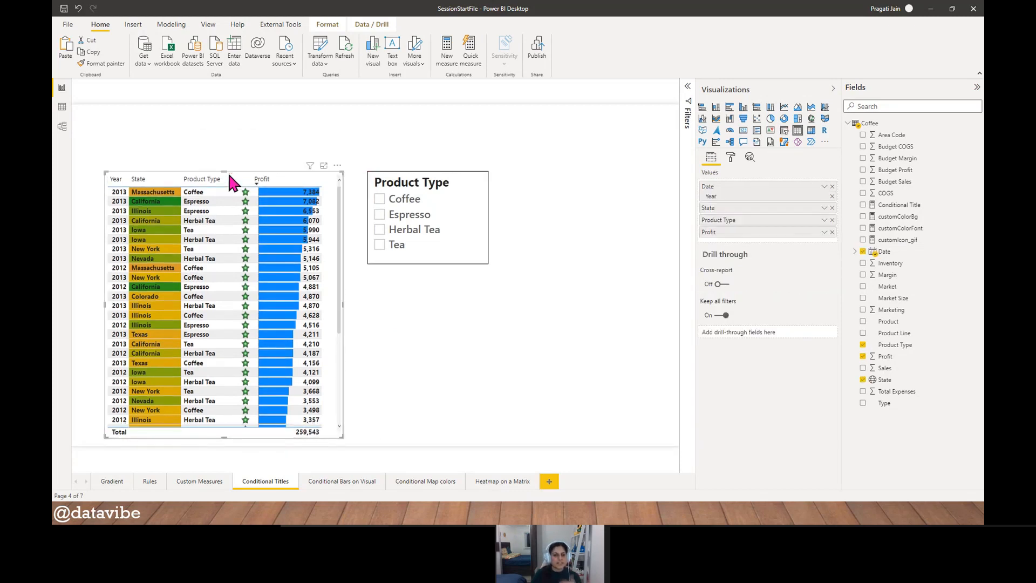
click(401, 344)
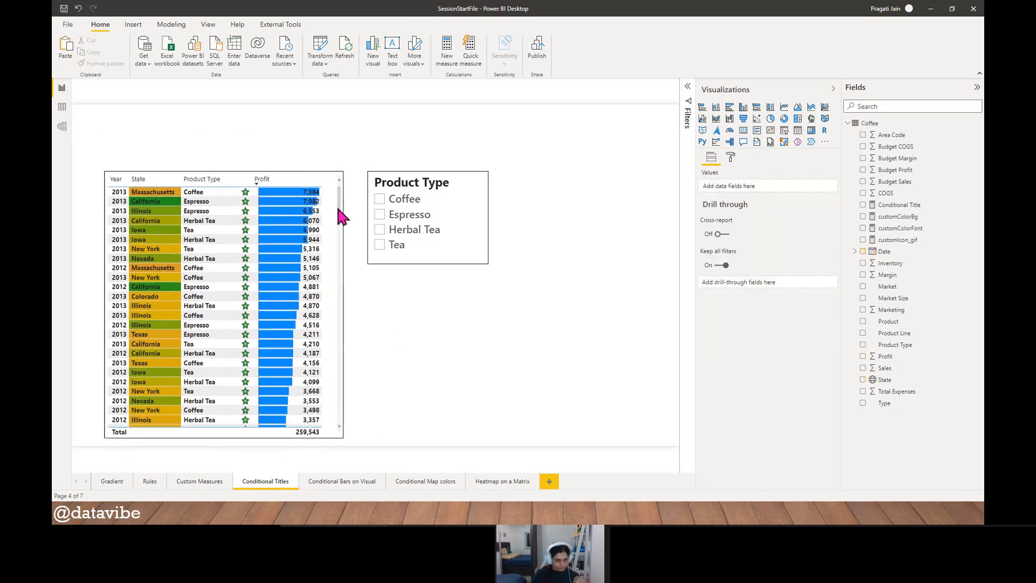
- Set the table's title text to Product Summary and hide the formatting options to enlarge the canvas
click(286, 181)
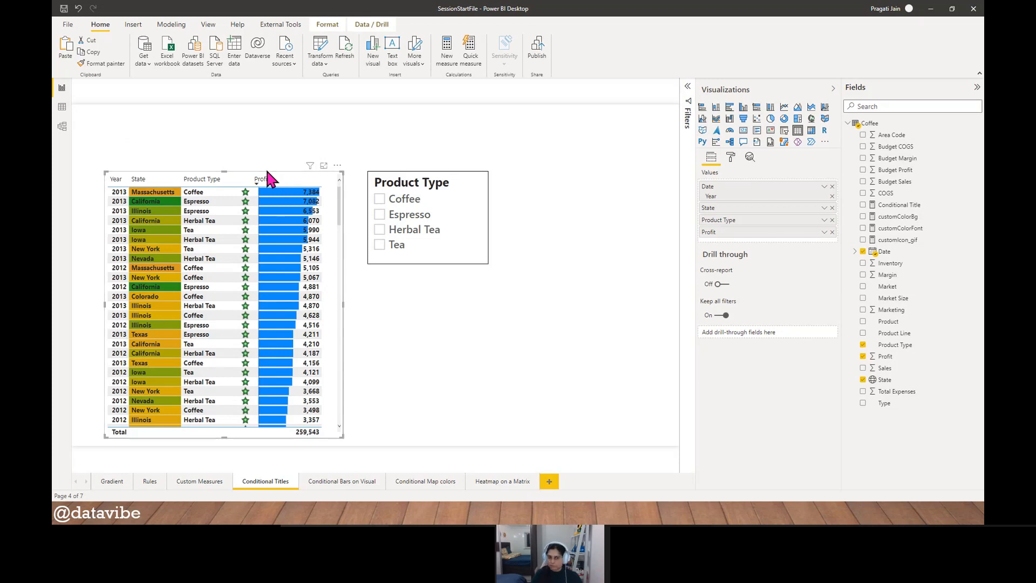
click(731, 159)
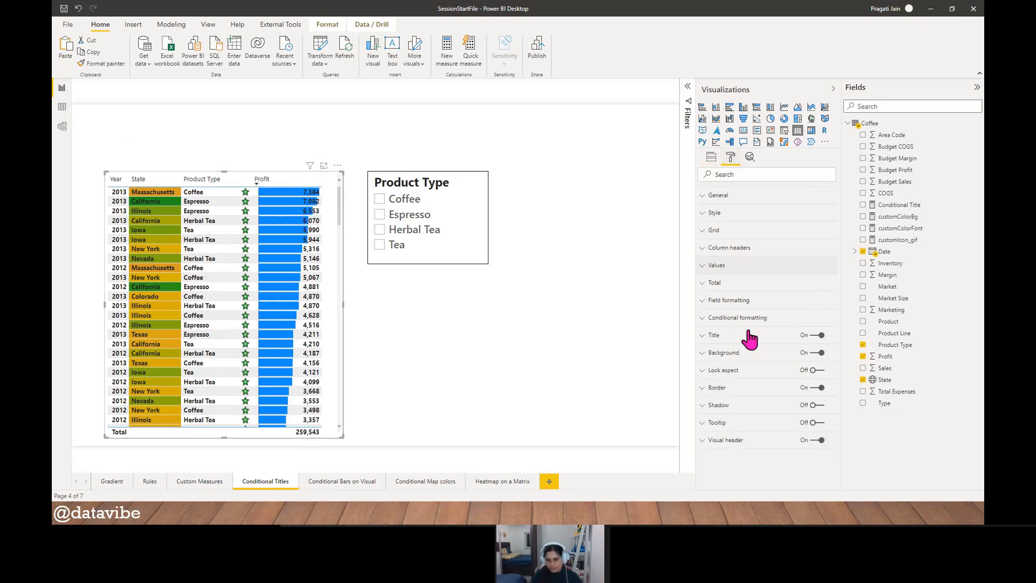
click(717, 336)
click(738, 363)
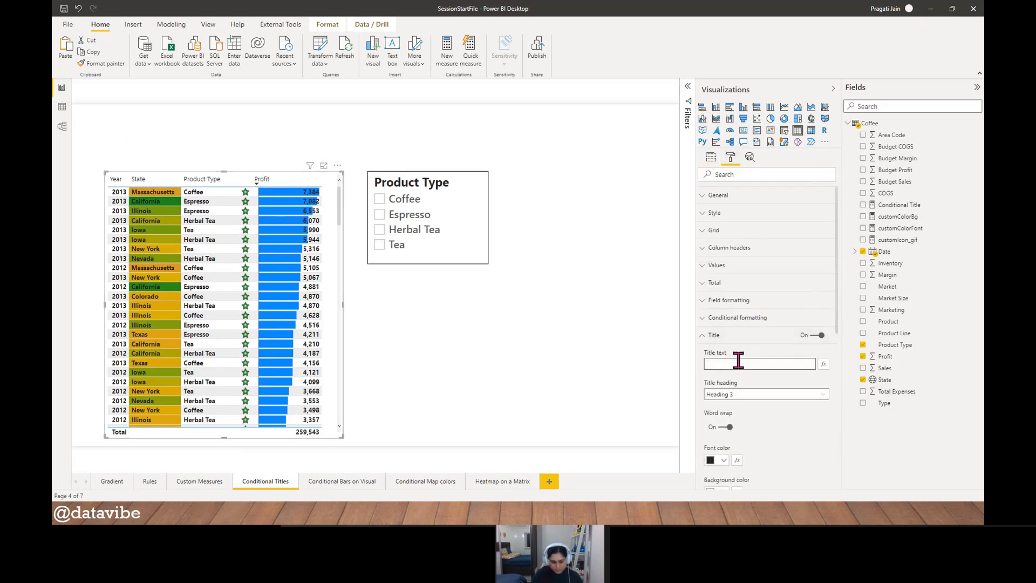
text(Product Summary)
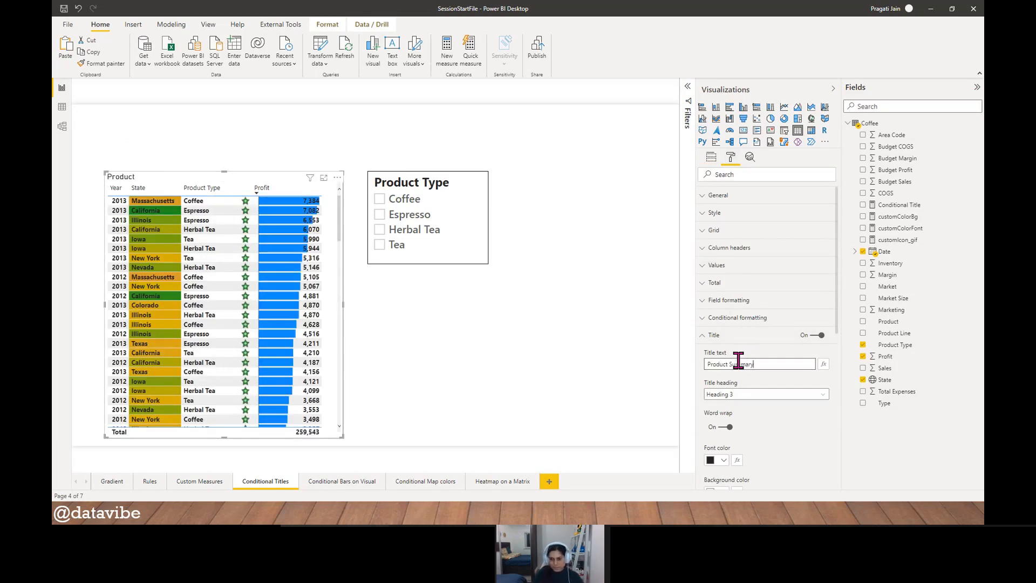
click(717, 336)
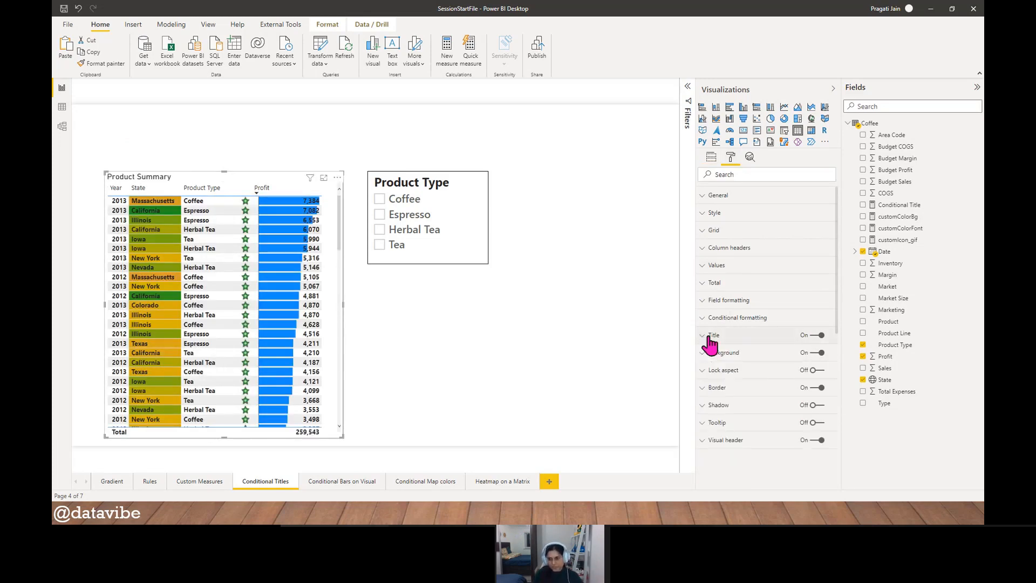
click(834, 90)
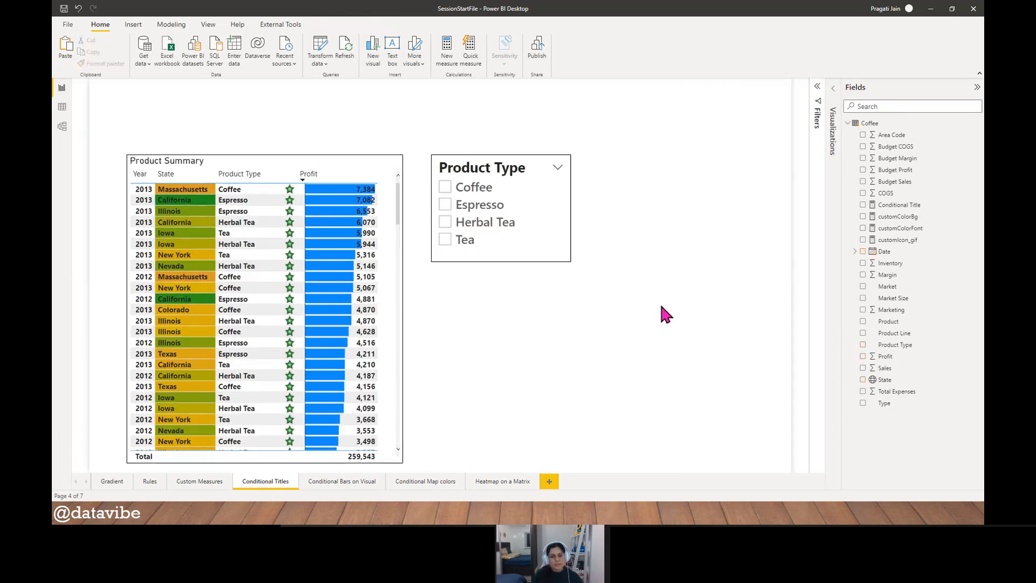
- Filter the Product Summary table by Espresso, by Espresso with Herbal Tea, and by Herbal Tea alone, ending with only Espresso selected
click(445, 206)
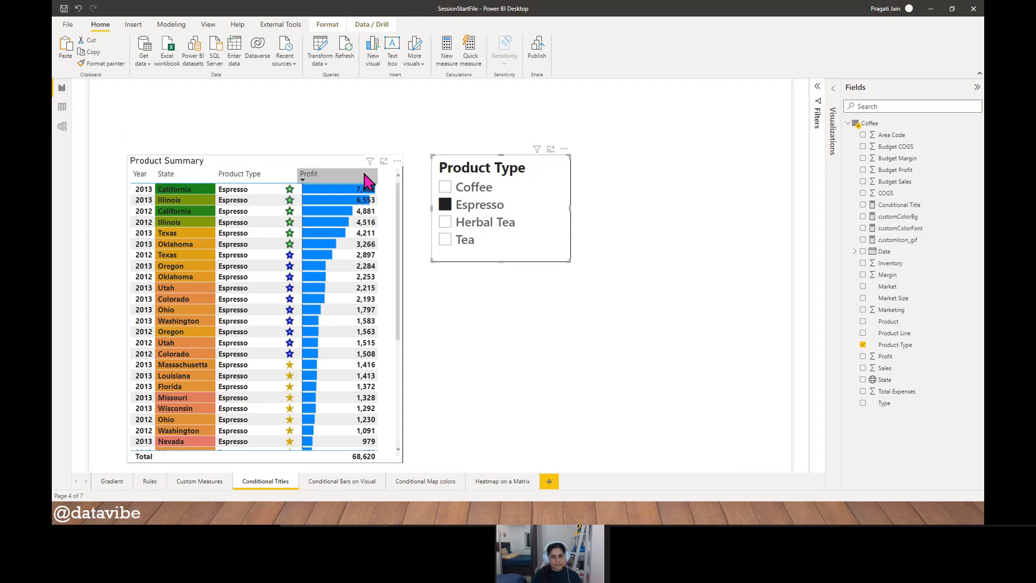
ctrl+click(464, 222)
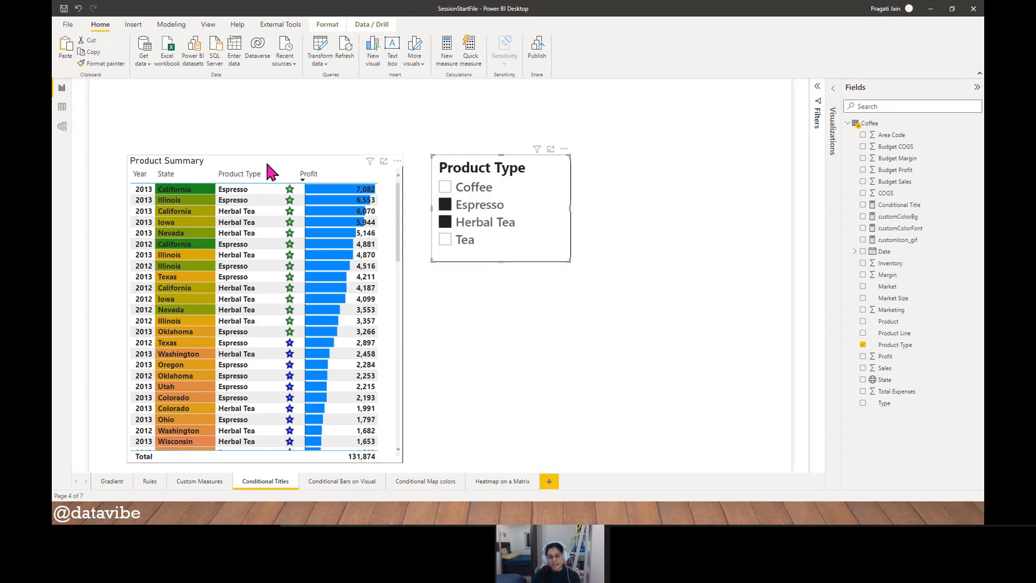
click(446, 223)
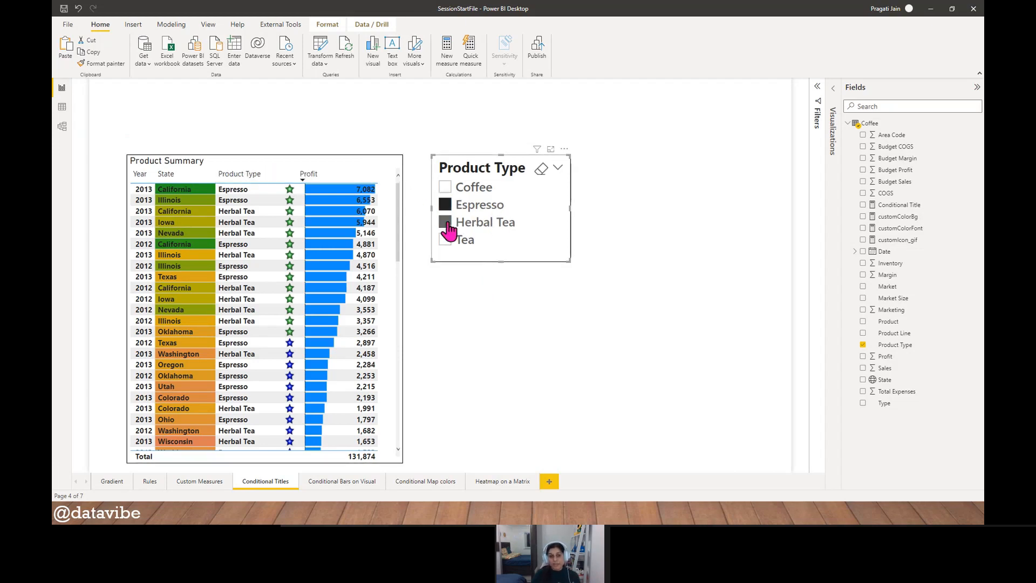
click(446, 223)
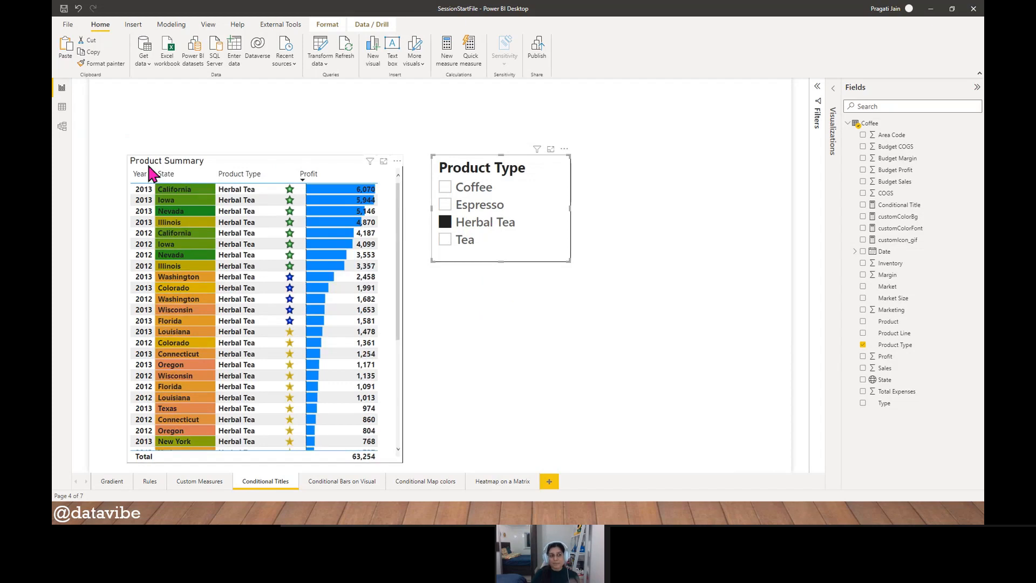
click(446, 205)
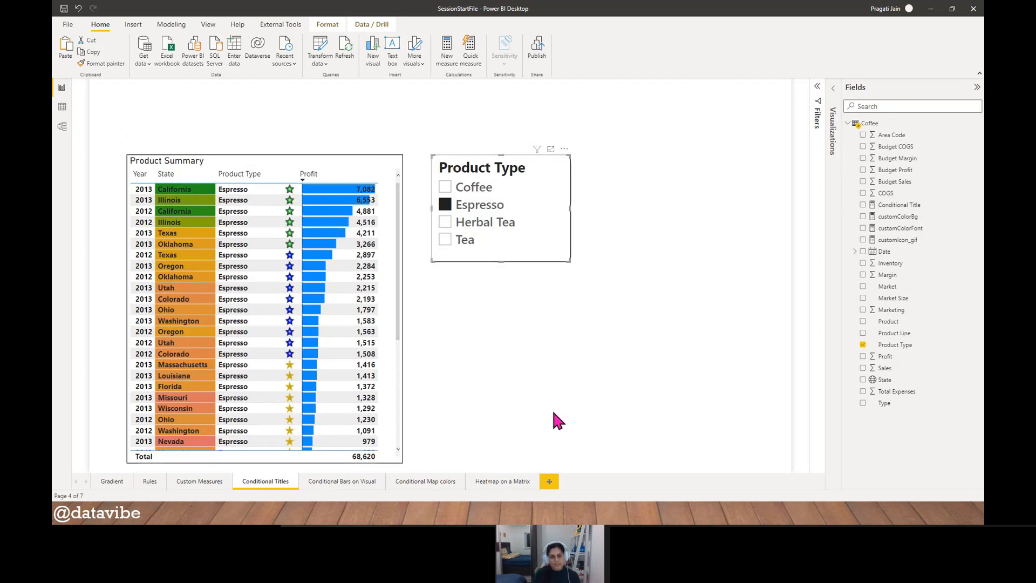
click(686, 283)
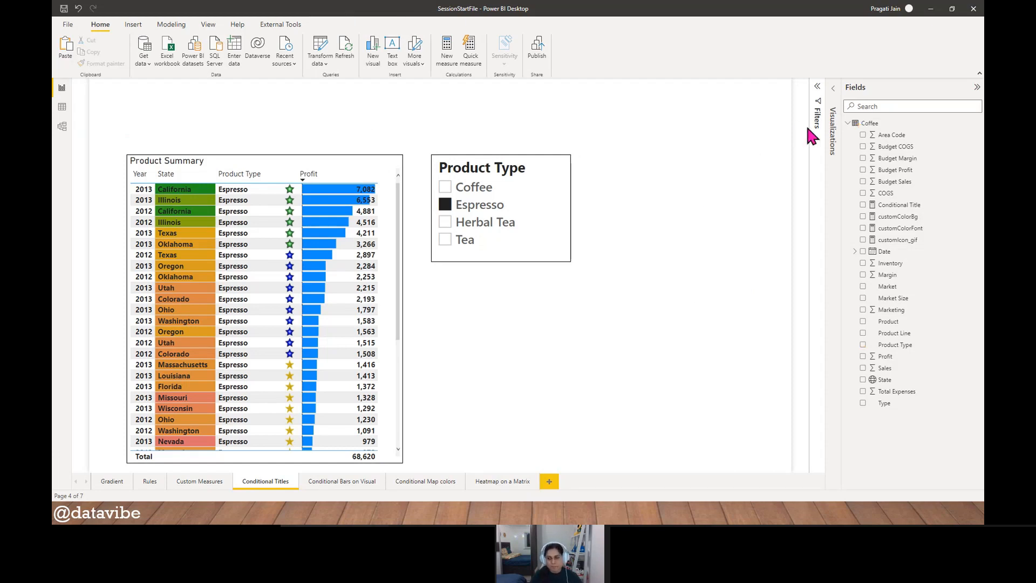
- Move the Product Type slicer lower on the canvas, clear of the formula area, and open the Conditional Title measure's formula
click(919, 207)
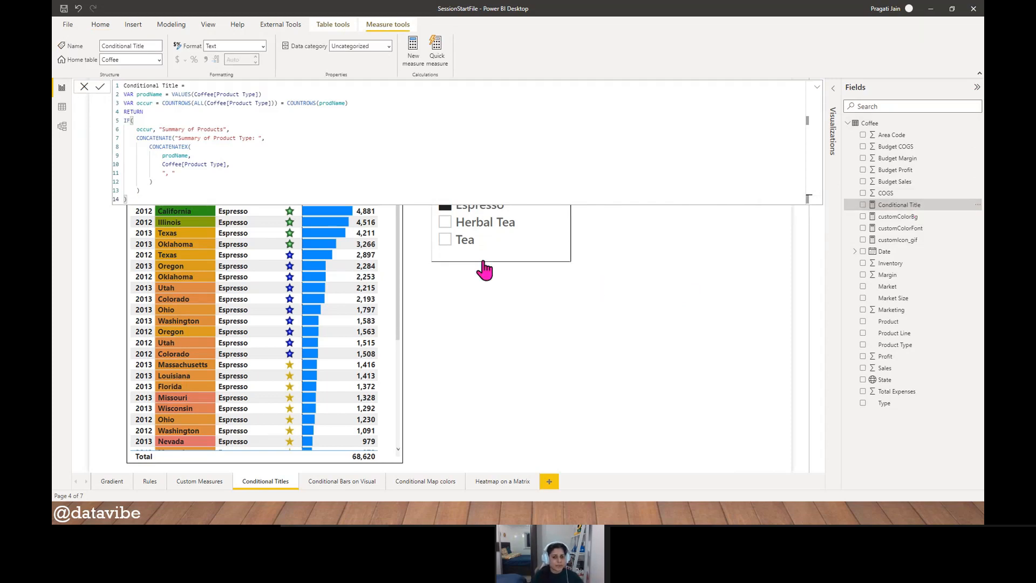
drag(483, 264, 474, 365)
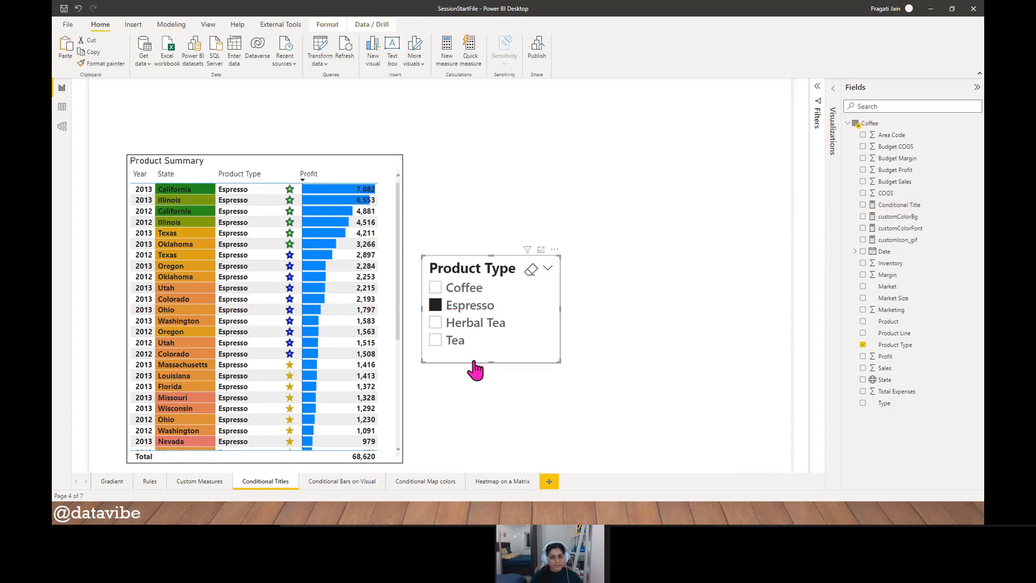
click(912, 207)
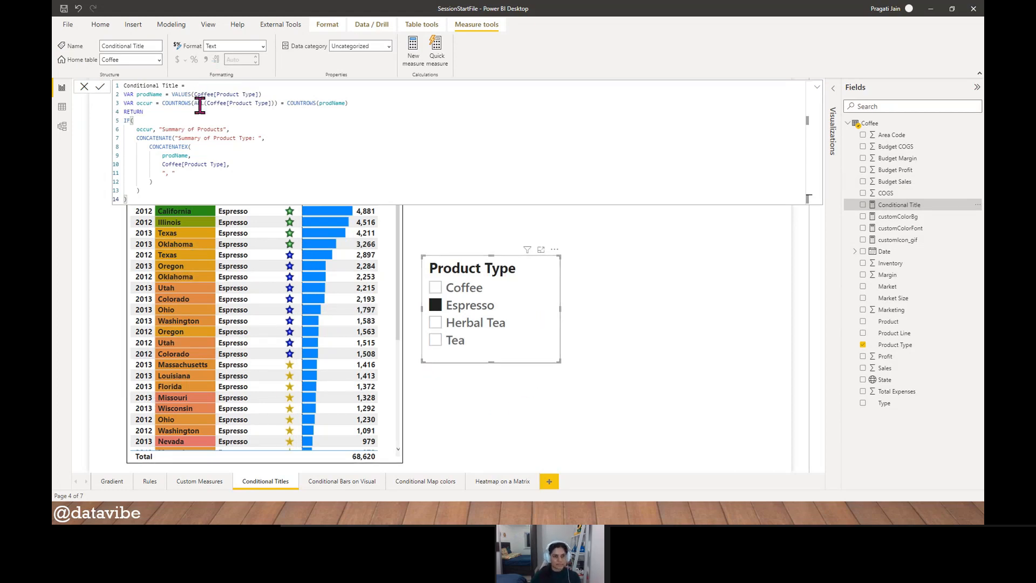
- Examine the occur comparison and the IF branches in the Conditional Title formula, and close it without changes
drag(162, 103, 349, 103)
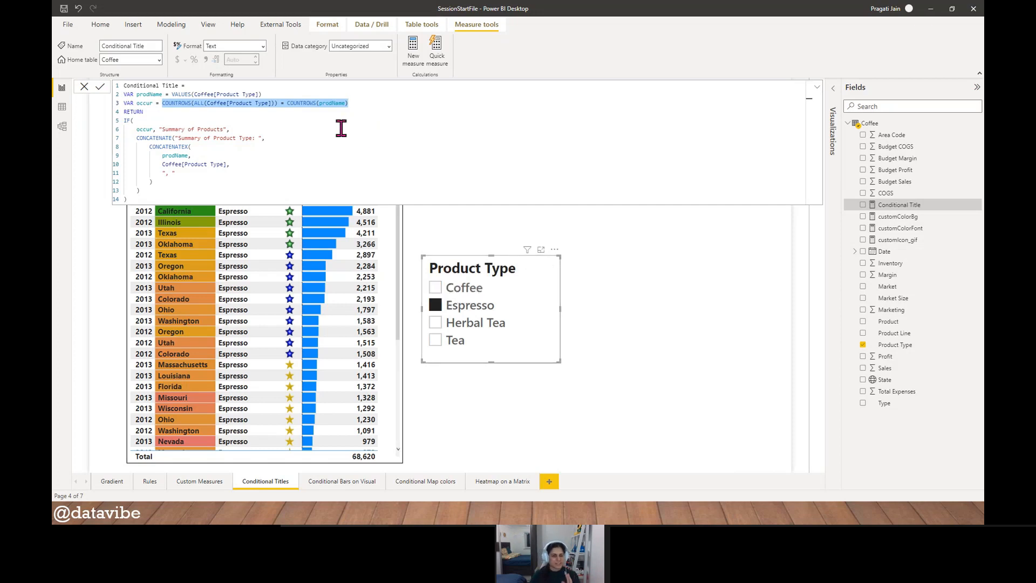
drag(137, 129, 260, 172)
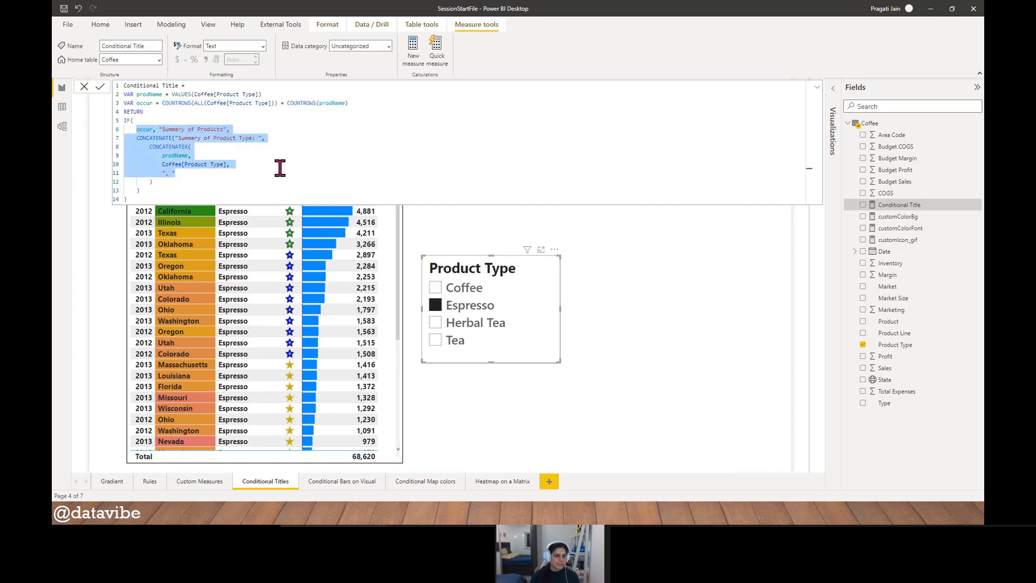
click(280, 167)
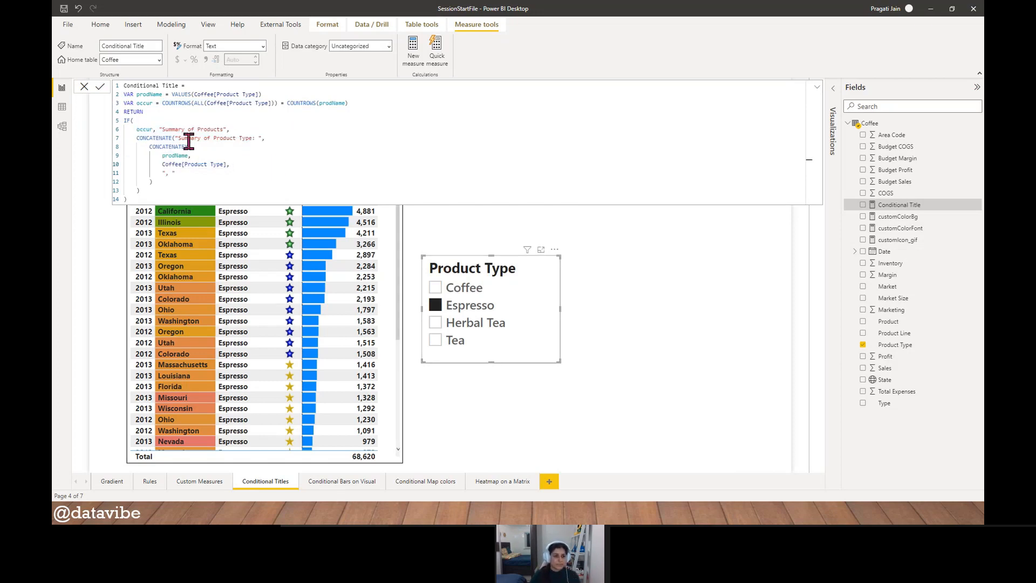
drag(159, 129, 230, 131)
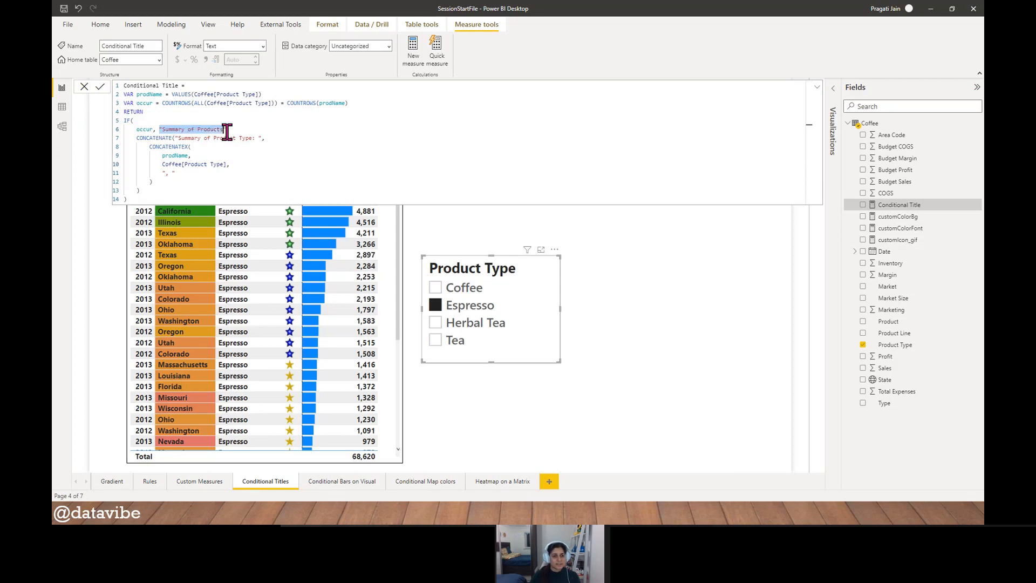
click(314, 157)
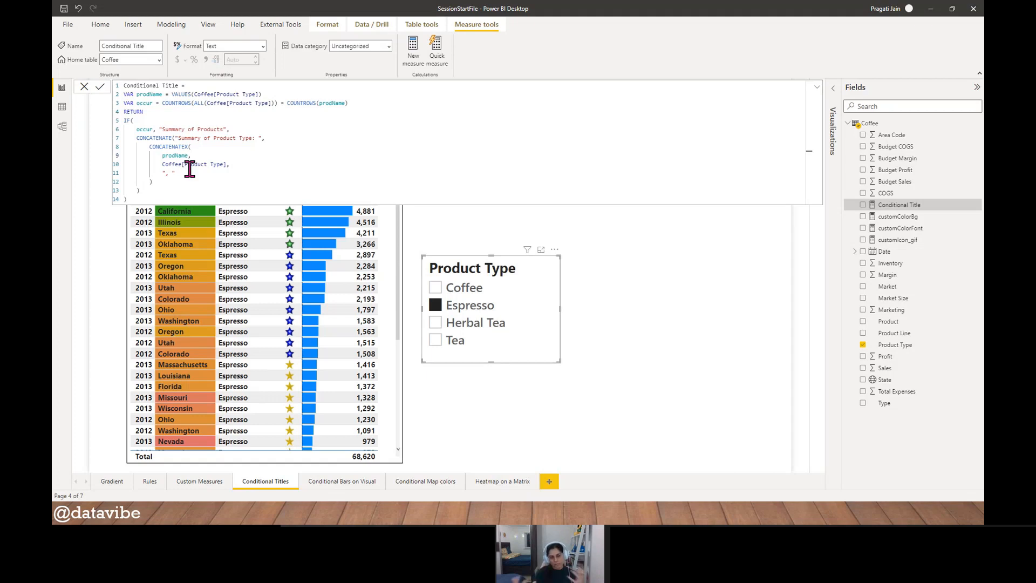
click(84, 88)
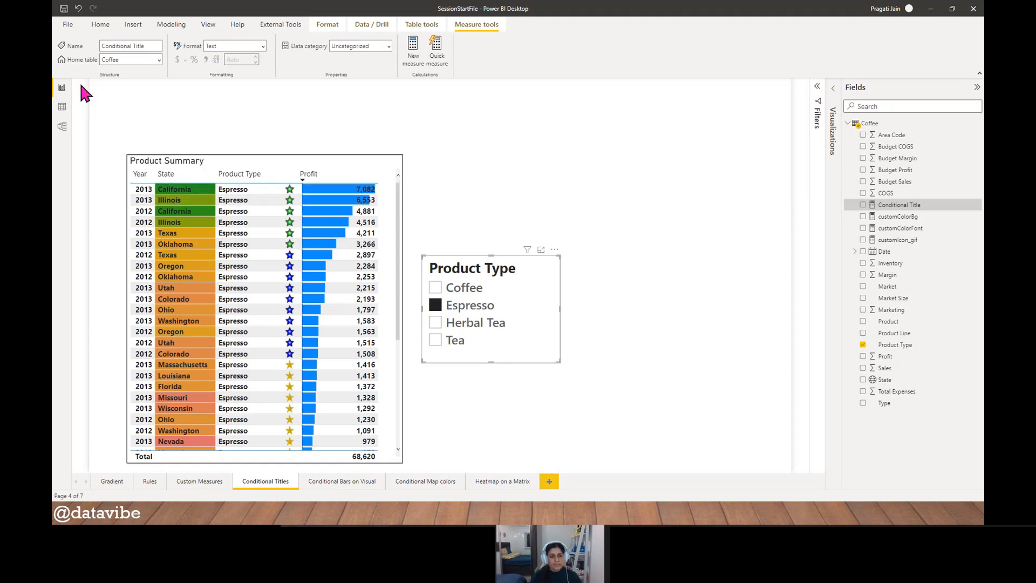
- Base the Product Summary table's title text on the Conditional Title measure with the Field value format style, and deselect the table
click(247, 156)
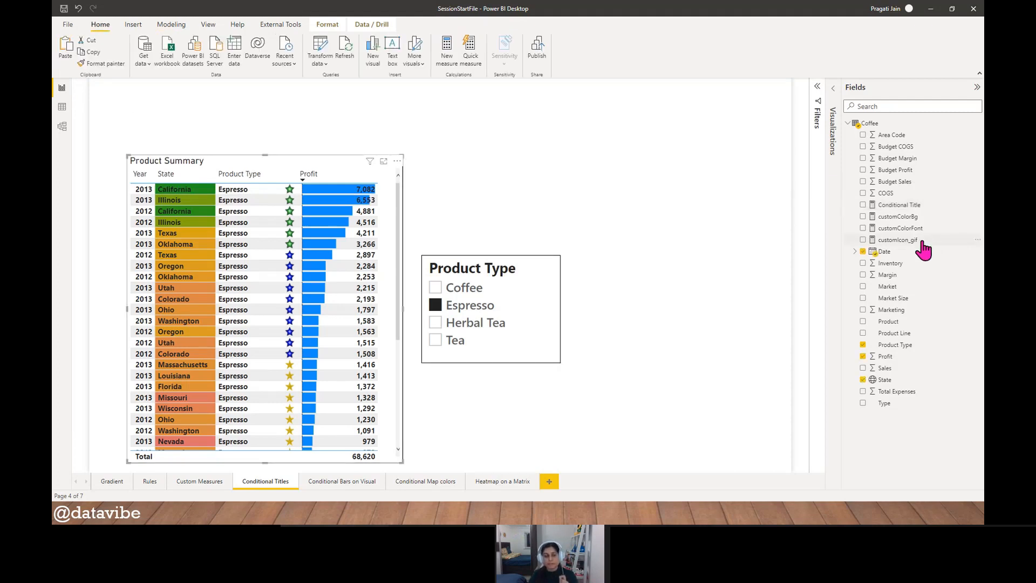
click(831, 99)
click(730, 157)
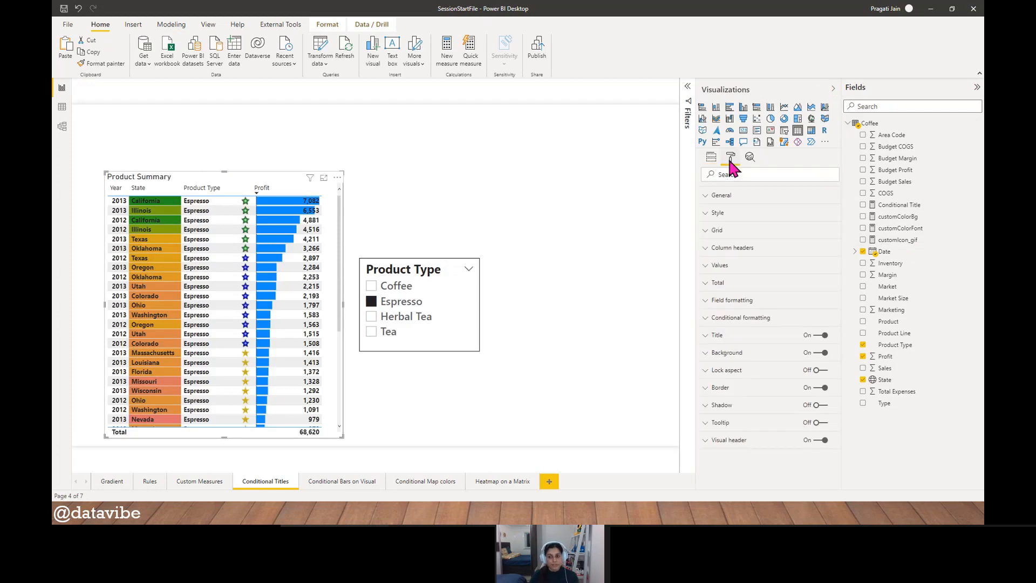
click(715, 336)
scroll(777, 366, down, 2)
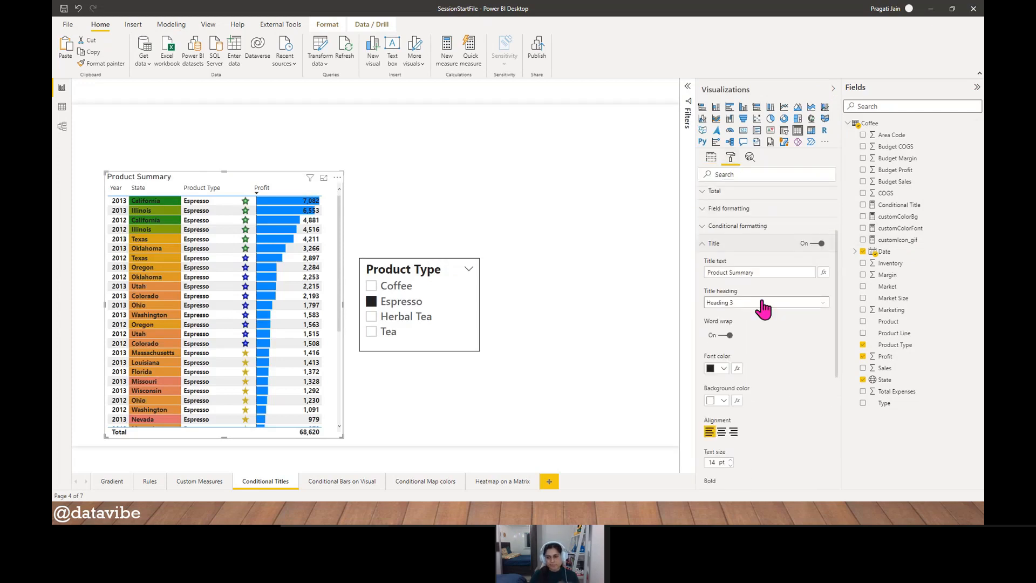
click(824, 272)
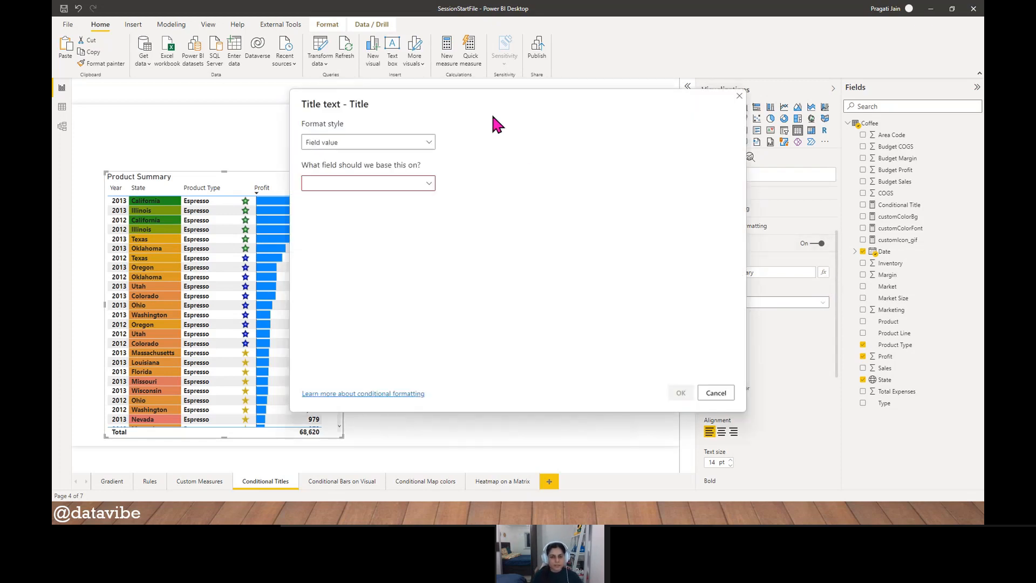
drag(492, 114, 605, 125)
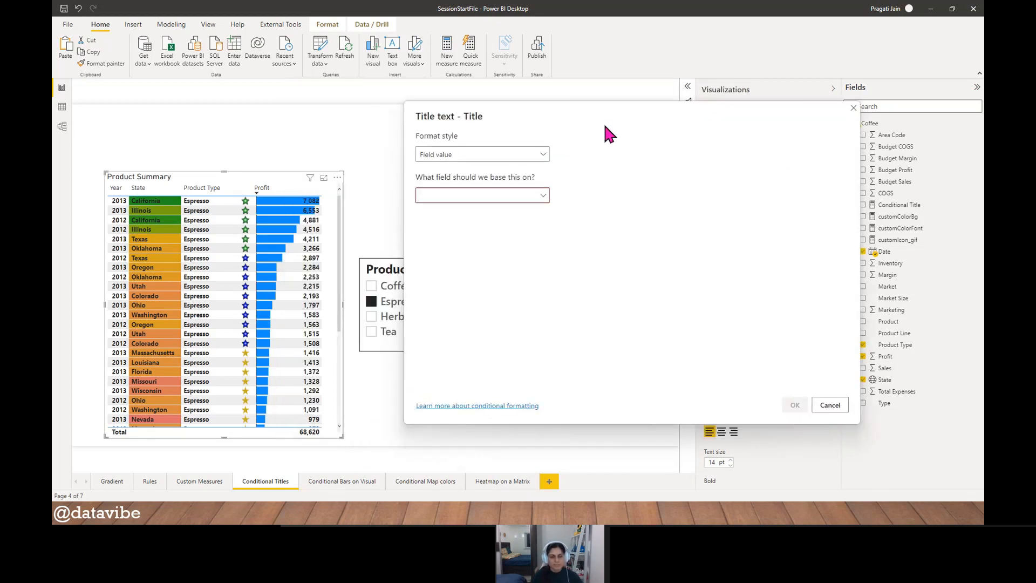
click(542, 197)
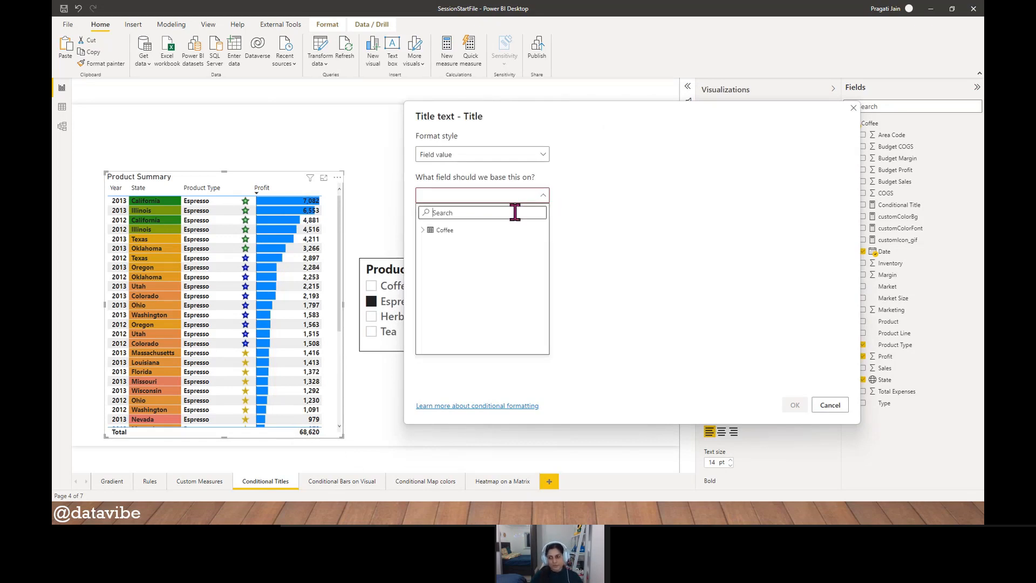
text(title)
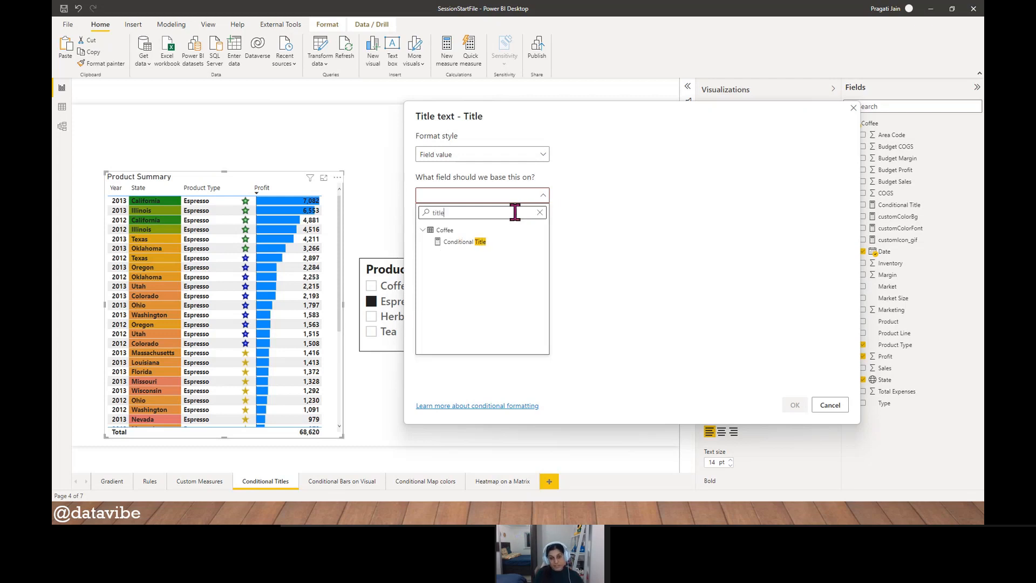
click(467, 242)
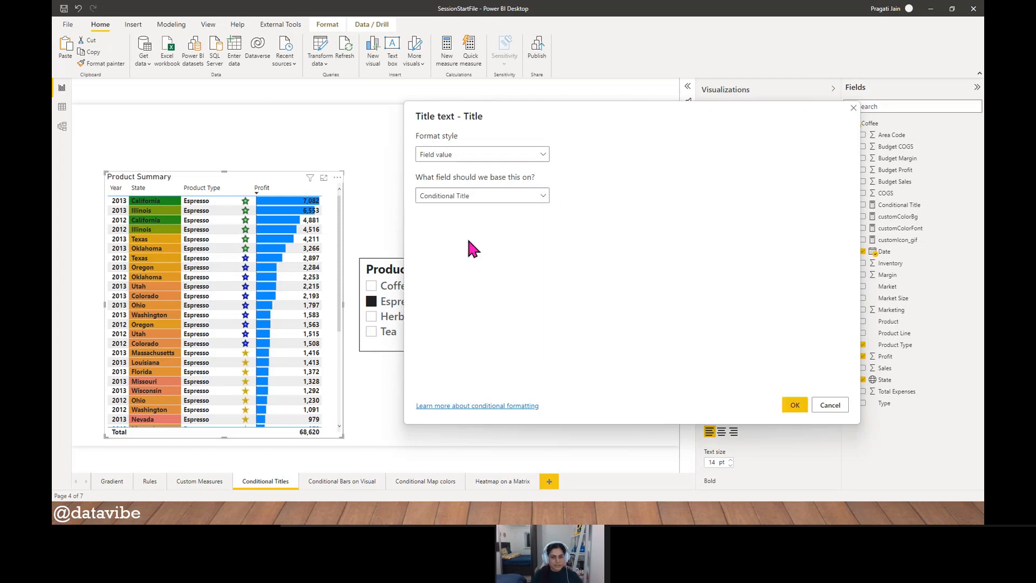
click(794, 406)
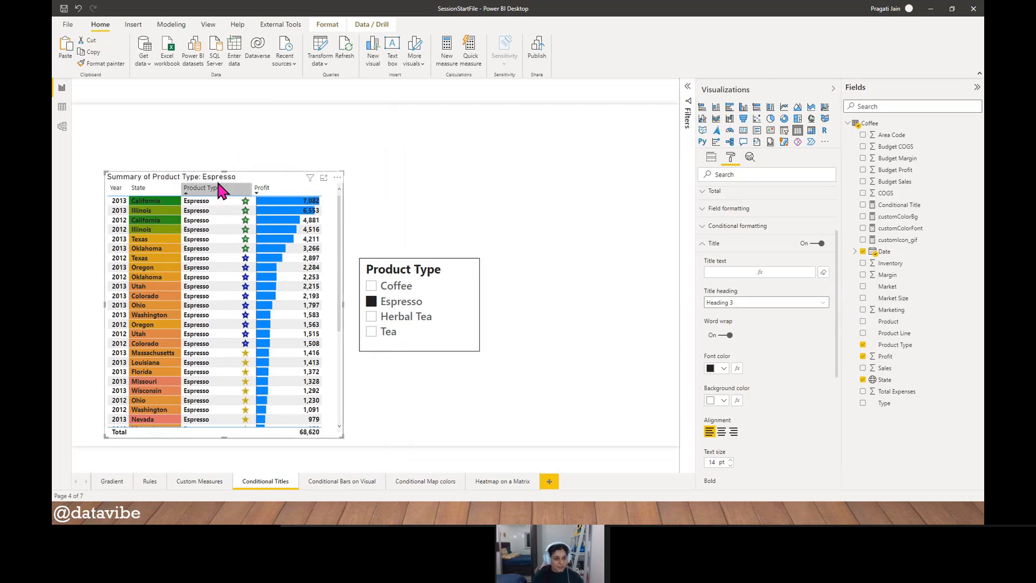
click(223, 165)
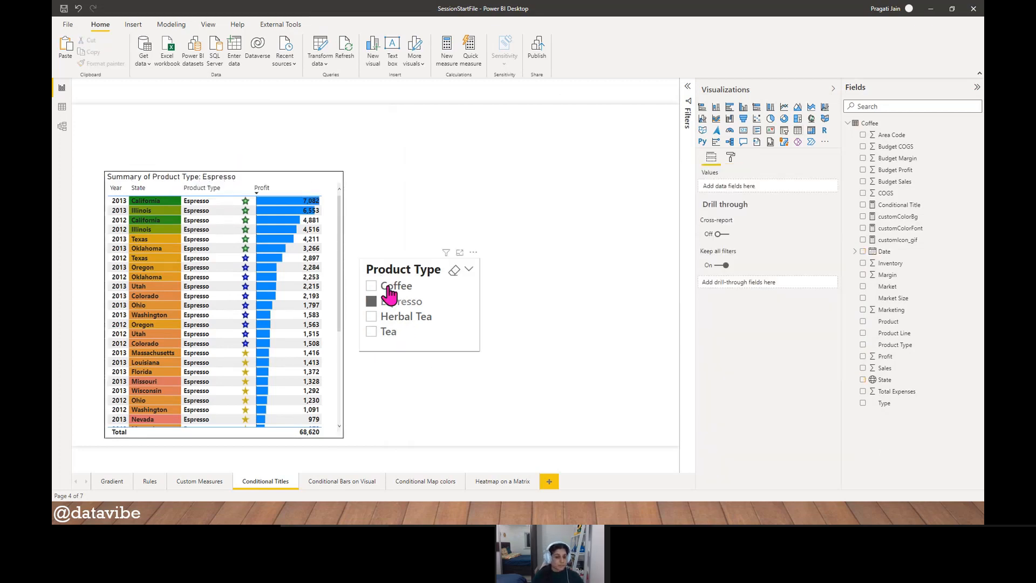
- Clear the Product Type slicer, filter the table by Herbal Tea alone, and add Coffee to the selection
click(453, 270)
click(560, 270)
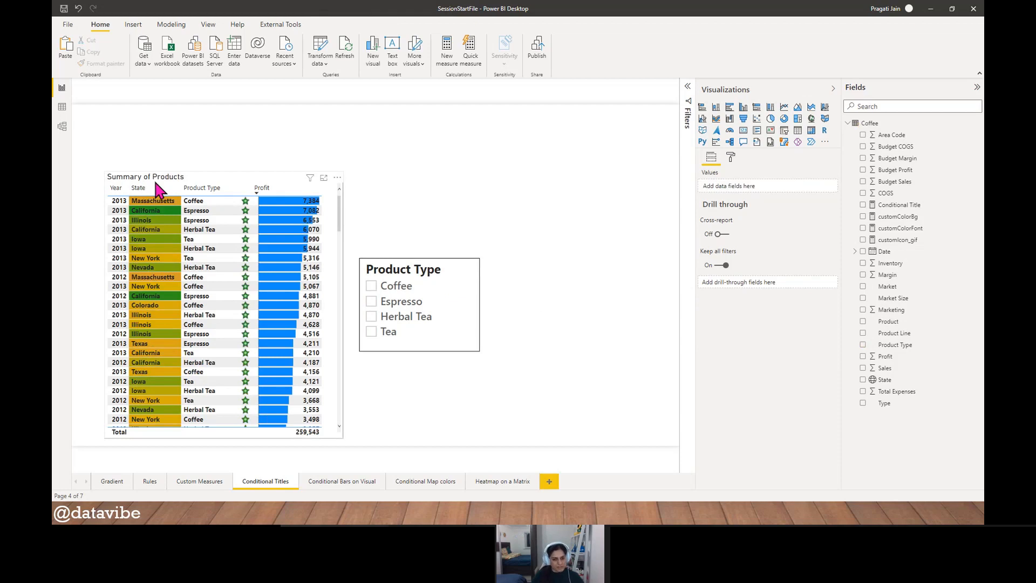
click(371, 317)
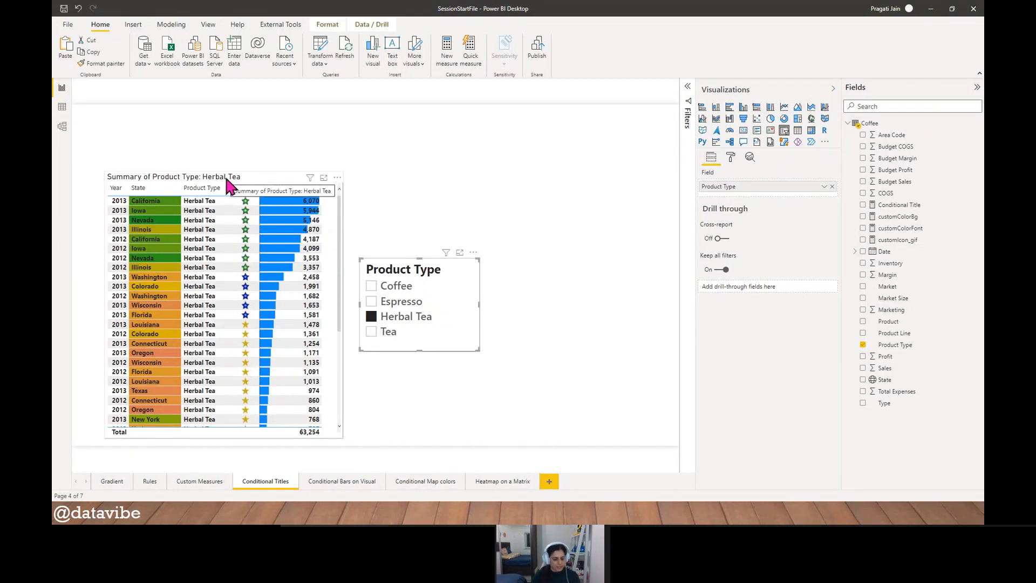
ctrl+click(371, 286)
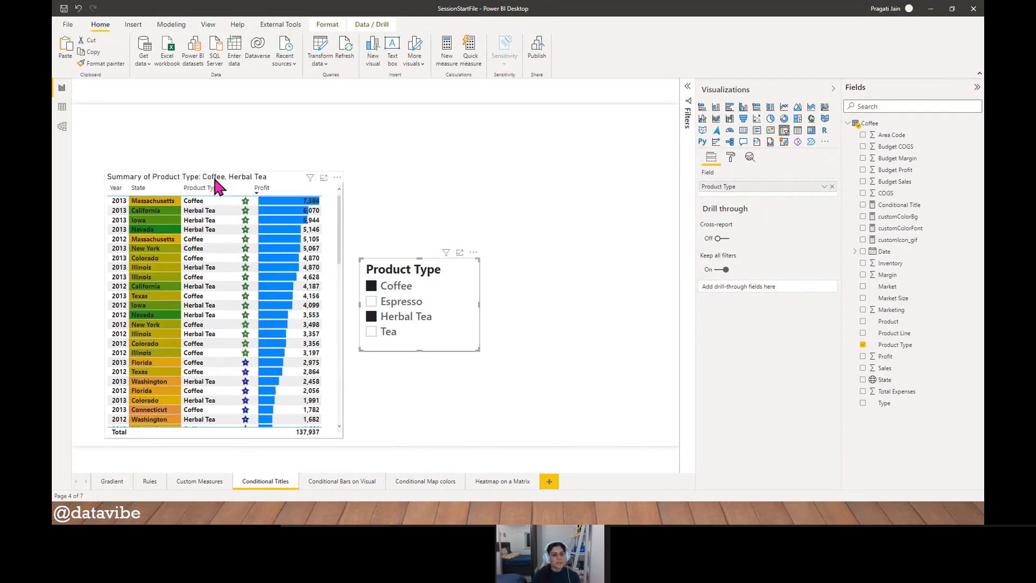
- Remove the Product Type column from the summary table and readjust the table's height from its upper edge
click(240, 178)
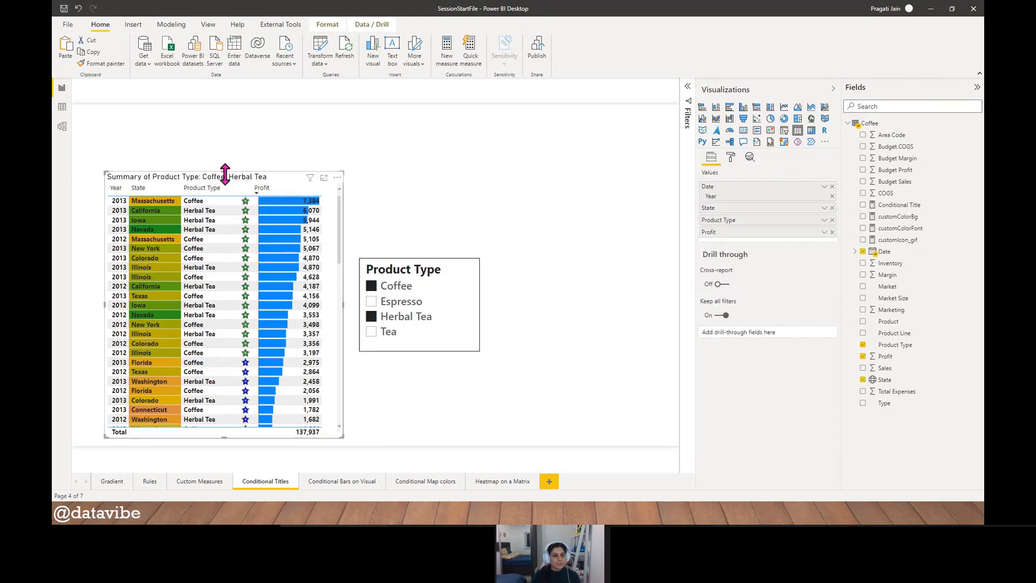
drag(225, 173, 221, 119)
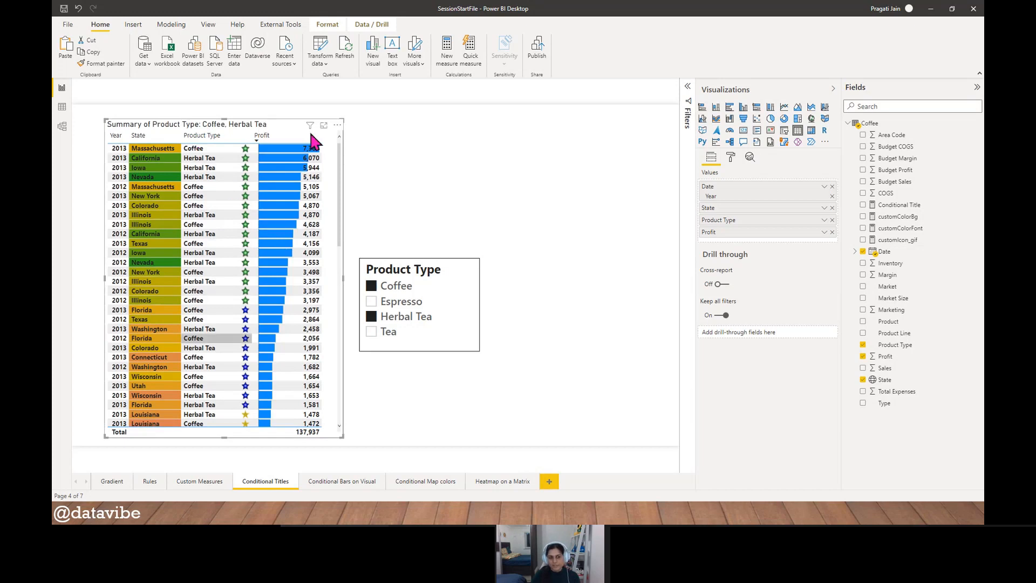
click(832, 220)
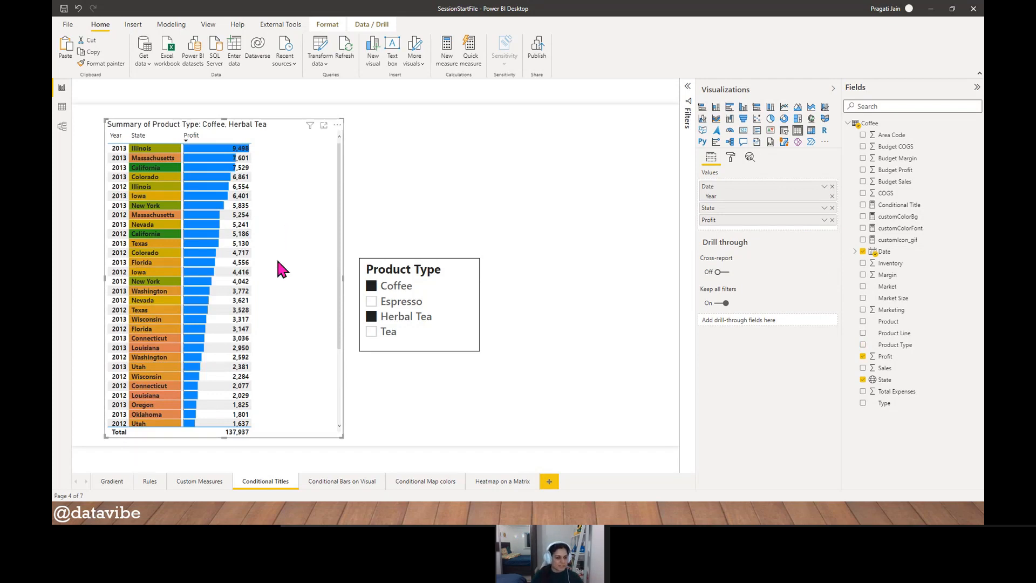
scroll(305, 295, down, 4)
scroll(298, 291, up, 4)
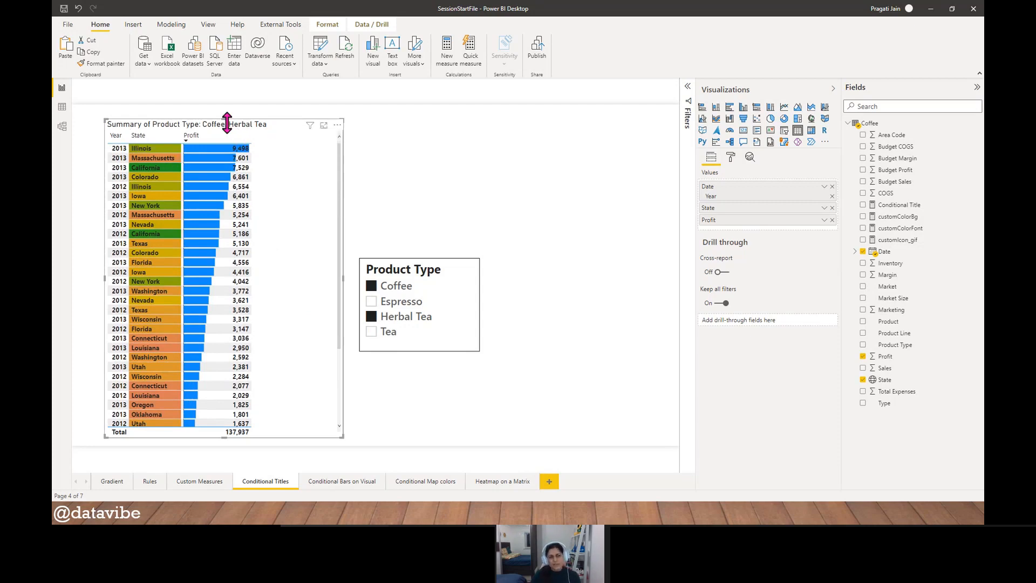
drag(224, 118, 232, 178)
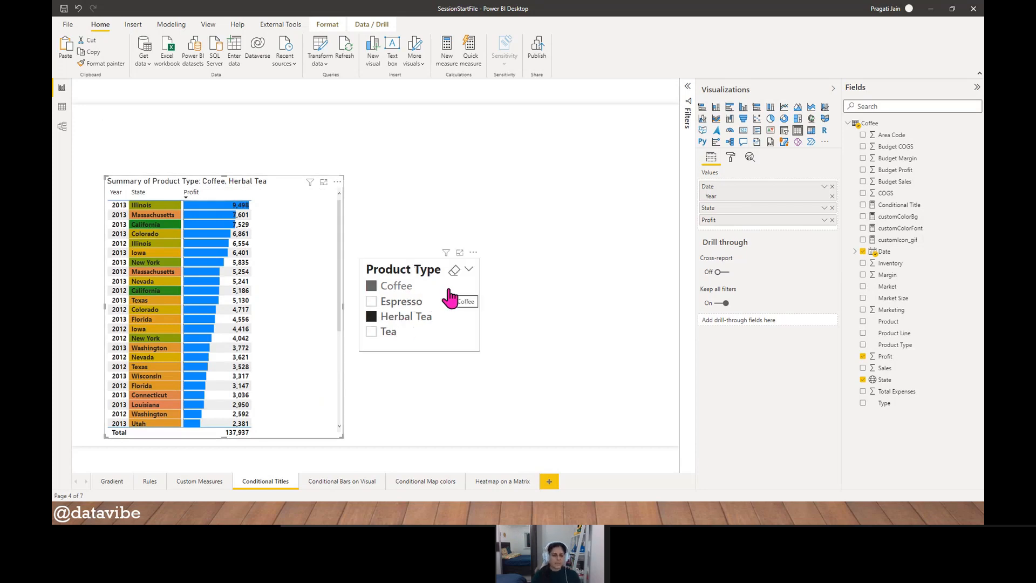
- Add Espresso to the slicer selection and narrow the summary table slightly from its right edge
click(372, 302)
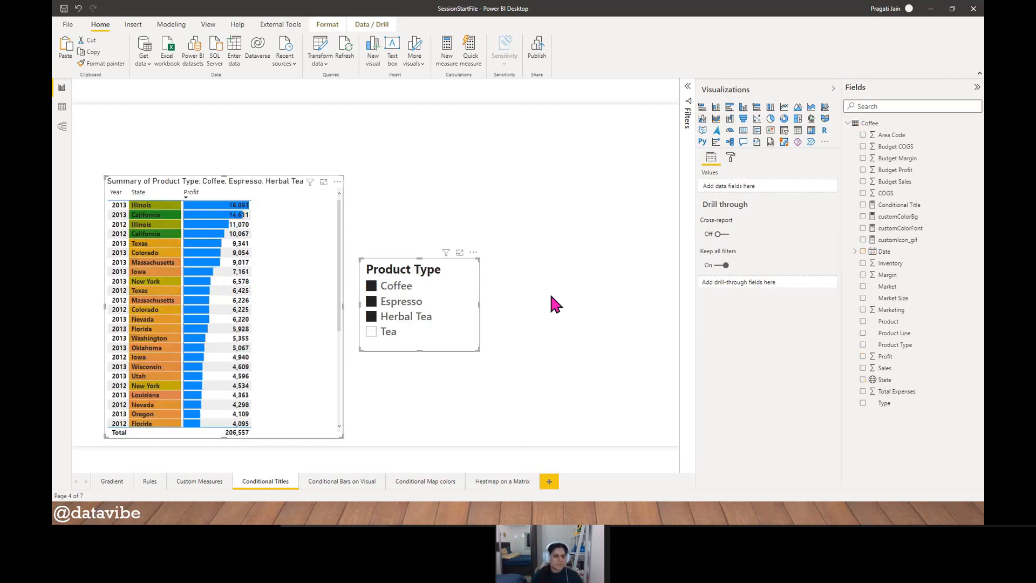
drag(342, 309, 338, 309)
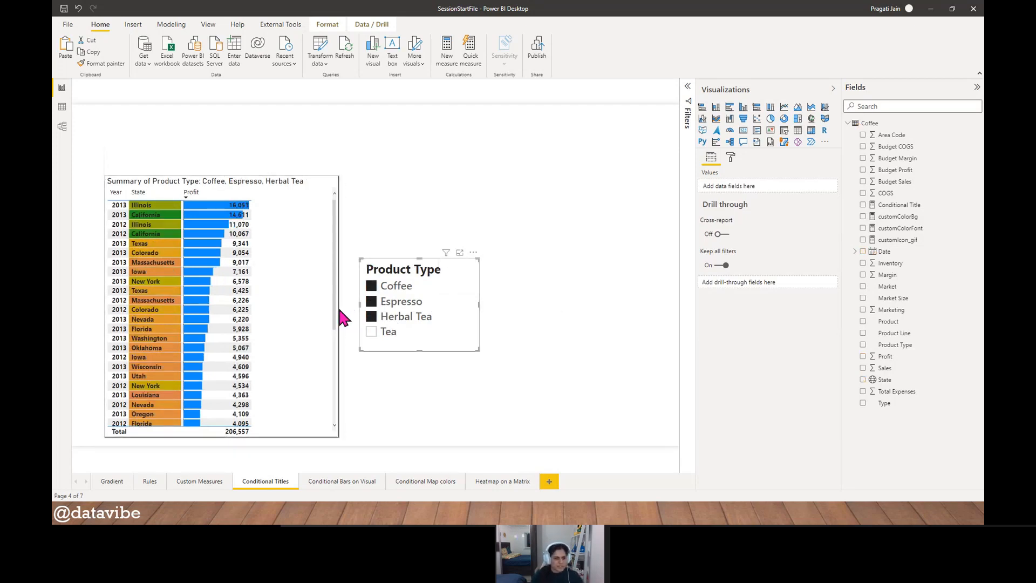
click(419, 185)
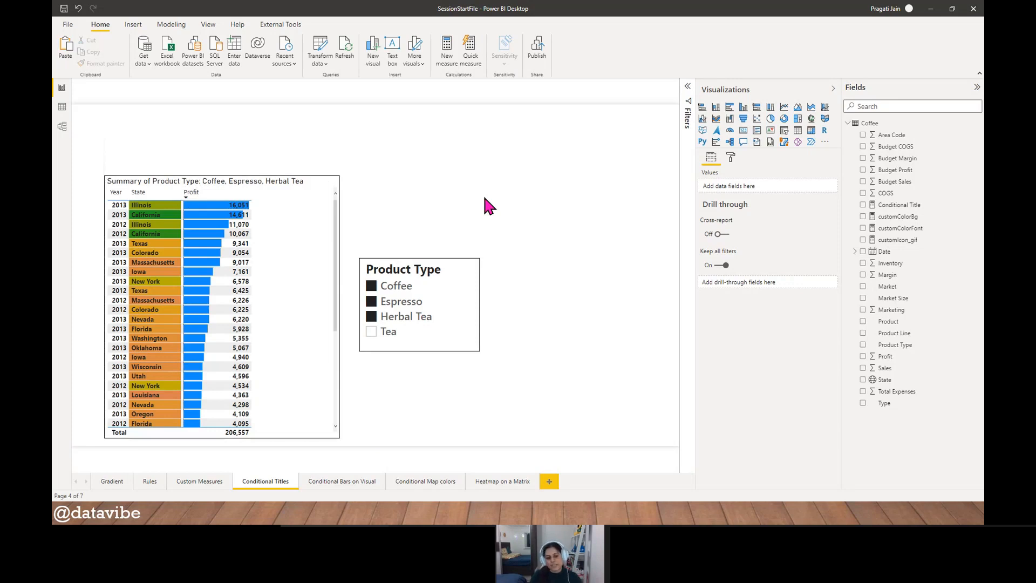
- On the Conditional Bars on Visual page, create a large clustered column chart with State on the axis and Sales as values
click(352, 482)
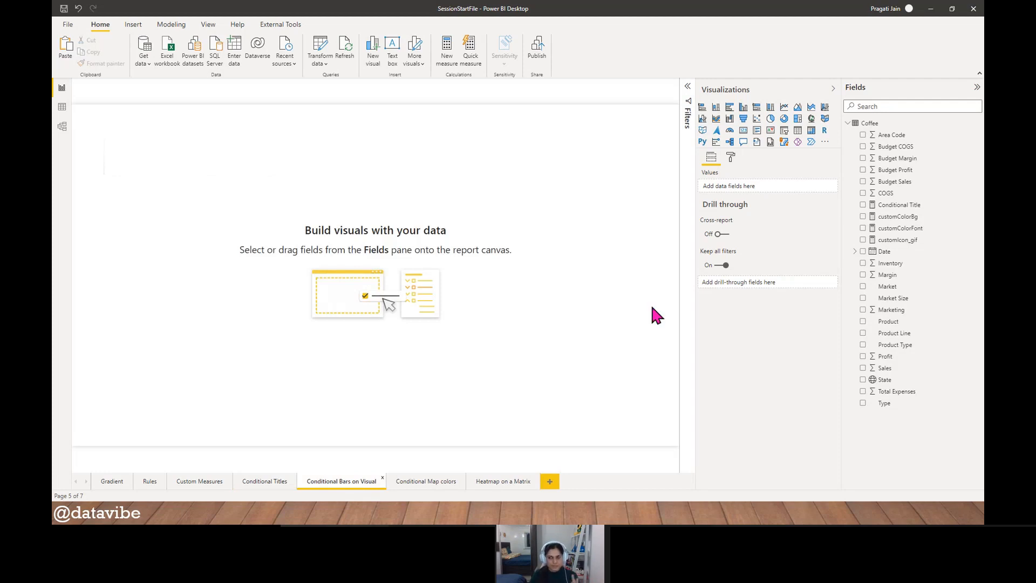
click(743, 107)
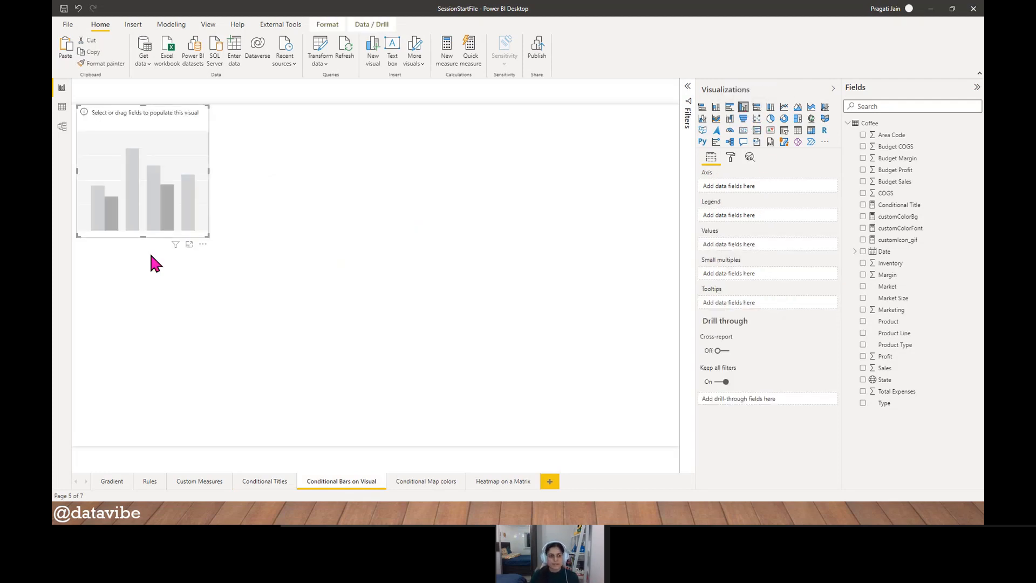
drag(130, 236, 618, 399)
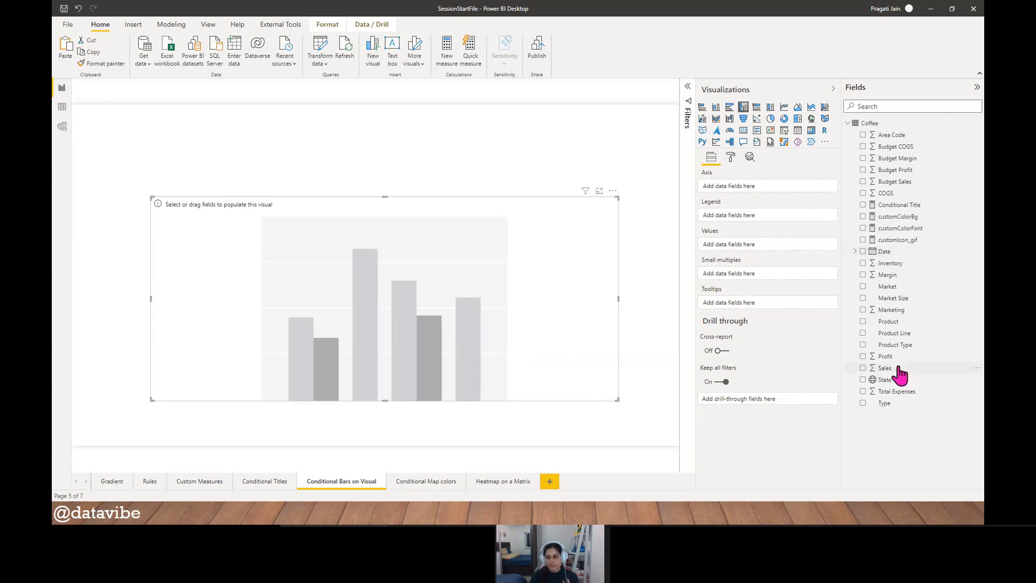
drag(894, 382, 746, 190)
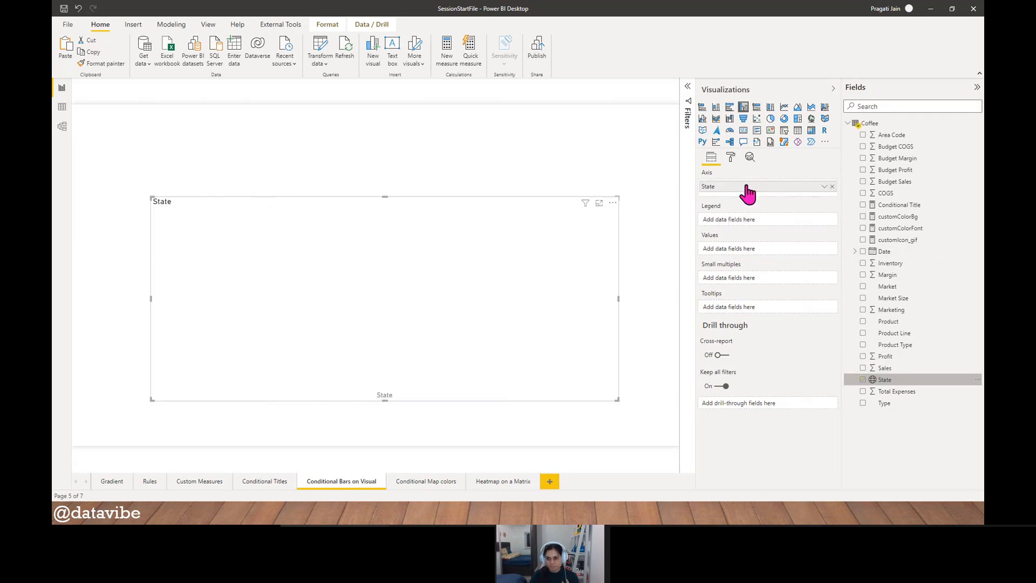
drag(887, 368, 760, 254)
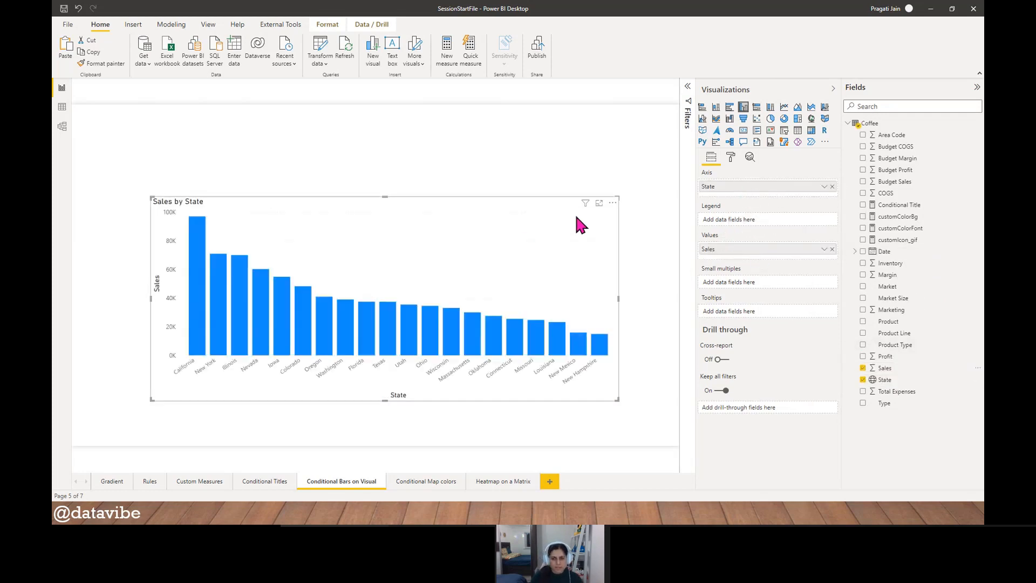
- Sort the Sales by State chart's axis by State and make the chart taller from its upper and lower edges
click(613, 203)
mouse_move(664, 260)
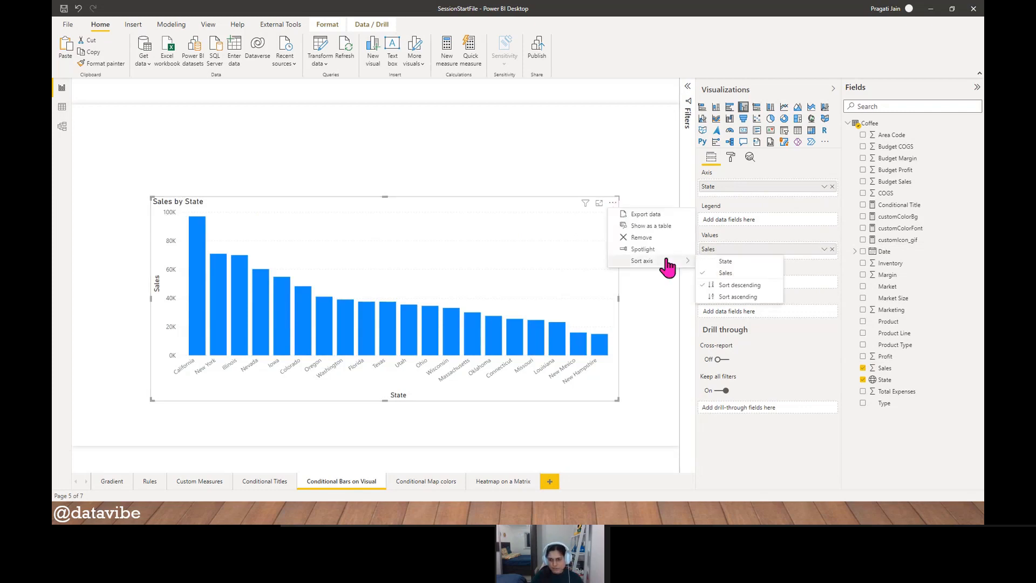
click(725, 262)
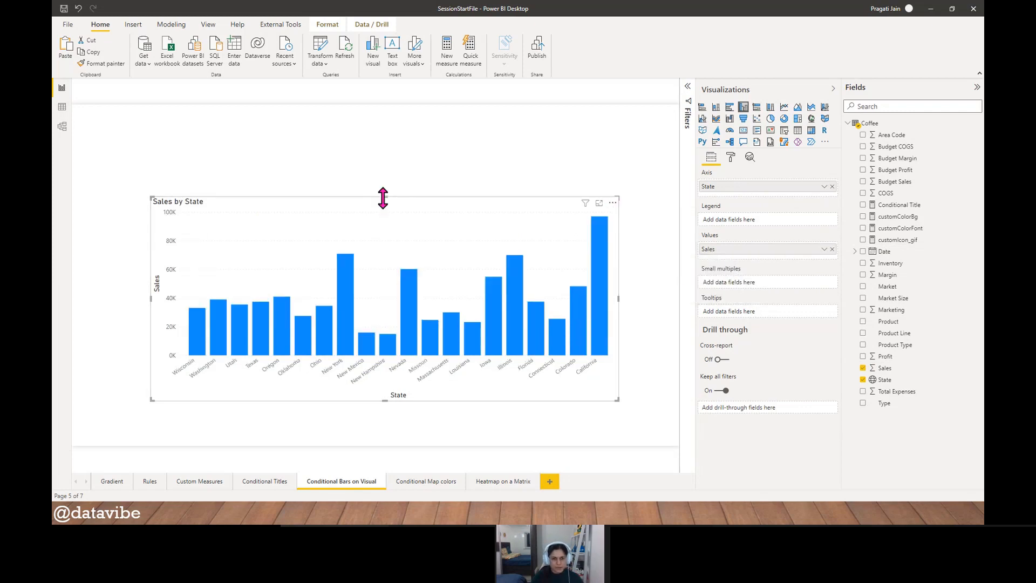
drag(385, 197, 381, 153)
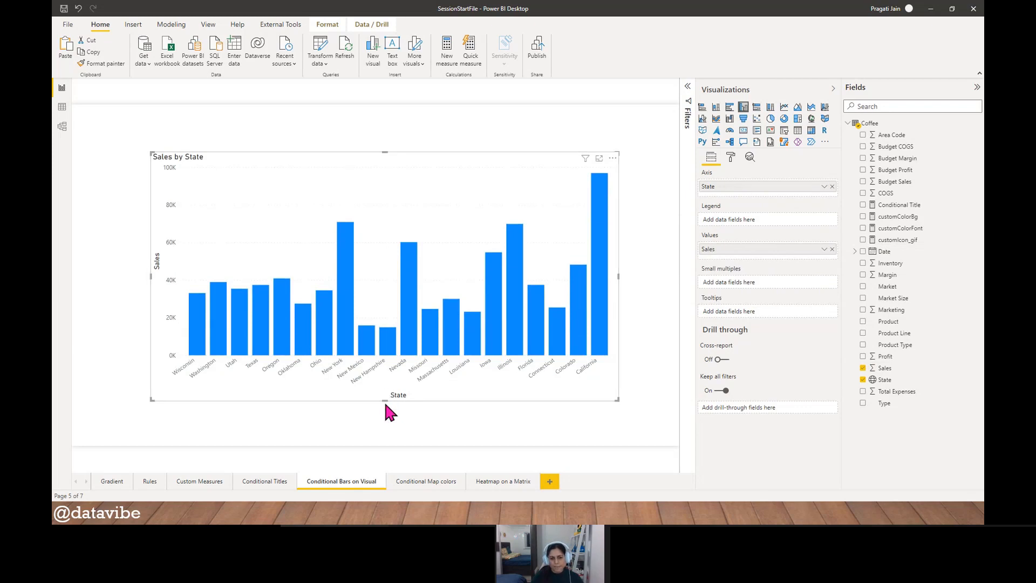
drag(387, 400, 393, 429)
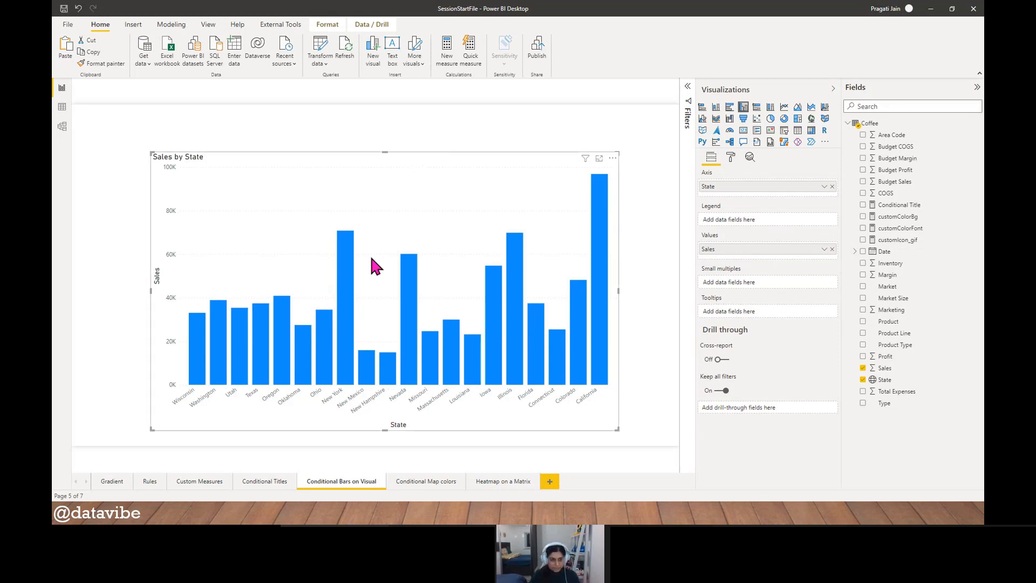
- Open the column chart's data color formatting and pick the theme blue as the default color
click(731, 158)
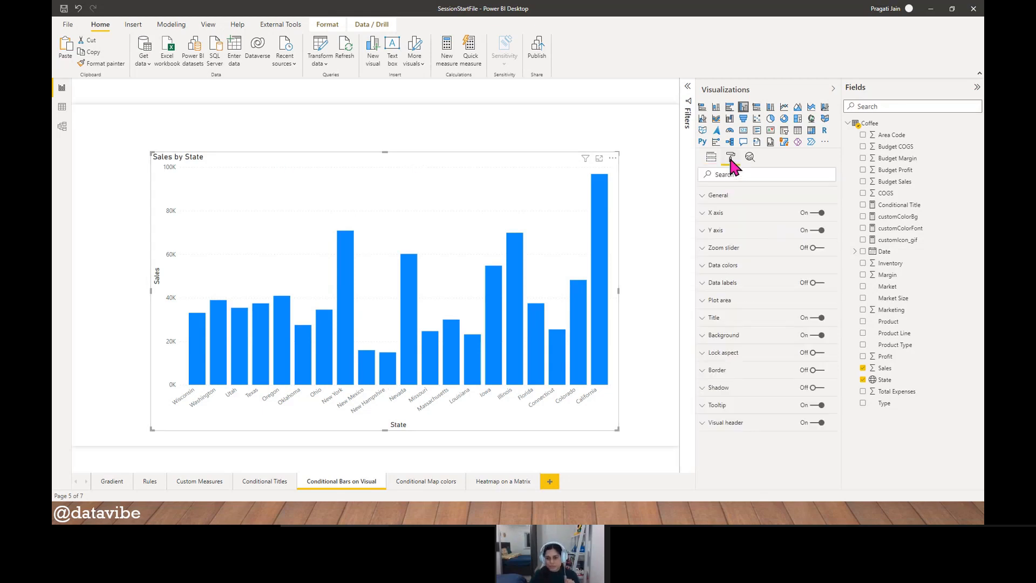
click(732, 267)
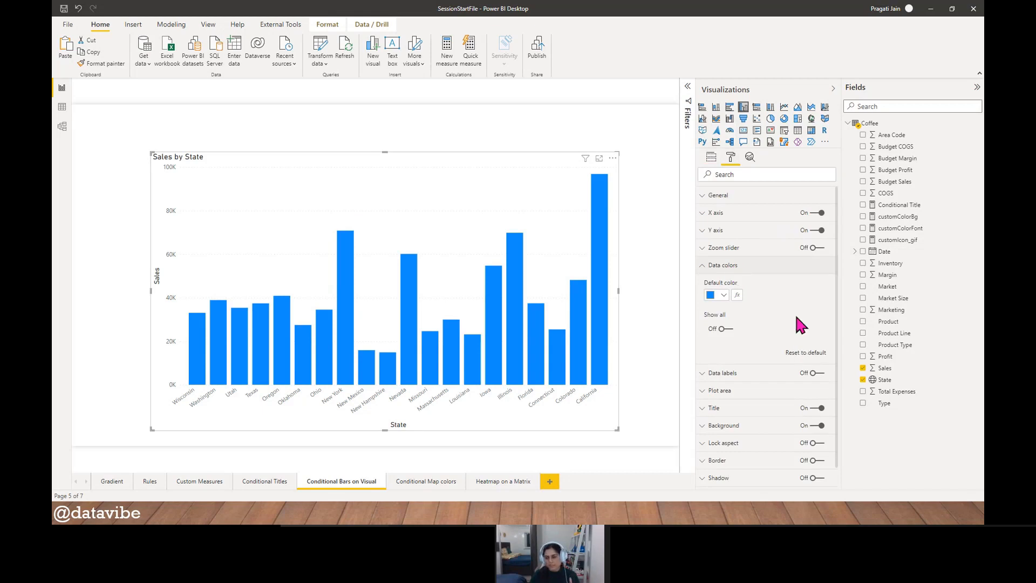
scroll(801, 325, down, 1)
click(719, 271)
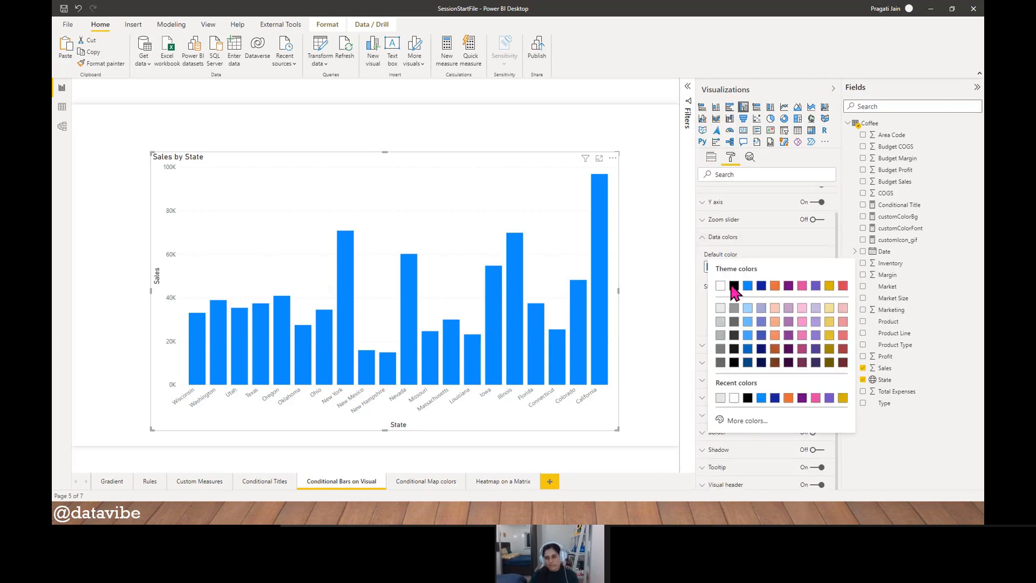
click(745, 286)
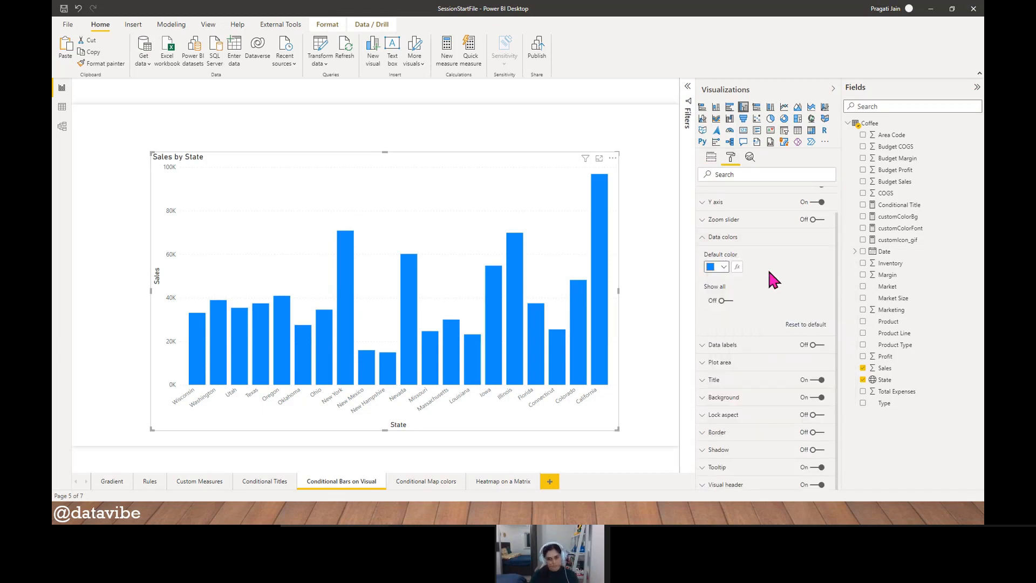
- Show individual color settings for all states, look through the list, and turn the option off again
click(725, 300)
scroll(760, 334, down, 3)
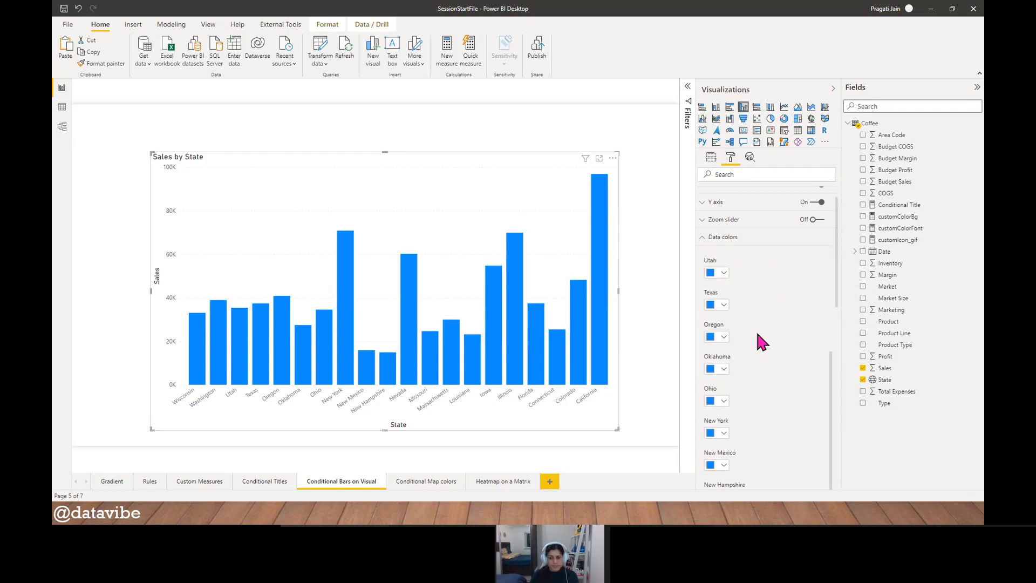
scroll(757, 334, down, 5)
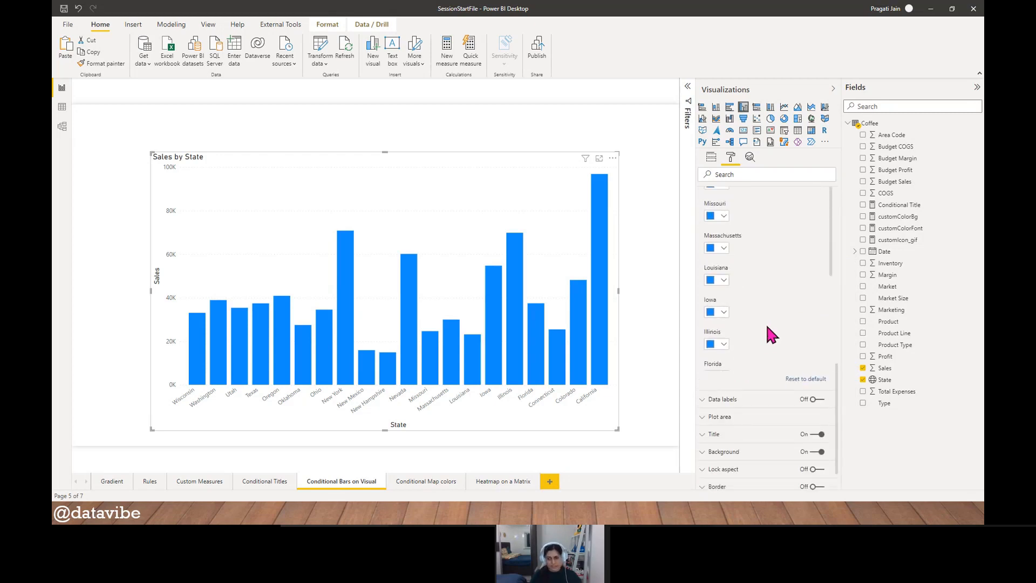
scroll(769, 332, up, 8)
click(722, 329)
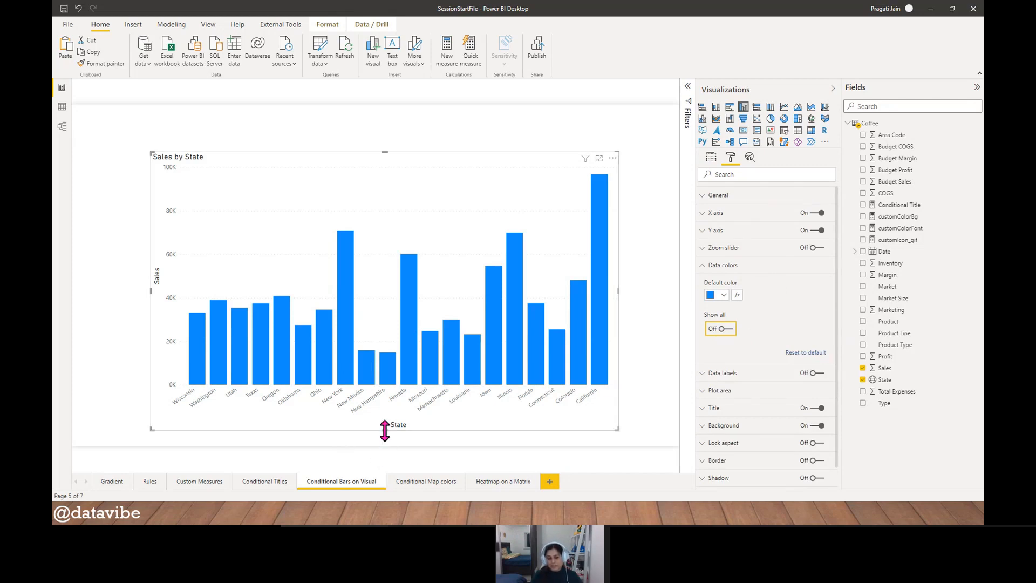
mouse_move(384, 430)
mouse_down()
mouse_move(384, 397)
mouse_move(383, 429)
mouse_up()
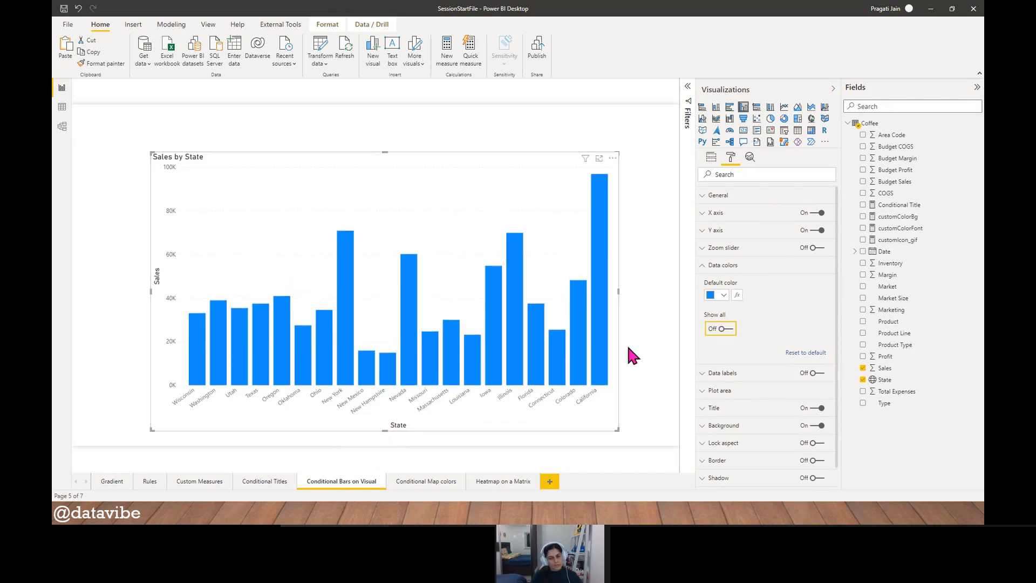
- Open conditional formatting for the columns' default color and base the gradient on the sum of Sales
click(737, 296)
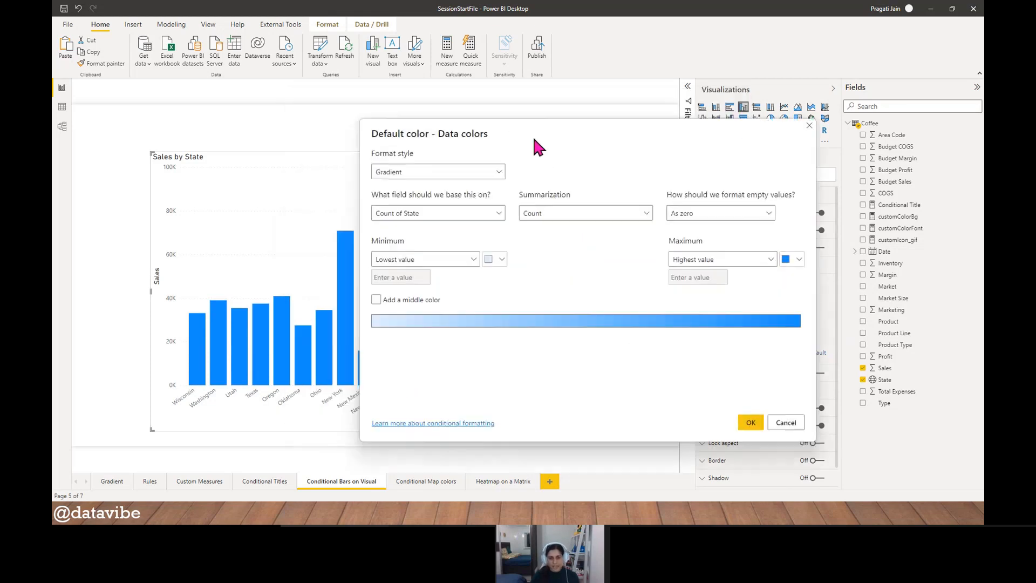
drag(535, 139, 546, 115)
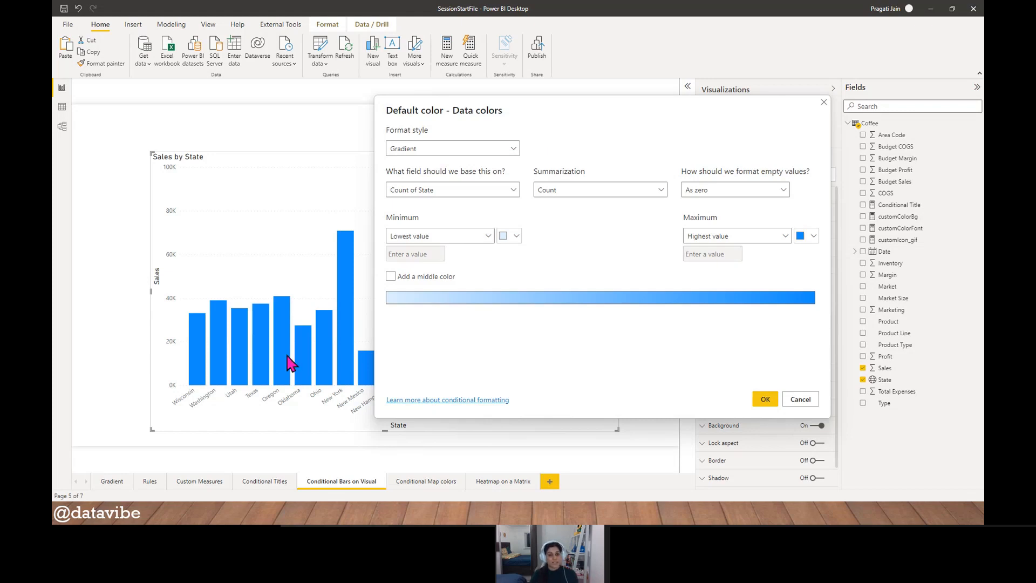
click(510, 193)
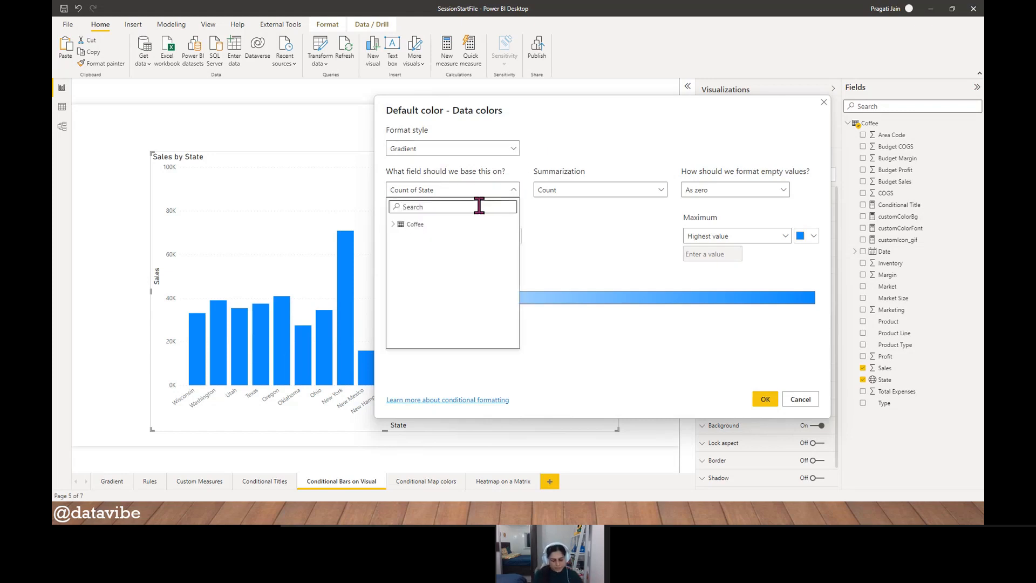
text(sales)
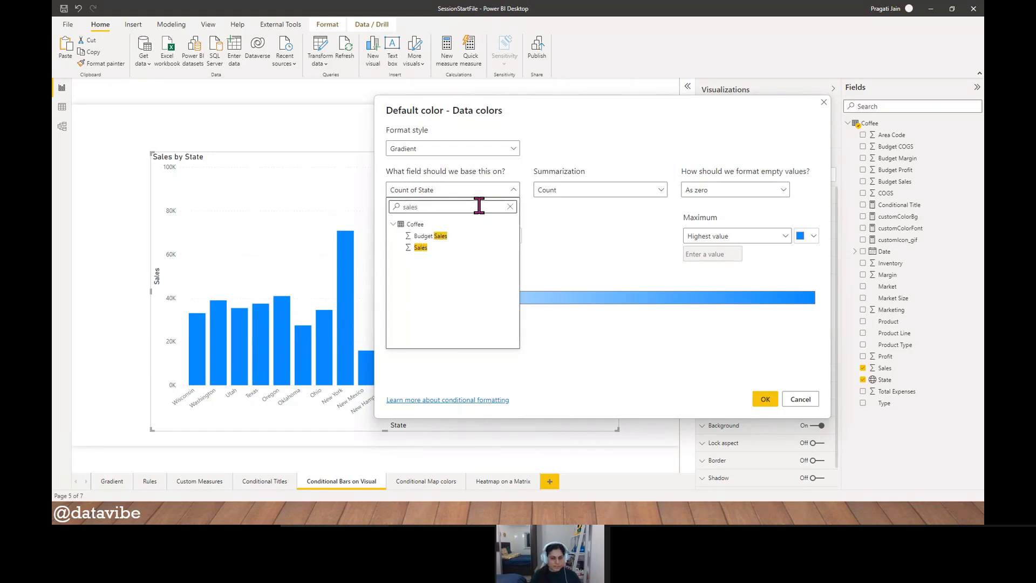
click(459, 247)
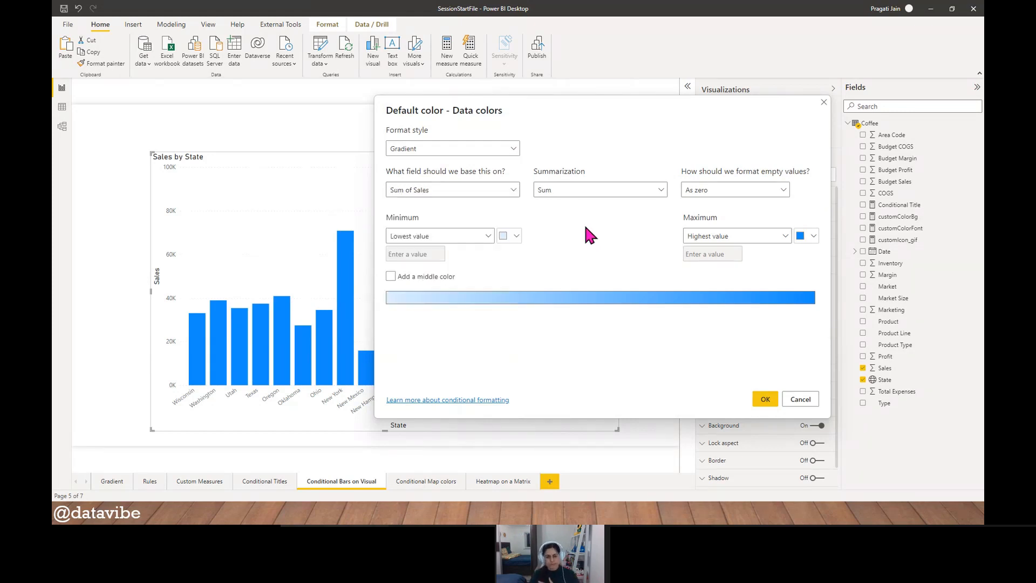
- Add a middle color to the gradient, set the minimum color to light orange, and apply it to the columns
click(390, 276)
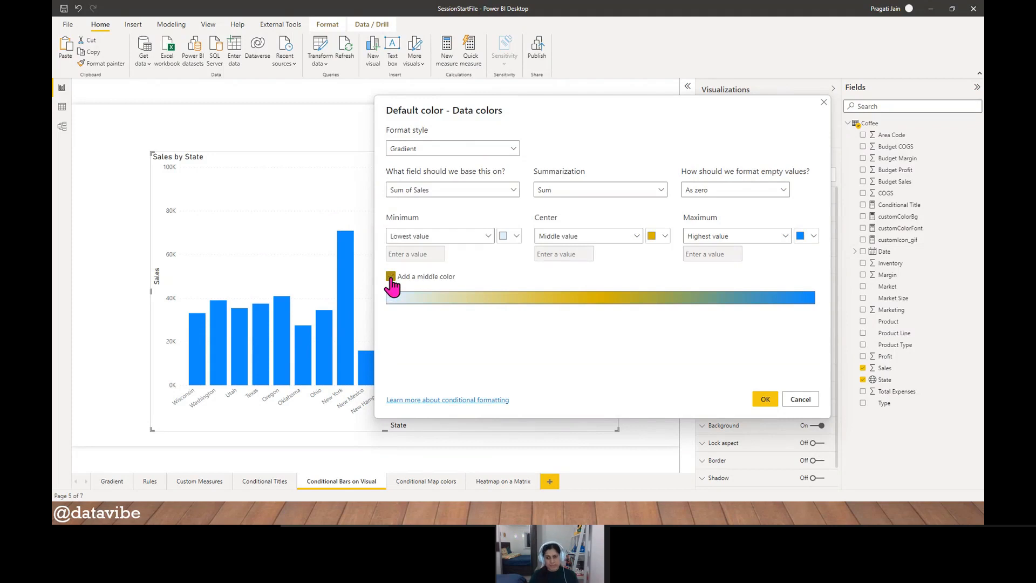
click(517, 236)
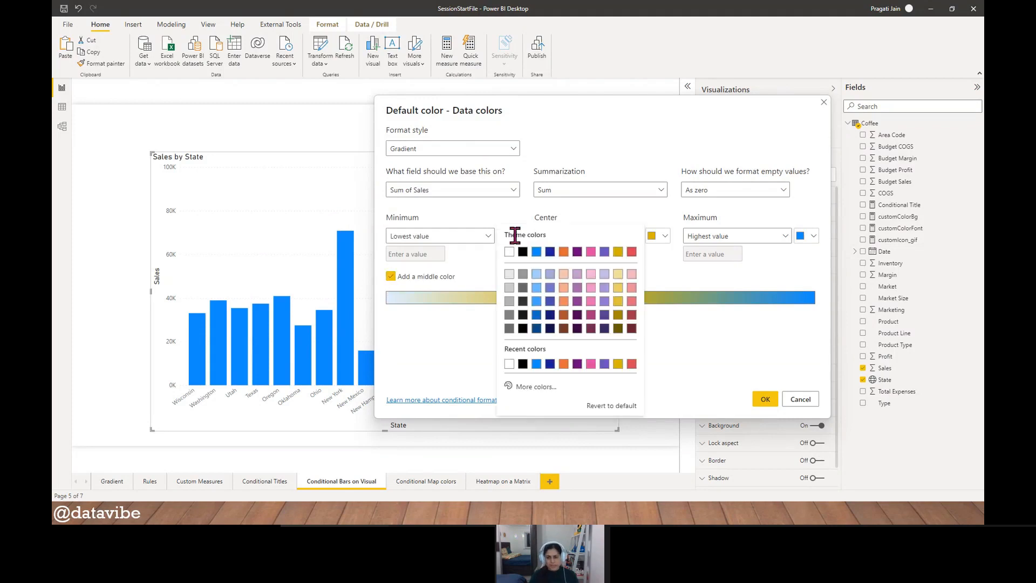
click(564, 288)
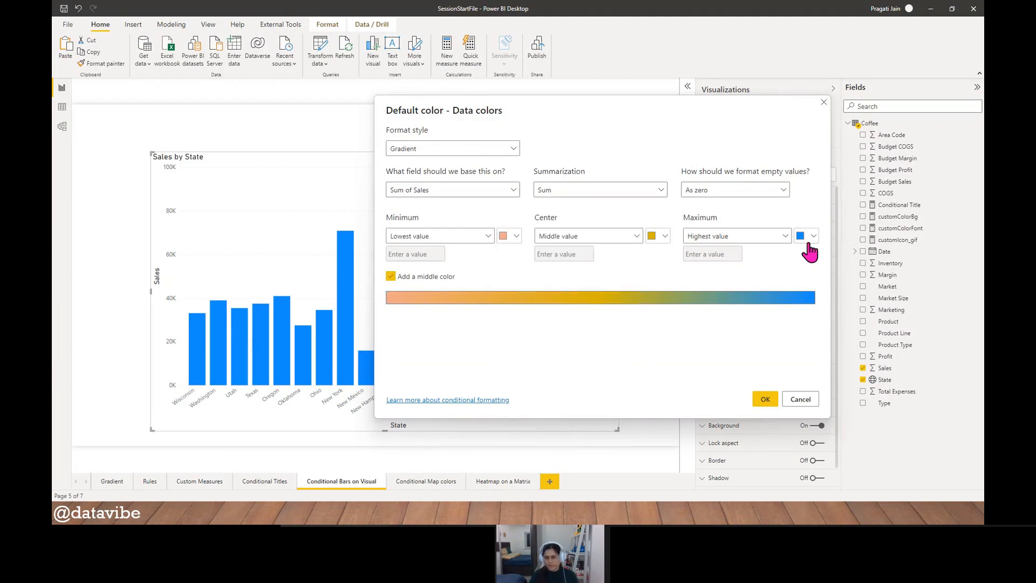
click(766, 399)
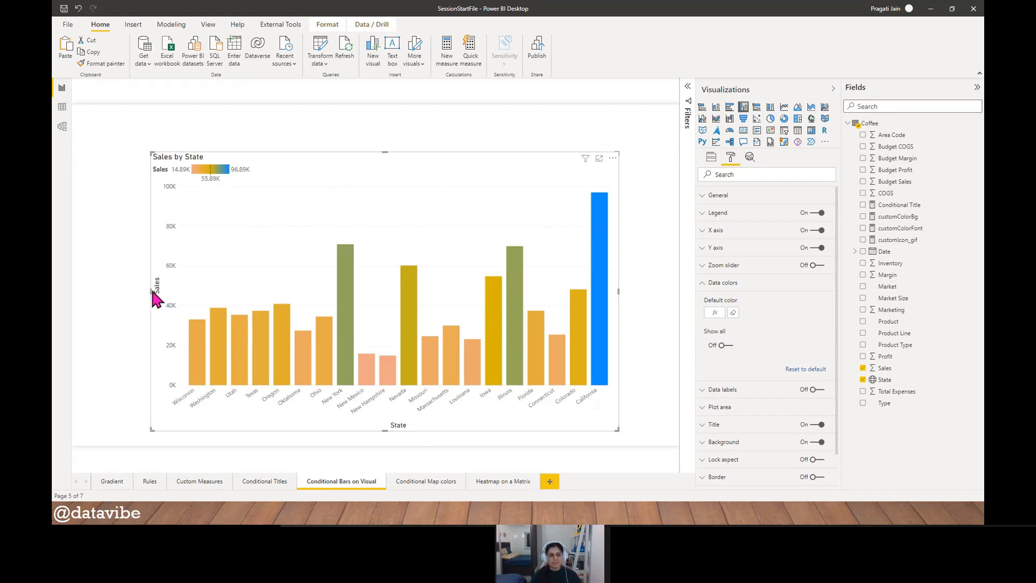
- Widen the Sales by State chart to nearly the full page width and shorten it from its lower edge
drag(153, 290, 85, 289)
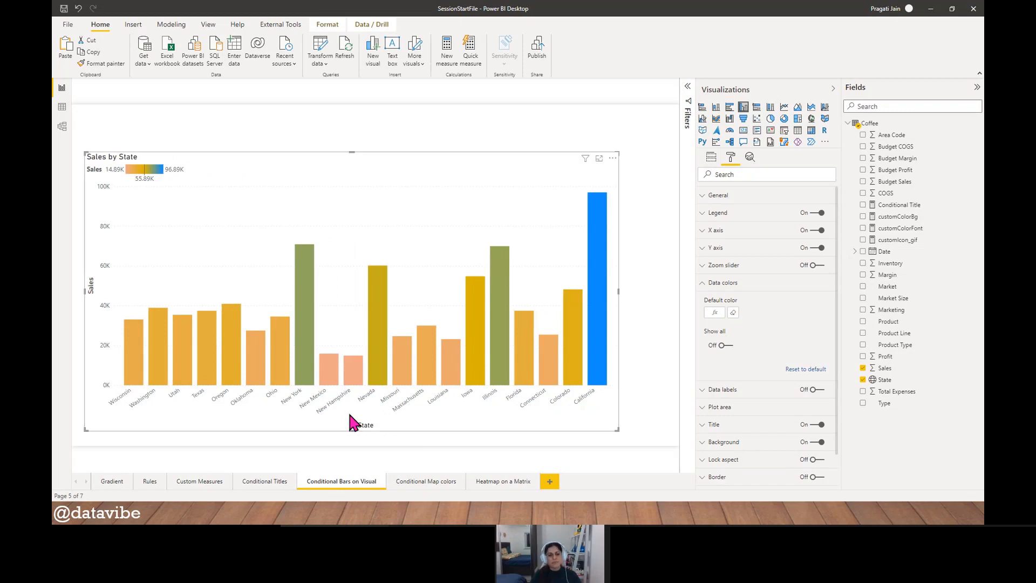
drag(354, 430, 362, 386)
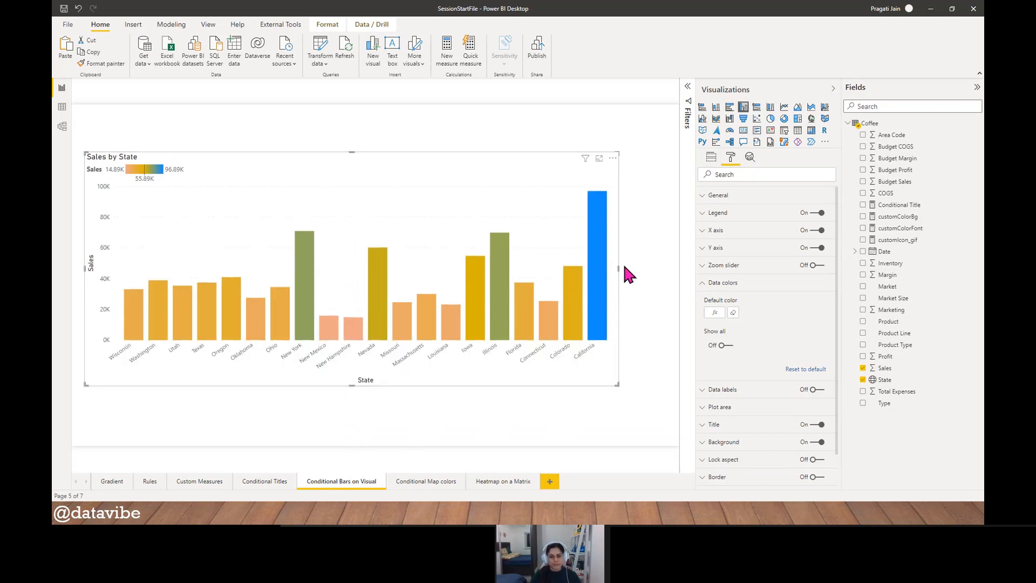
drag(618, 268, 672, 273)
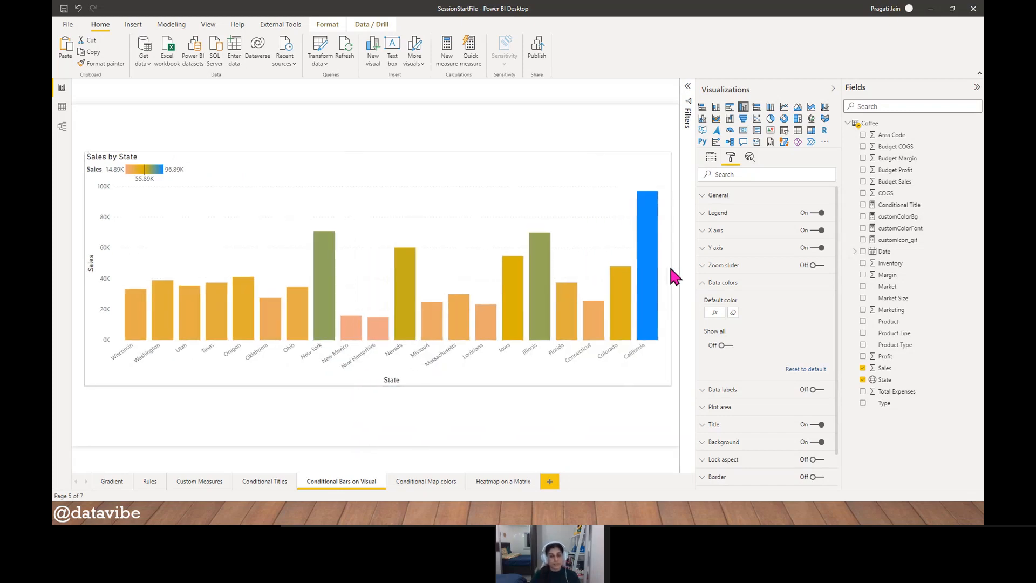
- Sort the color-graded chart's axis by Sales
click(665, 158)
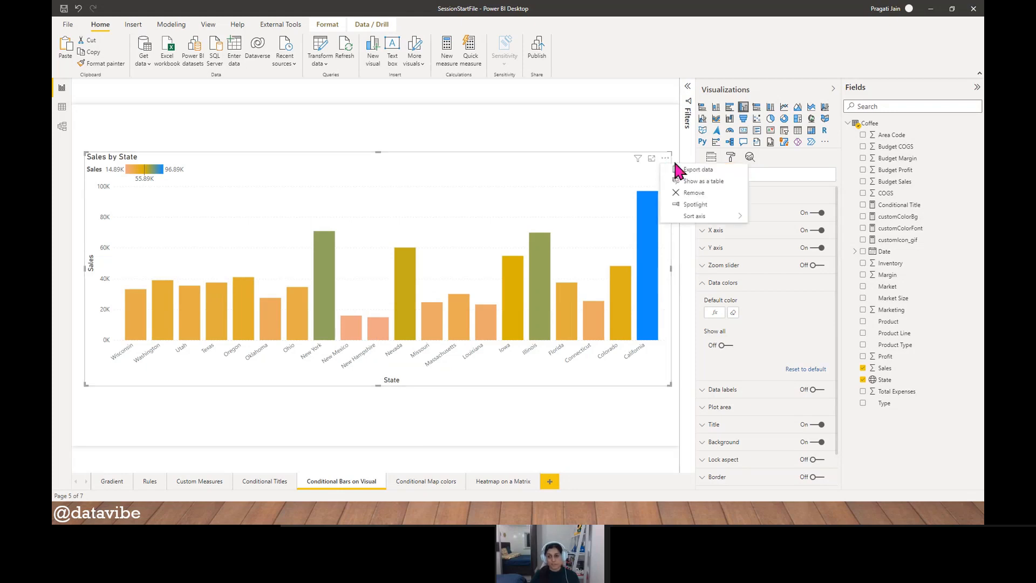
mouse_move(706, 217)
click(779, 228)
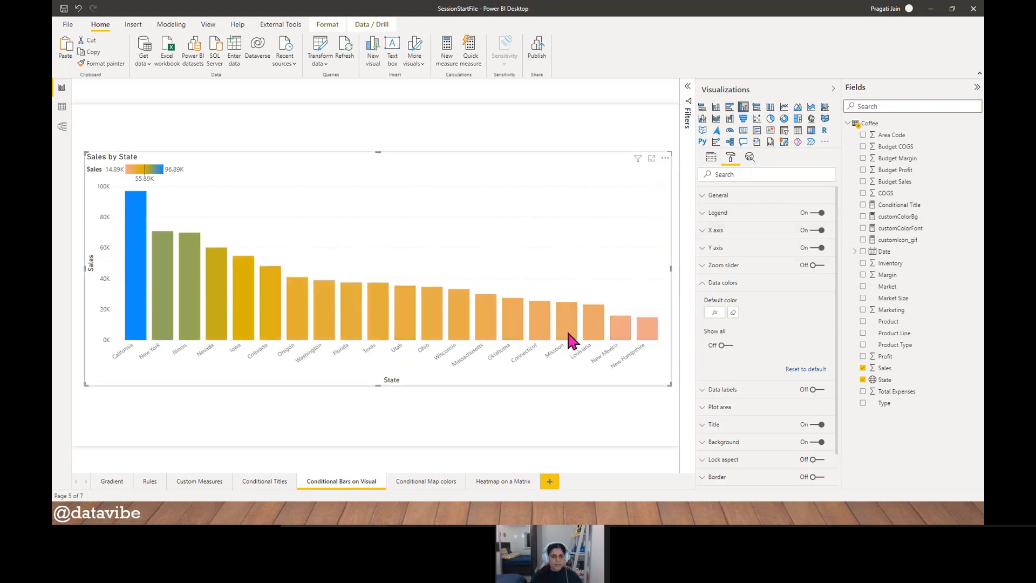
- Return the chart's axis sorting to State and leave the chart deselected
click(664, 158)
mouse_move(711, 219)
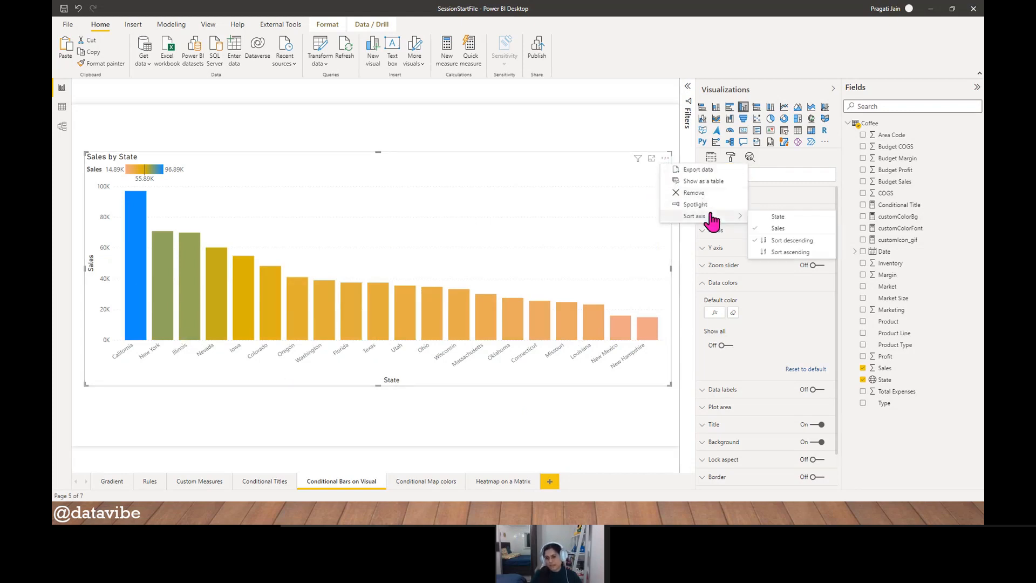
click(769, 216)
click(446, 414)
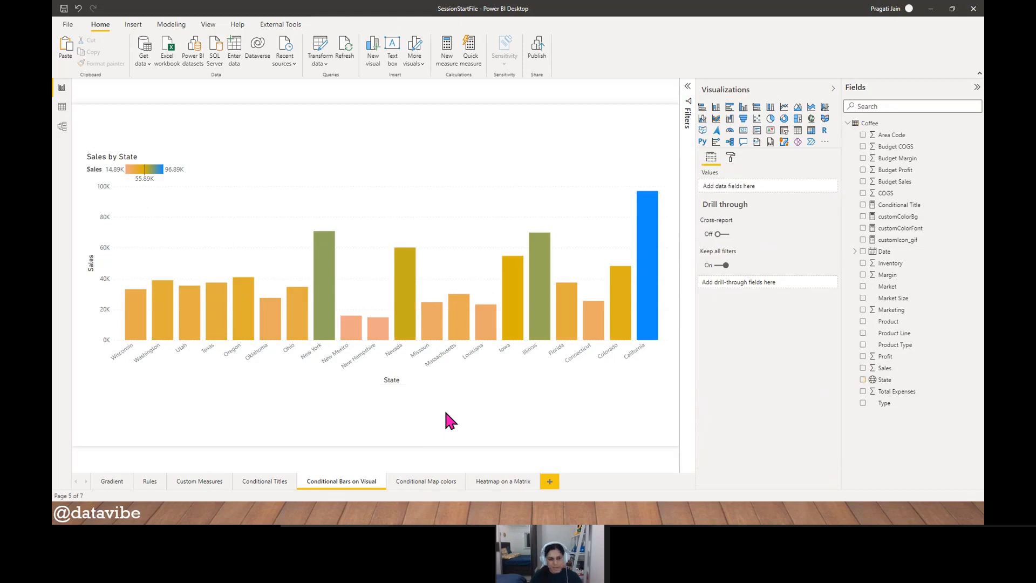
click(376, 171)
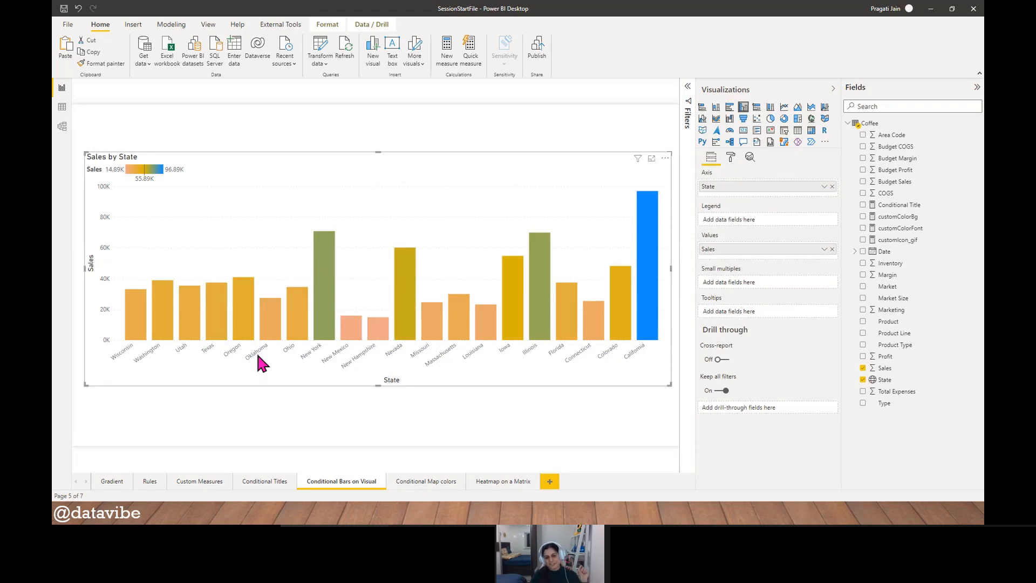
click(415, 132)
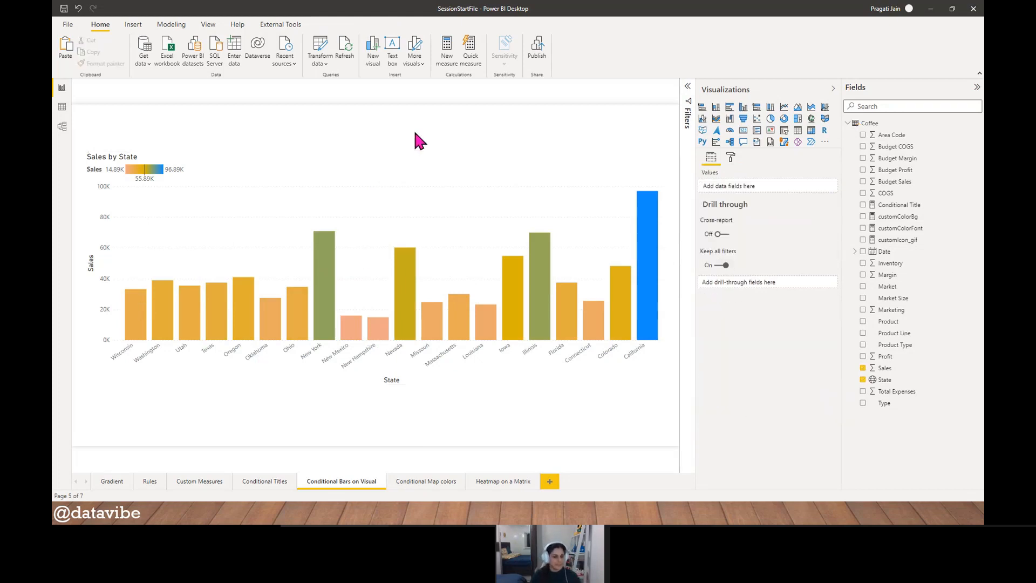
- On the Conditional Map colors page, create a large filled map with State as location and Profit as tooltip
click(422, 482)
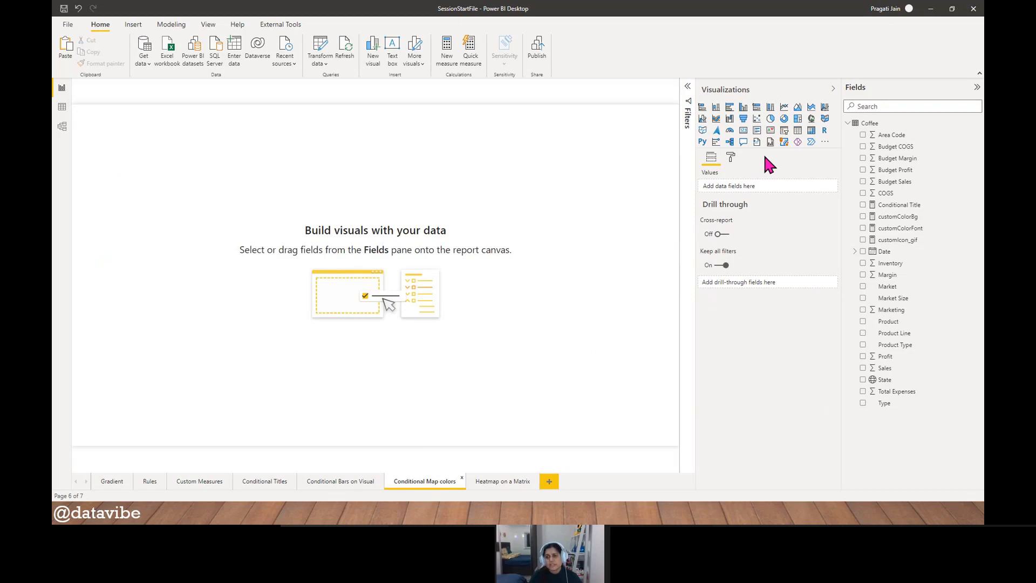
click(825, 118)
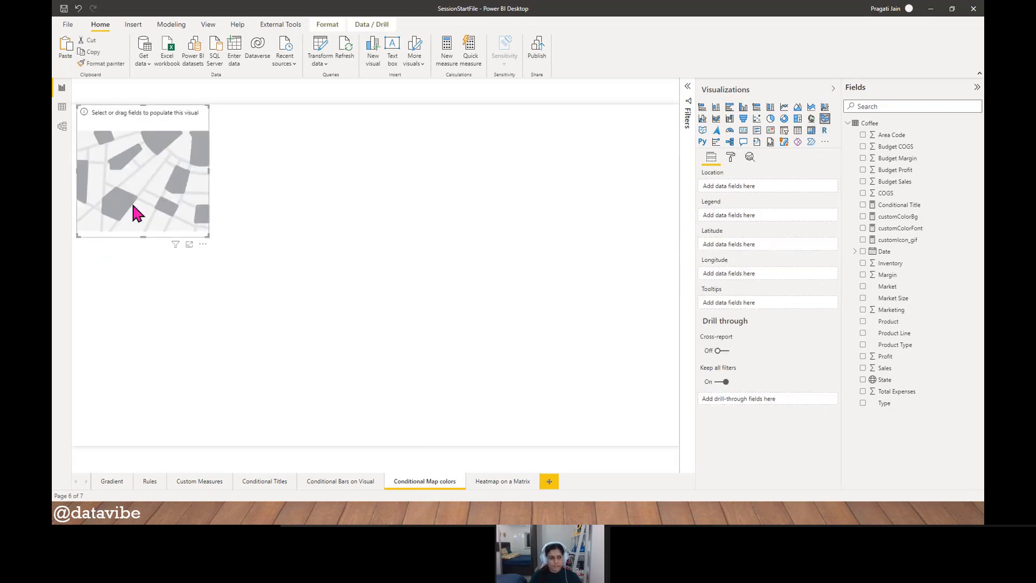
drag(130, 200, 286, 218)
drag(368, 270, 657, 392)
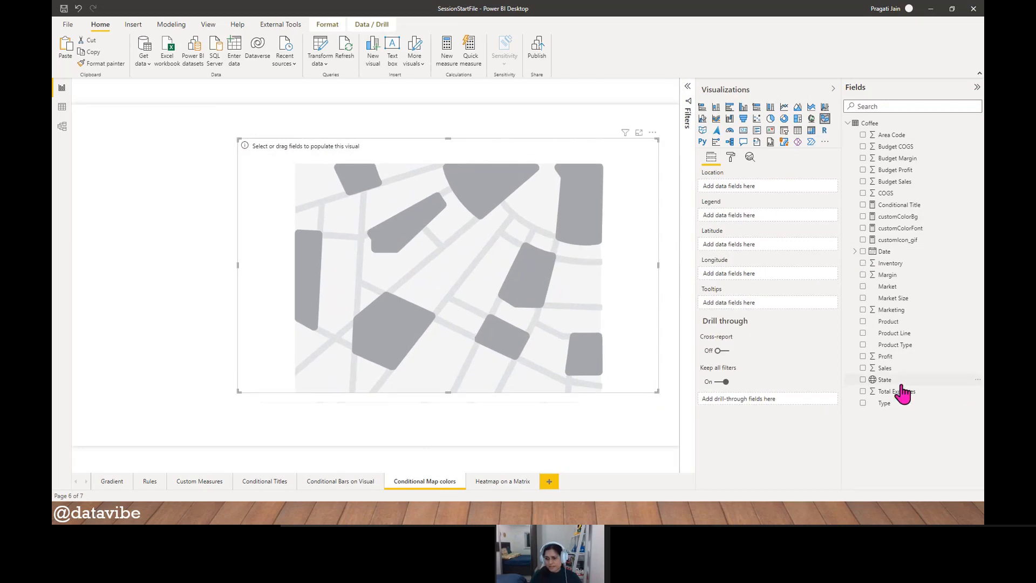
drag(887, 381, 759, 200)
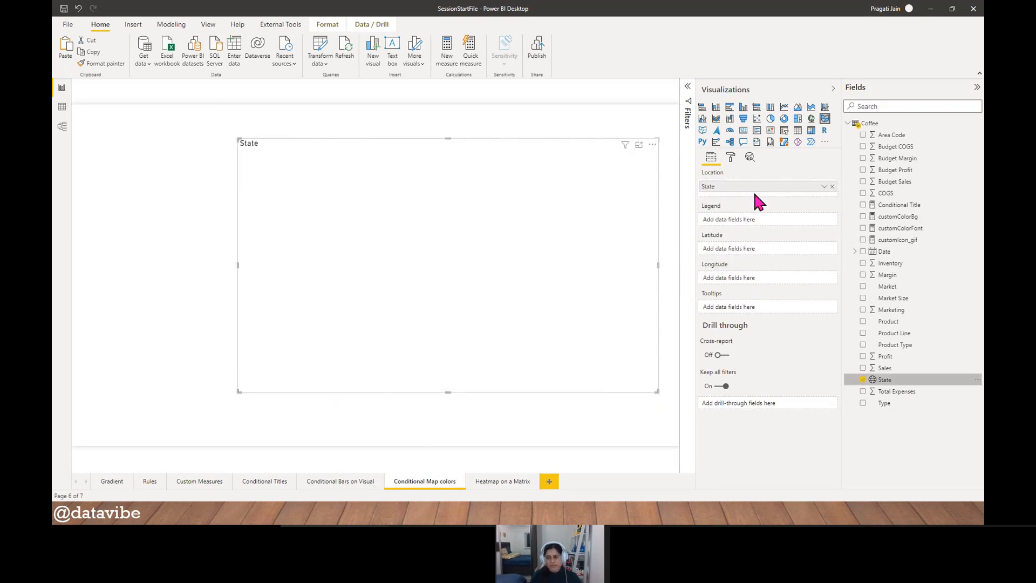
mouse_move(887, 358)
mouse_down()
mouse_move(805, 273)
mouse_move(777, 319)
mouse_move(750, 318)
mouse_up()
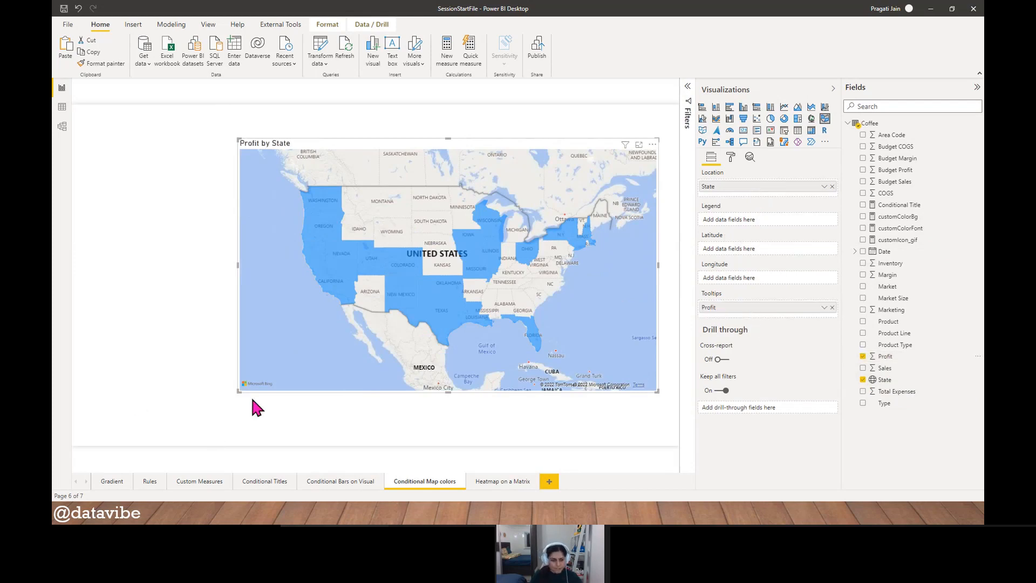
- Enlarge the Profit by State map toward the page's lower-left corner and format the Profit field as £ English (United Kingdom) currency
drag(237, 392, 127, 425)
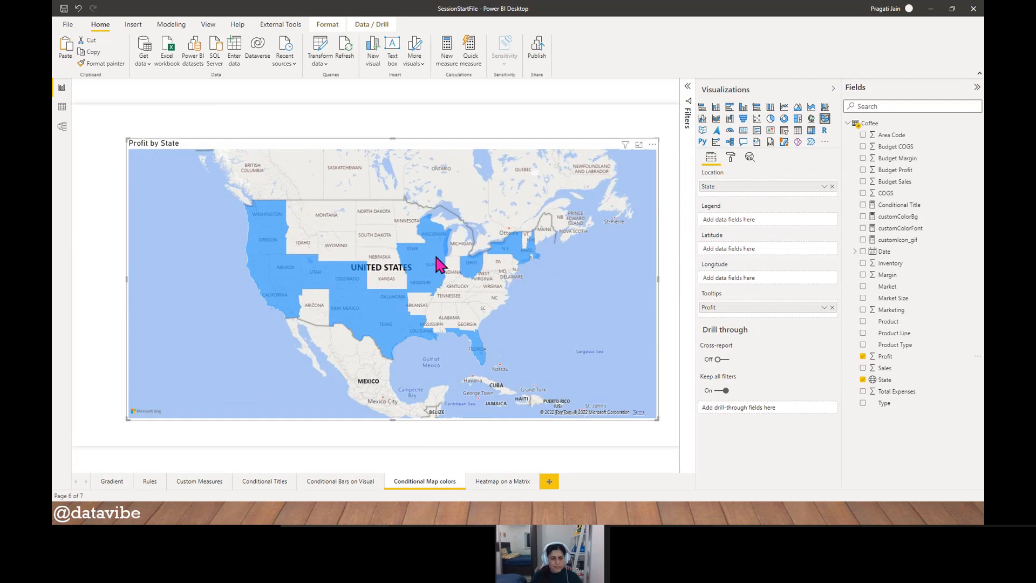
mouse_move(434, 265)
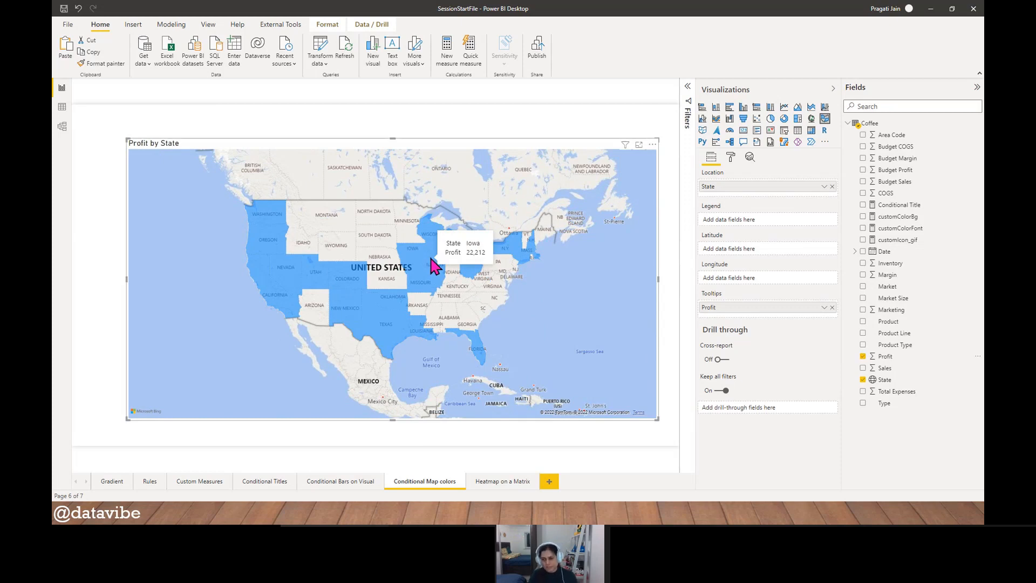
click(900, 357)
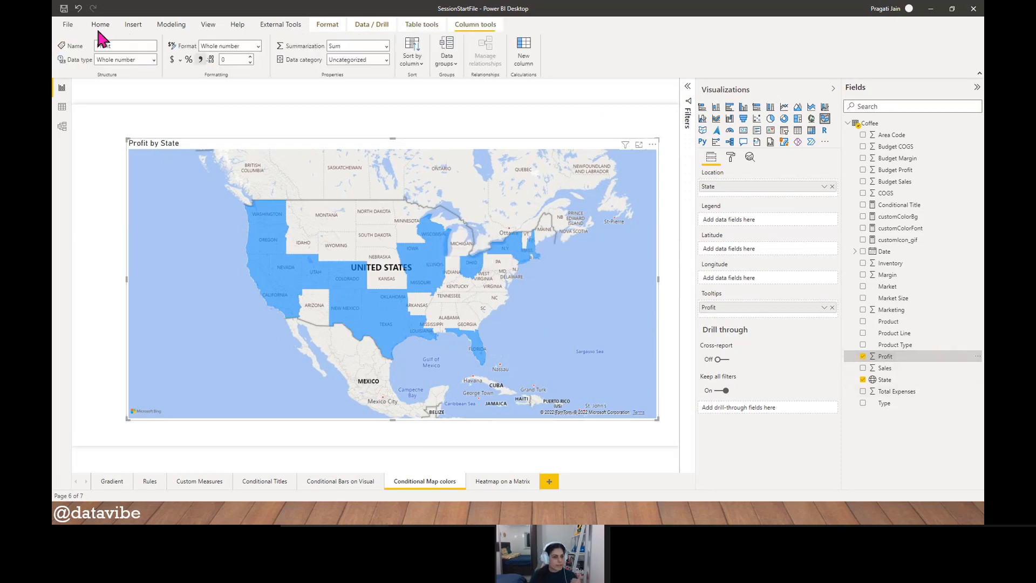
click(179, 59)
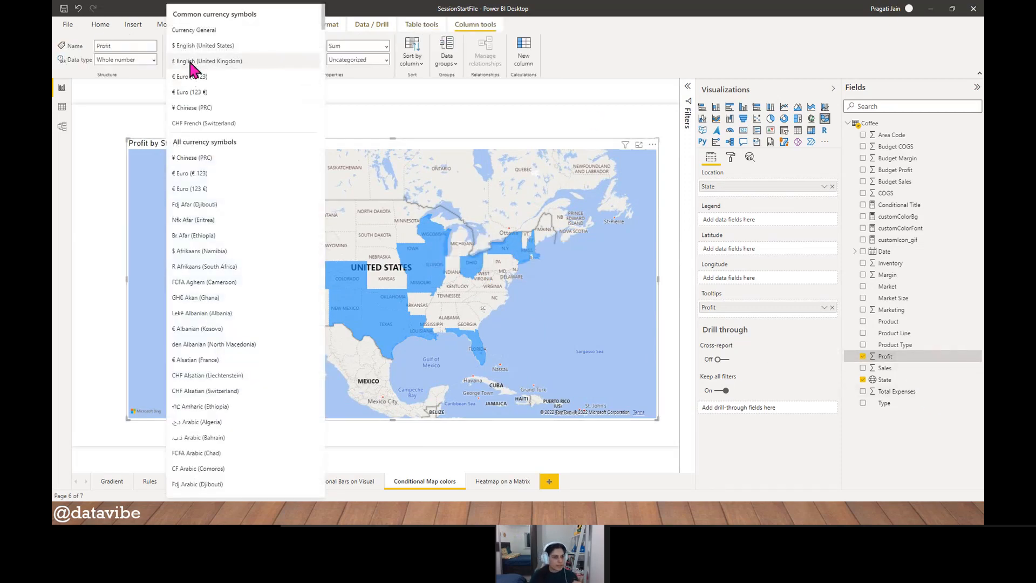
key(Escape)
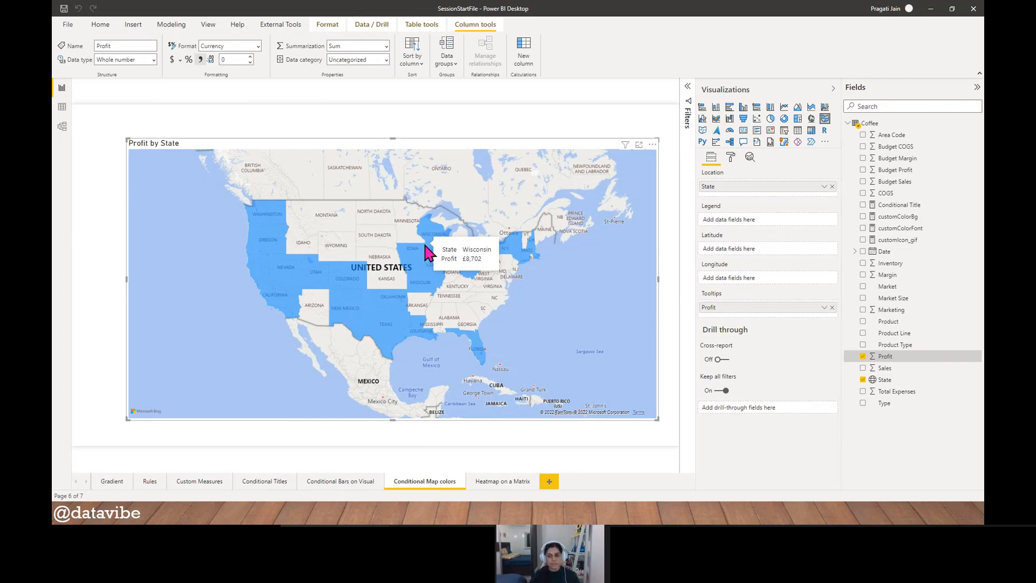
- Start conditional formatting of the map's default data color as a gradient based on the sum of Profit
click(731, 157)
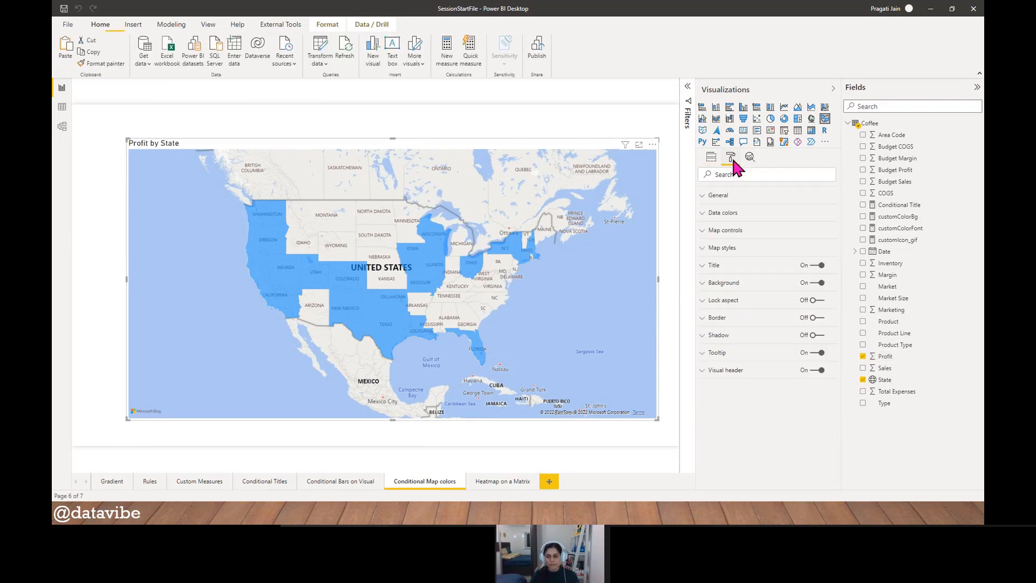
click(730, 216)
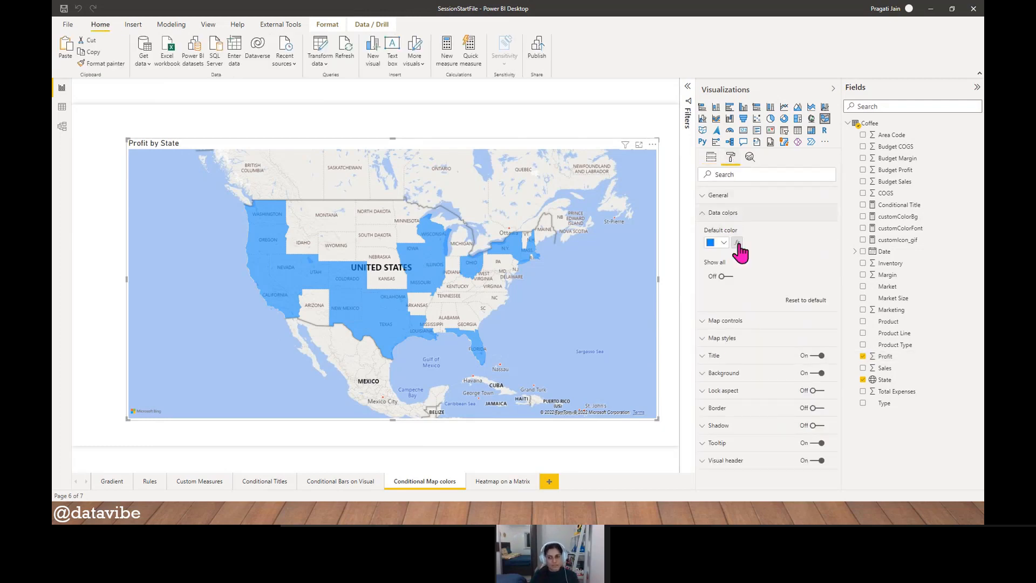
click(737, 243)
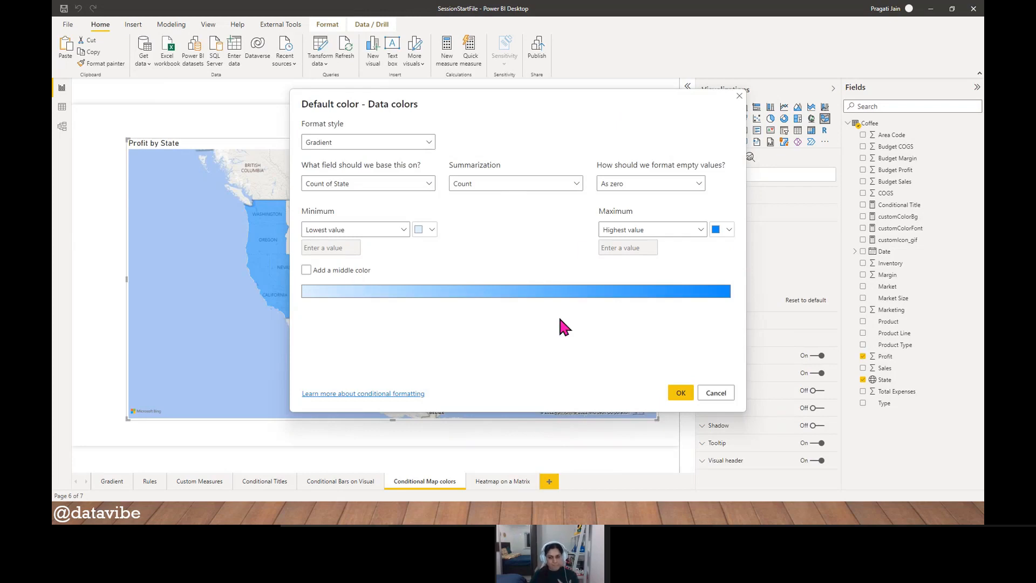
click(429, 184)
text(p)
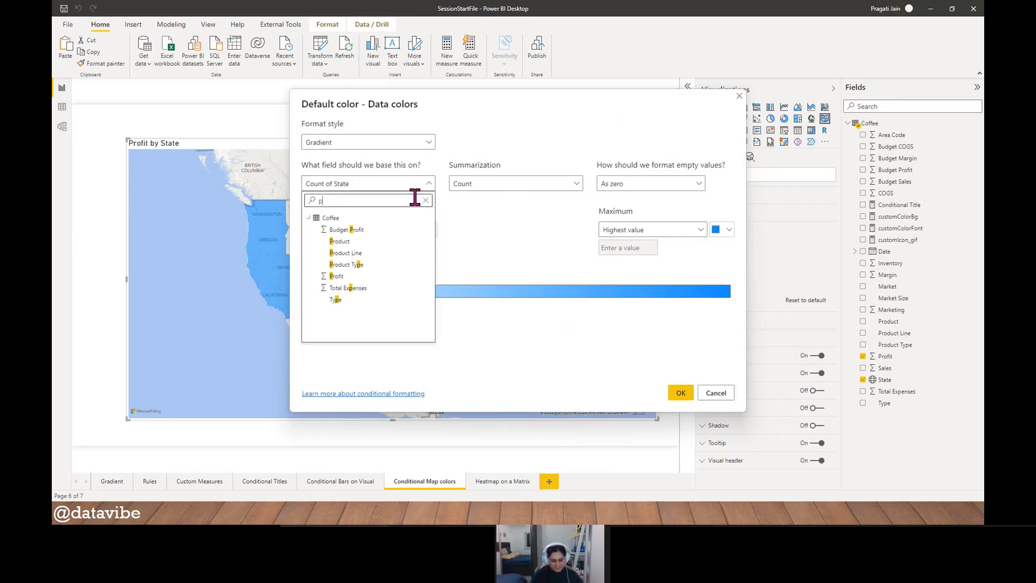
text(rofit)
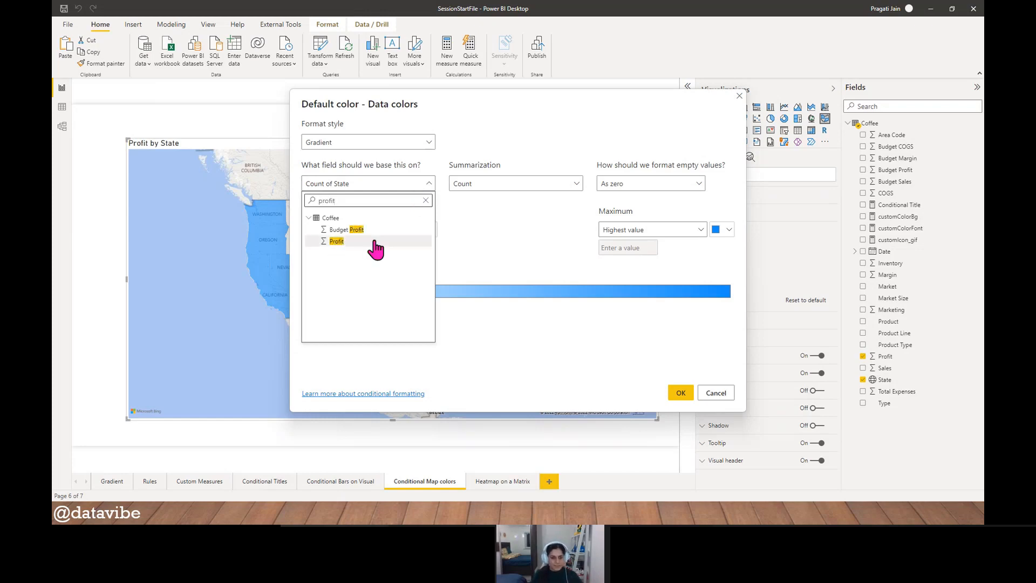
click(369, 241)
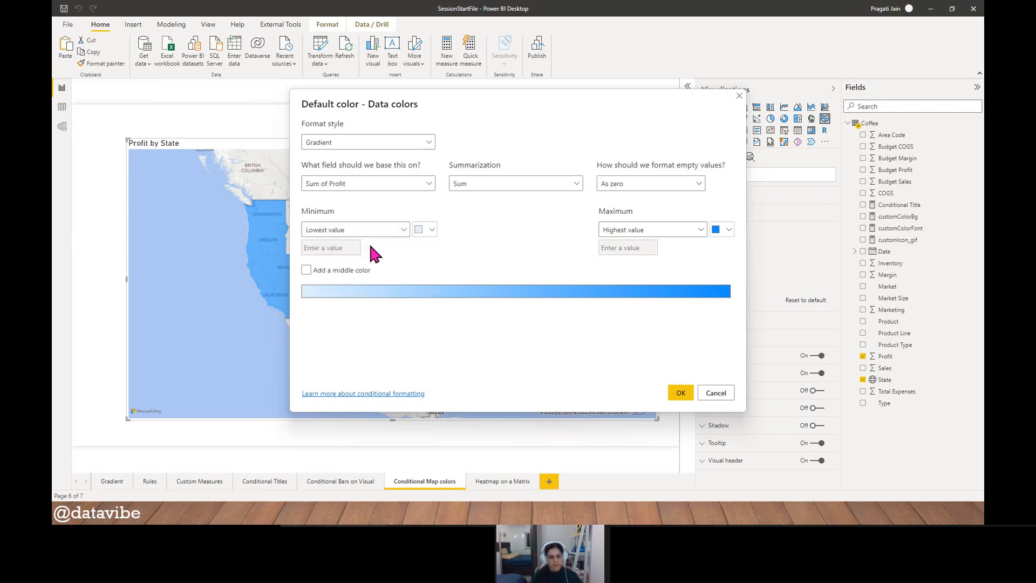
- Add a middle color to the gradient, choose light pink for the minimum, and apply the formatting to the map
click(306, 270)
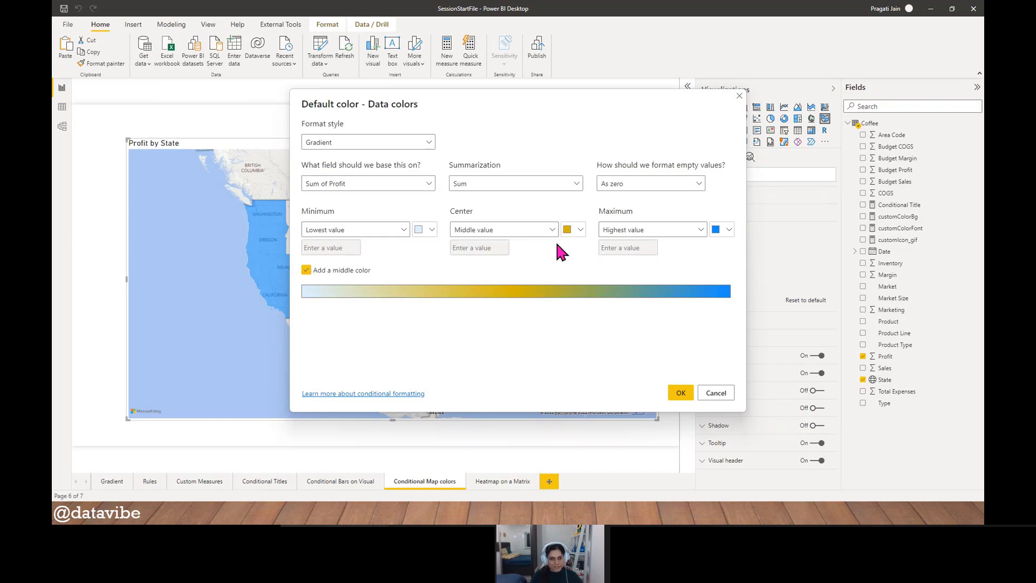
click(430, 231)
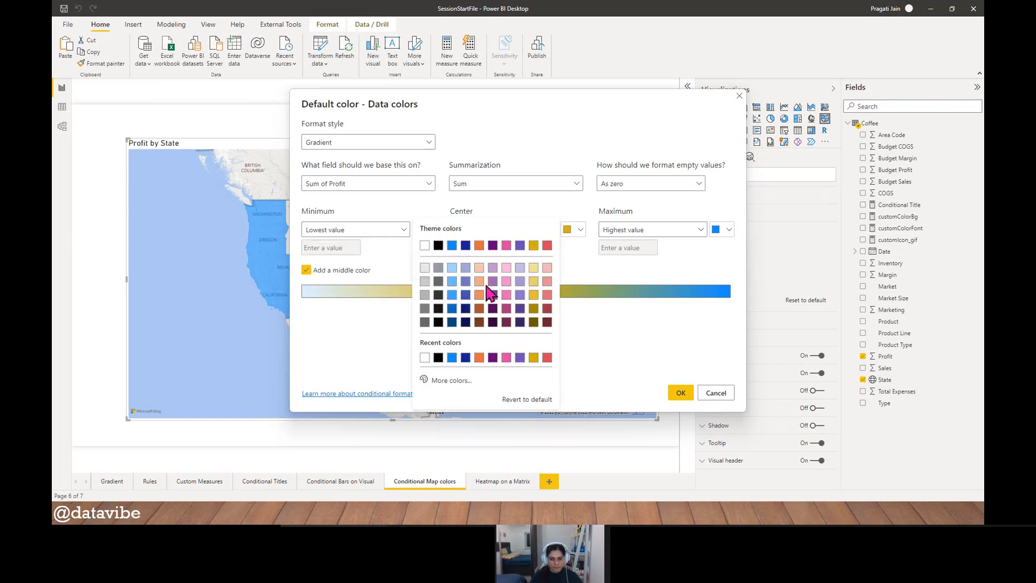
click(506, 282)
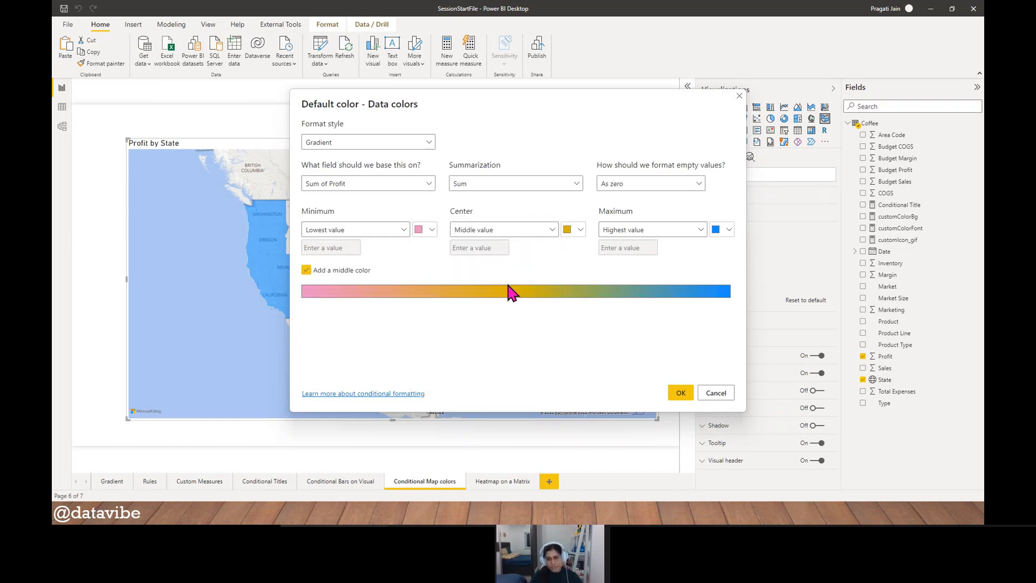
click(675, 396)
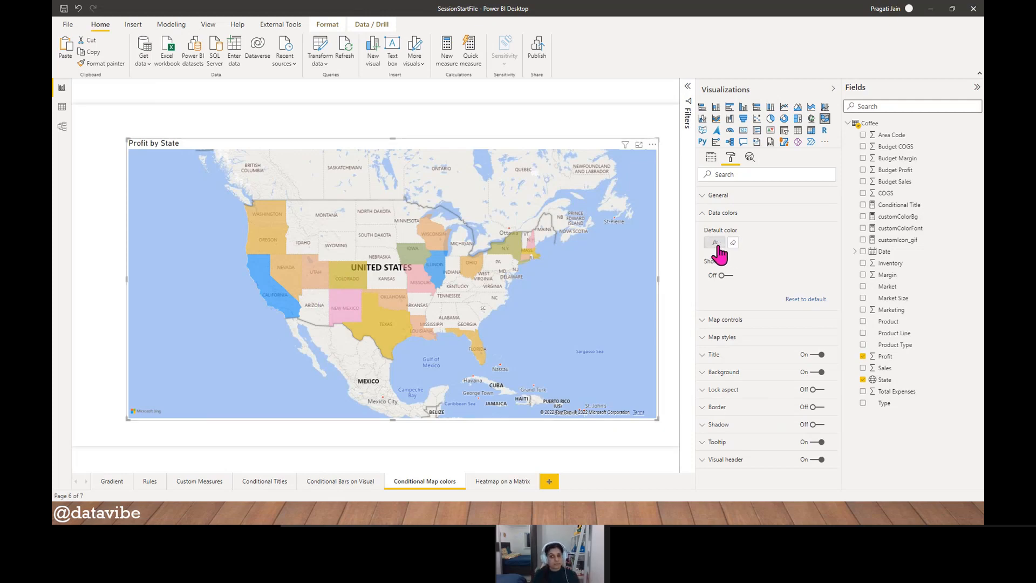
- Reopen the map's default color formatting and set the gradient's minimum to a custom red
click(715, 243)
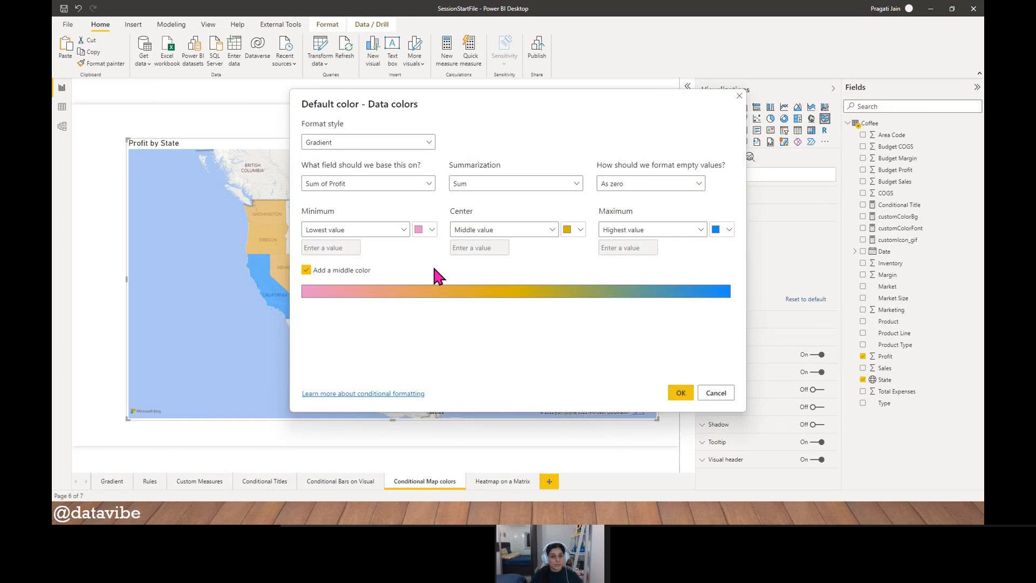
click(431, 232)
click(452, 379)
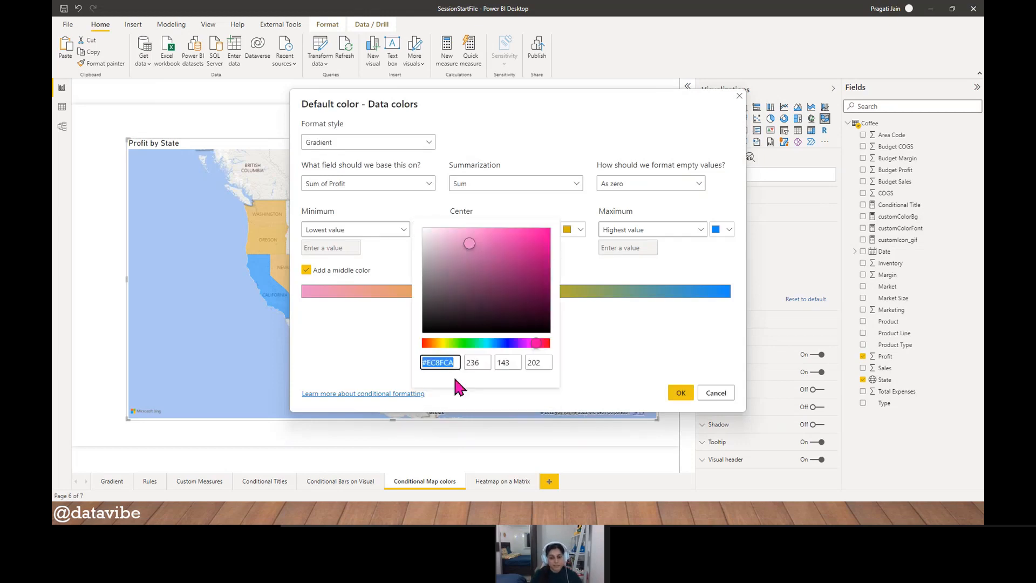
drag(536, 343, 424, 351)
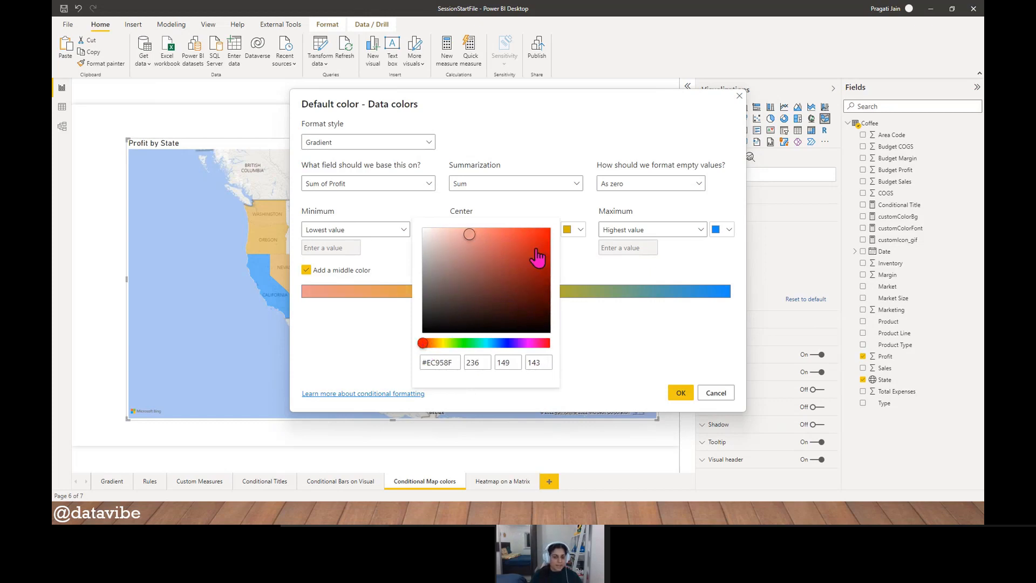
click(532, 247)
click(714, 258)
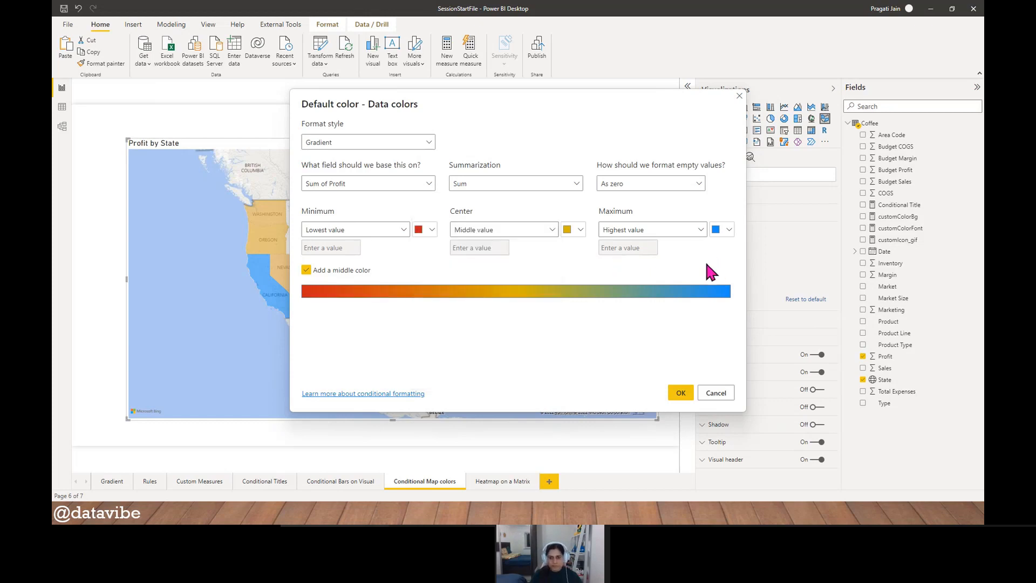
- Set the gradient's maximum to a custom green, apply it to the map, and leave the map deselected
click(723, 229)
click(624, 380)
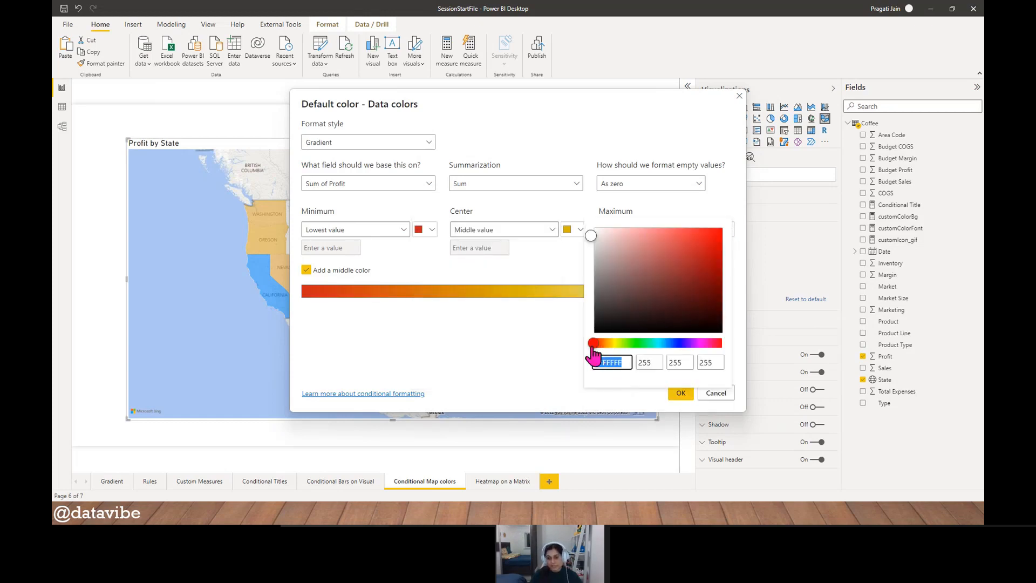
drag(595, 348, 638, 349)
click(688, 263)
click(534, 346)
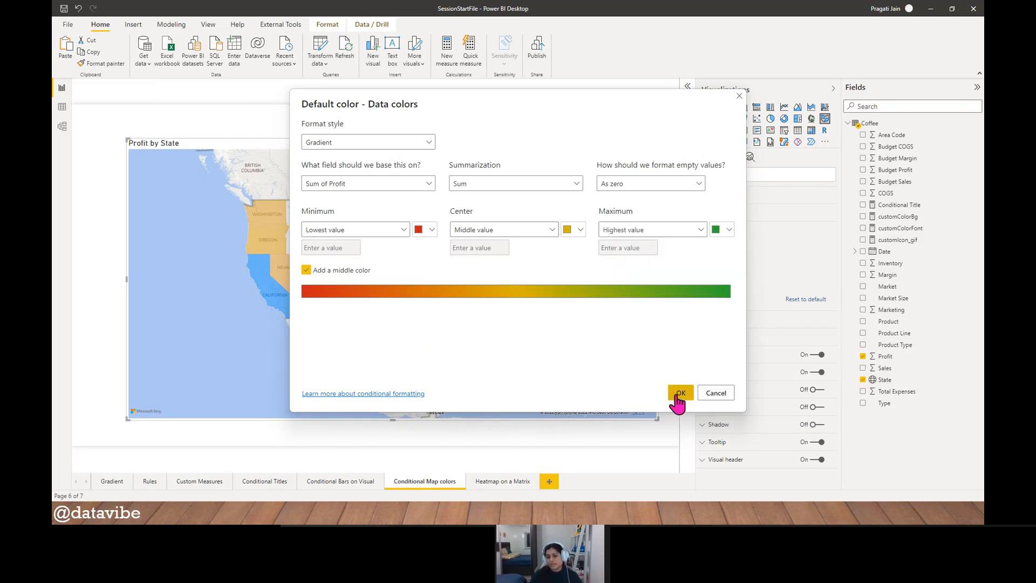
click(672, 393)
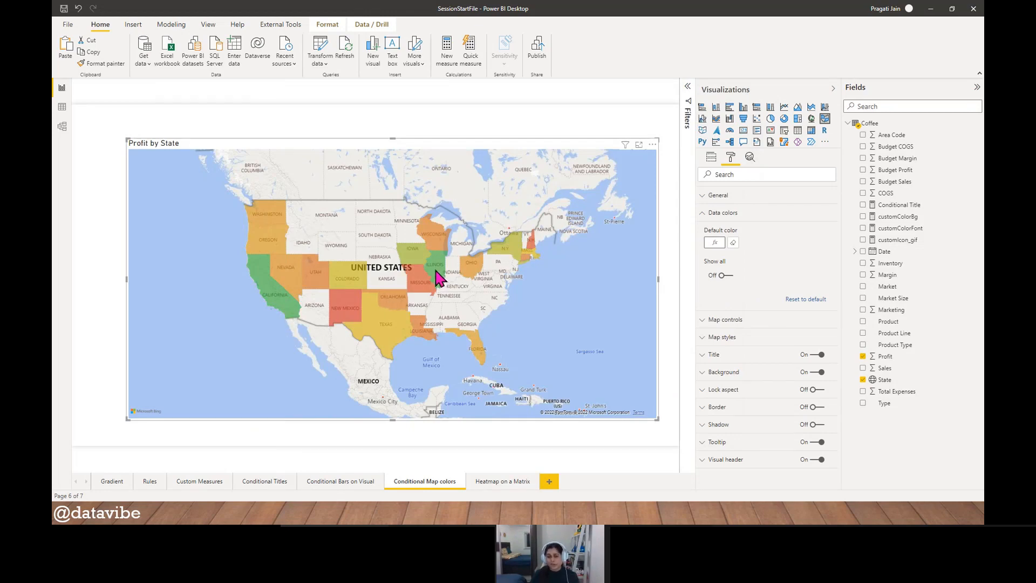
mouse_move(438, 278)
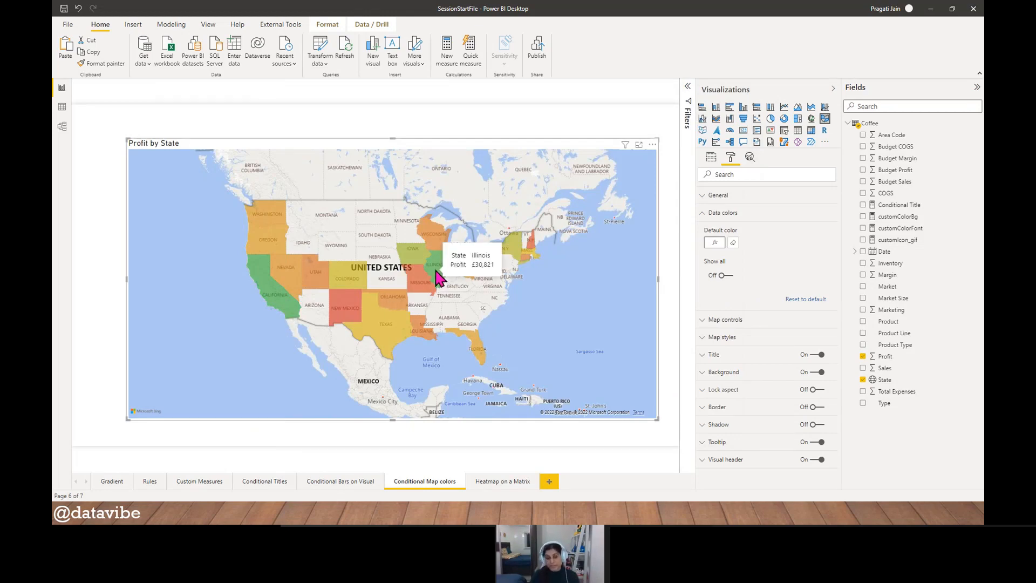
mouse_move(348, 315)
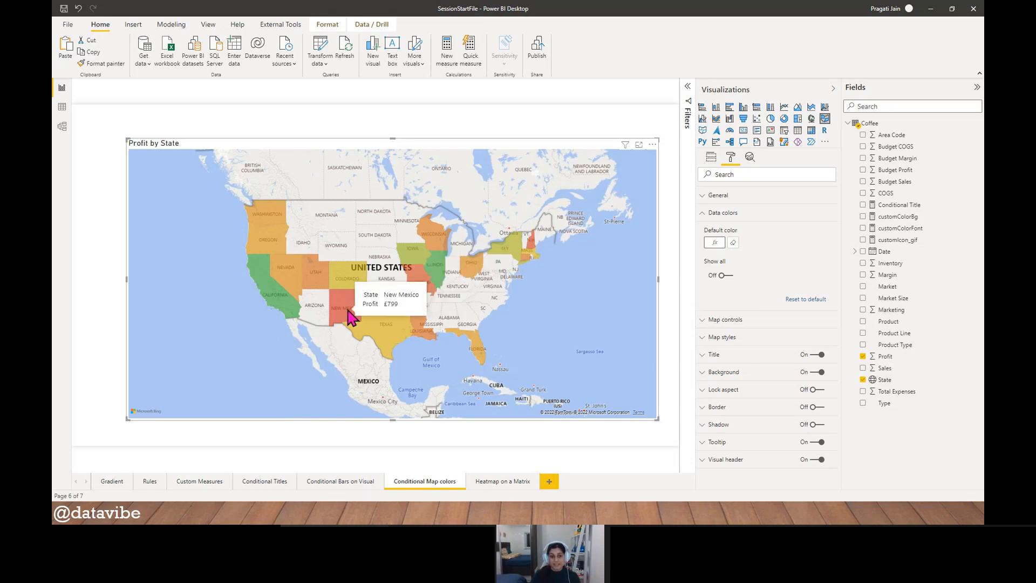
mouse_move(535, 250)
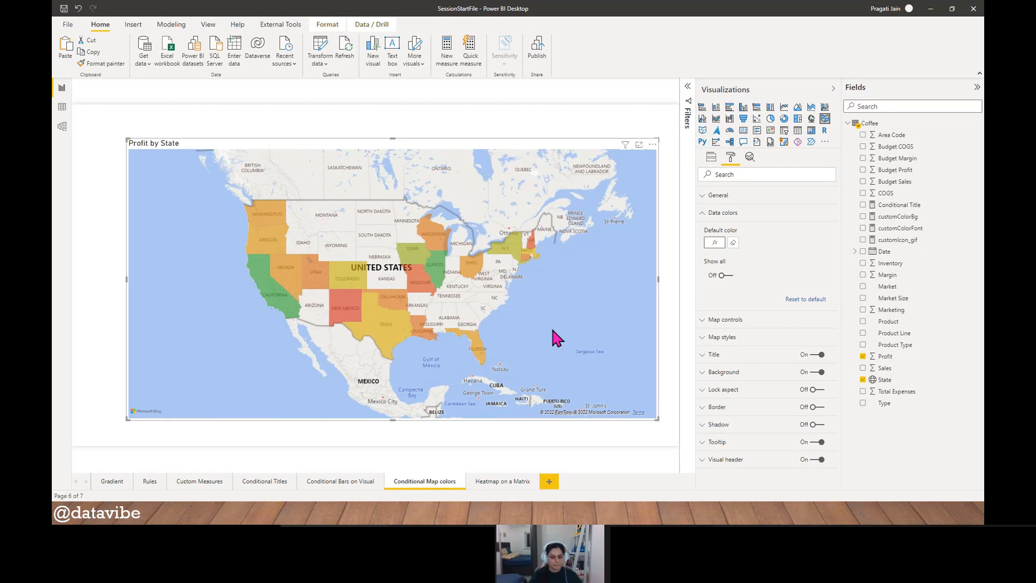
click(378, 434)
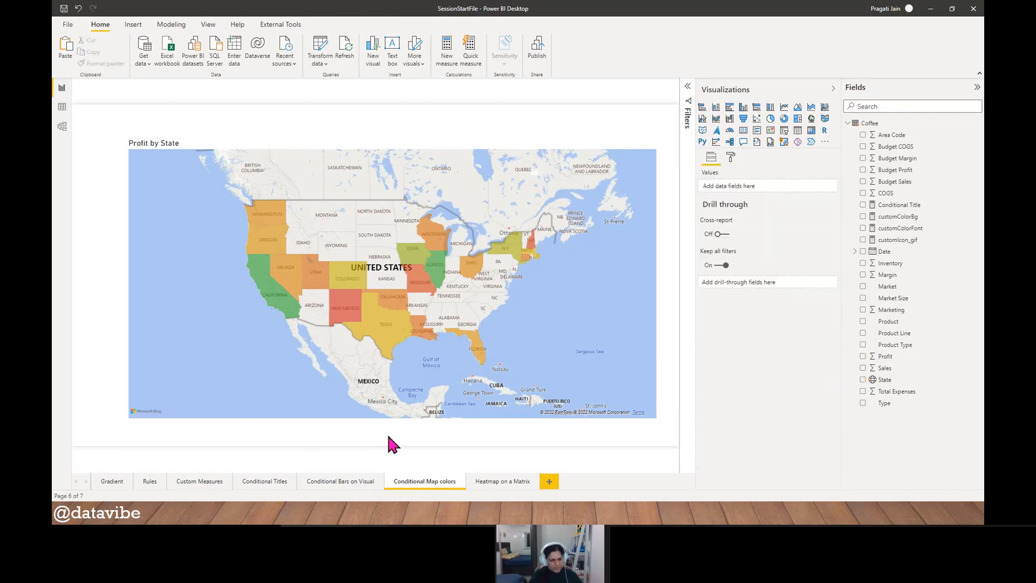
- On the Heatmap on a Matrix page, insert a matrix visual, enlarge it across the middle of the page, and switch it to a table
click(506, 483)
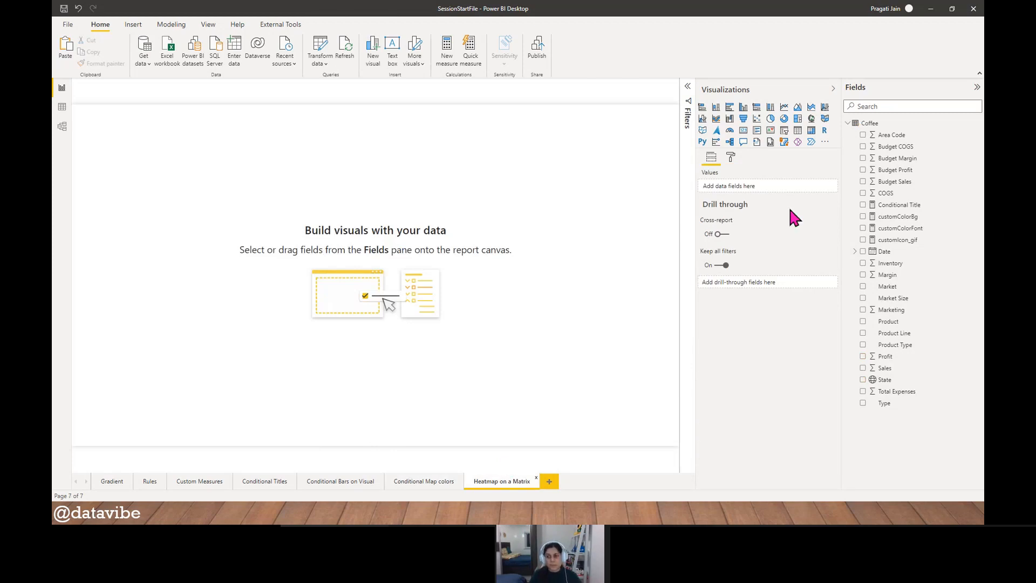
click(811, 131)
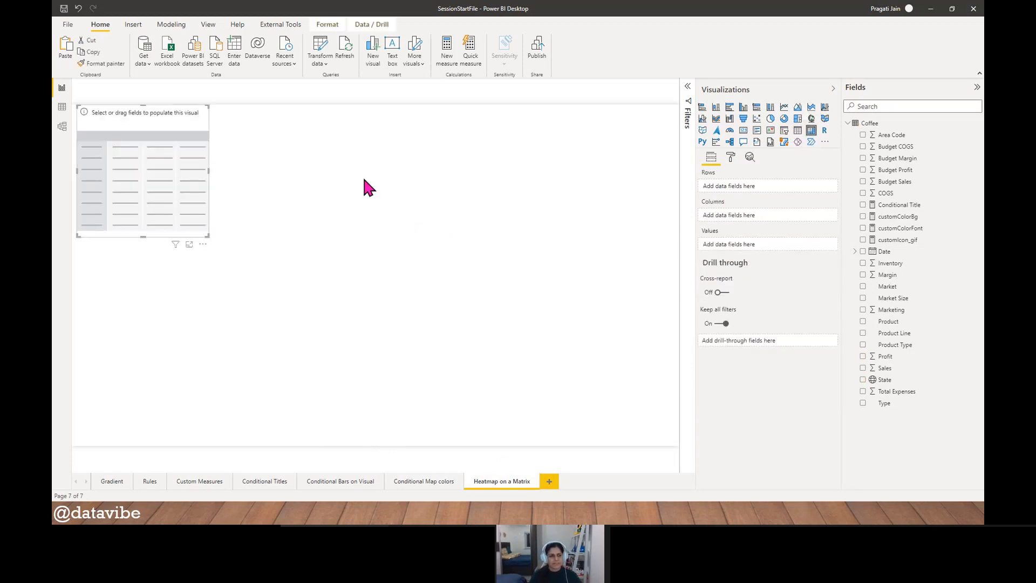
drag(162, 203, 319, 245)
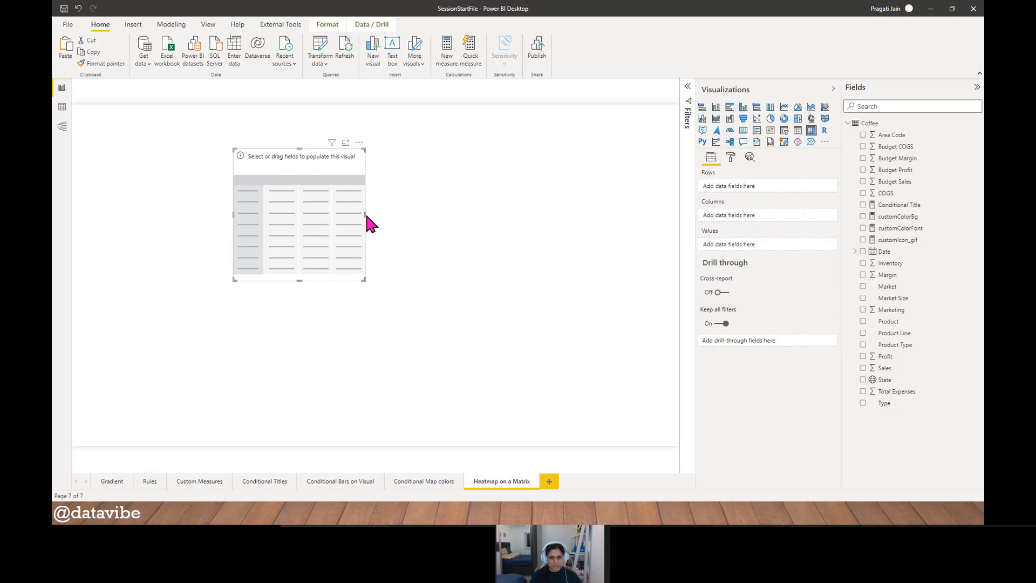
drag(366, 214, 678, 227)
drag(455, 280, 455, 398)
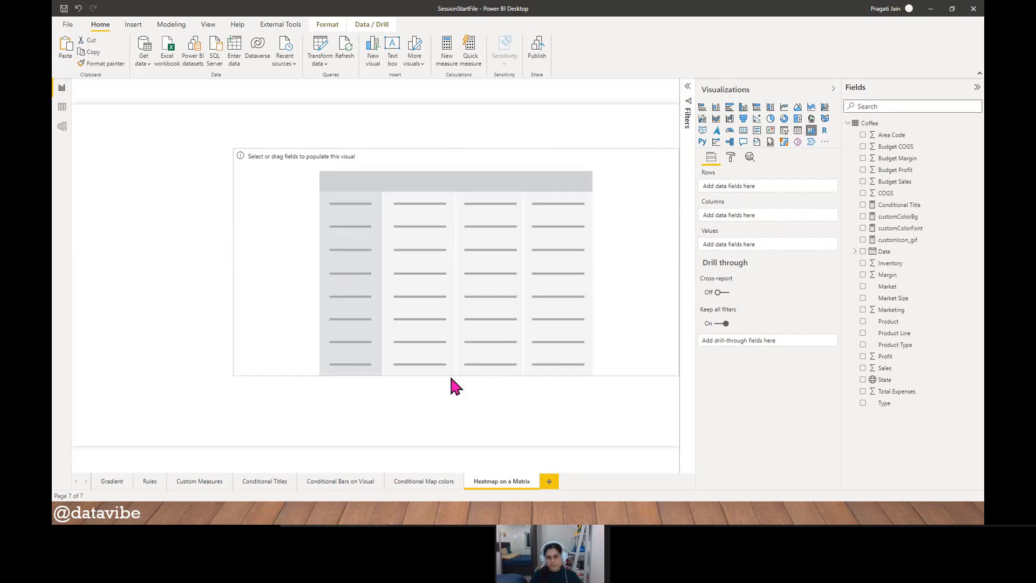
click(796, 132)
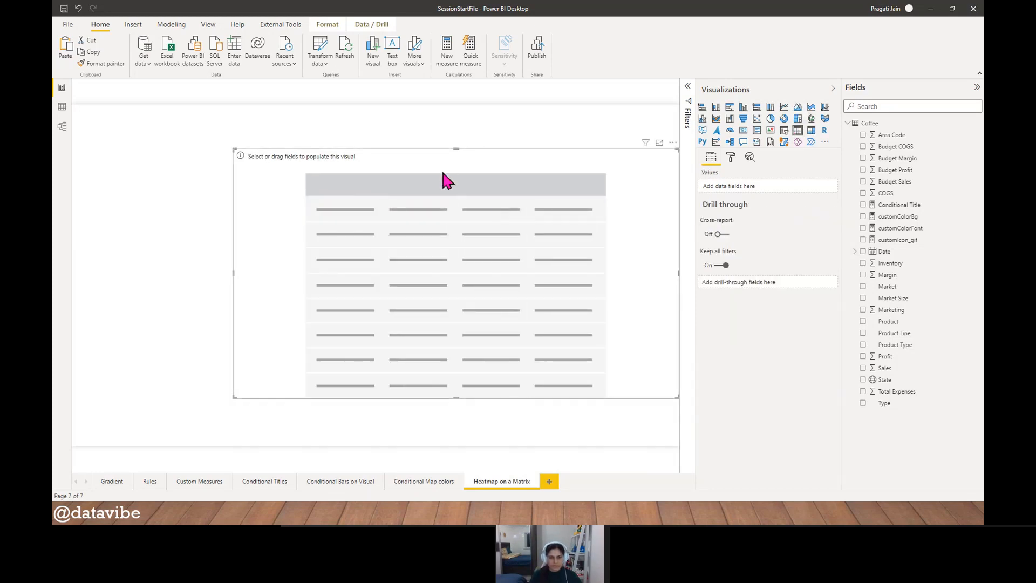
drag(441, 167, 405, 166)
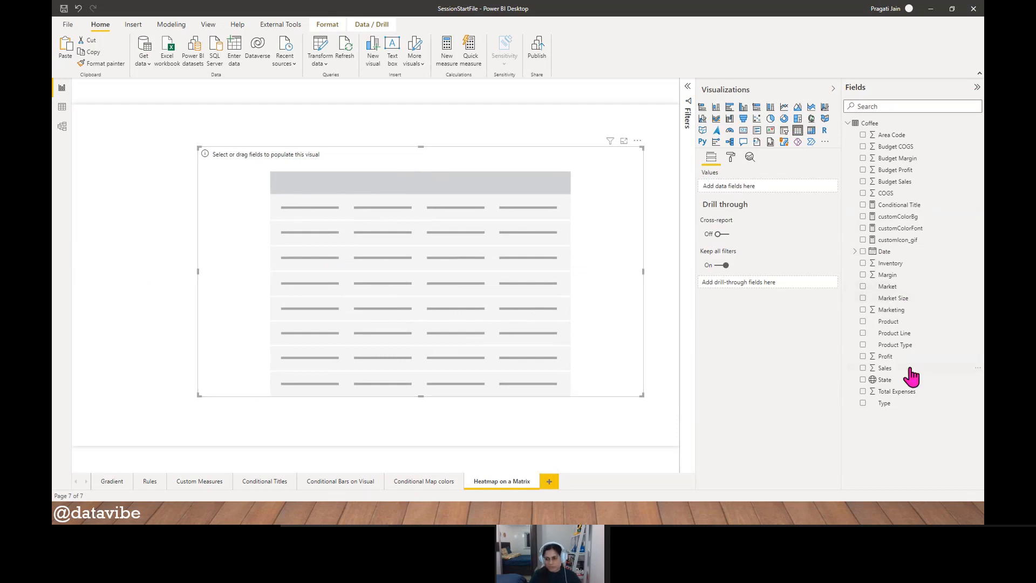
- Add State and Sales as the table's values and convert the table to a matrix
drag(893, 381, 740, 191)
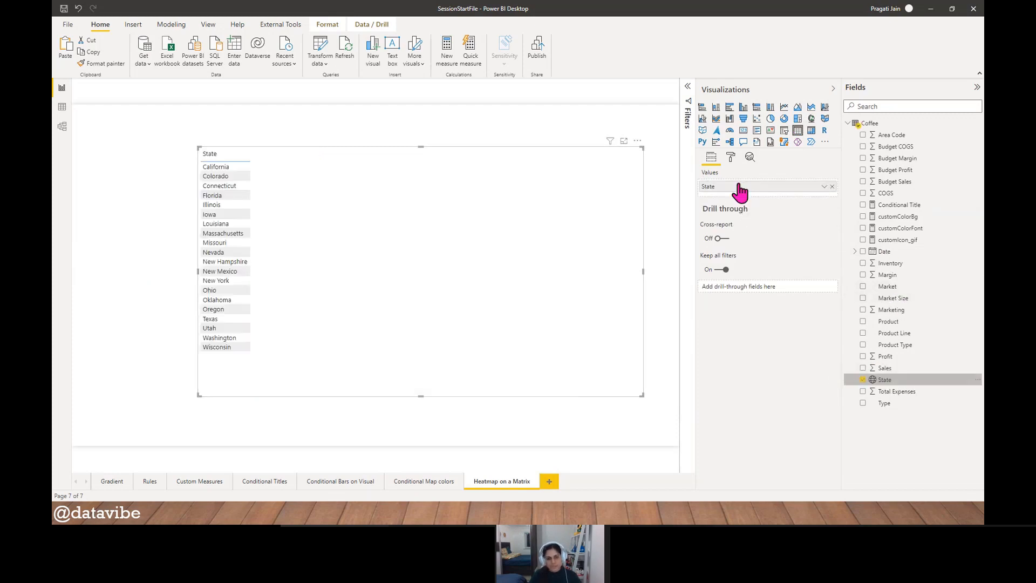
drag(896, 369, 747, 201)
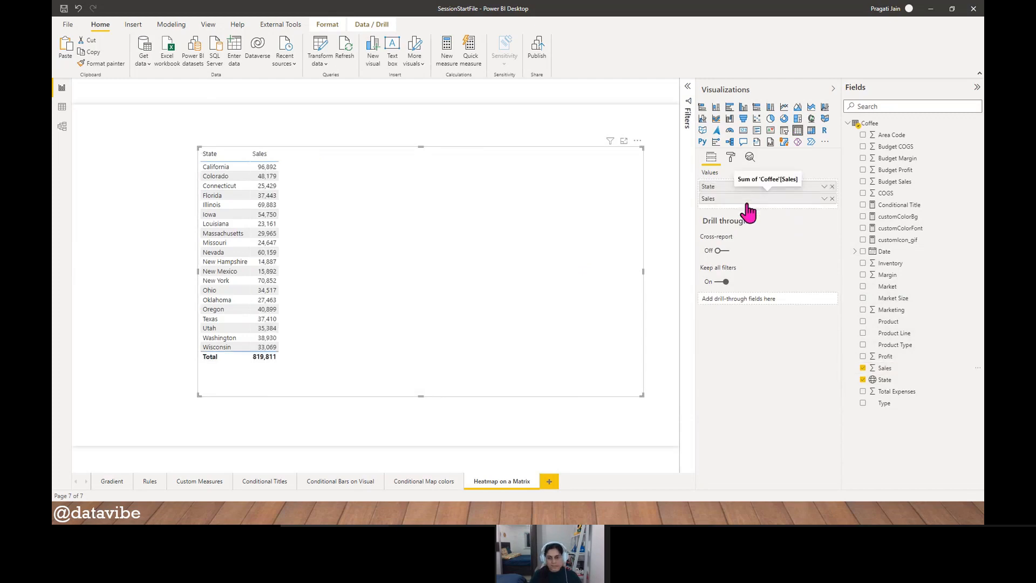
click(811, 132)
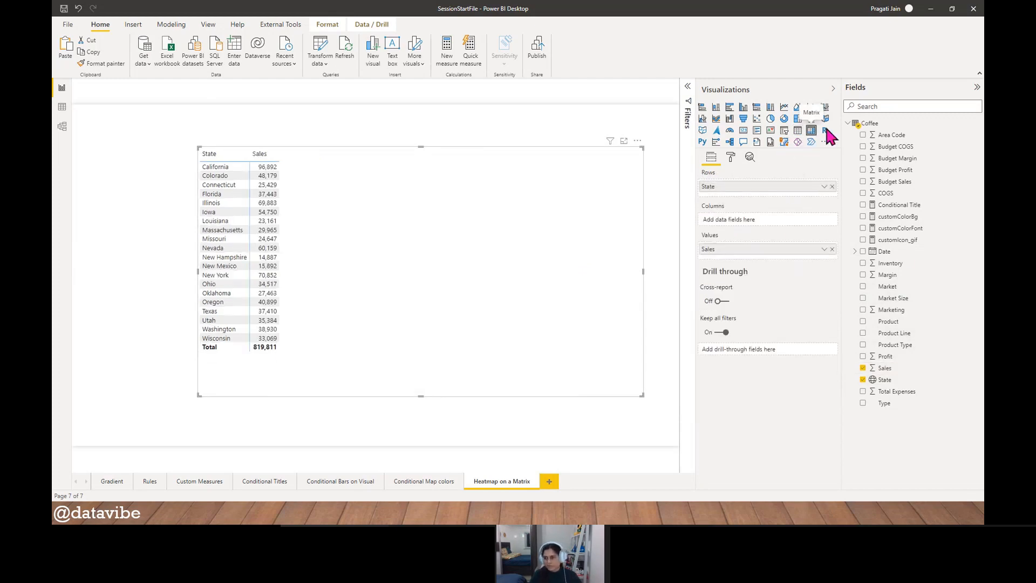
- Add Date to the matrix columns and remove Quarter, Month and Day so only Year remains
drag(885, 252, 829, 243)
drag(751, 221, 754, 222)
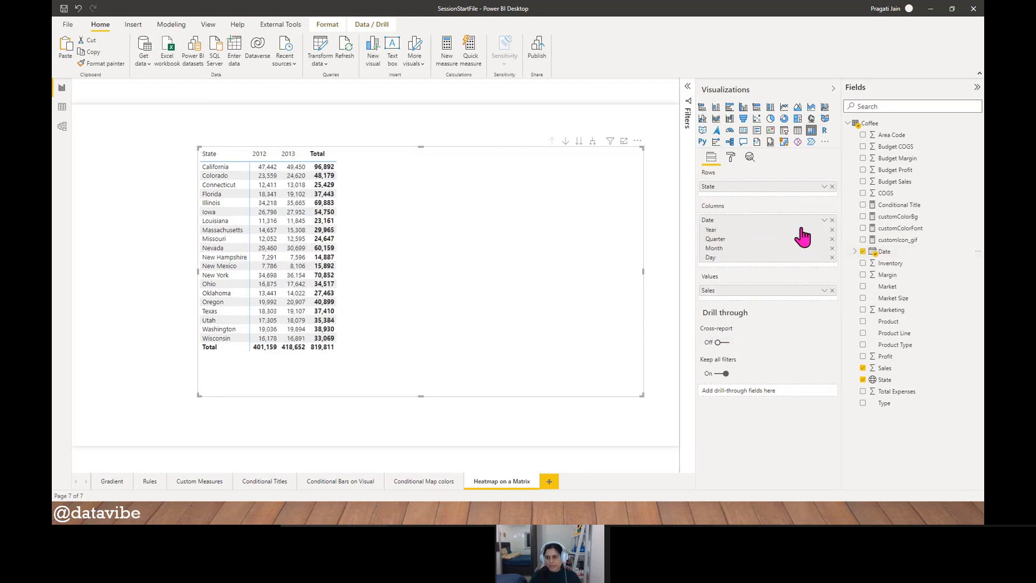
click(832, 239)
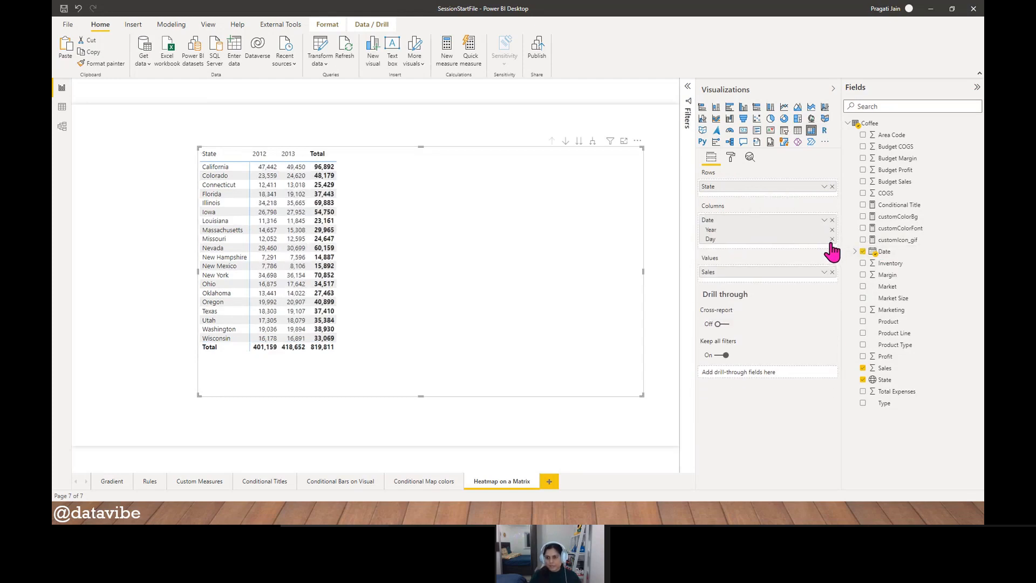
click(831, 240)
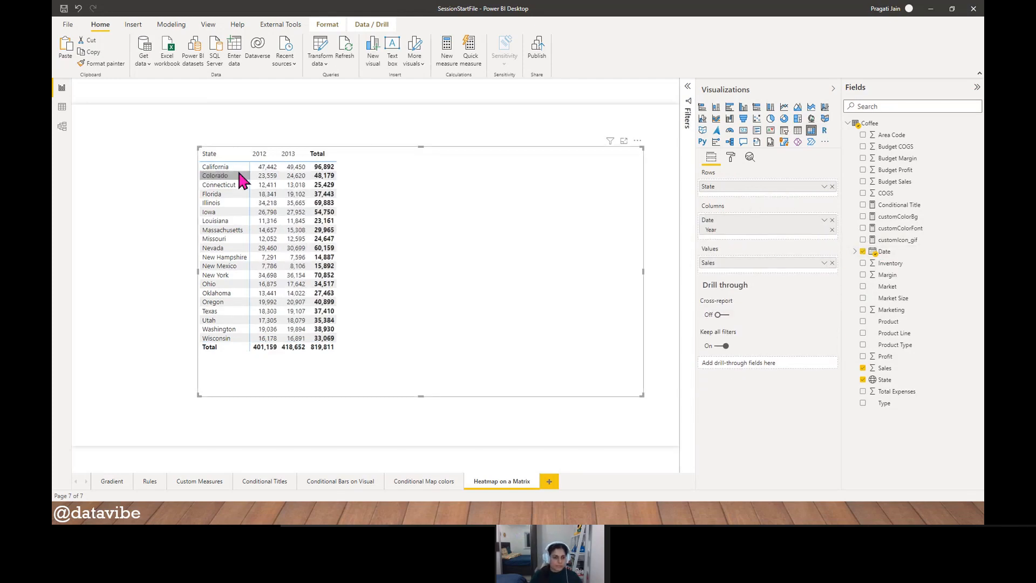
- Widen the matrix's State, 2012 and 2013 columns and shorten the visual to fit just below its Total row
drag(251, 160, 339, 161)
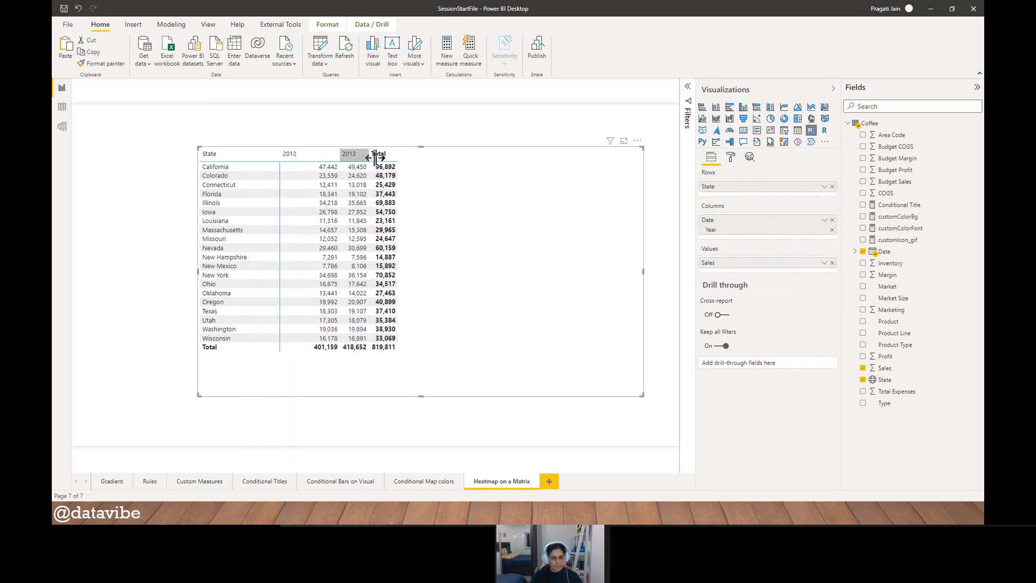
drag(375, 158, 415, 158)
drag(420, 393, 422, 363)
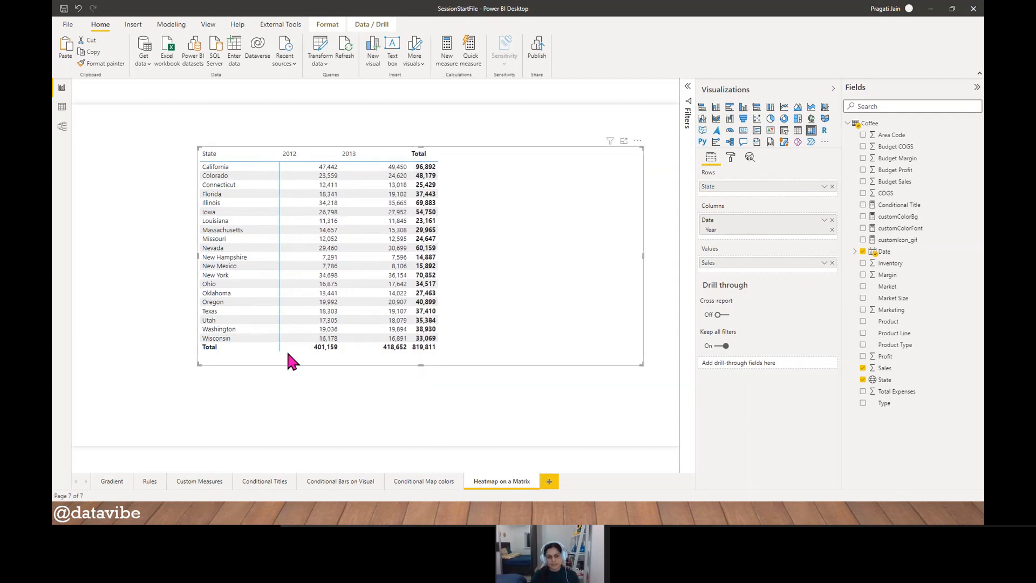
- Turn on background color conditional formatting for the matrix's Sales values and open its advanced controls
click(730, 158)
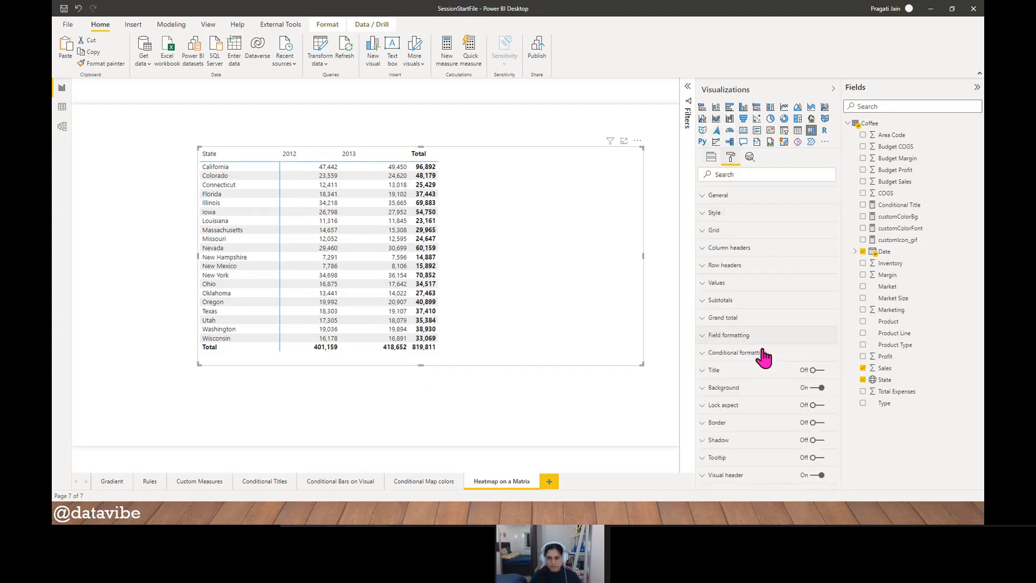
click(733, 355)
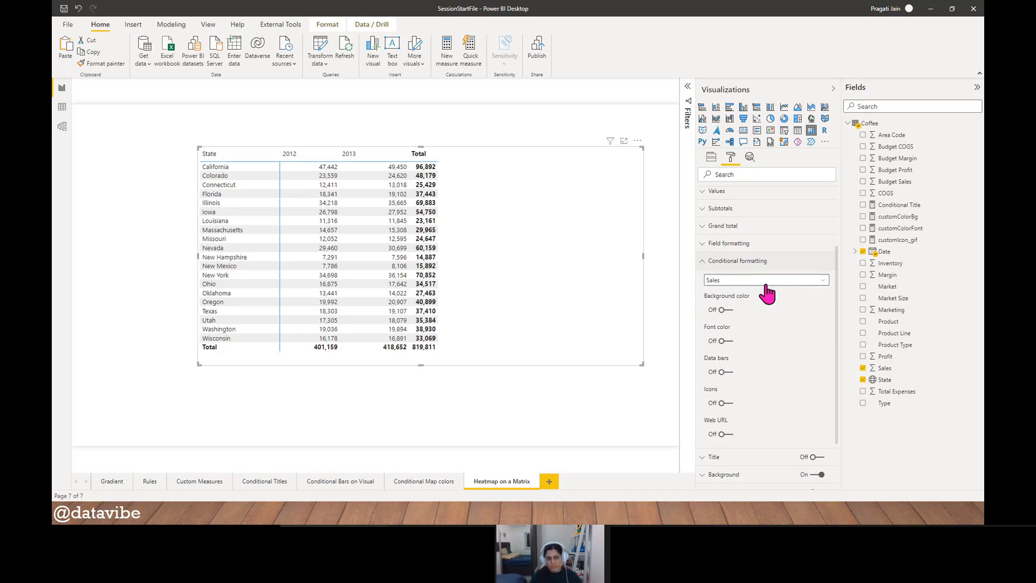
click(767, 286)
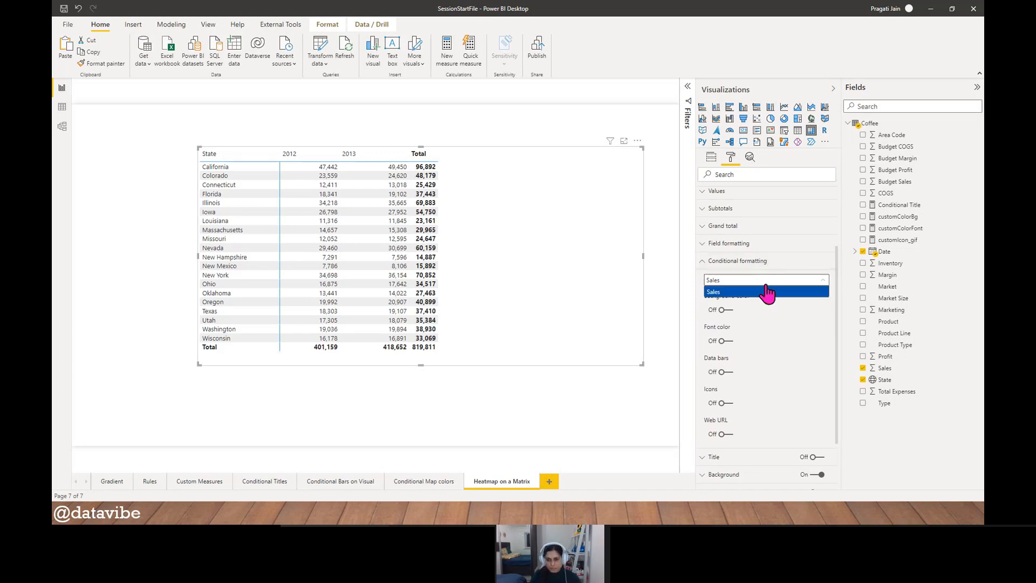
click(780, 331)
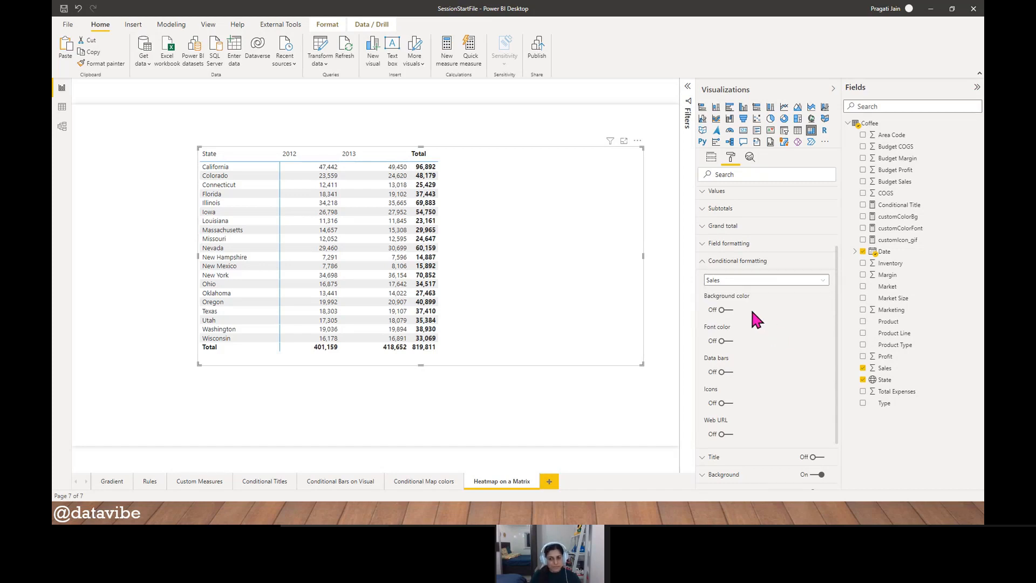
click(726, 310)
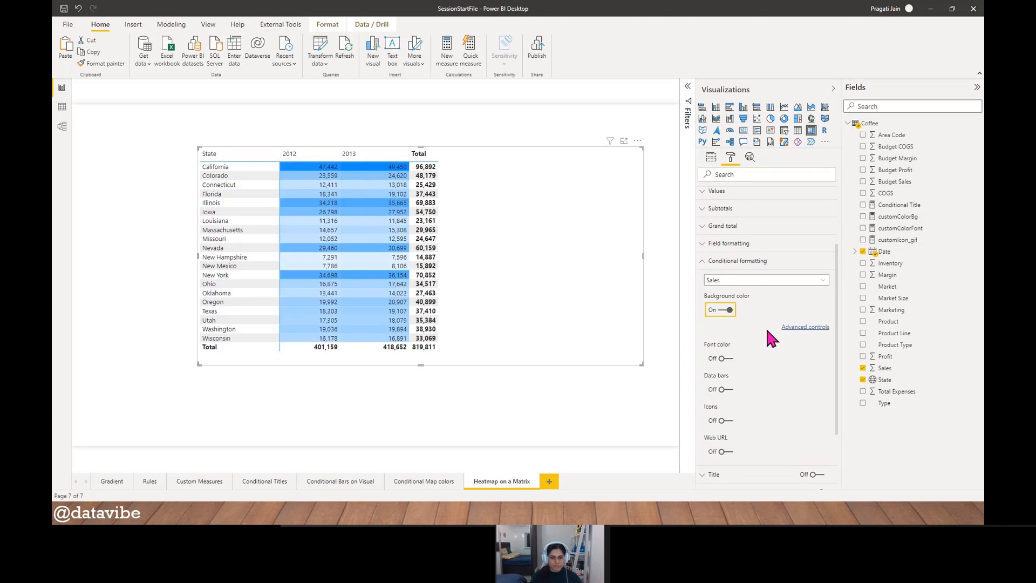
click(800, 328)
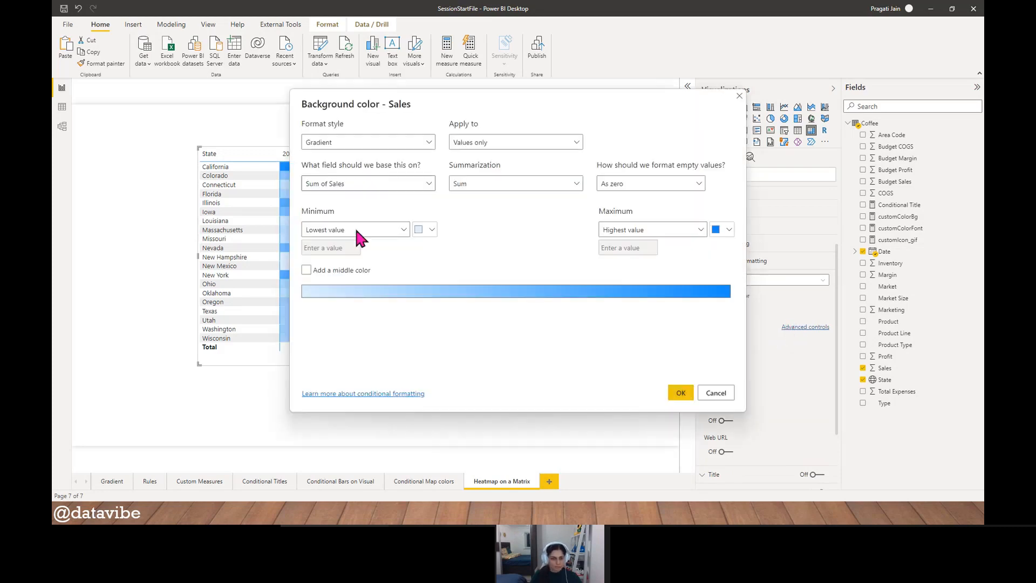
- Add a middle color to the Sales background gradient and set the minimum to a custom red
click(431, 232)
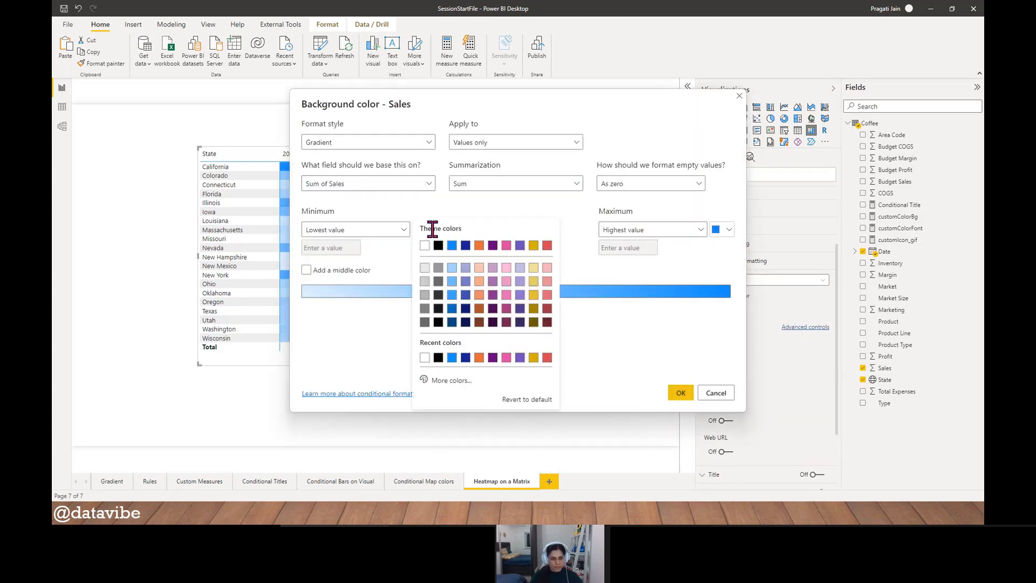
click(305, 269)
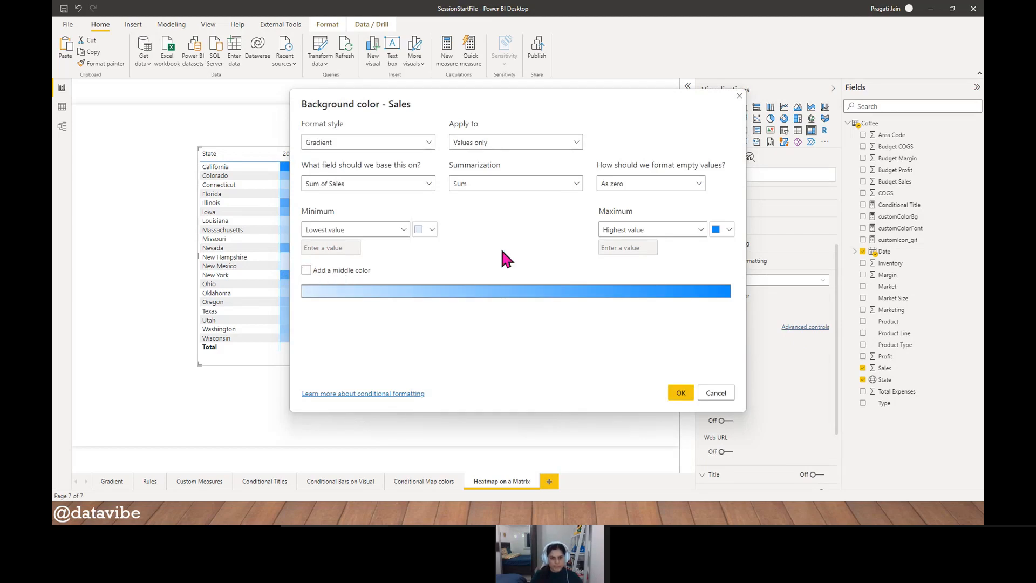
click(305, 270)
click(430, 230)
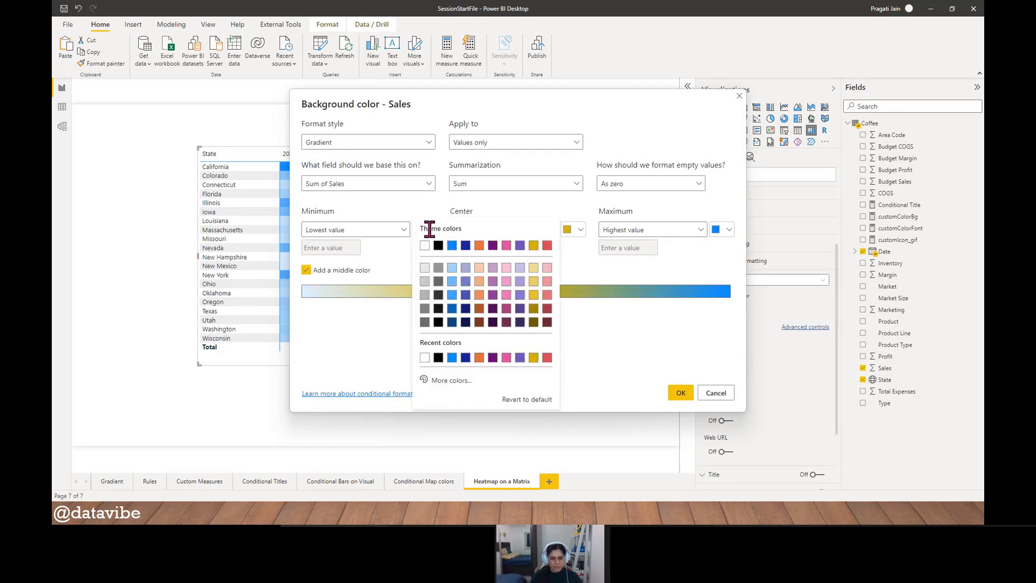
click(461, 386)
drag(508, 278, 510, 257)
click(717, 253)
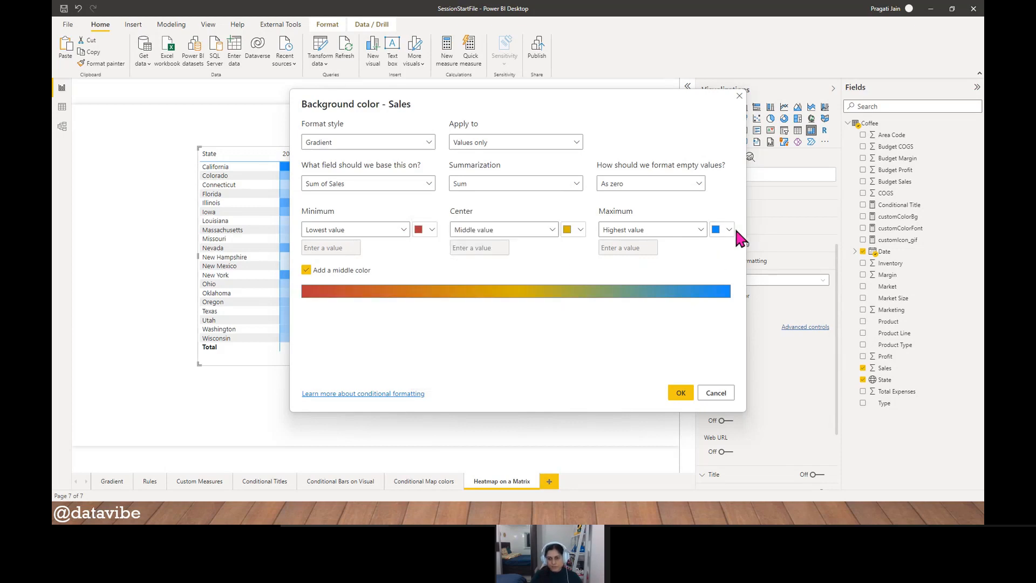
- Set the gradient's maximum to a custom green and apply the background color to the matrix
click(730, 231)
click(621, 384)
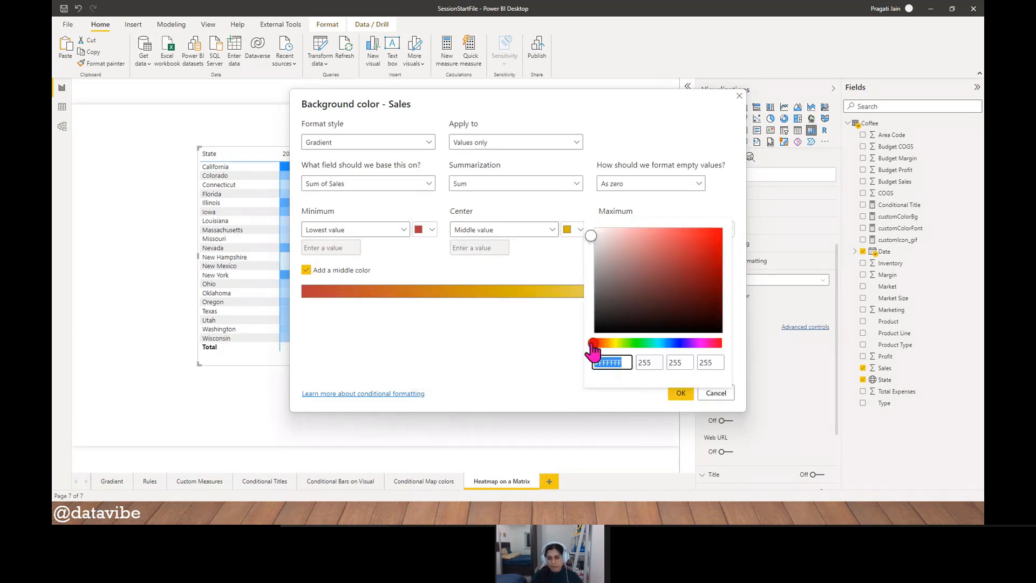
drag(592, 344, 632, 344)
click(687, 265)
click(481, 345)
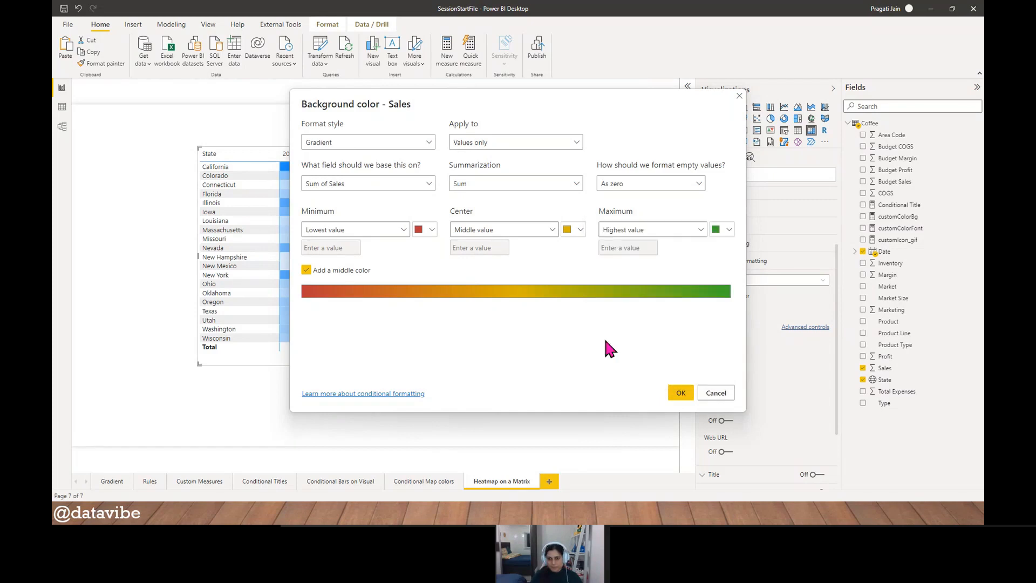
click(680, 394)
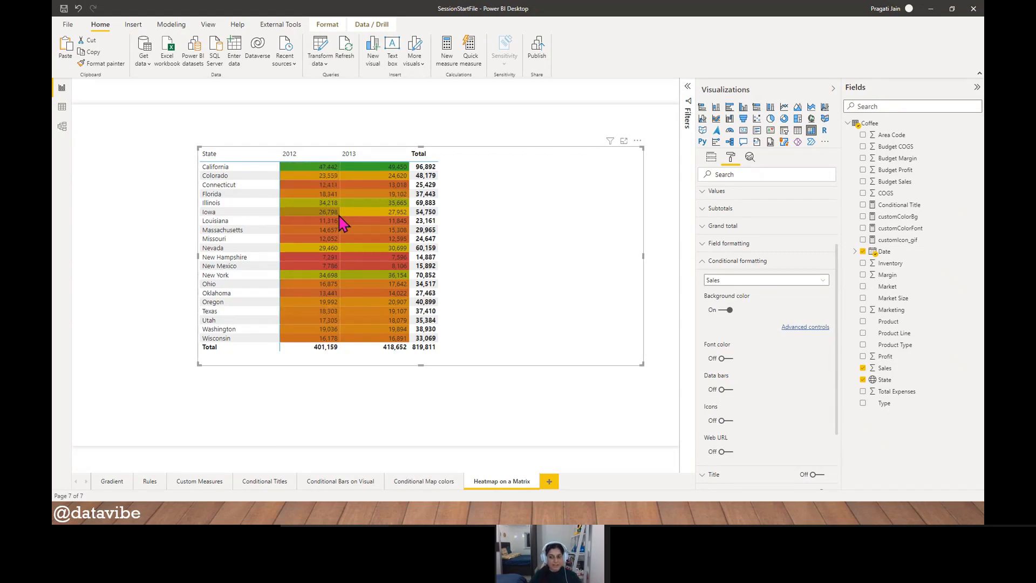
- Examine the matrix's Field formatting and Values format options, including the font, background and apply-to settings
click(704, 263)
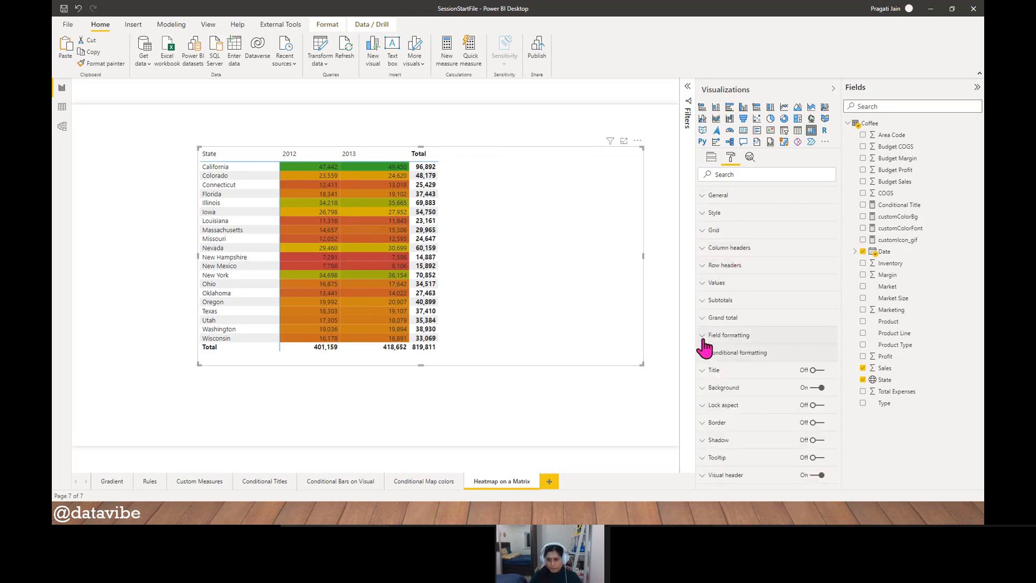
click(723, 336)
scroll(797, 327, down, 3)
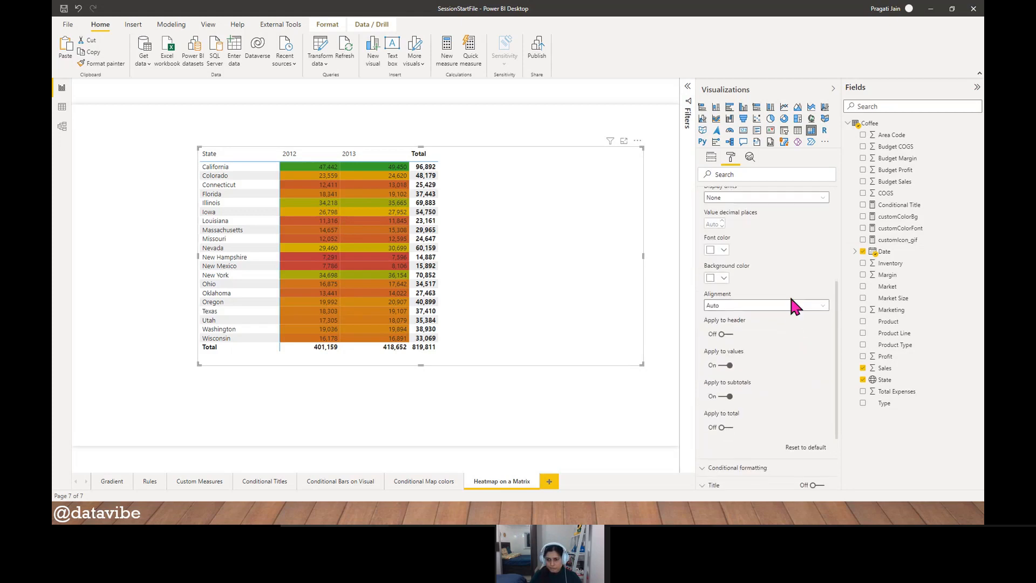
scroll(789, 311, up, 1)
scroll(755, 323, up, 2)
click(702, 335)
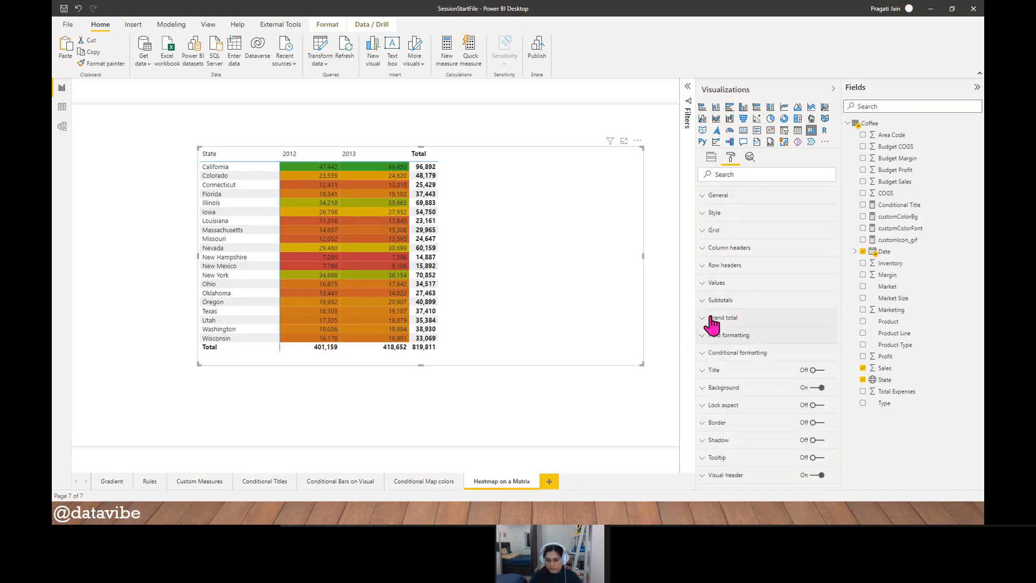
click(702, 282)
scroll(791, 321, down, 3)
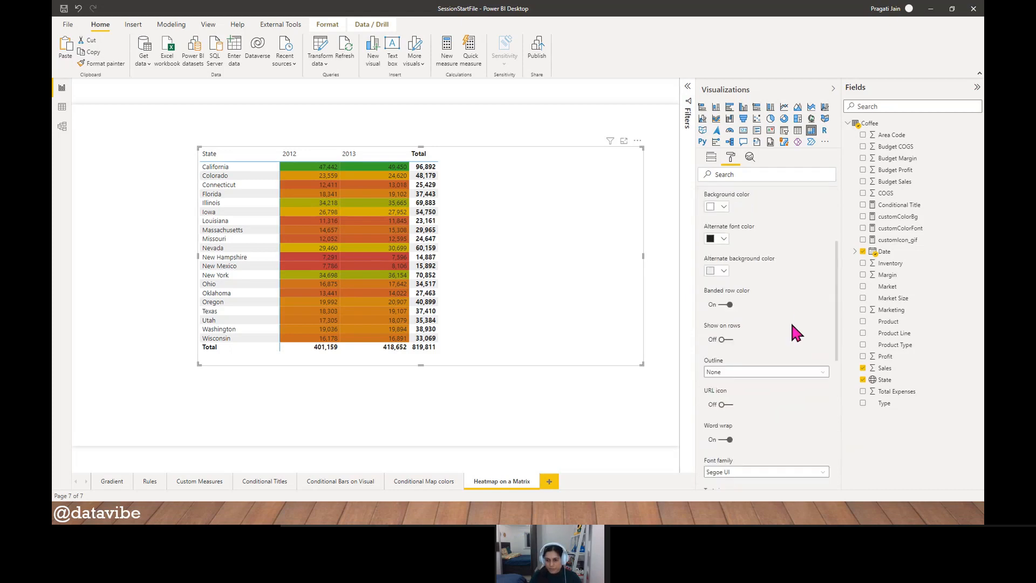
scroll(791, 321, down, 2)
scroll(791, 322, up, 5)
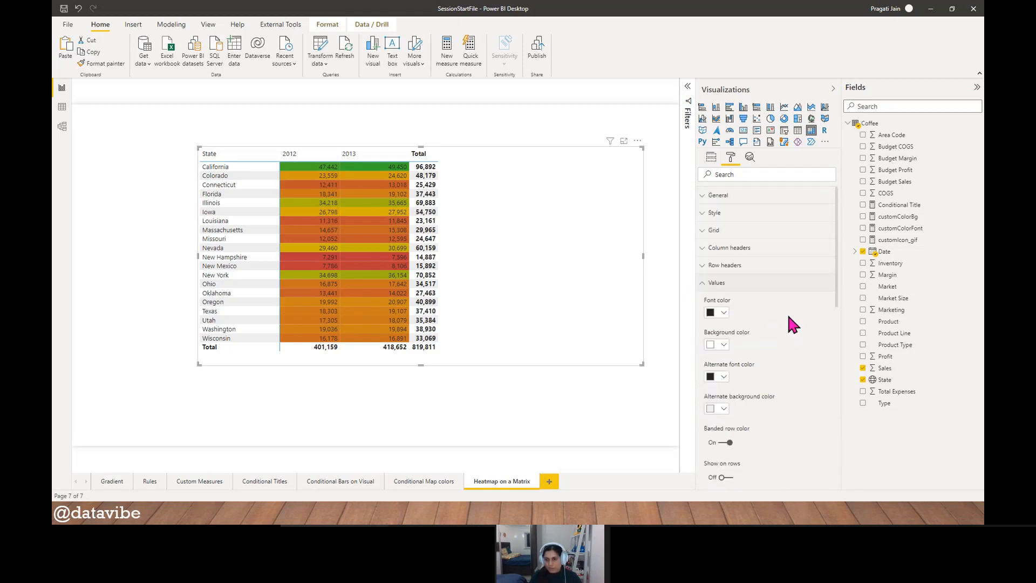
click(705, 286)
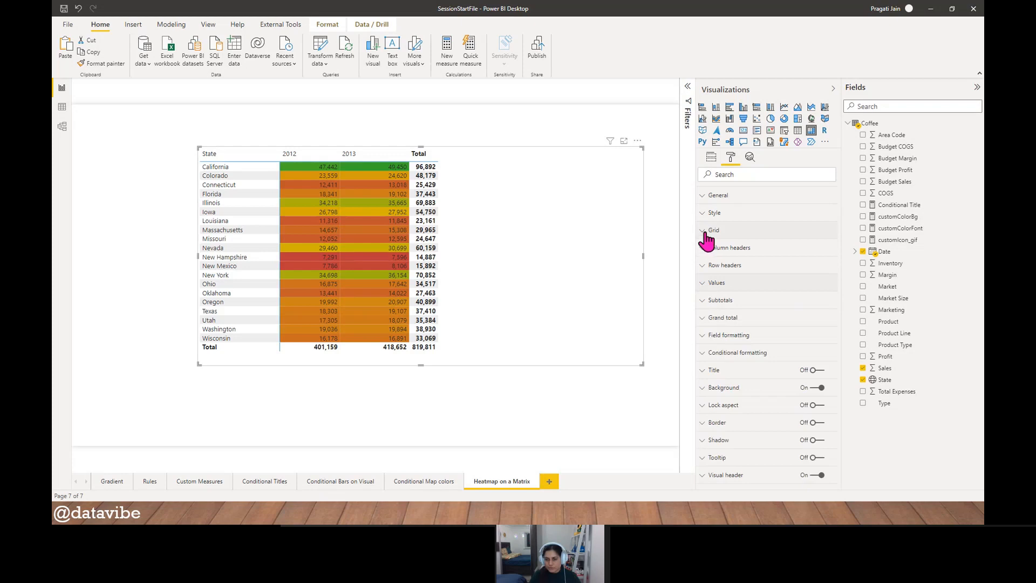
click(727, 336)
scroll(797, 362, down, 1)
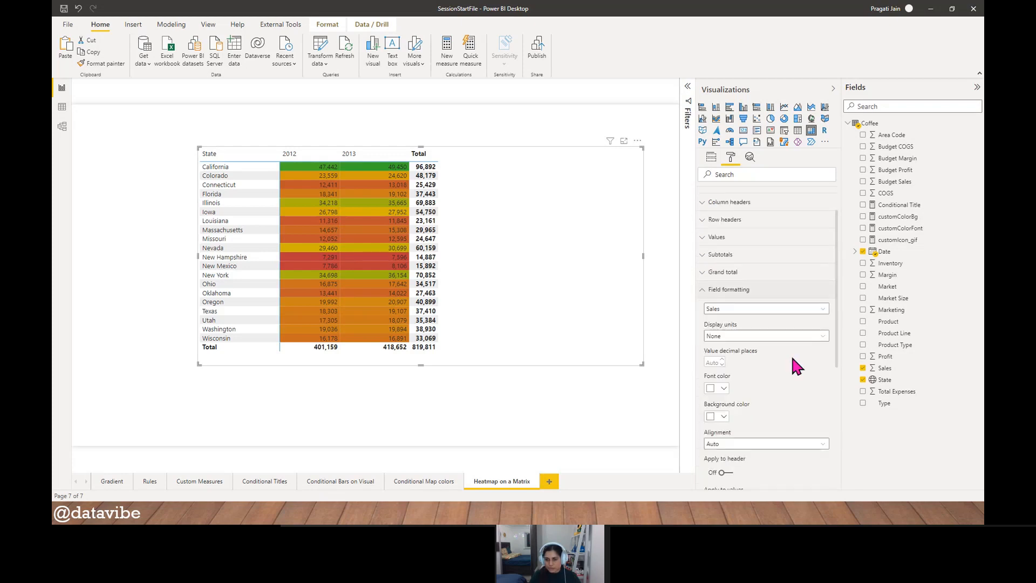
scroll(792, 358, down, 2)
click(821, 217)
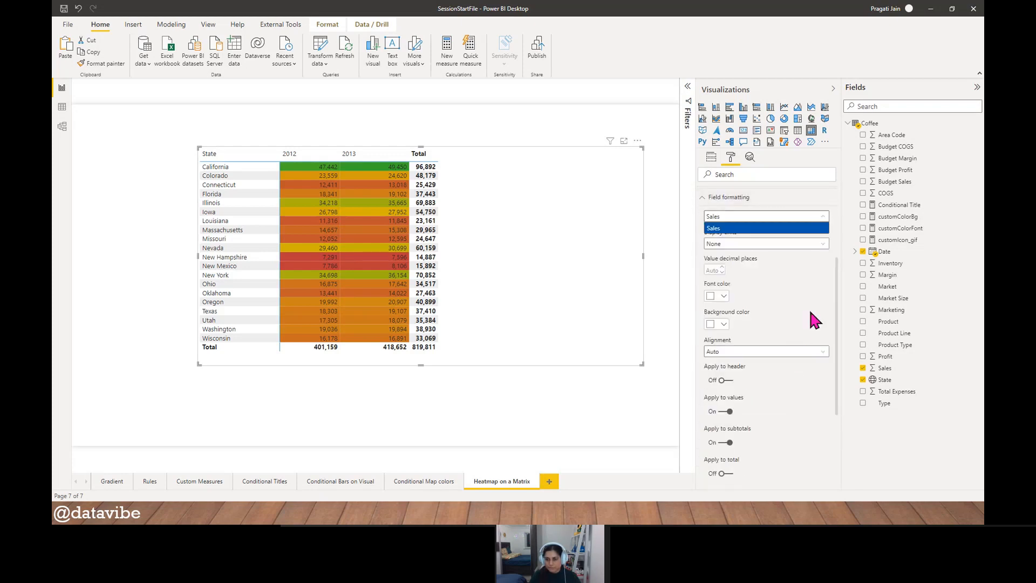
click(704, 197)
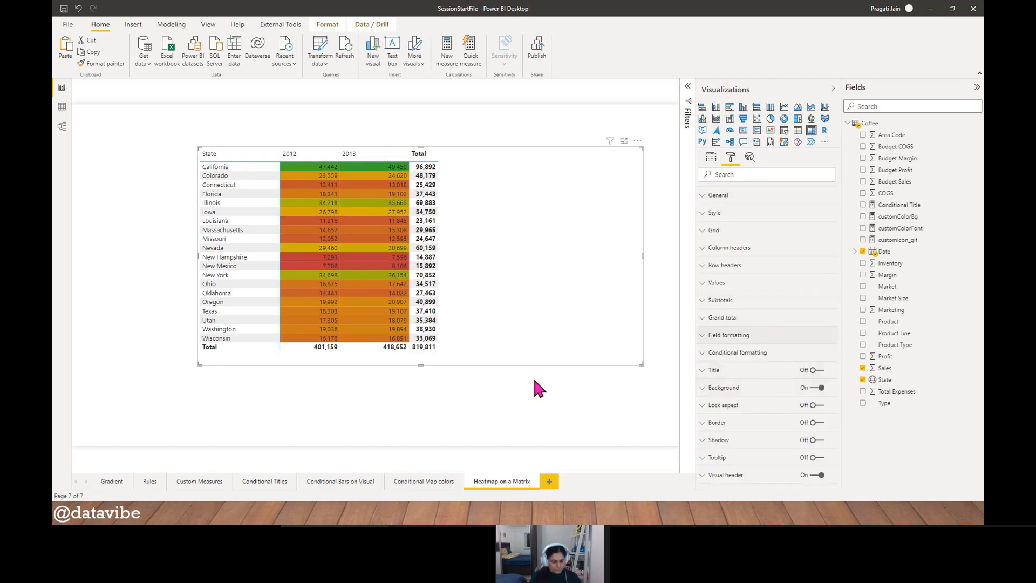
- Switch to the ConditFormat_SessionFile report and examine the Summary matrix on its Heatmap on a Matrix page, including its fields and format options
key(alt+Tab)
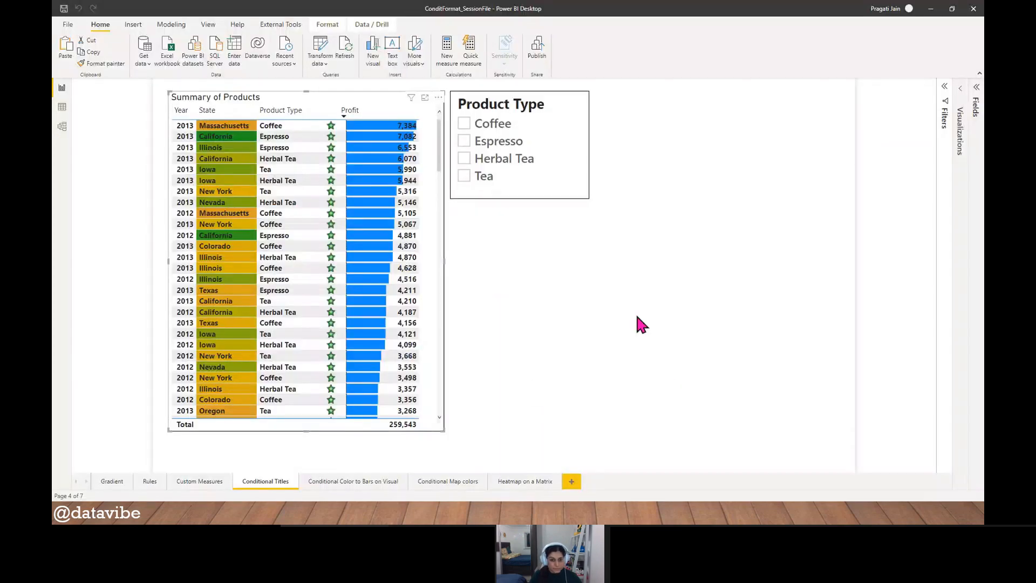
click(522, 482)
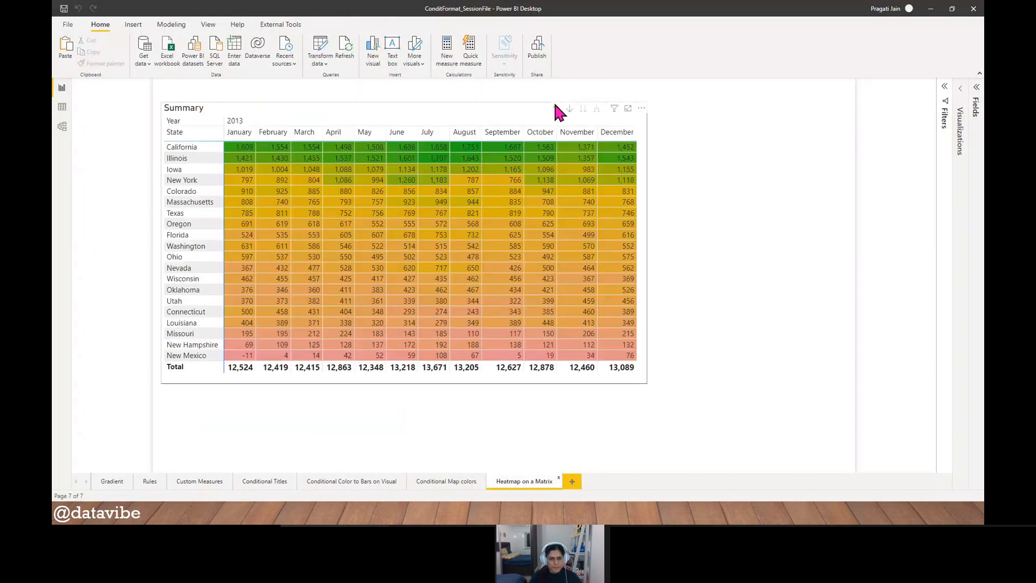
click(457, 111)
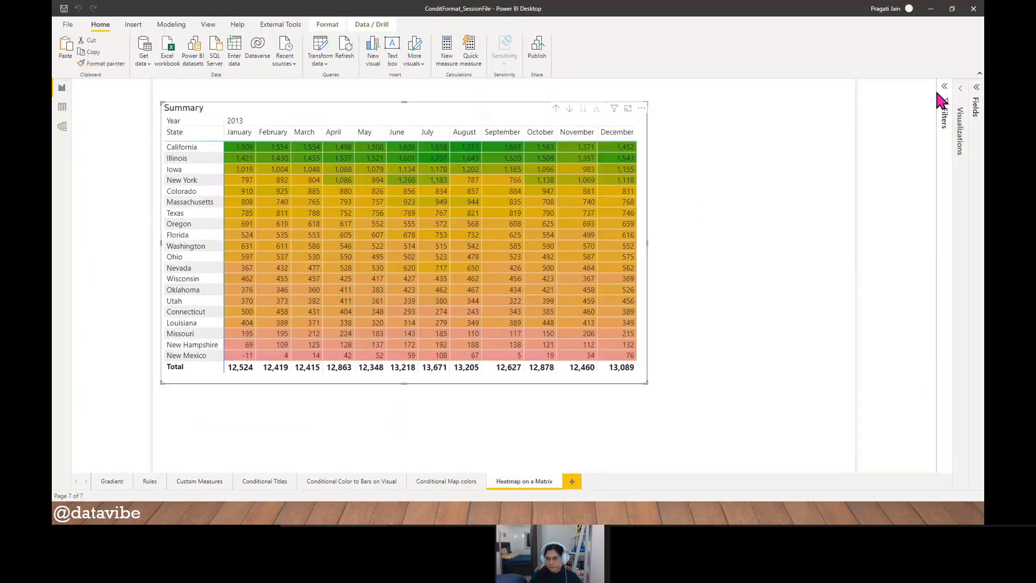
click(964, 102)
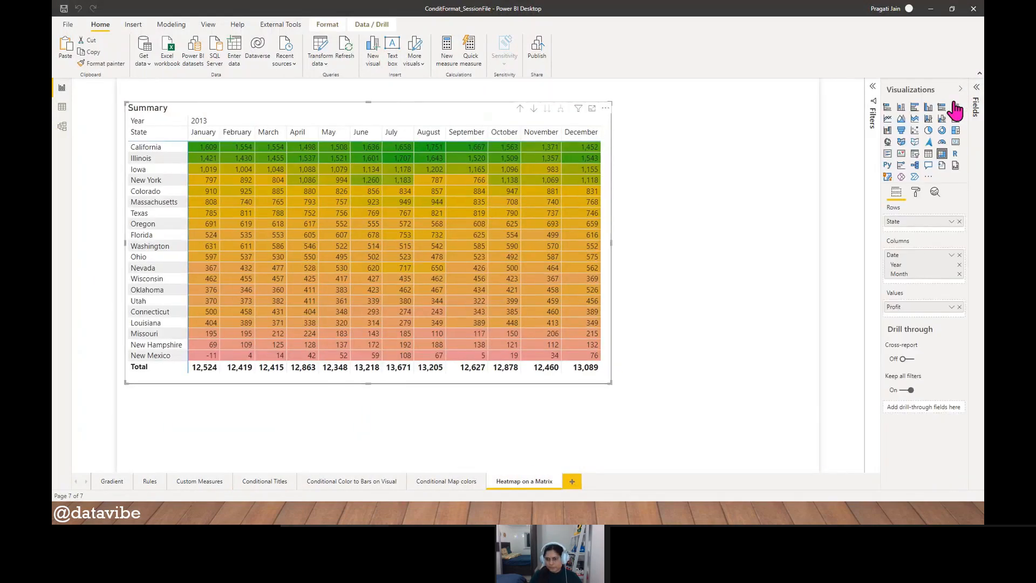
click(915, 193)
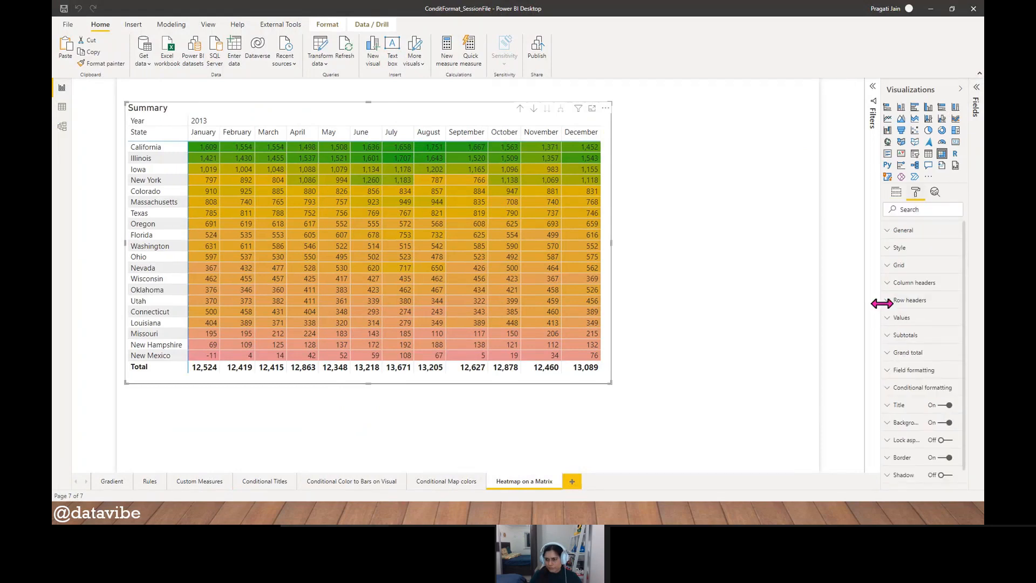
drag(882, 300, 825, 300)
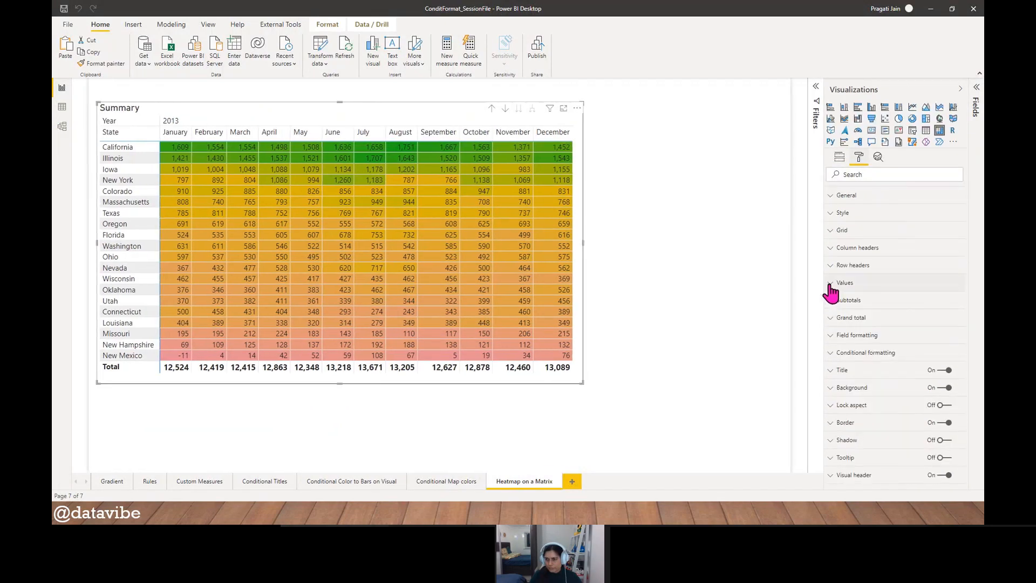
click(959, 89)
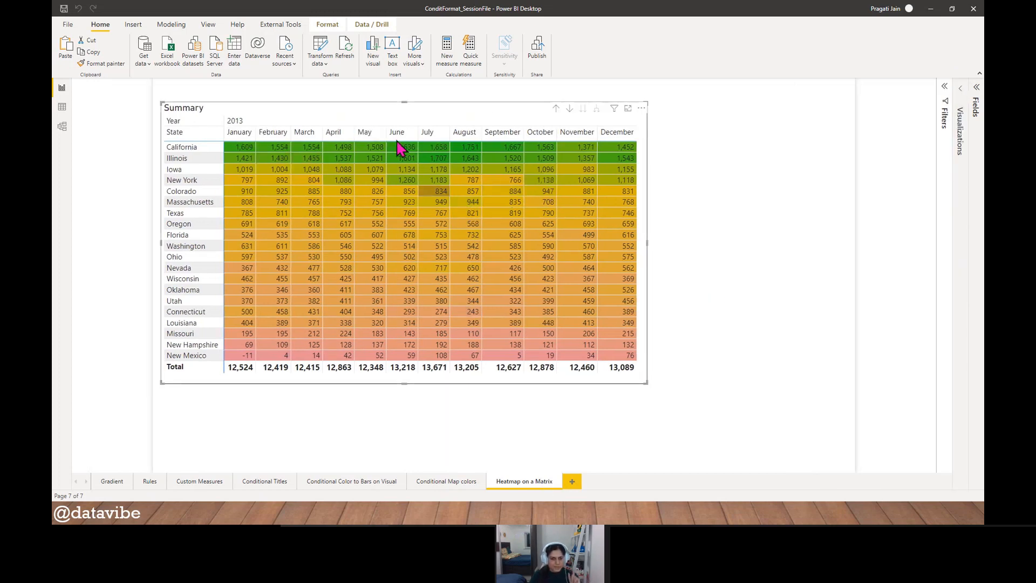
key(super+Tab)
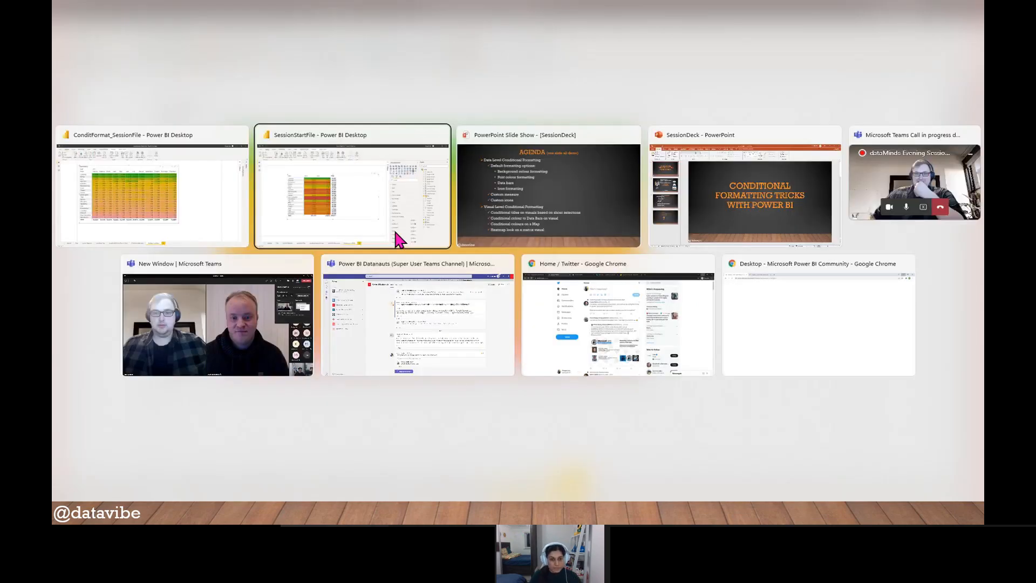
- Switch to the SessionStartFile report and turn off row subtotals for the matrix
click(396, 232)
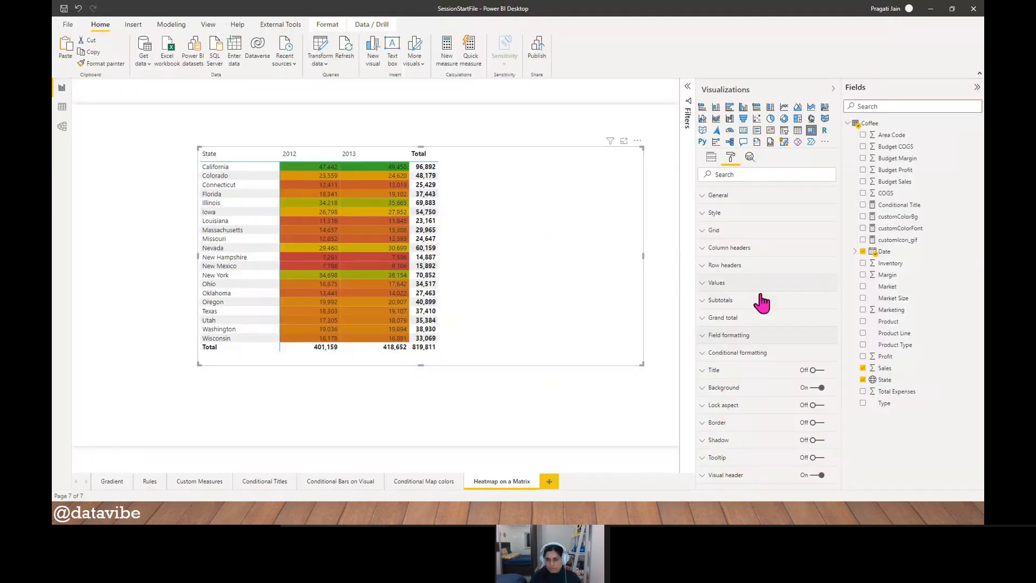
click(717, 300)
click(721, 333)
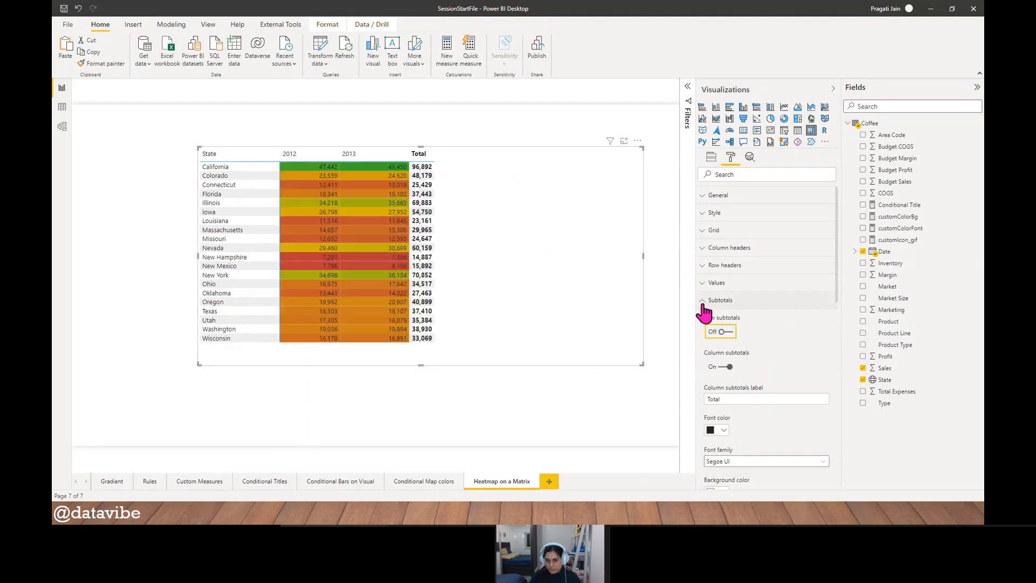
click(699, 302)
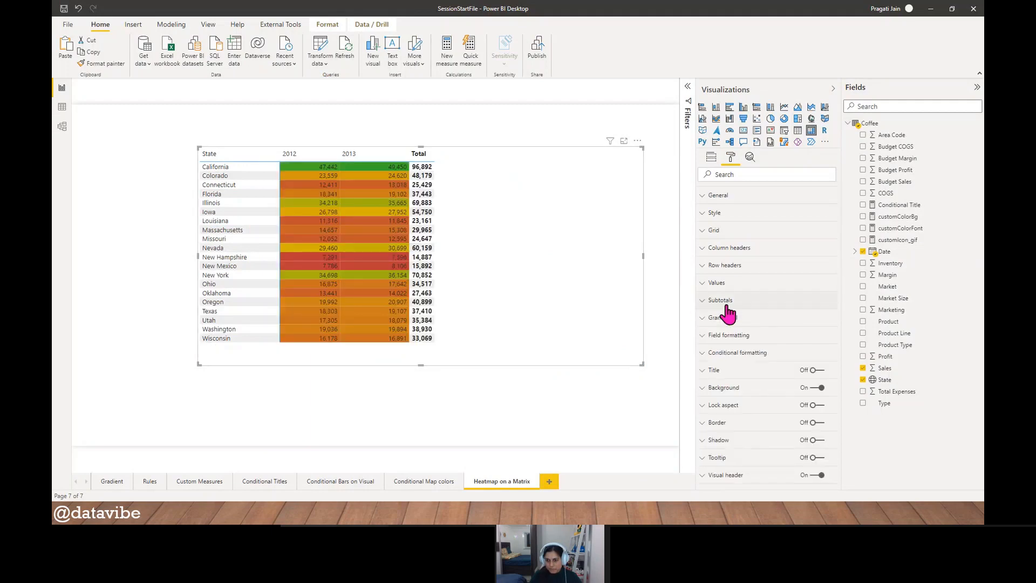
- Review the matrix's Values options and stop applying the Sales field formatting to subtotals
click(708, 285)
scroll(802, 328, down, 5)
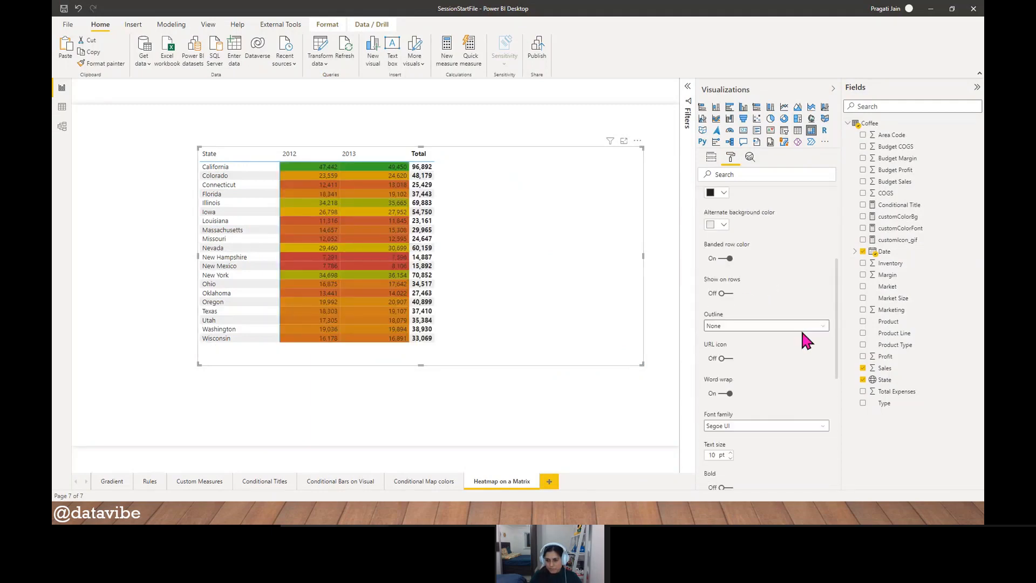
scroll(801, 340, up, 5)
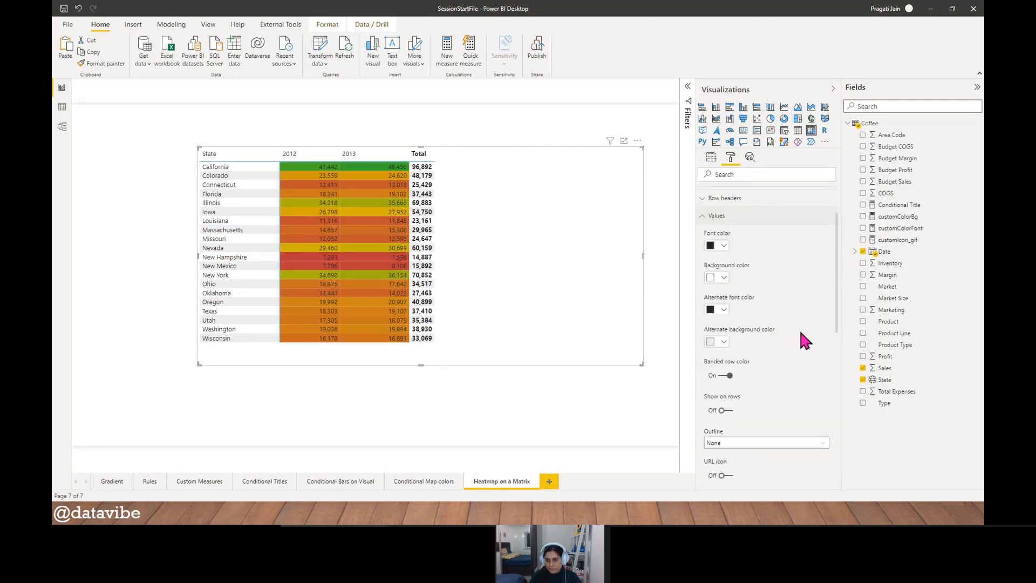
click(703, 286)
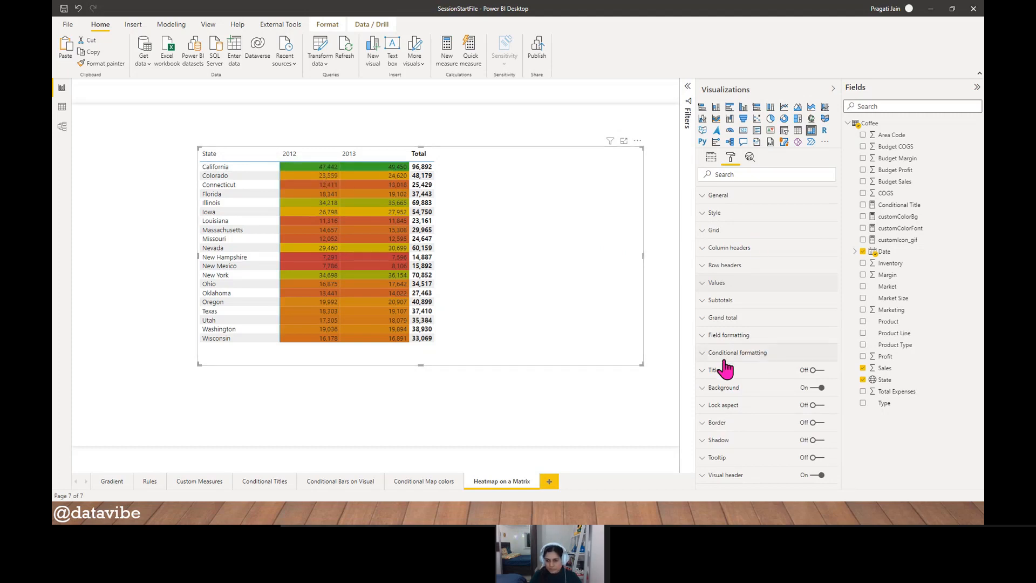
click(717, 335)
scroll(807, 364, down, 5)
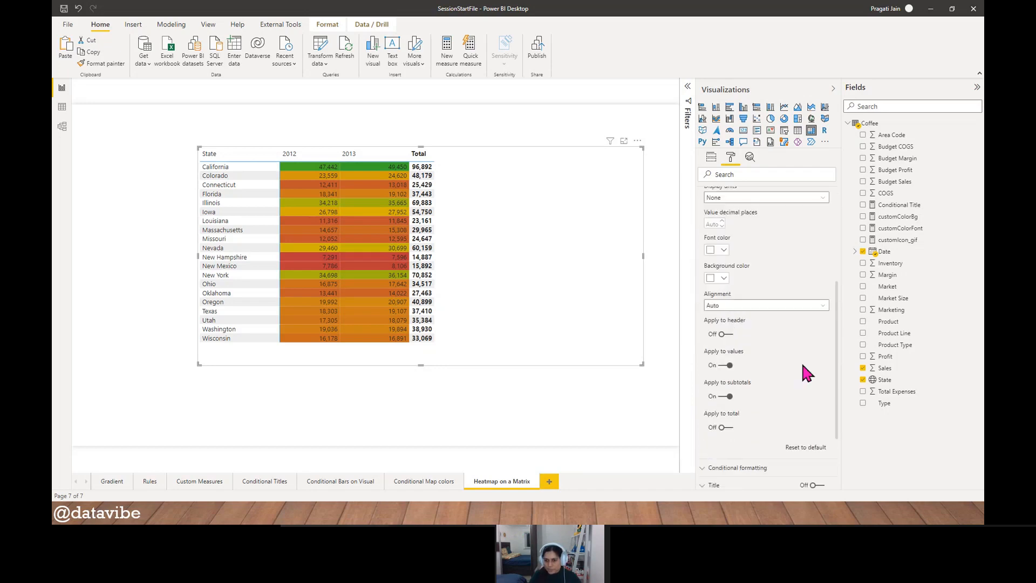
click(723, 397)
scroll(777, 380, up, 2)
scroll(728, 296, up, 3)
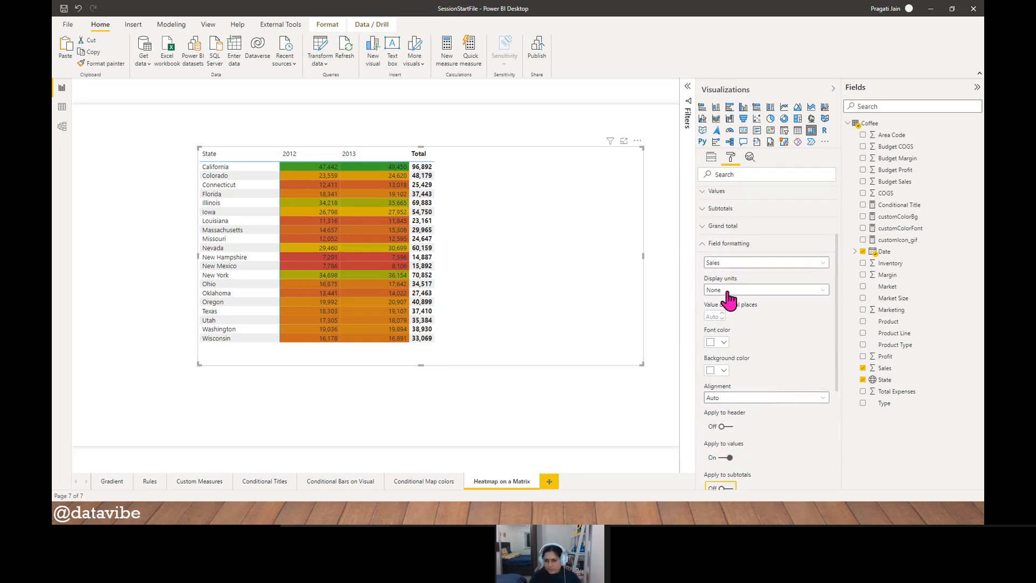
click(702, 294)
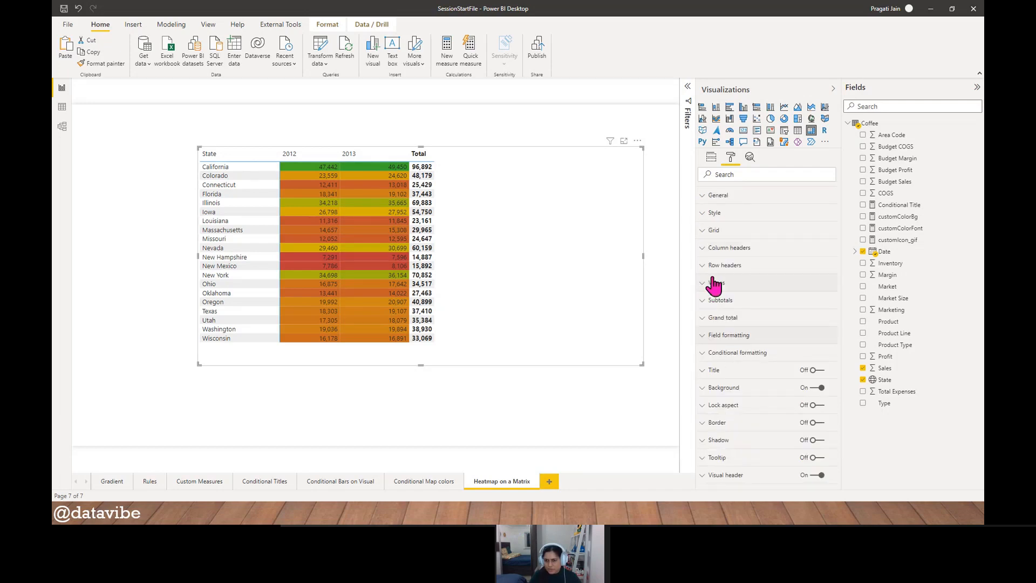
- Recheck the matrix's Values options and convert the visual to a table with a wider Sales column
click(717, 283)
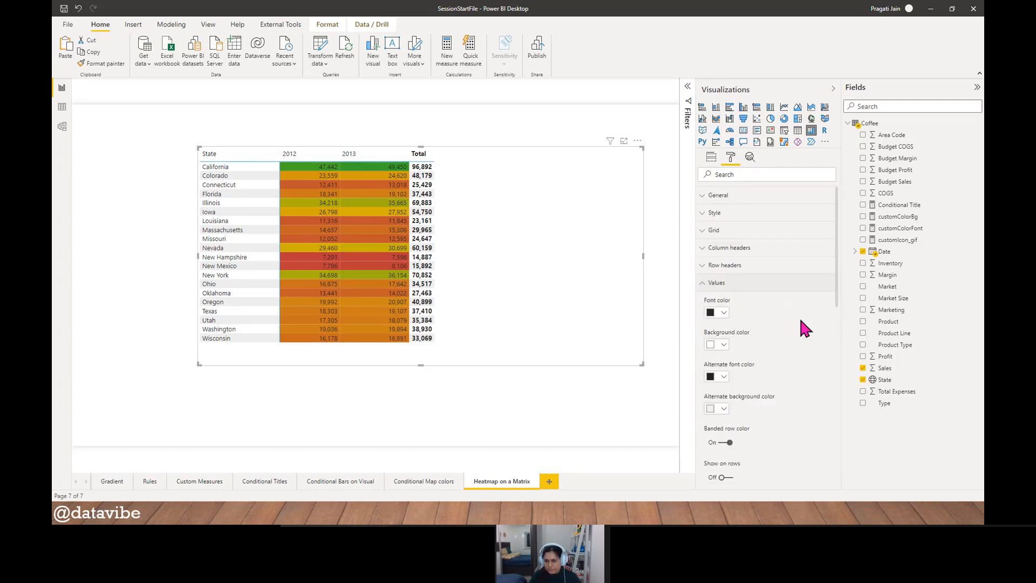
scroll(802, 321, down, 3)
scroll(803, 322, down, 5)
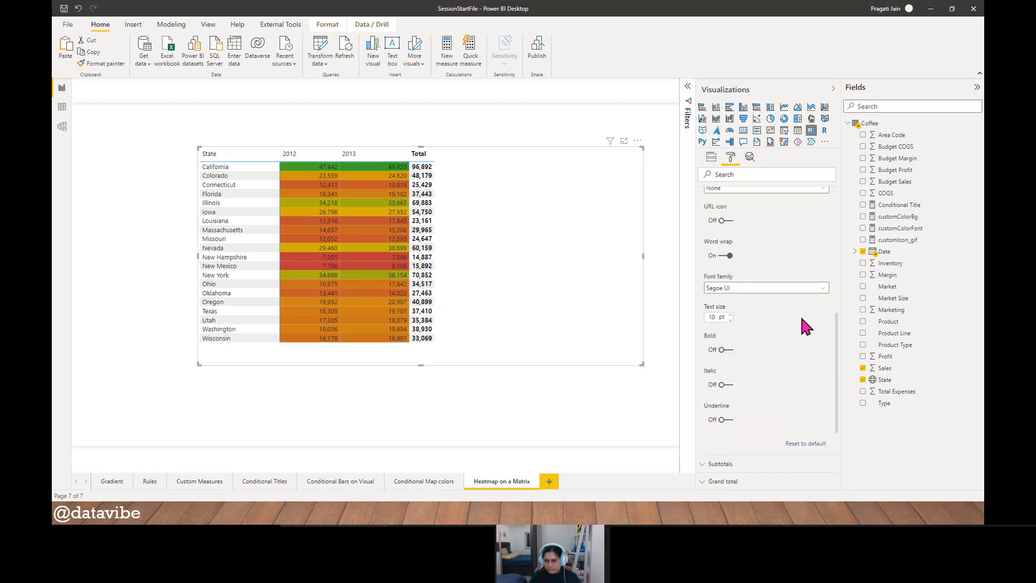
scroll(803, 322, up, 8)
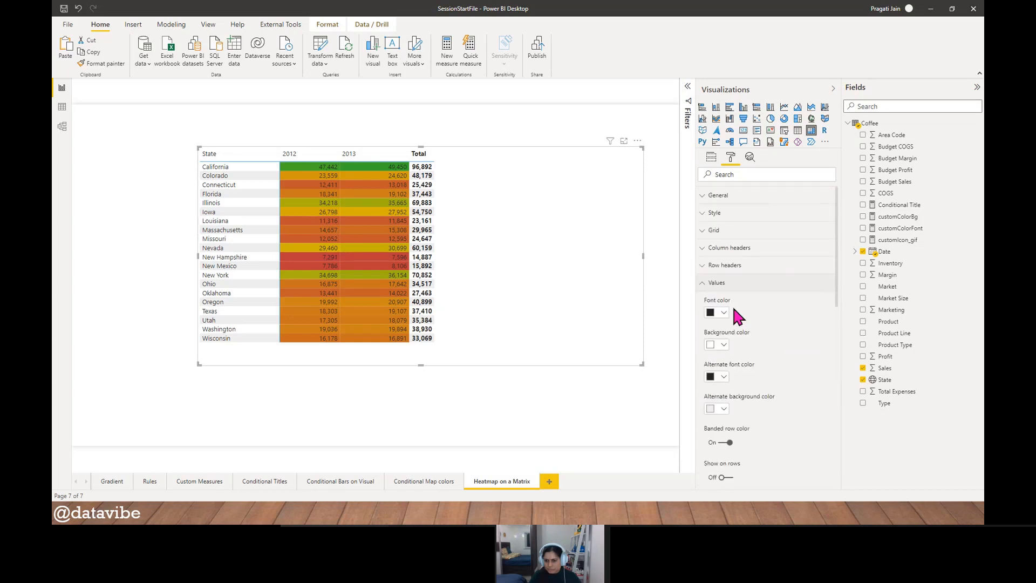
click(702, 284)
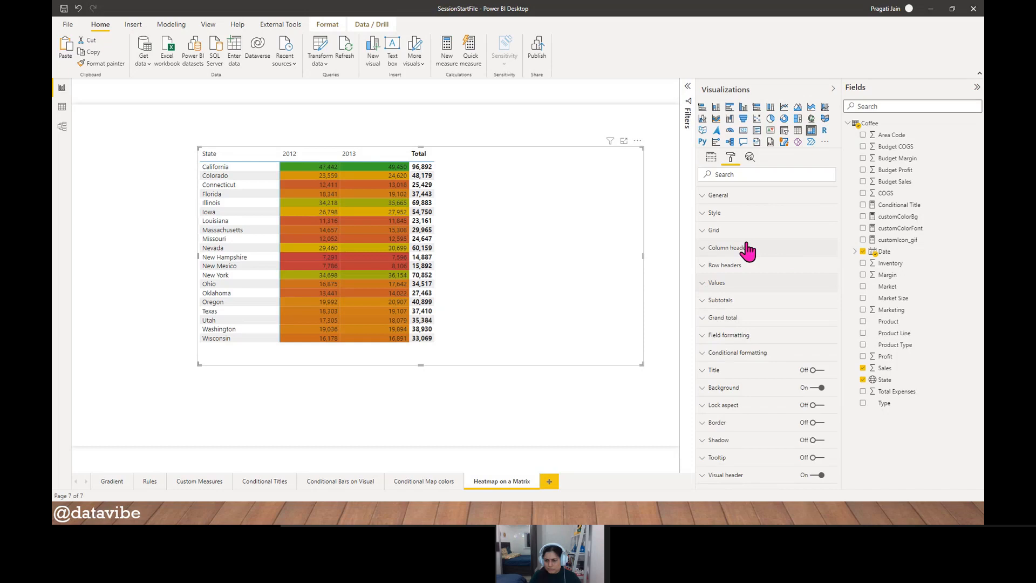
click(796, 132)
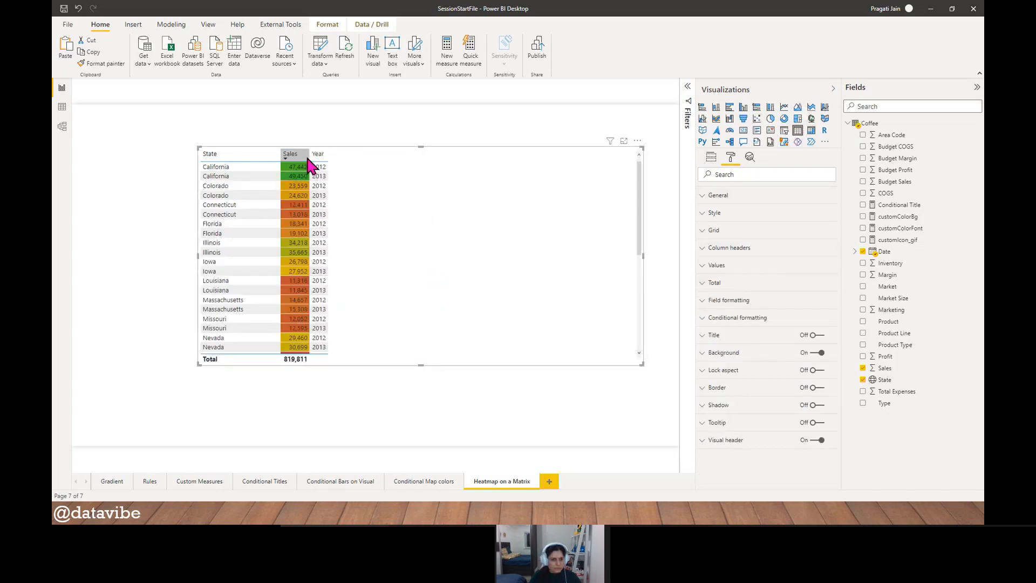
drag(309, 156, 350, 157)
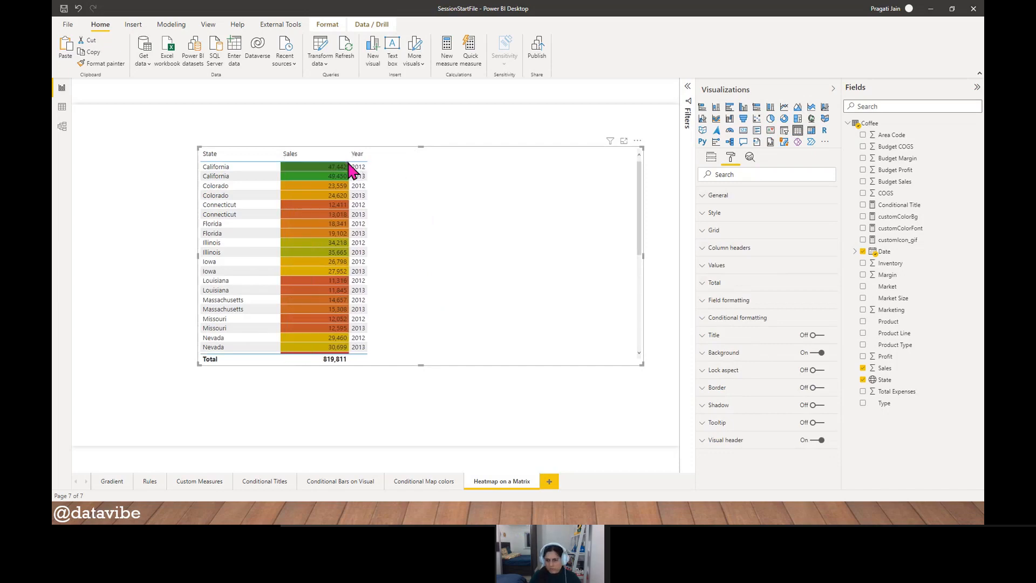
- Examine the table's Values options and the Field formatting options for the Sales field
click(704, 270)
scroll(790, 352, down, 8)
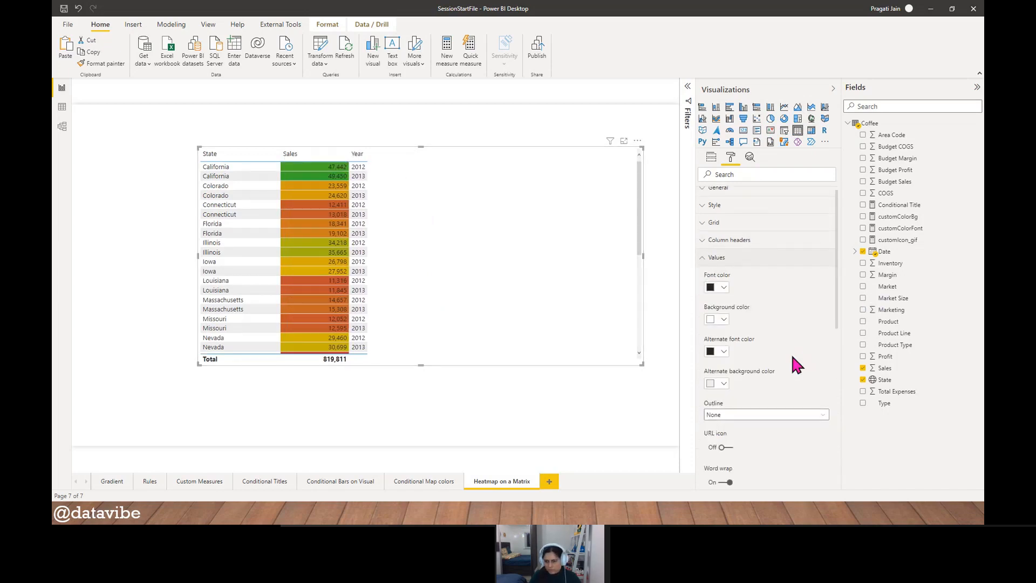
scroll(794, 359, up, 8)
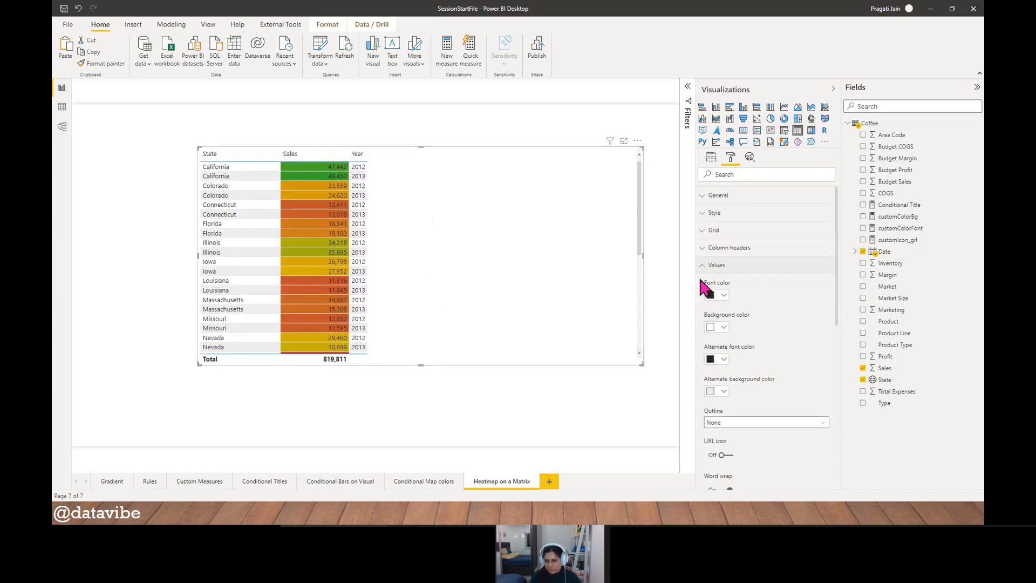
click(705, 266)
click(720, 305)
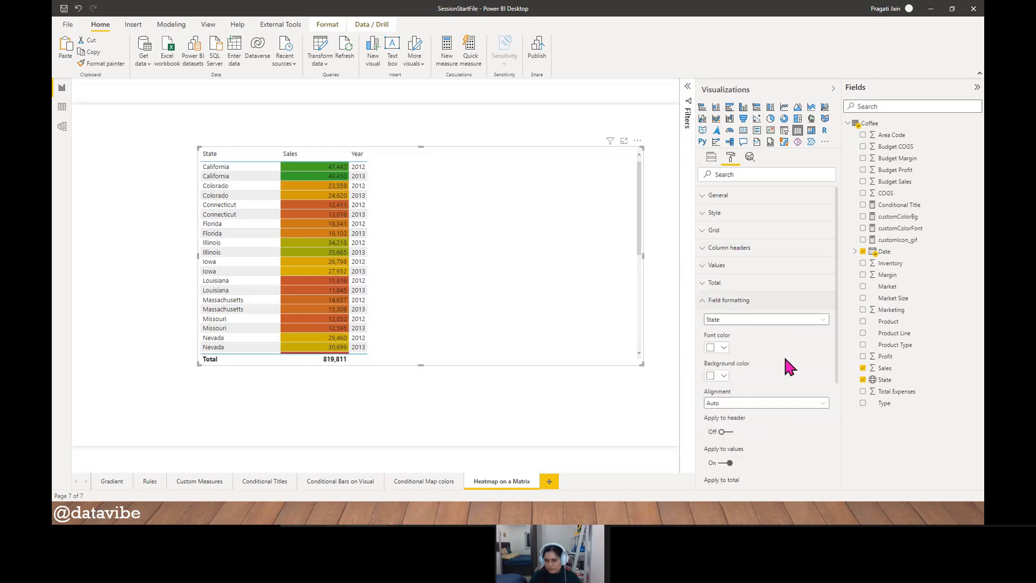
click(821, 320)
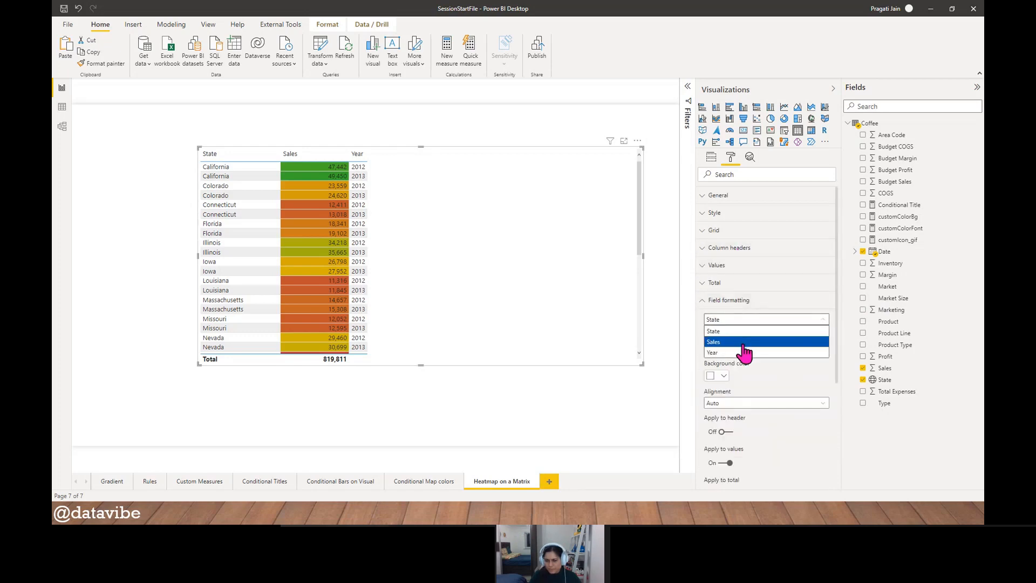
click(746, 340)
scroll(794, 378, down, 5)
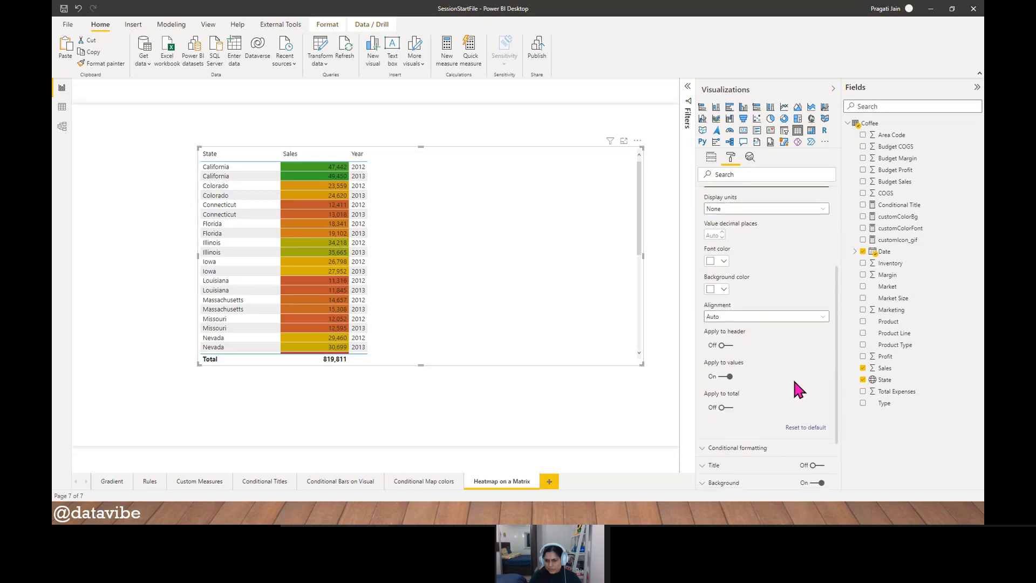
scroll(796, 387, up, 3)
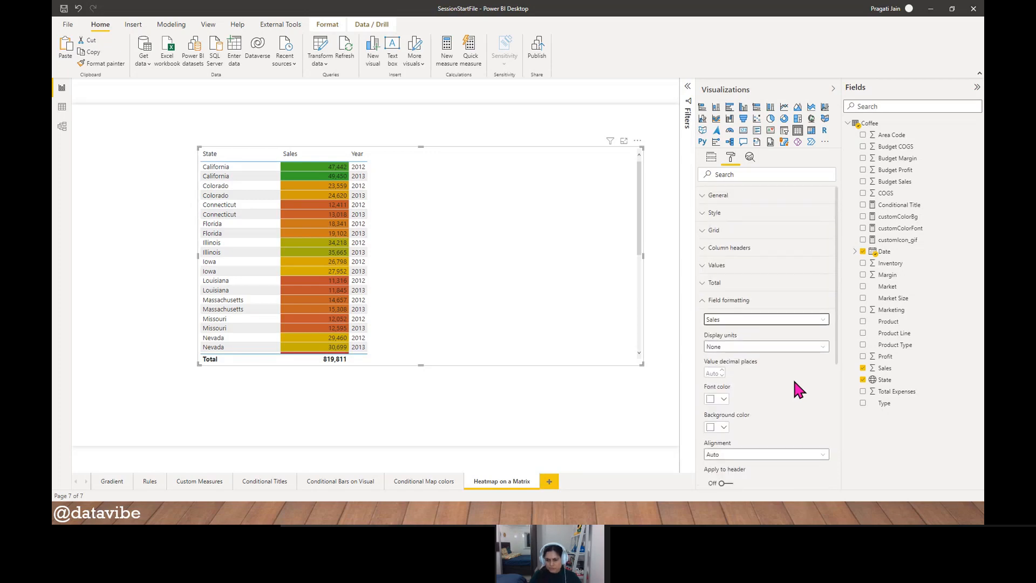
click(702, 301)
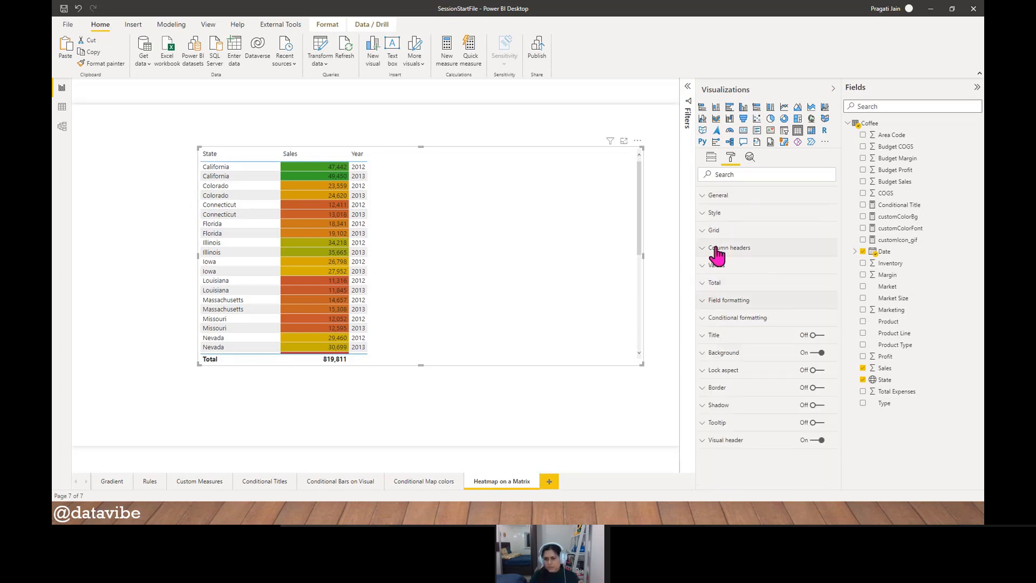
- Check the table's Style setting and the apply-to options in the Sales field formatting
click(702, 214)
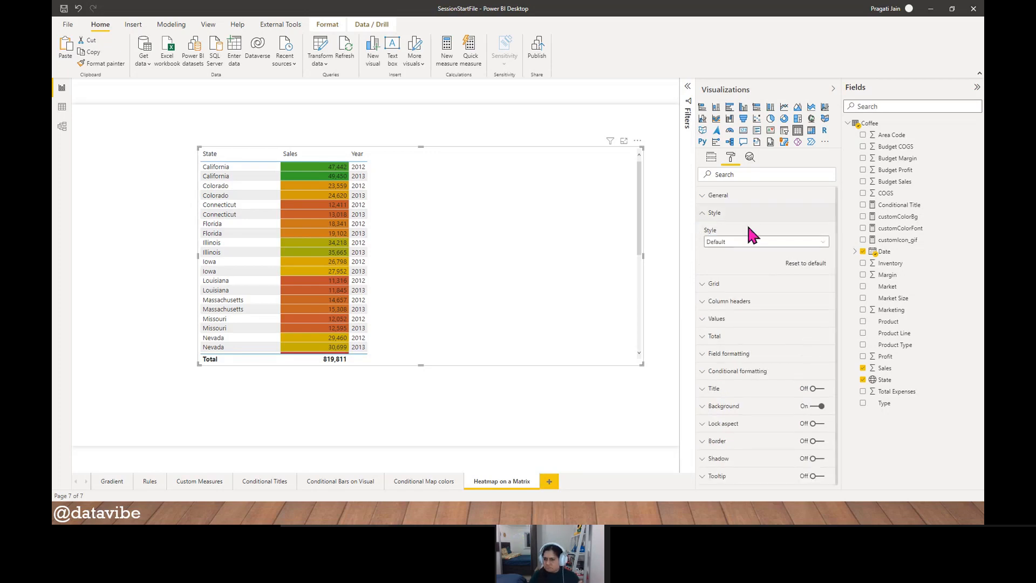
click(702, 217)
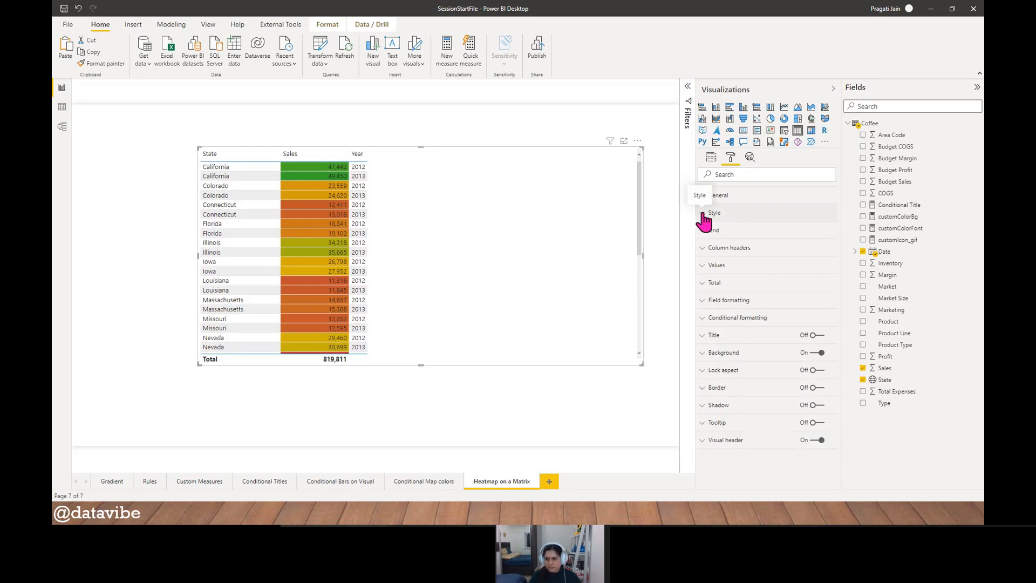
click(703, 300)
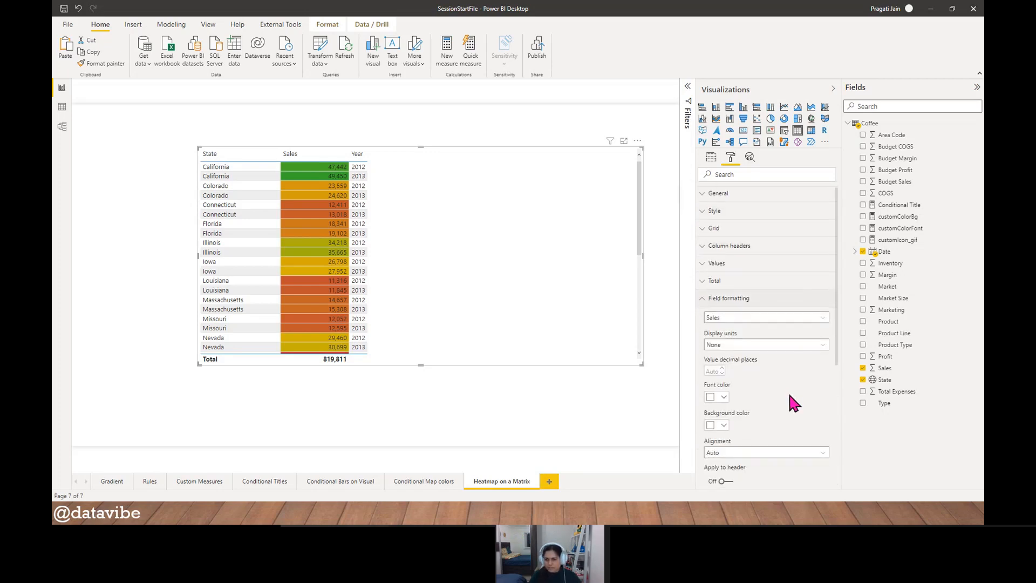
scroll(792, 401, down, 3)
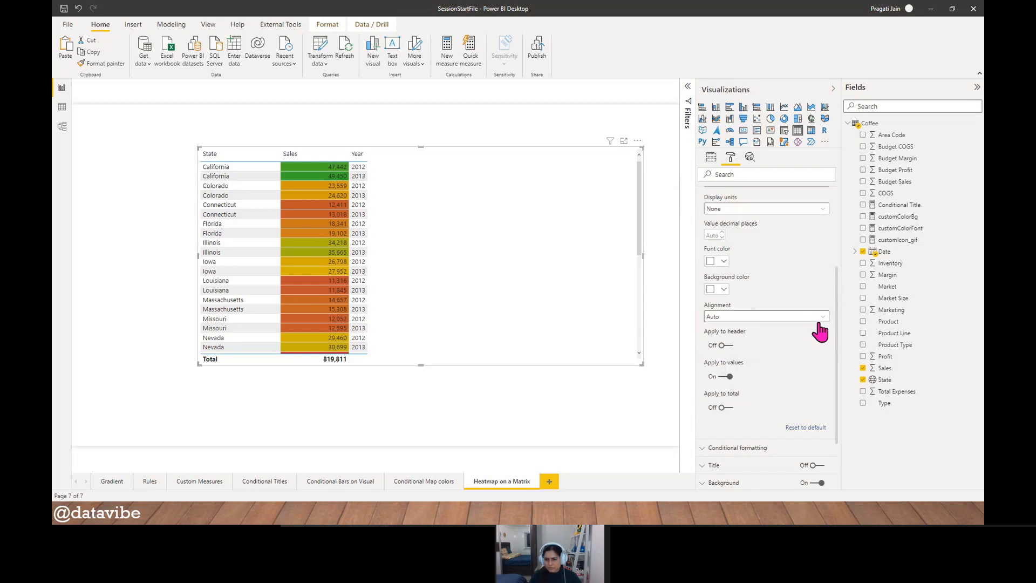
scroll(793, 377, up, 3)
click(703, 301)
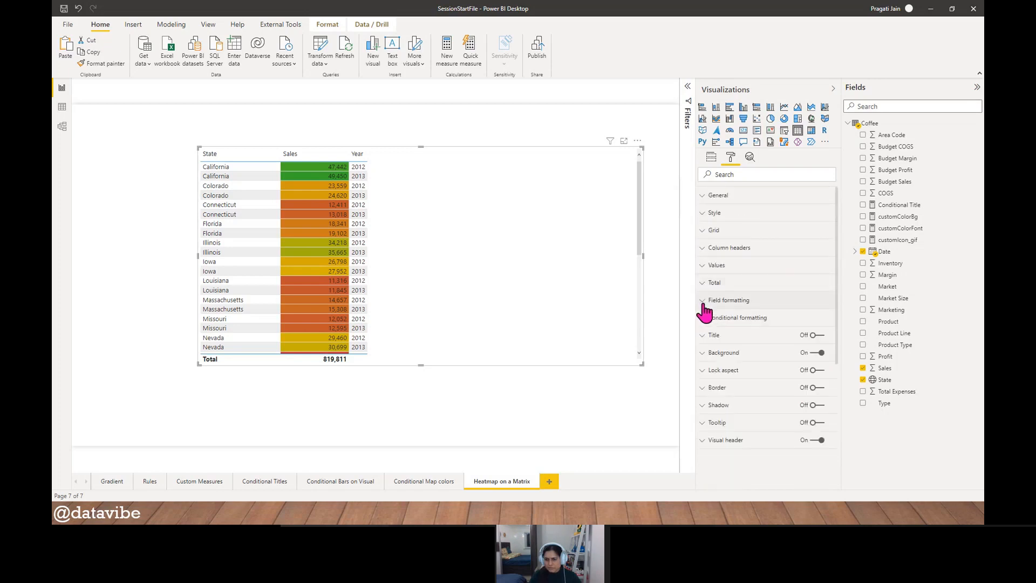
- Turn on font color conditional formatting for the Sales field of the table
click(703, 319)
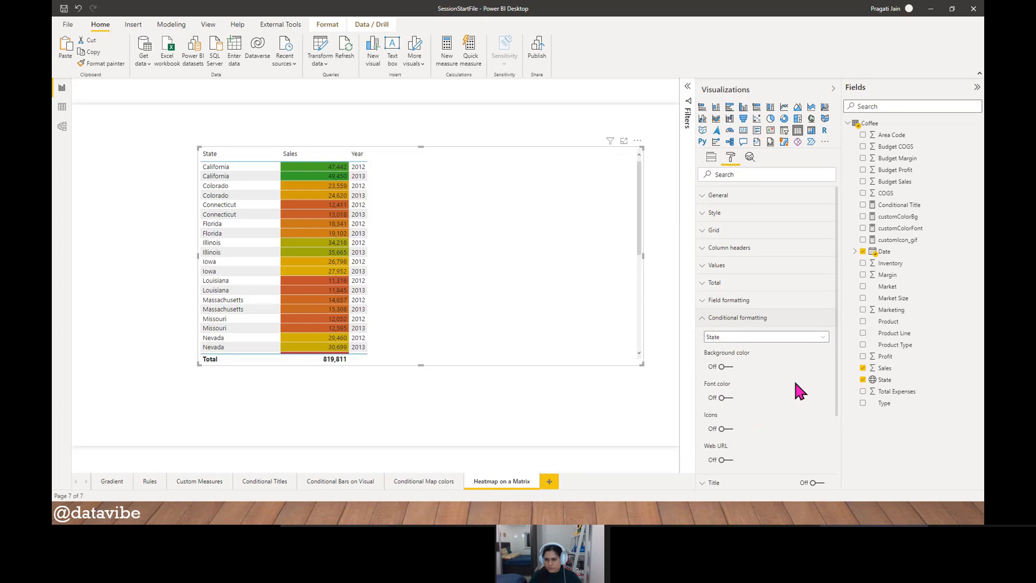
click(820, 338)
click(770, 362)
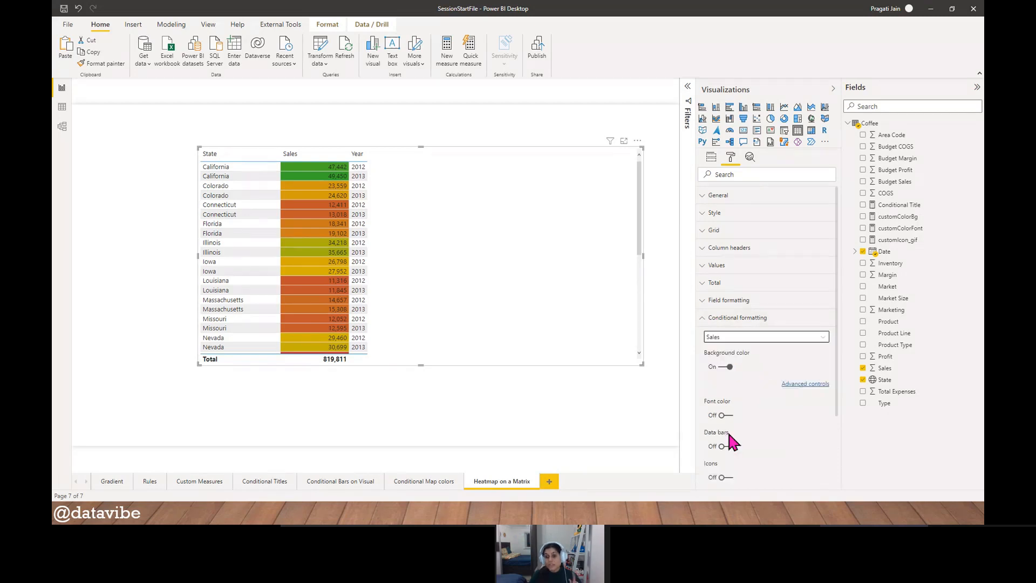
click(723, 415)
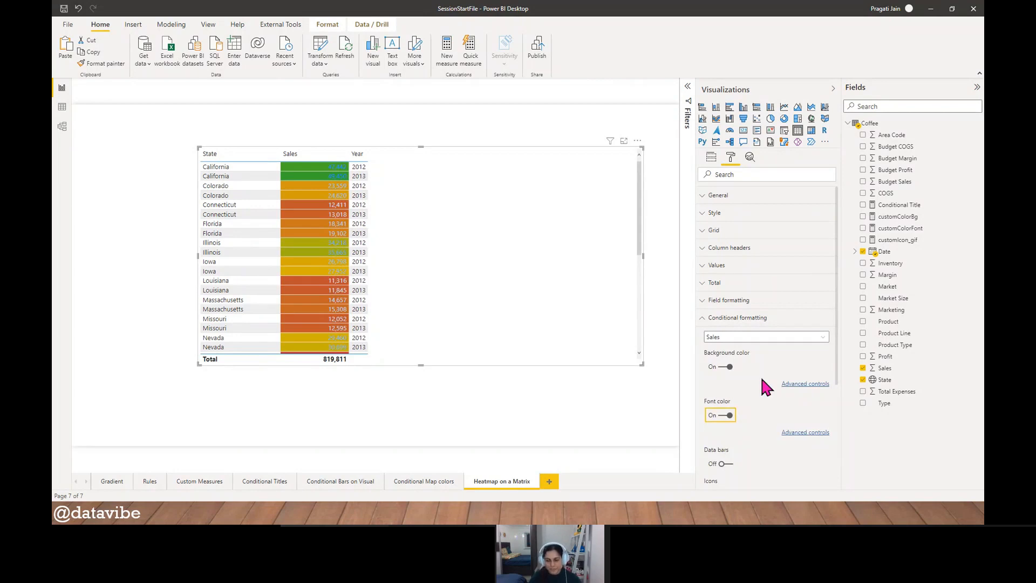
scroll(757, 376, down, 3)
click(702, 226)
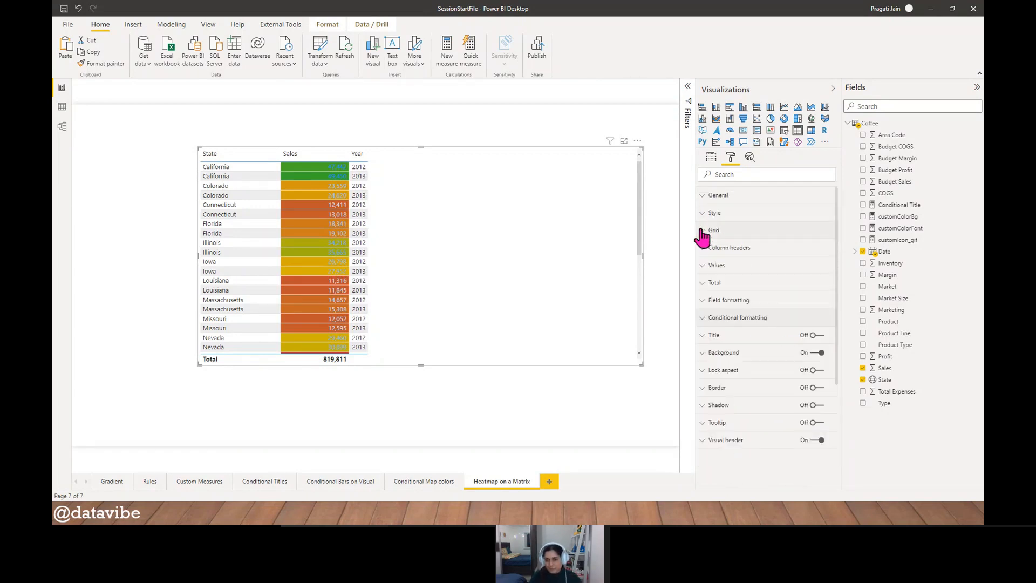
- Convert the table back to a matrix and narrow the visual to just beyond its Total column
click(810, 131)
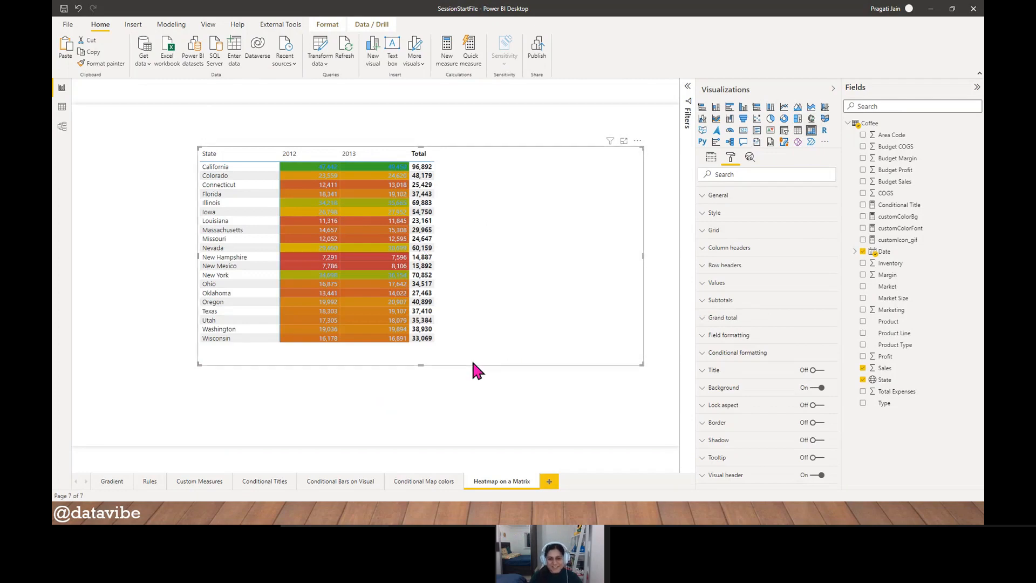
click(708, 353)
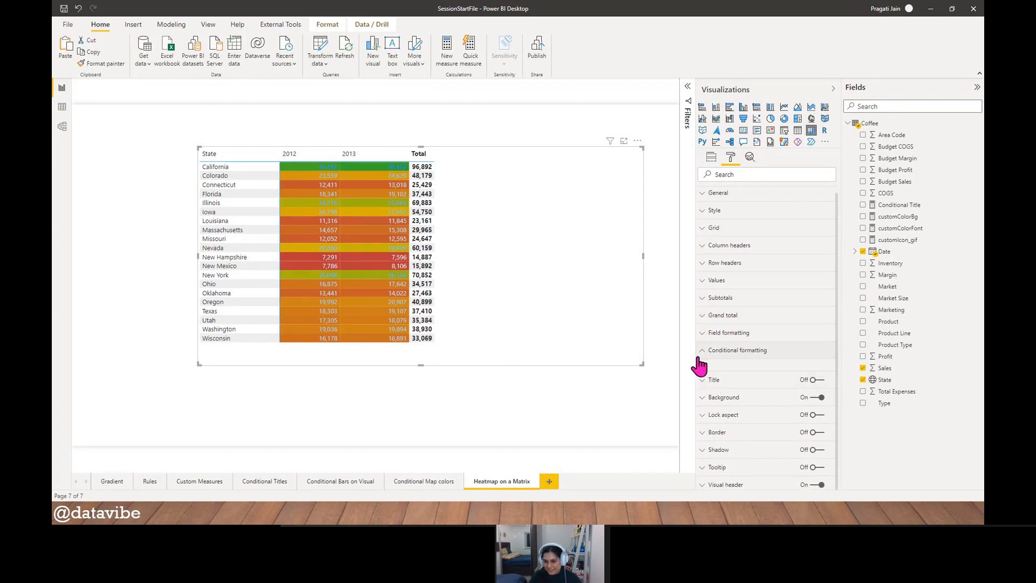
click(700, 355)
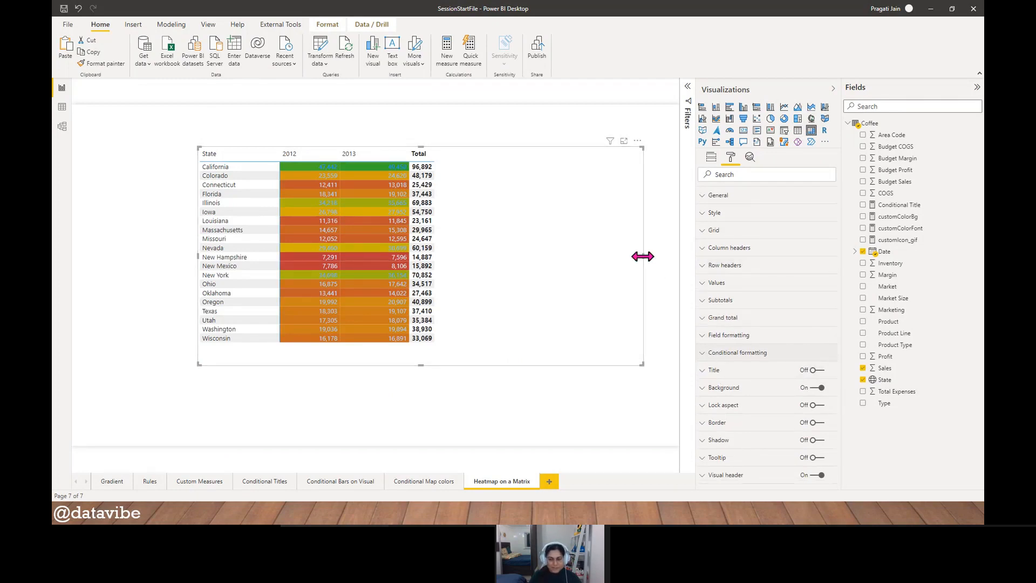
drag(642, 256, 457, 258)
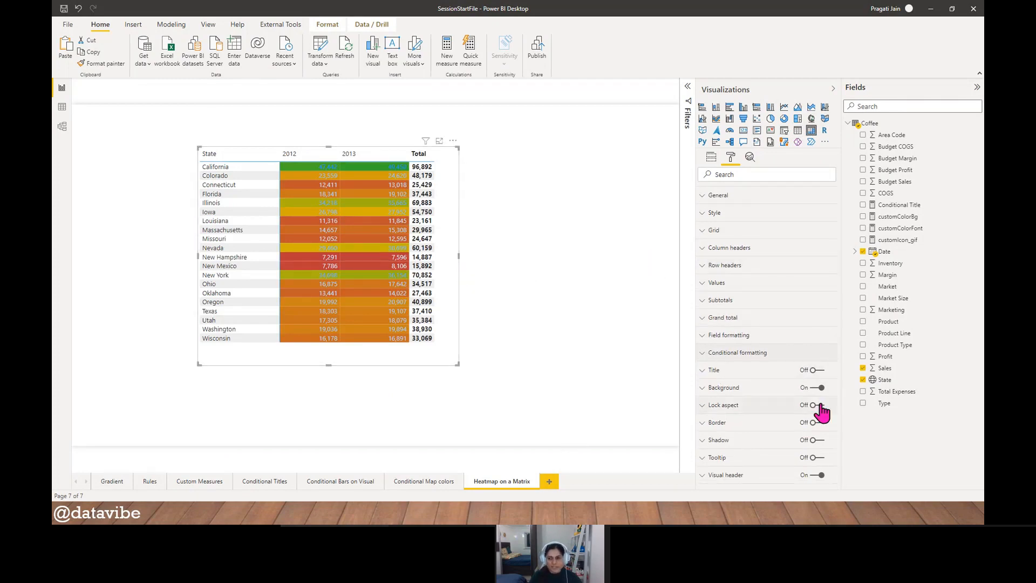
- Turn off font color conditional formatting for the matrix's Sales field
click(703, 354)
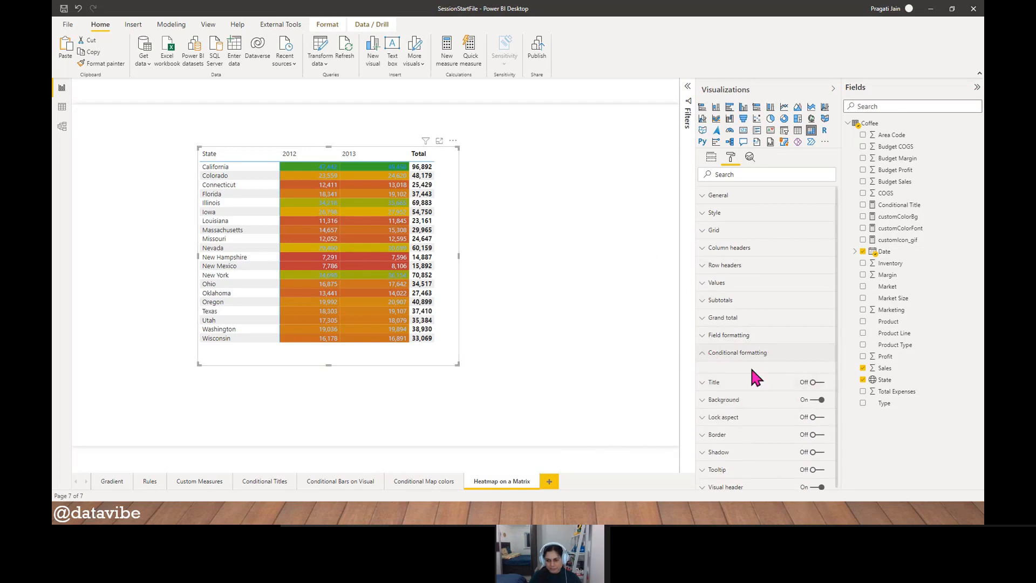
click(703, 356)
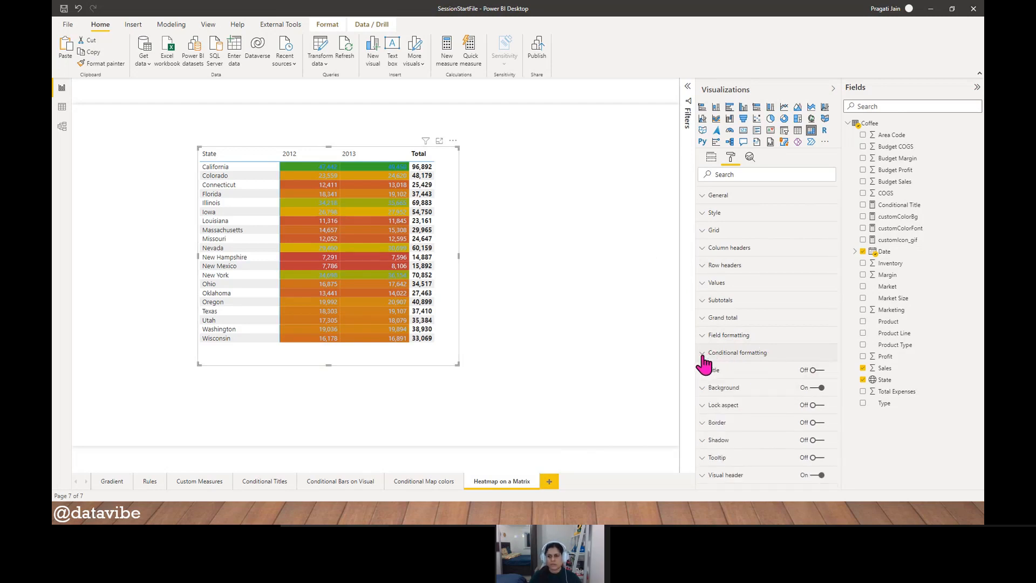
click(712, 161)
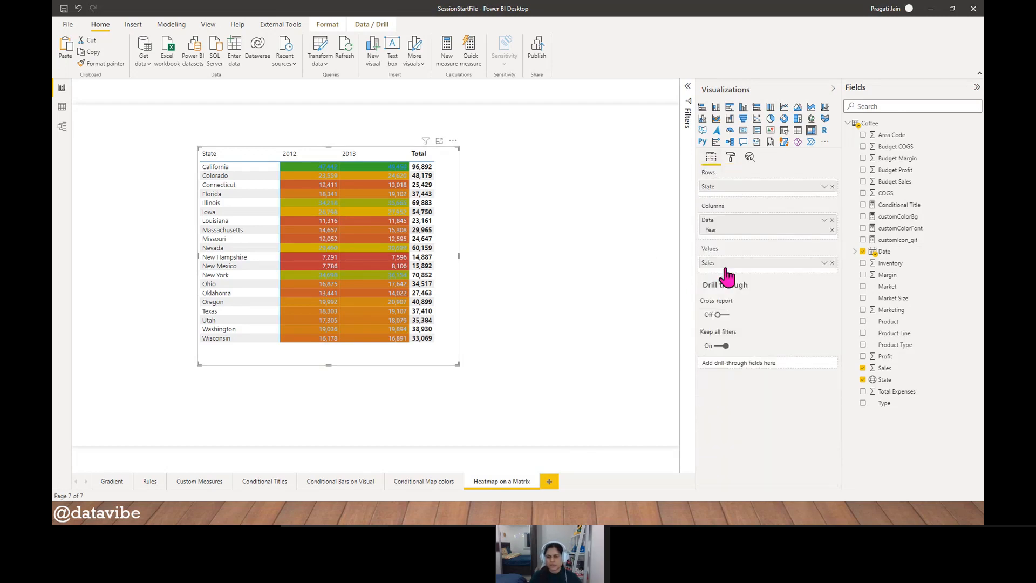
click(731, 158)
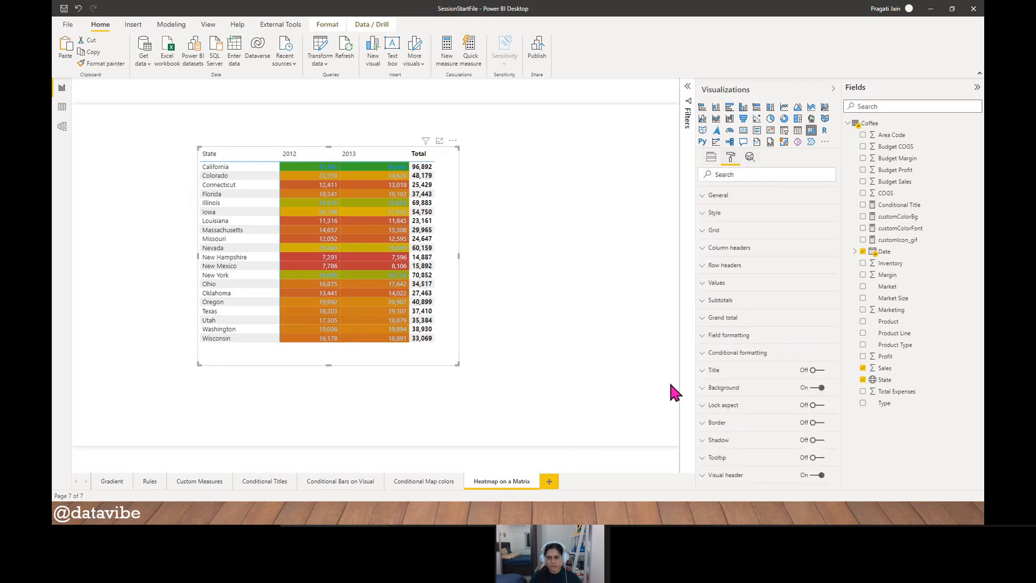
click(708, 354)
scroll(769, 396, down, 2)
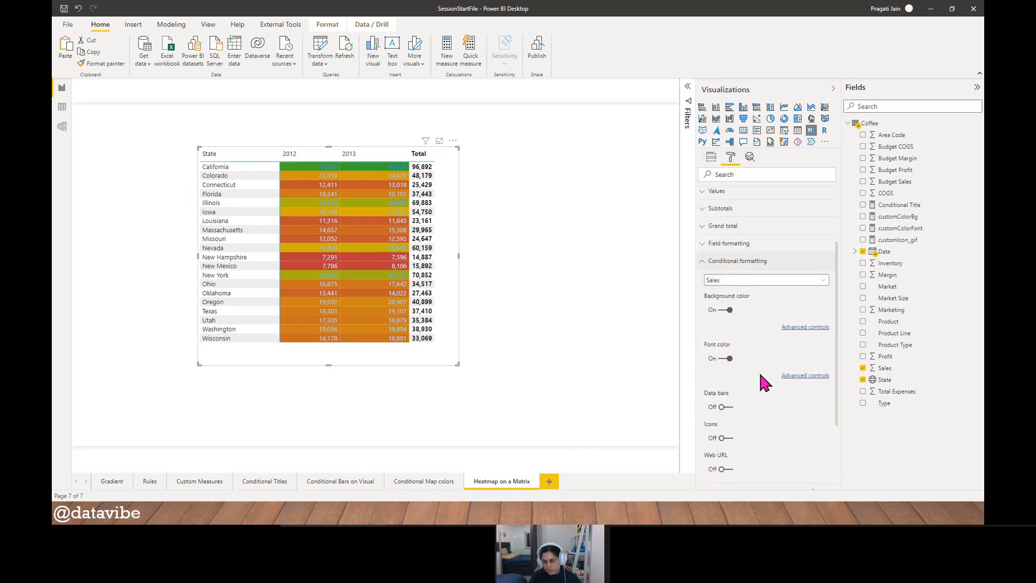
click(727, 359)
- Apply the Sales background color gradient to values and totals
click(804, 327)
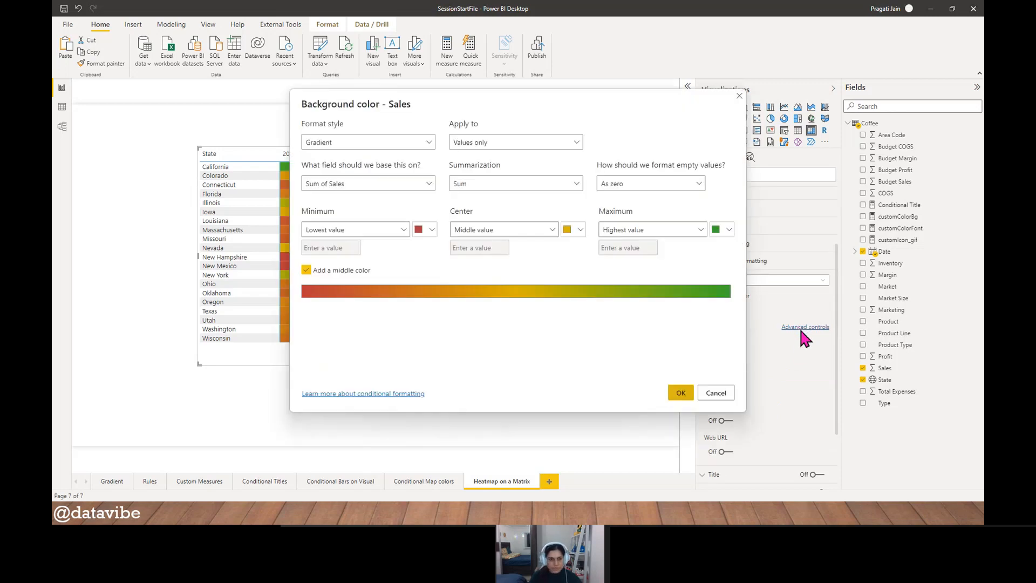
click(576, 142)
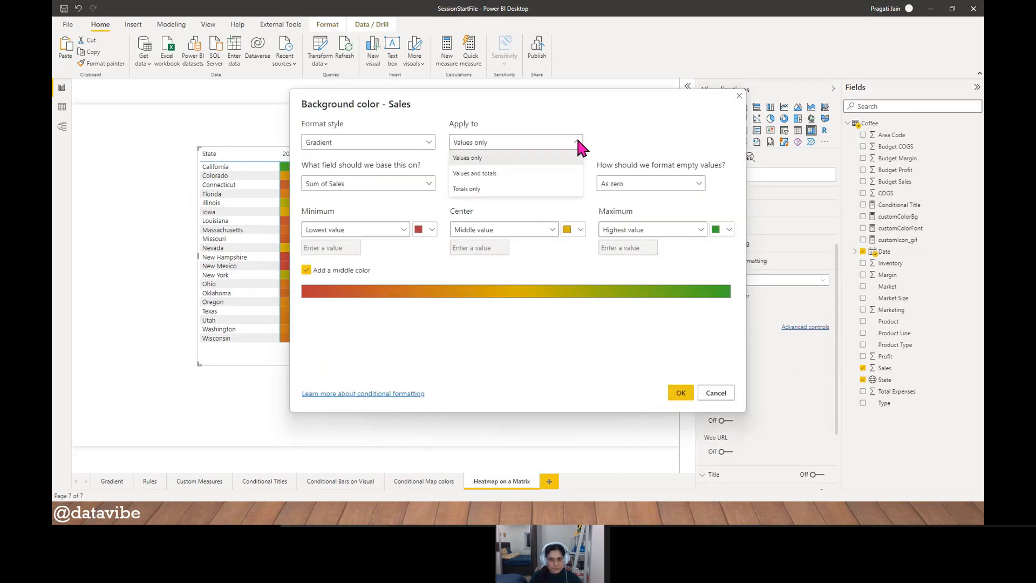
click(532, 174)
click(681, 393)
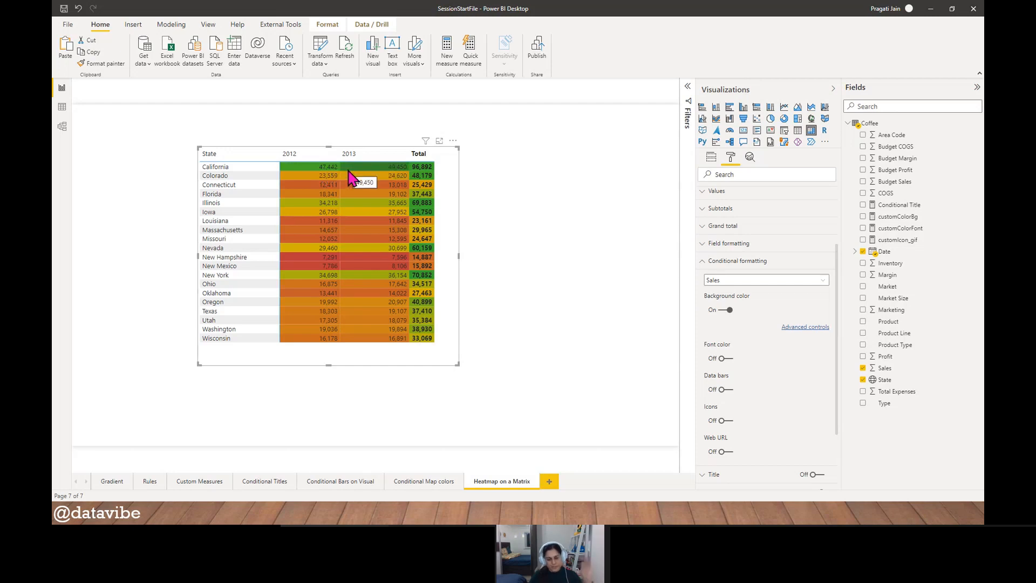
- Reset the Sales background color formatting to its default gradient by turning it off and on again
click(803, 327)
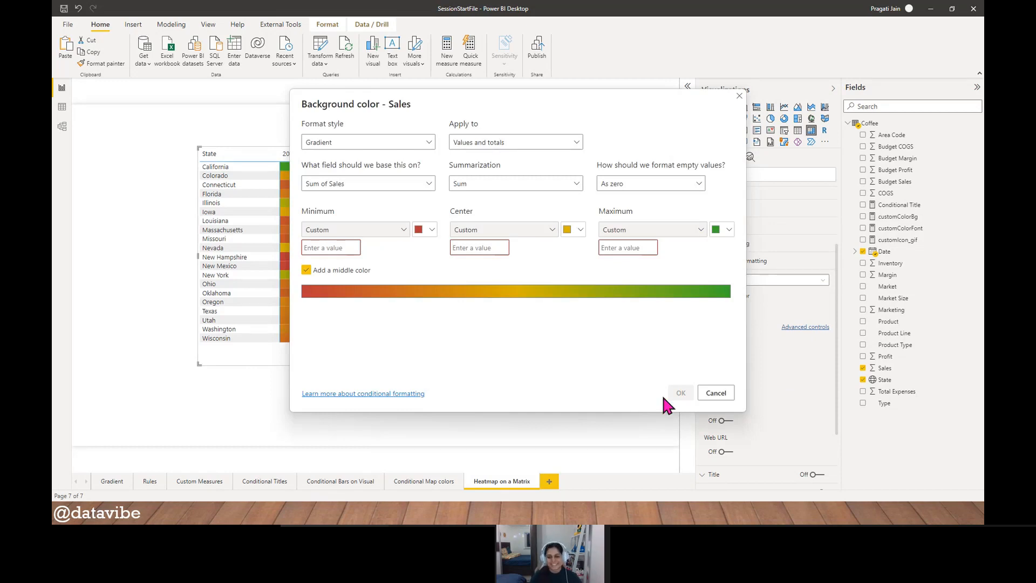
click(720, 394)
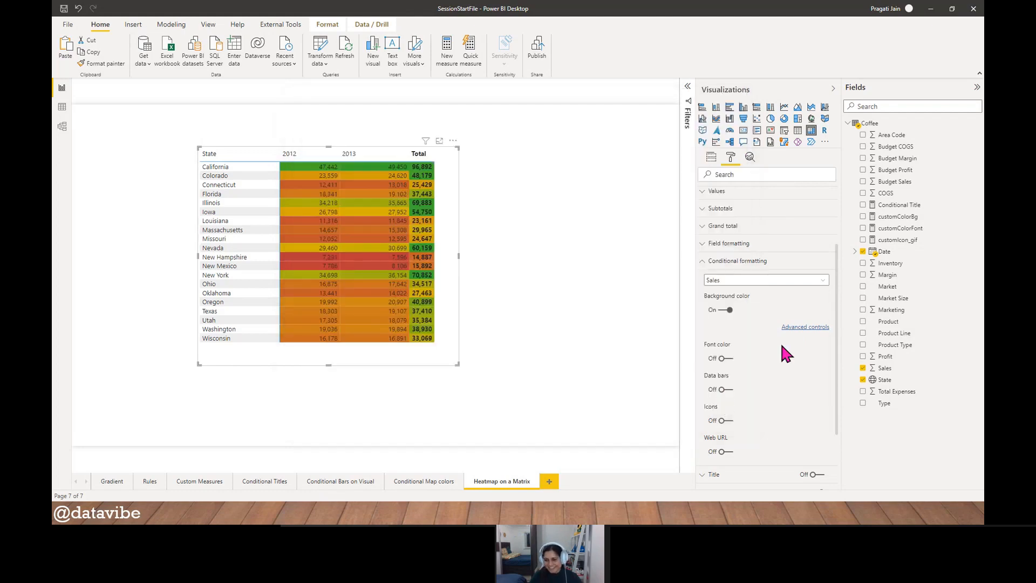
click(721, 311)
click(729, 311)
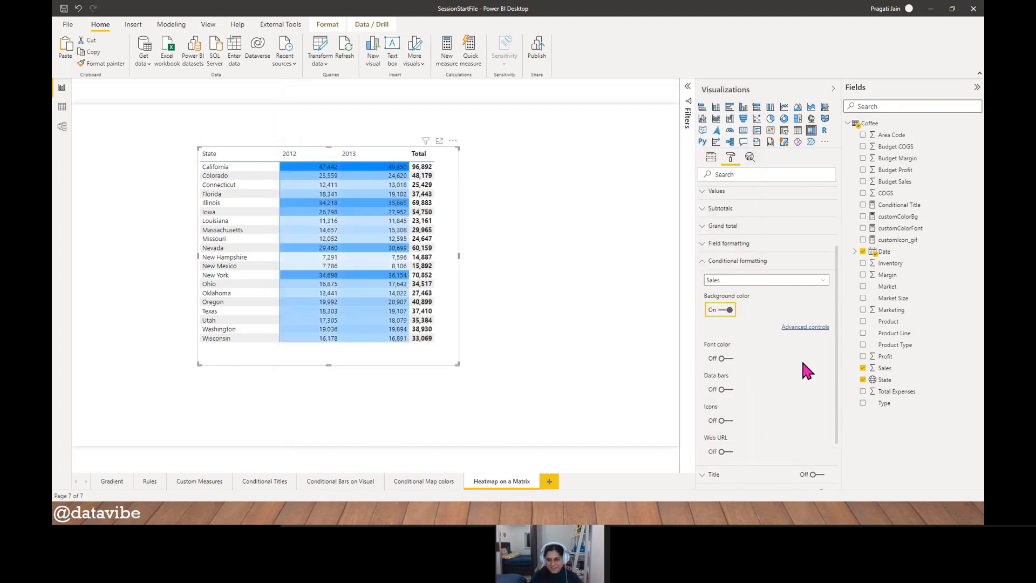
- Add a middle color to the Sales background gradient, keeping it applied to values only and the minimum at the lowest value
click(793, 327)
drag(475, 93, 590, 123)
click(690, 173)
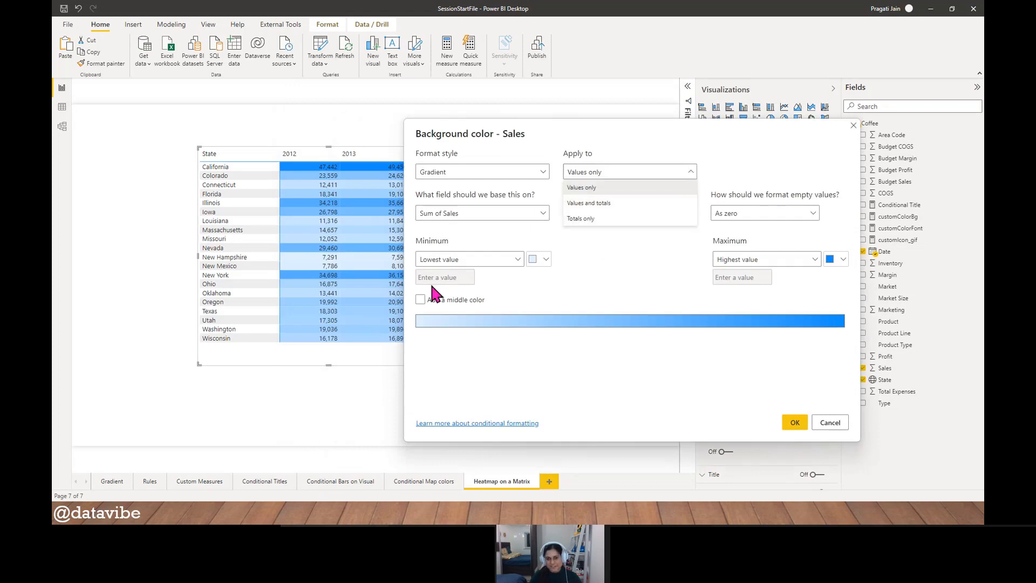
click(615, 285)
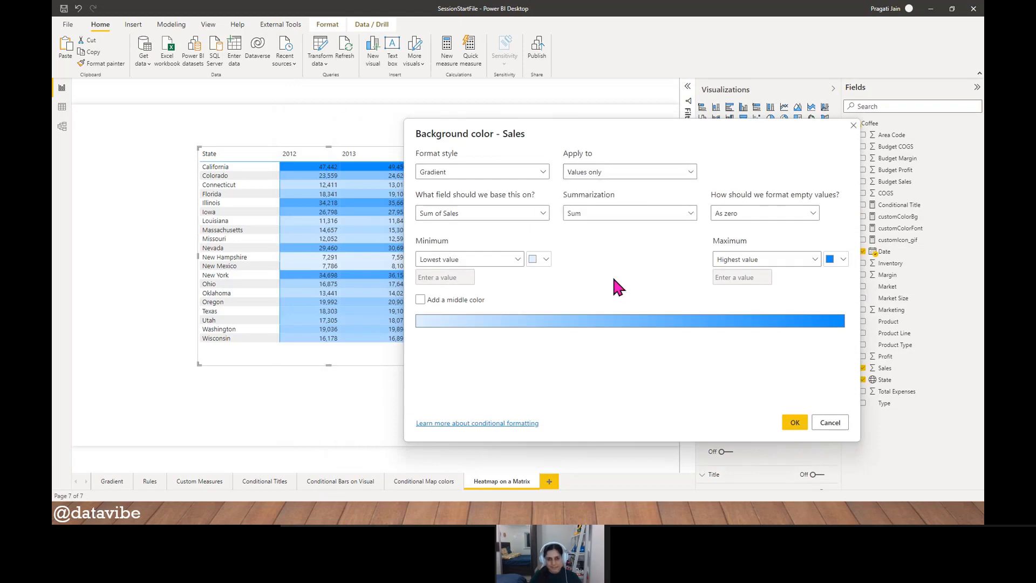
click(516, 259)
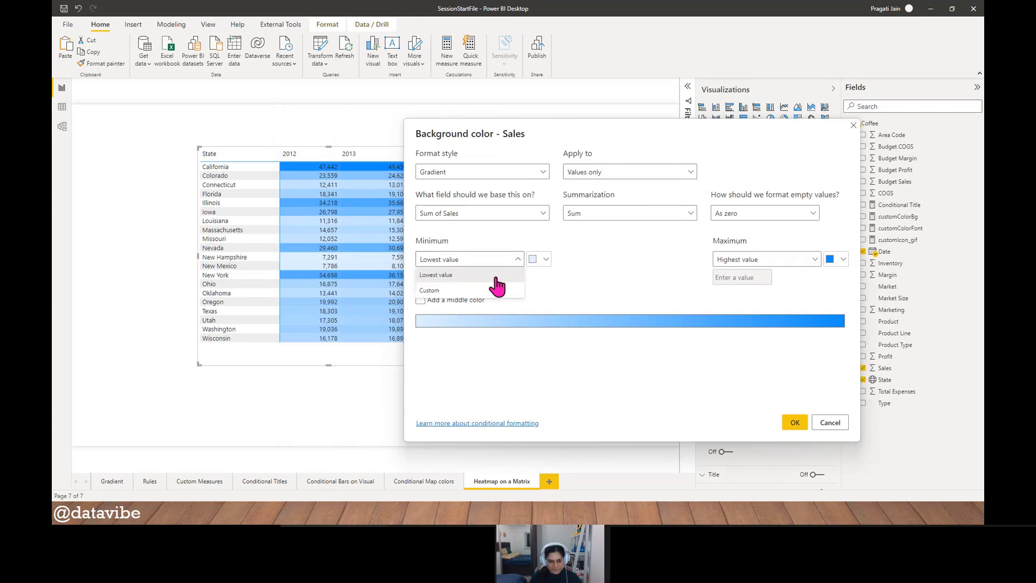
click(569, 274)
click(420, 300)
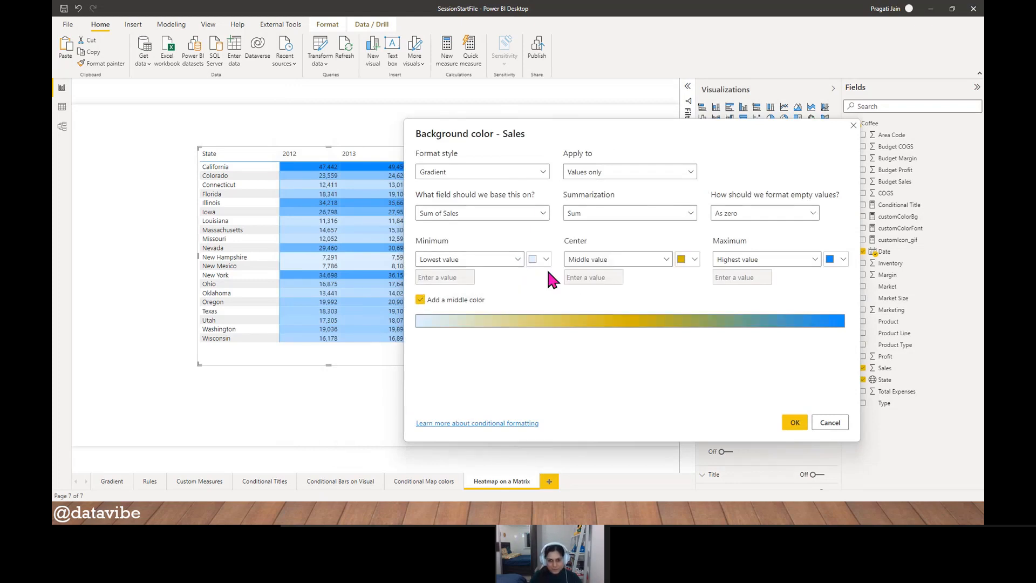
- Give the gradient's minimum the custom color #FFFFFF and copy its hex code
click(546, 260)
click(571, 415)
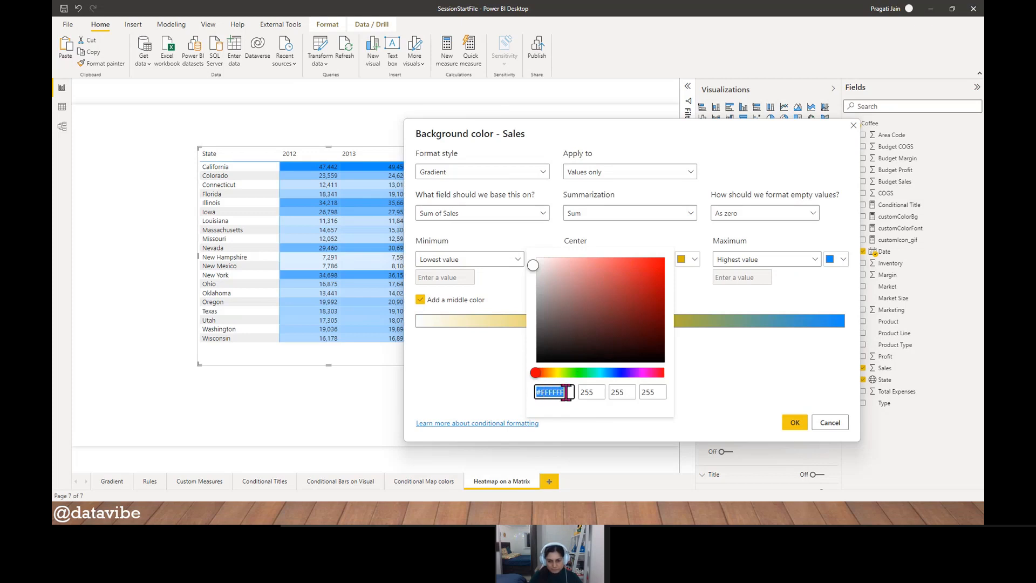
drag(566, 393, 534, 392)
key(ctrl+c)
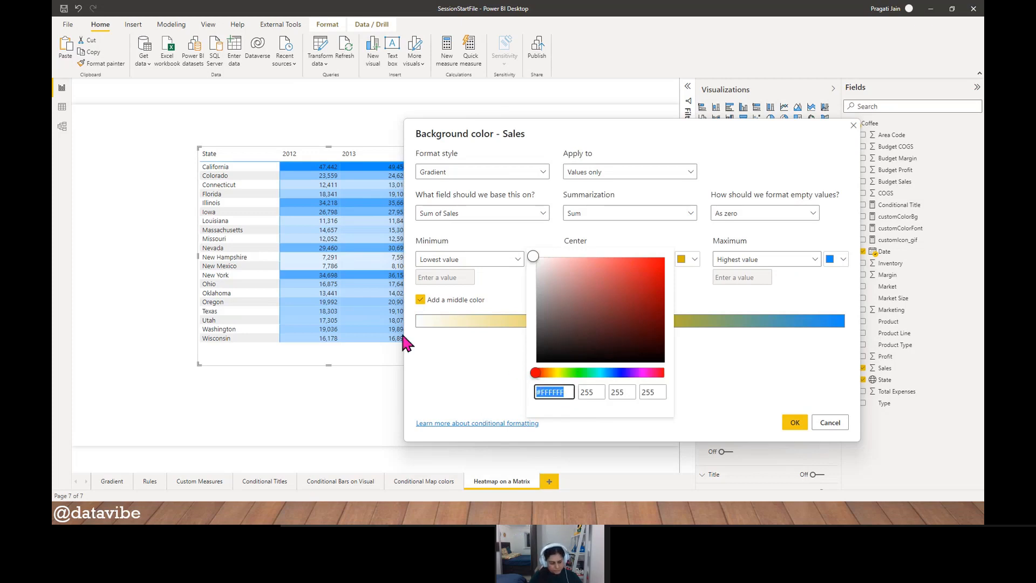
- Switch to the SessionDeck presentation in PowerPoint
key(super+Tab)
key(Tab)
key(Tab)
key(Tab)
key(Tab)
key(Tab)
key(Tab)
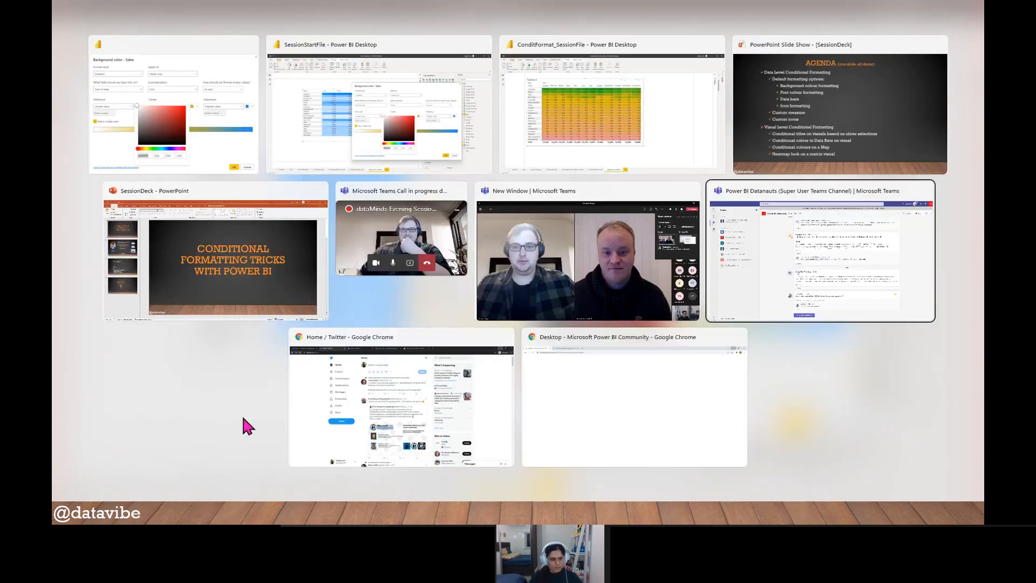
click(206, 429)
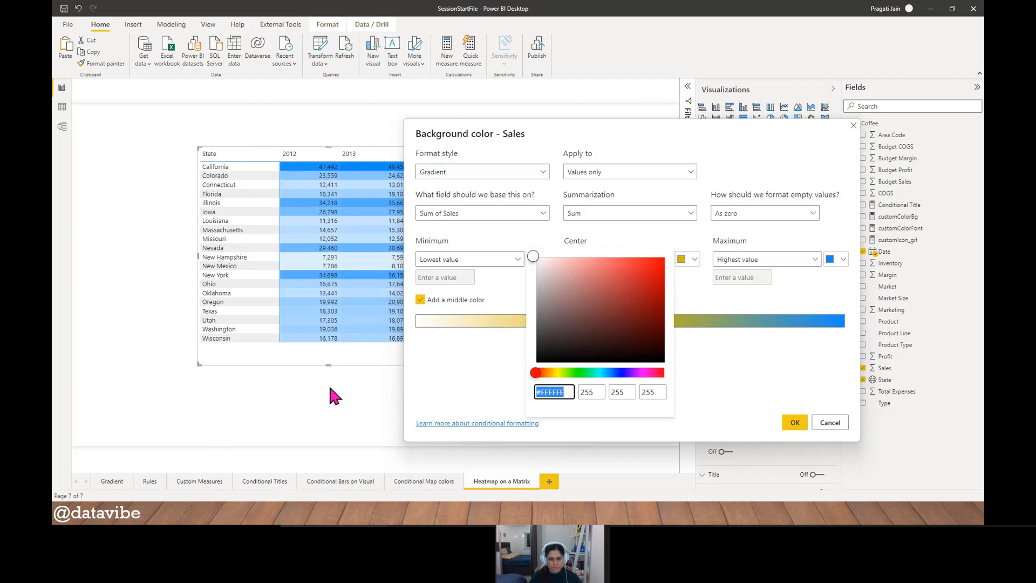
key(alt+Tab)
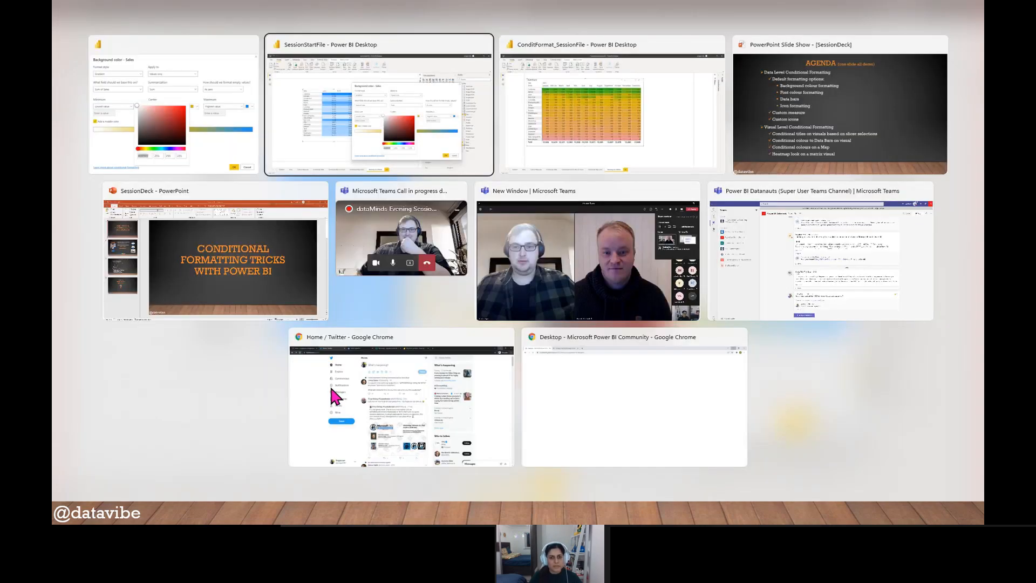
key(alt+Tab)
key(alt+Tab)
key(alt+Tab)
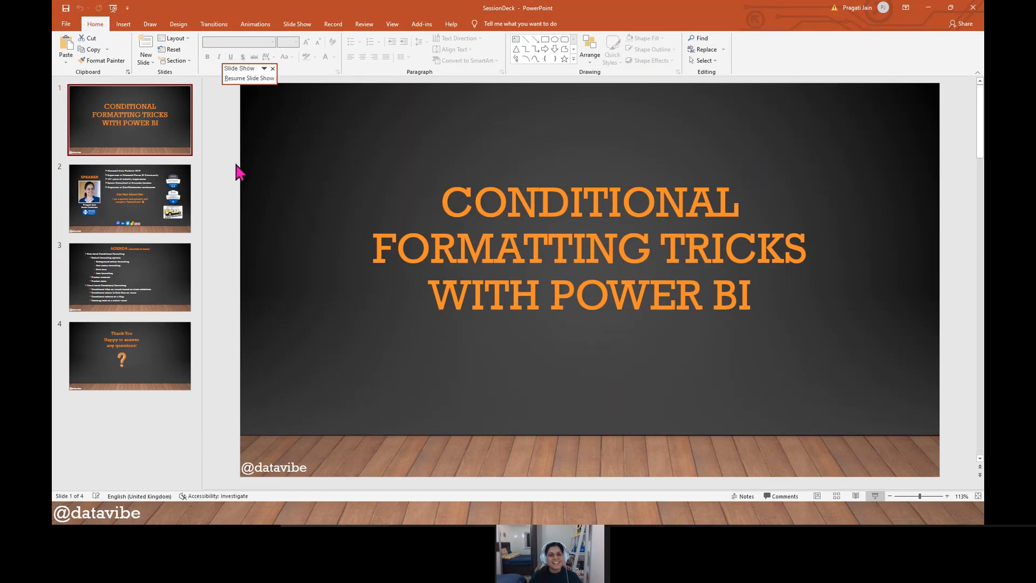
key(alt+Tab)
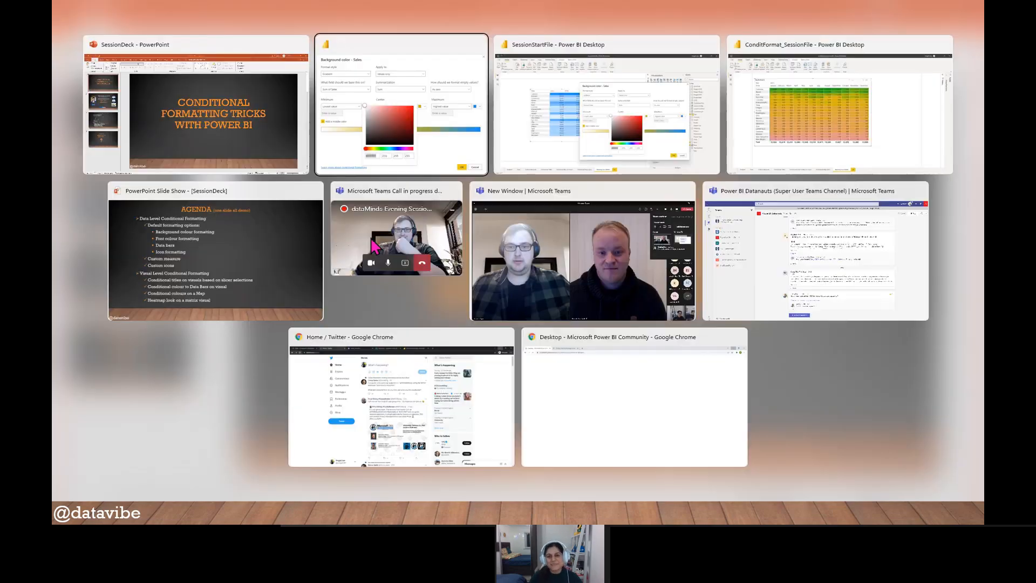
key(alt+Tab)
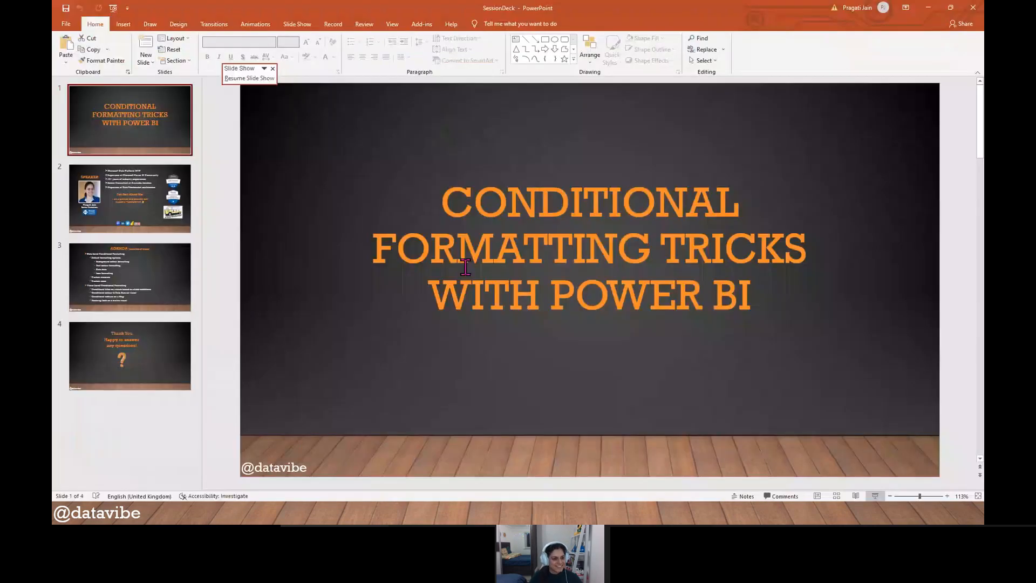
- Add a new slide after the Thank You slide and paste the hex code #FFFFFF into its content placeholder
click(129, 367)
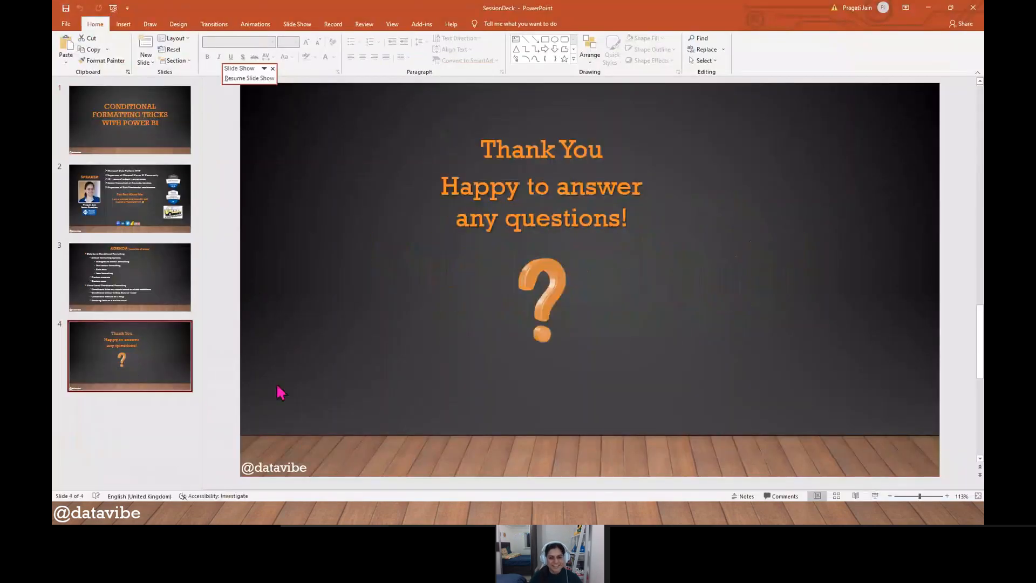
right_click(132, 361)
click(179, 248)
click(458, 282)
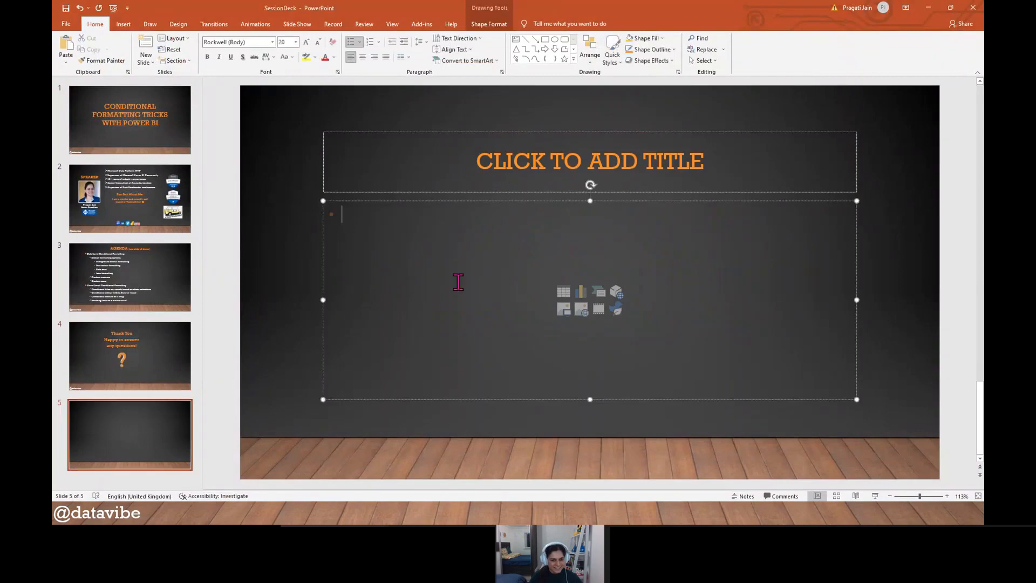
key(ctrl+v)
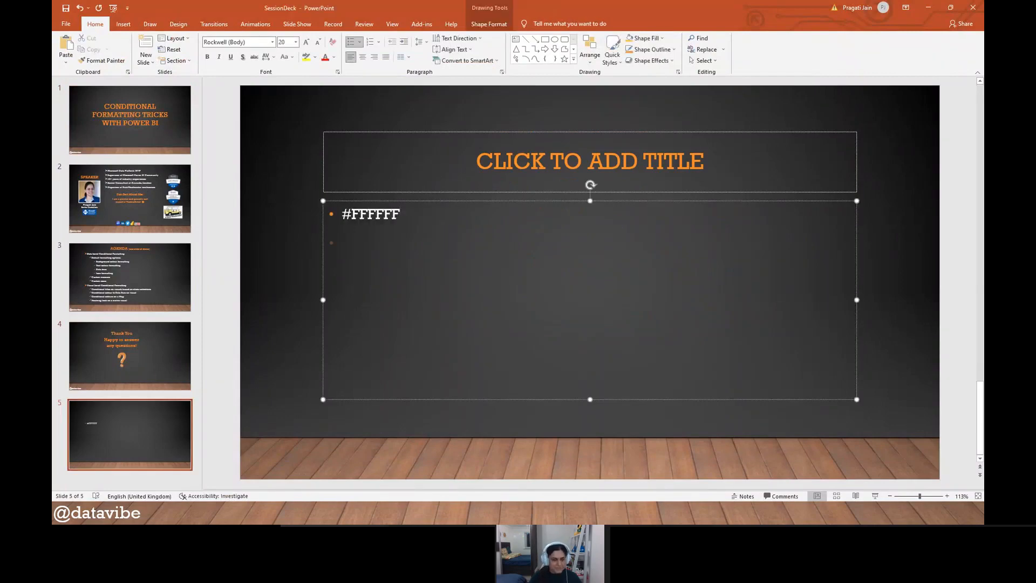
- Switch back to the background color settings in Power BI and set the gradient's minimum color to red
key(alt+Tab)
key(alt+Tab)
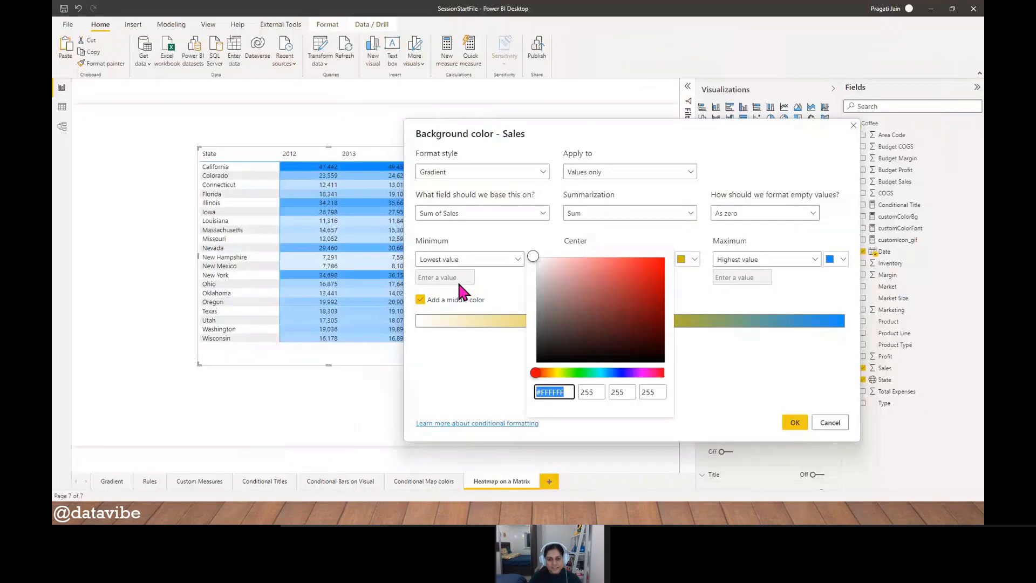
click(460, 384)
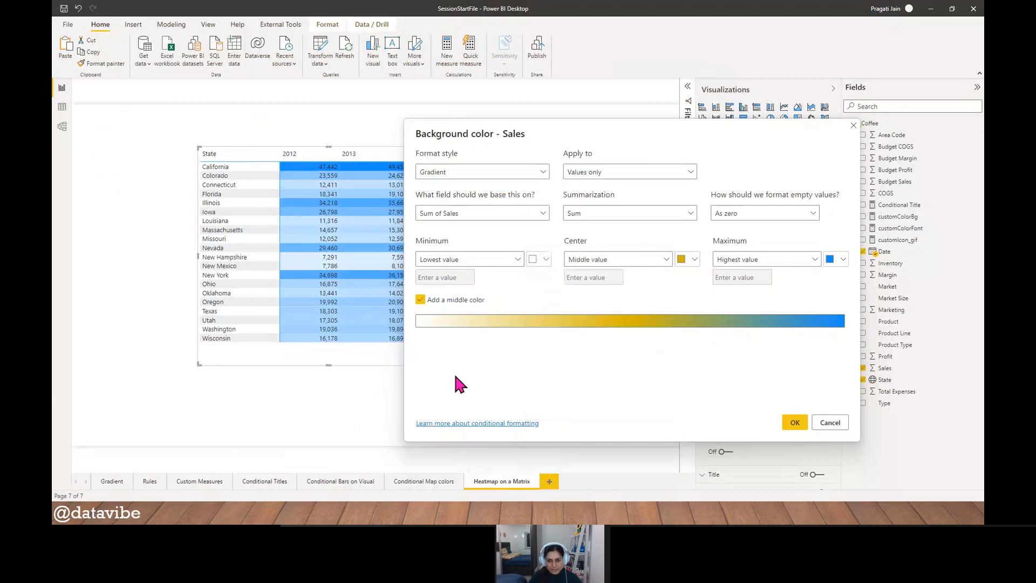
click(545, 260)
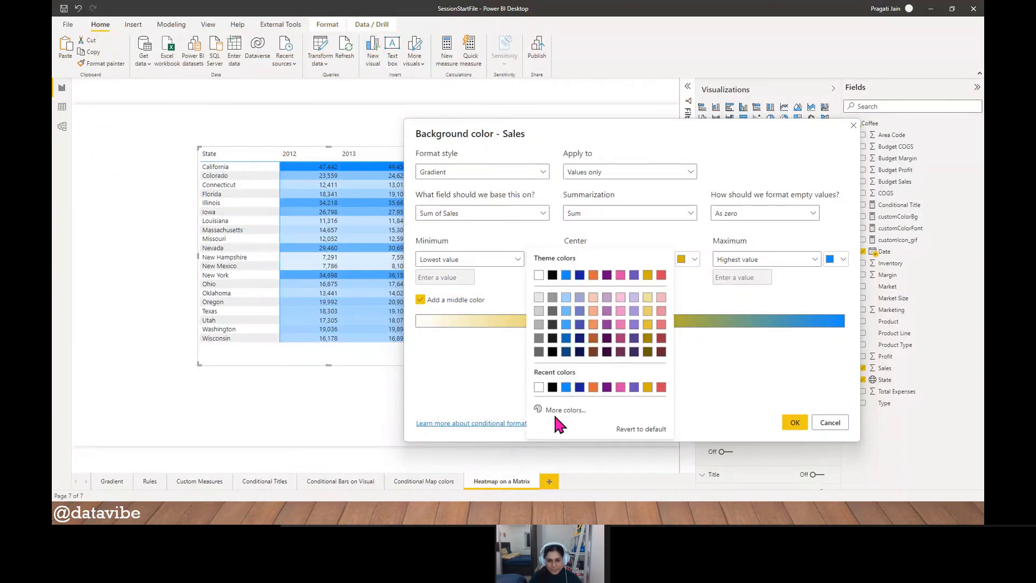
click(661, 387)
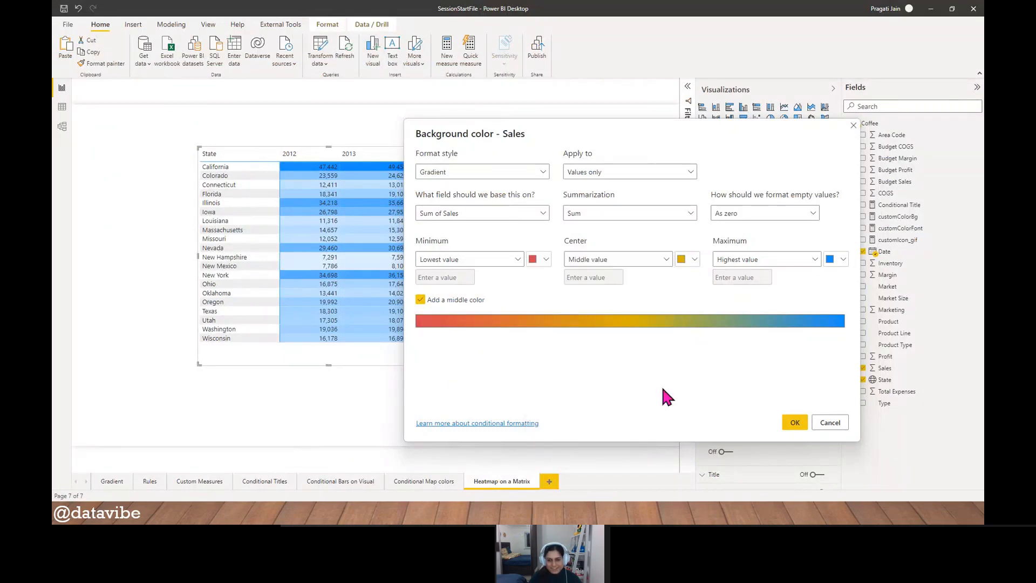
- Try the custom color #FFFFFF for the gradient's center
click(689, 261)
click(711, 410)
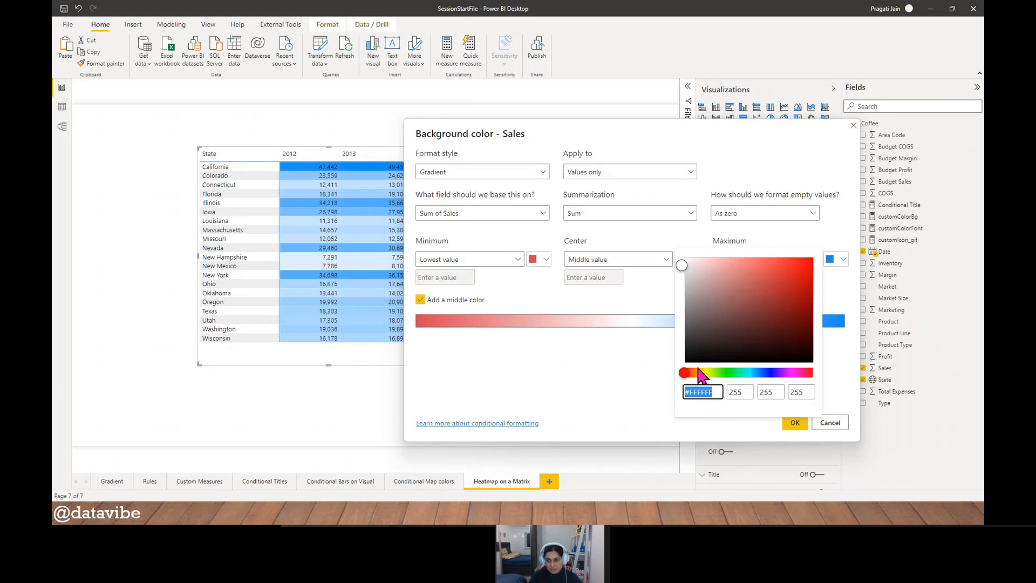
click(672, 271)
- Set the gradient's center color to the gold theme shade #E1C233 and check its hex code
click(694, 259)
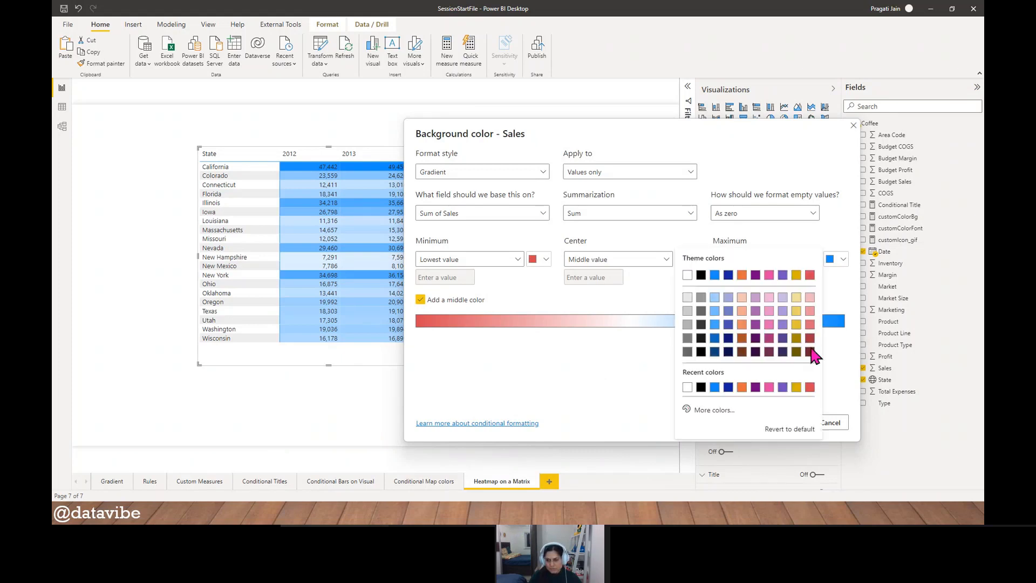
click(797, 333)
click(694, 259)
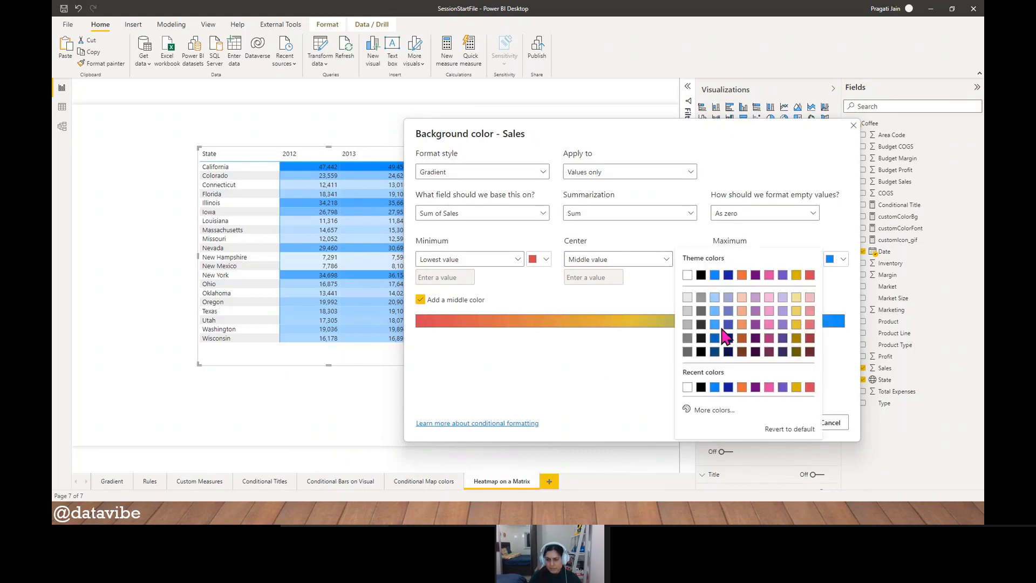
click(710, 408)
key(ctrl+c)
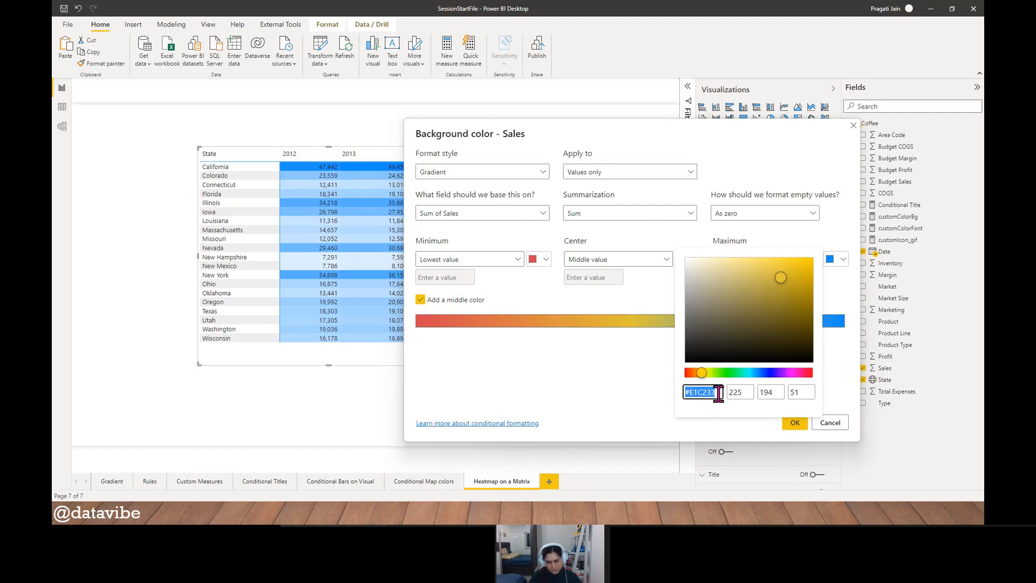
click(591, 377)
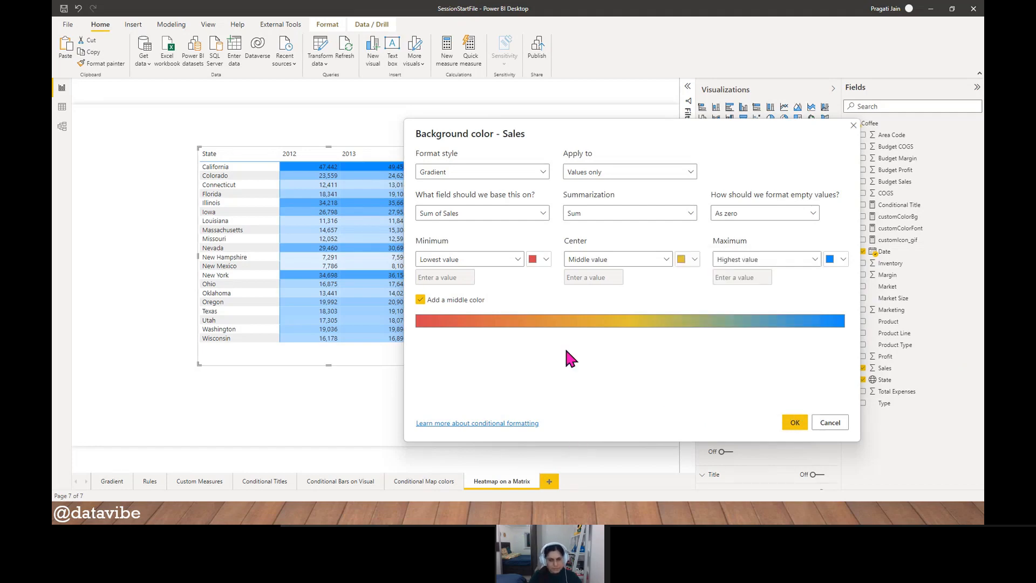
- Paste the gold hex code #E1C233 as the second bullet on the PowerPoint slide and return to Power BI
key(alt+Tab)
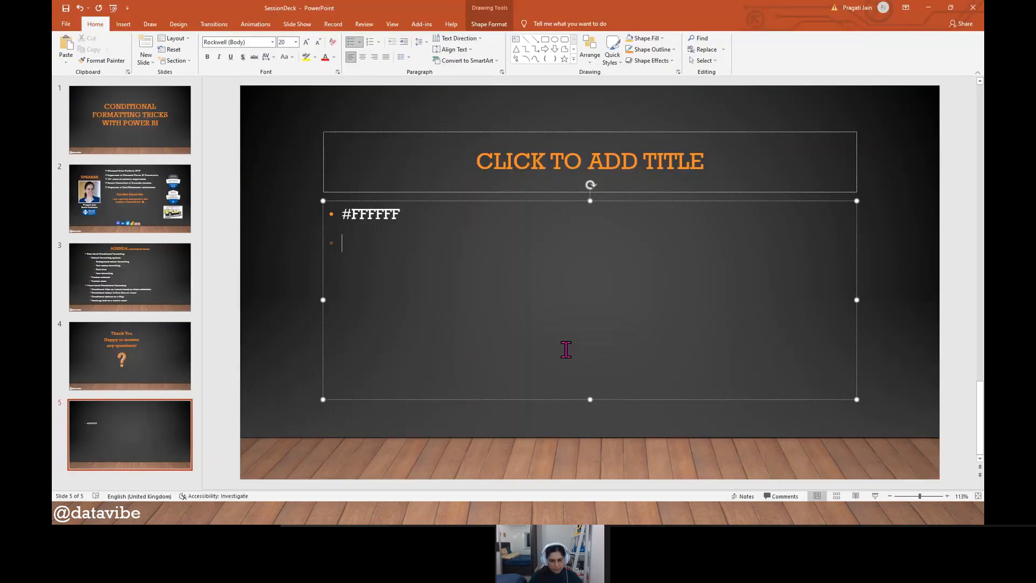
key(ctrl+v)
key(alt+Tab)
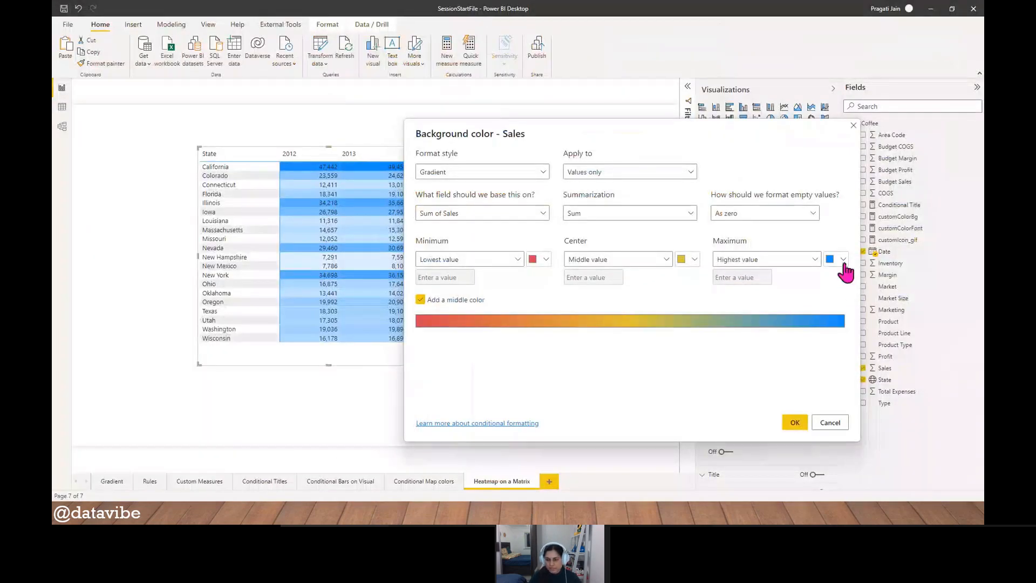
- Try white as a custom color for the gradient's maximum
click(846, 260)
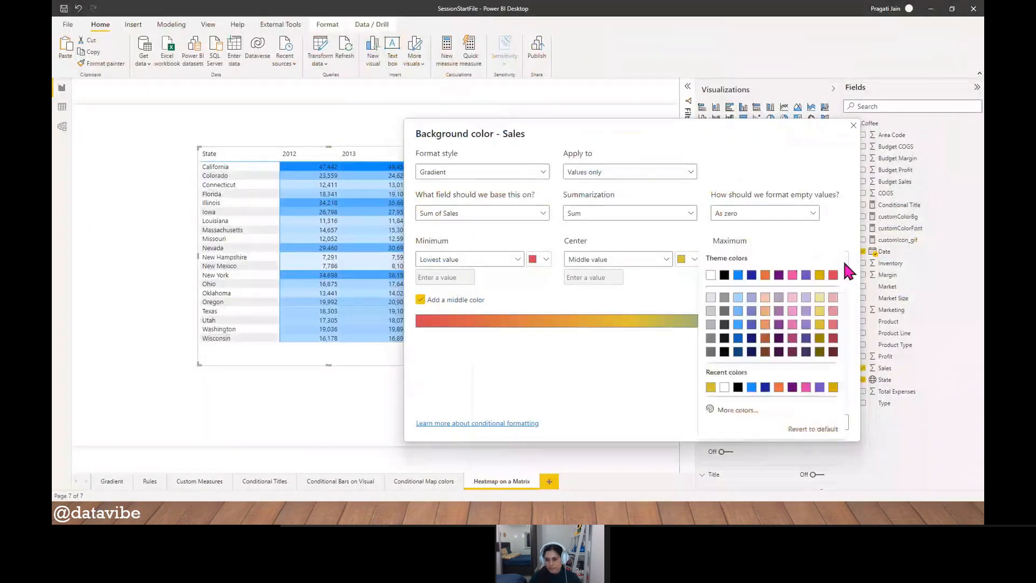
click(760, 409)
drag(742, 392, 702, 357)
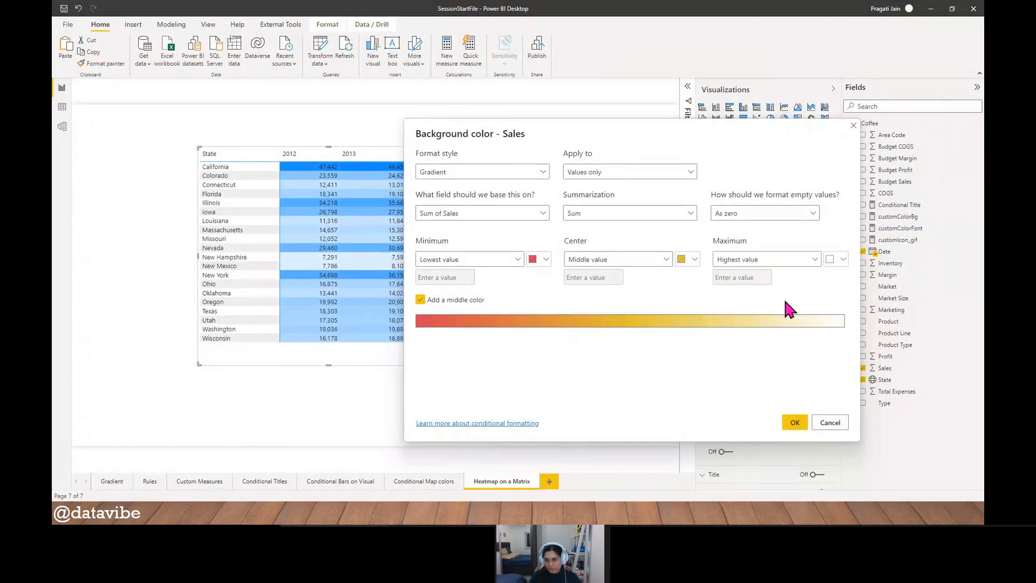
- Set the gradient's maximum to the light blue theme shade #41A4FF and copy its hex code
click(843, 259)
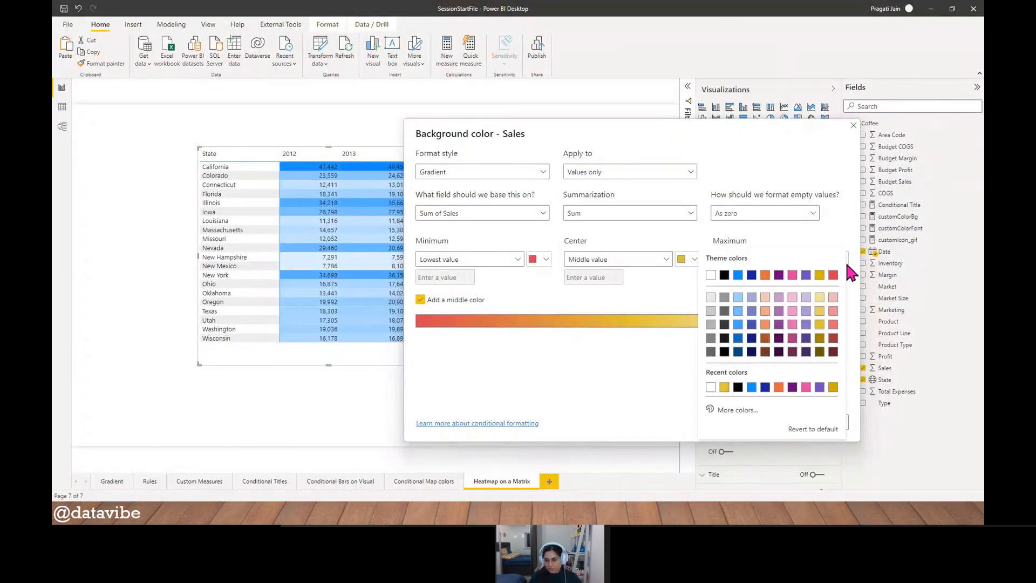
click(738, 324)
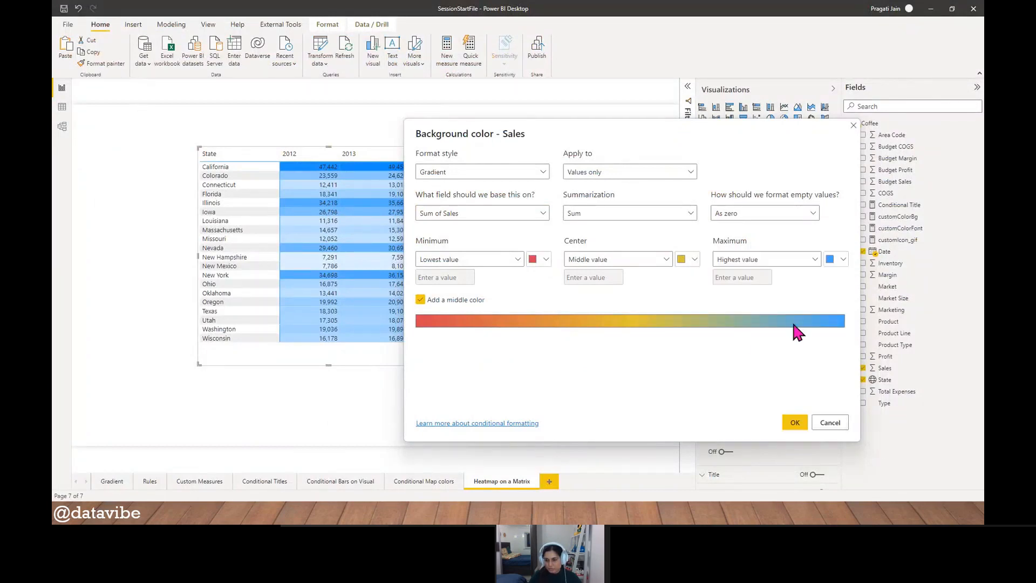
click(842, 261)
click(749, 410)
key(ctrl+c)
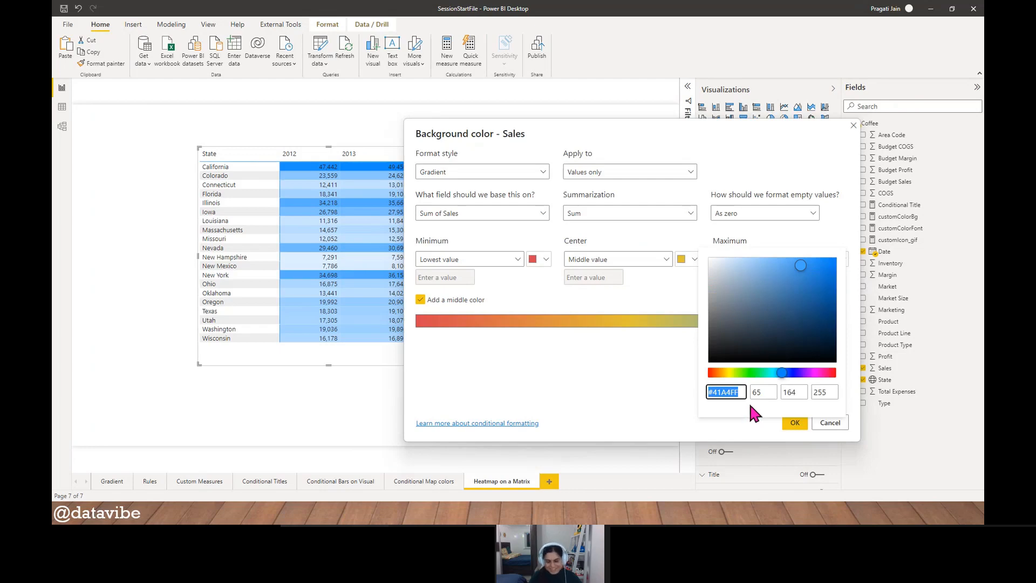
click(629, 394)
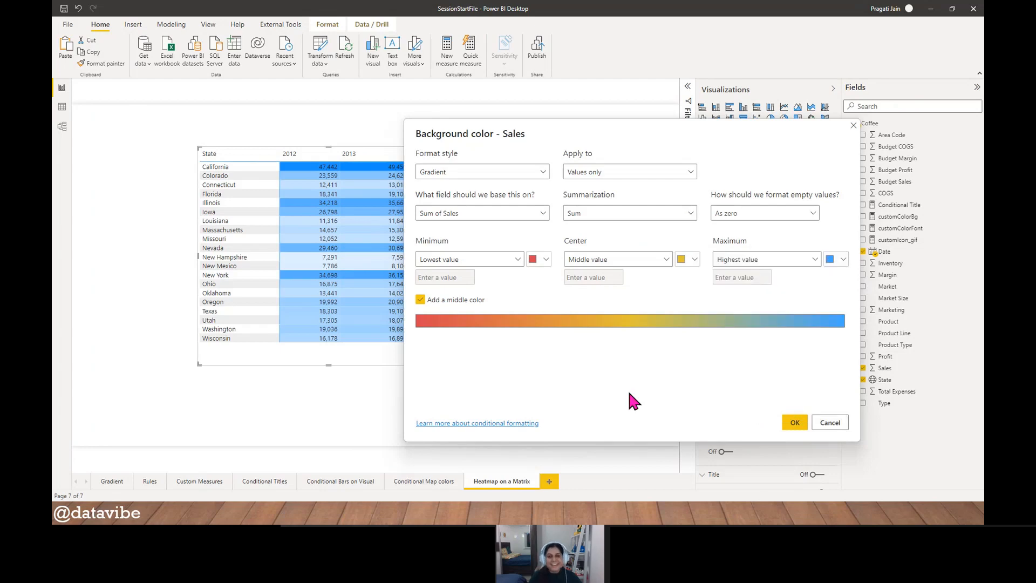
- Paste #41A4FF as the third bullet on the PowerPoint slide and cancel the background color settings back in Power BI
key(alt+Tab)
key(ctrl+v)
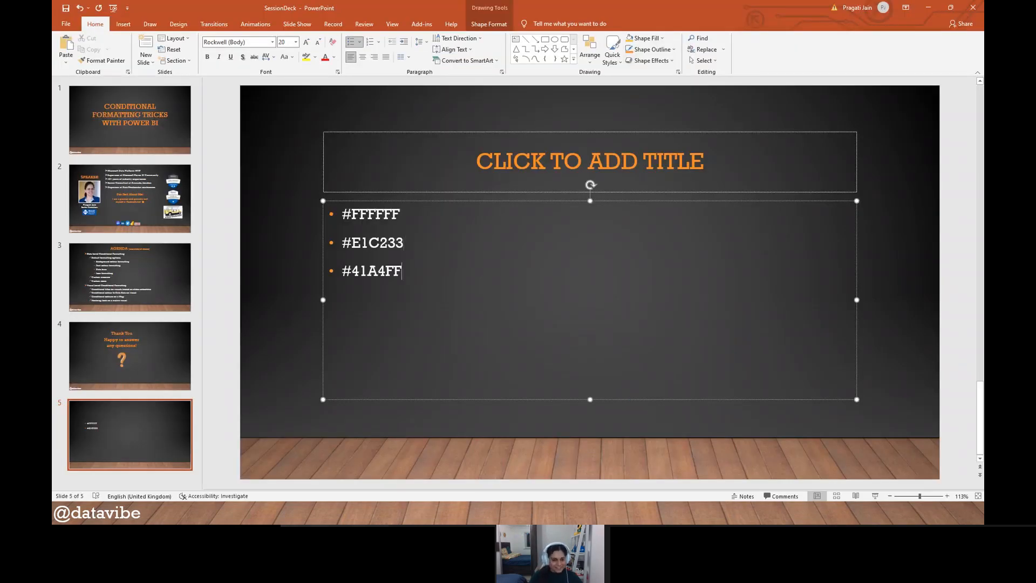
key(alt+Tab)
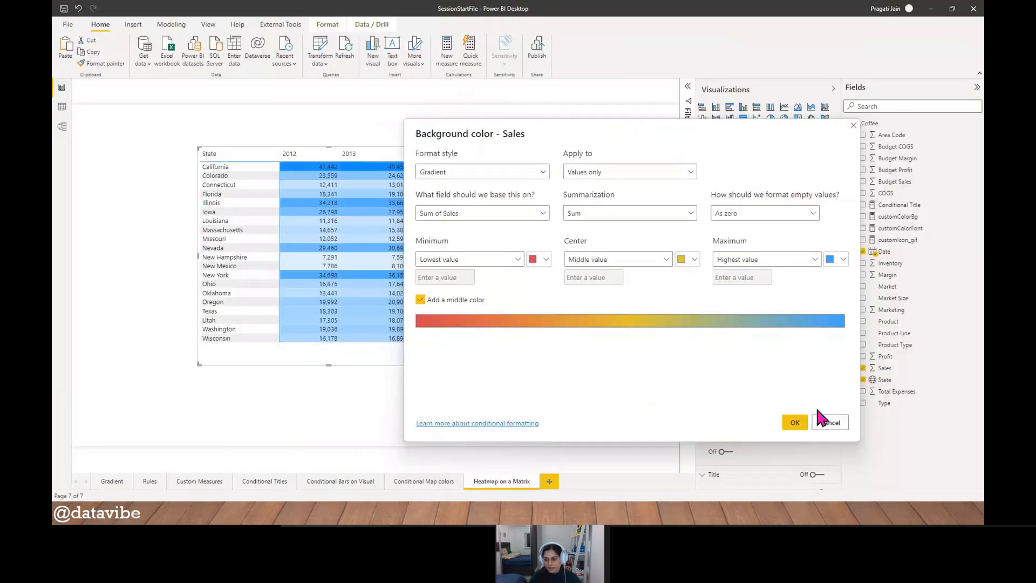
click(823, 424)
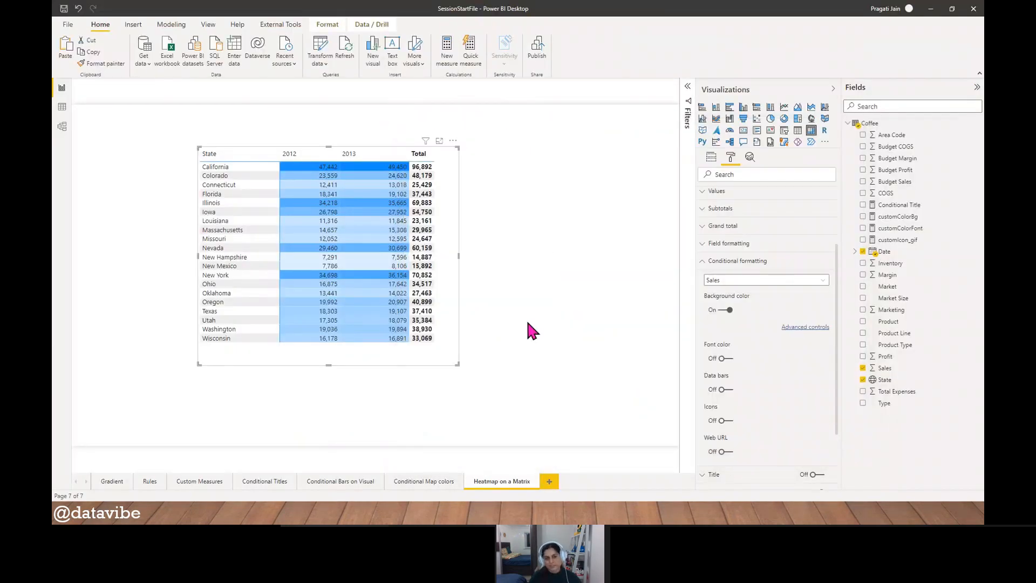
- Turn on font color conditional formatting for Sales and shorten the matrix to fit closely below the Wisconsin row
click(705, 264)
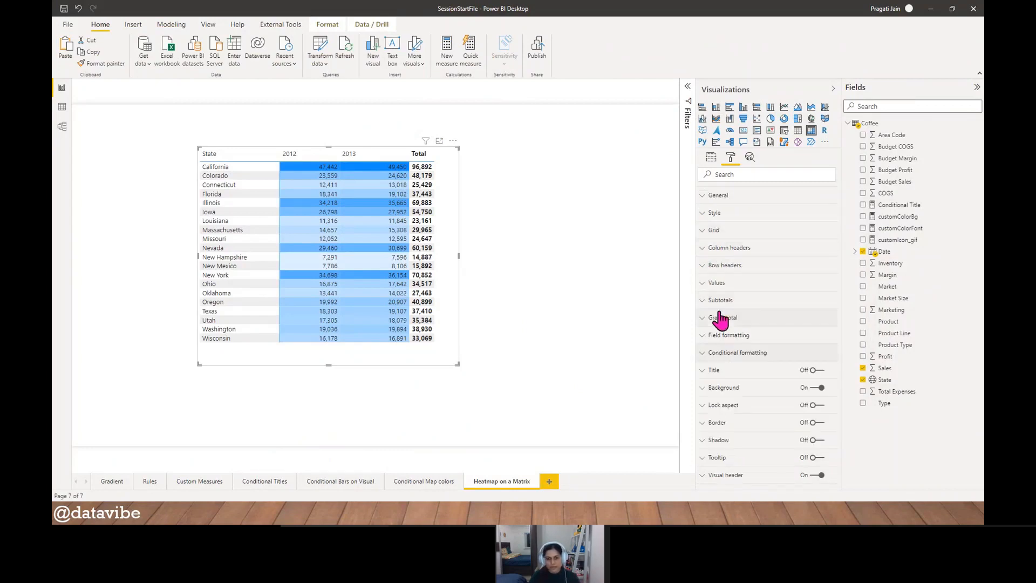
click(704, 354)
scroll(756, 335, down, 2)
click(728, 359)
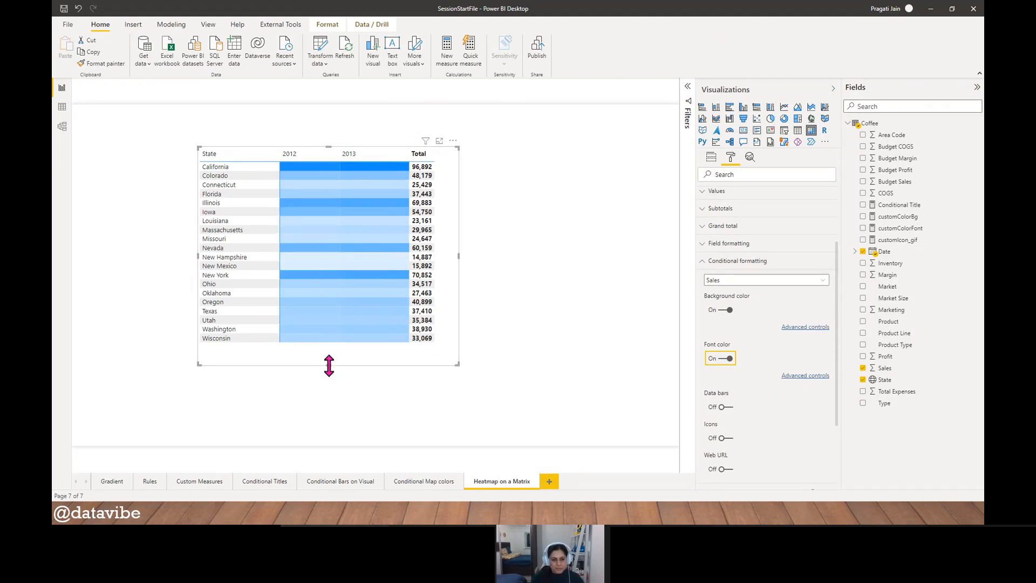
drag(329, 365, 324, 348)
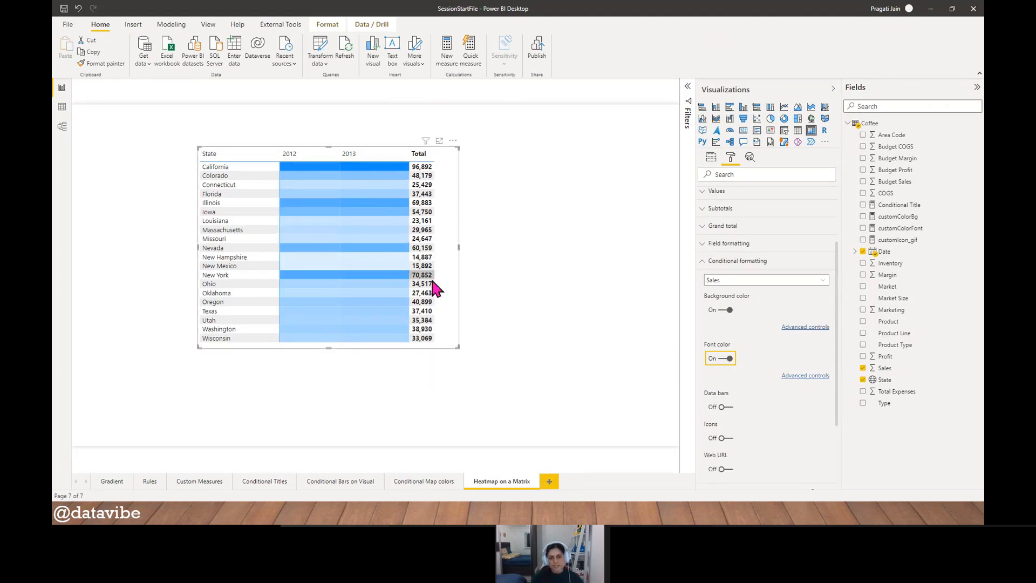
- Turn off the matrix's column subtotals to remove the Total column
click(709, 261)
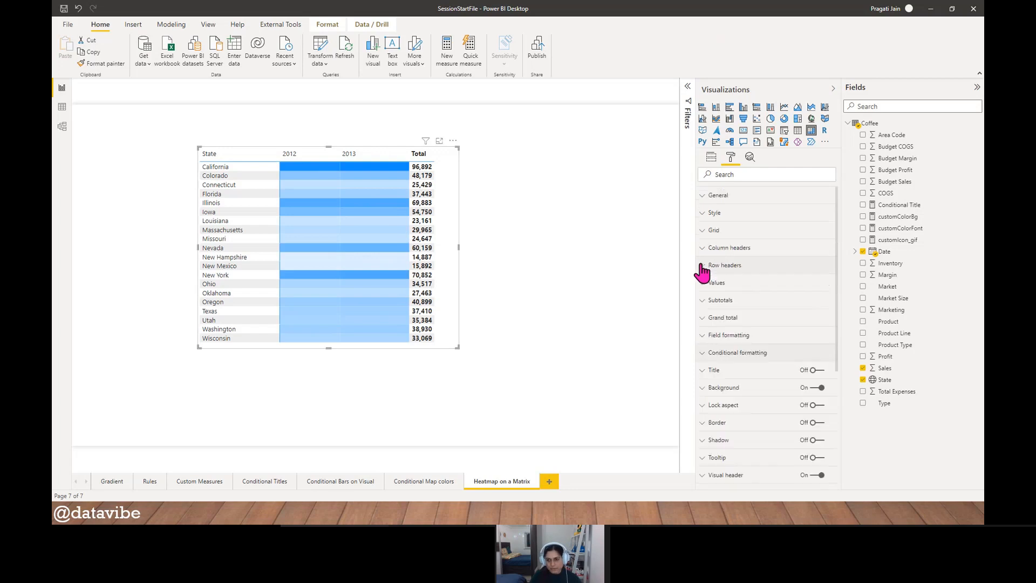
click(717, 300)
click(725, 367)
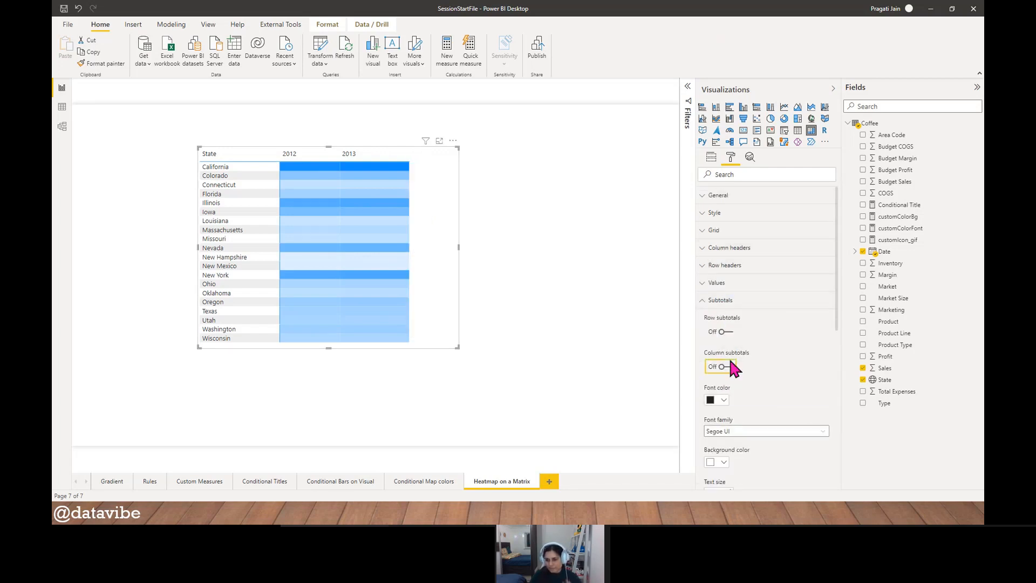
click(707, 301)
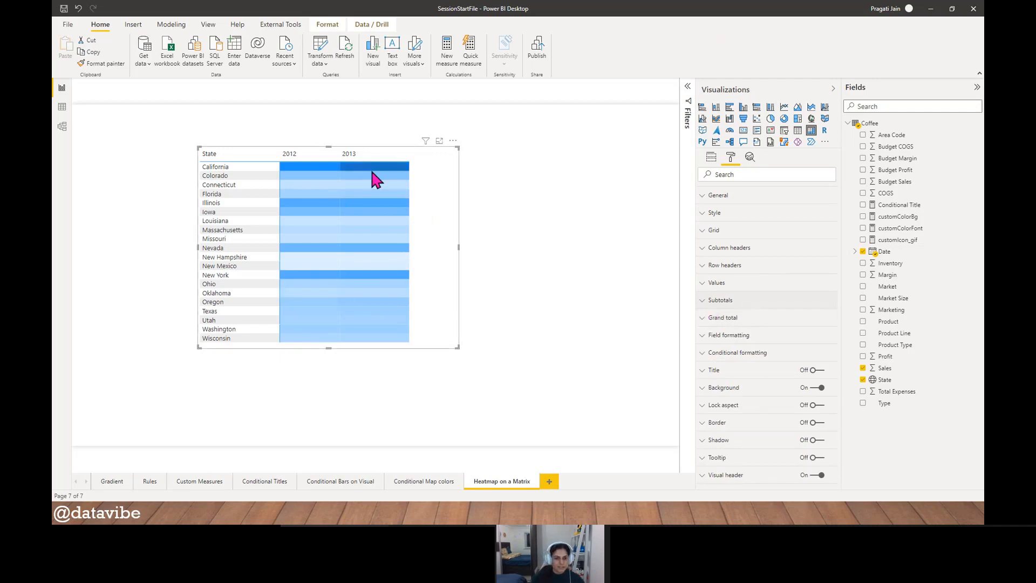
- Widen the 2012 and 2013 columns and extend the matrix's width to fit them
drag(407, 167, 448, 162)
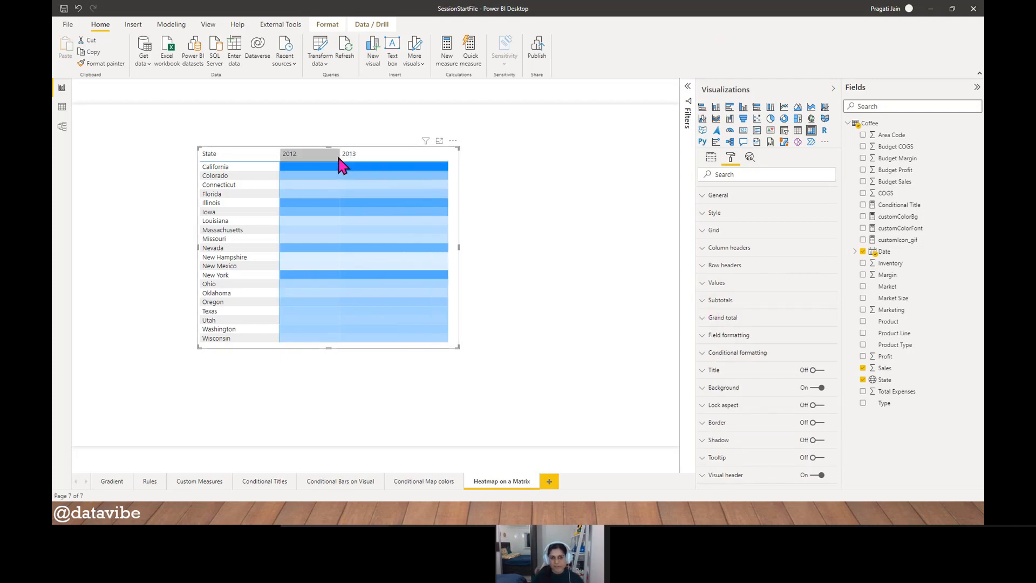
drag(341, 162, 369, 162)
drag(465, 248, 480, 245)
click(563, 289)
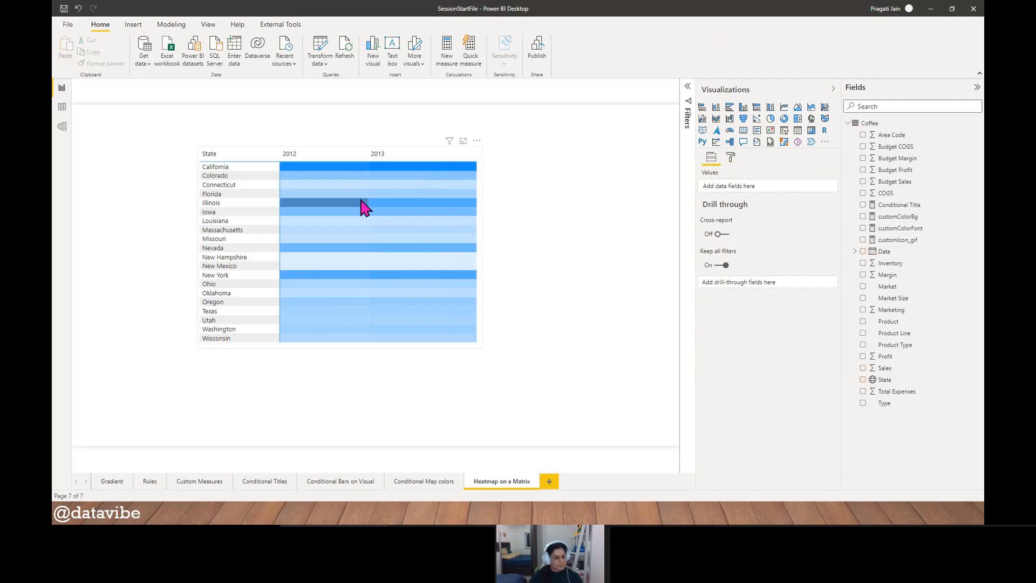
- Highlight the 2012 column briefly, clear the selection, and hide the Visualizations pane to enlarge the report canvas
mouse_move(361, 202)
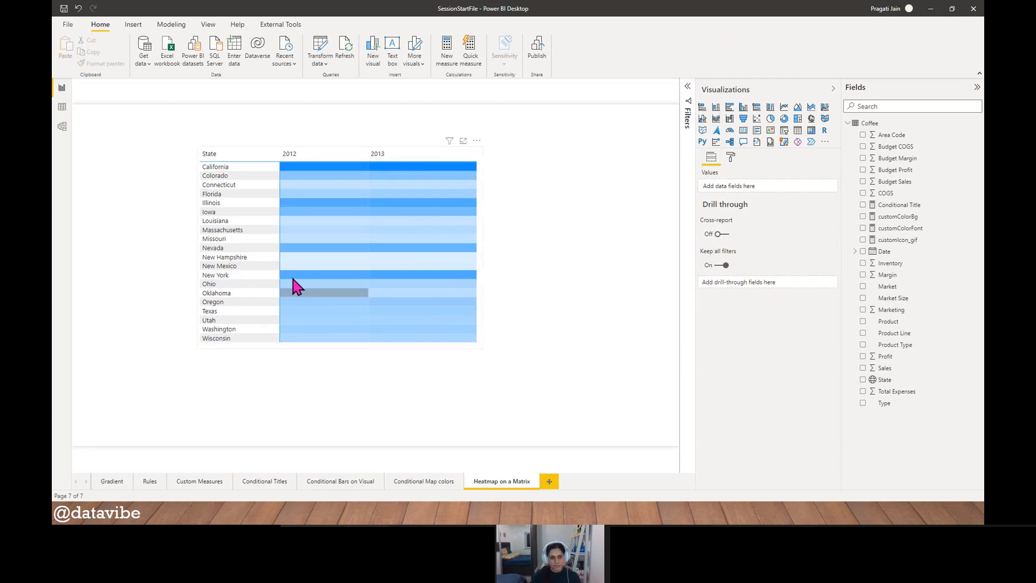
click(316, 158)
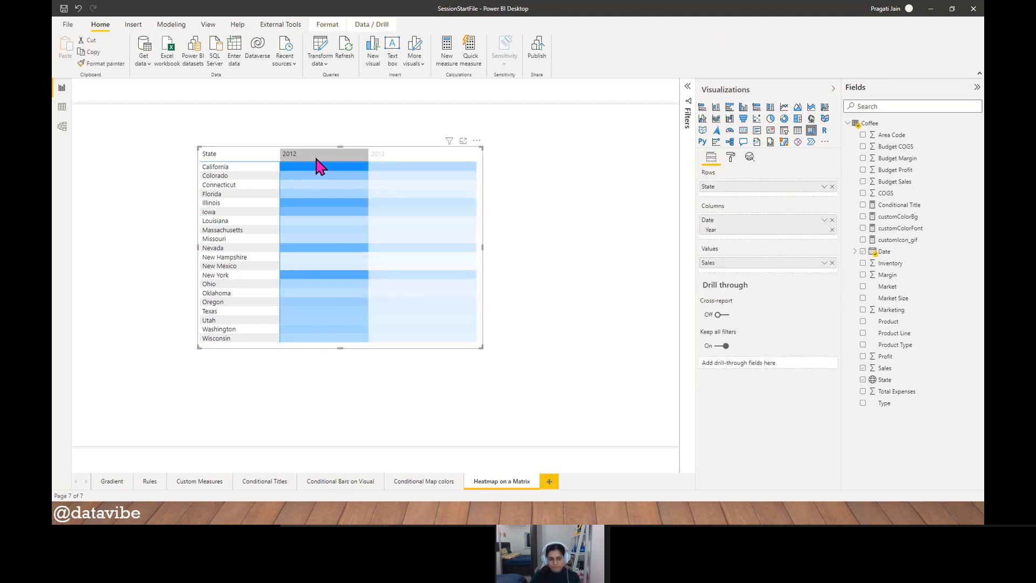
click(340, 159)
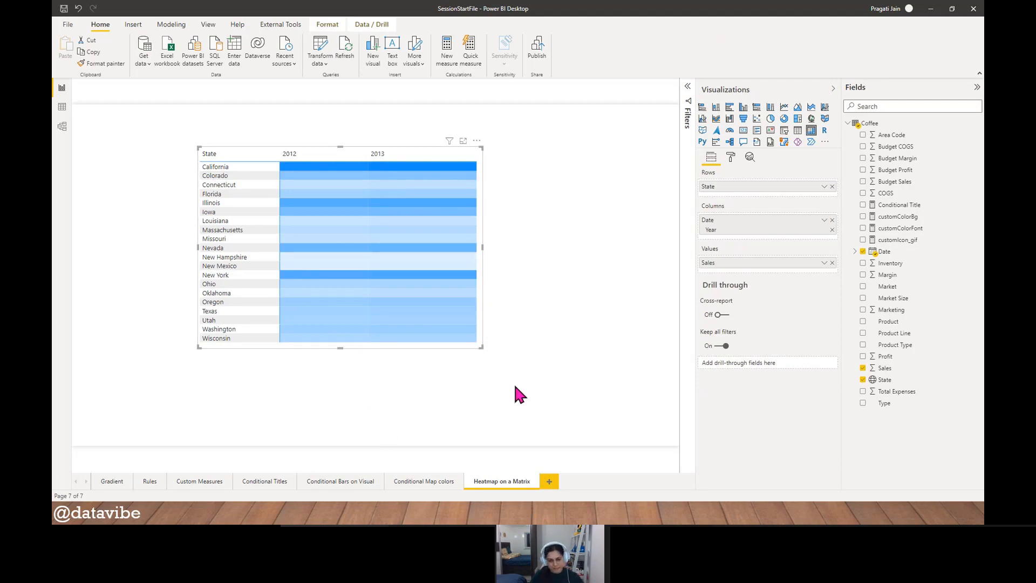
click(575, 374)
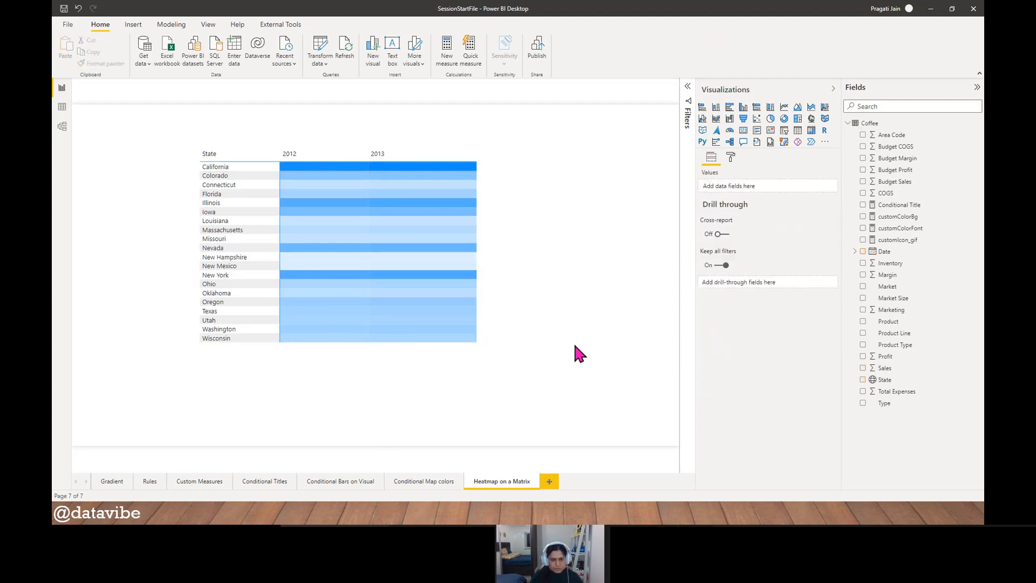
click(833, 89)
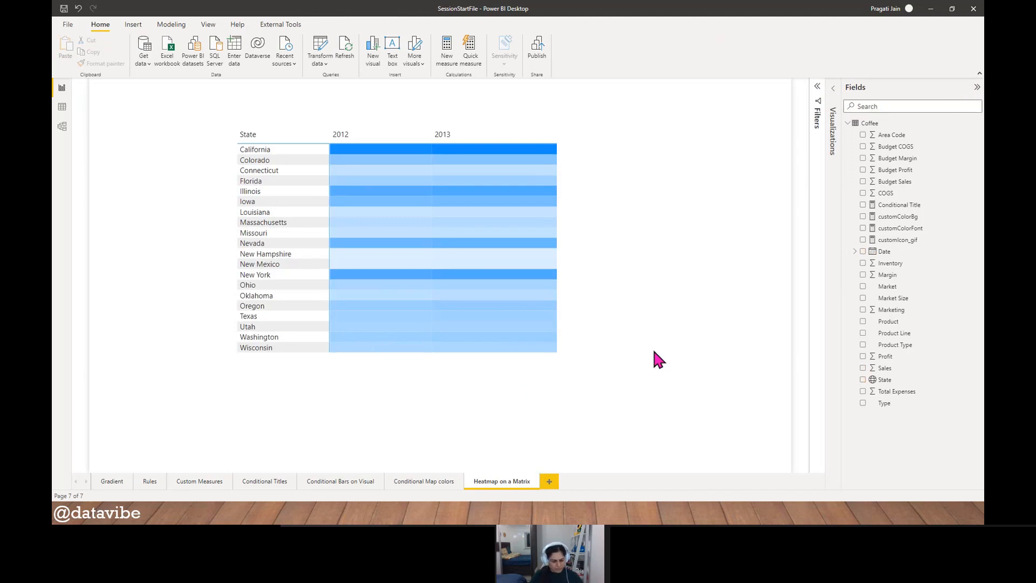
- Switch to the running PowerPoint slide show and advance from the Agenda slide to the Thank You slide
key(alt+Tab)
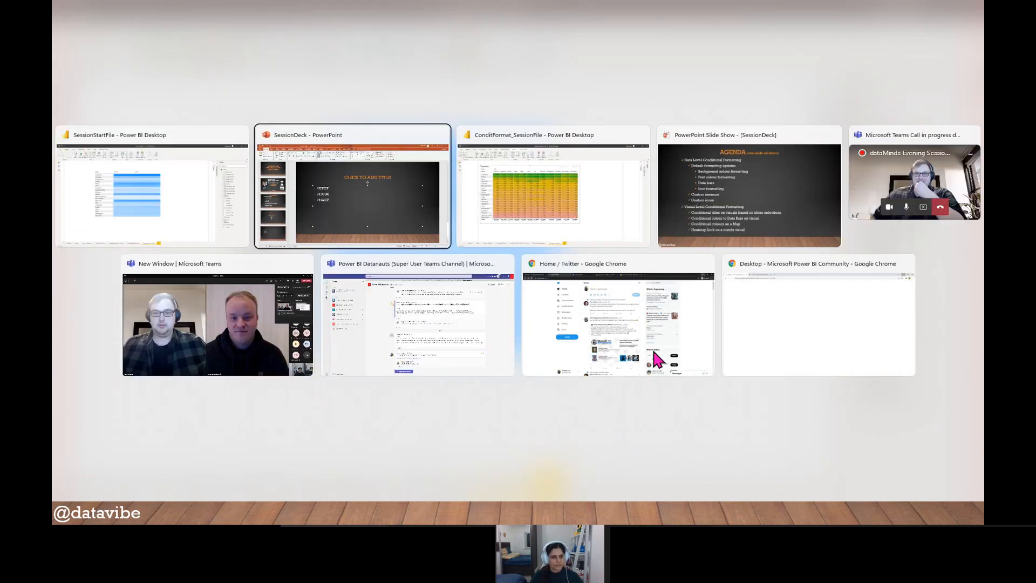
key(alt+Tab)
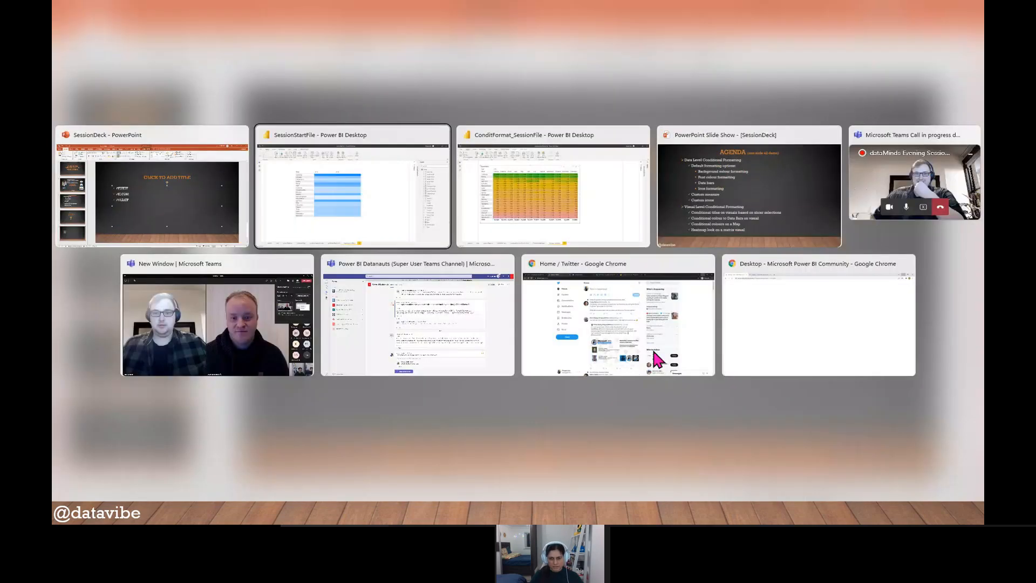
key(alt+Tab)
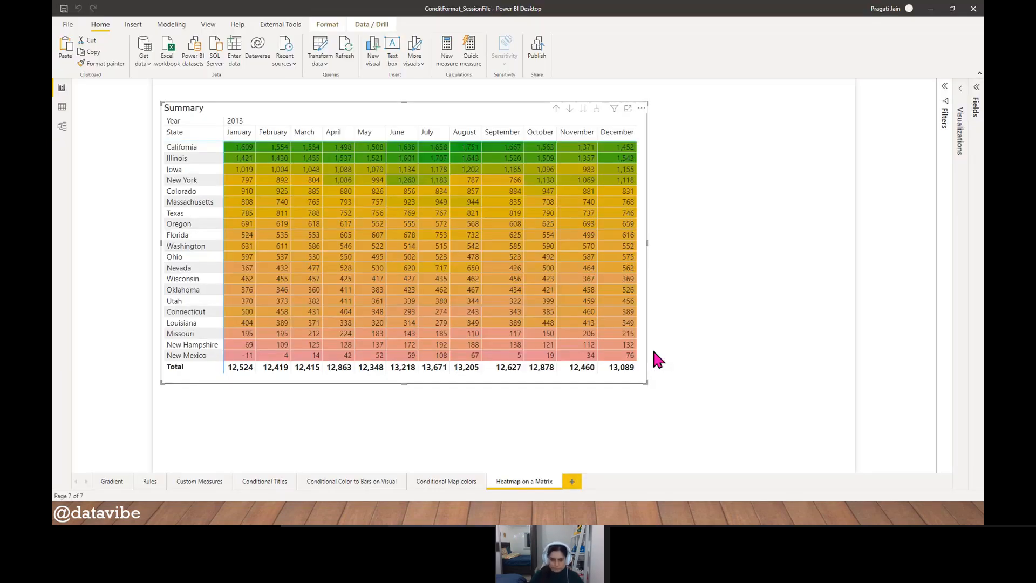
key(alt+Tab)
key(alt+Tab)
key(alt+Tab)
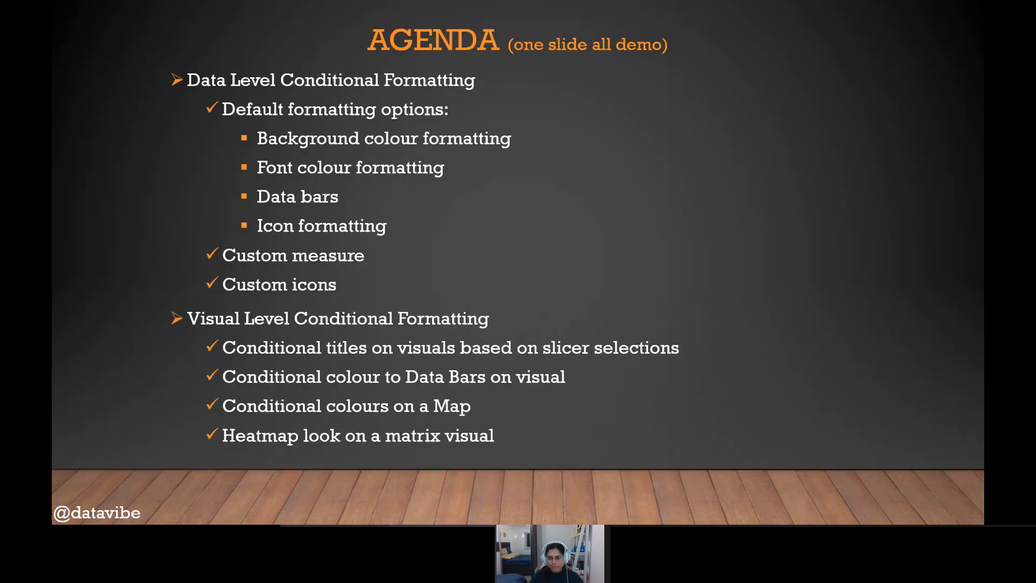
key(Right)
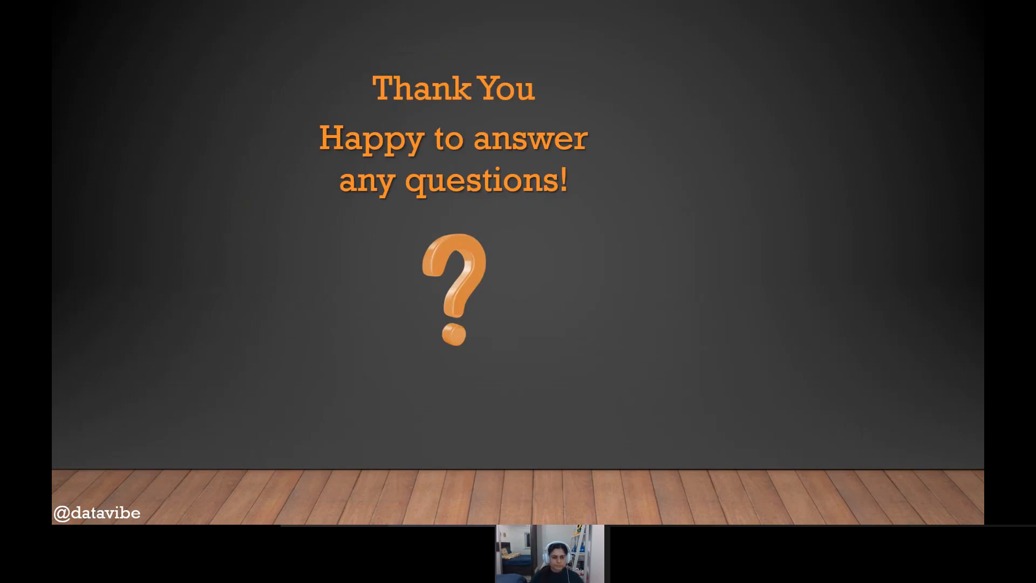